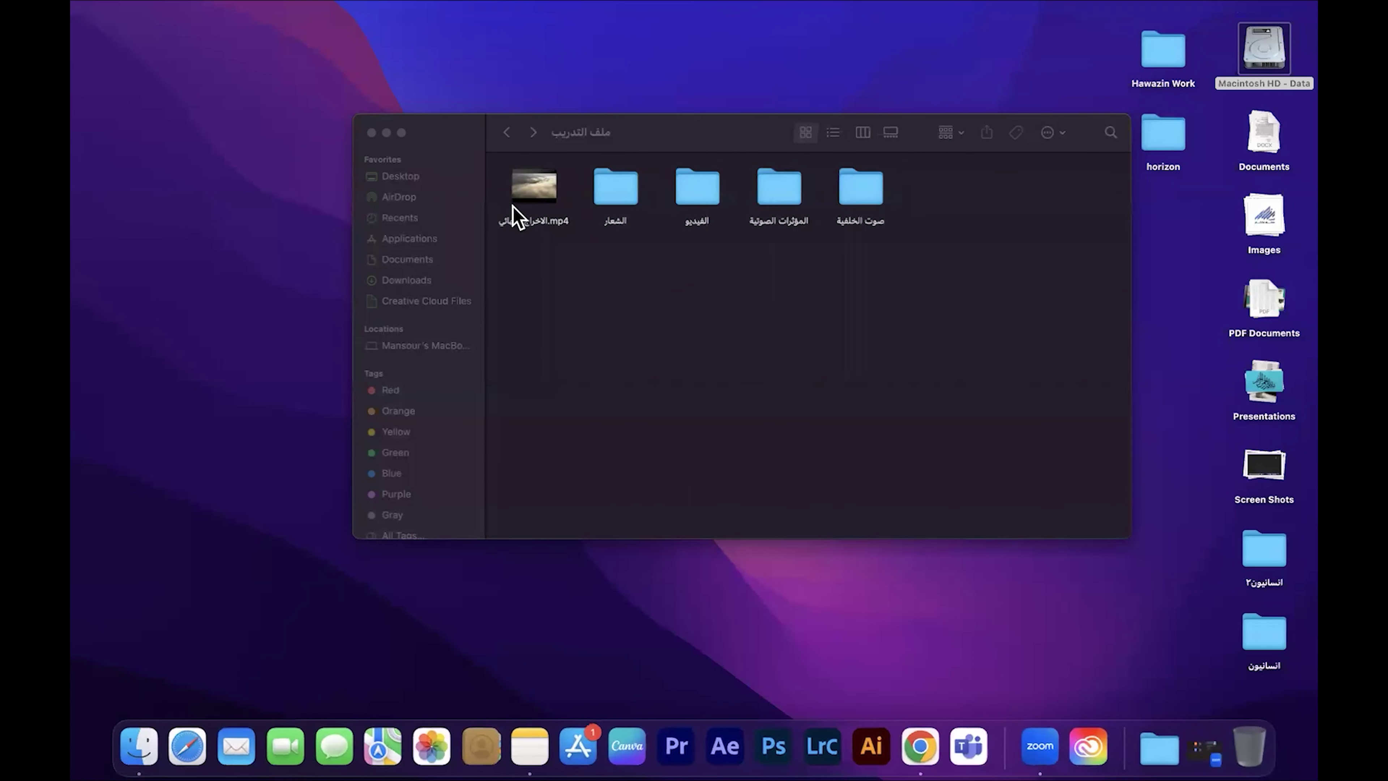
# Step: Close the current folder window and open the ملف التدريب folder from Downloads in icon view
pyautogui.click(371, 133)
pyautogui.doubleClick(1251, 53)
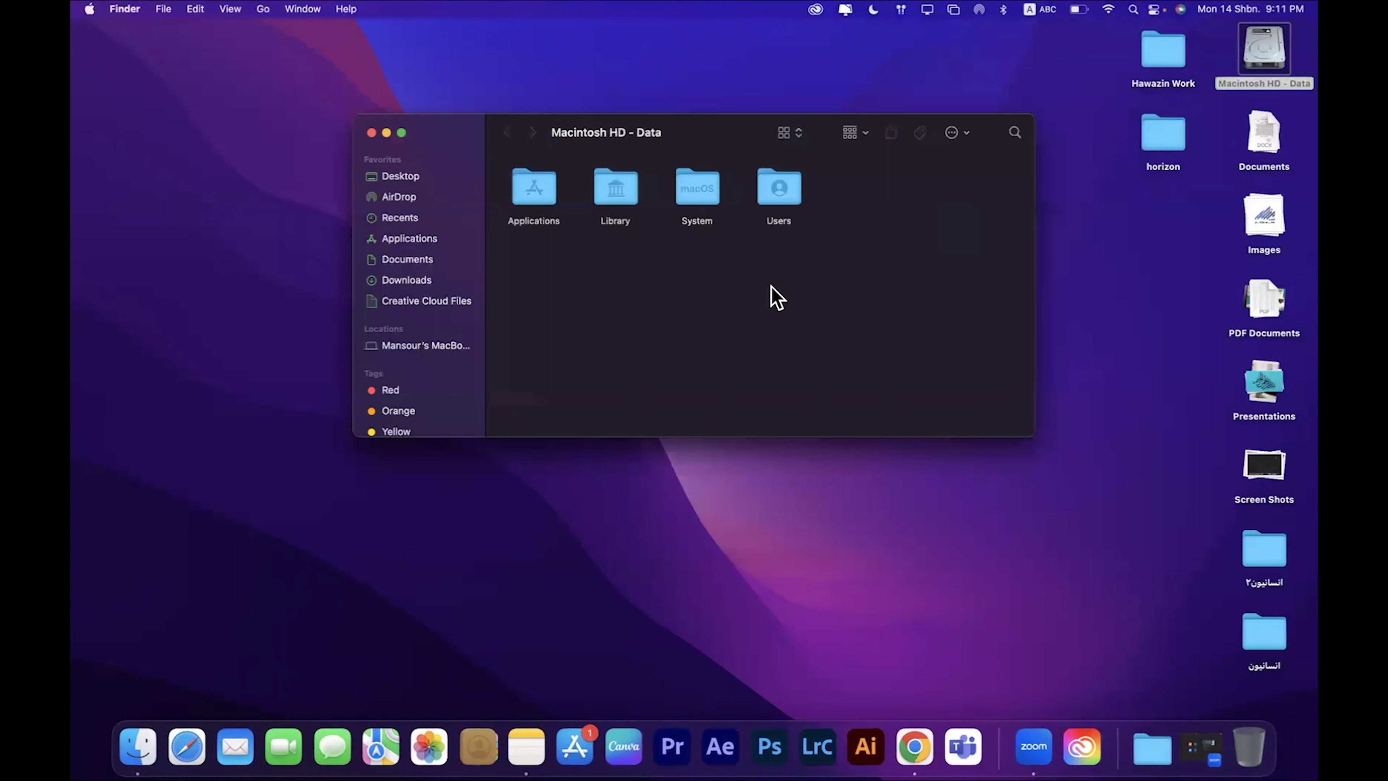
pyautogui.click(422, 280)
pyautogui.doubleClick(542, 184)
pyautogui.click(782, 134)
pyautogui.click(799, 136)
pyautogui.press('super+1')
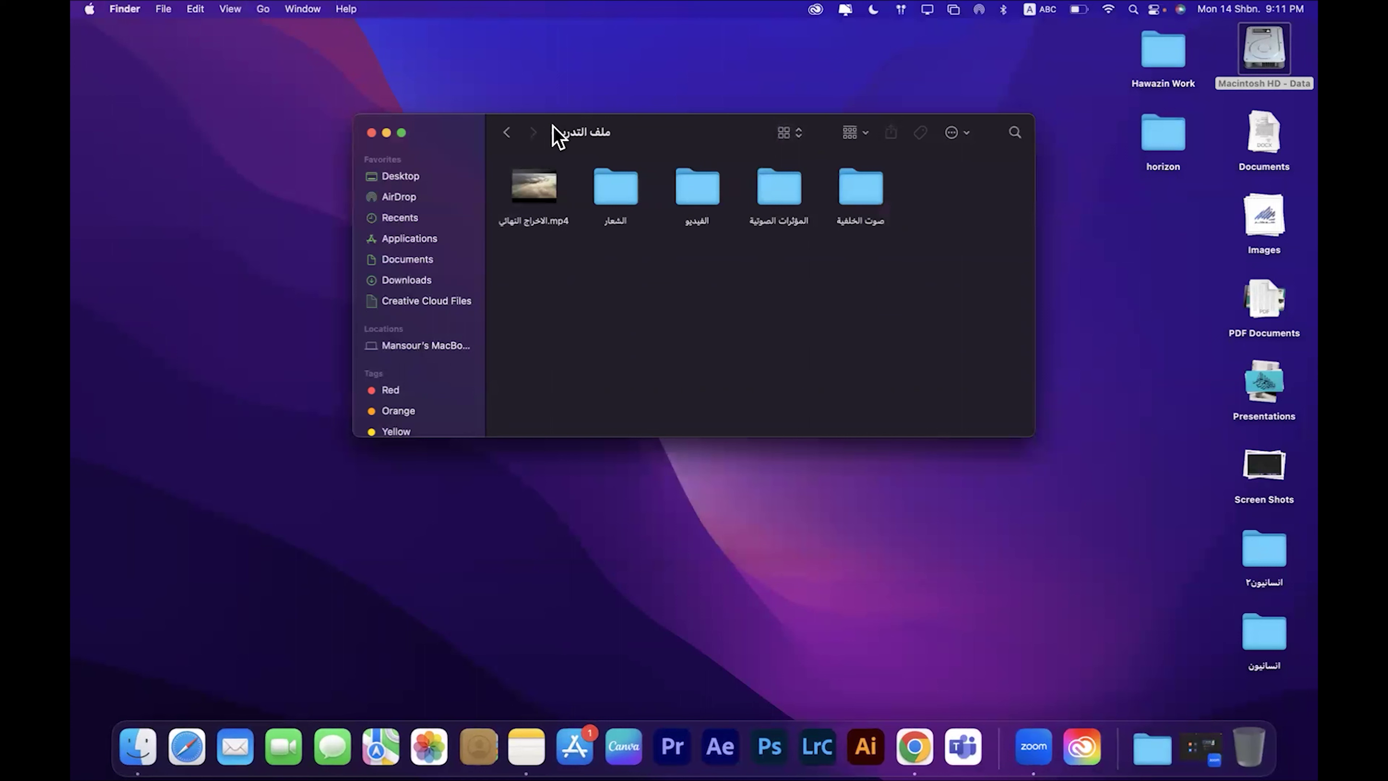
# Step: Look through the background audio folder صوت الخلفية and the sound effects folder المؤثرات الصوتية
pyautogui.moveTo(605, 243); pyautogui.dragTo(875, 204)
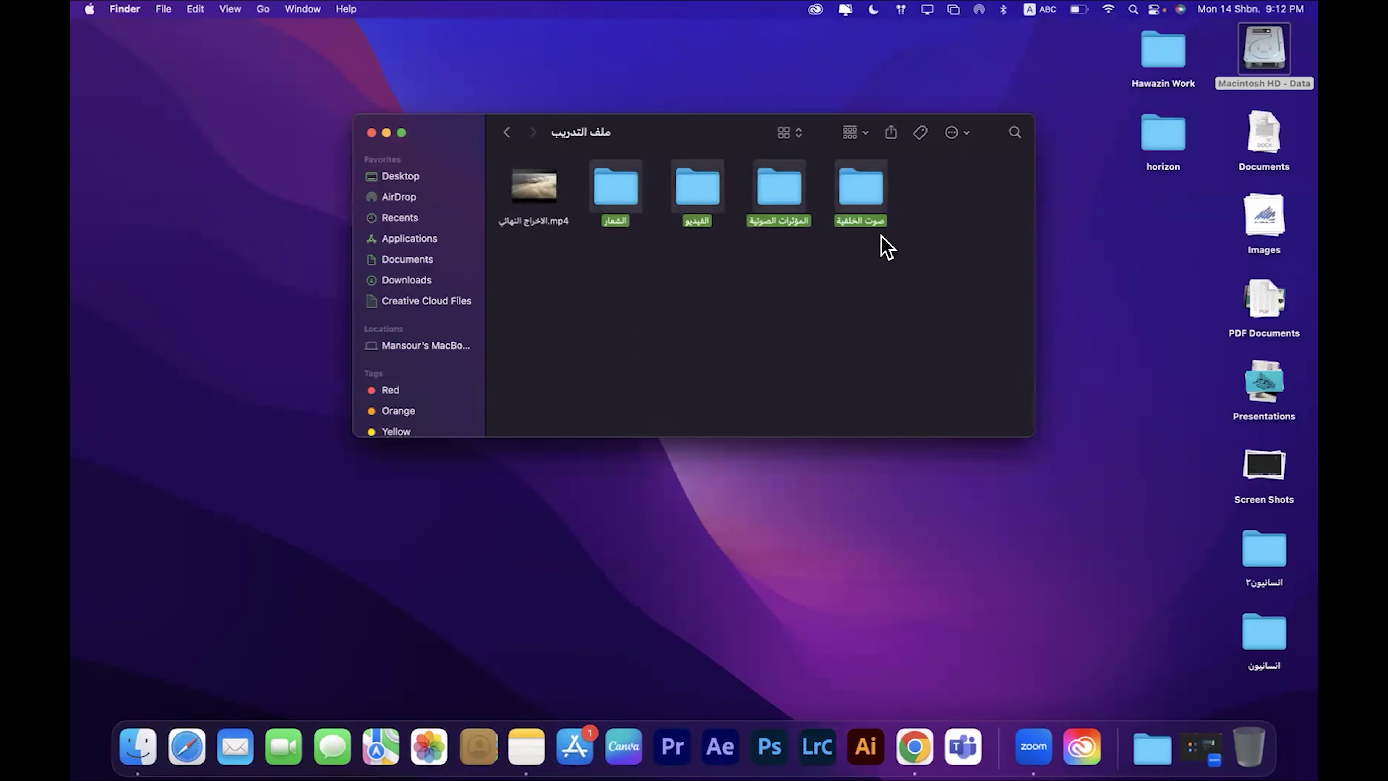
pyautogui.click(885, 245)
pyautogui.doubleClick(864, 189)
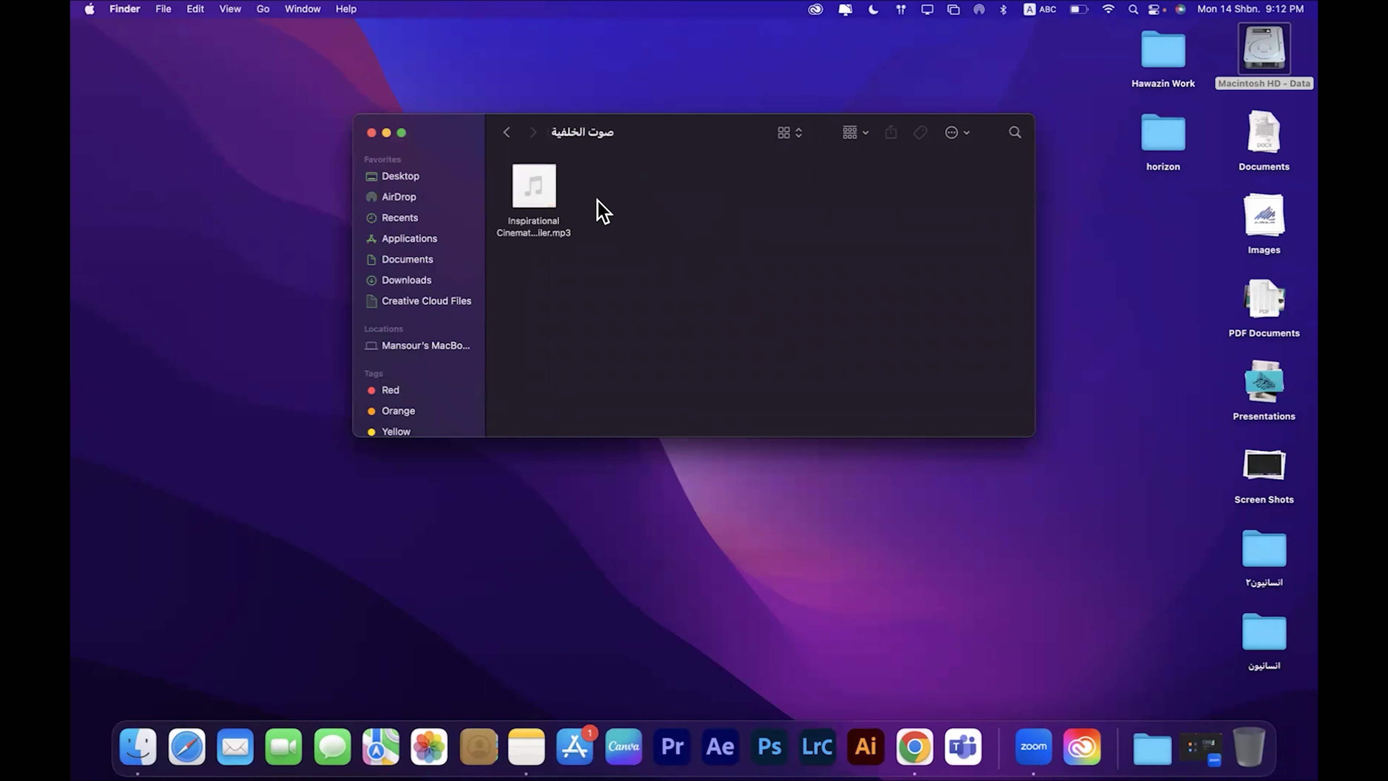
pyautogui.click(506, 132)
pyautogui.click(776, 198)
pyautogui.doubleClick(775, 198)
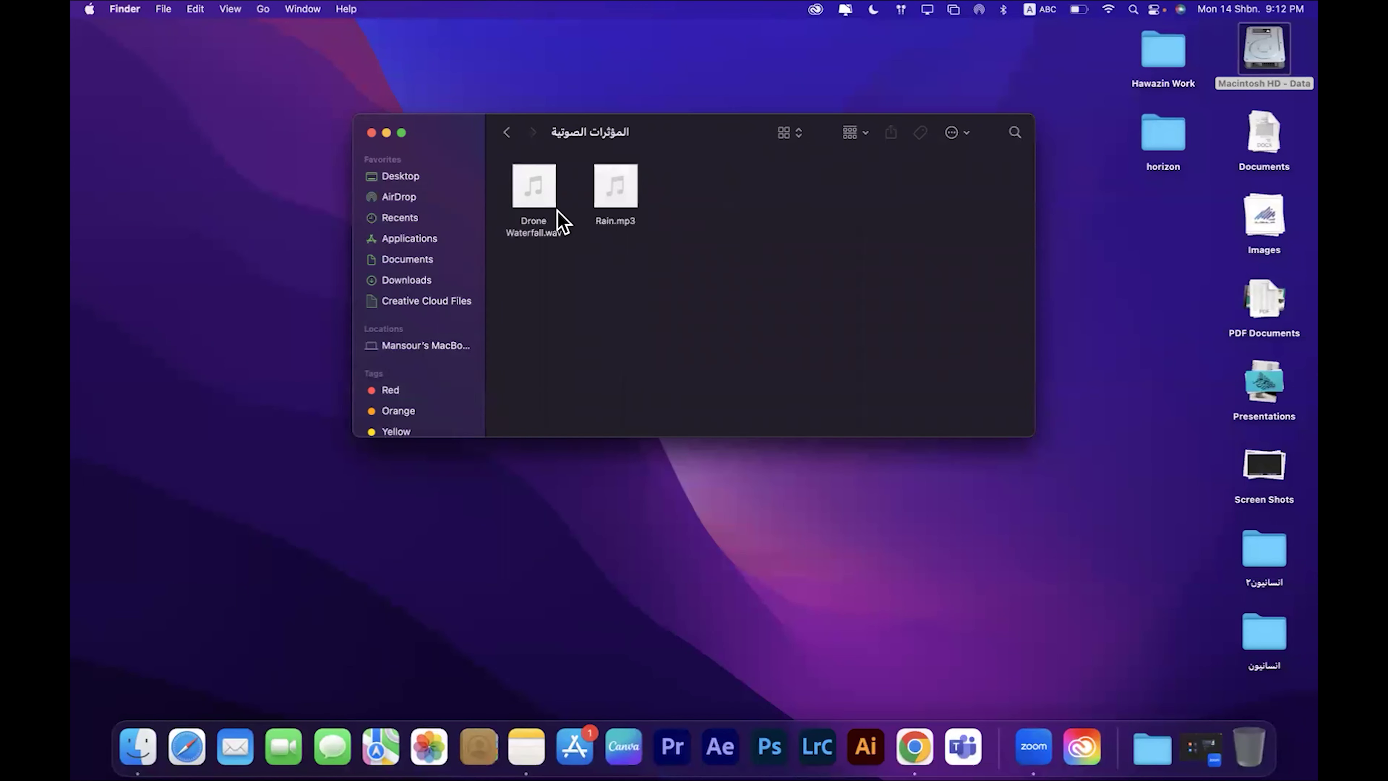
pyautogui.click(506, 132)
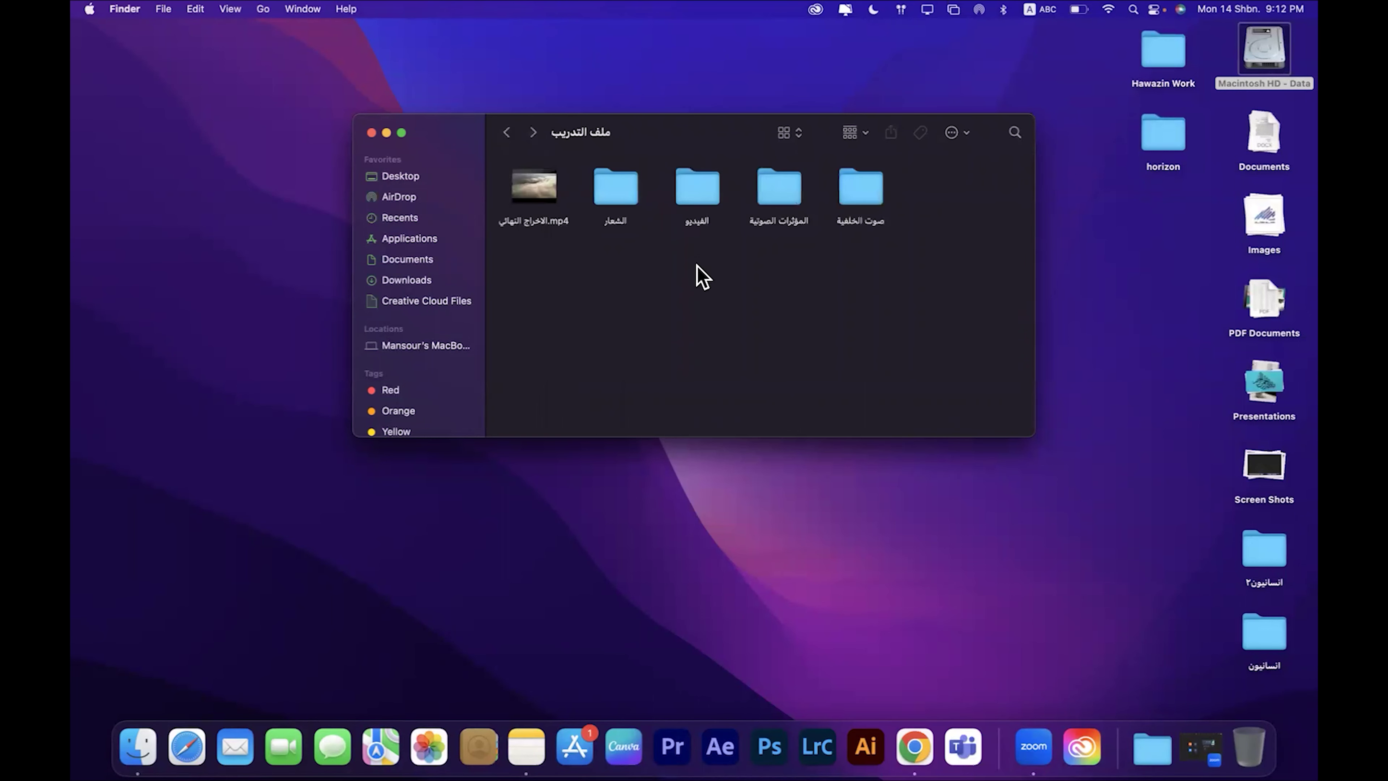
# Step: Look through the الفيديو and الشعار folders, returning to ملف التدريب, and close the folder window
pyautogui.click(691, 183)
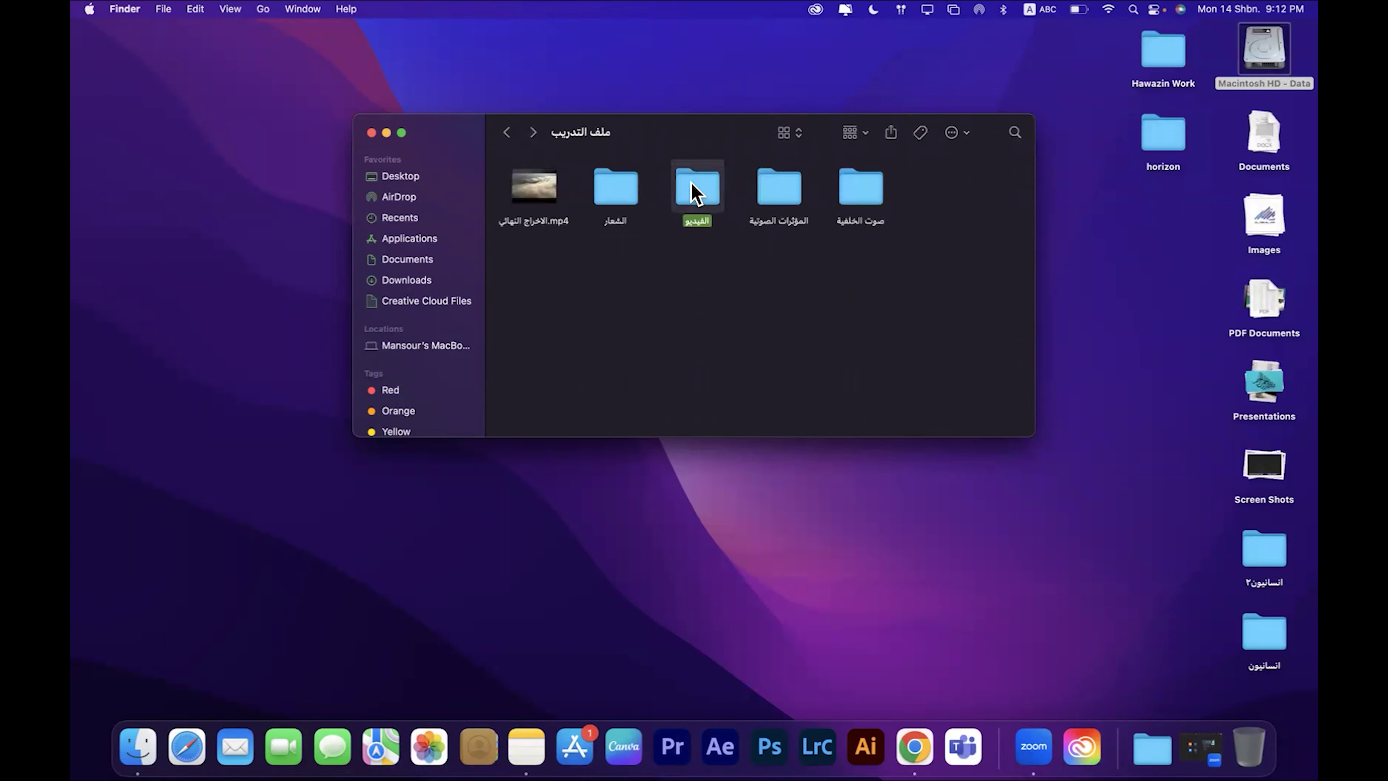
pyautogui.doubleClick(696, 196)
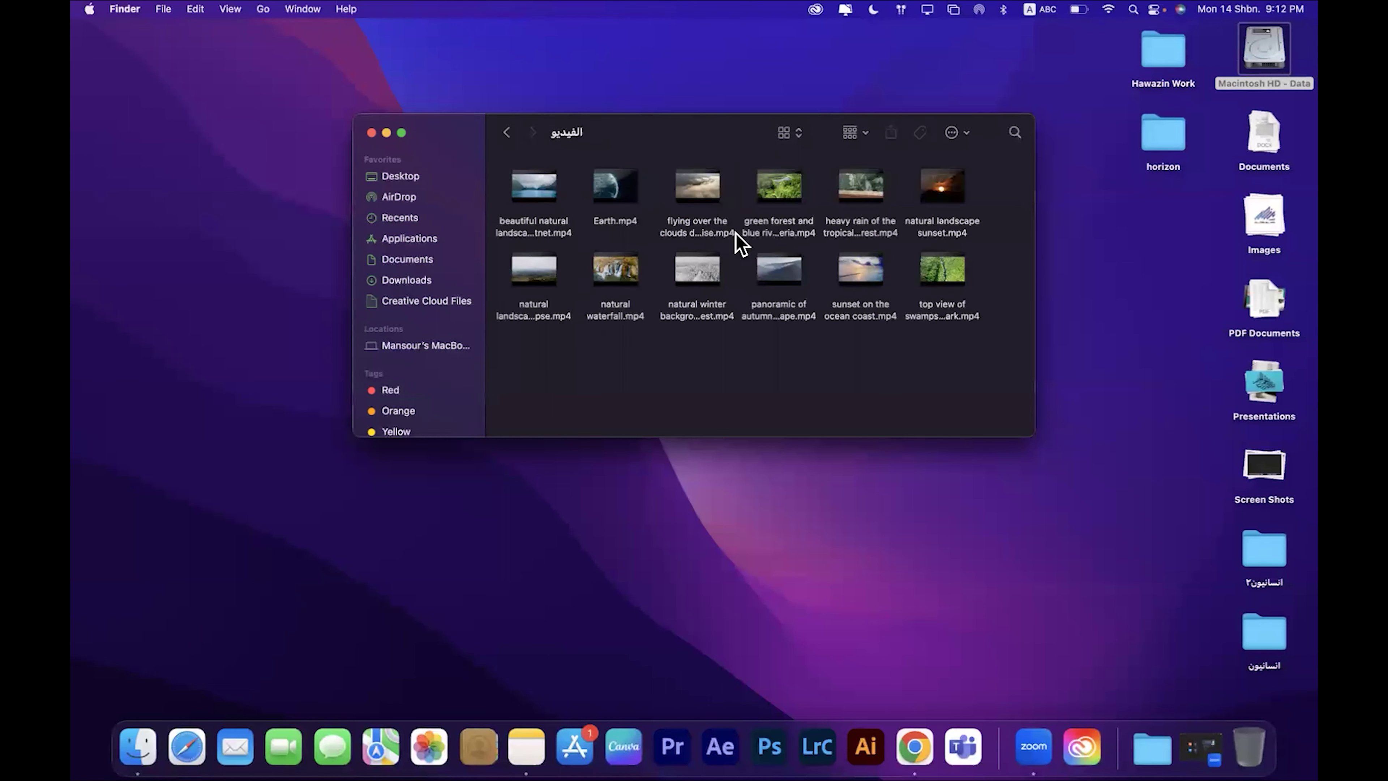
pyautogui.click(507, 133)
pyautogui.doubleClick(608, 192)
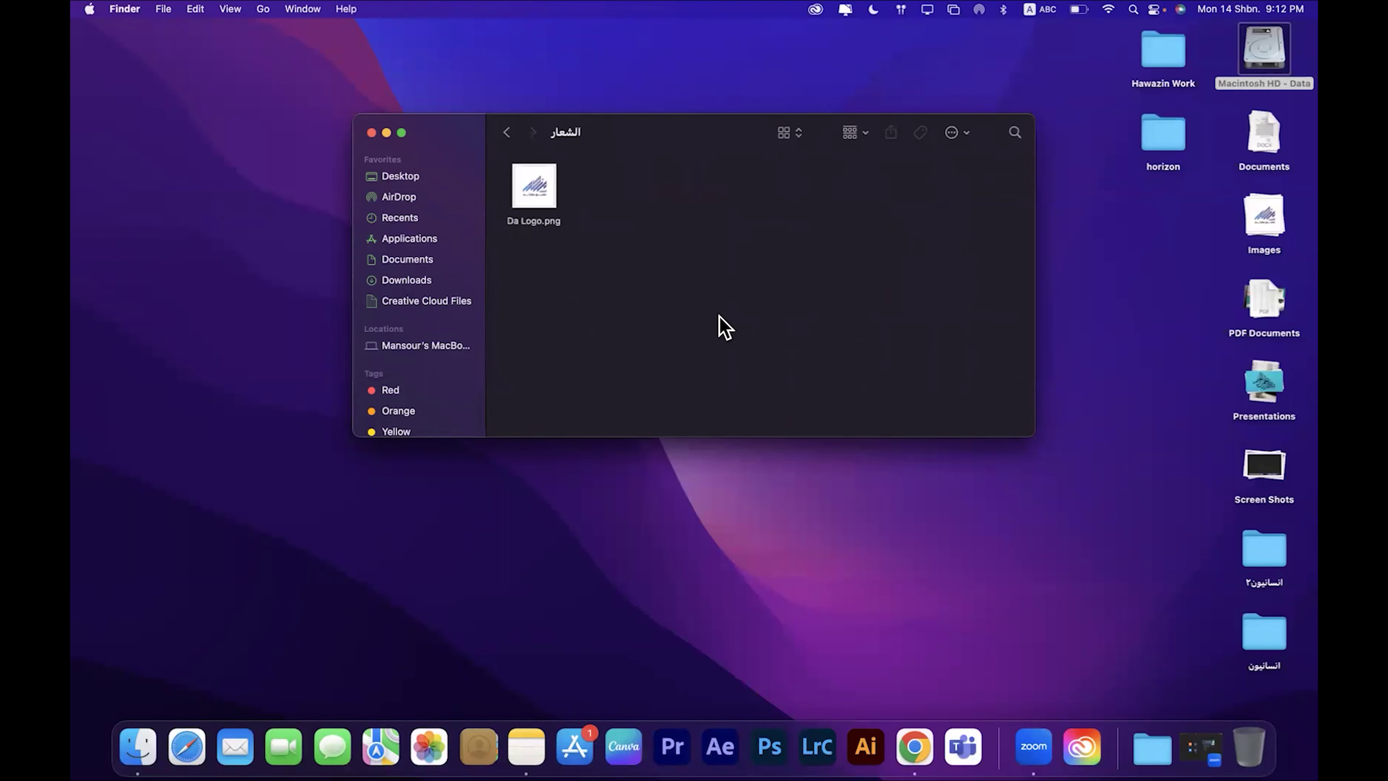
pyautogui.click(507, 133)
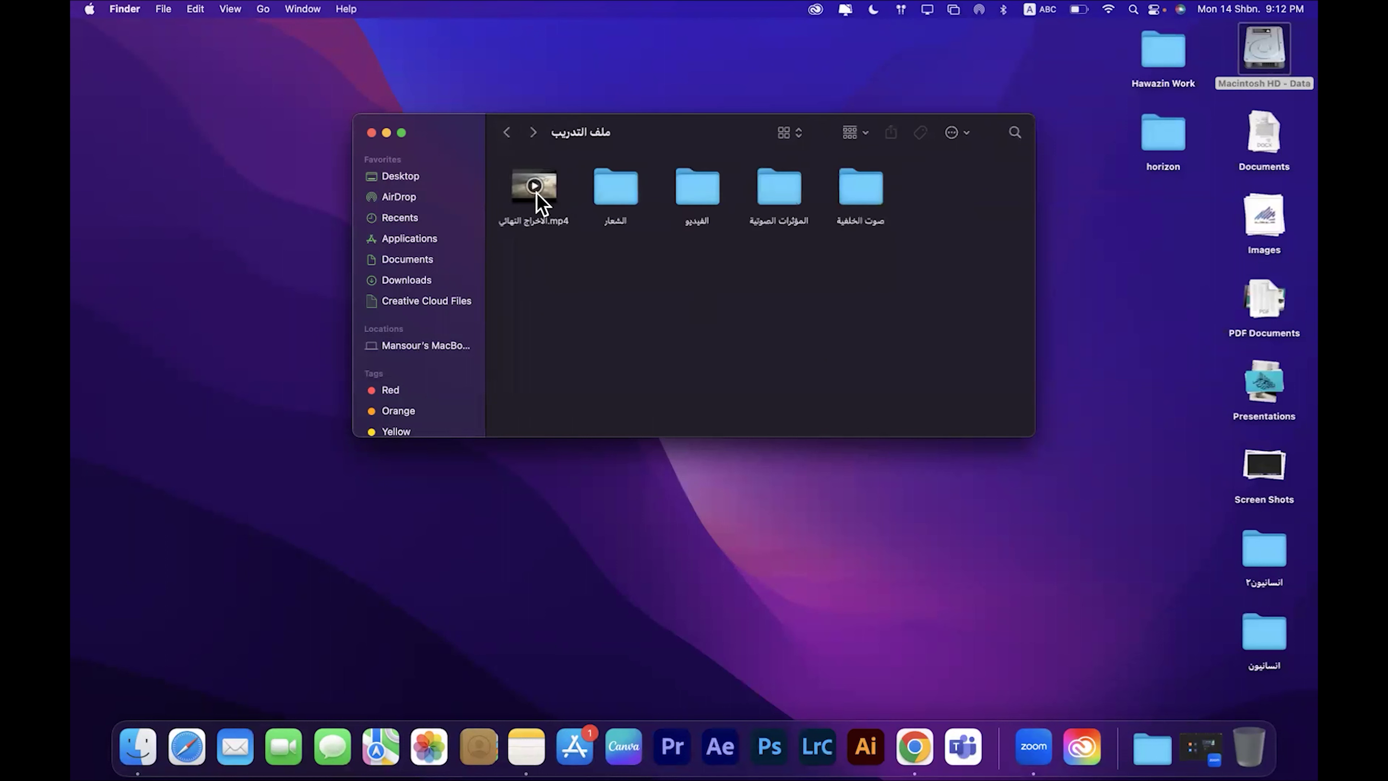
pyautogui.click(534, 186)
pyautogui.click(372, 133)
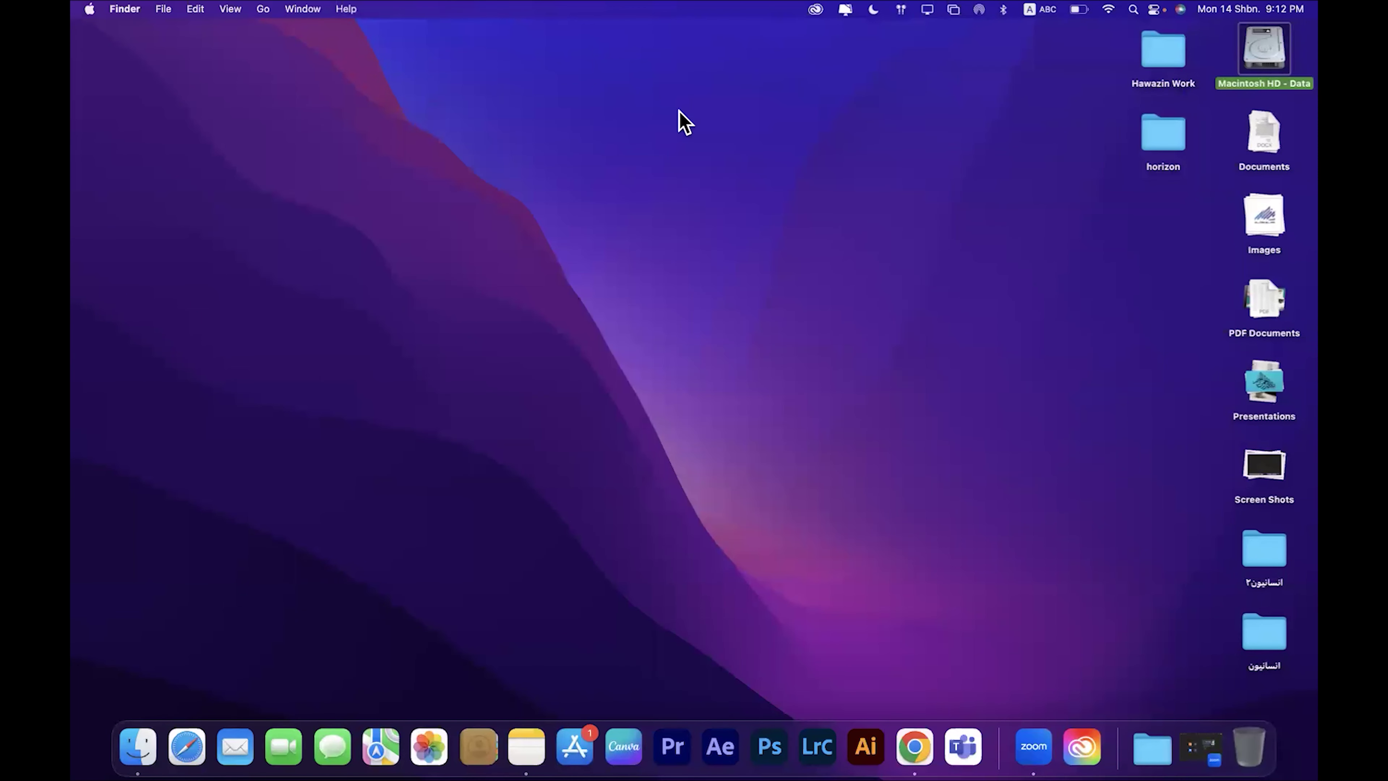
# Step: Launch Premiere Pro and start a new project from its home screen
pyautogui.click(666, 743)
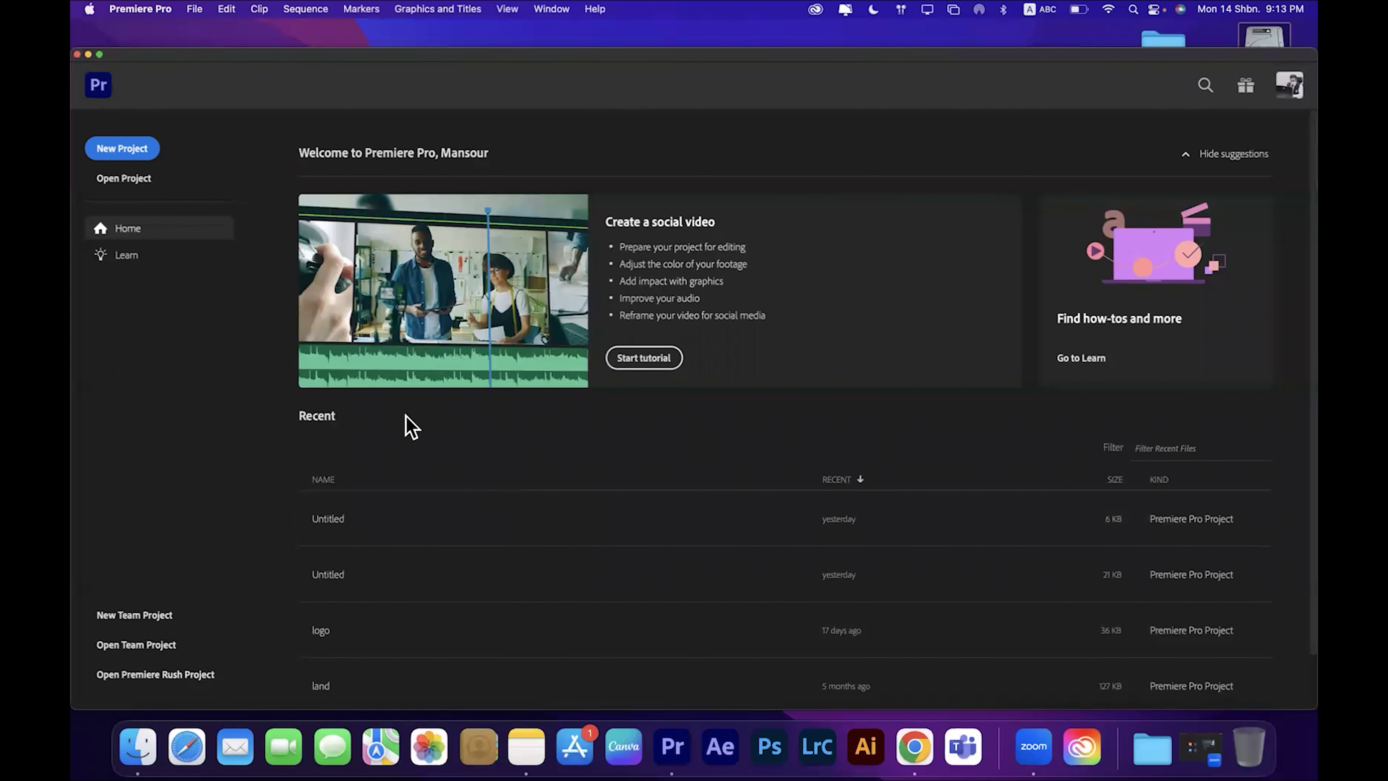
pyautogui.scroll(-2, 421, 553)
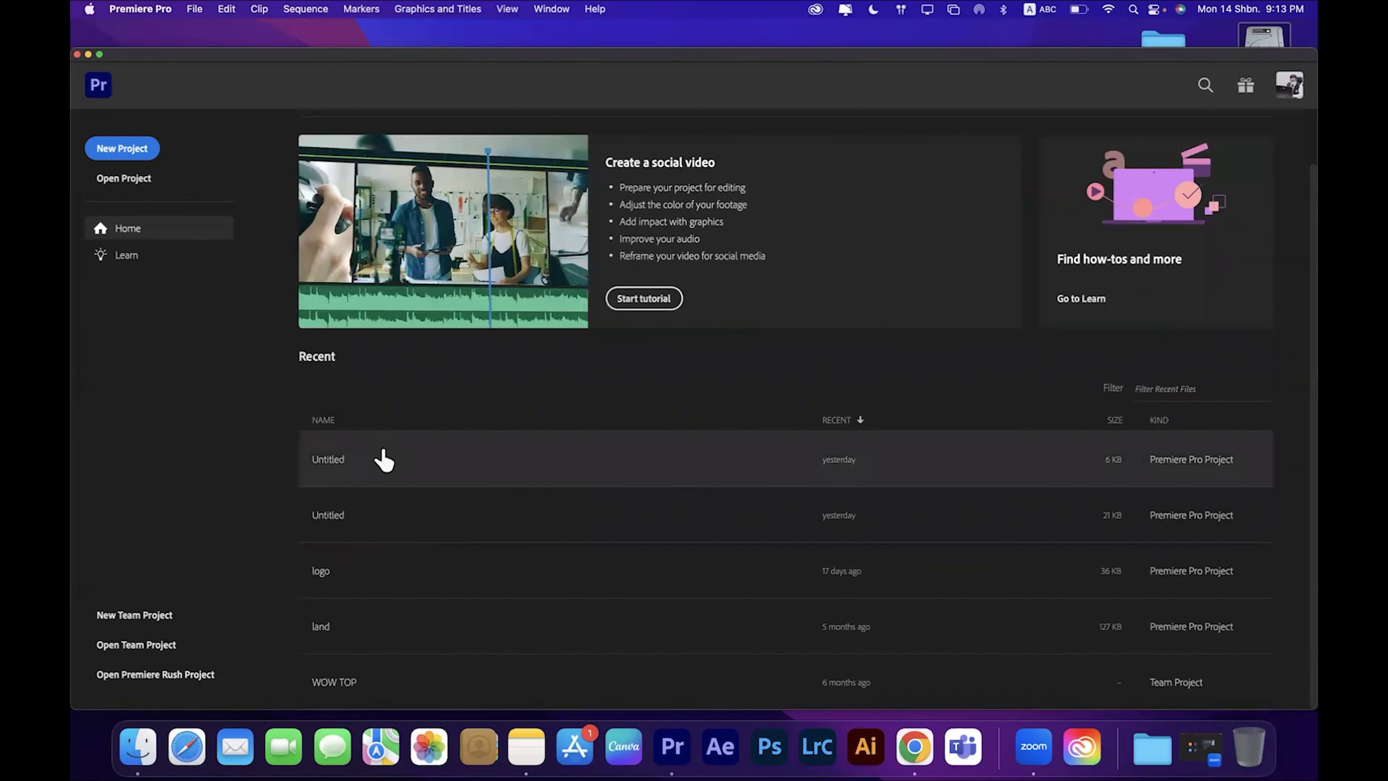
pyautogui.scroll(2, 400, 563)
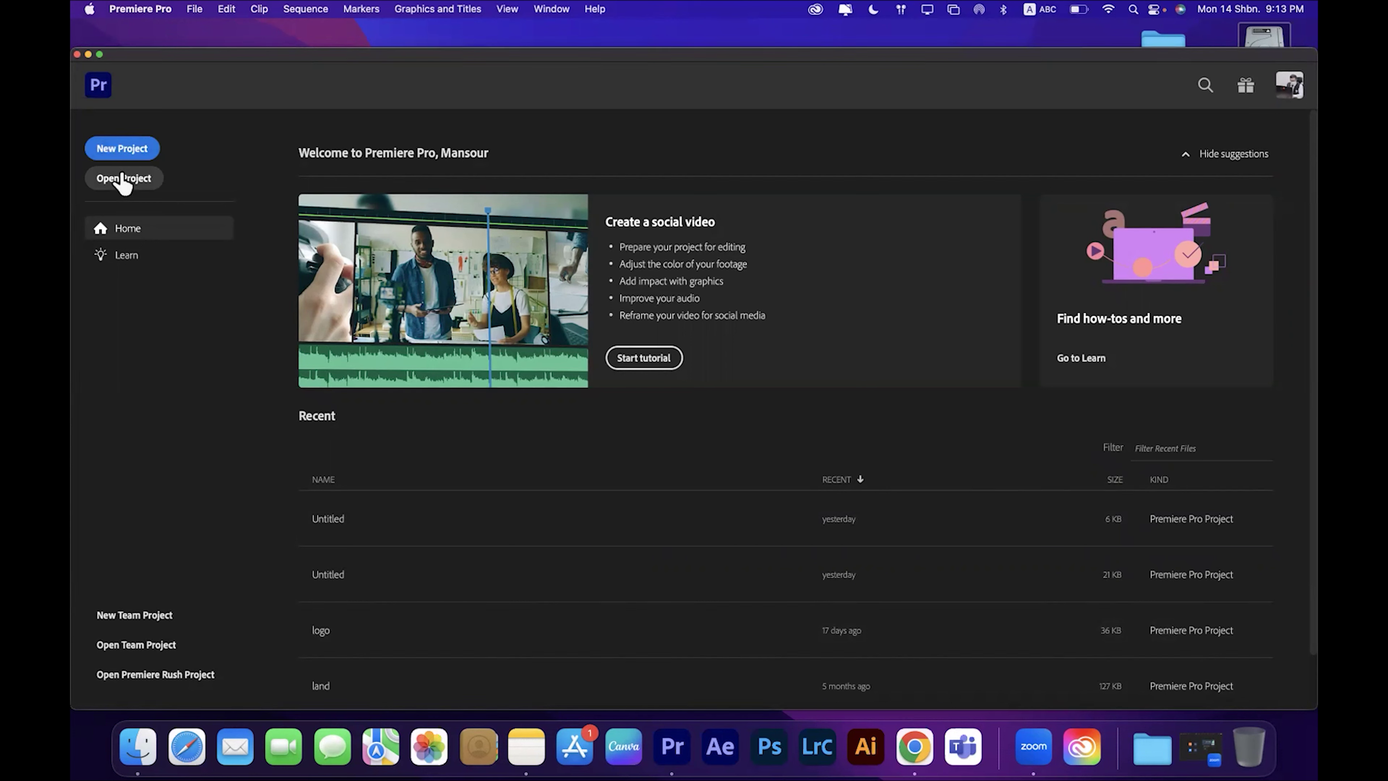
pyautogui.click(120, 153)
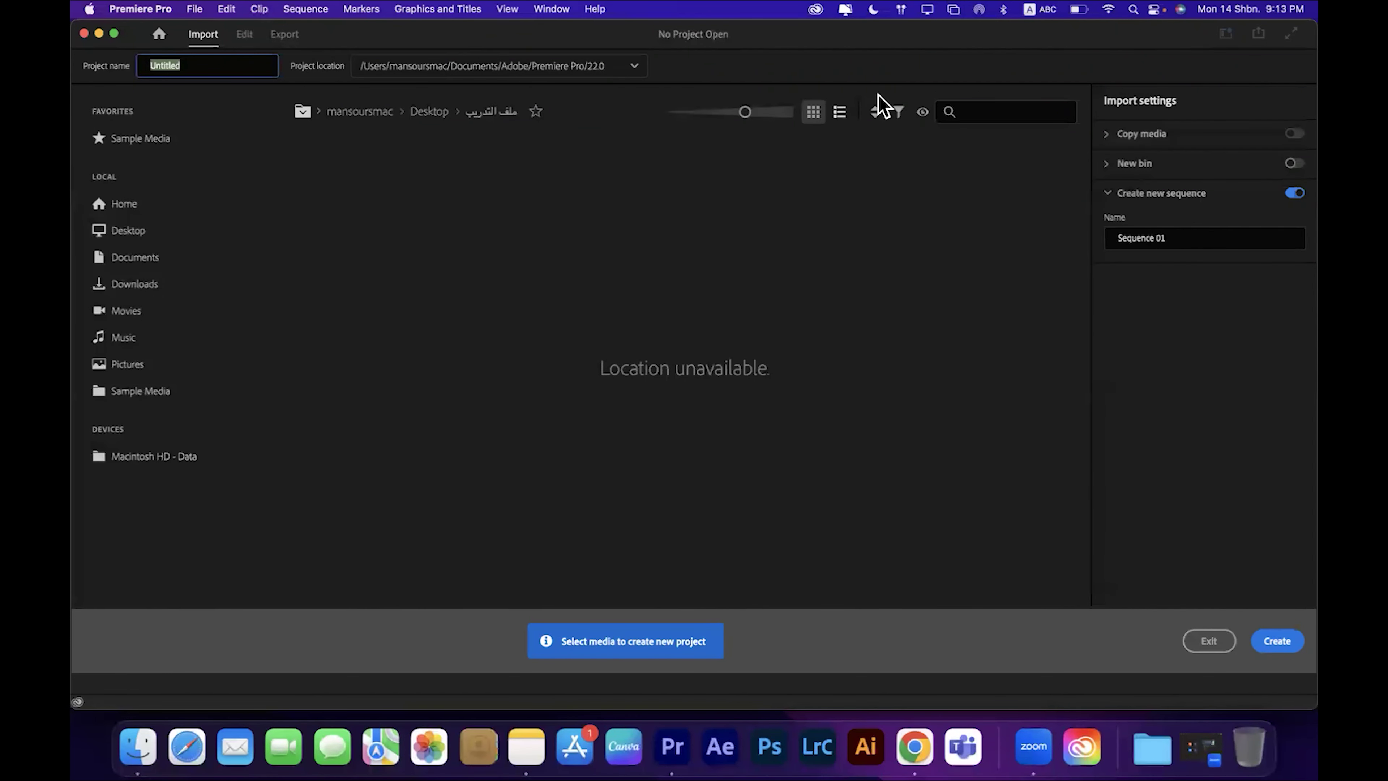
# Step: Name the new project دورة اساسيات المونتاج
pyautogui.click(299, 112)
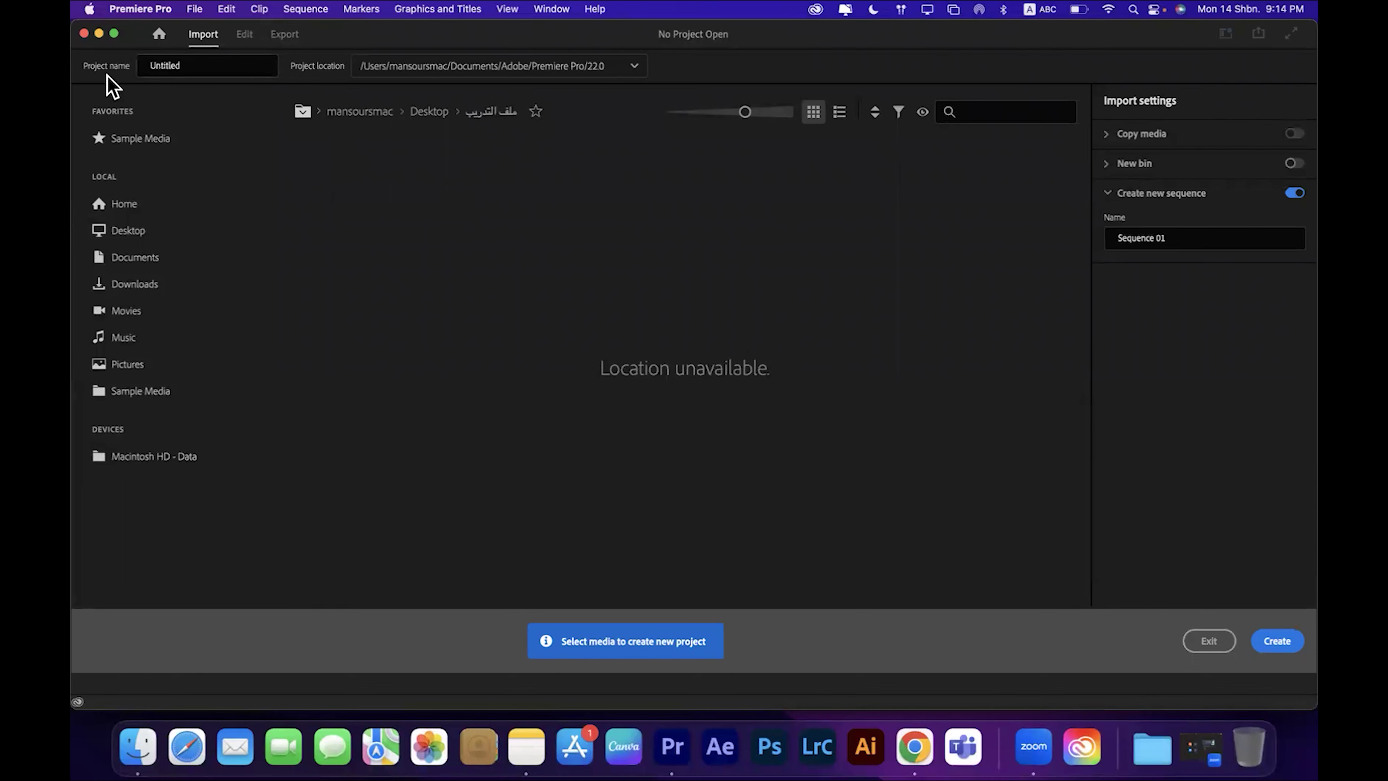
pyautogui.click(190, 65)
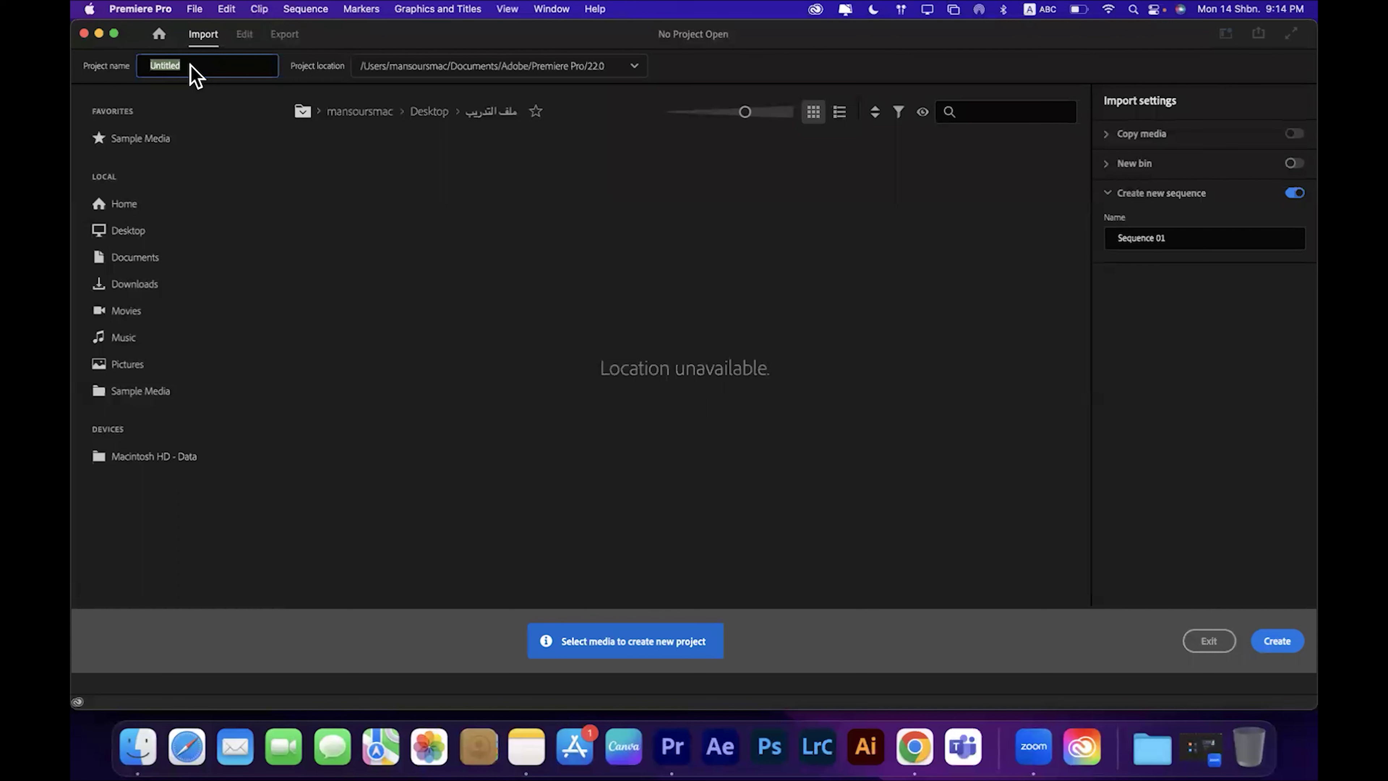
pyautogui.press('BackSpace')
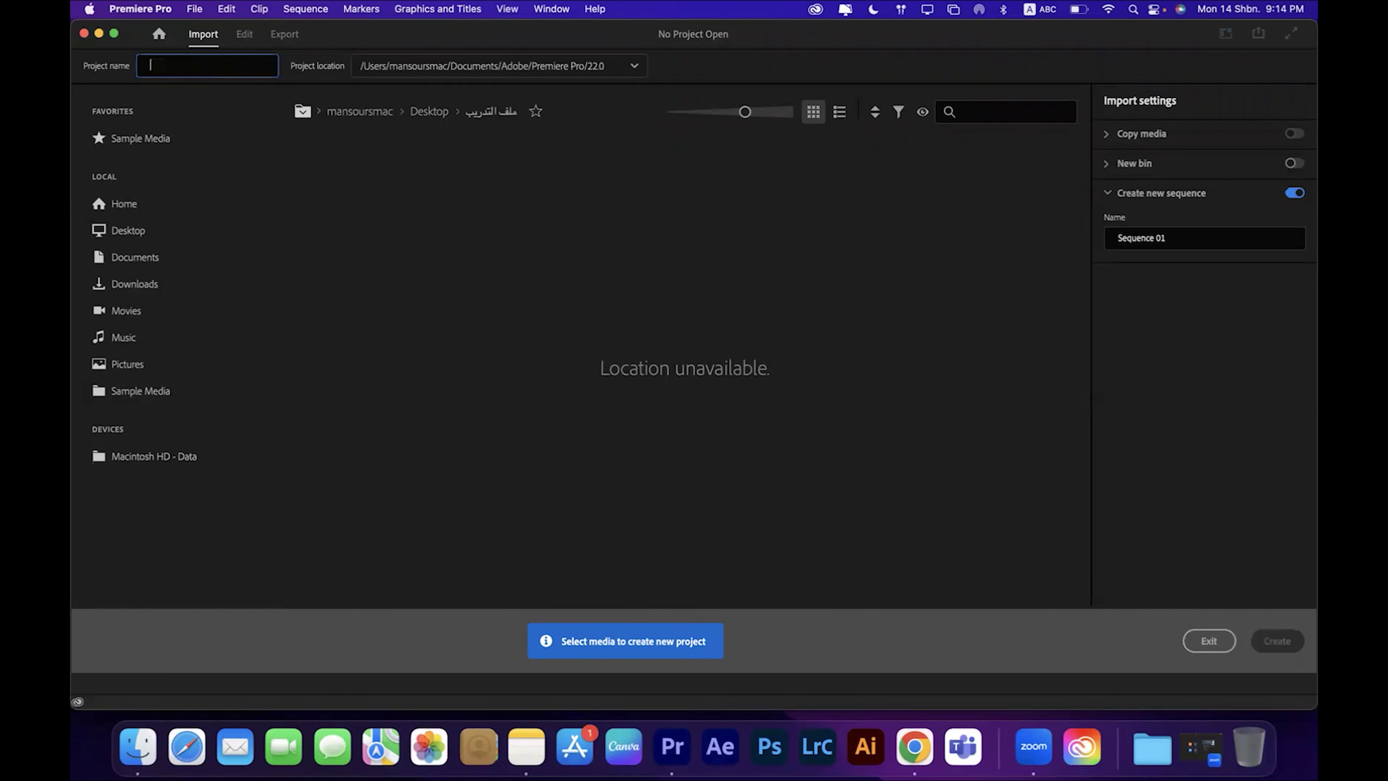
pyautogui.hotkey('ctrl', 'space')
pyautogui.write('د')
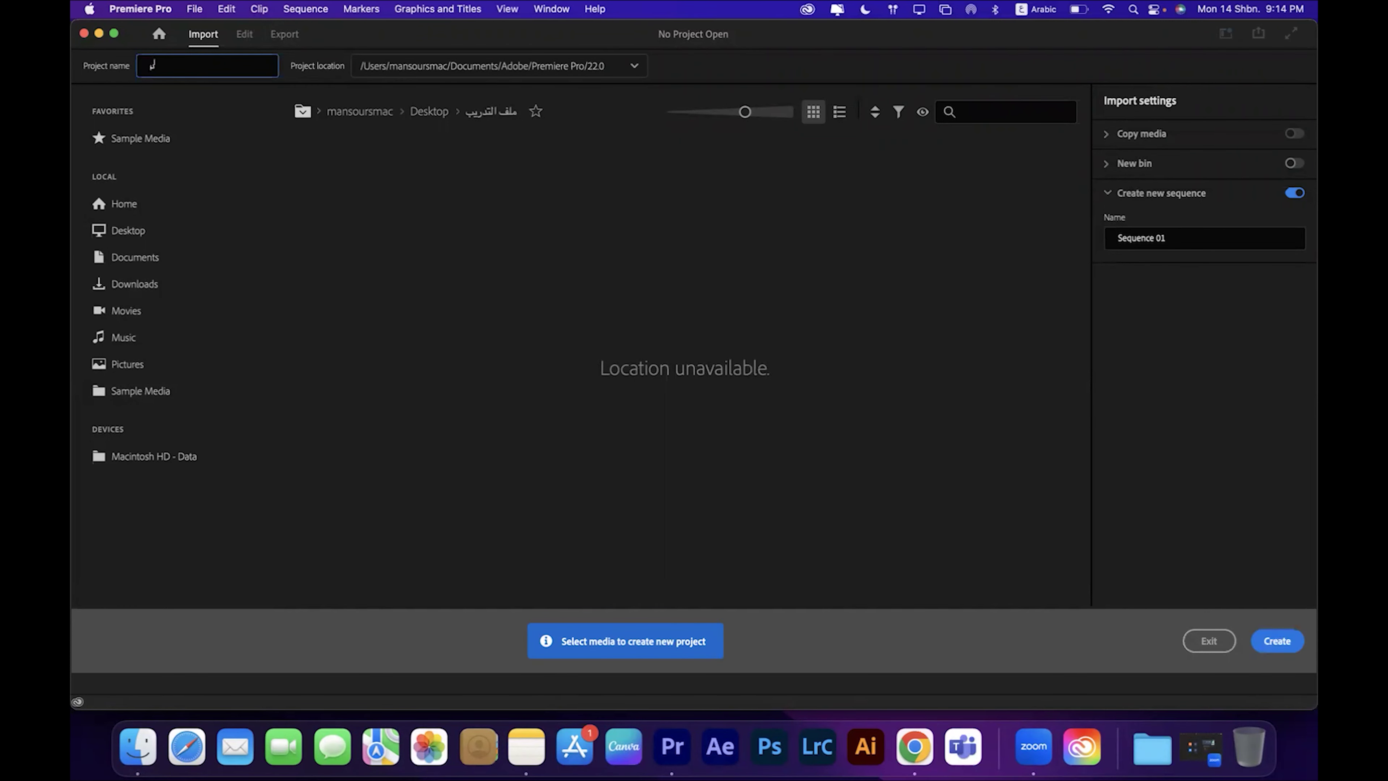
pyautogui.write('ورة اساسيات المونتاج')
# Step: Set the project location to the ملف التدريب folder in Downloads and create the project
pyautogui.click(473, 67)
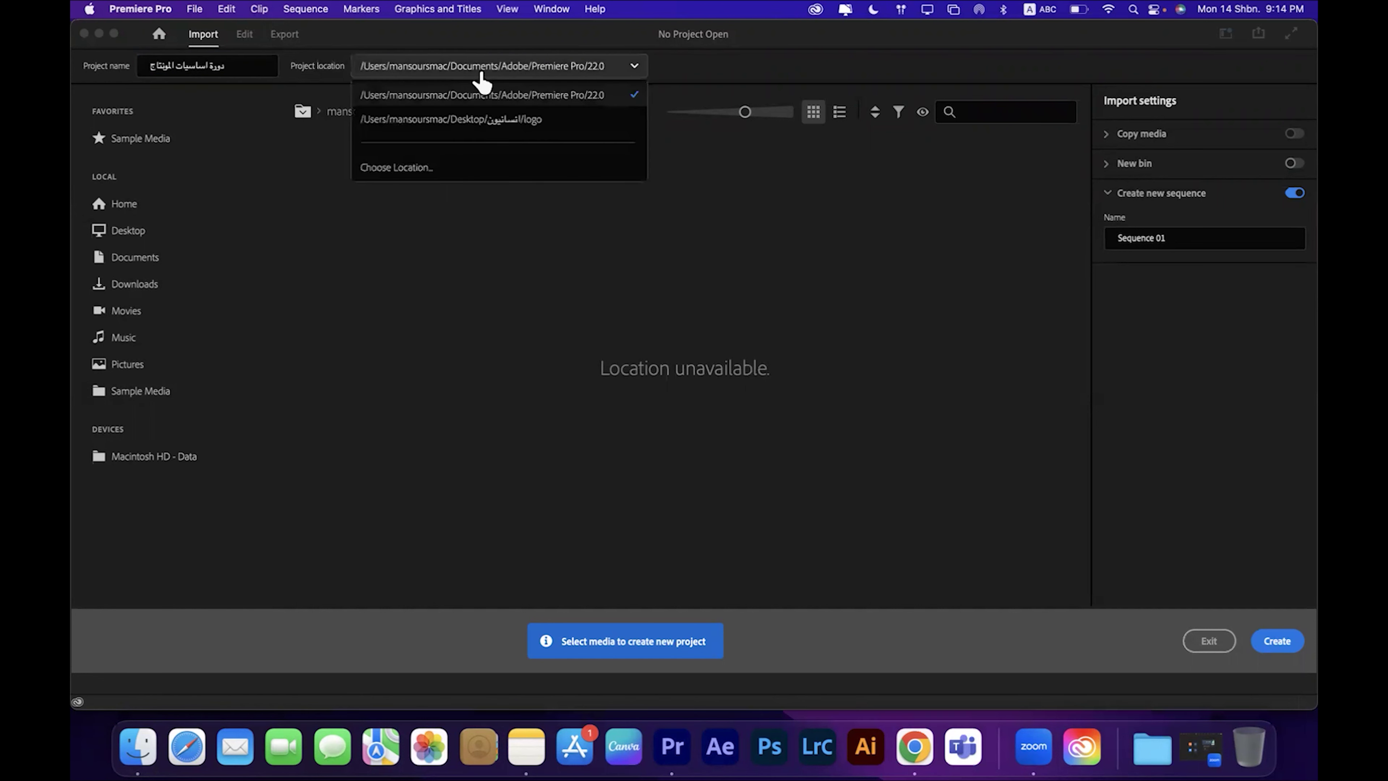
pyautogui.click(435, 169)
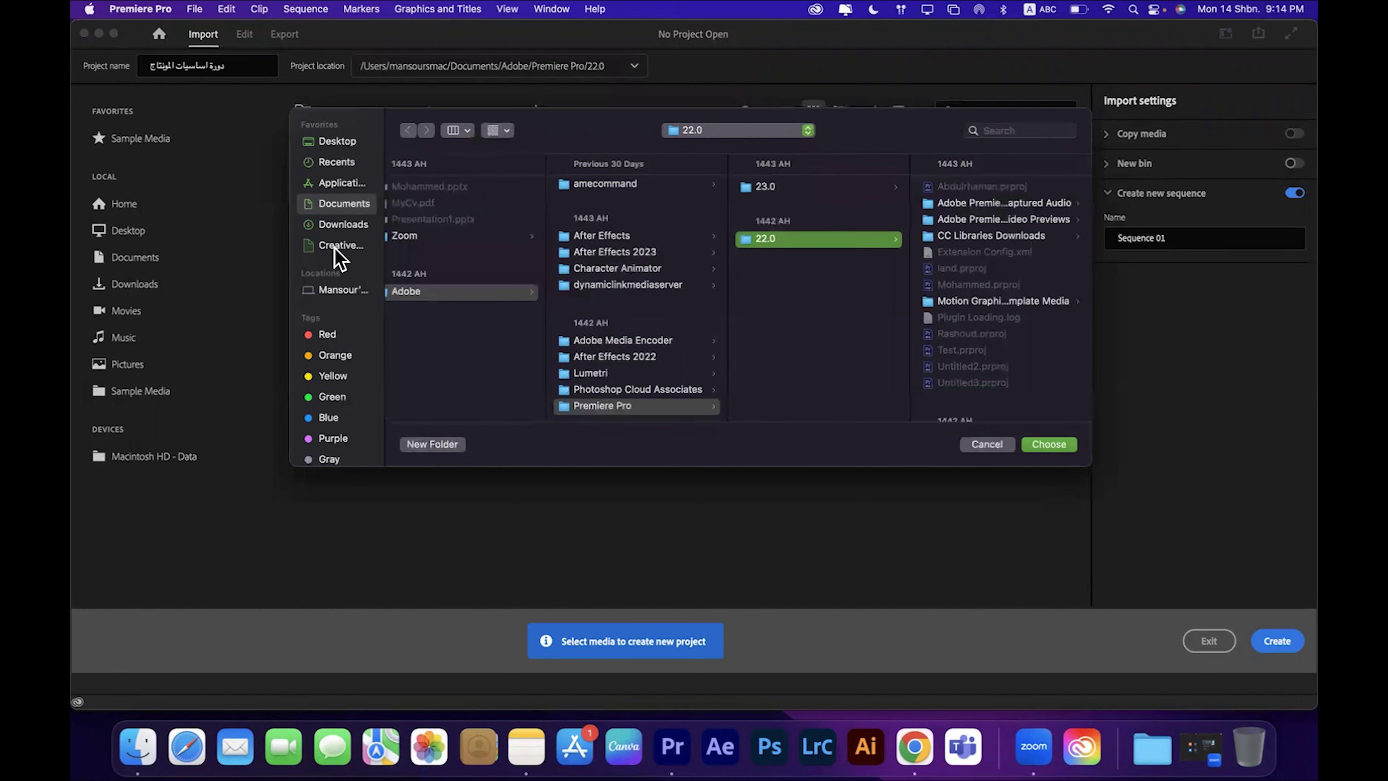
pyautogui.click(340, 225)
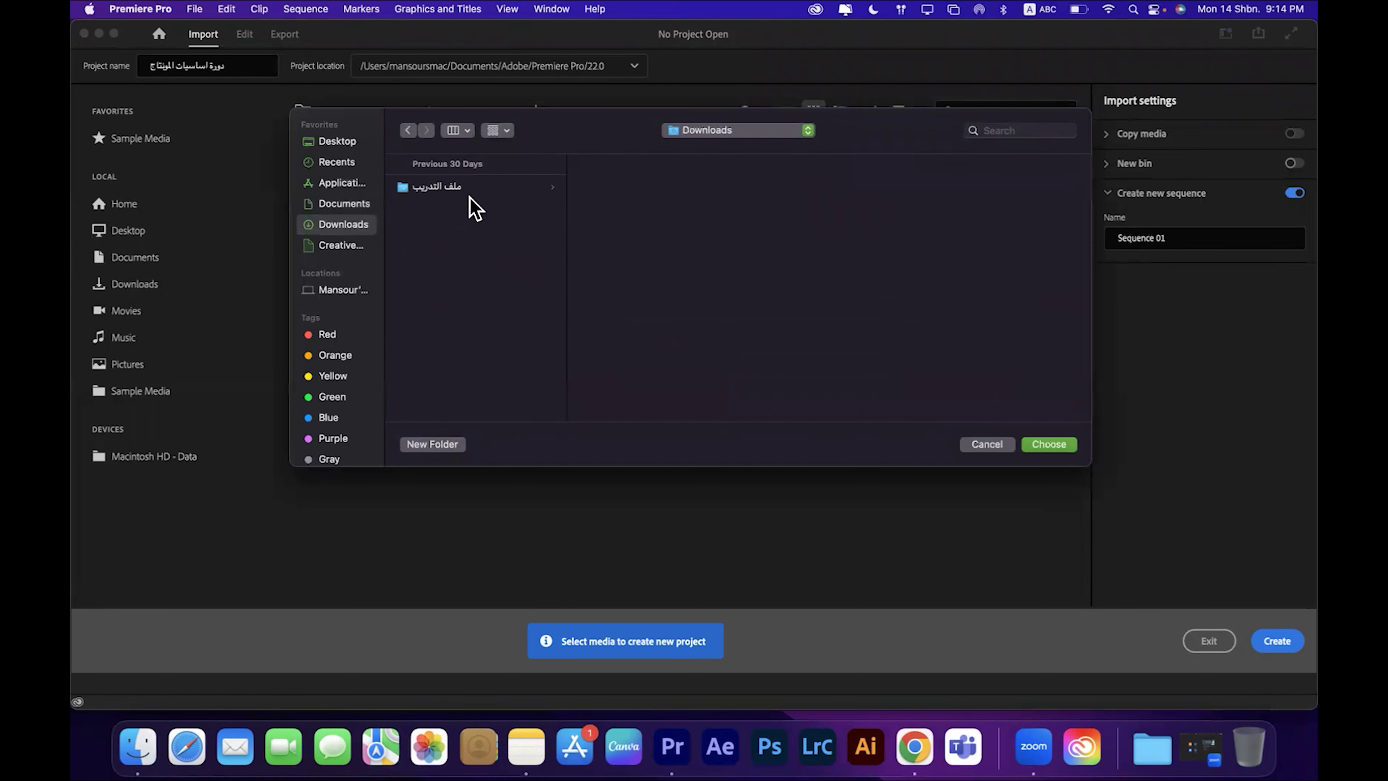
pyautogui.click(462, 197)
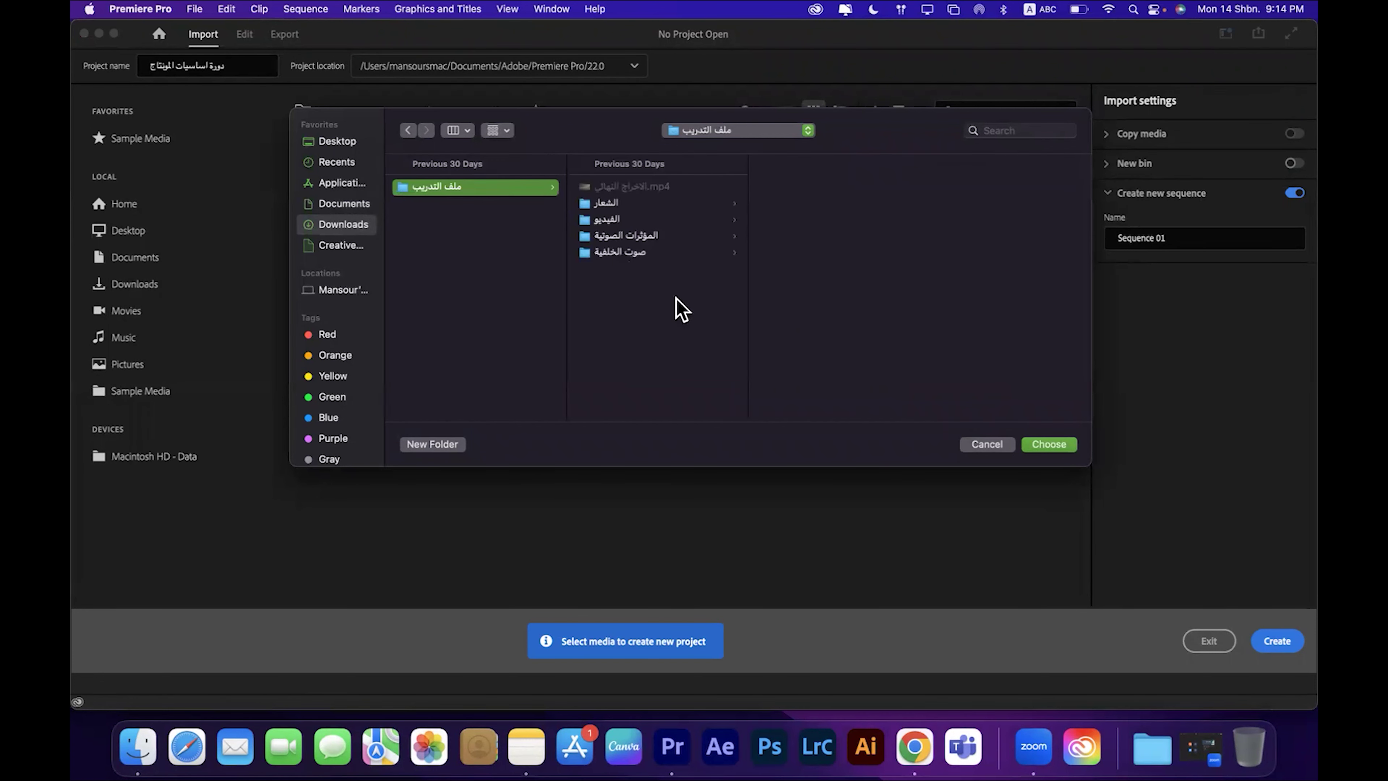
pyautogui.click(1045, 444)
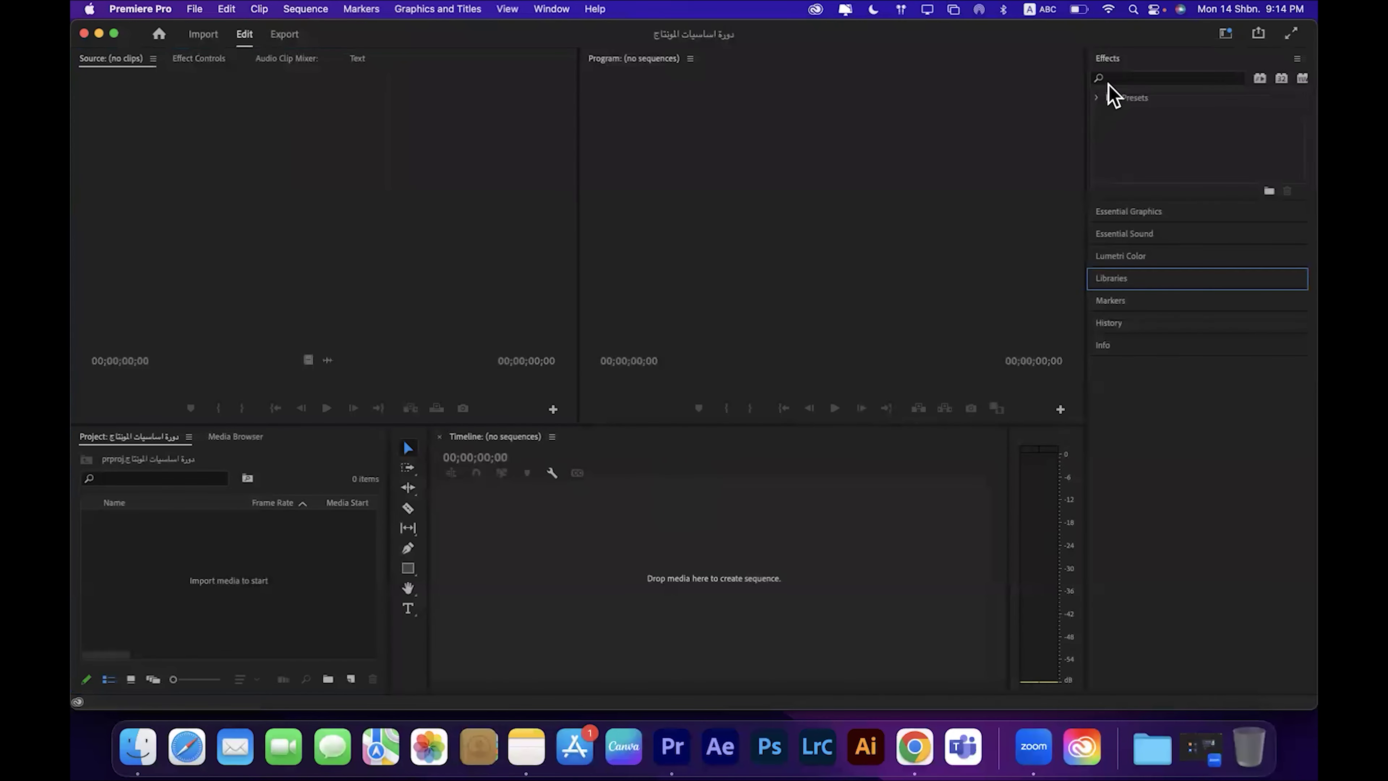
# Step: Collapse the Effects panel and look over the Program, Source, Project and Timeline panels
pyautogui.click(1109, 60)
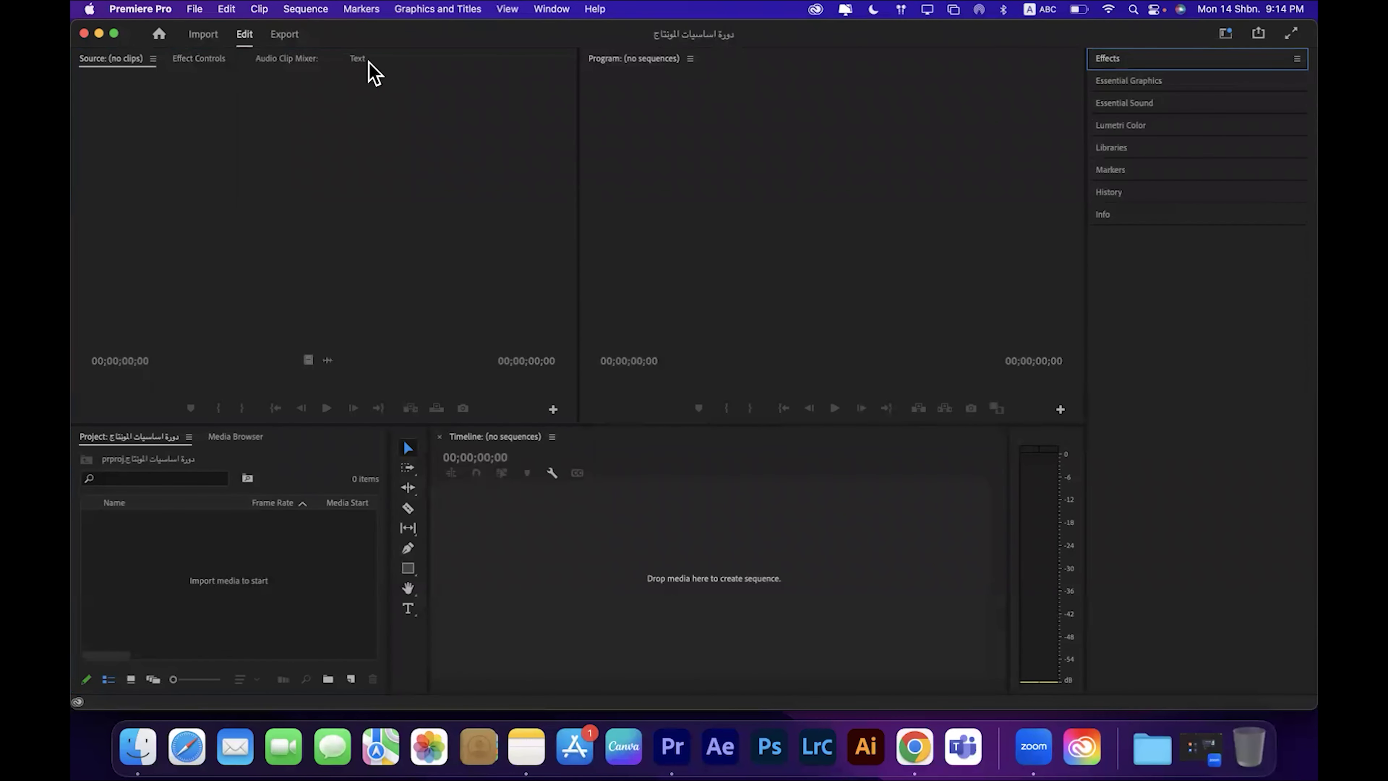
pyautogui.click(1021, 37)
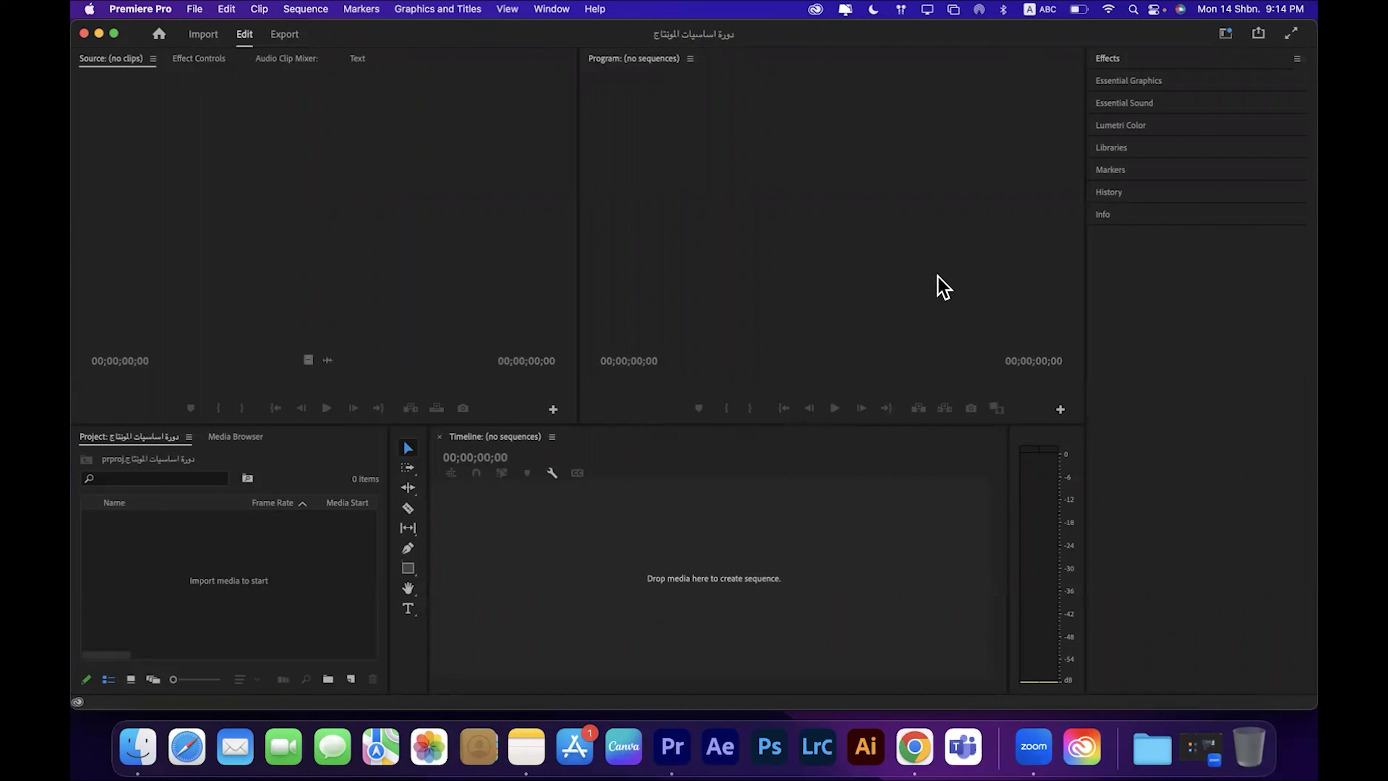
pyautogui.click(744, 235)
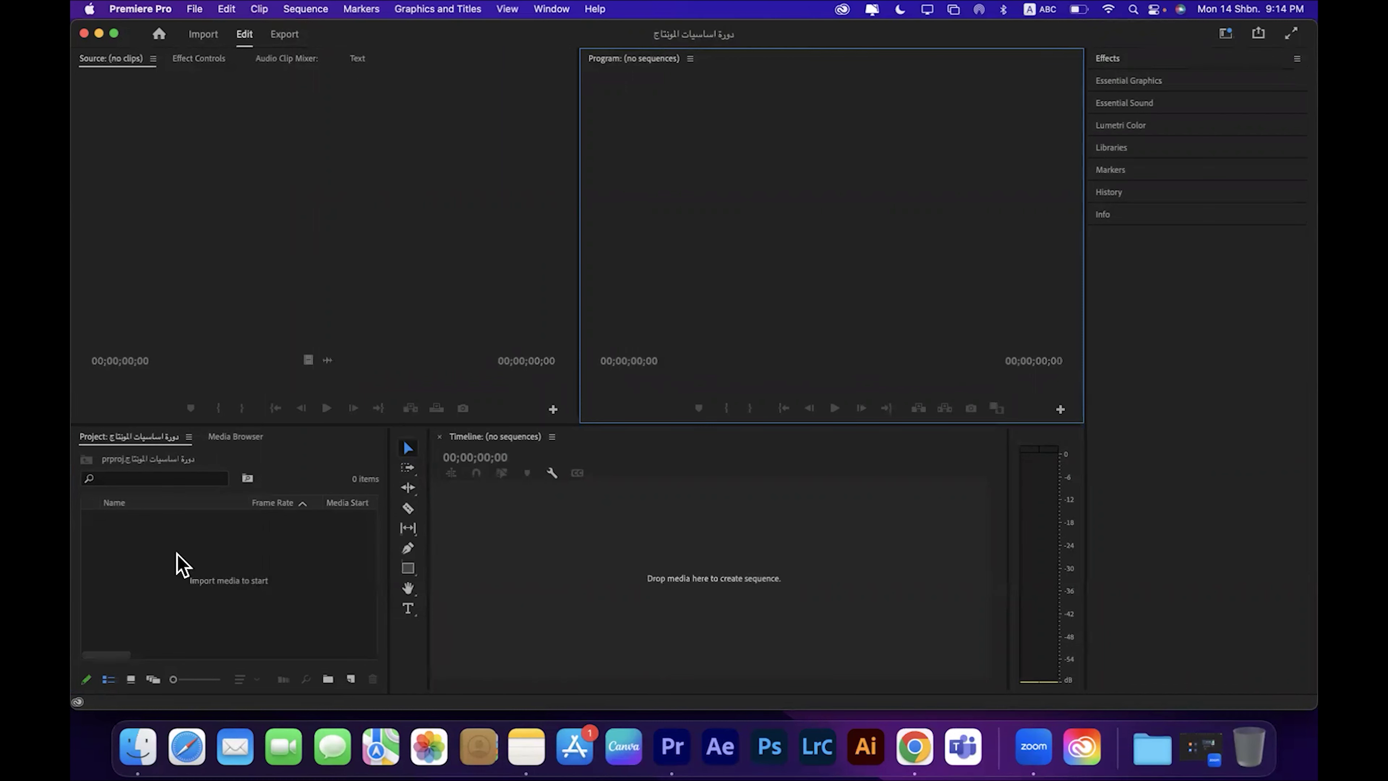
pyautogui.click(192, 219)
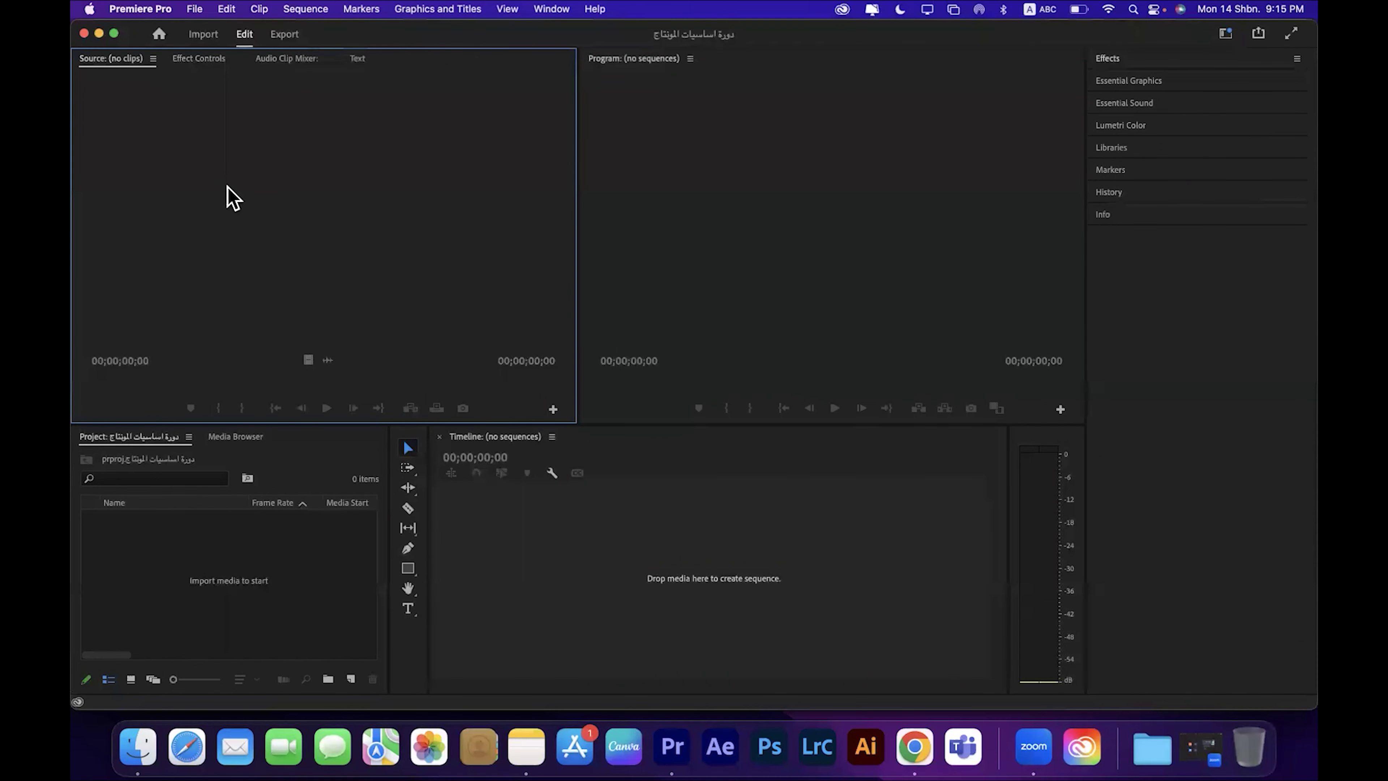
pyautogui.click(756, 217)
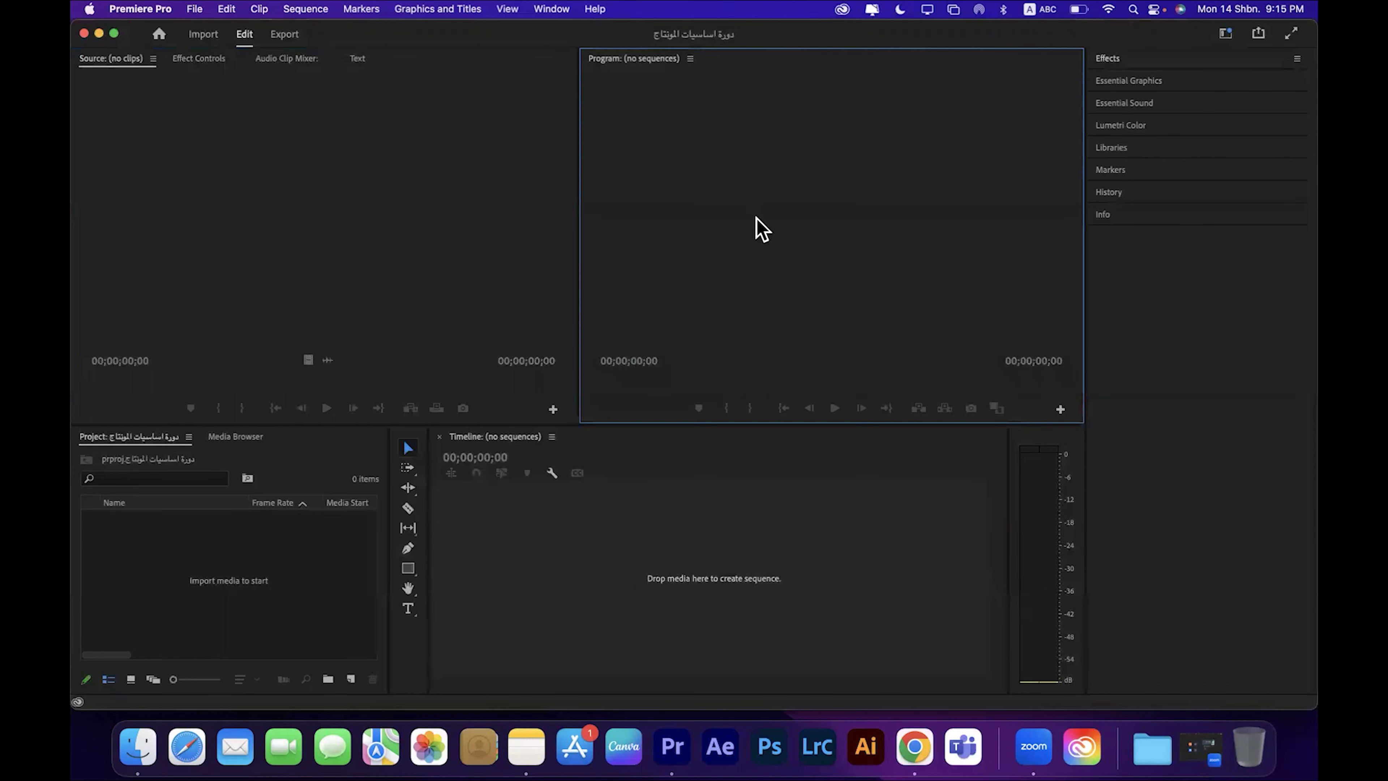
pyautogui.click(262, 564)
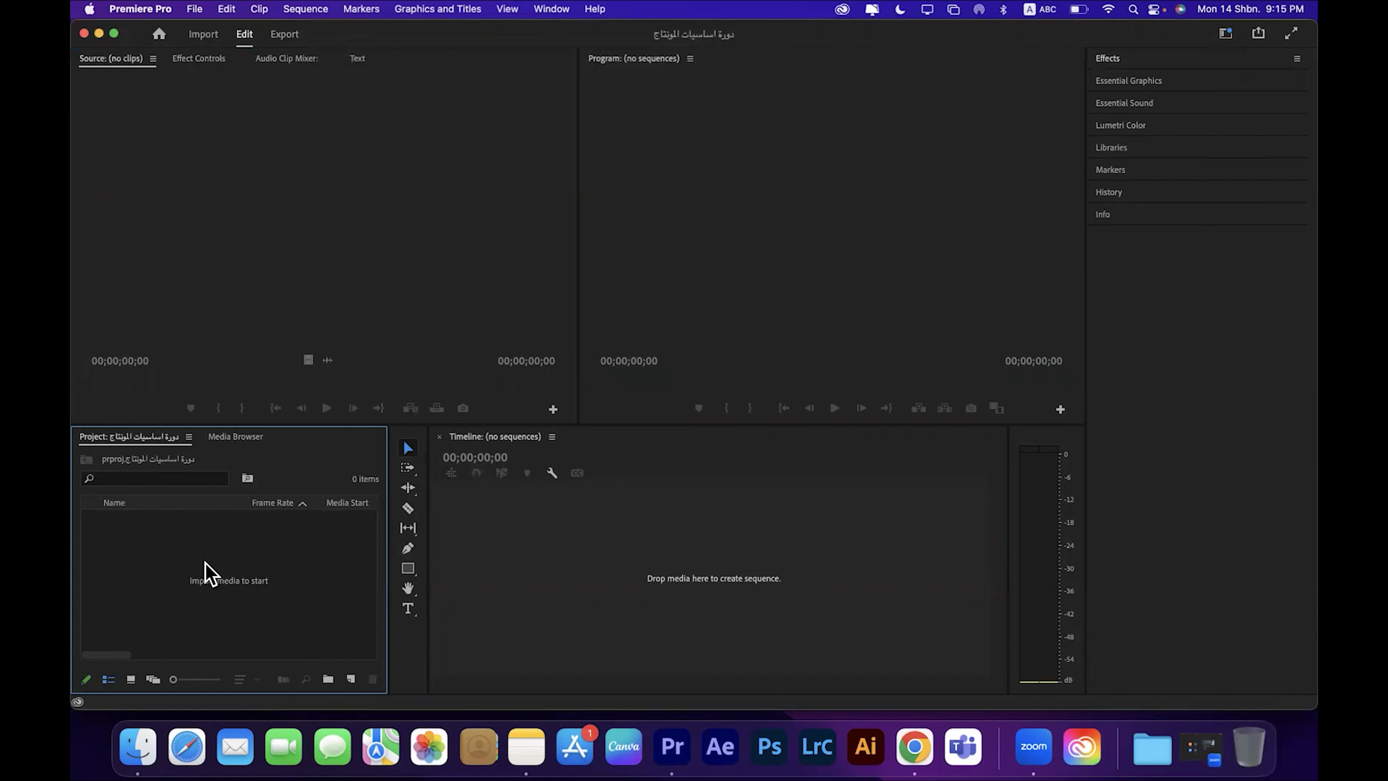
pyautogui.click(551, 573)
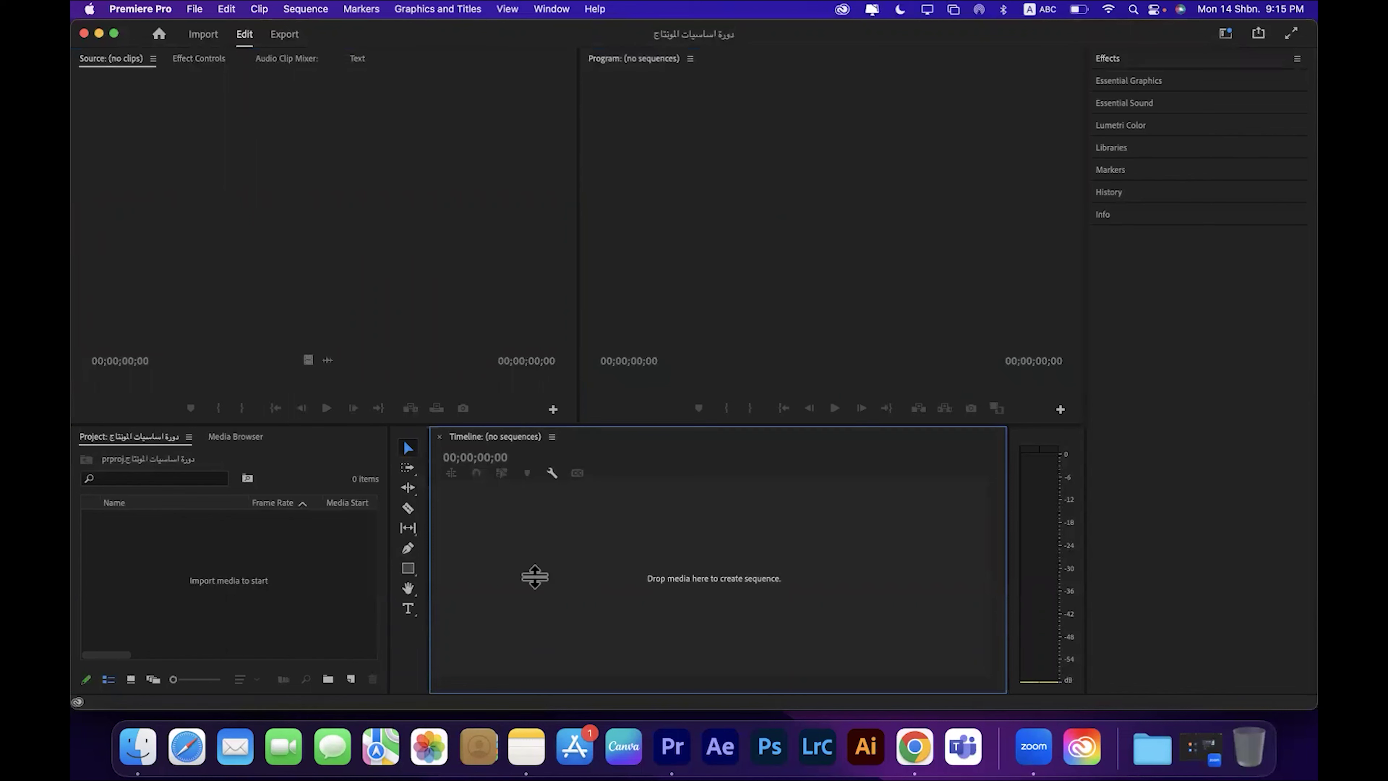
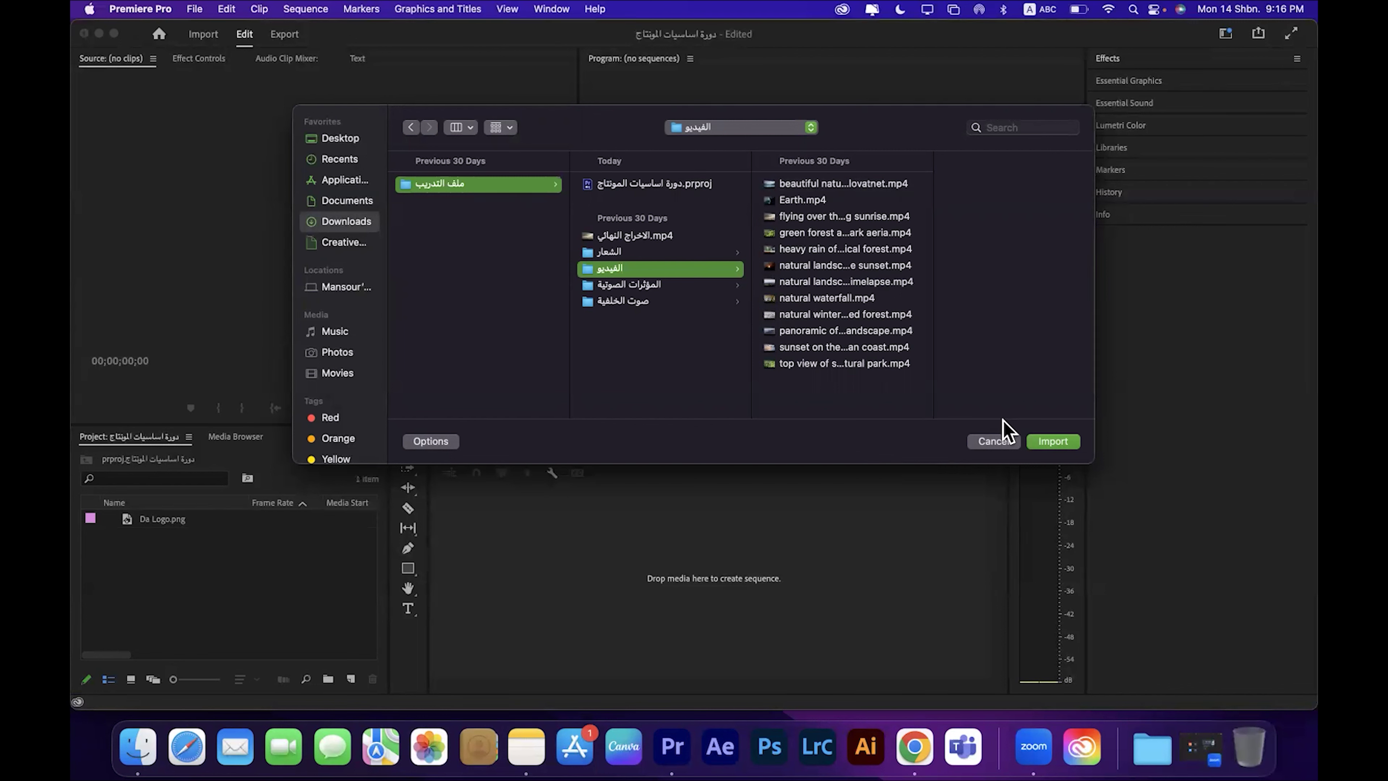
# Step: Import the الفيديو folder of clips into the project and check the contents of its bin
pyautogui.click(1052, 441)
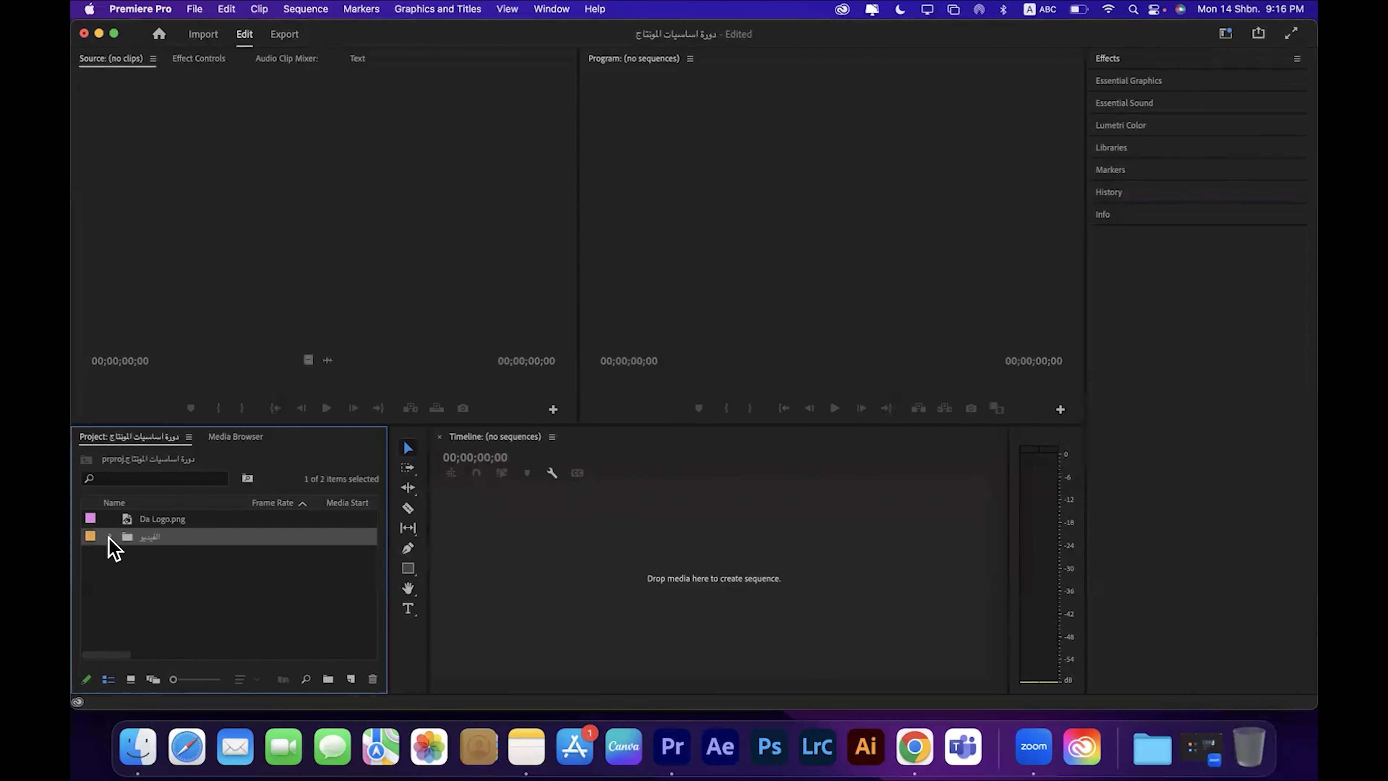
pyautogui.click(109, 537)
pyautogui.scroll(-1, 178, 571)
pyautogui.scroll(1, 179, 570)
pyautogui.click(110, 537)
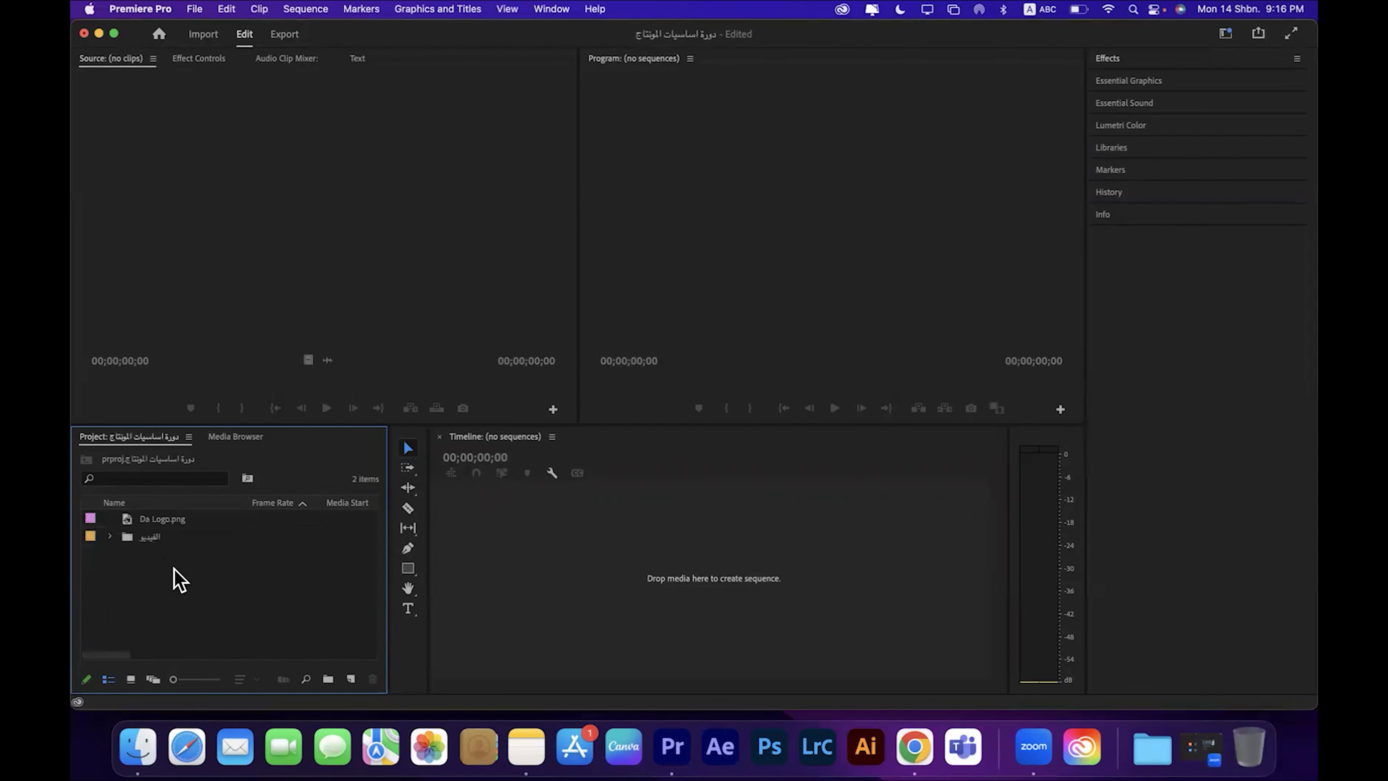
# Step: Import the المؤثرات الصوتية folder from ملف التدريب in Downloads into the project
pyautogui.doubleClick(179, 579)
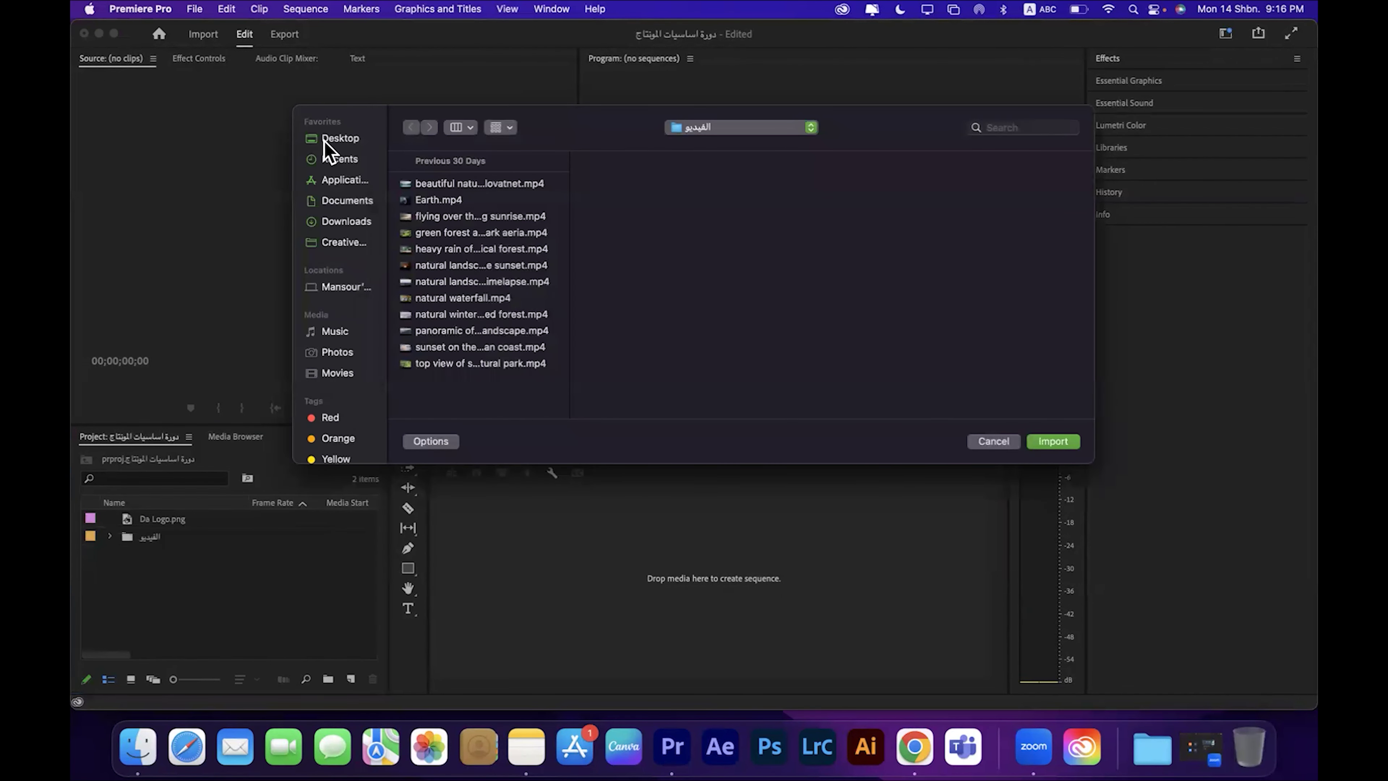
pyautogui.click(332, 224)
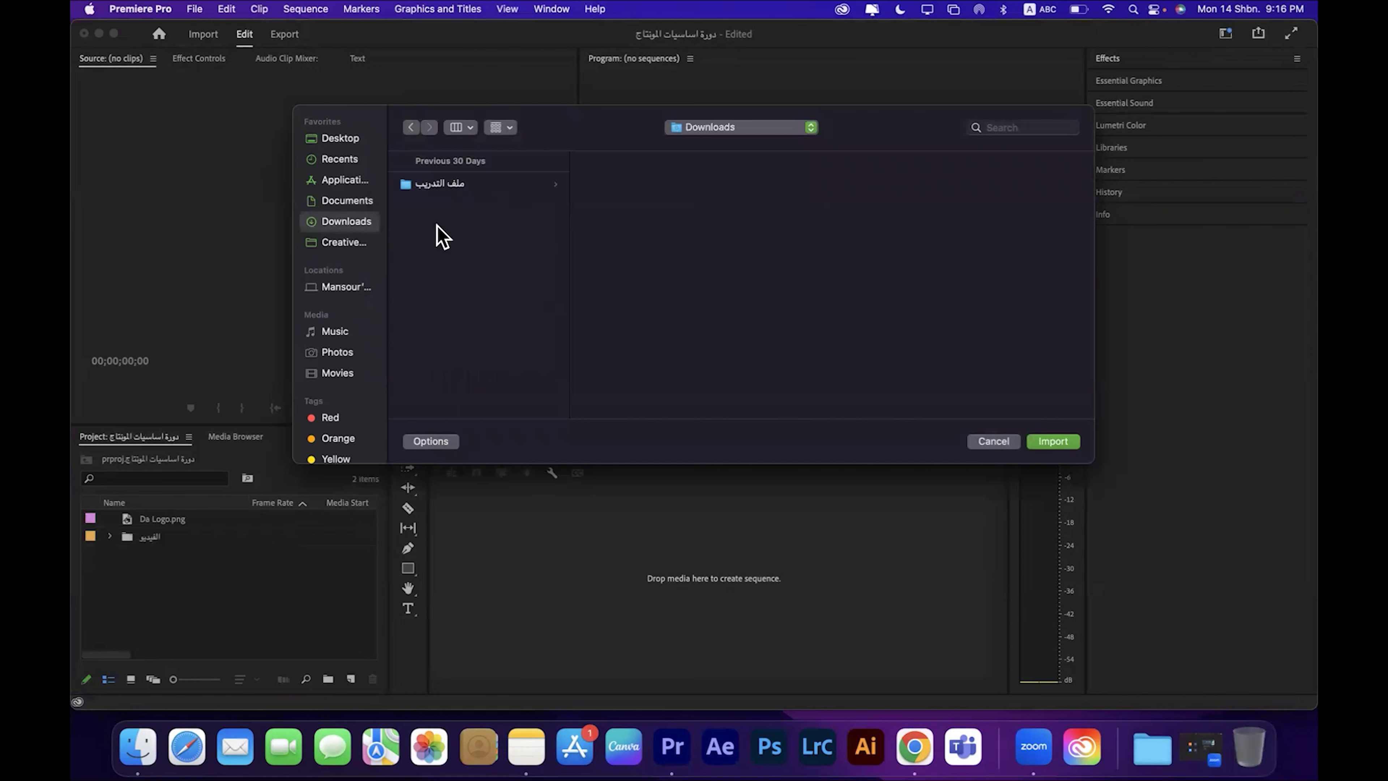
pyautogui.click(442, 186)
pyautogui.click(660, 285)
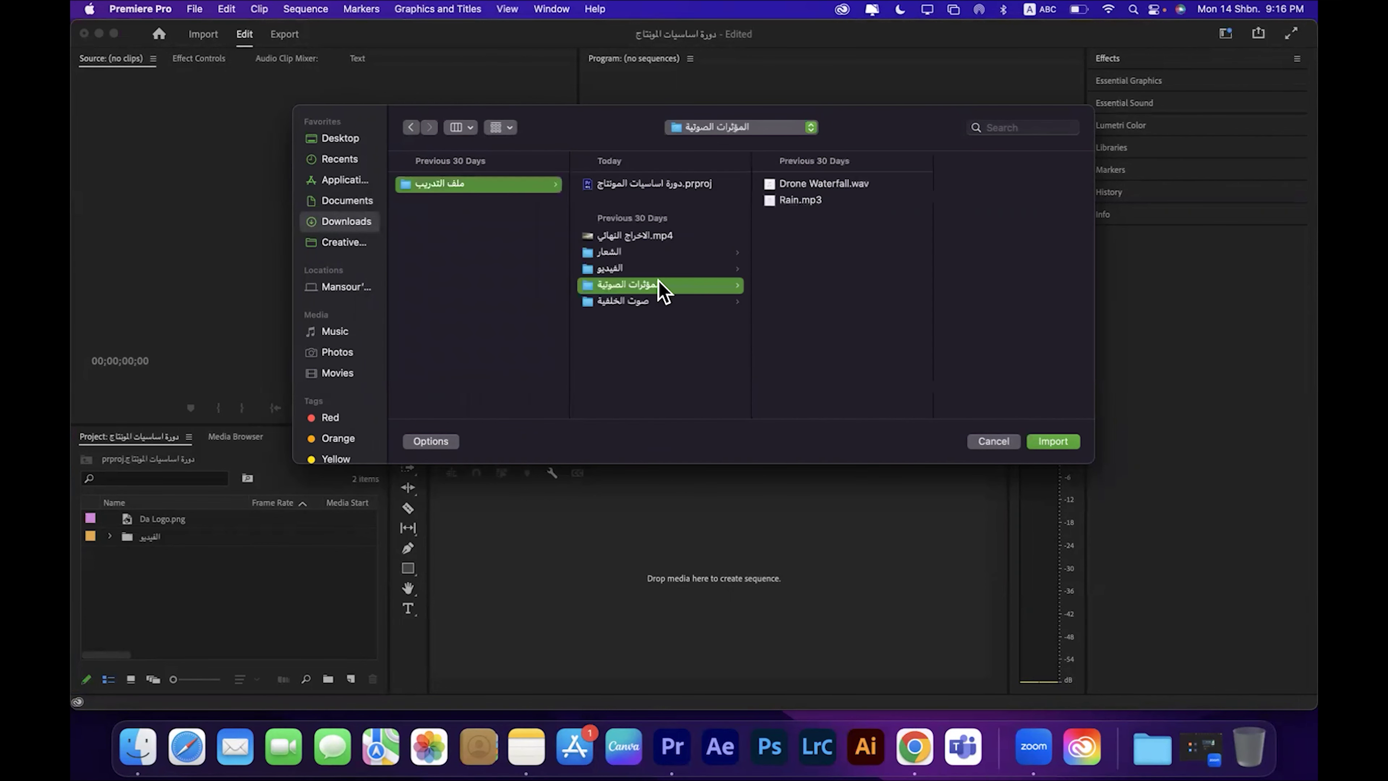
pyautogui.click(1053, 442)
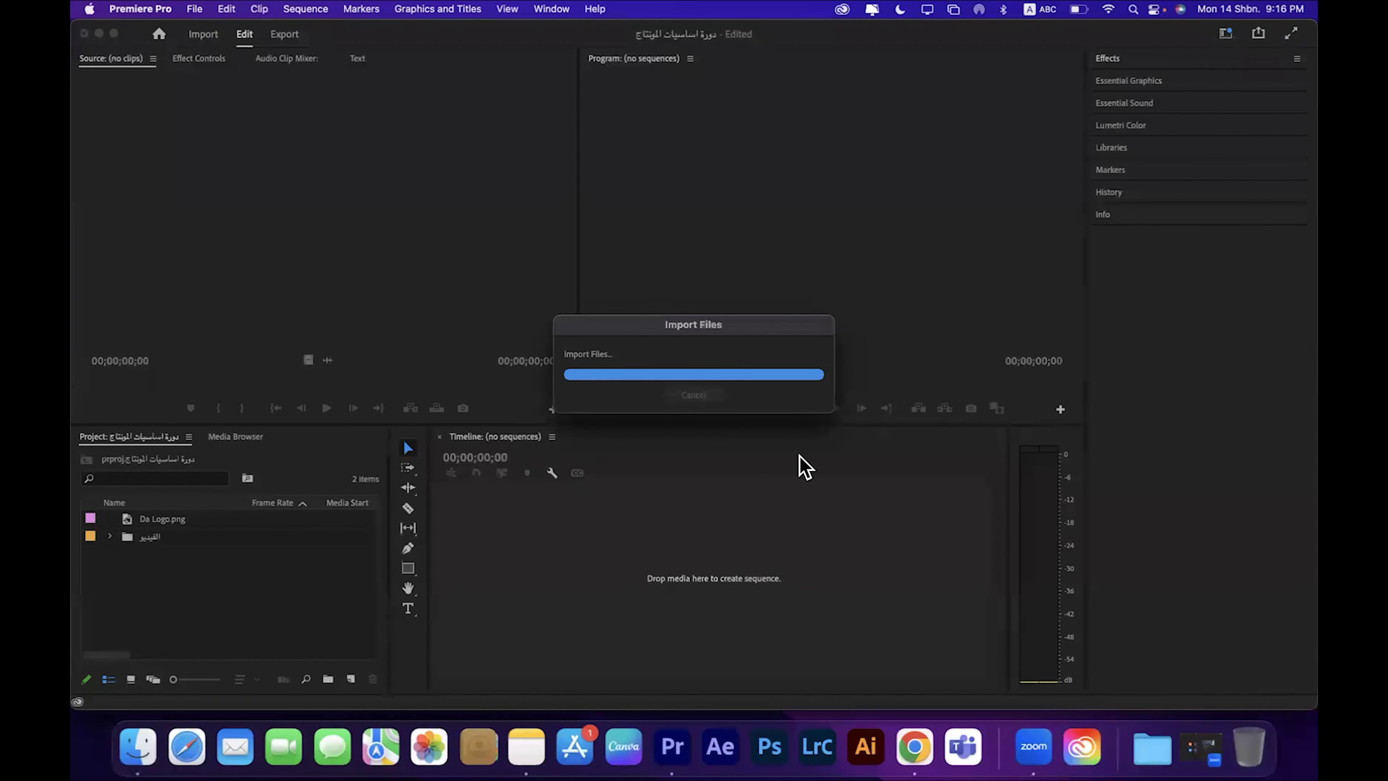
# Step: Import the Inspirational Cinematic Trailer mp3 from the صوت الخلفية folder inside ملف التدريب
pyautogui.doubleClick(240, 596)
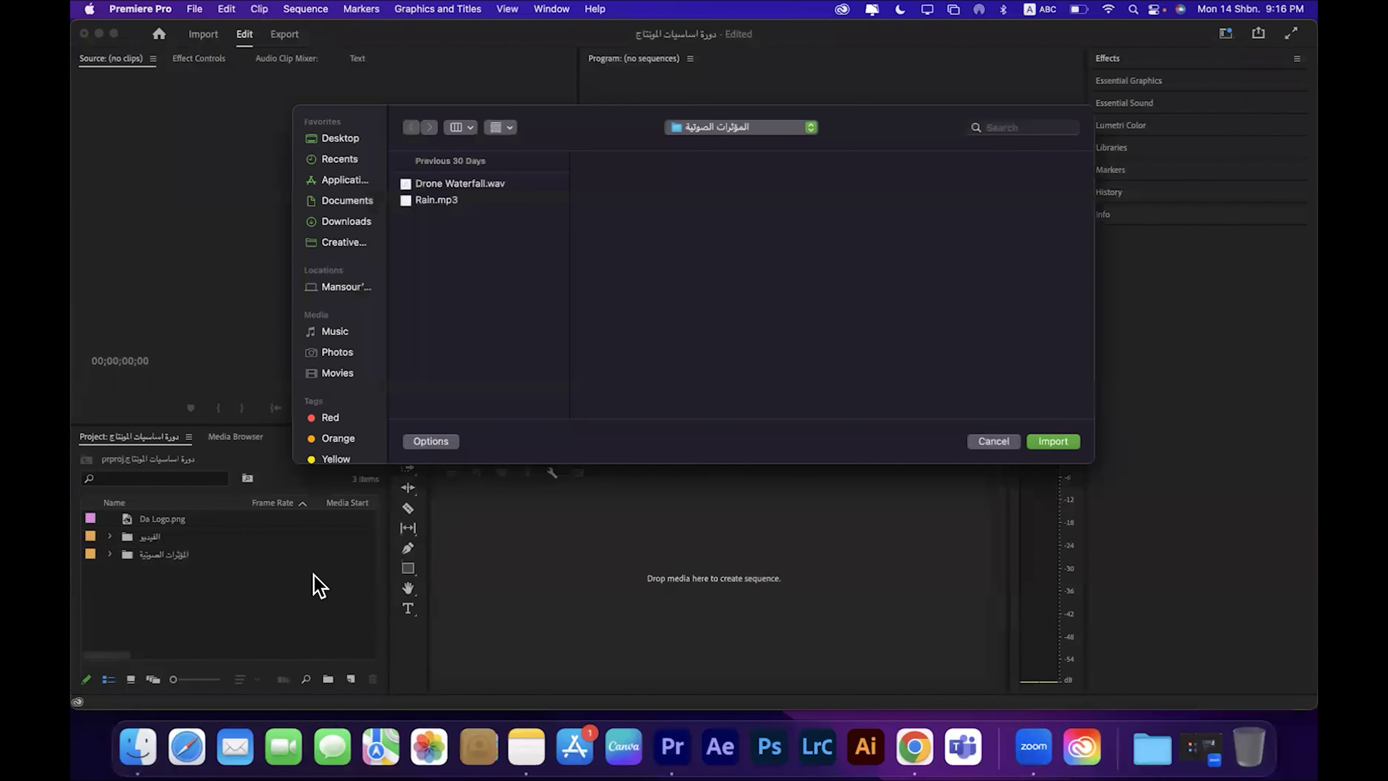
pyautogui.click(344, 222)
pyautogui.click(479, 186)
pyautogui.click(621, 301)
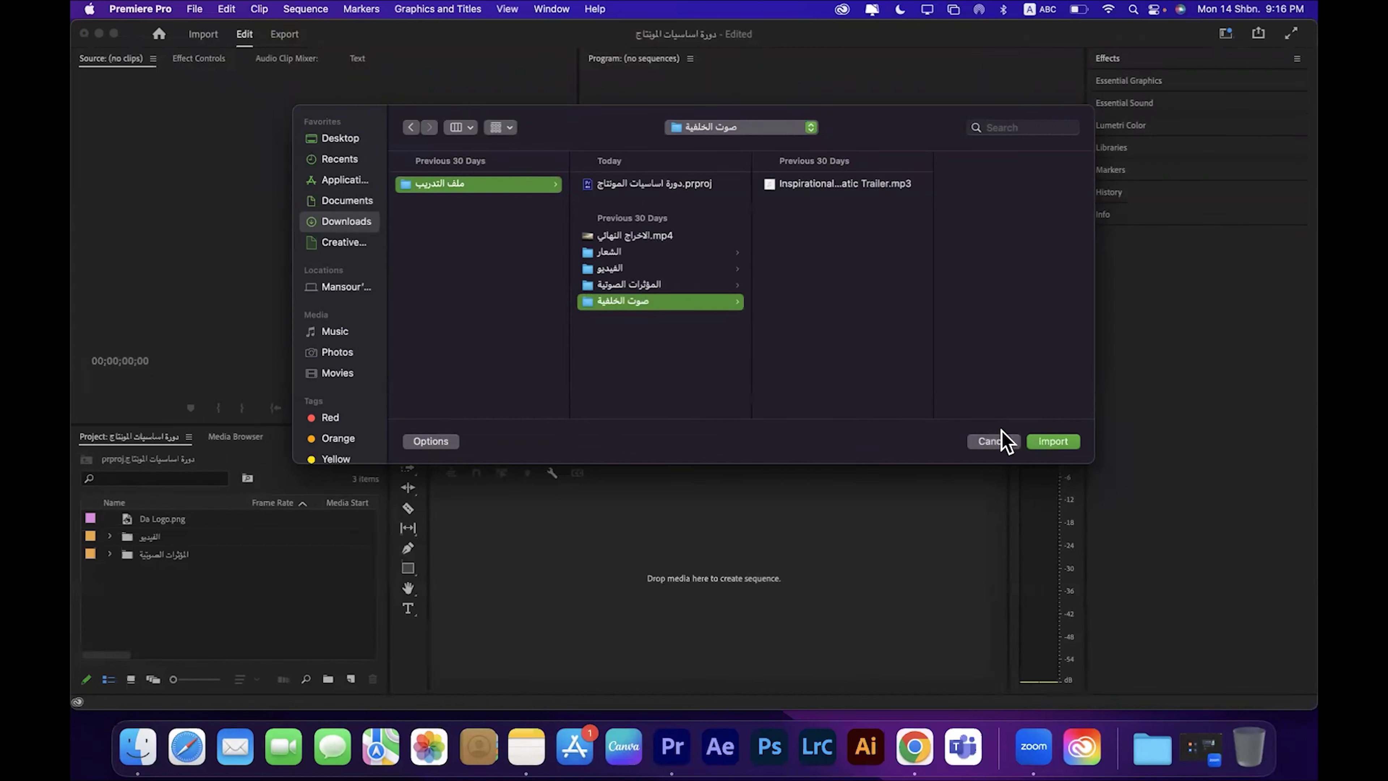
pyautogui.click(1053, 441)
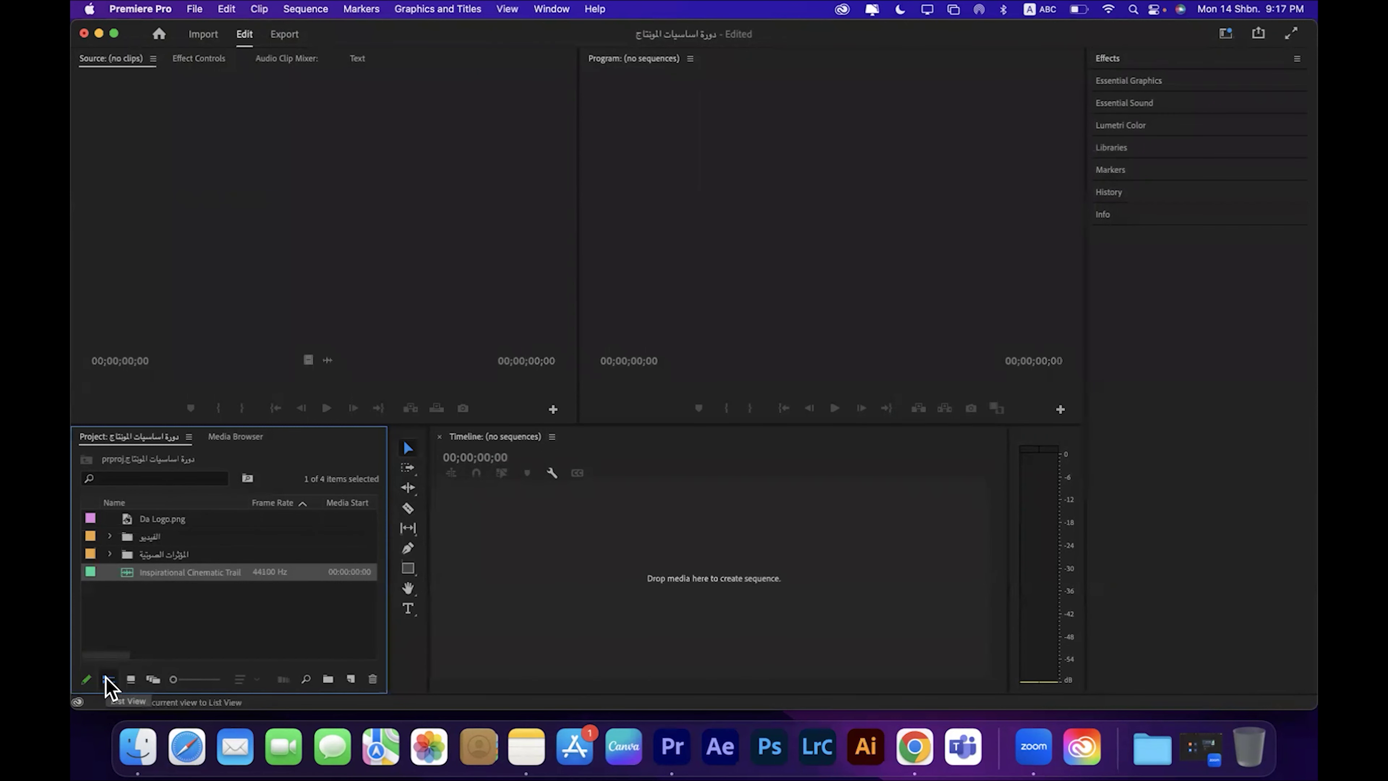
# Step: Show the project items as icons and open the الفيديو bin to browse its clip thumbnails
pyautogui.click(130, 678)
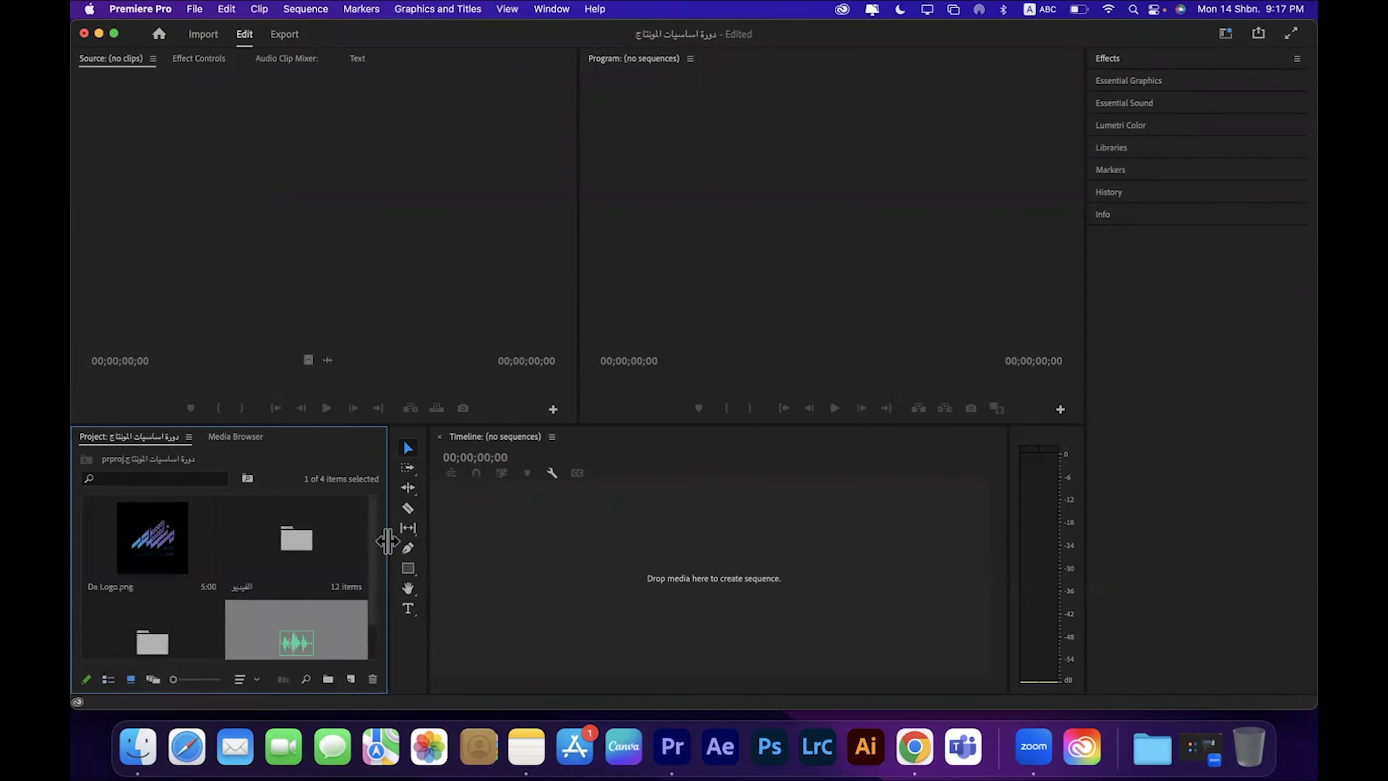
pyautogui.moveTo(371, 543)
pyautogui.mouseDown()
pyautogui.moveTo(365, 595)
pyautogui.moveTo(371, 527)
pyautogui.mouseUp()
pyautogui.click(189, 550)
pyautogui.click(284, 544)
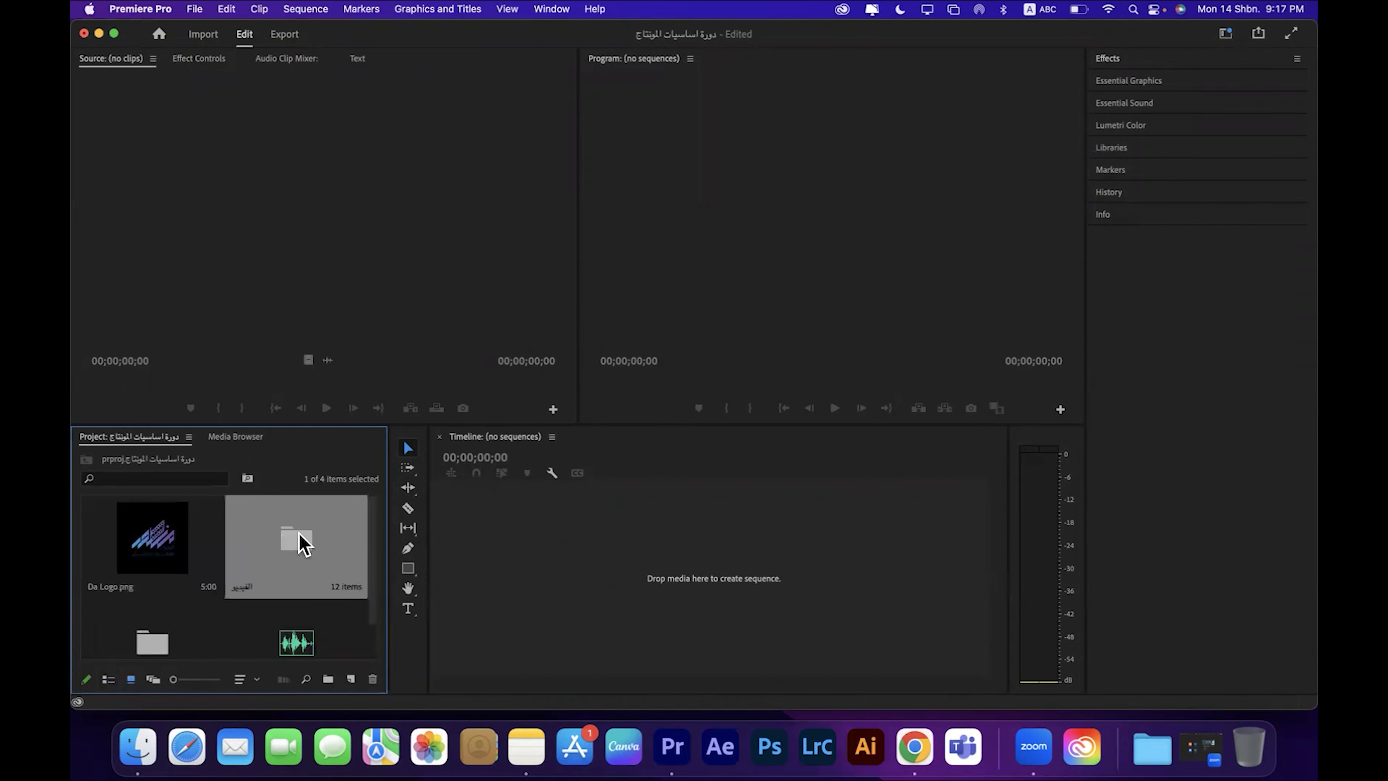
pyautogui.doubleClick(303, 543)
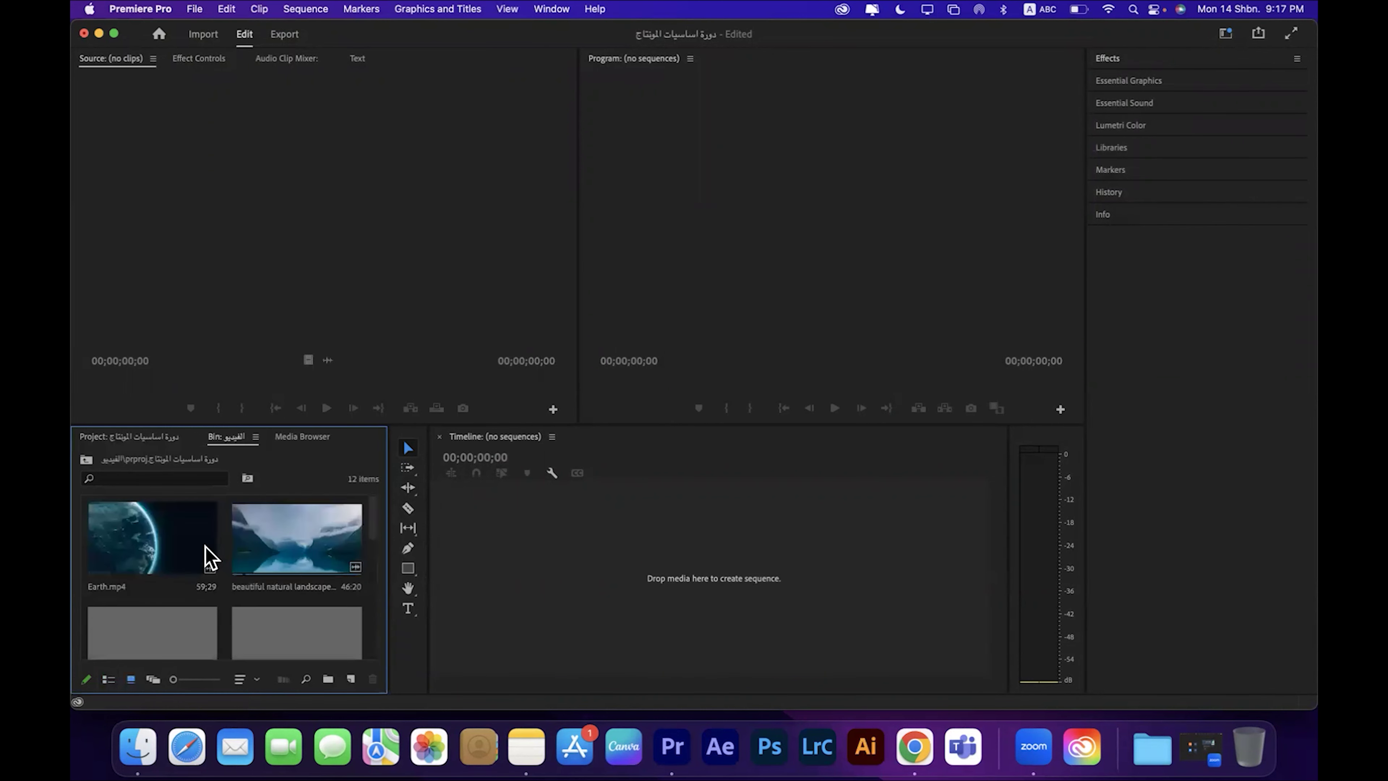
pyautogui.moveTo(366, 518)
pyautogui.mouseDown()
pyautogui.moveTo(355, 639)
pyautogui.moveTo(370, 498)
pyautogui.mouseUp()
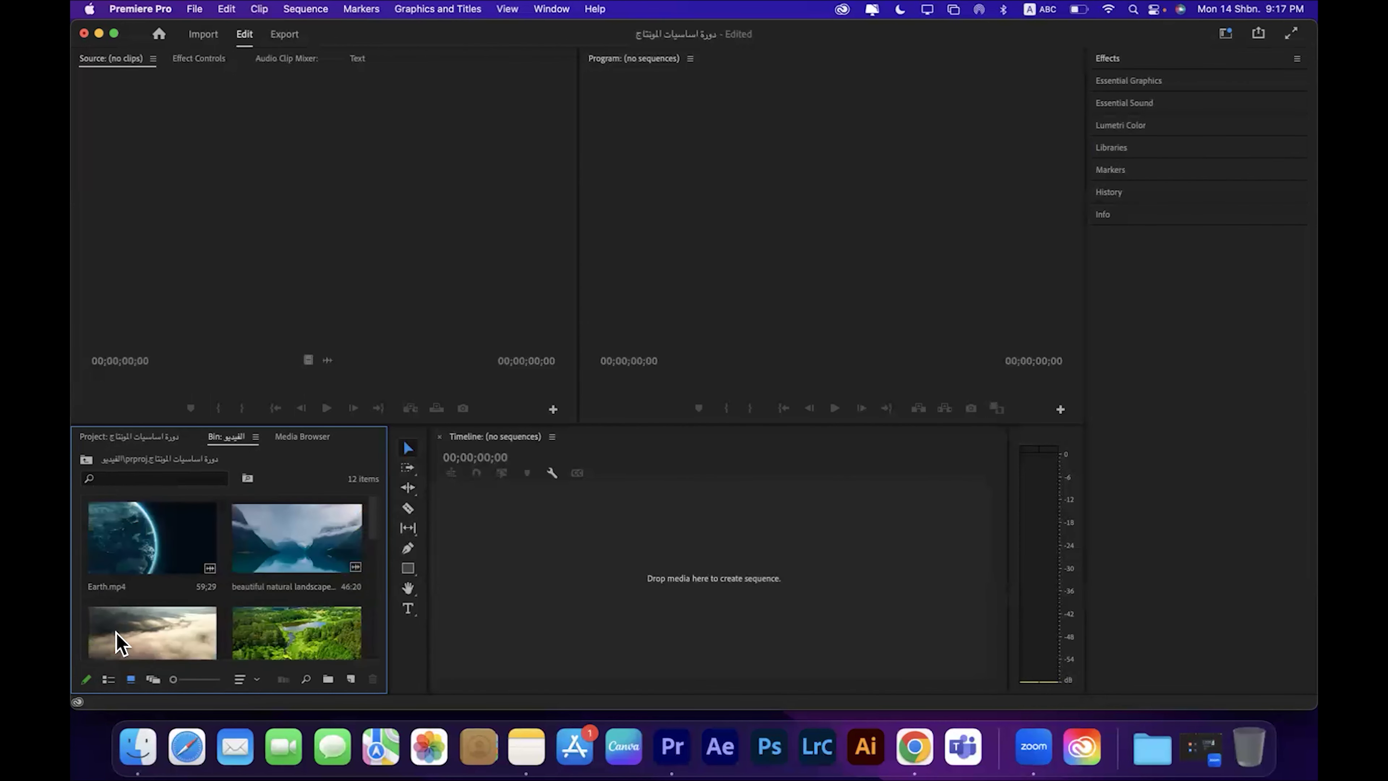
# Step: Compare how the الفيديو bin presents its clips in list view and in icon view
pyautogui.click(108, 679)
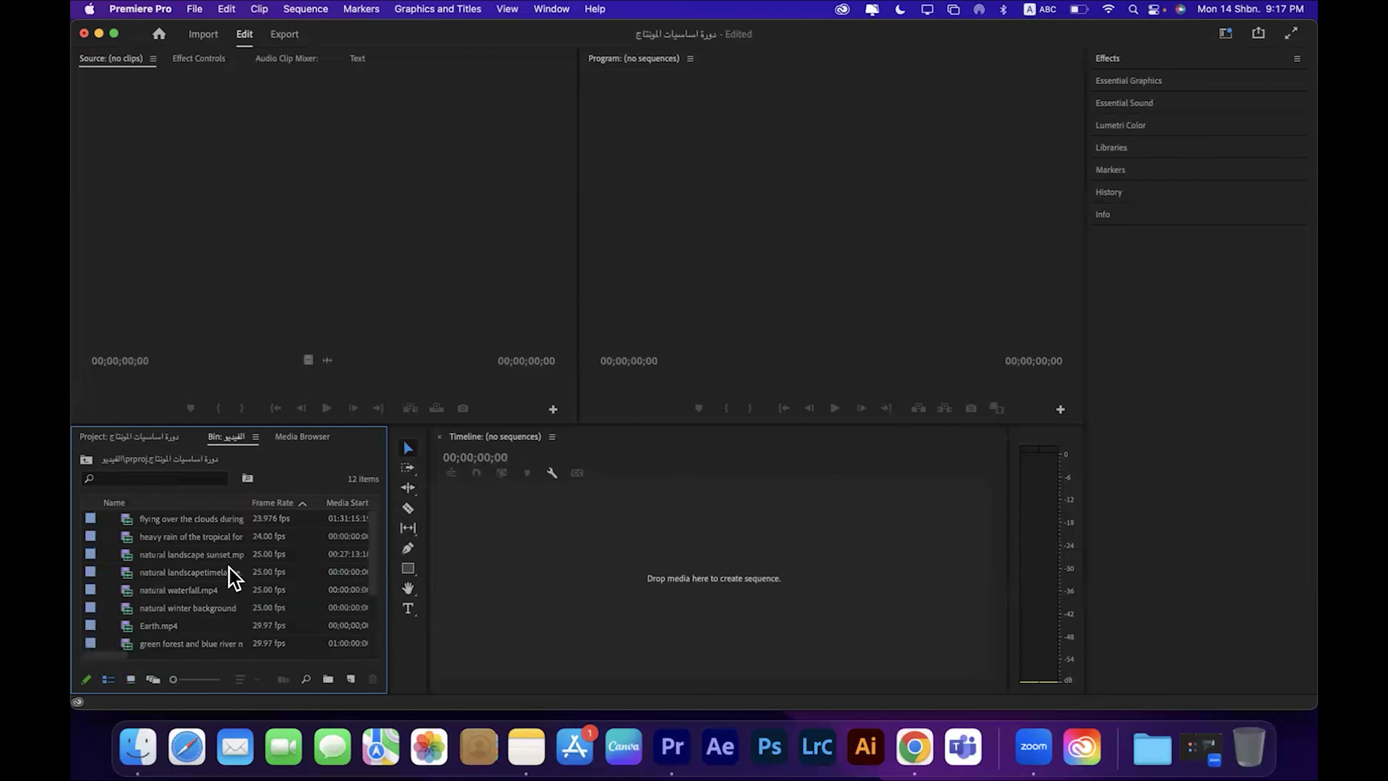
pyautogui.scroll(-5, 230, 577)
pyautogui.scroll(5, 230, 576)
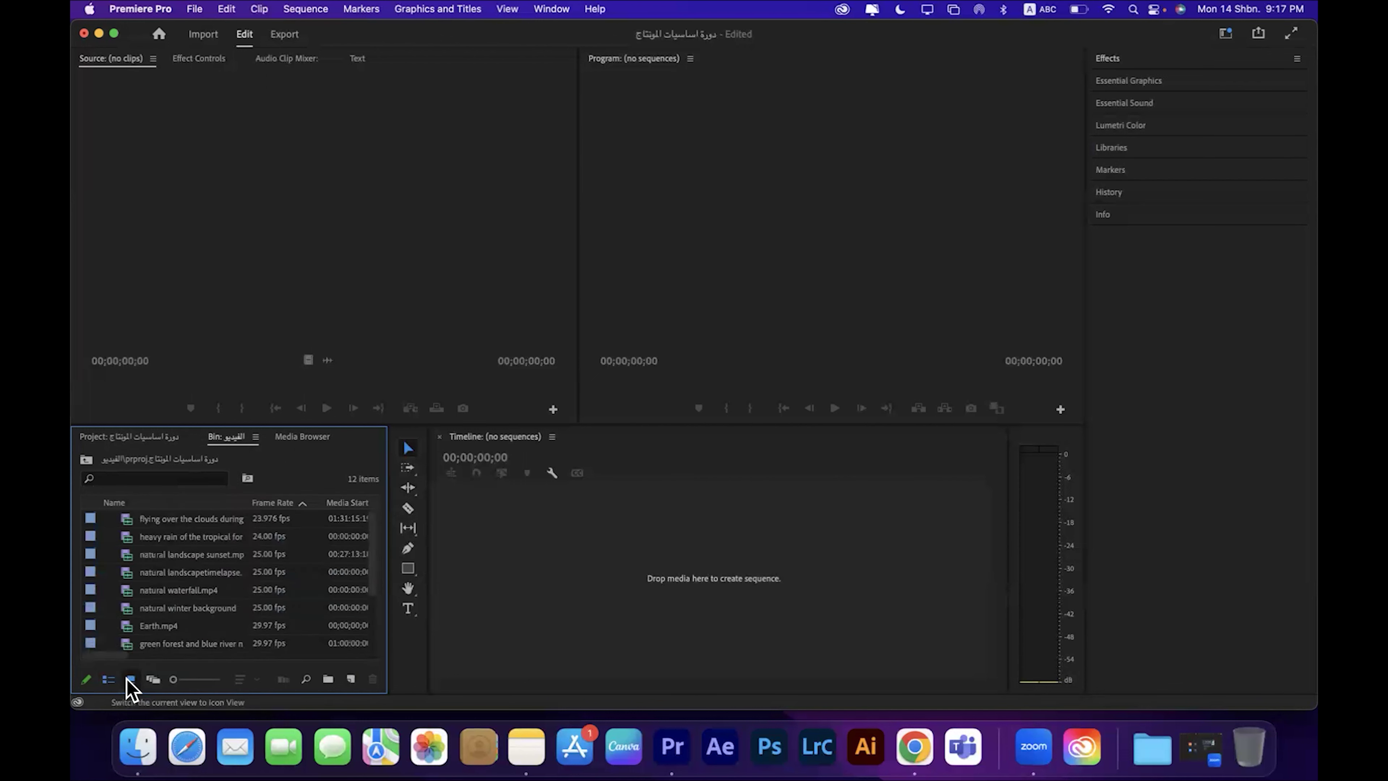
pyautogui.click(130, 679)
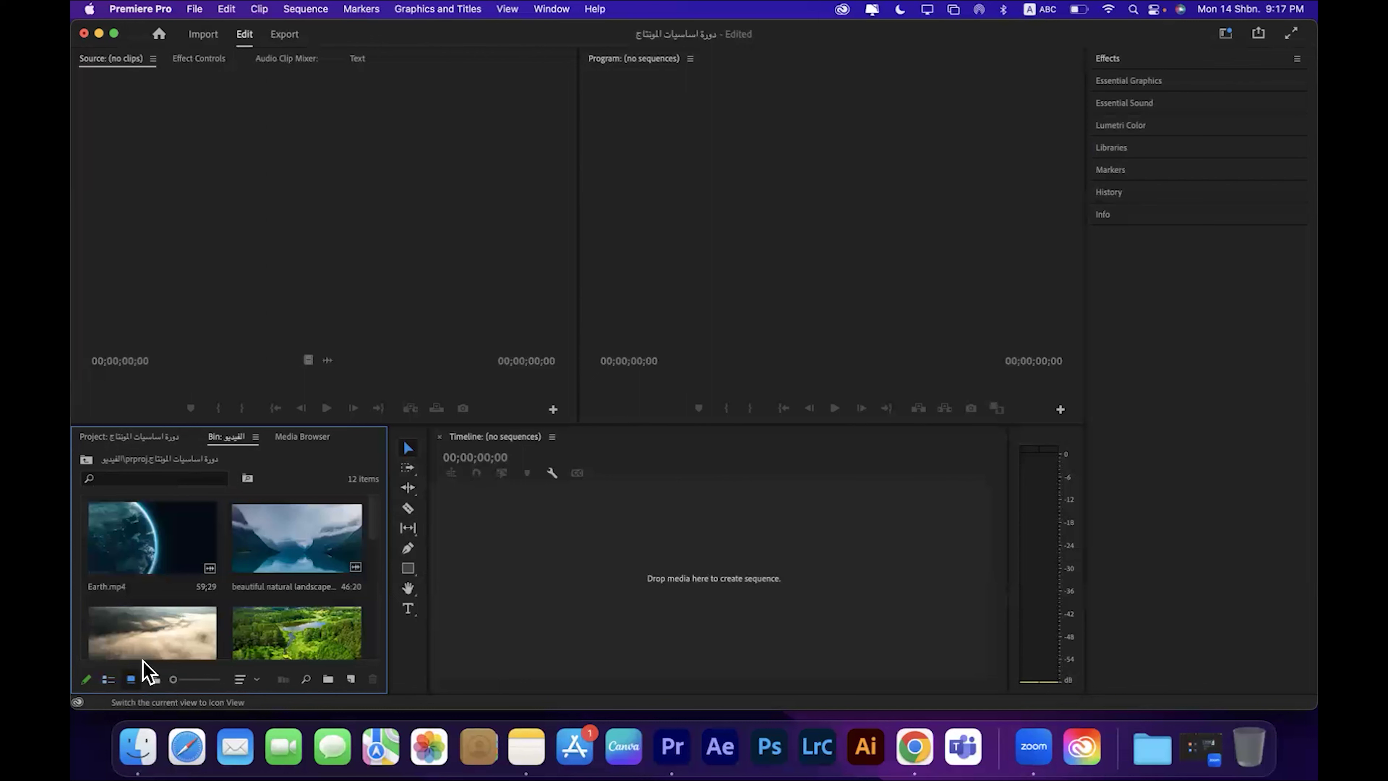
# Step: Look into the المؤثرات الصوتية bin from the project root, and return to the الفيديو bin
pyautogui.click(160, 440)
pyautogui.moveTo(375, 521); pyautogui.dragTo(372, 563)
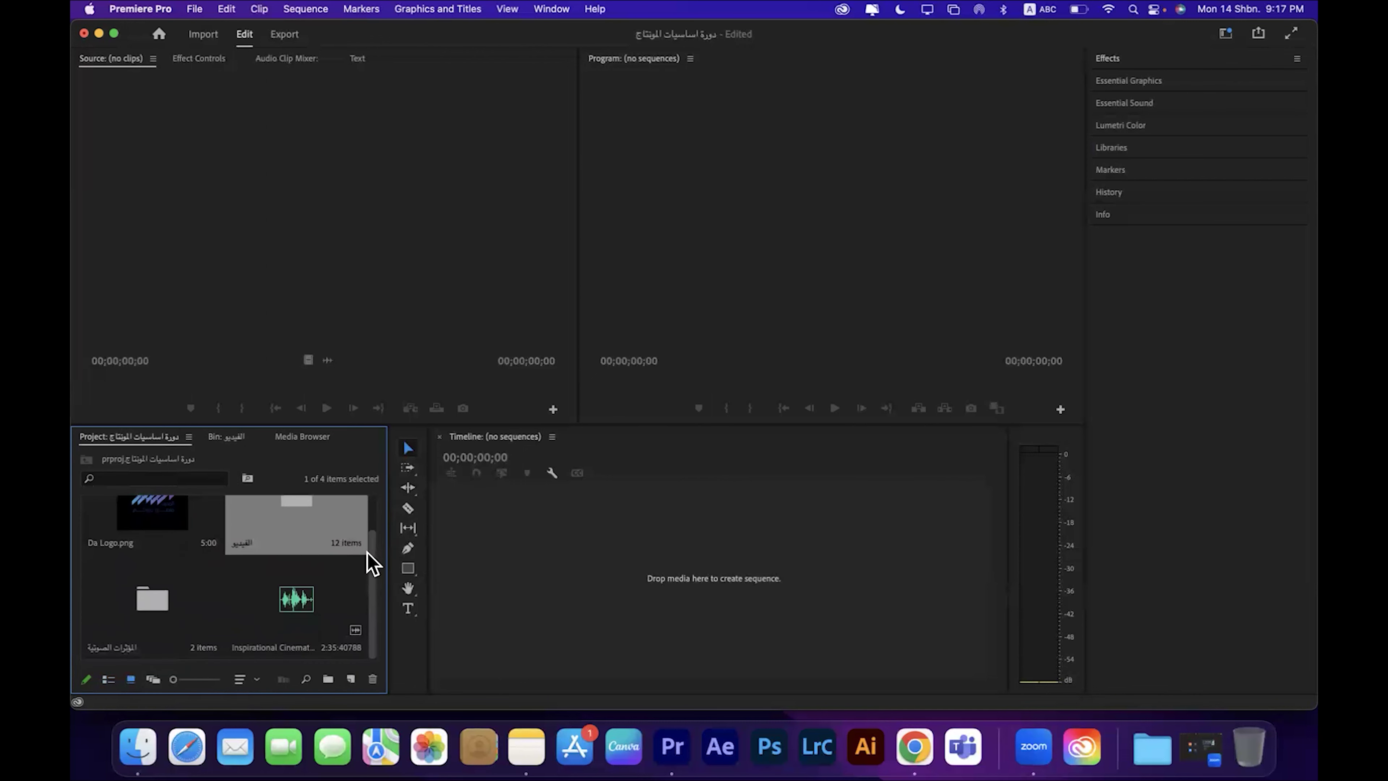
pyautogui.doubleClick(179, 596)
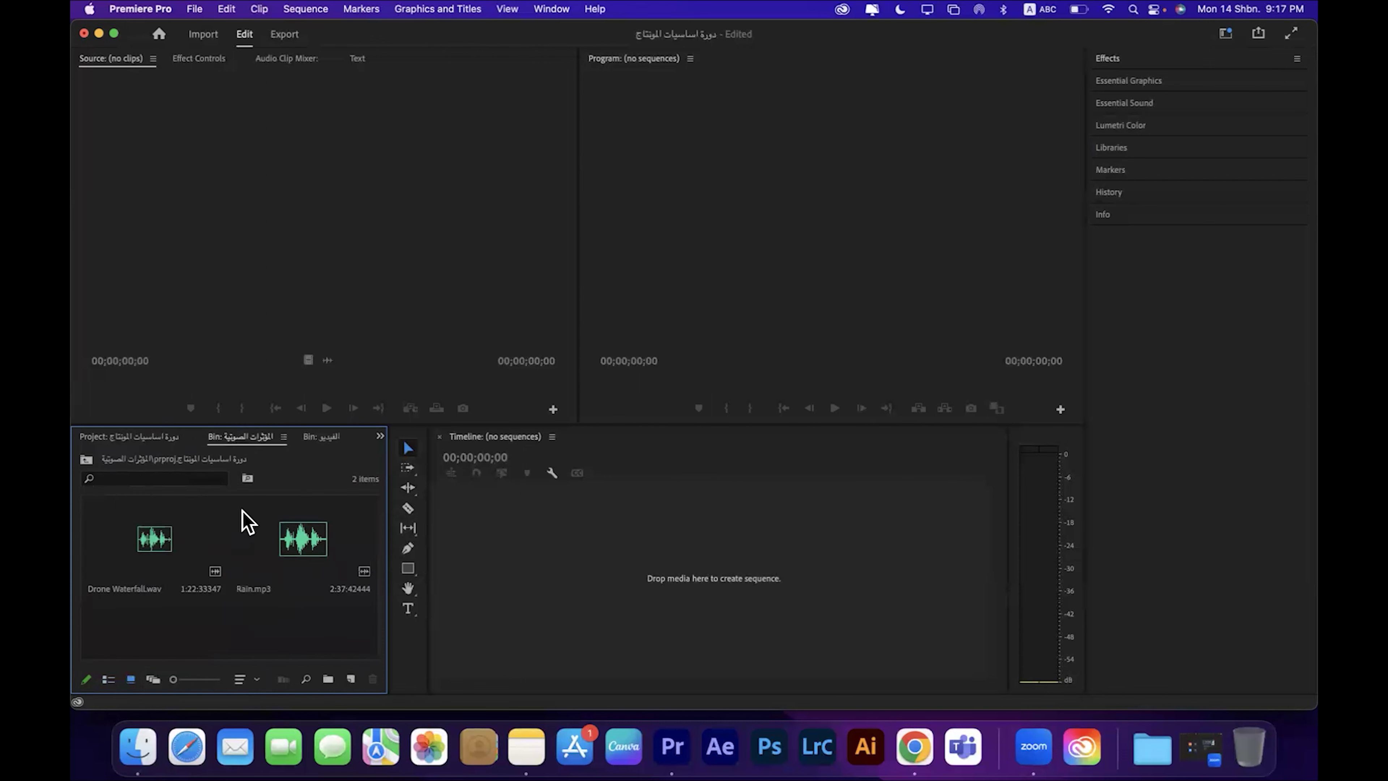
pyautogui.click(158, 442)
pyautogui.doubleClick(302, 531)
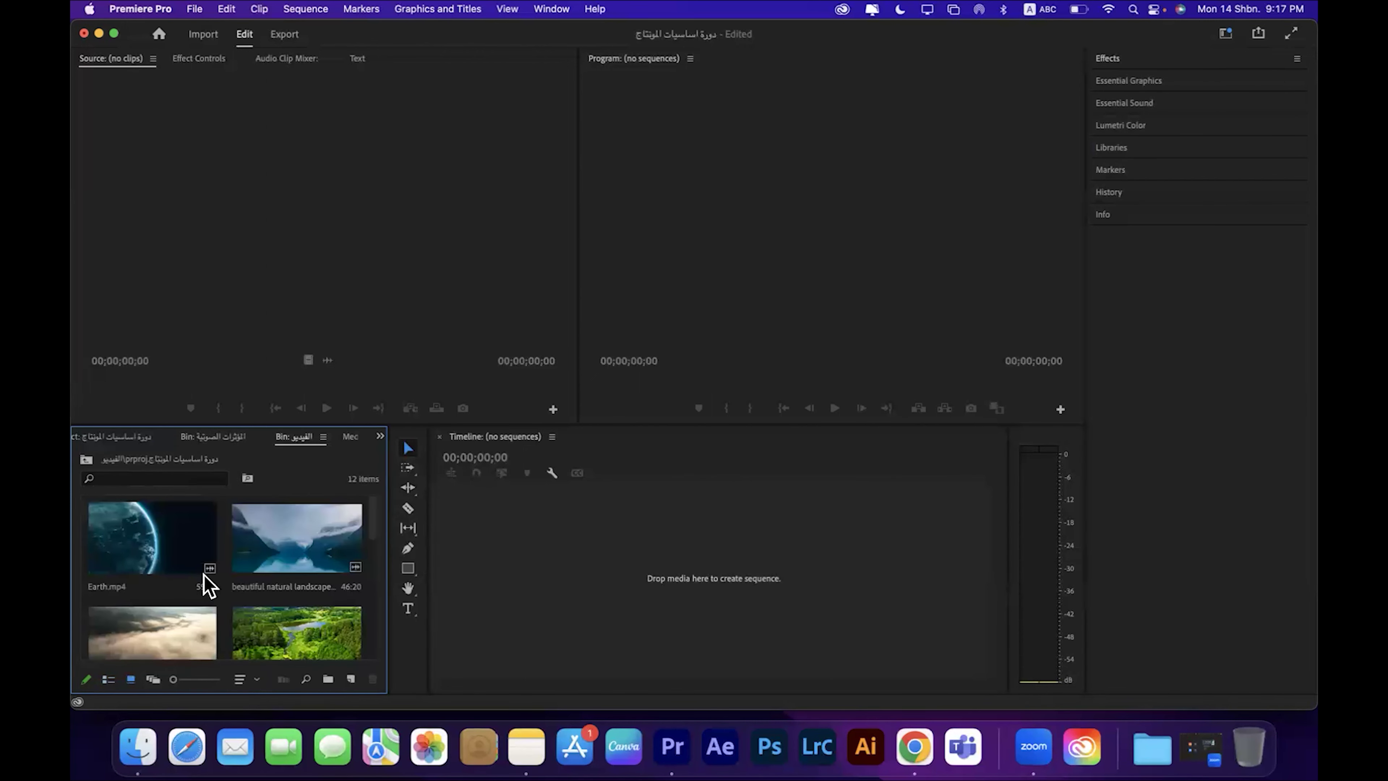
# Step: Show the الفيديو bin as a list with icons enlarged to the maximum, and examine the clips' media type icons
pyautogui.click(109, 679)
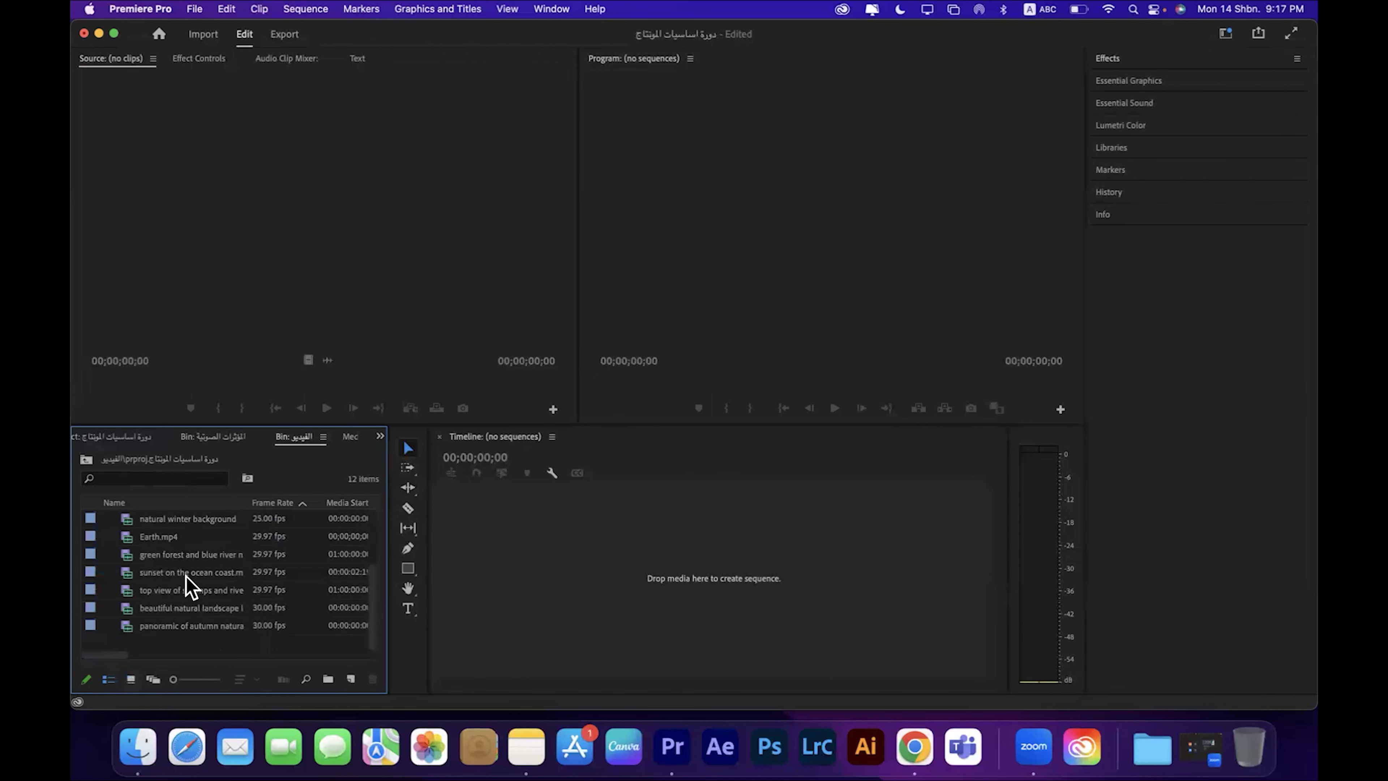
pyautogui.scroll(5, 155, 604)
pyautogui.scroll(-1, 148, 585)
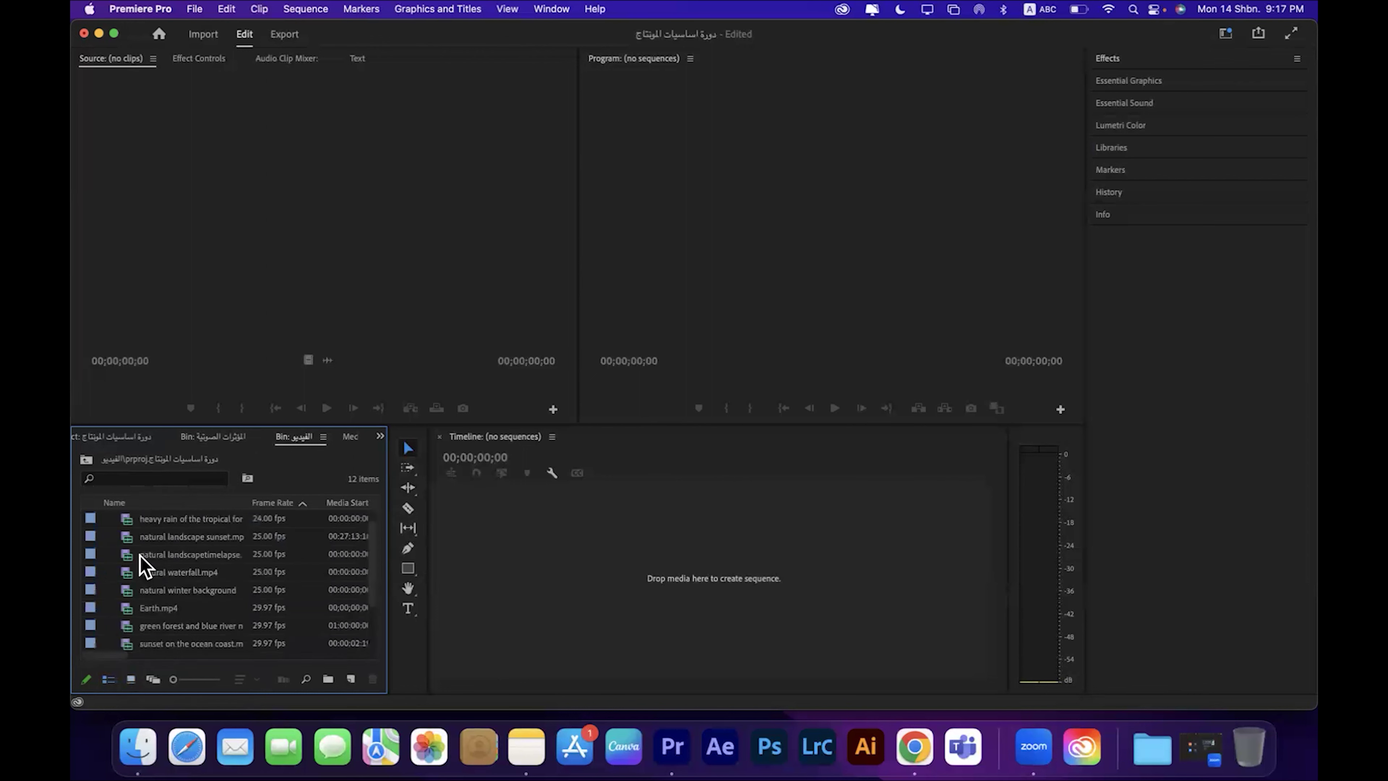
pyautogui.click(123, 519)
pyautogui.moveTo(173, 679); pyautogui.dragTo(221, 679)
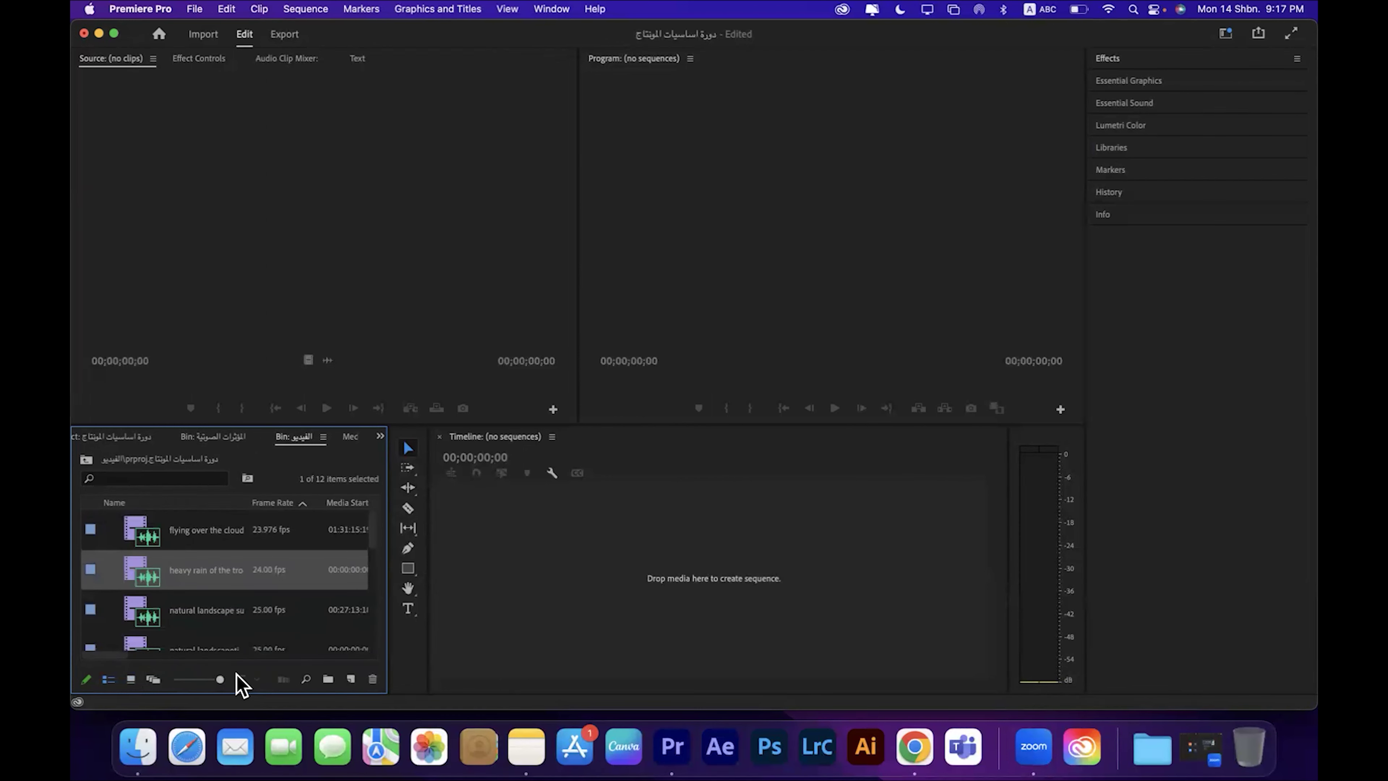
pyautogui.click(135, 518)
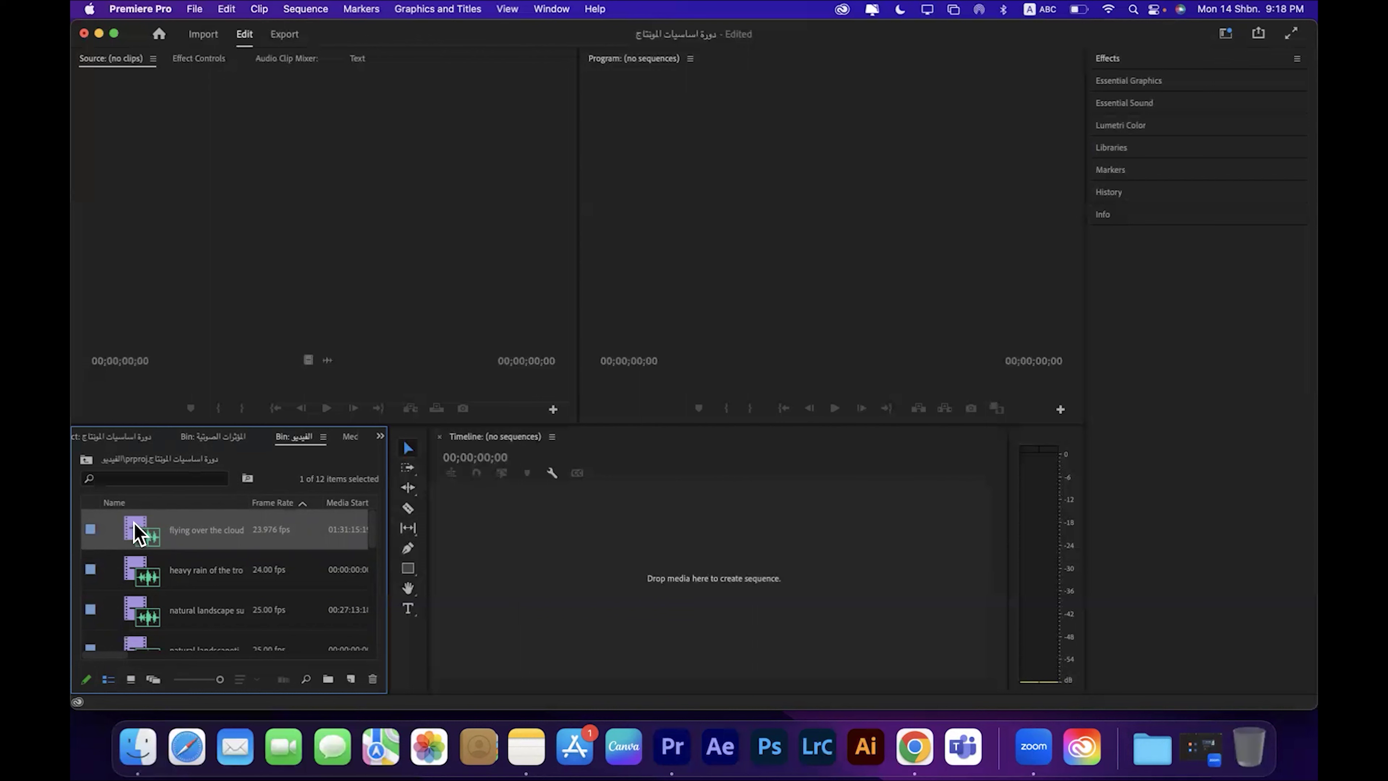
pyautogui.scroll(-5, 183, 566)
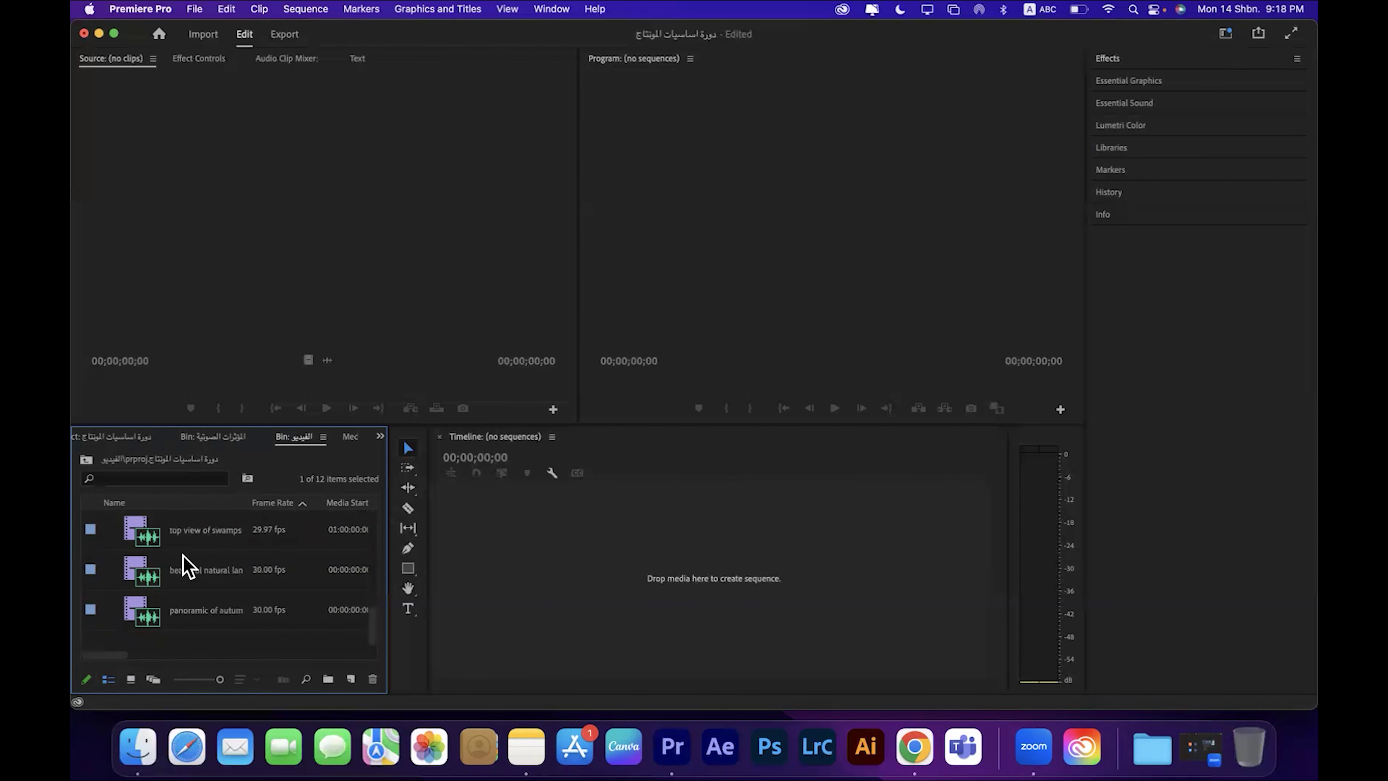
pyautogui.click(134, 597)
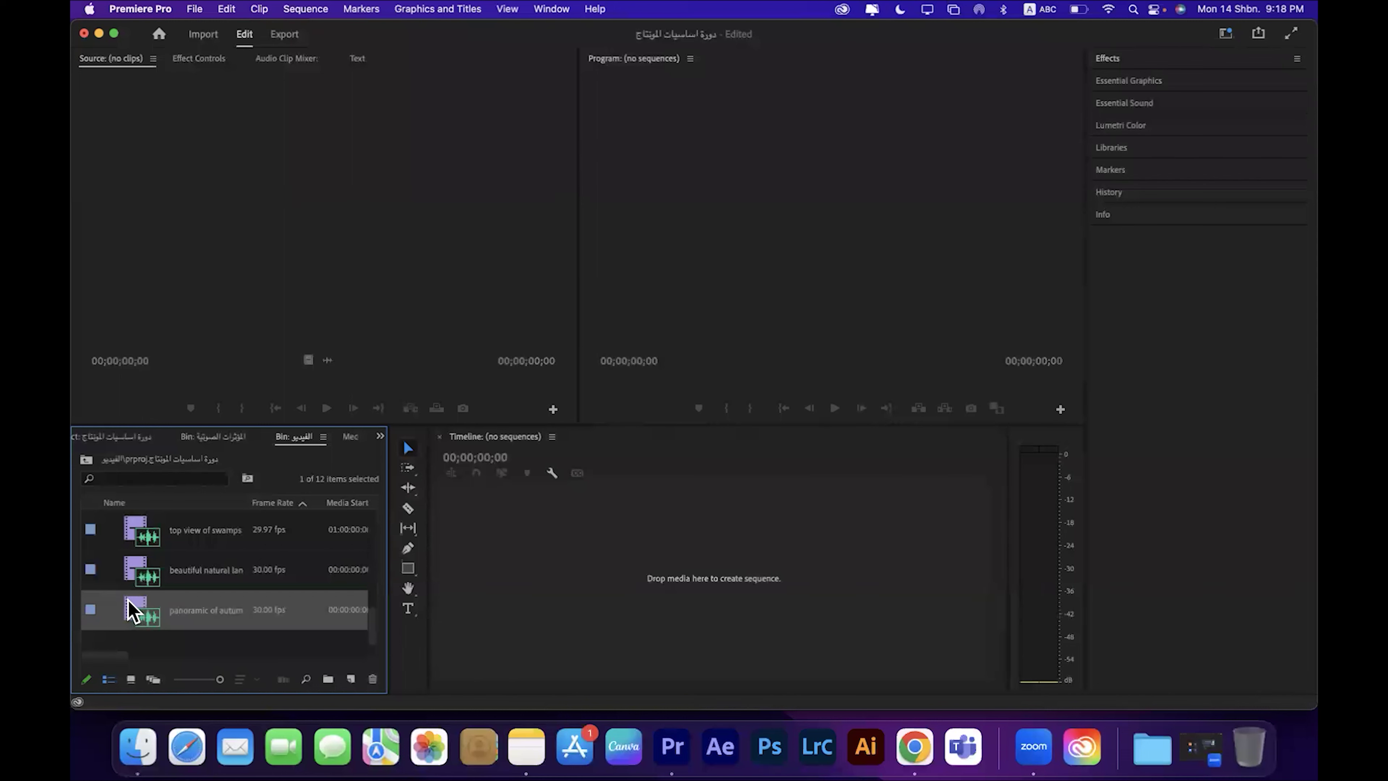
# Step: Show the المؤثرات الصوتية bin as a list and select Drone Waterfall.wav
pyautogui.click(223, 439)
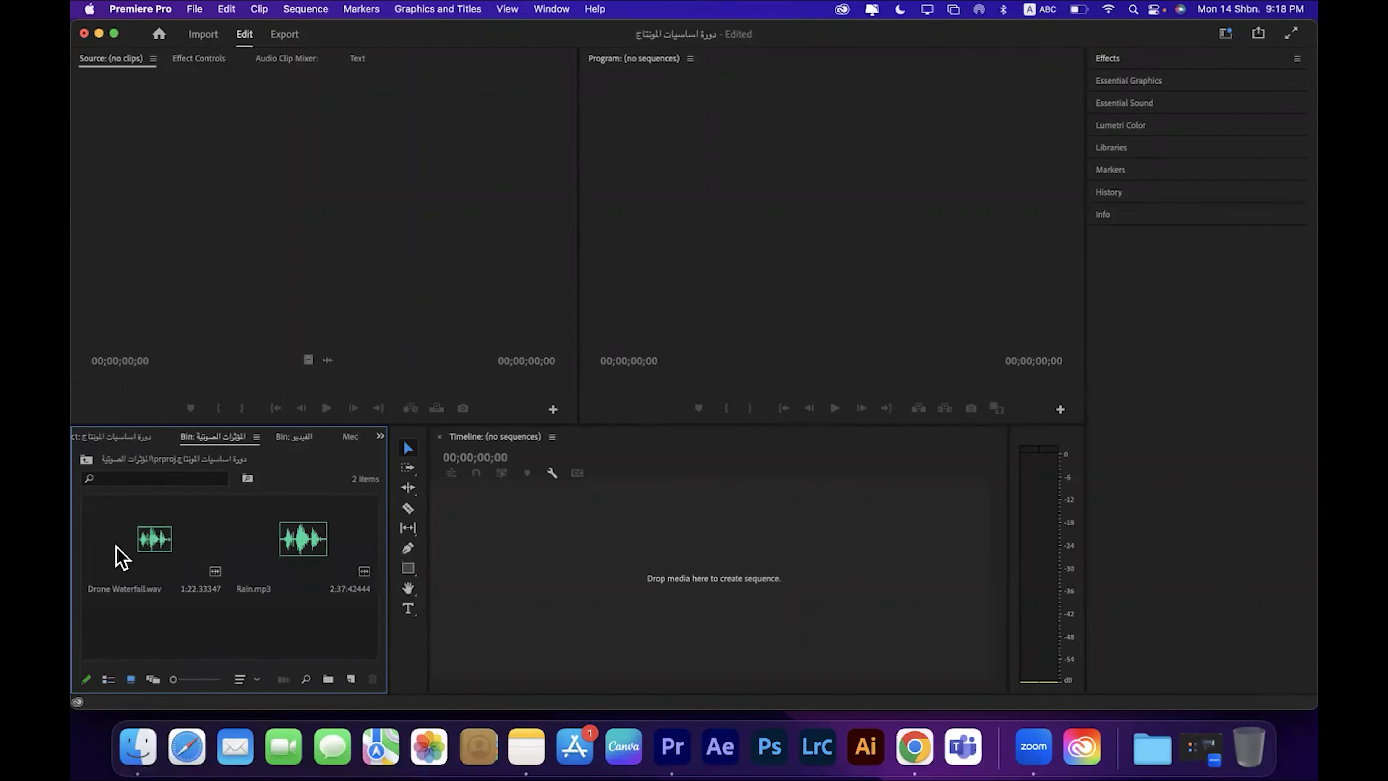
pyautogui.click(108, 679)
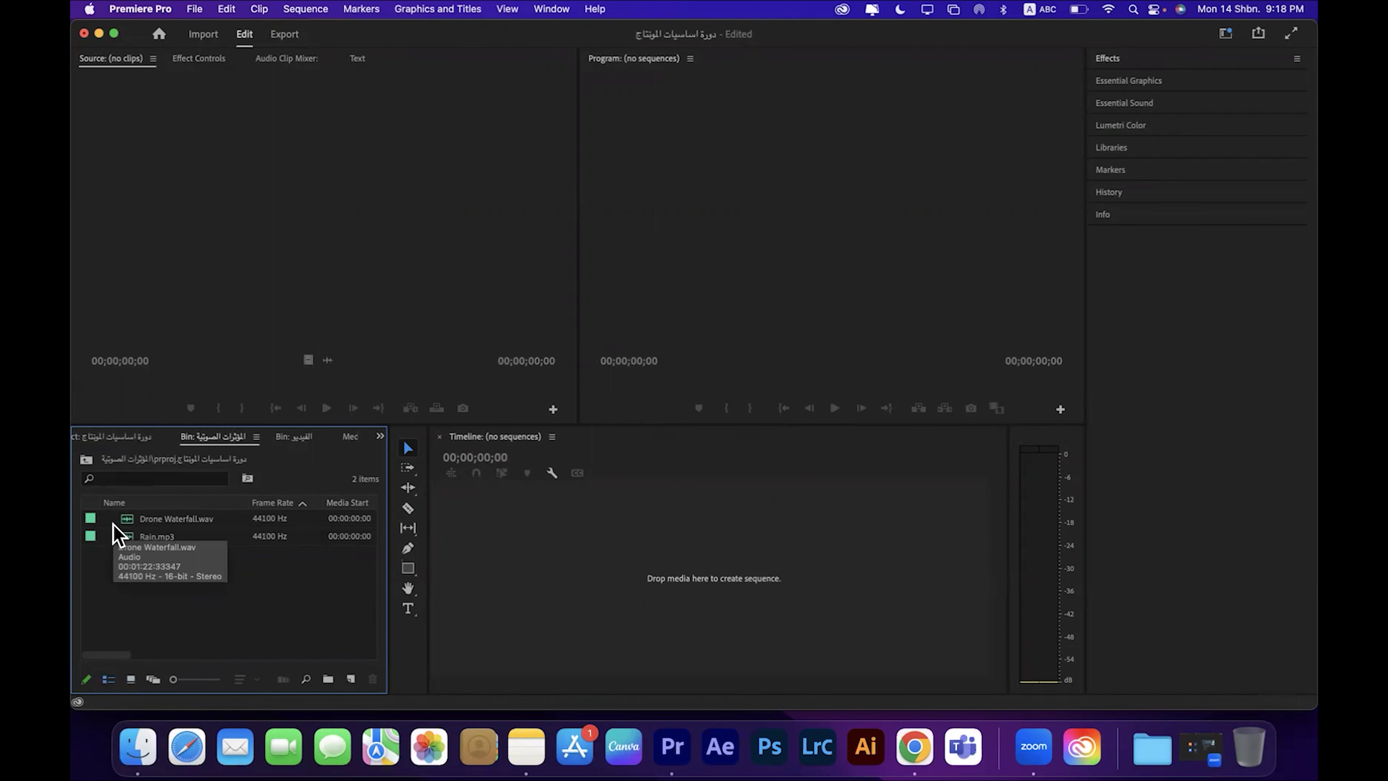
pyautogui.click(88, 524)
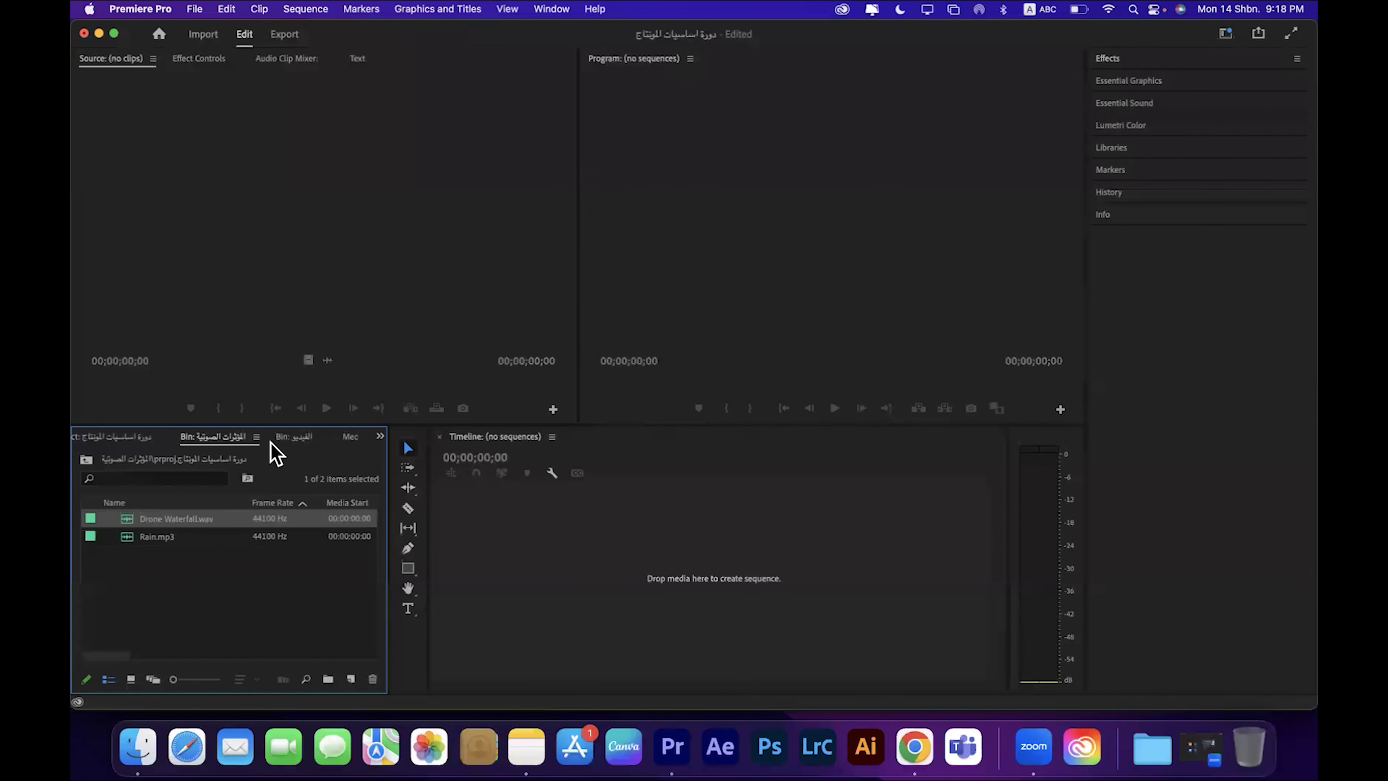
# Step: Compare the label colors in the الفيديو and المؤثرات الصوتية bins, and look over the items in the project root
pyautogui.click(283, 439)
pyautogui.click(99, 539)
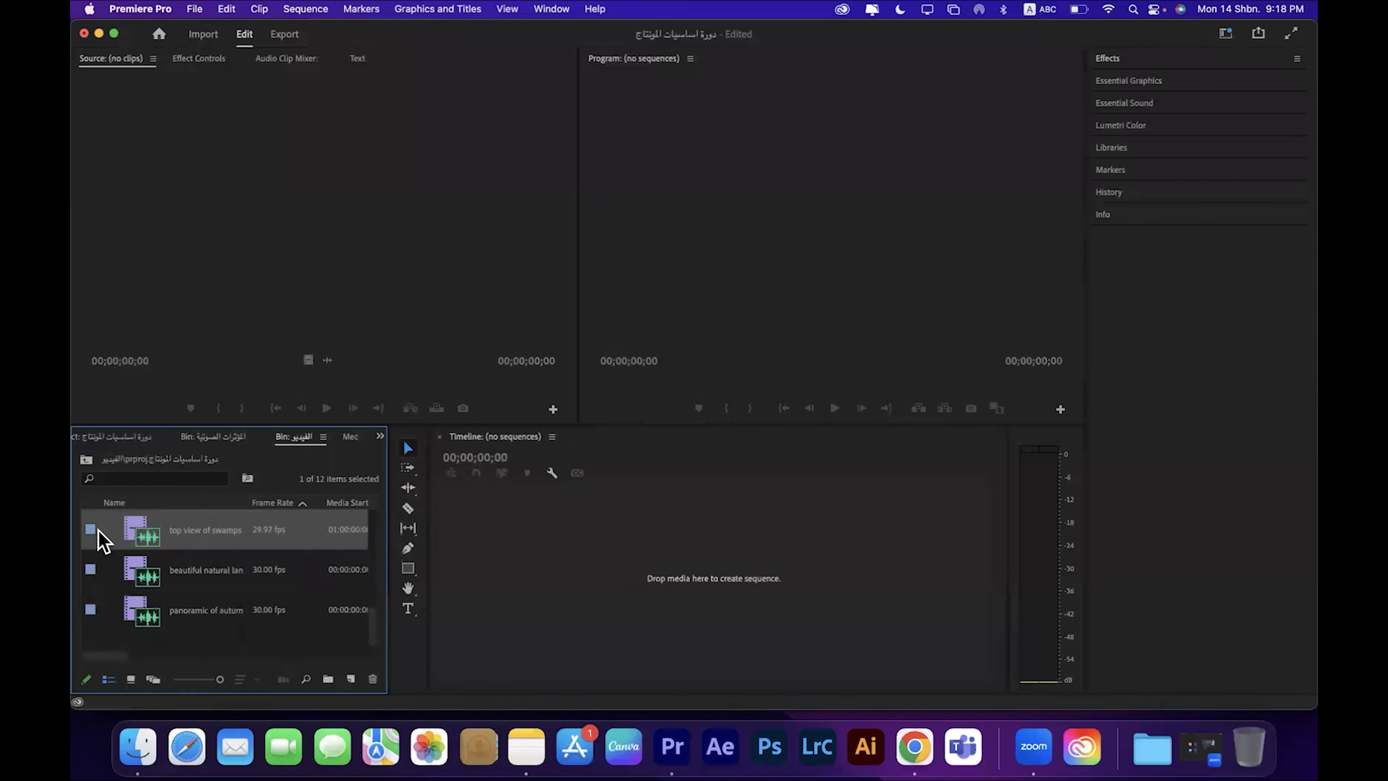
pyautogui.click(211, 440)
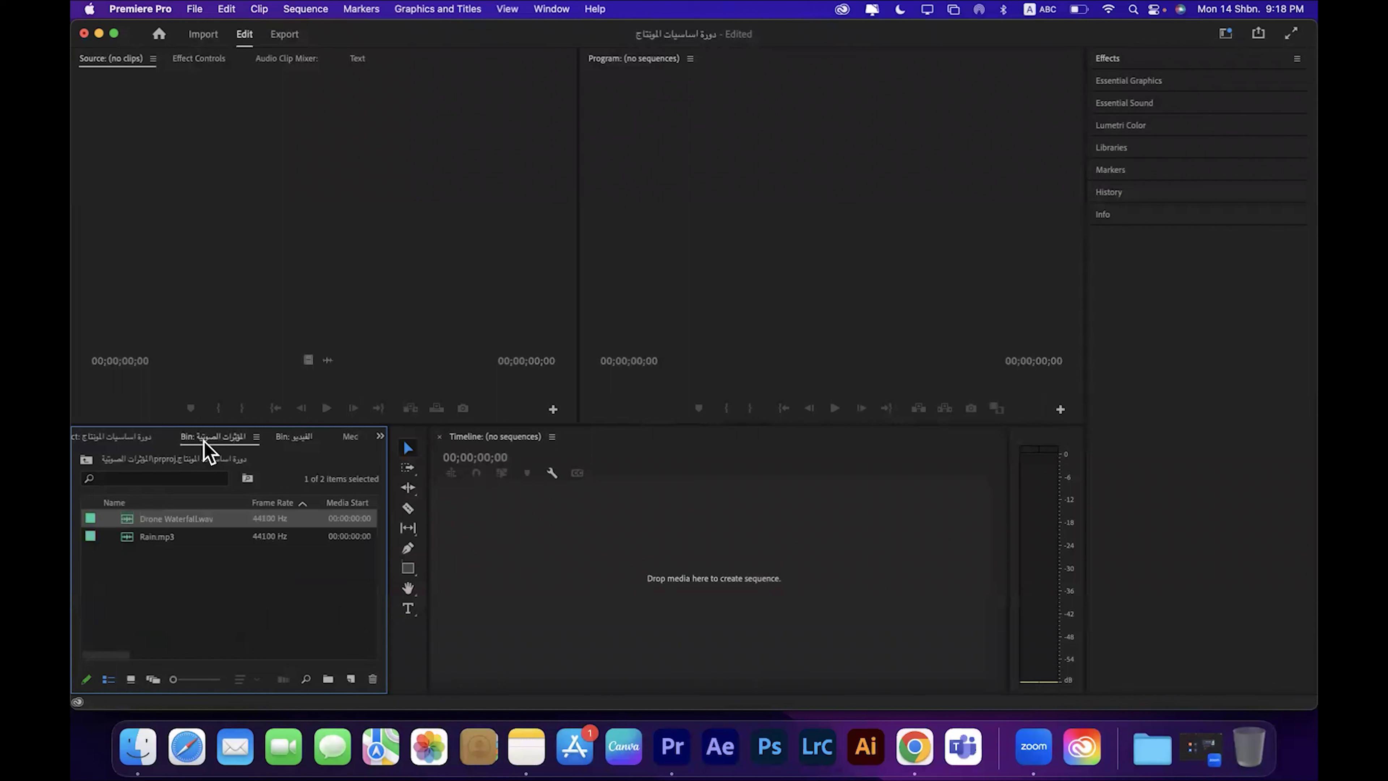
pyautogui.click(137, 442)
pyautogui.scroll(1, 194, 571)
pyautogui.scroll(-1, 194, 572)
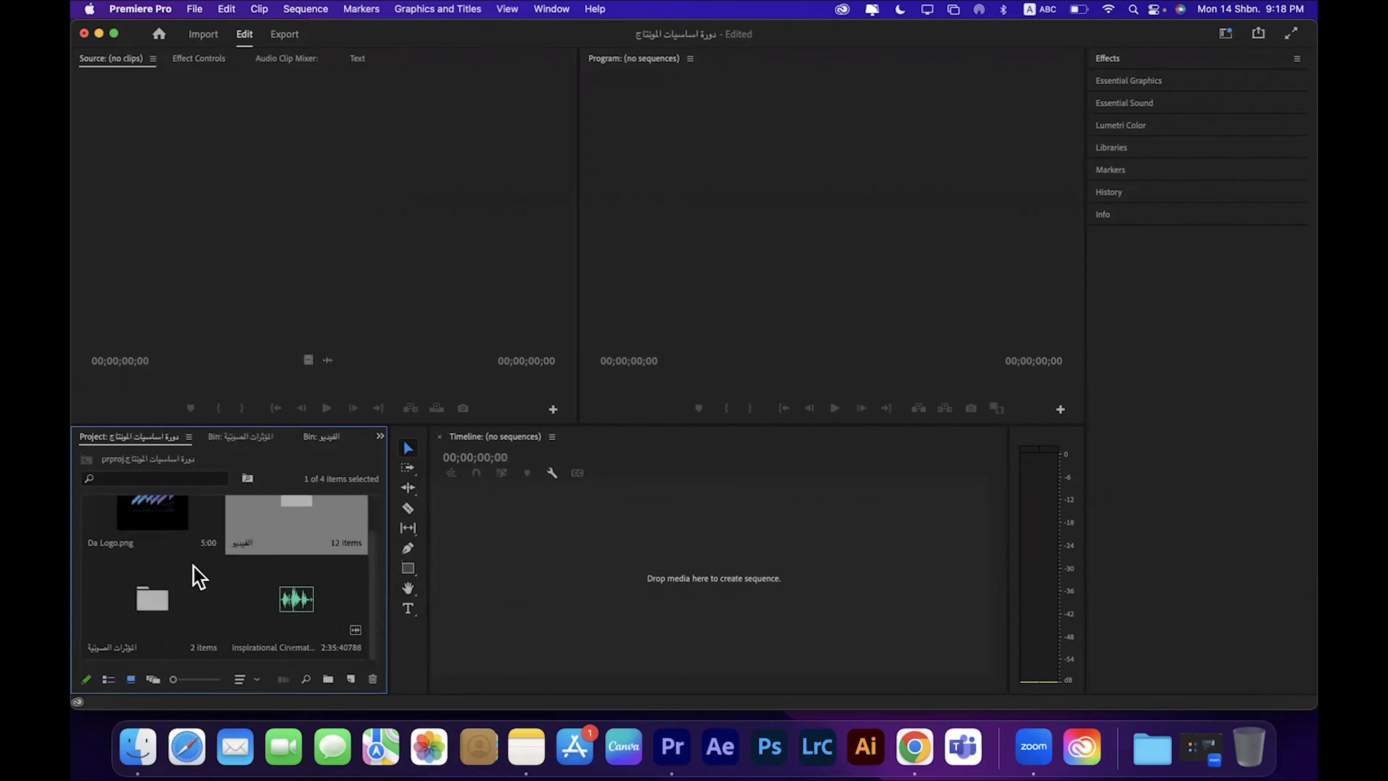
pyautogui.scroll(1, 194, 571)
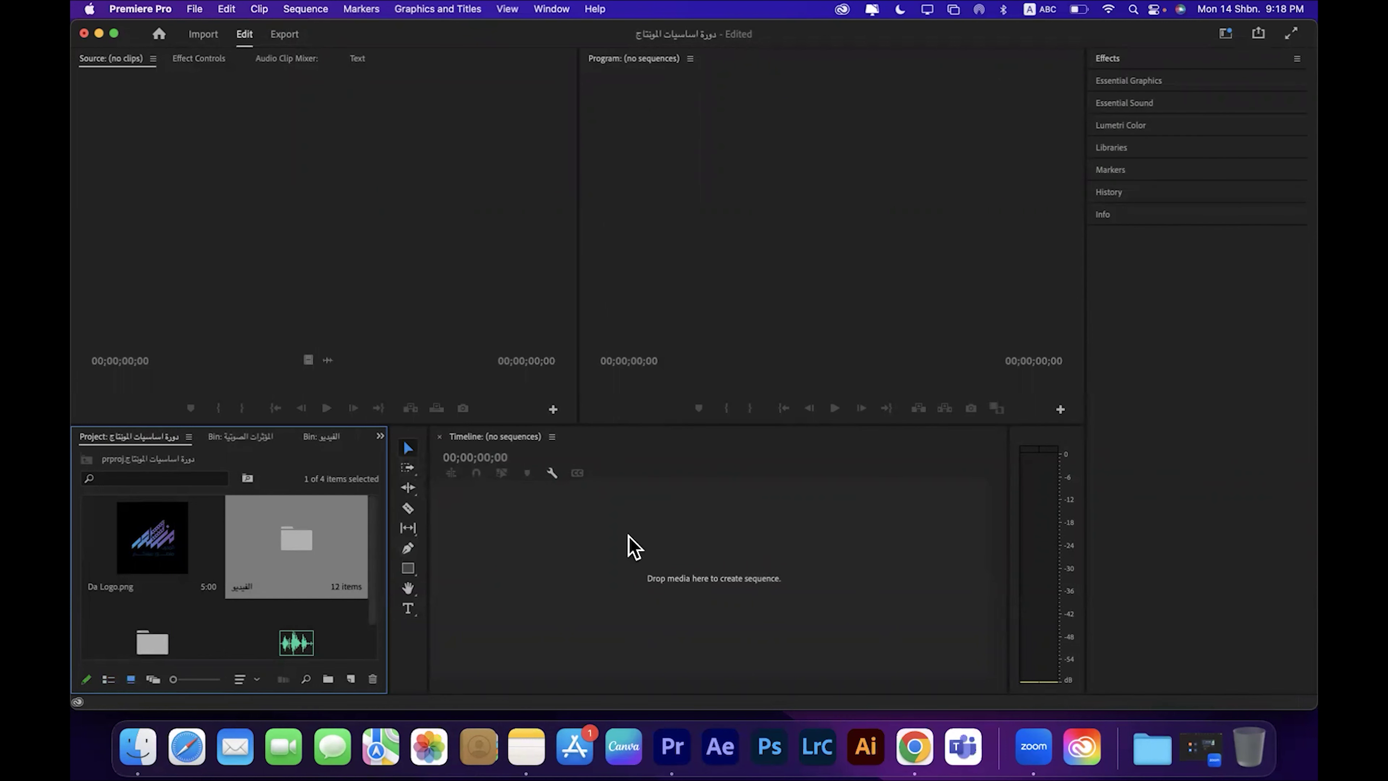
# Step: Create a sequence from the top view of swamps and river tuchola natural park clip, and delete the clip from its timeline
pyautogui.doubleClick(347, 551)
pyautogui.moveTo(143, 540); pyautogui.dragTo(505, 557)
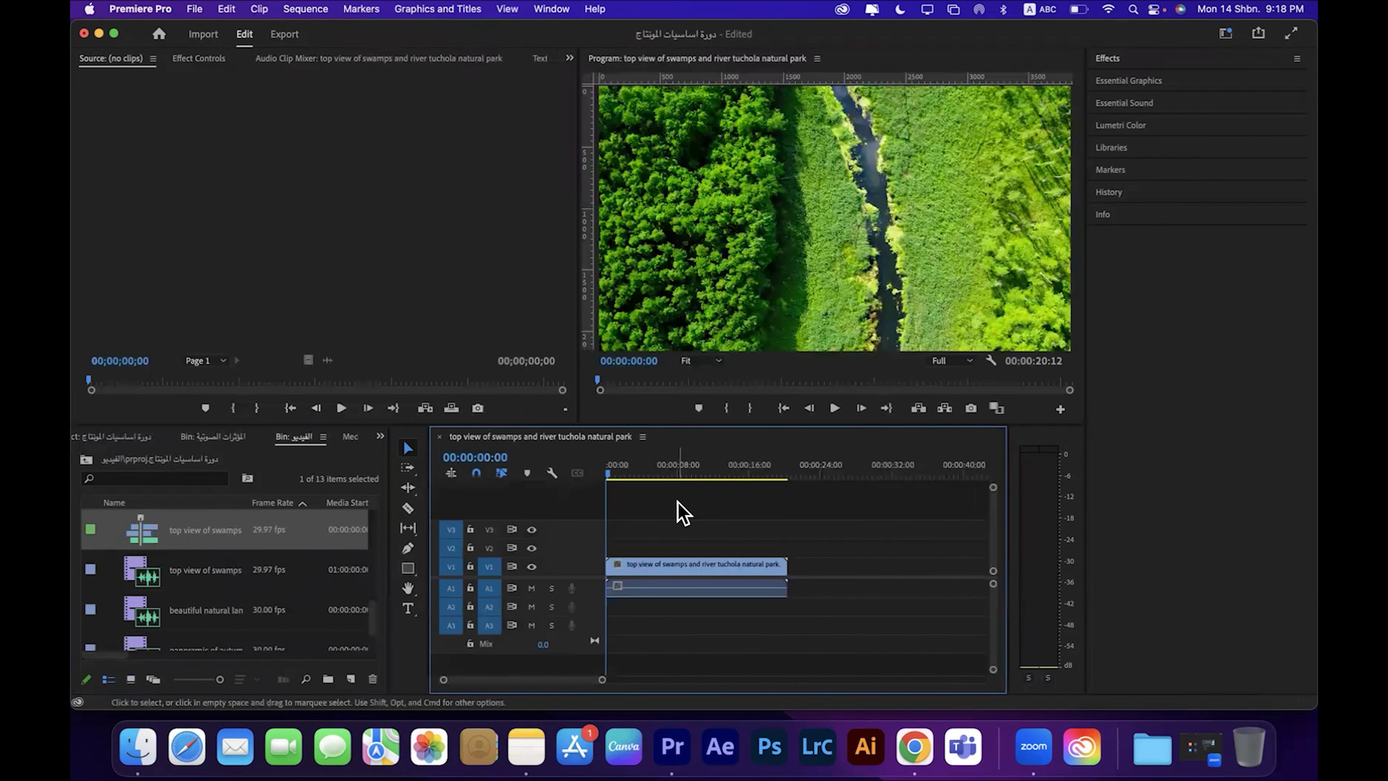
pyautogui.click(701, 573)
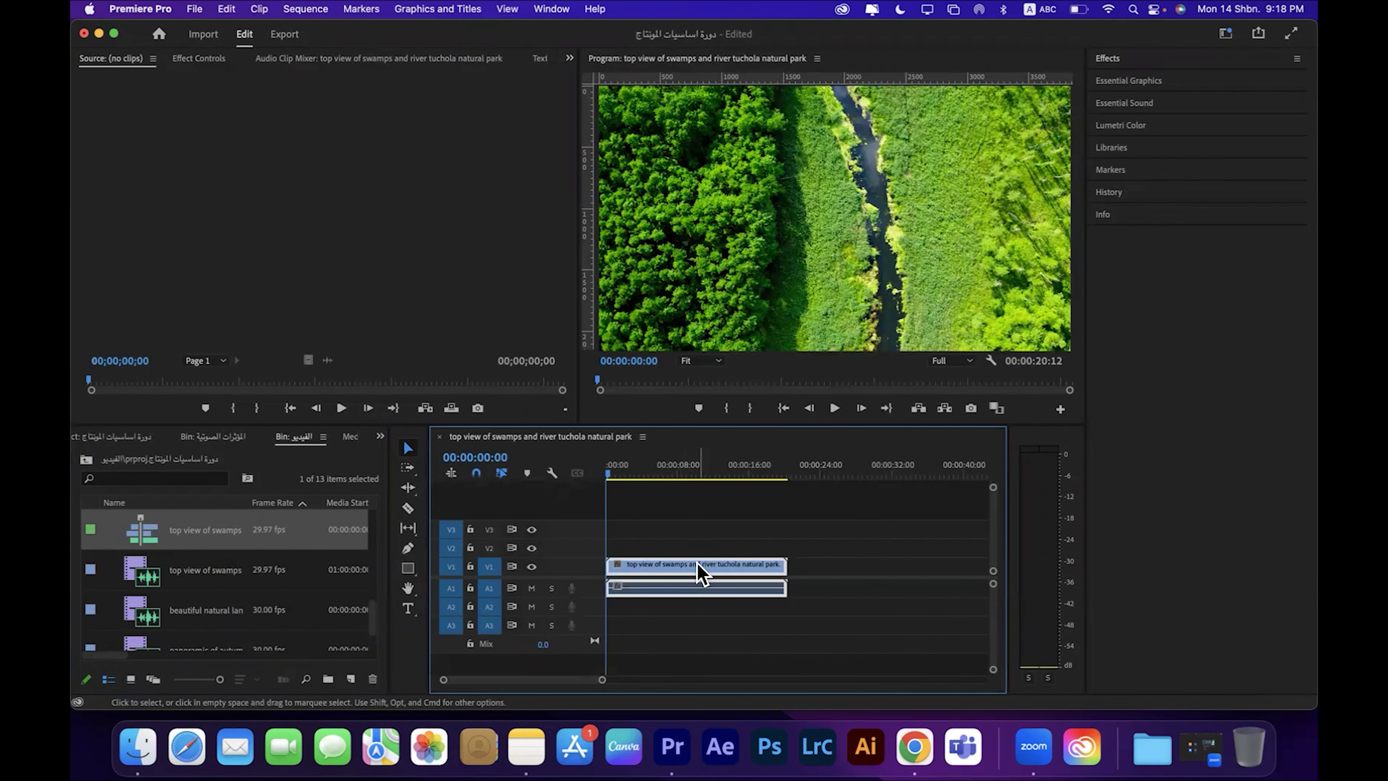
pyautogui.press('Delete')
# Step: Reduce the icons in the الفيديو bin to the smallest size and check the media details of Earth.mp4
pyautogui.scroll(-1, 126, 582)
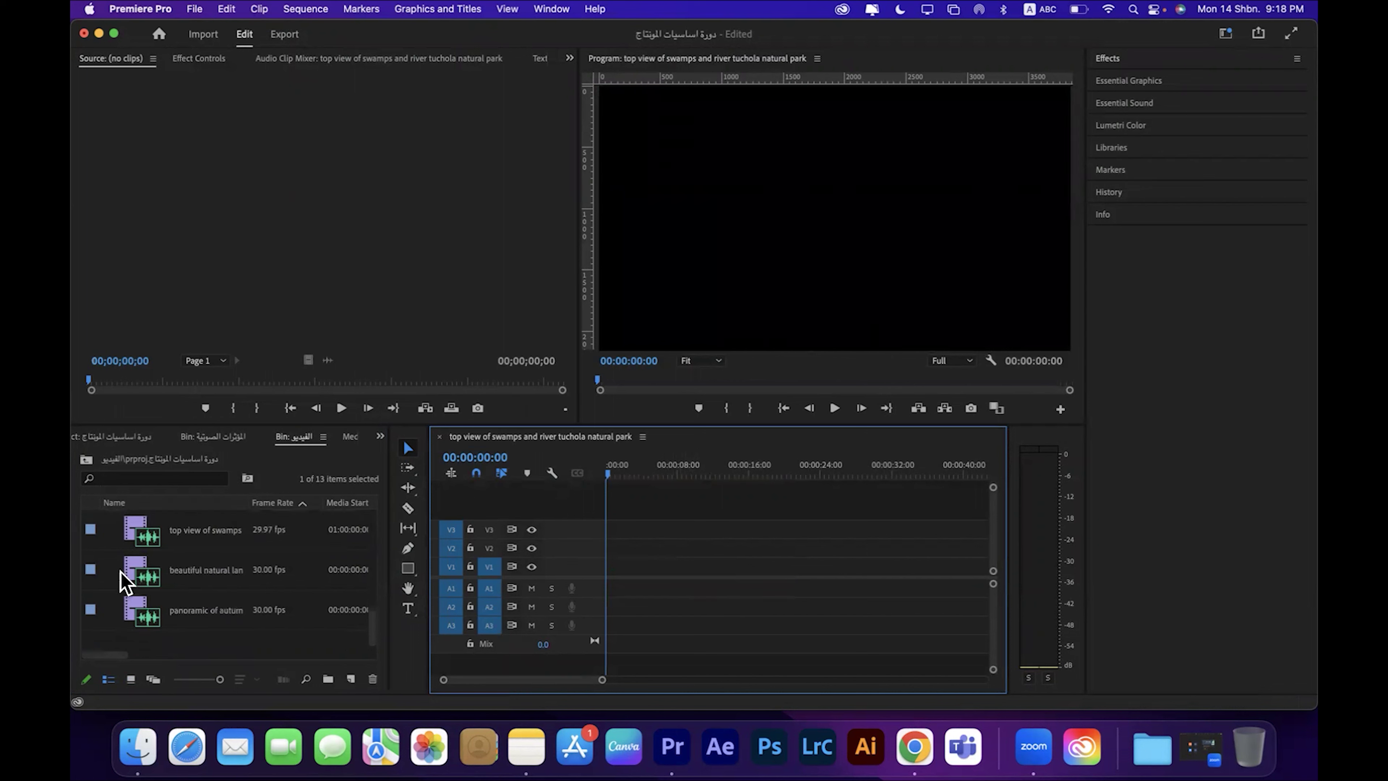
pyautogui.moveTo(219, 679); pyautogui.dragTo(173, 679)
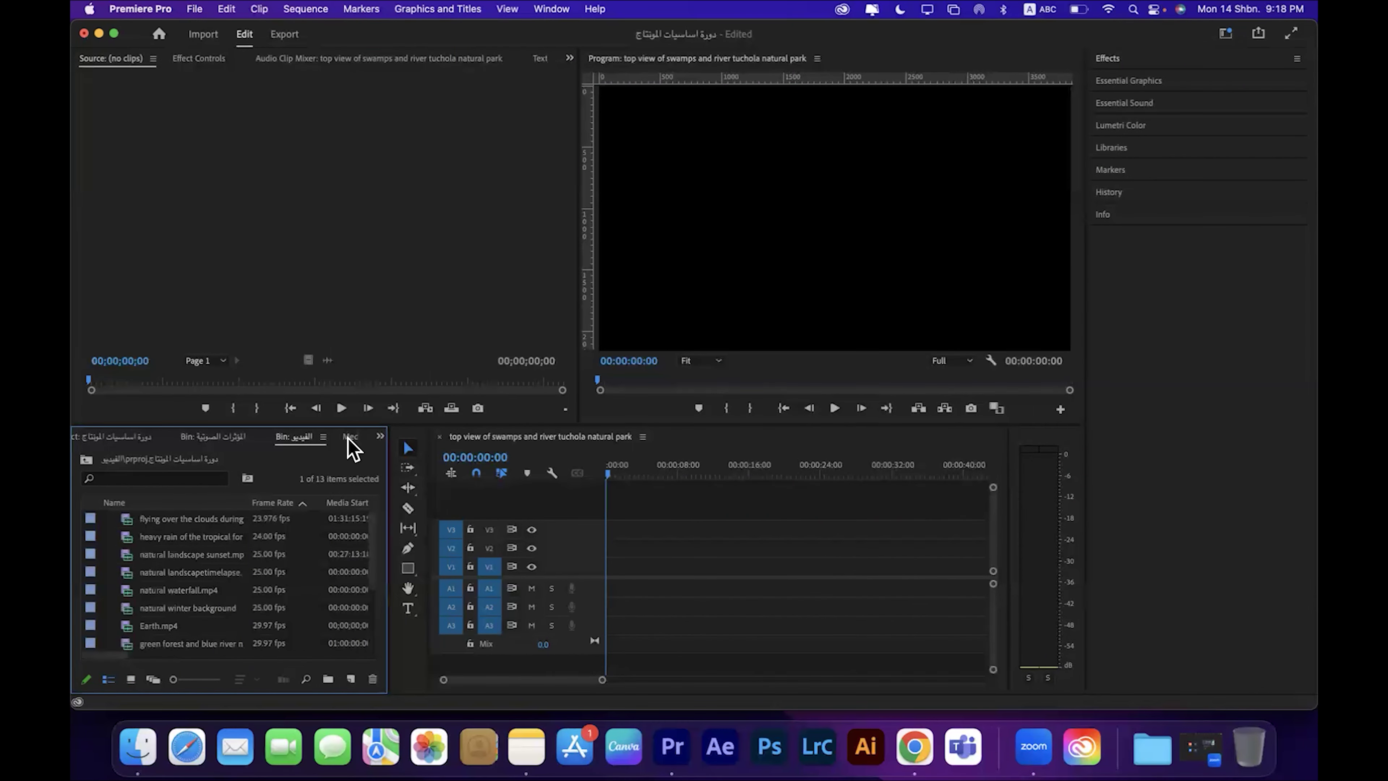
pyautogui.moveTo(164, 616)
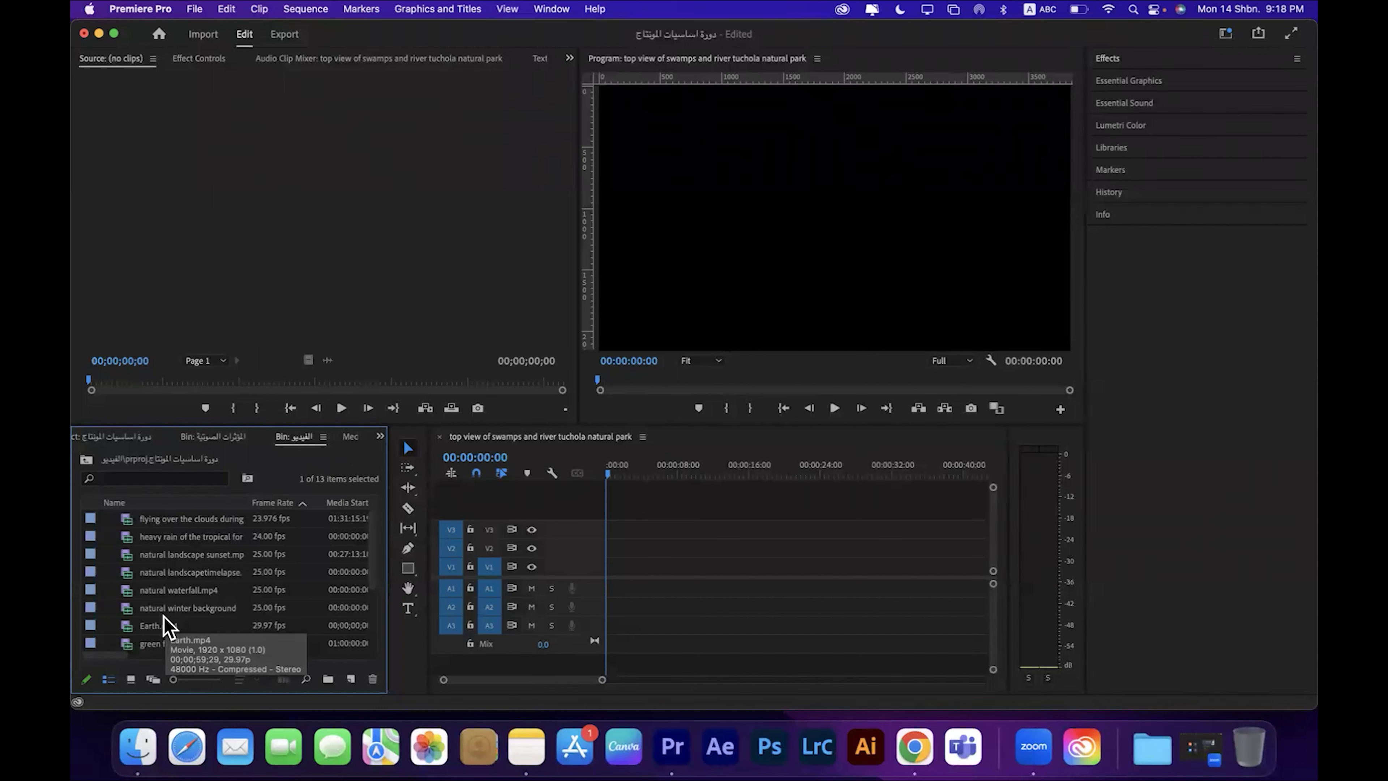
# Step: Preview the heavy rain, natural landscape sunset, natural landscapetimelapse and natural waterfall clips from the الفيديو bin in the Source monitor
pyautogui.click(131, 559)
pyautogui.doubleClick(126, 539)
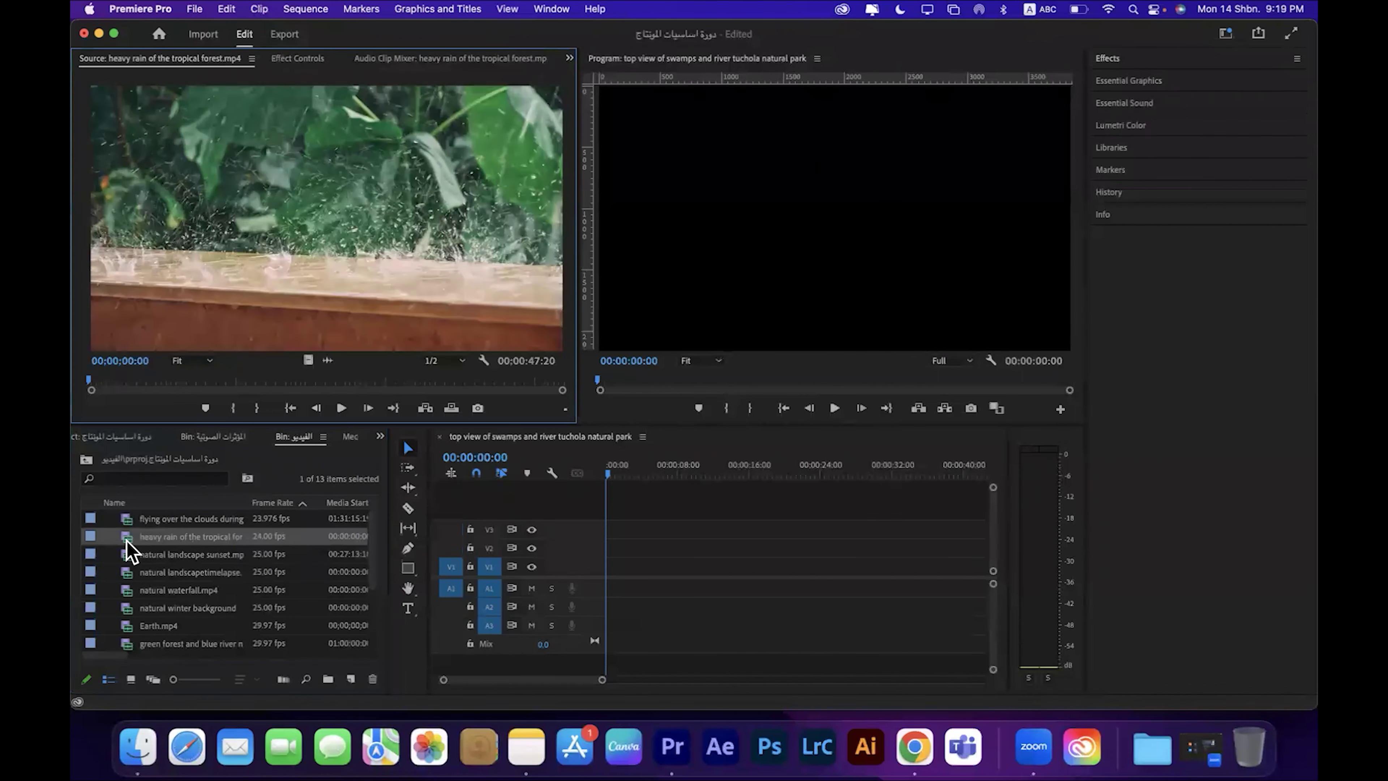
pyautogui.doubleClick(126, 555)
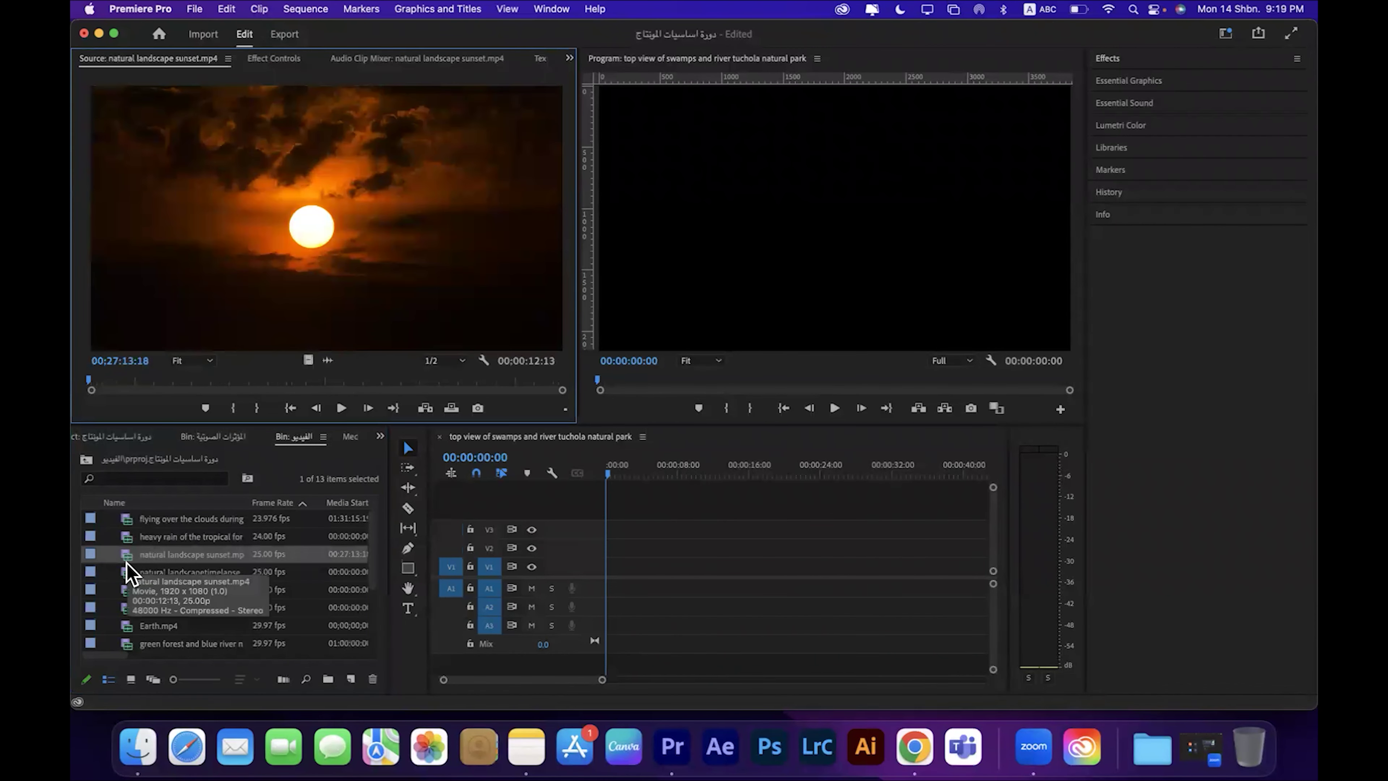
pyautogui.doubleClick(126, 572)
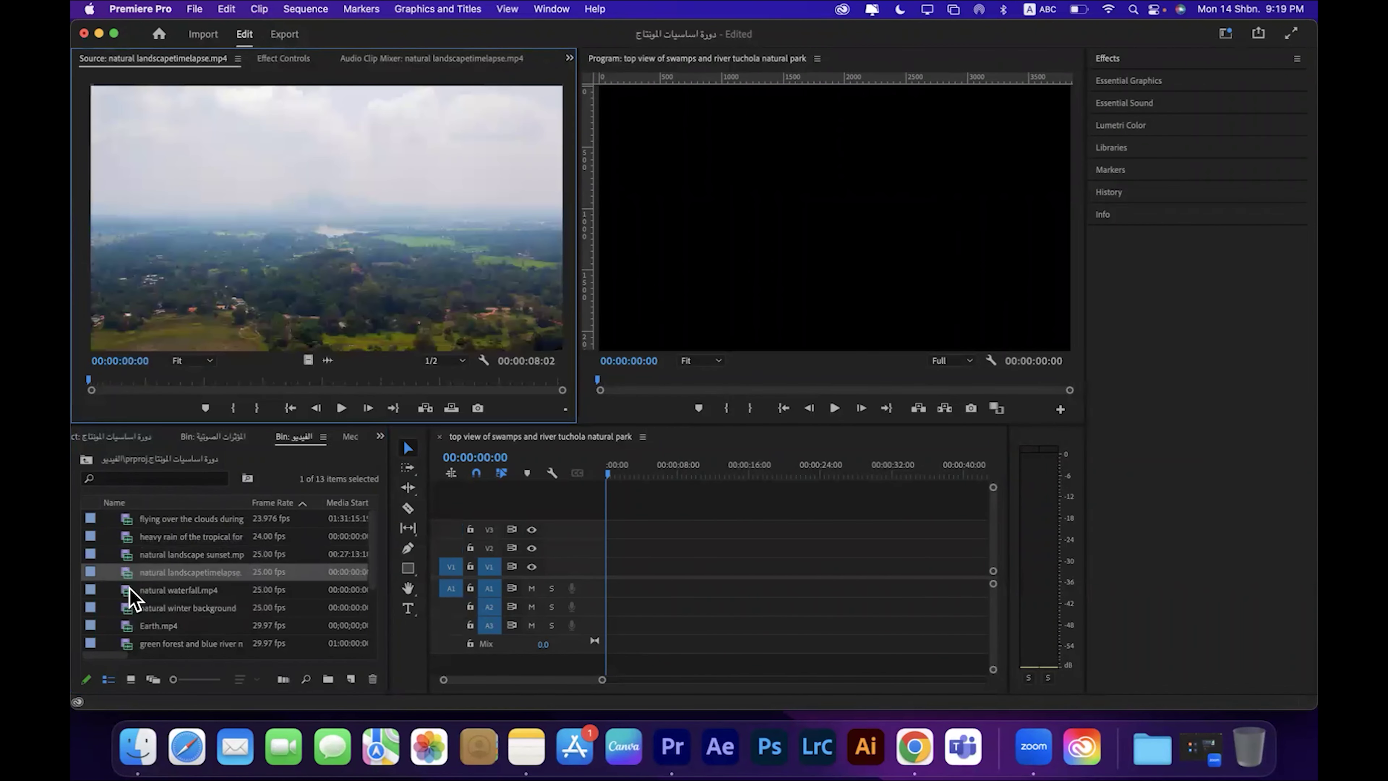
pyautogui.doubleClick(129, 591)
pyautogui.scroll(-3, 128, 579)
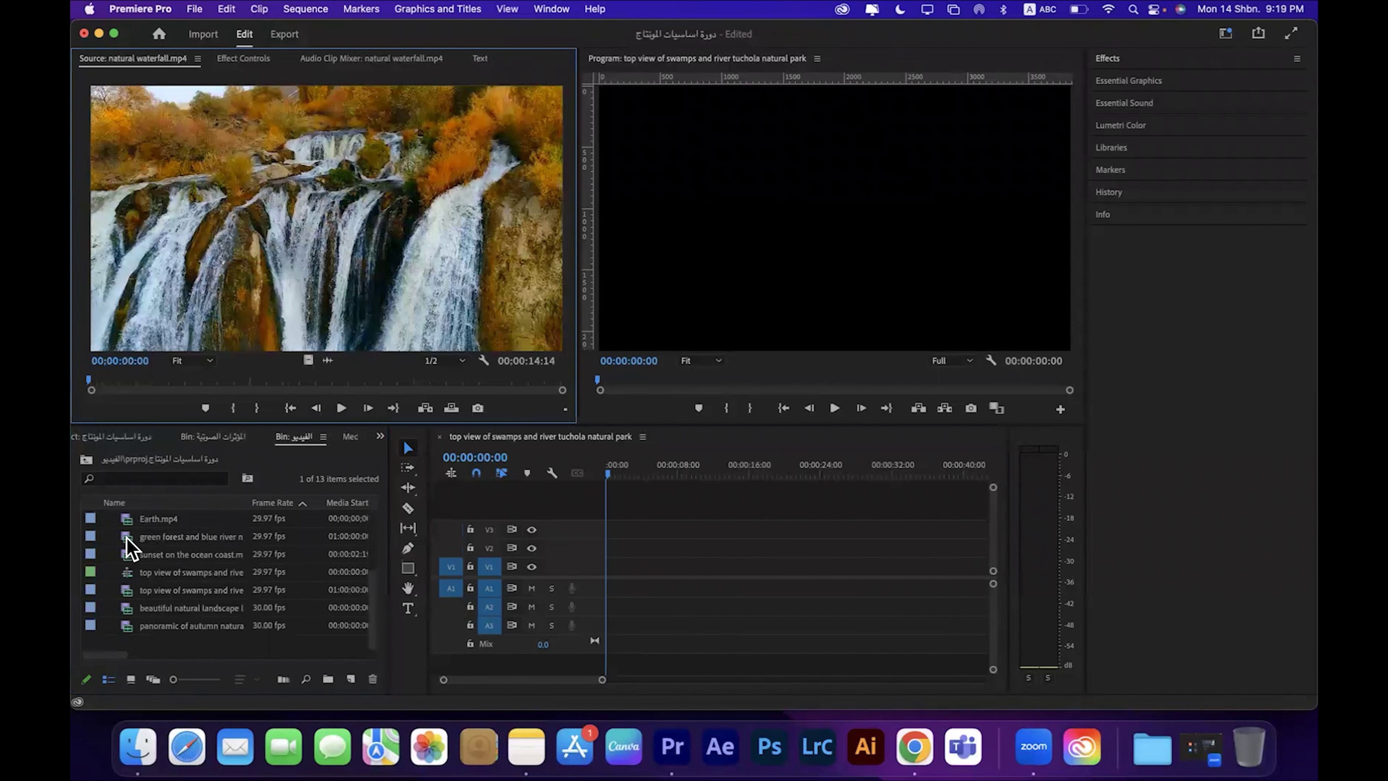
# Step: Preview the green forest, ocean coast sunset, top view of swamps, beautiful natural landscape and panoramic autumn clips in the Source monitor
pyautogui.doubleClick(126, 537)
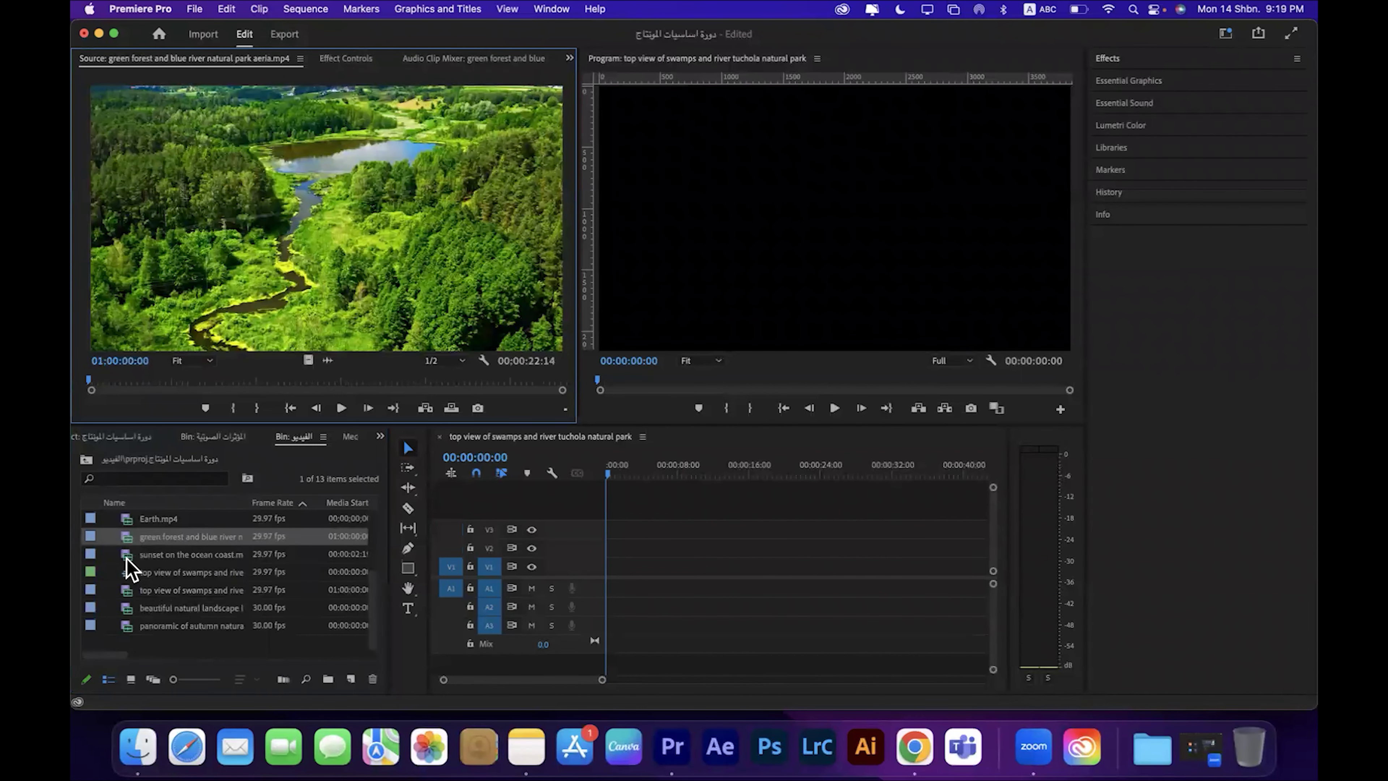
pyautogui.doubleClick(126, 554)
pyautogui.click(122, 589)
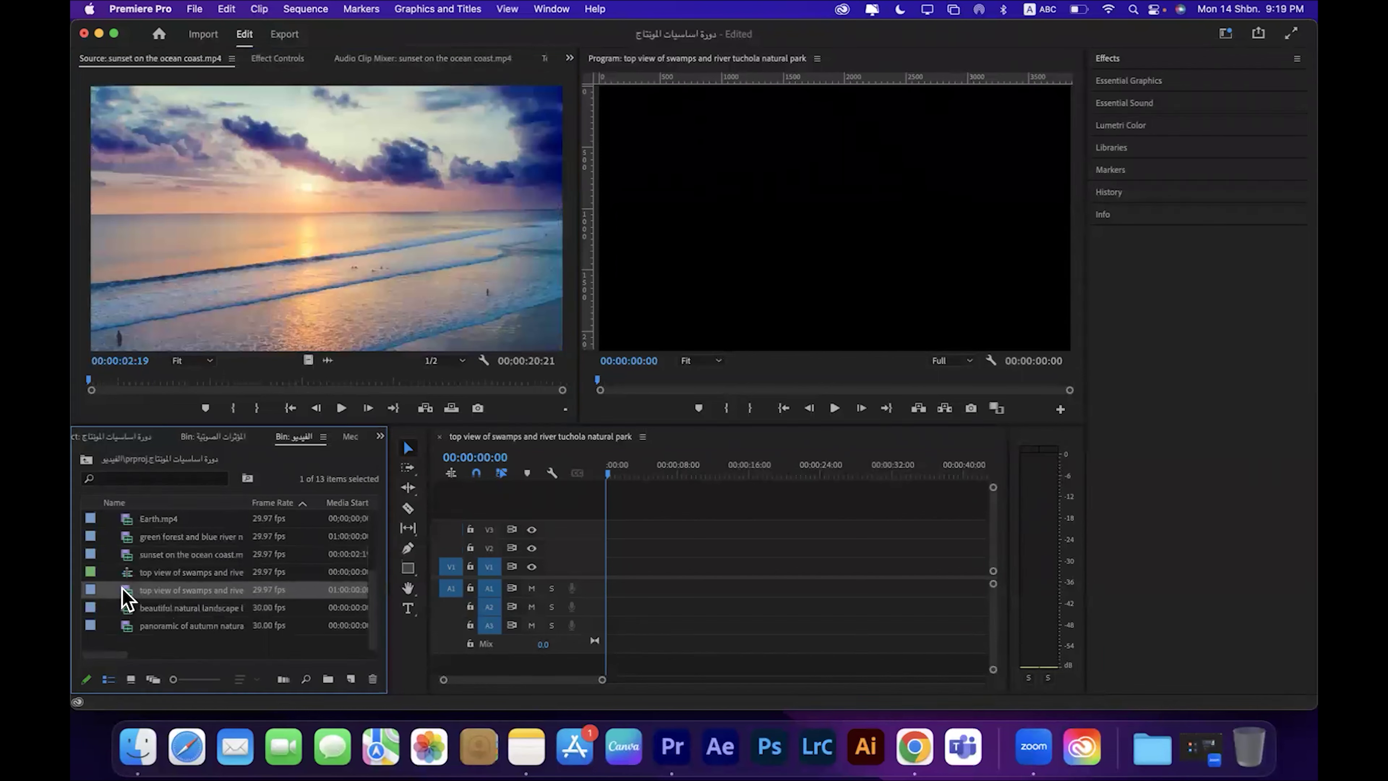
pyautogui.doubleClick(123, 590)
pyautogui.click(126, 606)
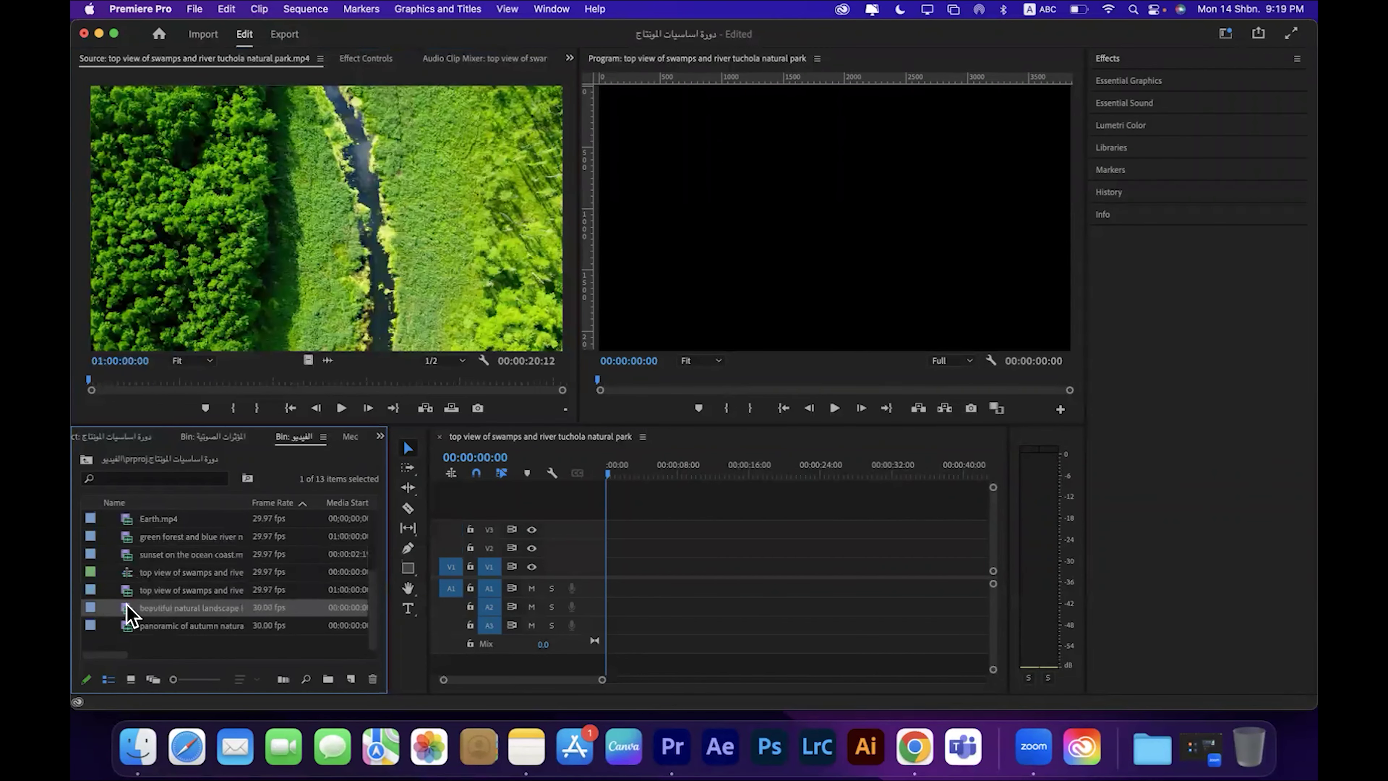
pyautogui.doubleClick(127, 608)
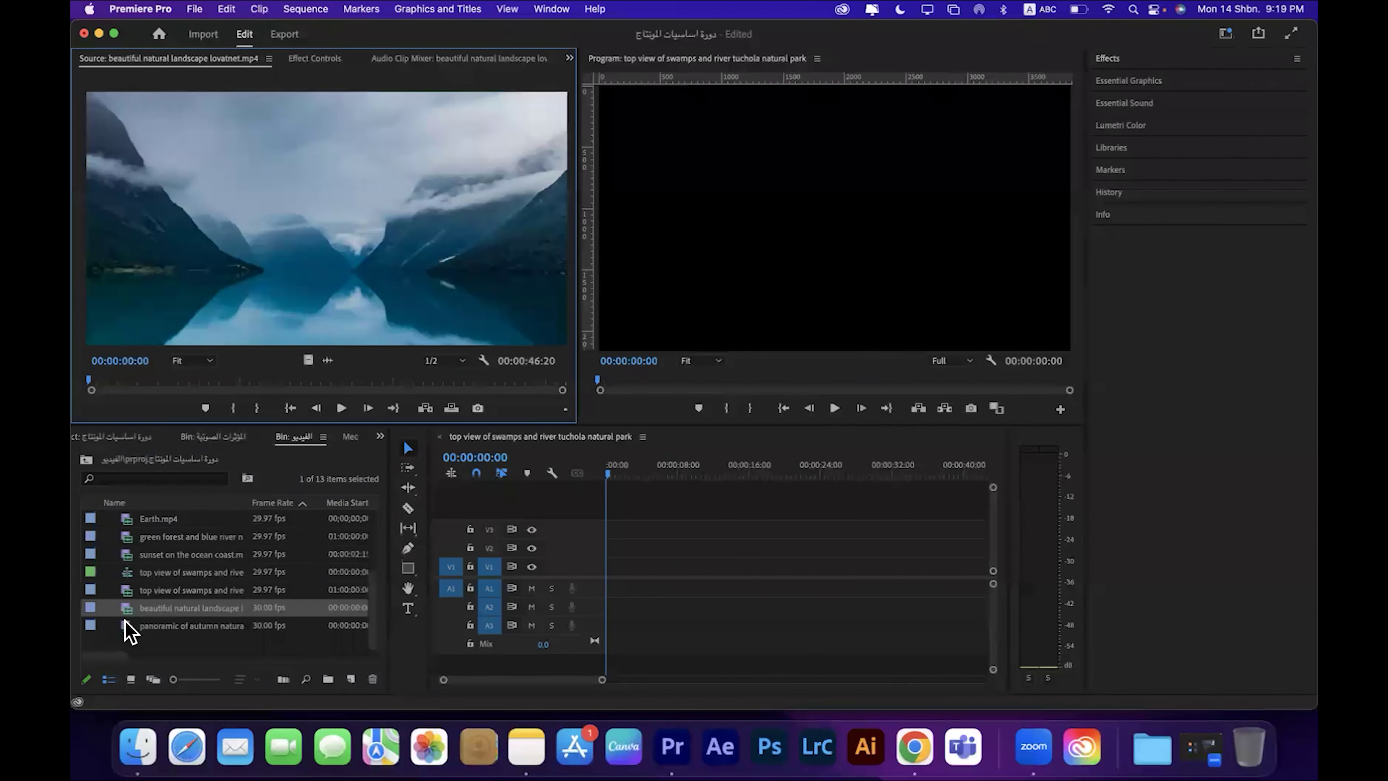
pyautogui.doubleClick(127, 626)
pyautogui.scroll(3, 131, 620)
pyautogui.scroll(-3, 132, 612)
# Step: Place the panoramic of autumn natural mountain landscape clip at the sequence start on V2, keeping the existing sequence settings, and scrub through it
pyautogui.moveTo(130, 625); pyautogui.dragTo(684, 595)
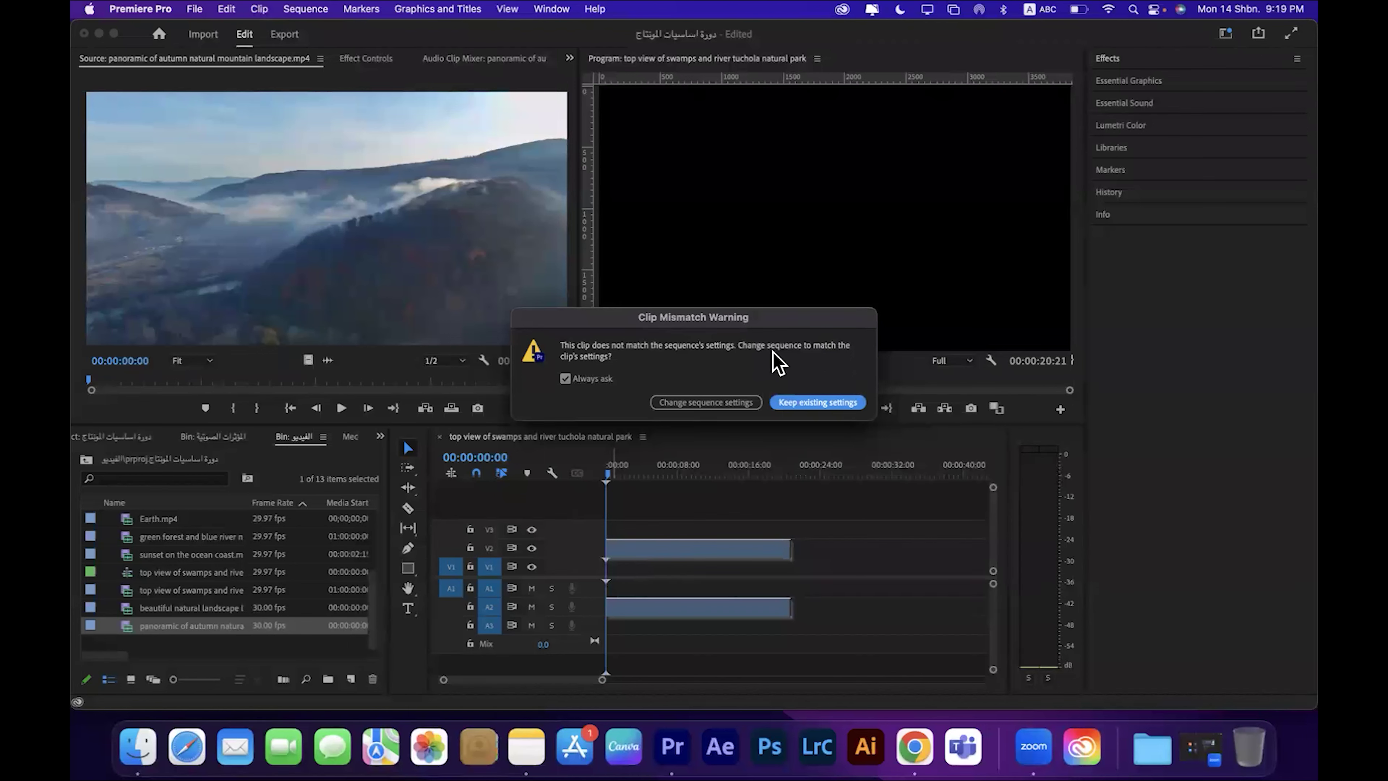
pyautogui.moveTo(710, 326); pyautogui.dragTo(760, 342)
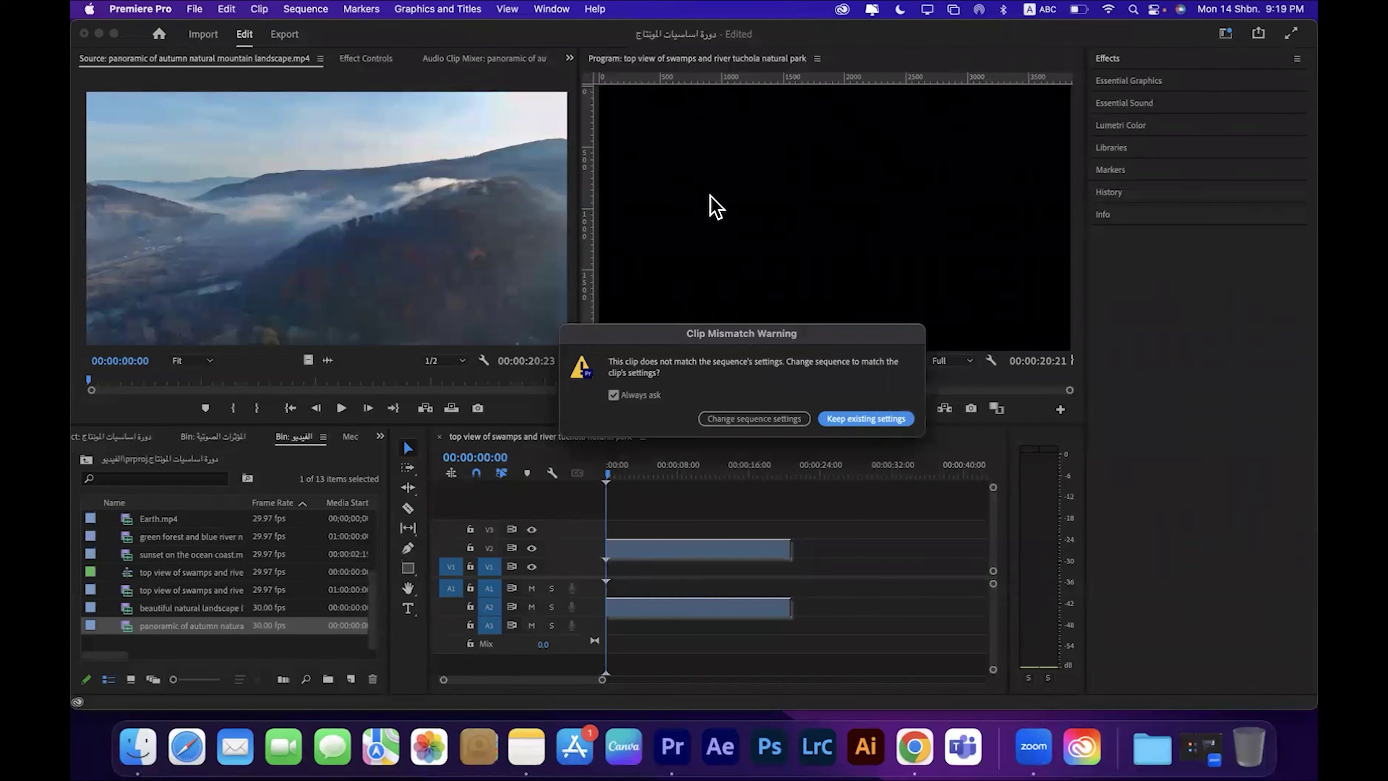
pyautogui.click(840, 420)
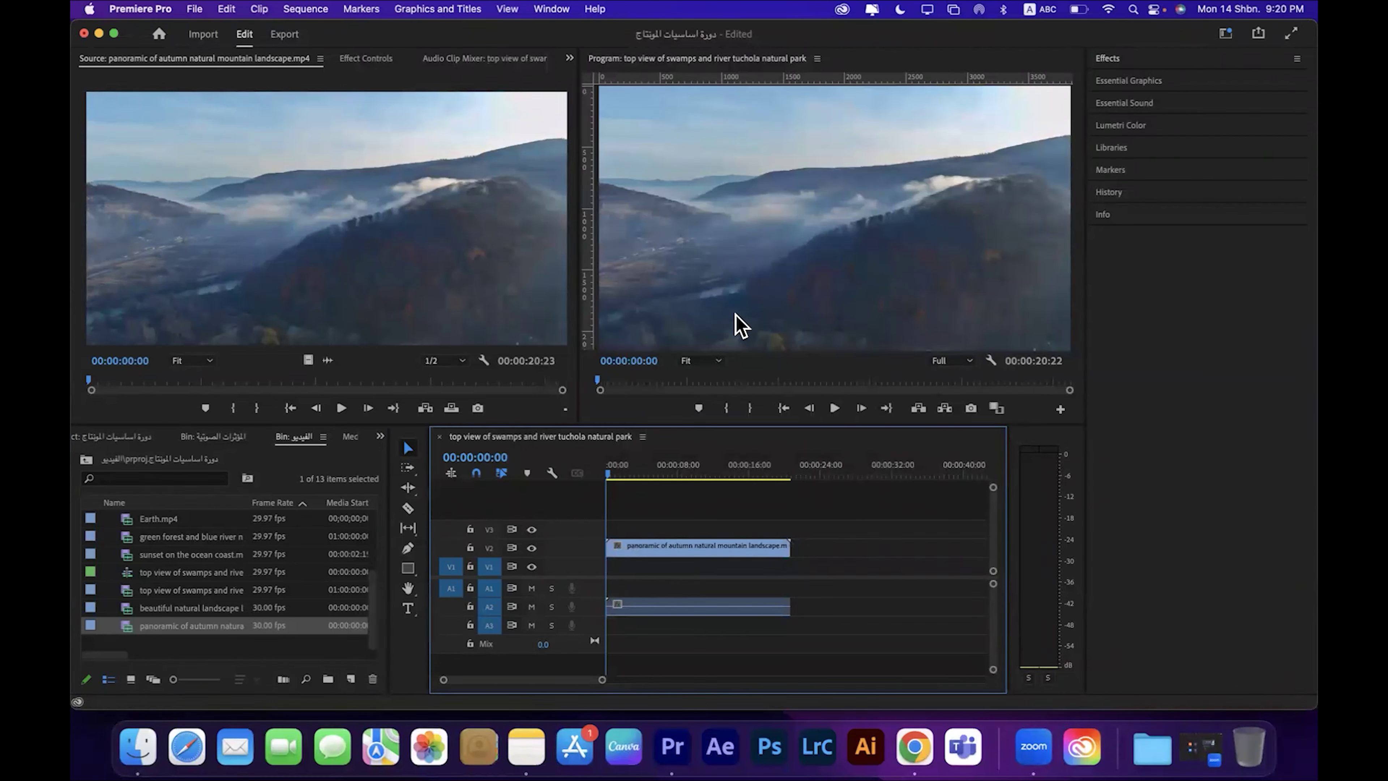
pyautogui.moveTo(625, 472); pyautogui.dragTo(658, 472)
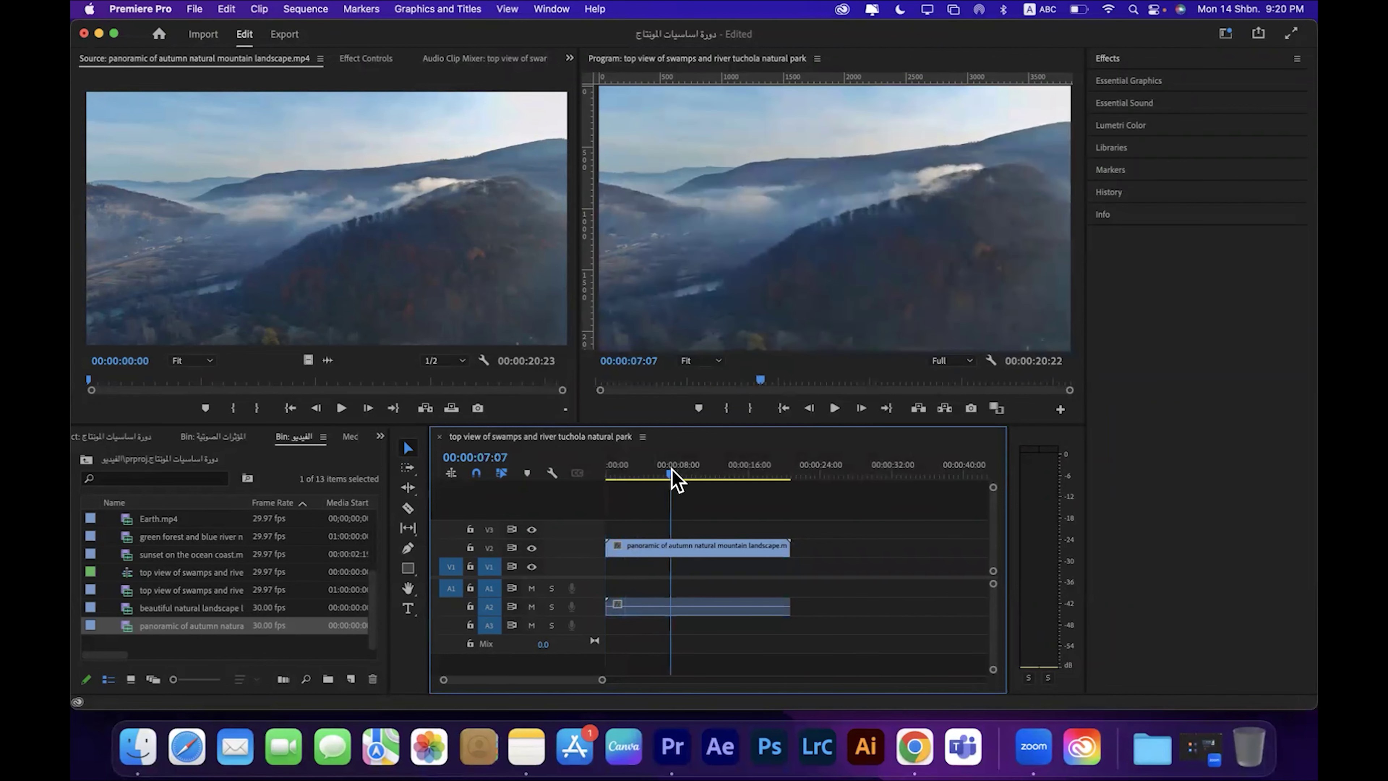
# Step: Apply Scale to Frame Size to the panoramic autumn clip in the timeline
pyautogui.rightClick(696, 550)
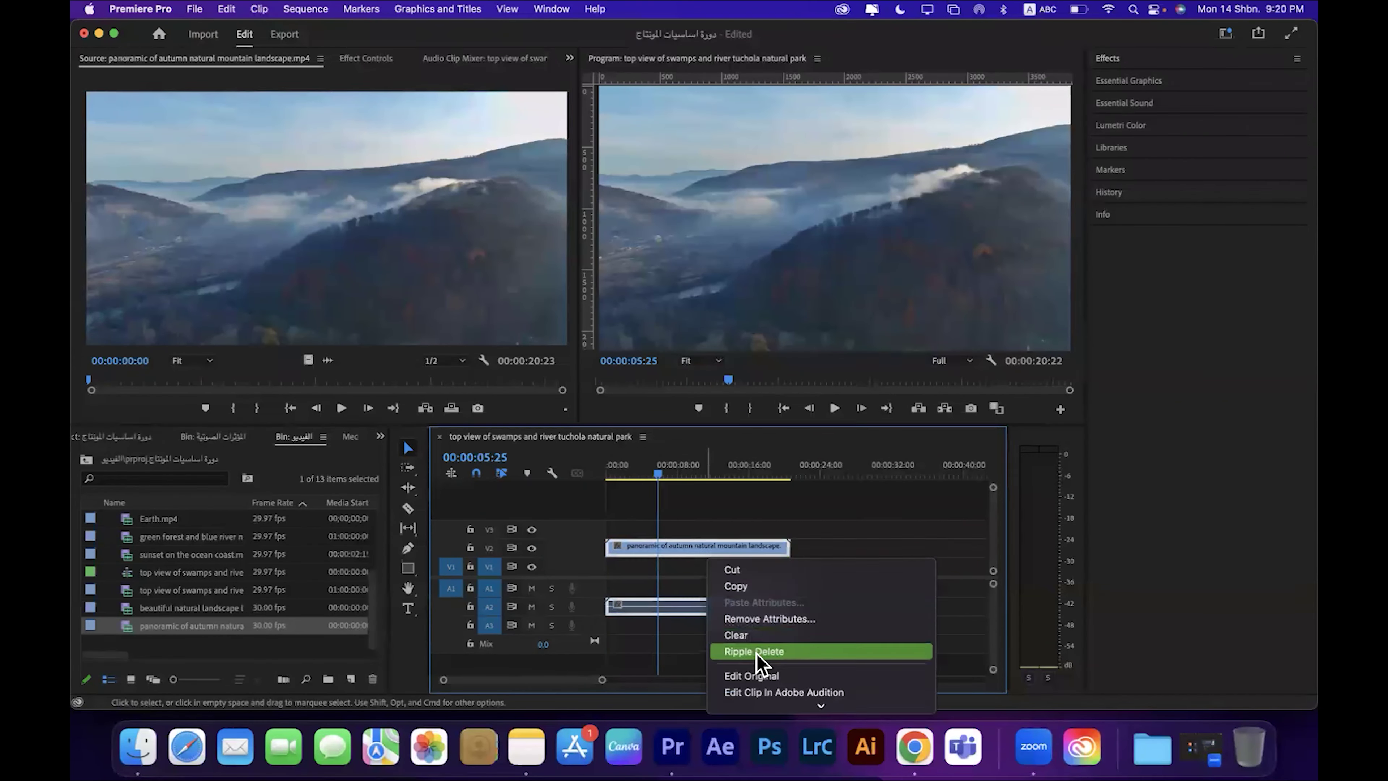
pyautogui.moveTo(809, 706)
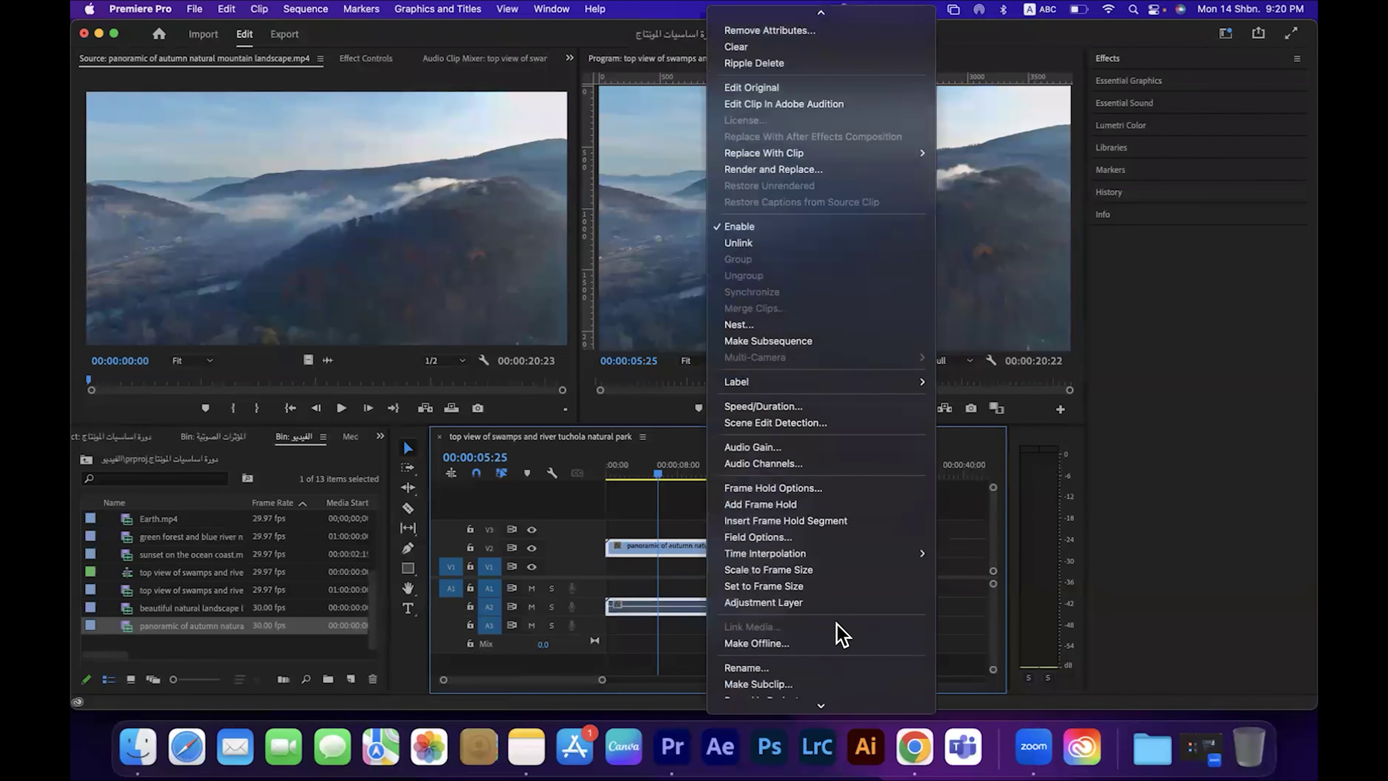
pyautogui.click(781, 567)
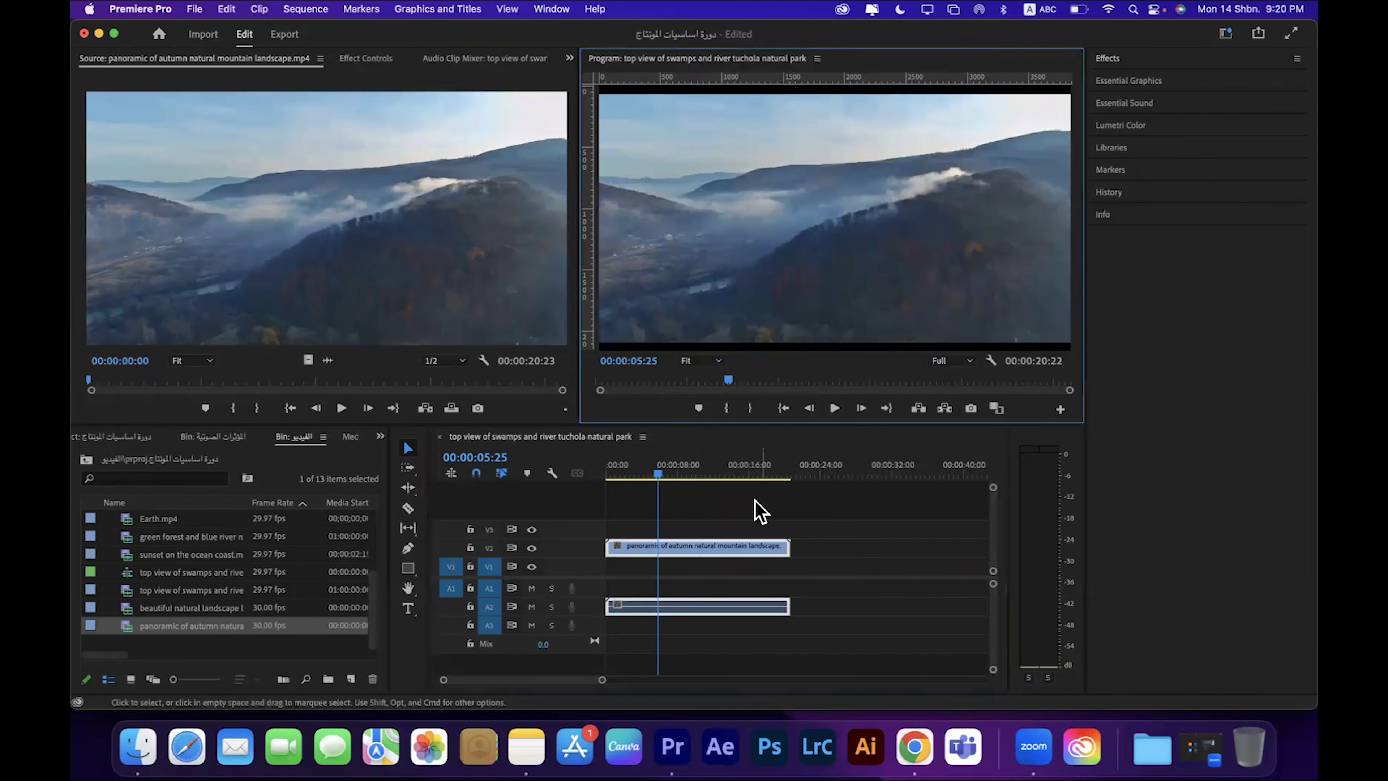
# Step: Turn off Scale to Frame Size for the panoramic autumn clip and delete the clip from the timeline
pyautogui.rightClick(717, 548)
pyautogui.scroll(-10, 780, 711)
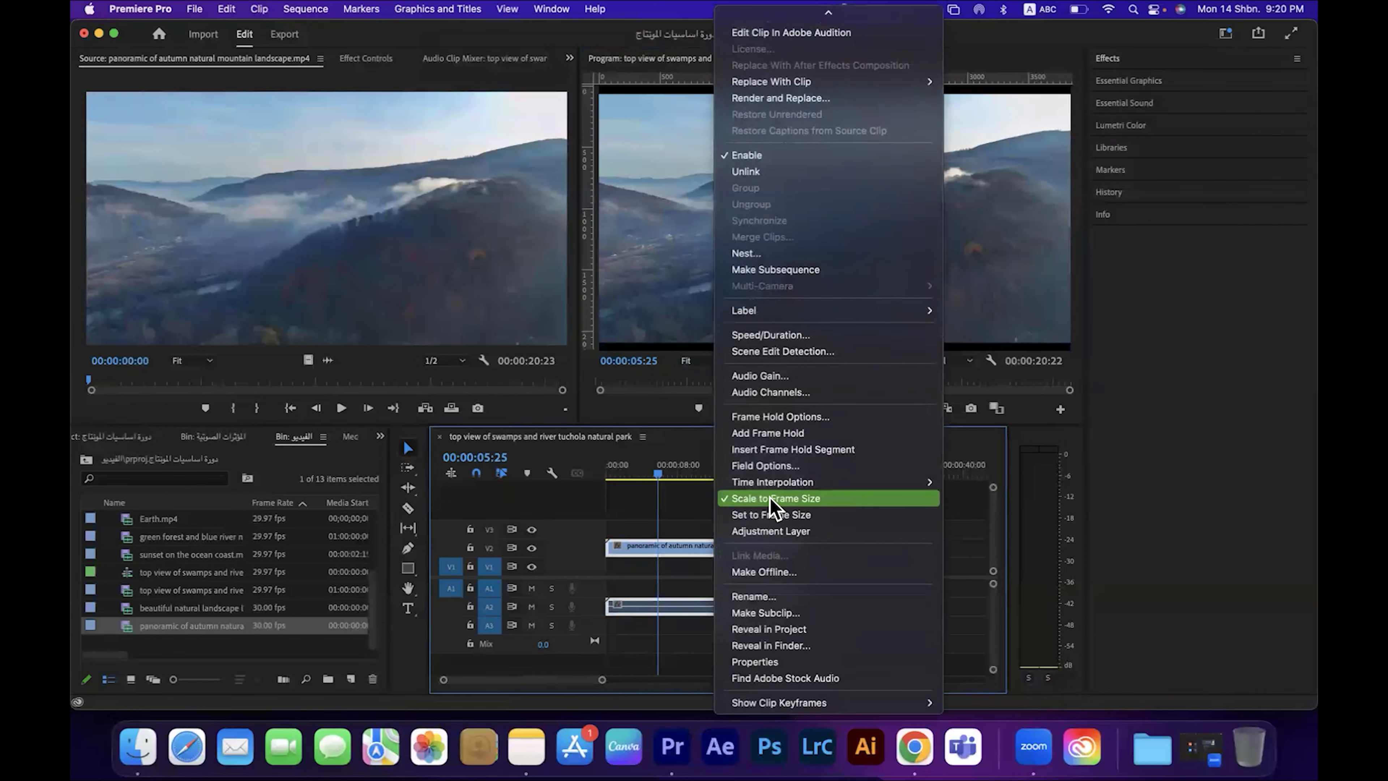
pyautogui.click(793, 499)
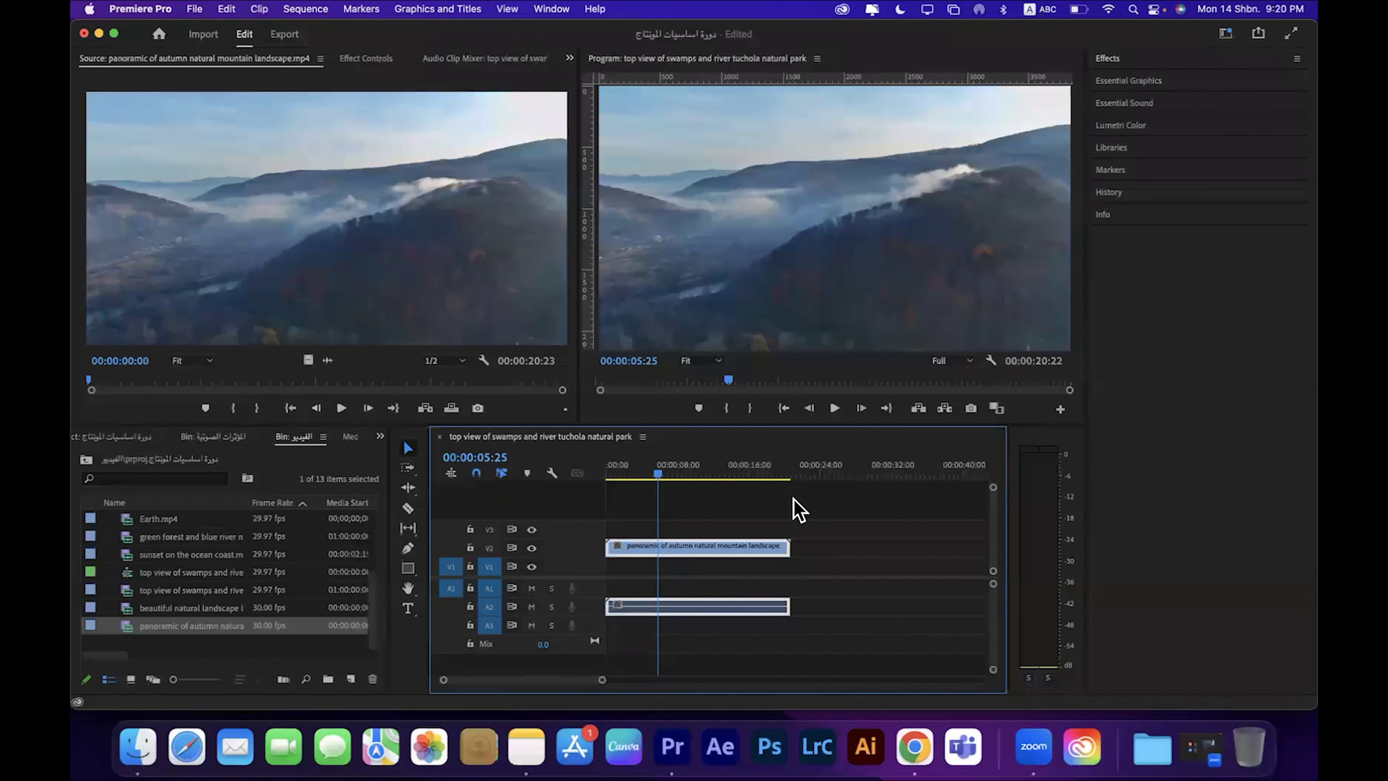
pyautogui.press('Delete')
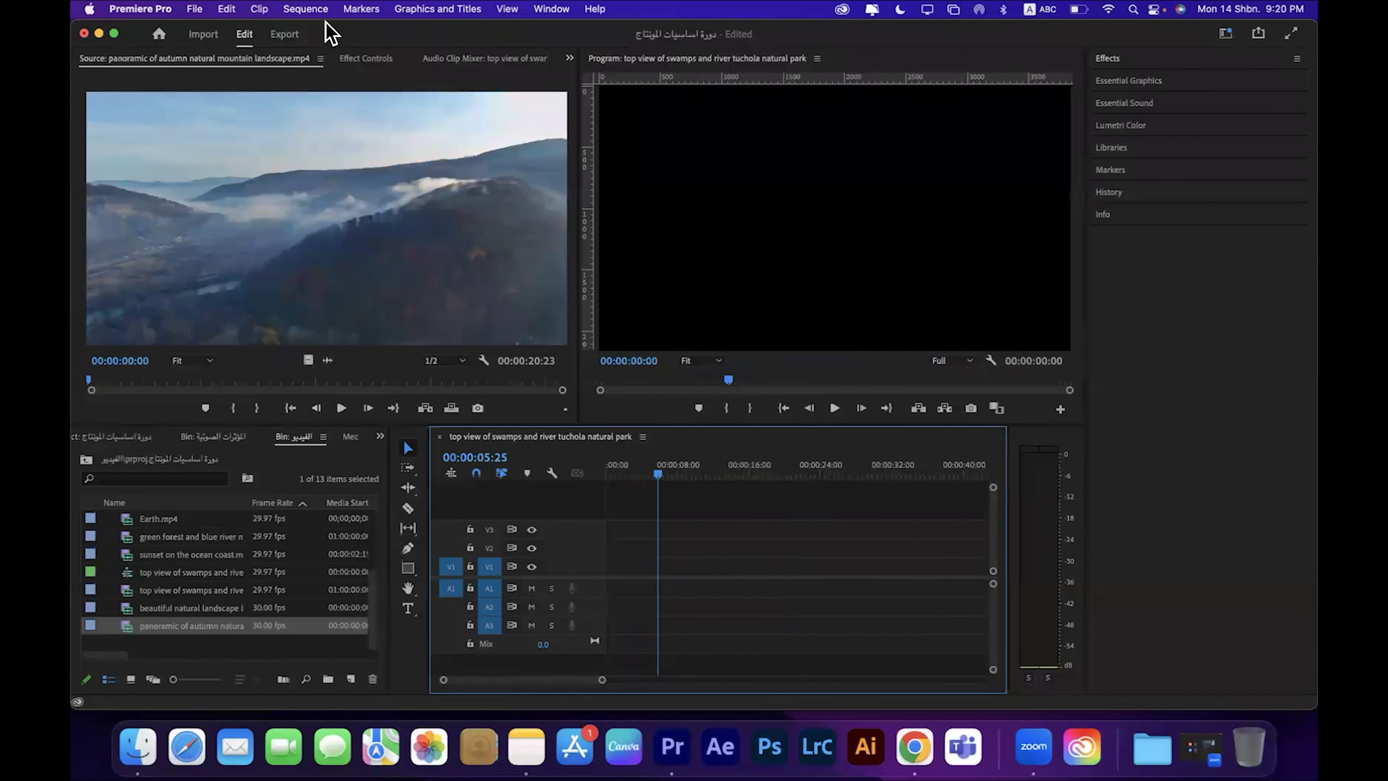
# Step: Set the sequence's frame size to 1920 horizontal by 1080 vertical in its settings and apply the change
pyautogui.click(300, 10)
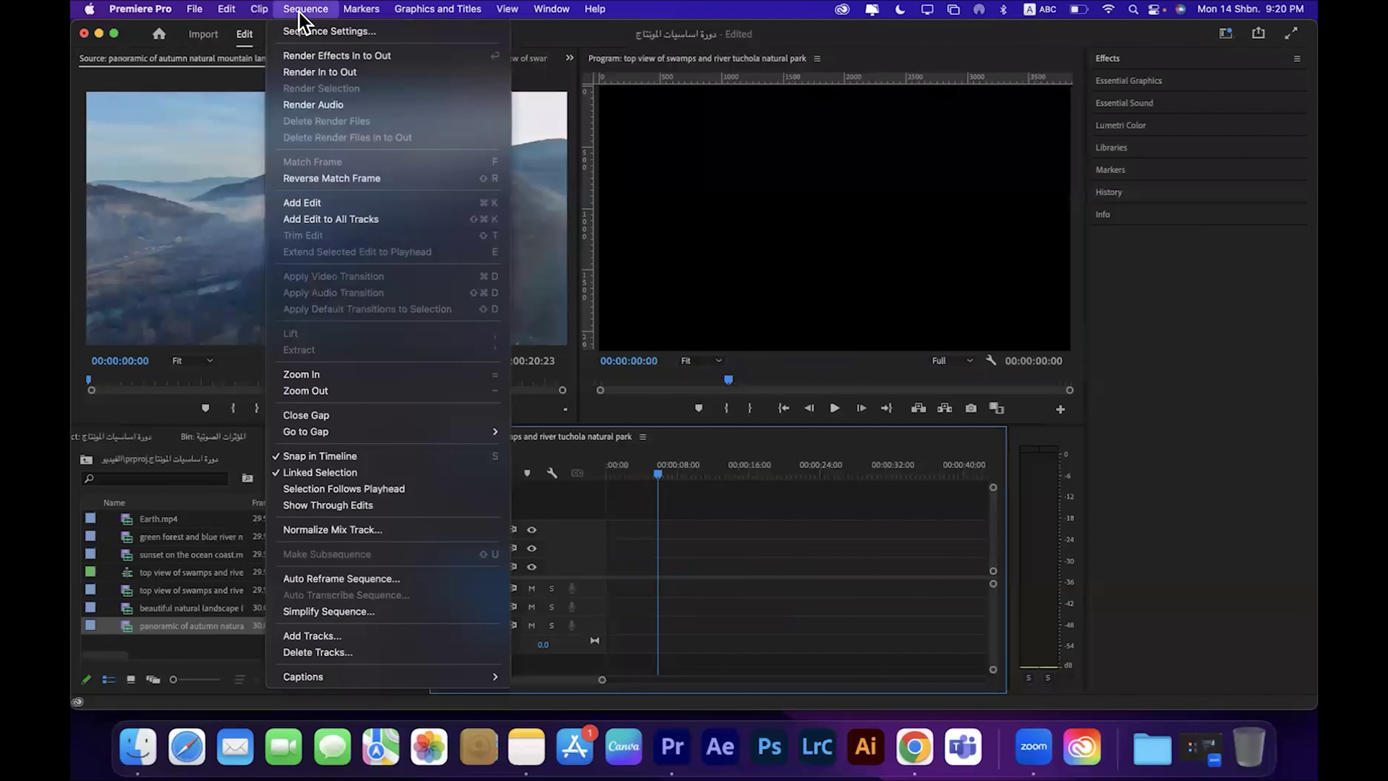
pyautogui.click(309, 33)
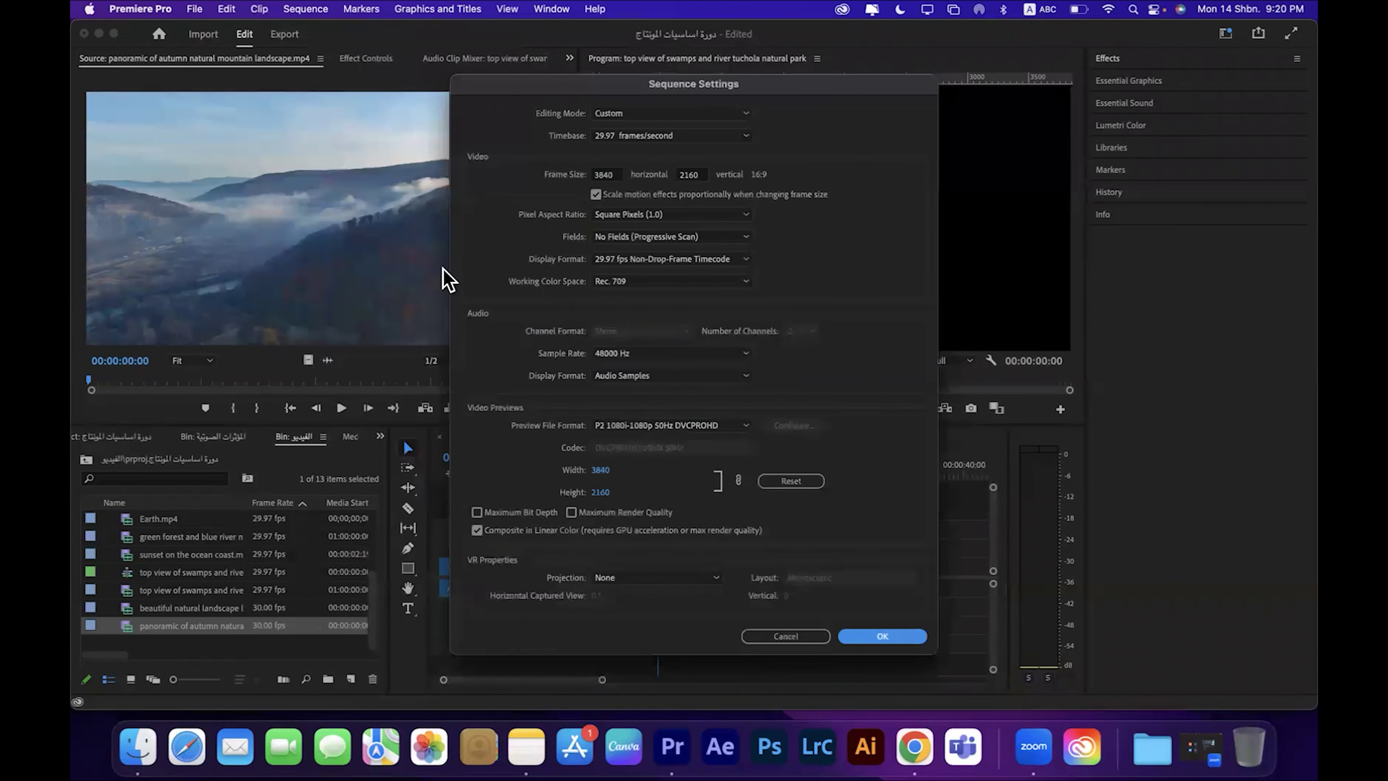
pyautogui.moveTo(635, 92); pyautogui.dragTo(647, 124)
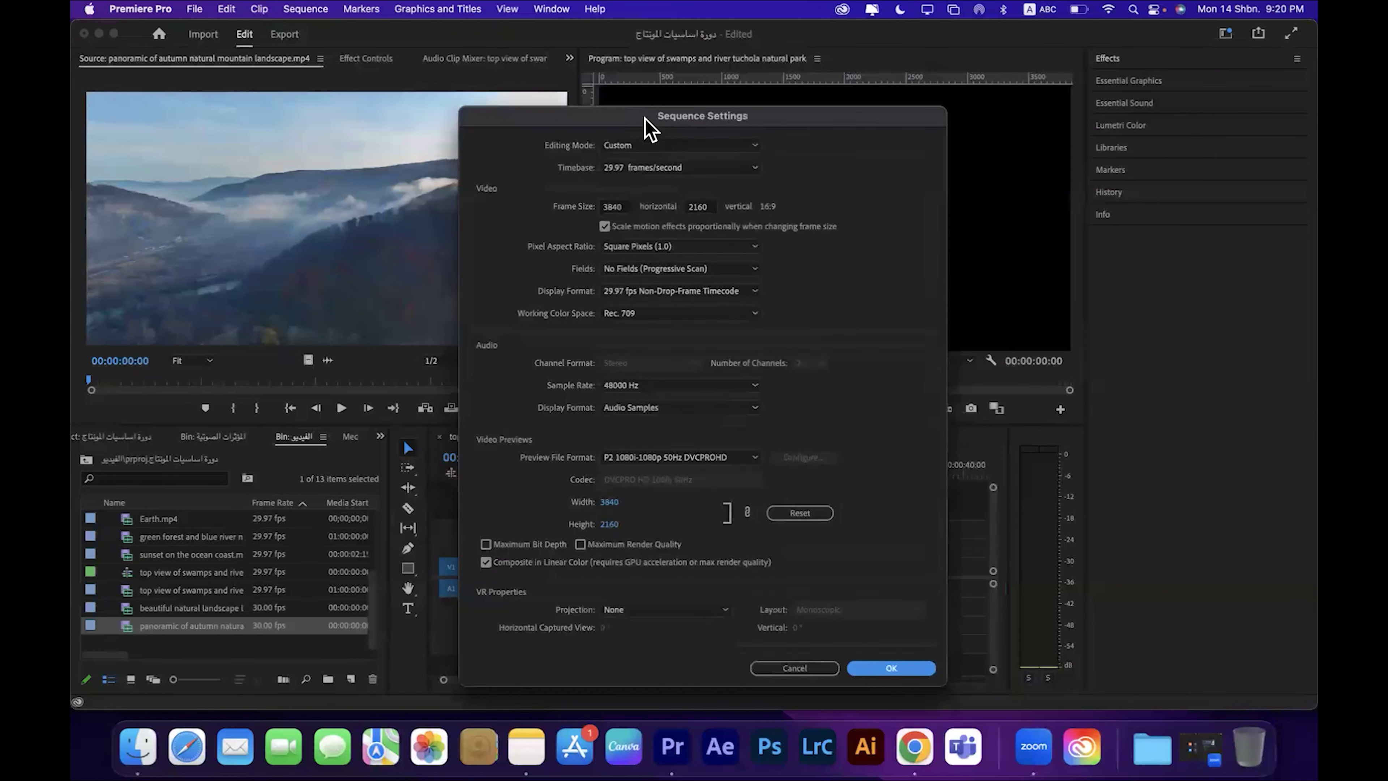
pyautogui.click(608, 207)
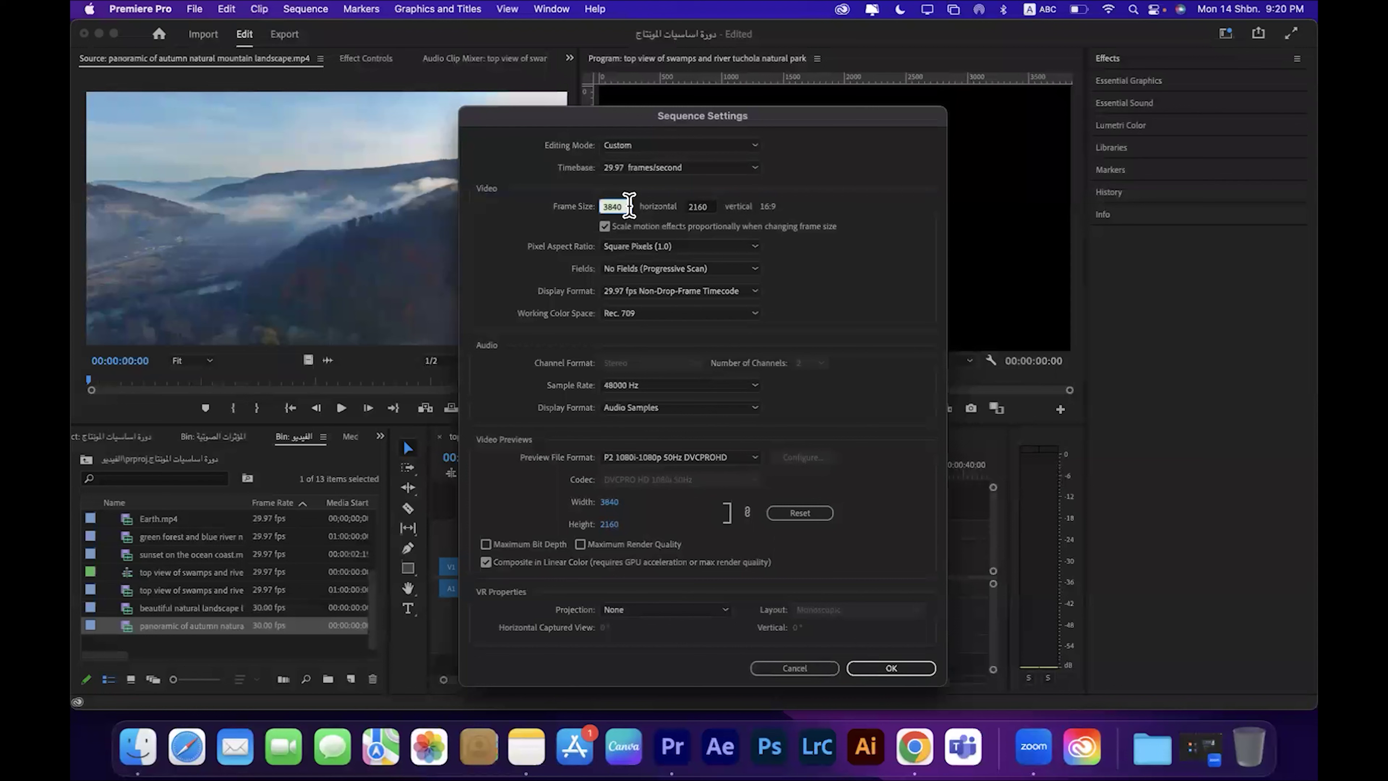
pyautogui.write('1920')
pyautogui.click(699, 208)
pyautogui.write('1080')
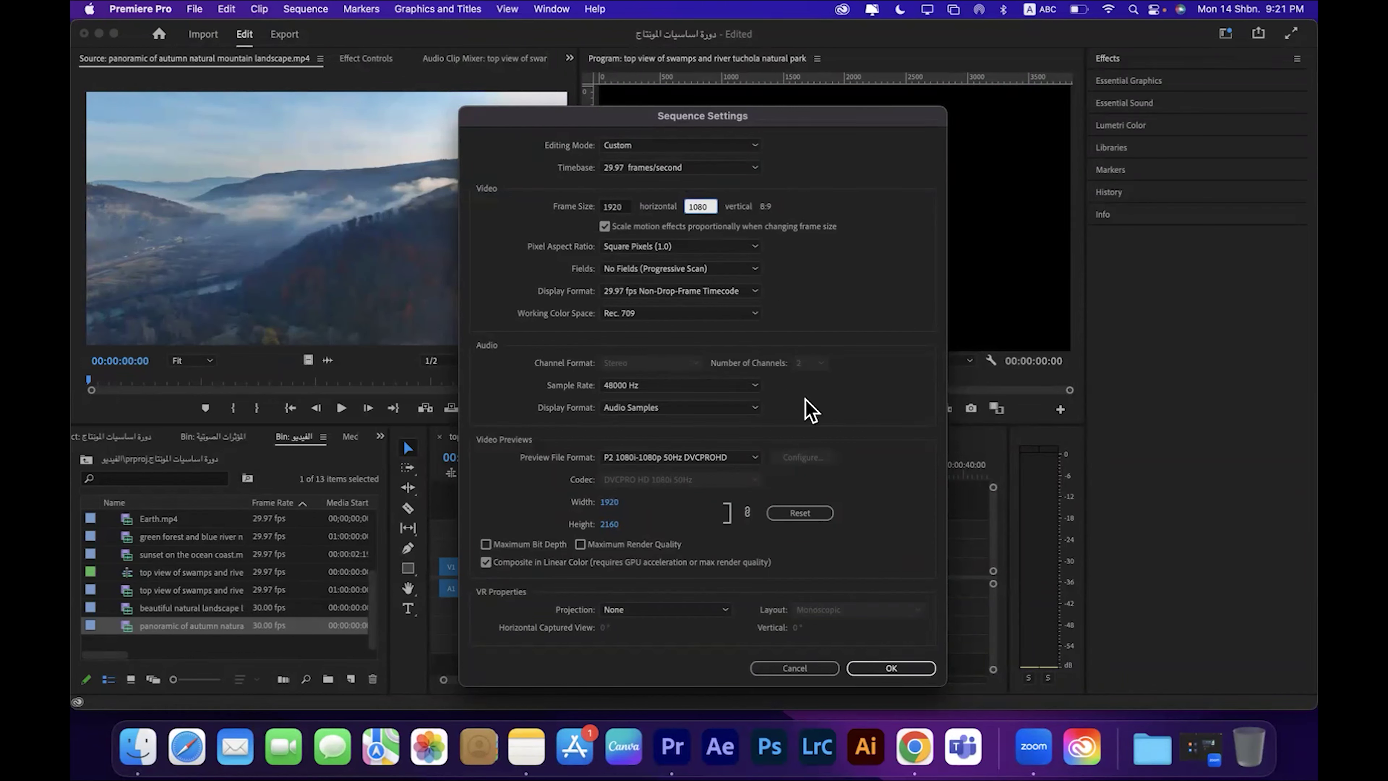
pyautogui.click(896, 669)
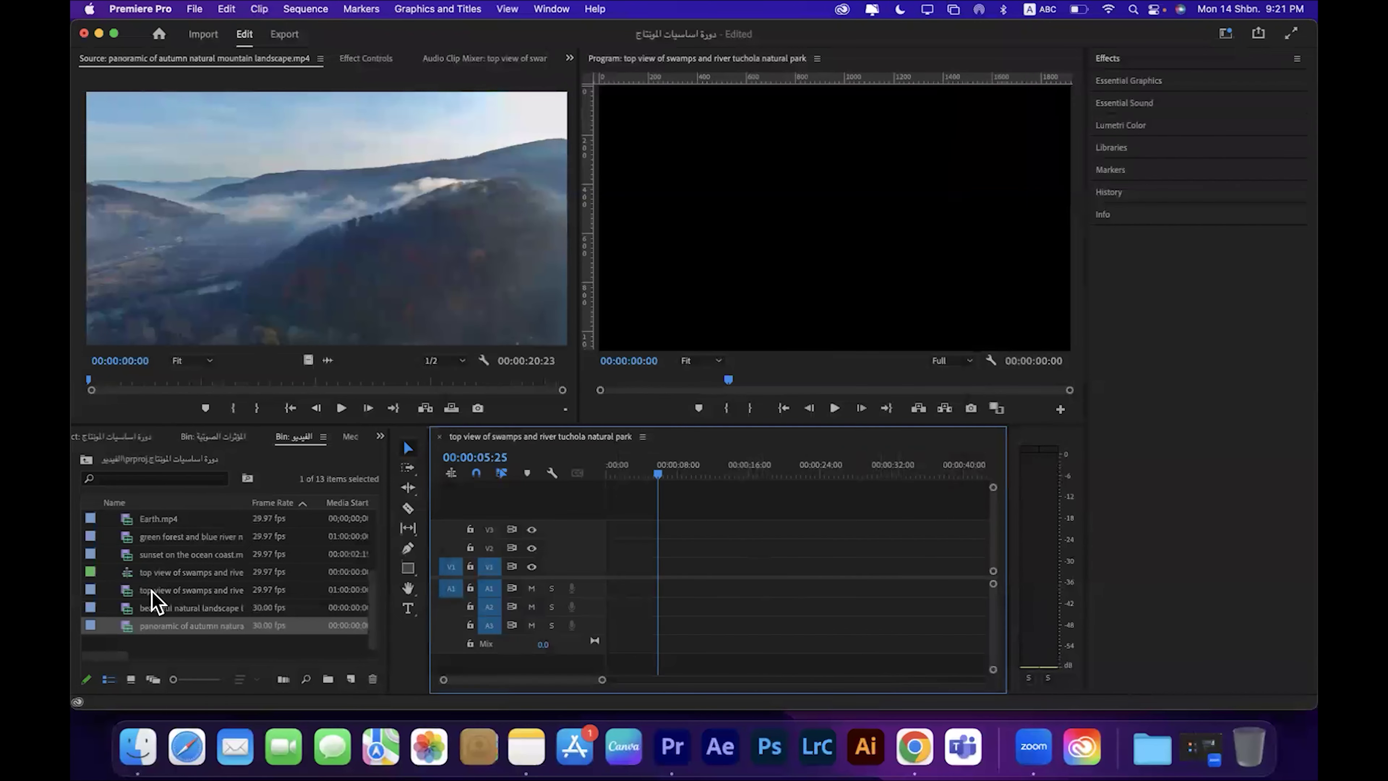
# Step: Place Da Logo.png from the project root at the start of track V1 and set the playhead to about 00:00:02:12
pyautogui.scroll(3, 155, 598)
pyautogui.click(128, 439)
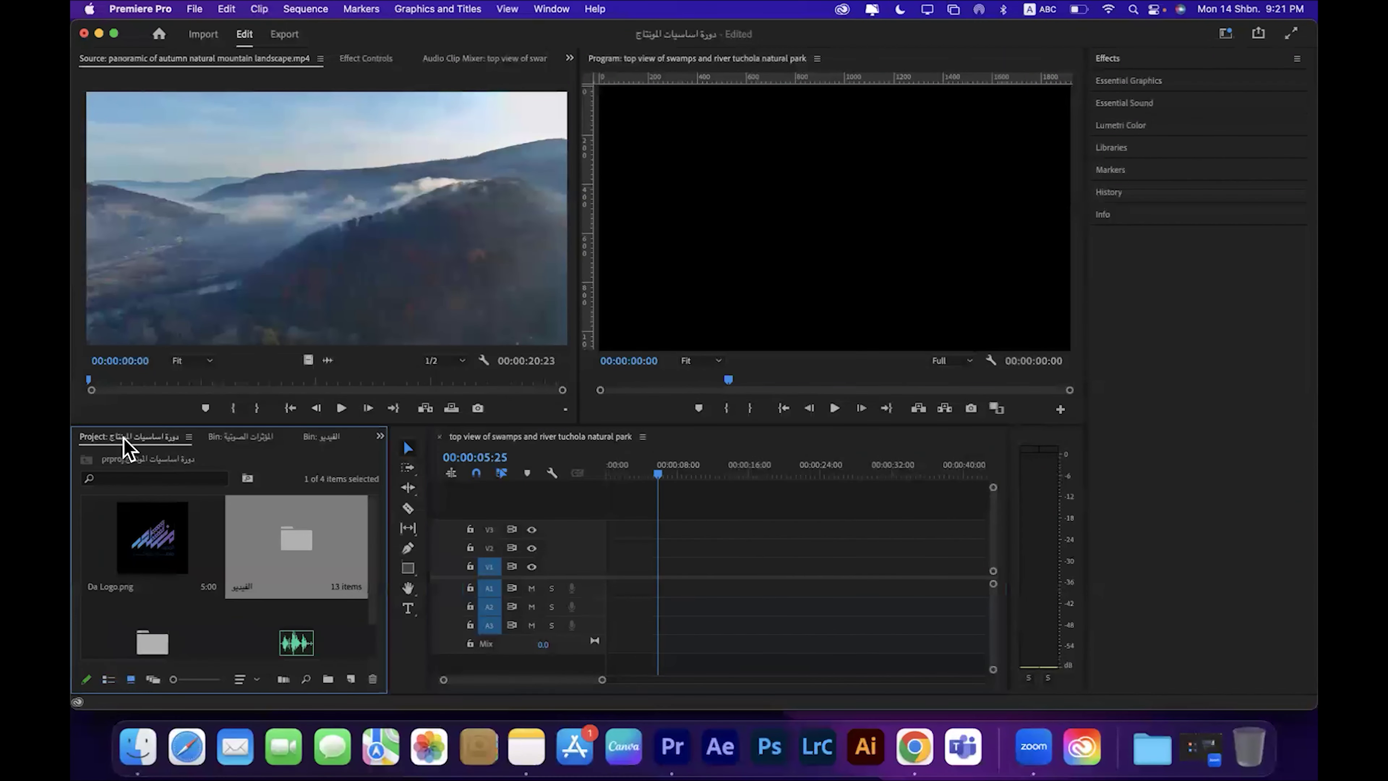
pyautogui.click(149, 555)
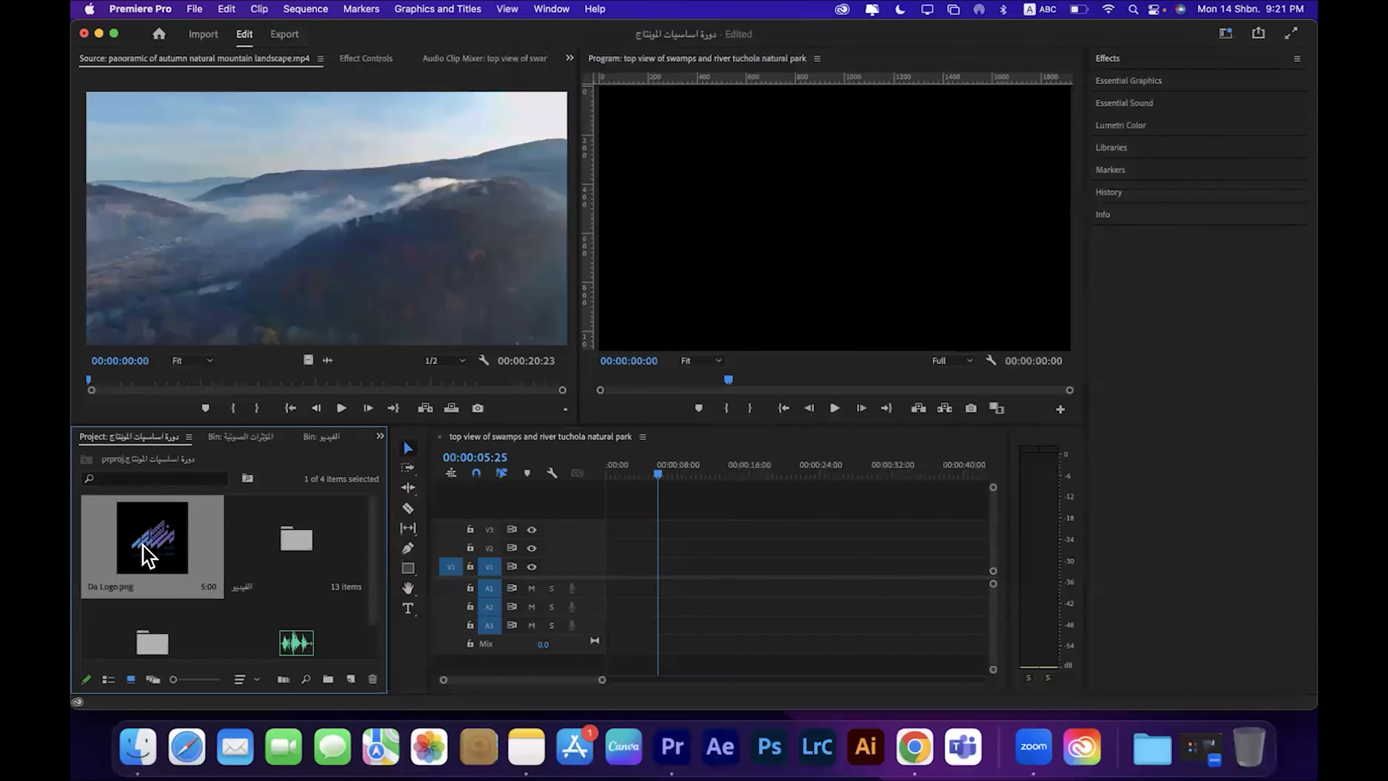
pyautogui.moveTo(158, 544); pyautogui.dragTo(605, 568)
pyautogui.click(628, 469)
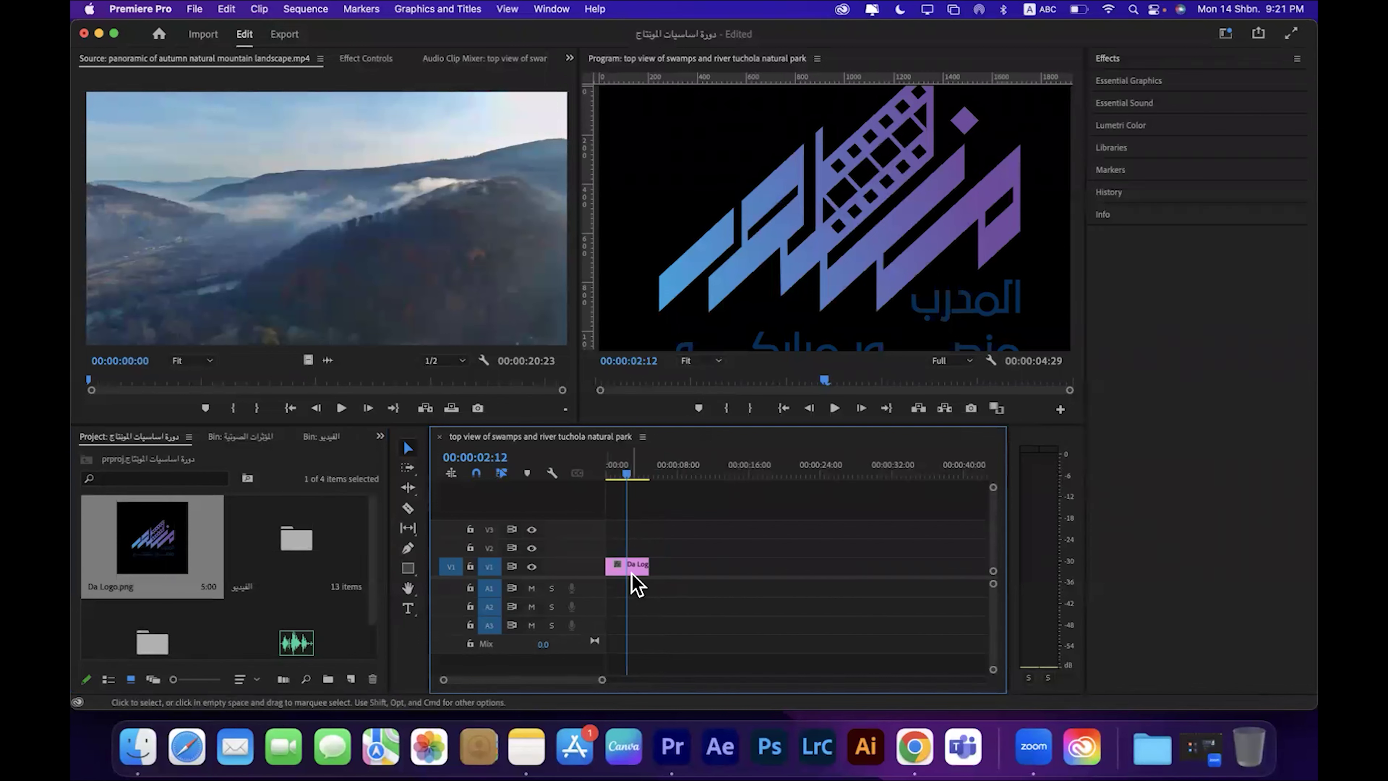
# Step: Open the الفيديو bin and load flying over the clouds during morning sunrise.mp4 into the Source monitor
pyautogui.click(299, 547)
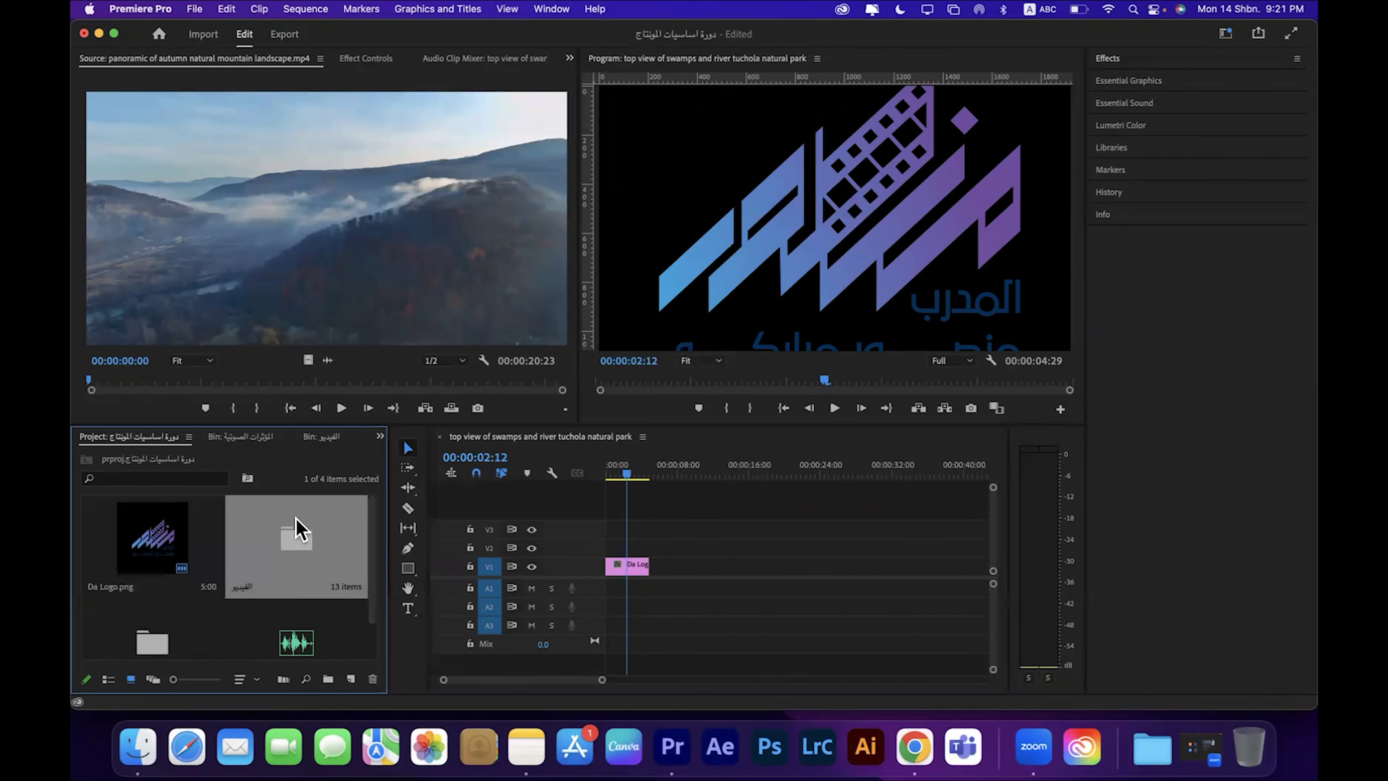
pyautogui.doubleClick(299, 547)
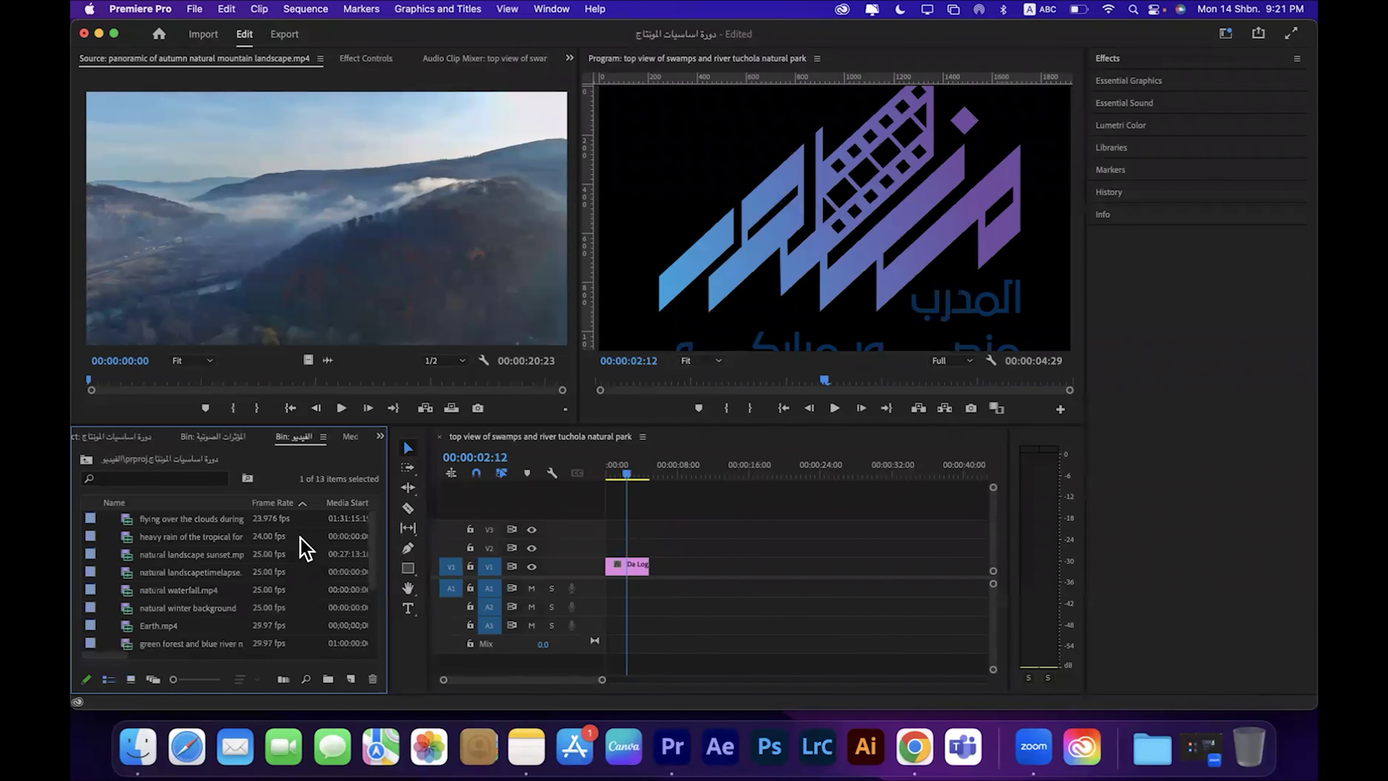
pyautogui.doubleClick(127, 520)
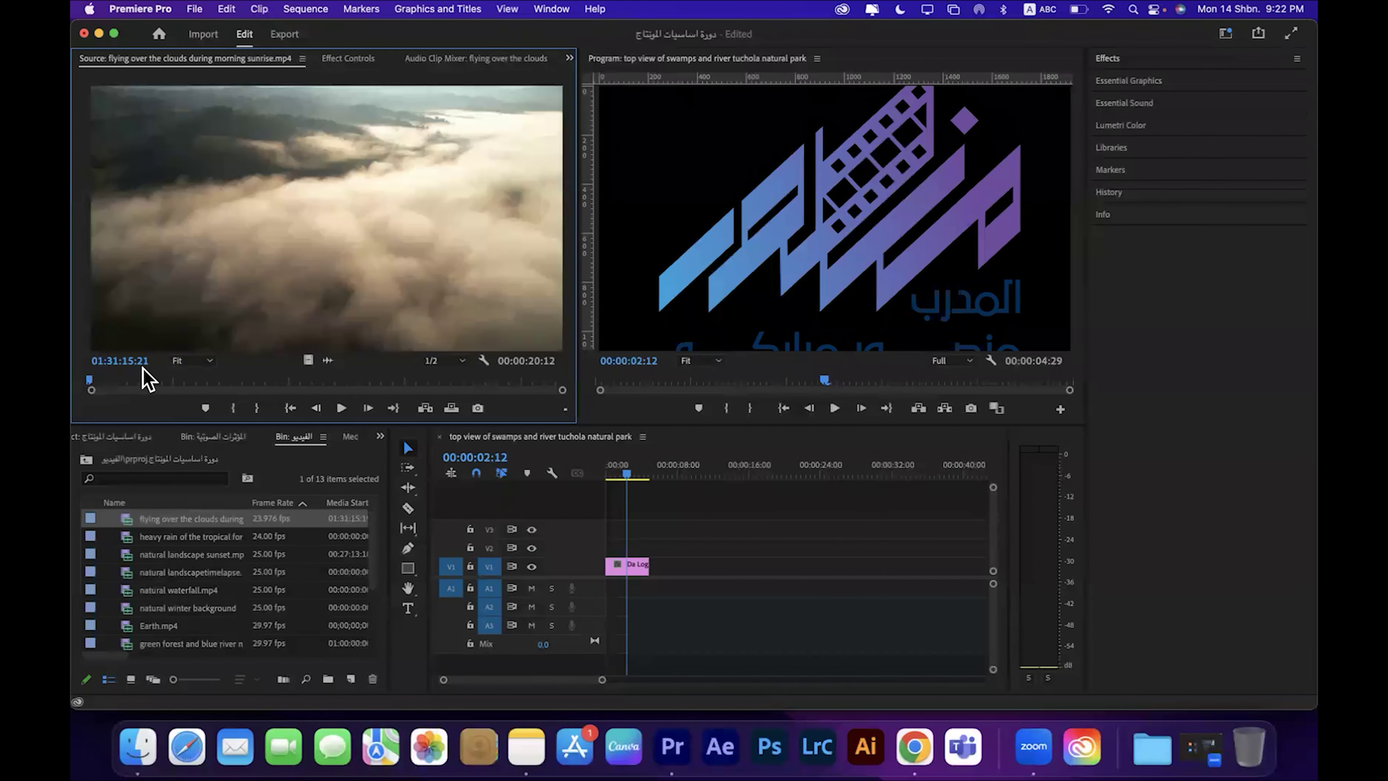
# Step: Step forward frame by frame through the flying over the clouds clip in the Source monitor
pyautogui.press('Right')
pyautogui.press('Right')
pyautogui.press('Right')
pyautogui.press('Right')
pyautogui.press('Right')
pyautogui.press('Right')
pyautogui.press('Right')
pyautogui.press('Right')
pyautogui.press('Right')
pyautogui.press('Right')
pyautogui.press('Right')
pyautogui.press('Right')
pyautogui.press('Right')
pyautogui.press('Right')
pyautogui.press('Right')
pyautogui.press('Right')
pyautogui.press('Right')
pyautogui.press('Right')
pyautogui.press('Right')
pyautogui.press('Right')
pyautogui.press('Right')
pyautogui.press('Right')
pyautogui.press('Right')
pyautogui.press('Right')
pyautogui.press('Right')
pyautogui.press('Right')
pyautogui.press('Right')
pyautogui.press('Right')
pyautogui.press('Right')
pyautogui.press('Right')
pyautogui.press('Right')
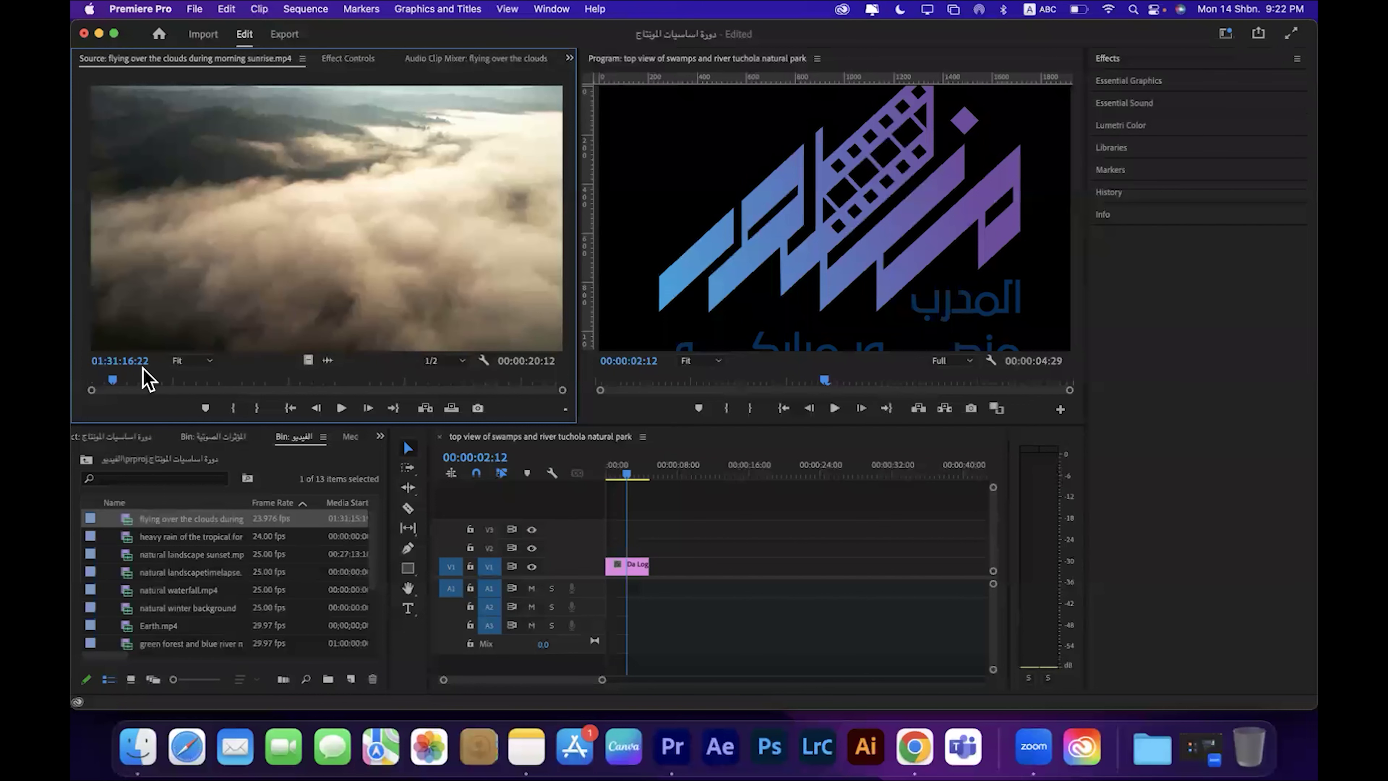
pyautogui.press('Right')
pyautogui.press('Right')
pyautogui.press('Right')
pyautogui.press('Right')
pyautogui.press('Right')
pyautogui.press('Right')
pyautogui.press('Right')
pyautogui.press('Right')
pyautogui.press('Right')
pyautogui.press('Right')
pyautogui.press('Right')
pyautogui.press('Right')
pyautogui.press('Right')
pyautogui.press('Right')
pyautogui.press('Right')
pyautogui.press('Right')
pyautogui.press('Right')
pyautogui.press('Right')
pyautogui.press('Right')
pyautogui.press('Right')
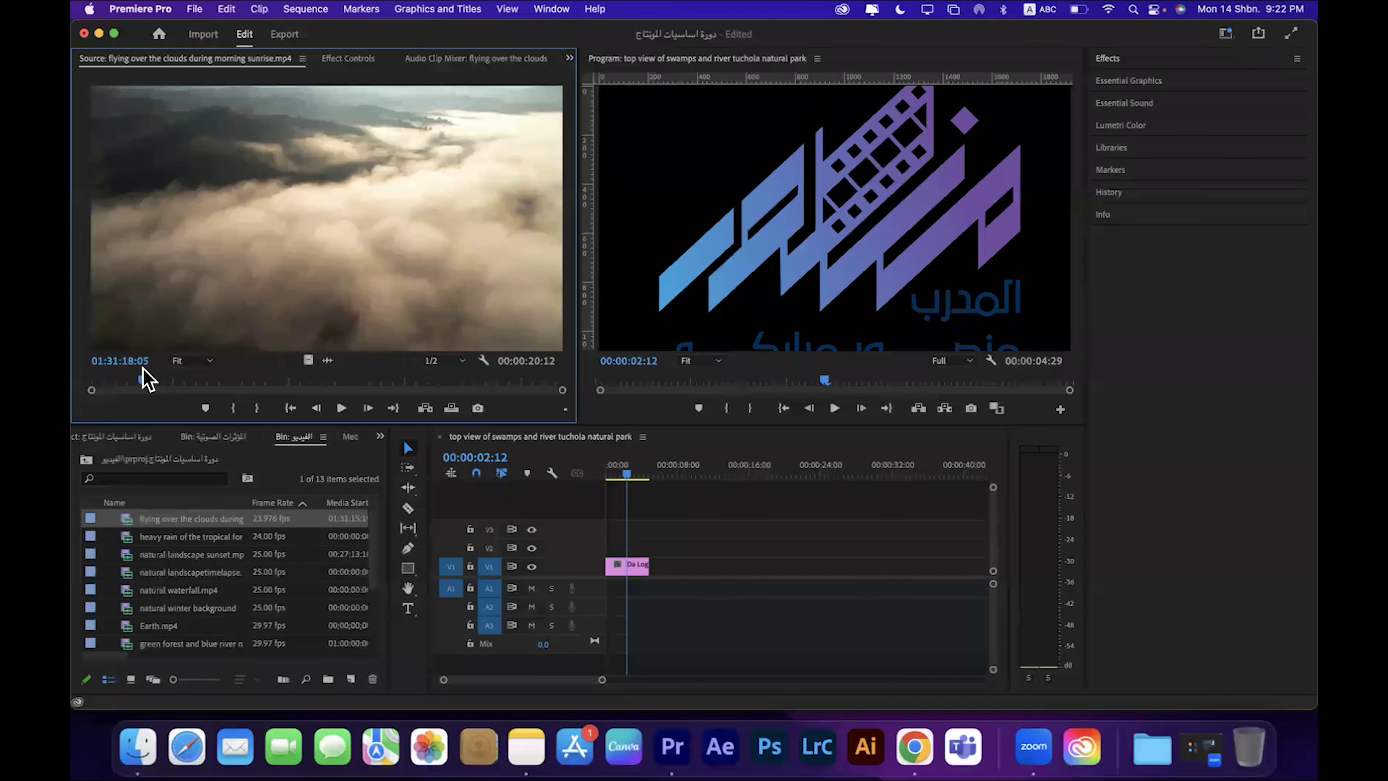
# Step: Step backward frame by frame through the flying over the clouds clip toward its beginning
pyautogui.press('Left')
pyautogui.press('Left')
pyautogui.press('Left')
pyautogui.press('Left')
pyautogui.press('Left')
pyautogui.press('Left')
pyautogui.press('Left')
pyautogui.press('Left')
pyautogui.press('Left')
pyautogui.press('Left')
pyautogui.press('Left')
pyautogui.press('Left')
pyautogui.press('Left')
pyautogui.press('Left')
pyautogui.press('Left')
pyautogui.press('Left')
pyautogui.press('Left')
pyautogui.press('Left')
pyautogui.press('Left')
pyautogui.press('Left')
pyautogui.press('Left')
pyautogui.press('Left')
pyautogui.press('Left')
pyautogui.press('Left')
pyautogui.press('Left')
pyautogui.press('Left')
pyautogui.press('Left')
pyautogui.press('Left')
pyautogui.press('Left')
pyautogui.press('Left')
pyautogui.press('Left')
pyautogui.press('Left')
pyautogui.press('Left')
pyautogui.press('Left')
pyautogui.press('Left')
pyautogui.press('Left')
pyautogui.press('Left')
pyautogui.press('Left')
pyautogui.press('Left')
pyautogui.press('Left')
# Step: Scrub the flying over the clouds clip to its end in the Source monitor and return the playhead to its start
pyautogui.moveTo(308, 360); pyautogui.dragTo(216, 407)
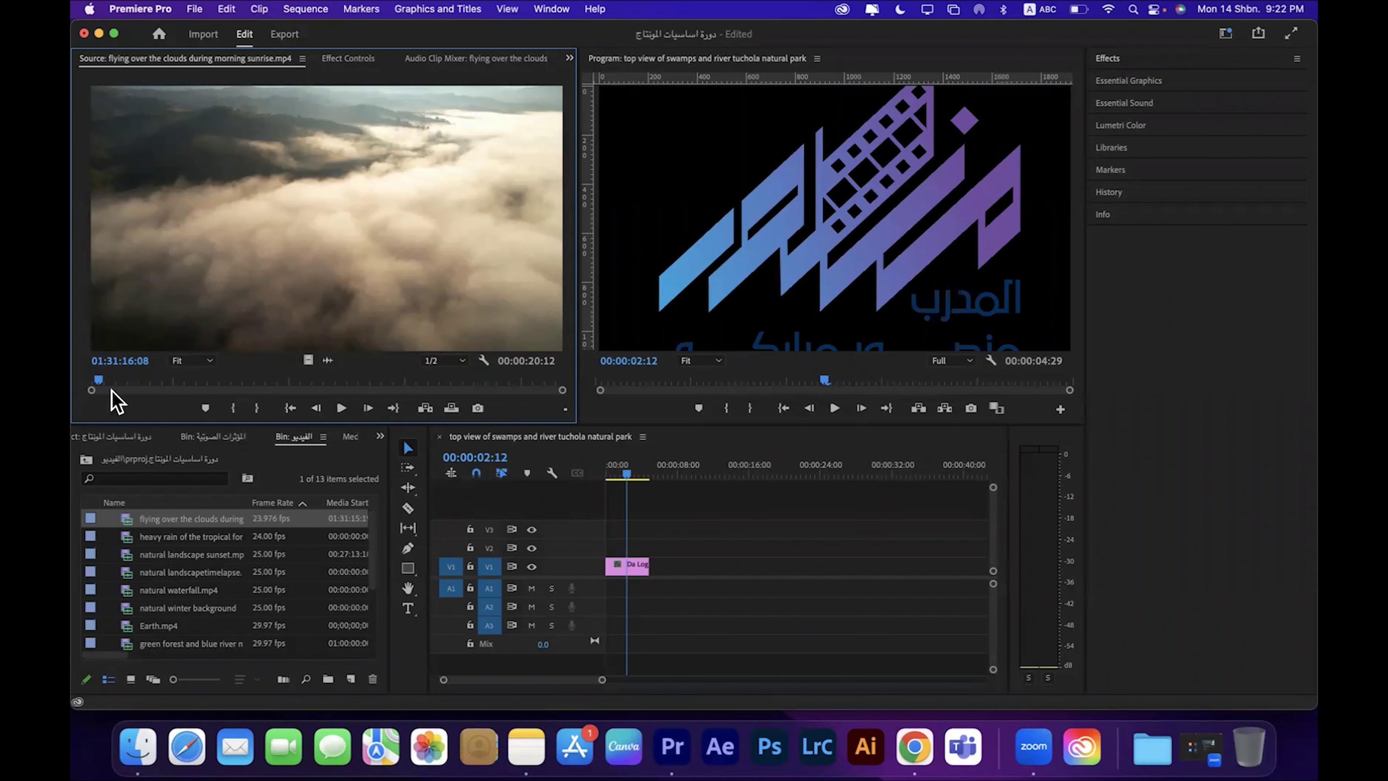
pyautogui.moveTo(99, 382); pyautogui.dragTo(581, 403)
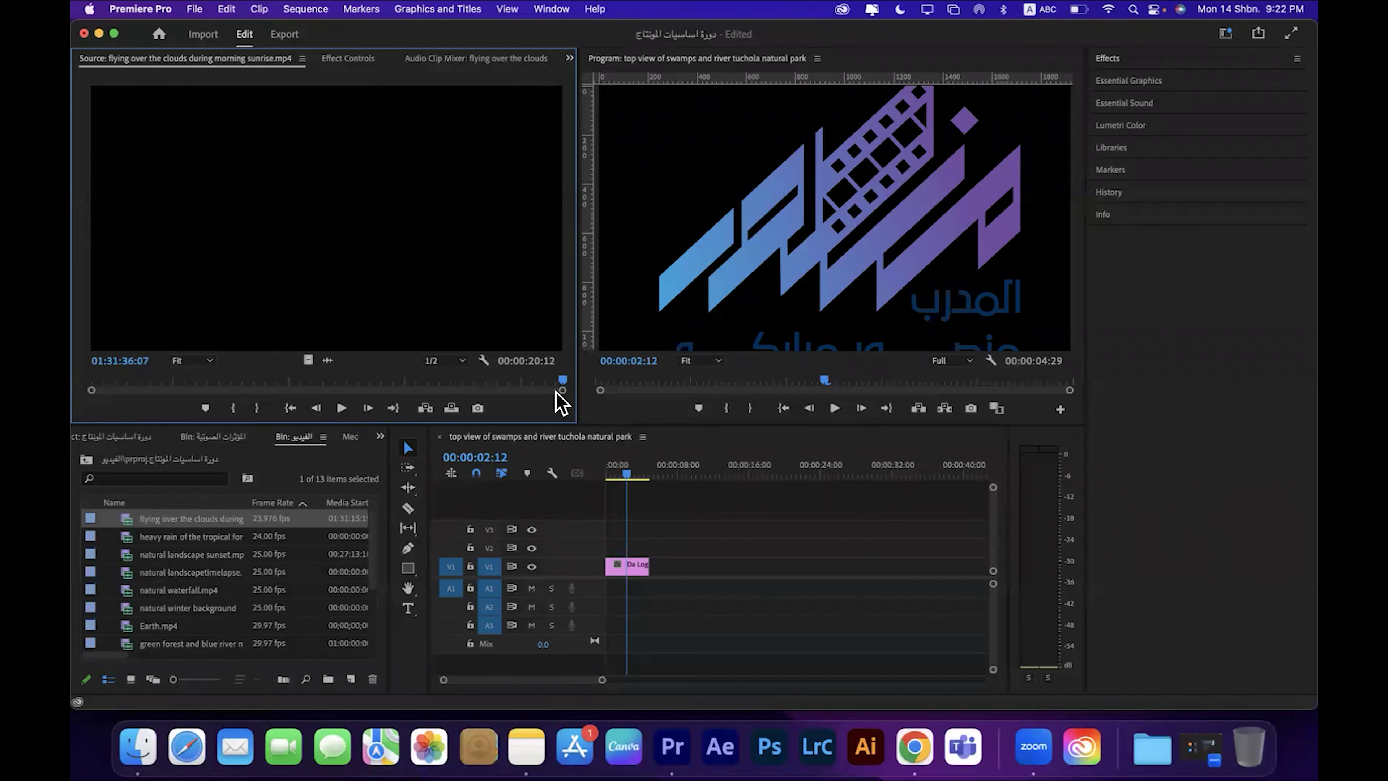
pyautogui.moveTo(566, 389); pyautogui.dragTo(89, 383)
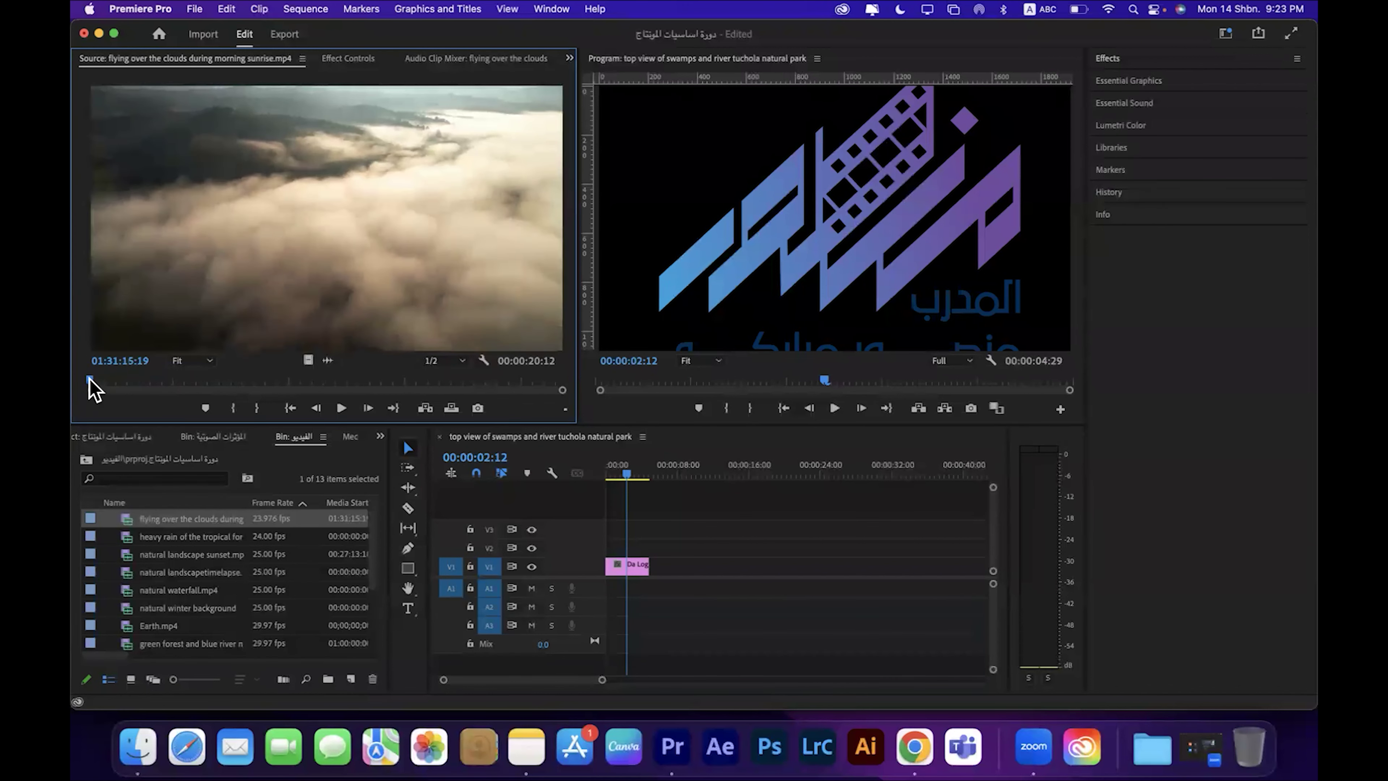
# Step: Mark the flying over the clouds clip's In point at 01:31:20:05 and Out point at 01:31:29:11 in the Source monitor
pyautogui.click(340, 408)
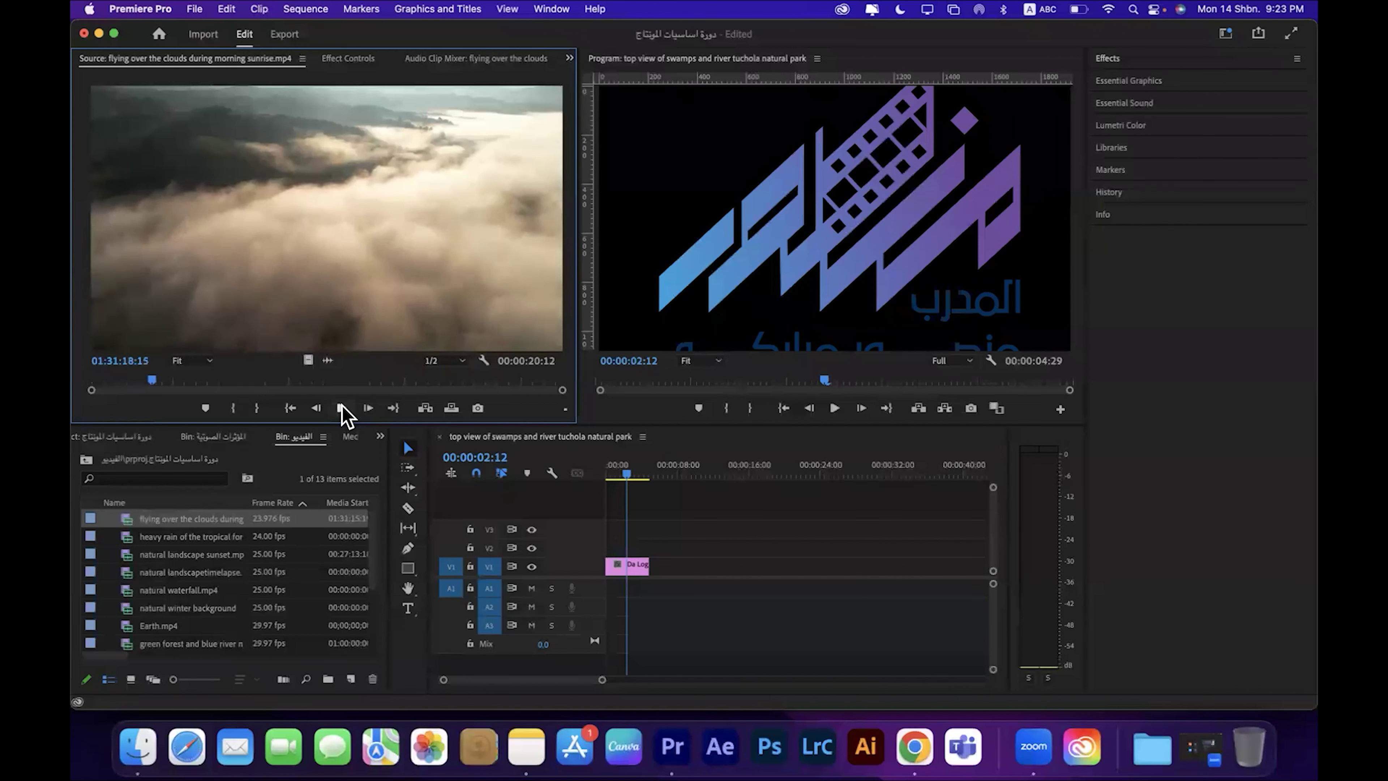
pyautogui.click(342, 408)
pyautogui.moveTo(163, 382); pyautogui.dragTo(182, 383)
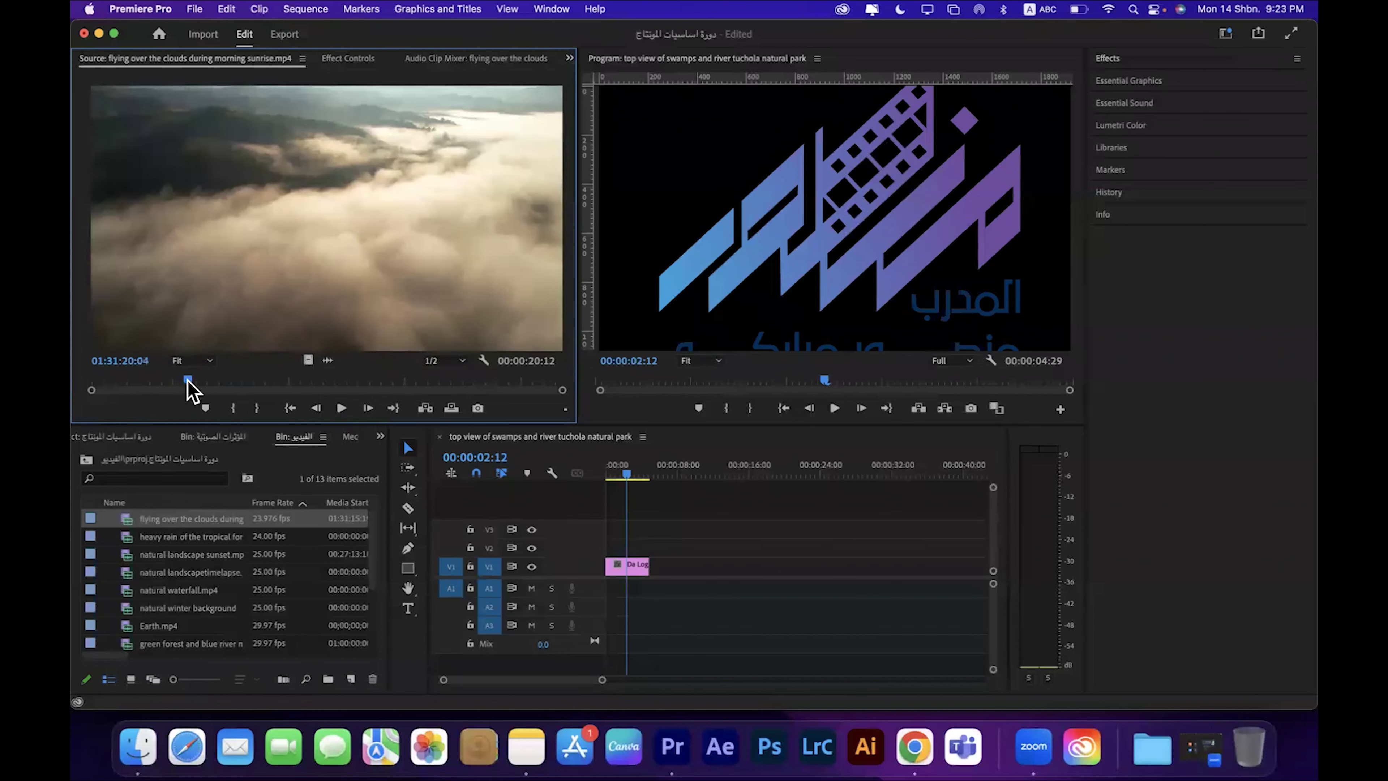
pyautogui.click(187, 383)
pyautogui.click(234, 408)
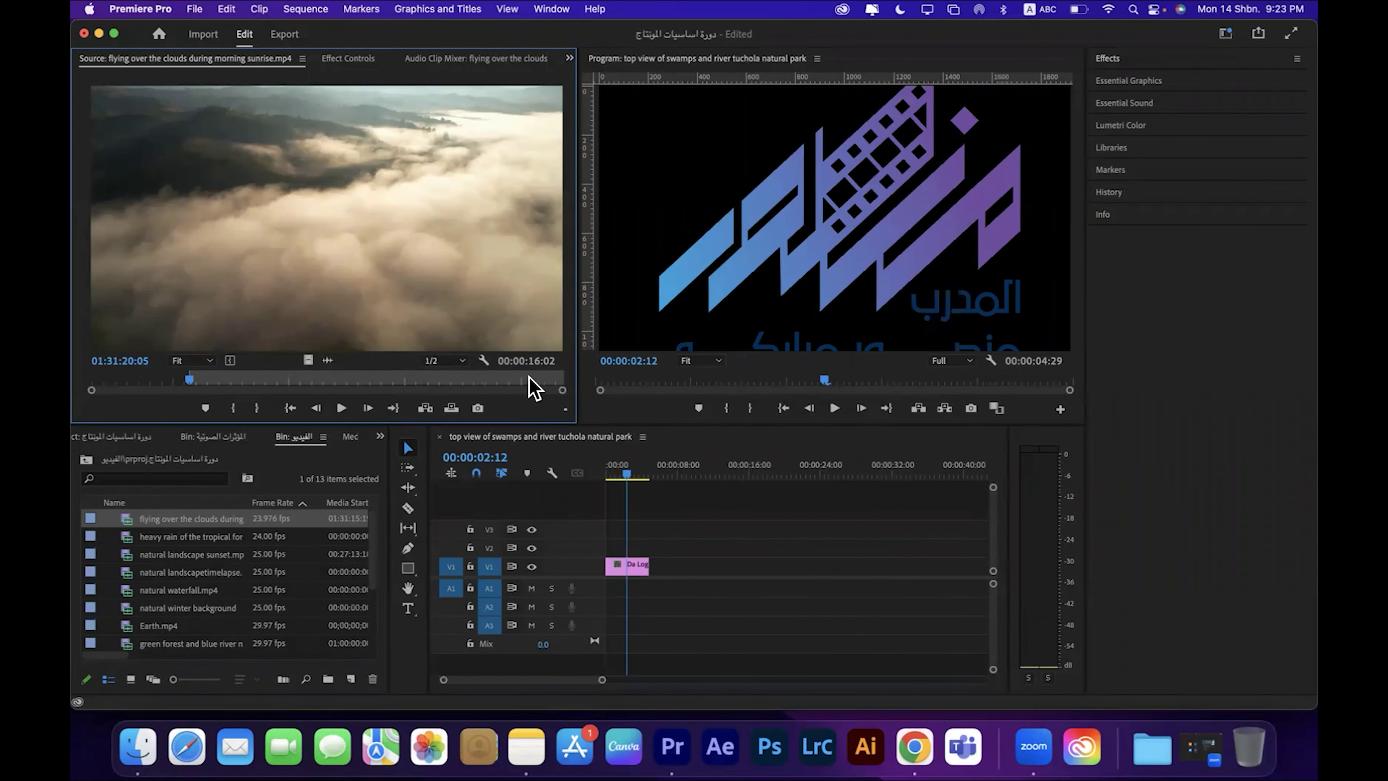
pyautogui.moveTo(187, 381); pyautogui.dragTo(400, 382)
pyautogui.click(259, 407)
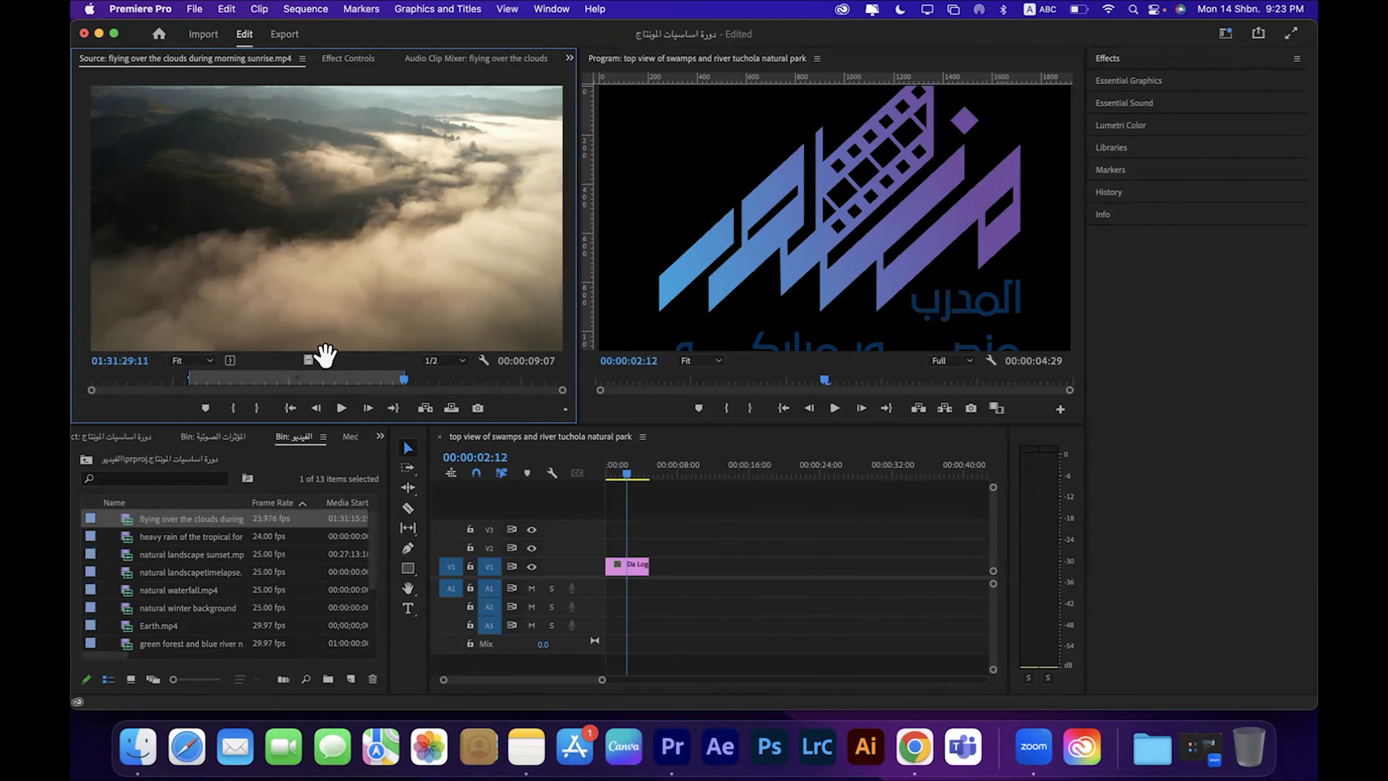
# Step: Place only the marked range's audio at the start of track A1, and undo the placement
pyautogui.moveTo(331, 358); pyautogui.dragTo(608, 586)
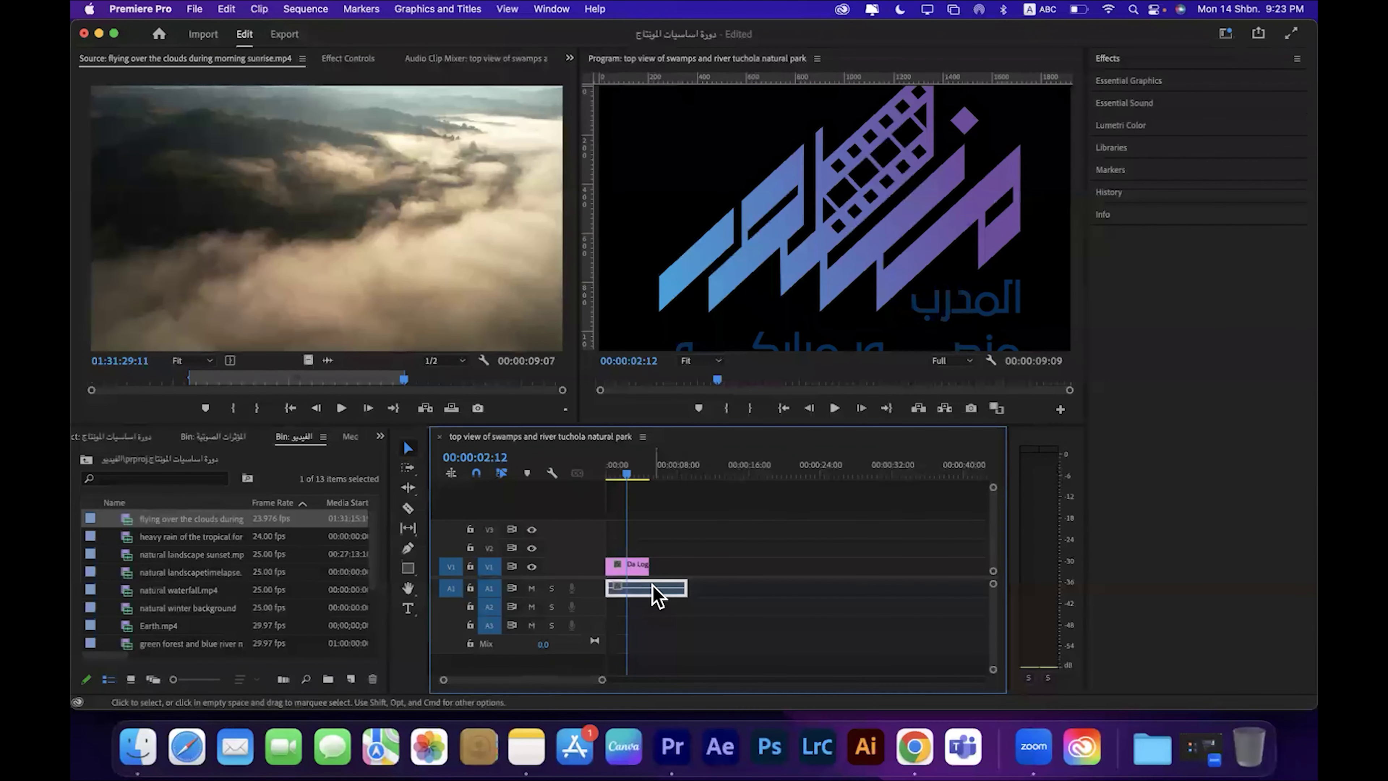
pyautogui.press('super+z')
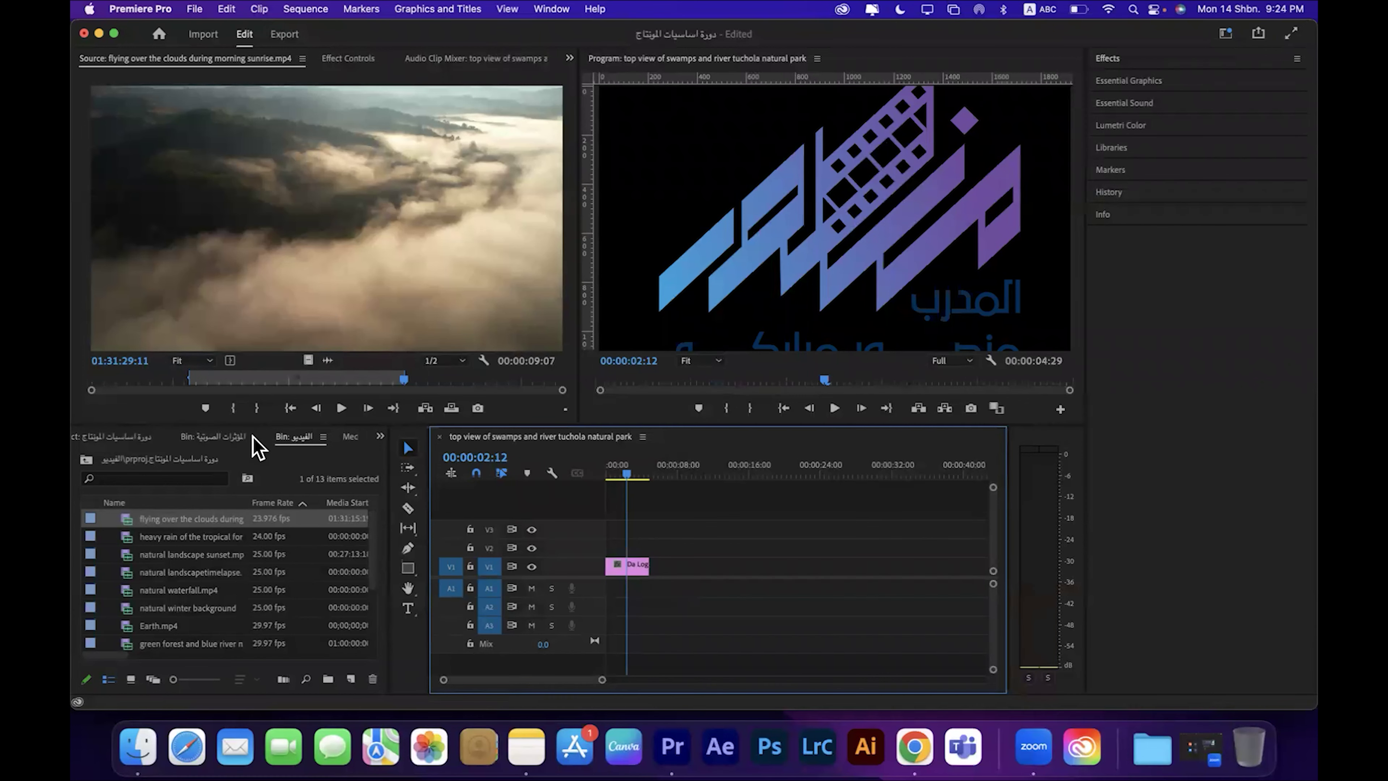
# Step: Place only the marked range's video on V1 after the logo clip, leaving a gap, and scrub the sequence to 00:00:09:12
pyautogui.moveTo(307, 359); pyautogui.dragTo(666, 573)
pyautogui.click(655, 471)
pyautogui.moveTo(660, 471); pyautogui.dragTo(690, 471)
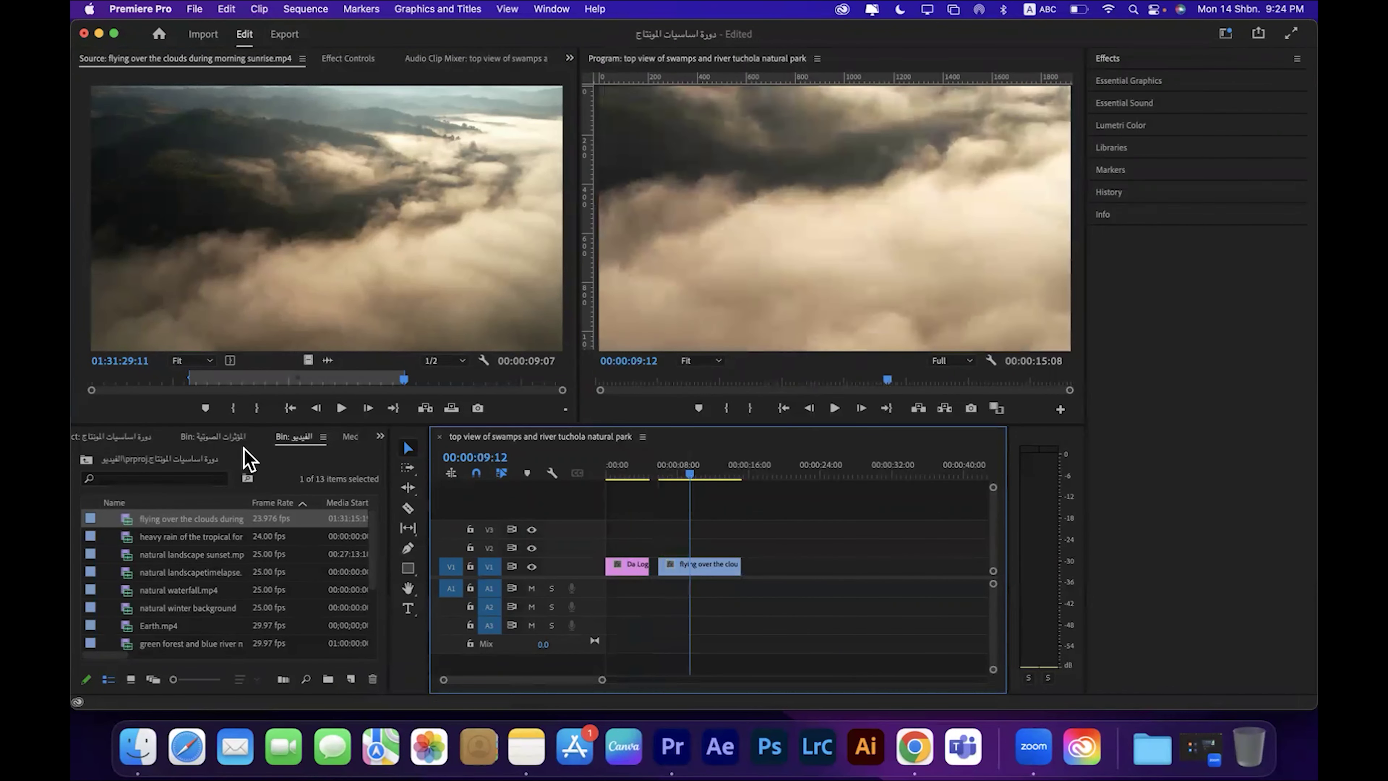
# Step: Add the marked clip with its audio from the bin on V2 above the existing clouds clip, and undo it
pyautogui.moveTo(145, 522); pyautogui.dragTo(659, 552)
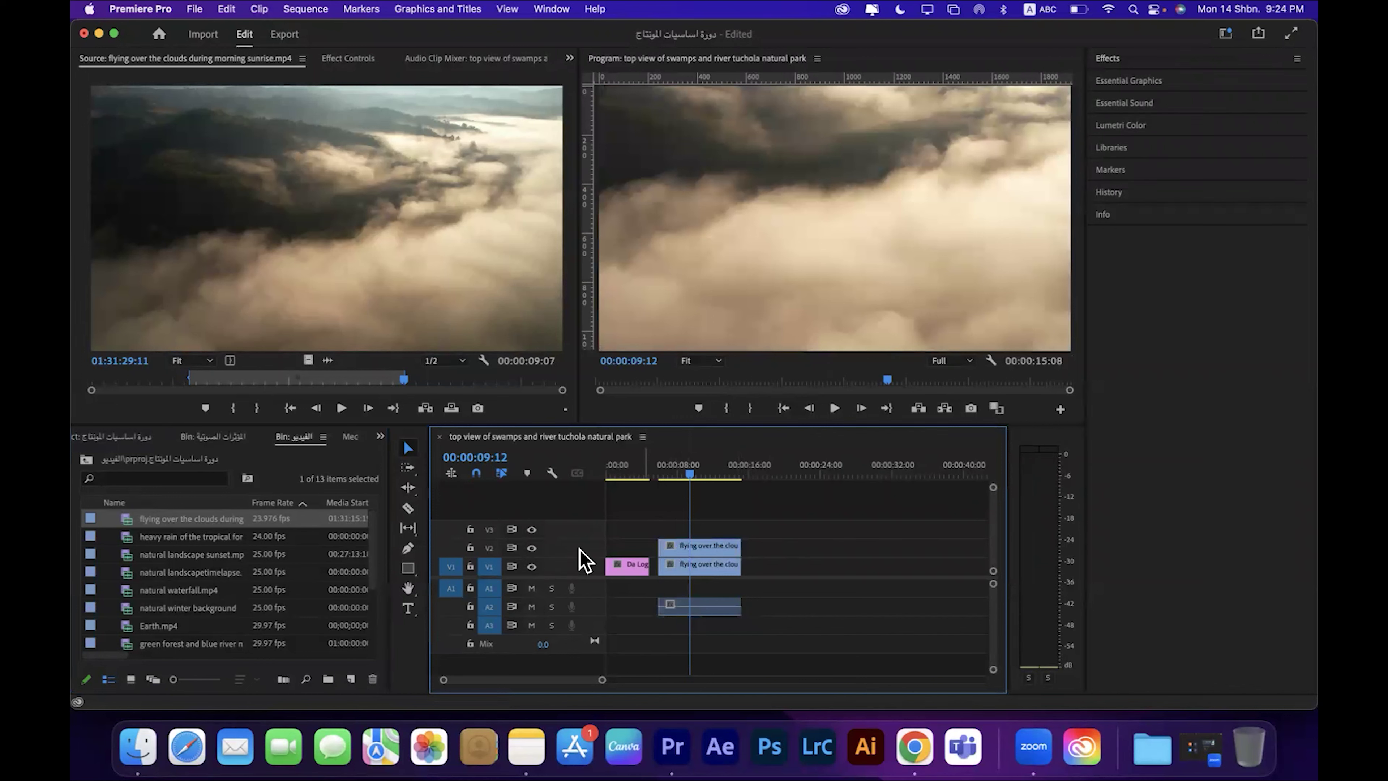
pyautogui.press('super+z')
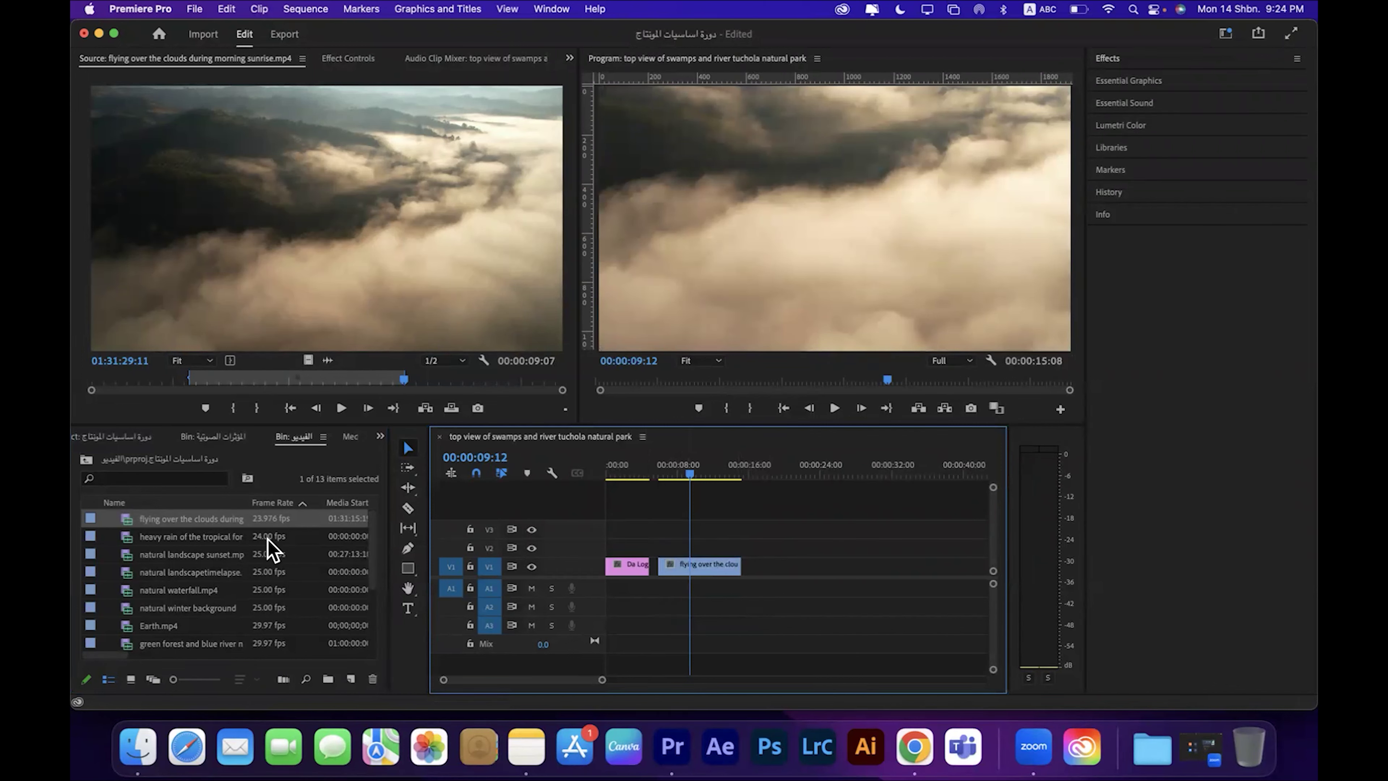
# Step: Extend the In and Out points of the flying over the clouds clip to cover its full length in the Source monitor
pyautogui.click(129, 535)
pyautogui.click(122, 521)
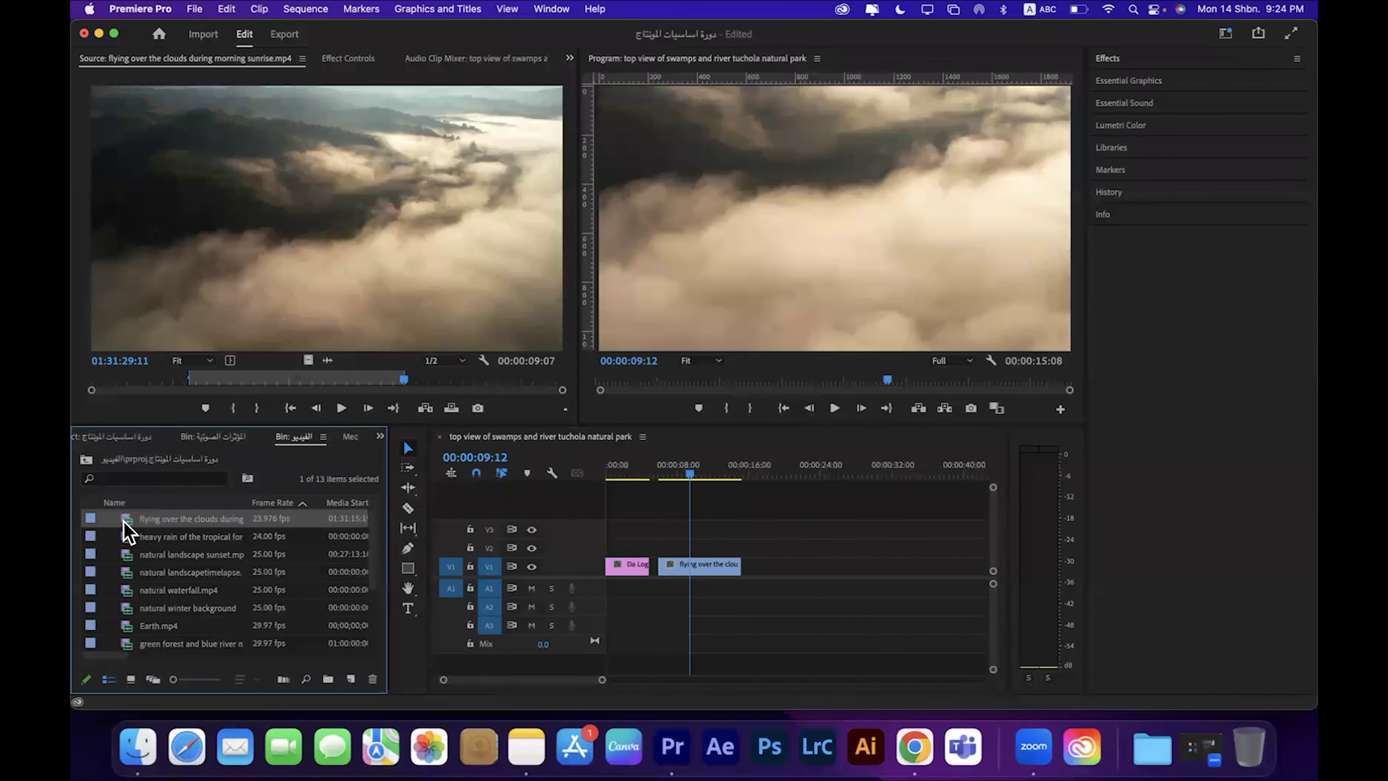
pyautogui.moveTo(188, 378); pyautogui.dragTo(84, 378)
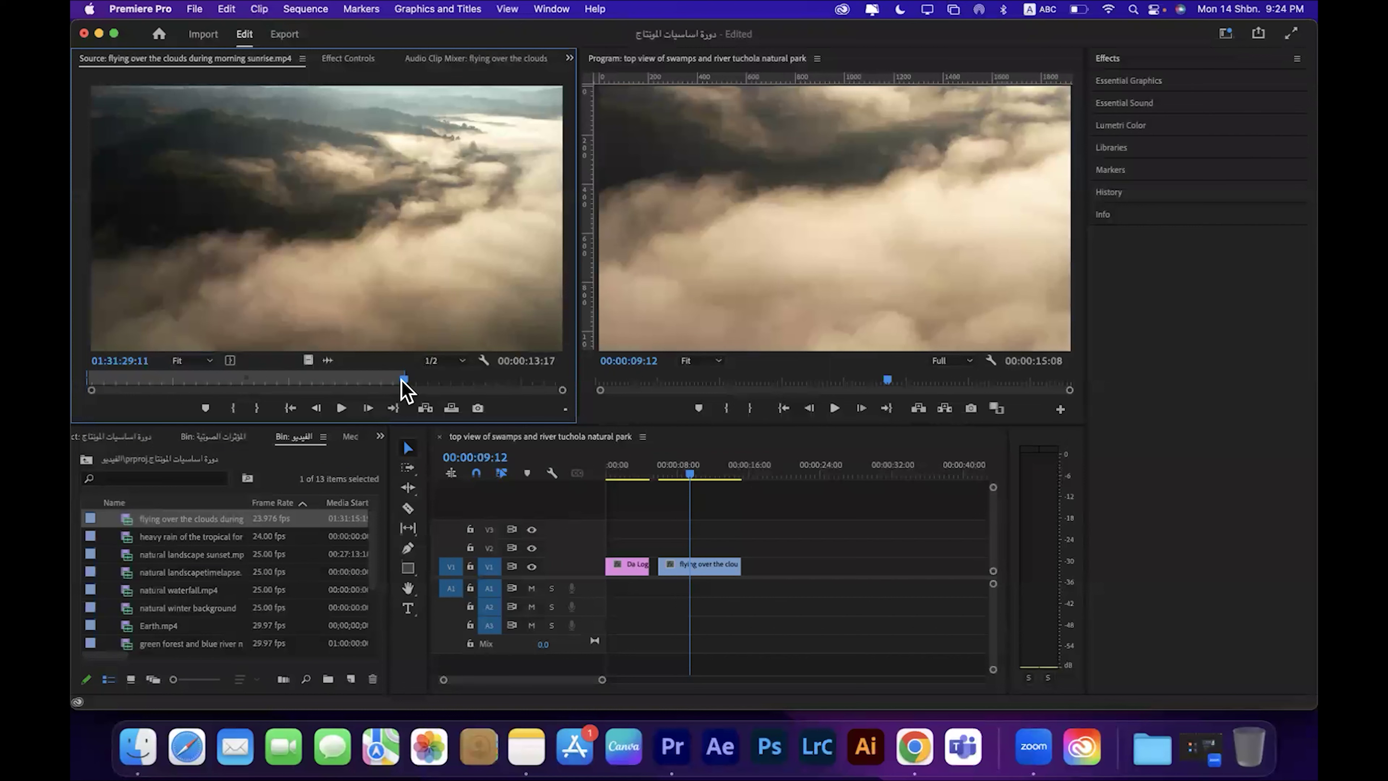
pyautogui.moveTo(404, 378); pyautogui.dragTo(574, 383)
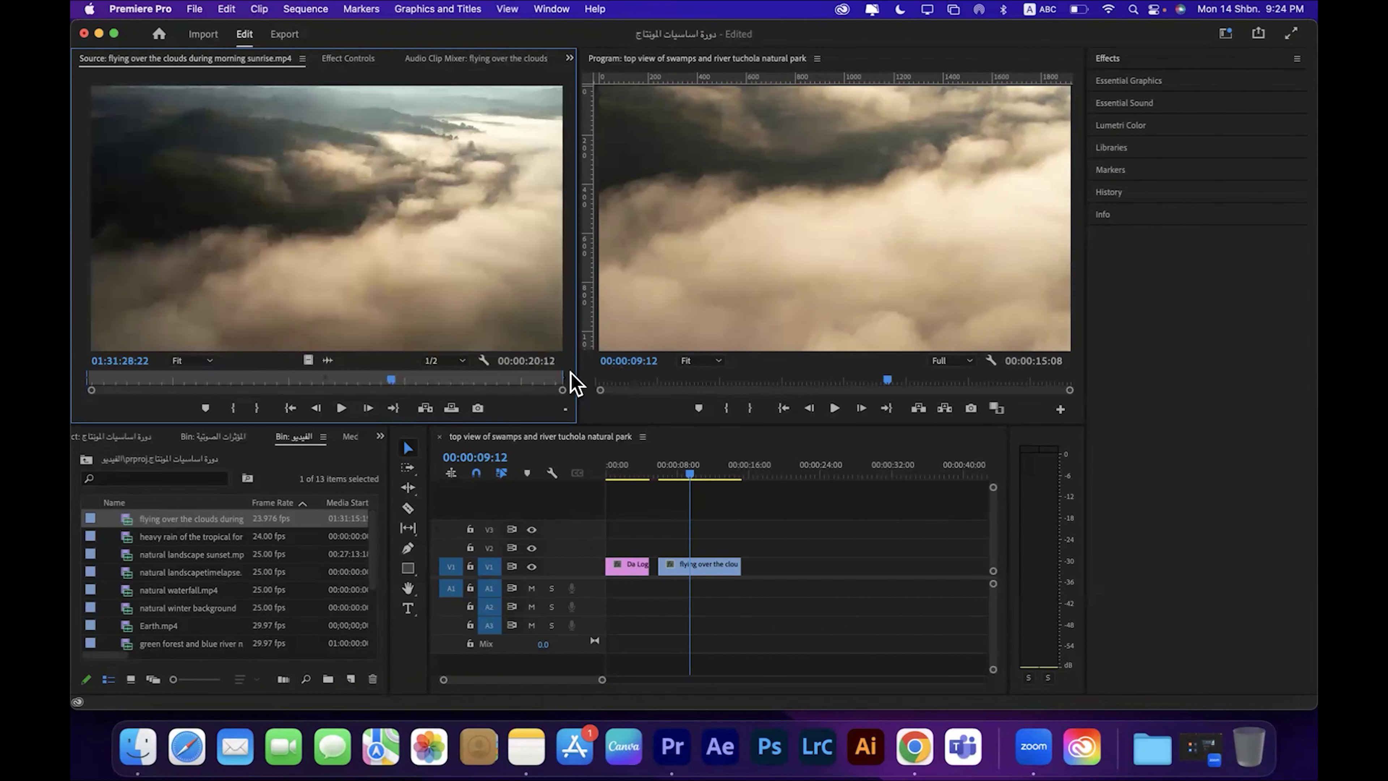
# Step: Place the full-length clouds clip's video on V2 above the trimmed clip, and delete it from the track
pyautogui.moveTo(309, 359); pyautogui.dragTo(660, 550)
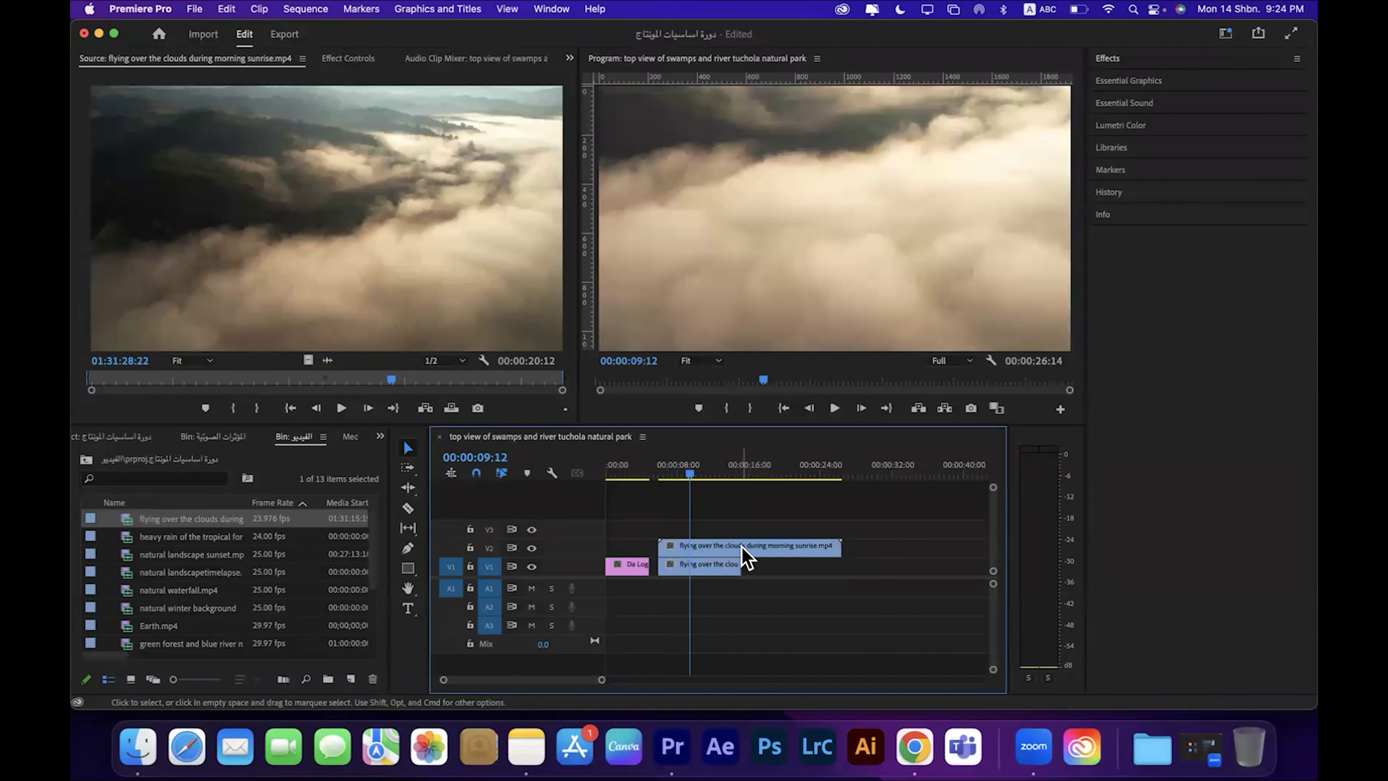
pyautogui.click(729, 550)
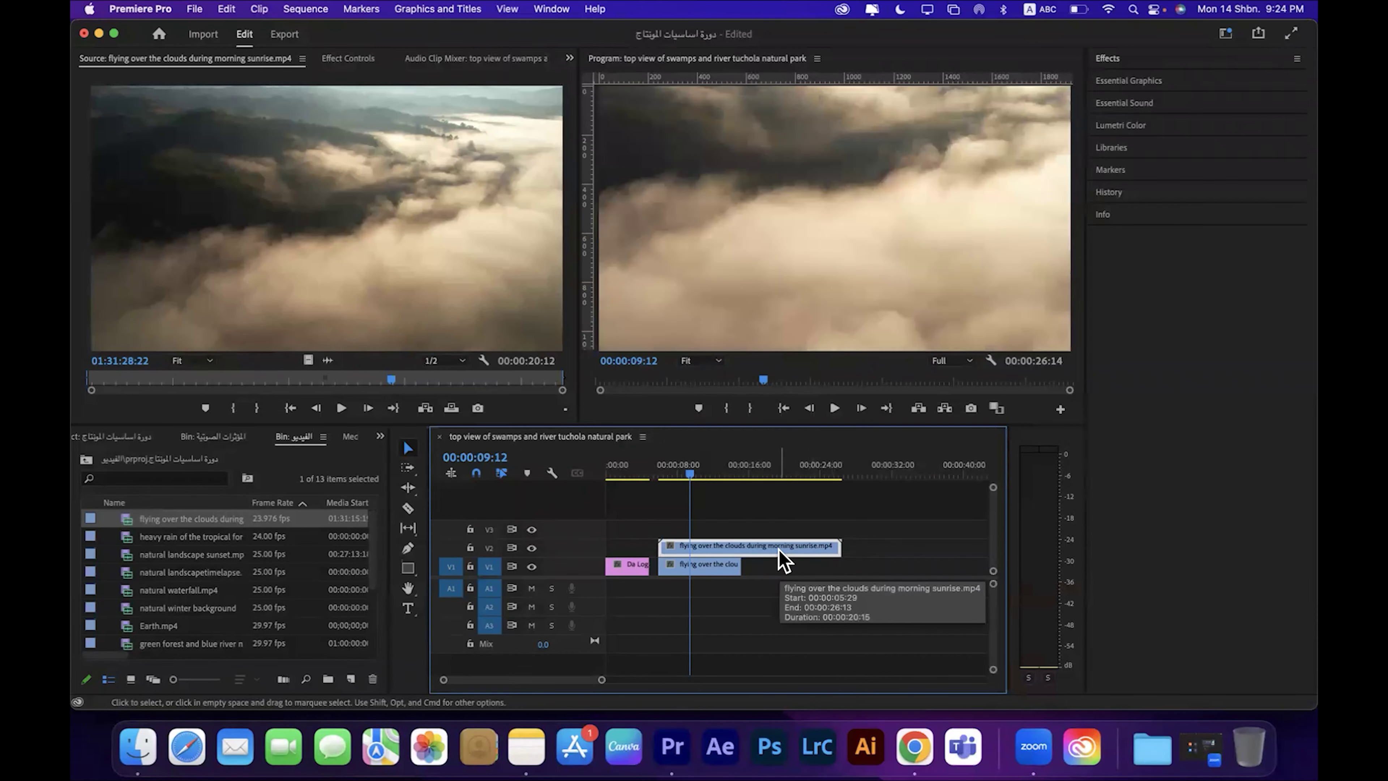
pyautogui.press('Delete')
# Step: Compare the clouds clip's framing in the sequence at 00:00:08:07 with the original frame at 01:31:22:22 in the Source monitor
pyautogui.moveTo(693, 481); pyautogui.dragTo(686, 481)
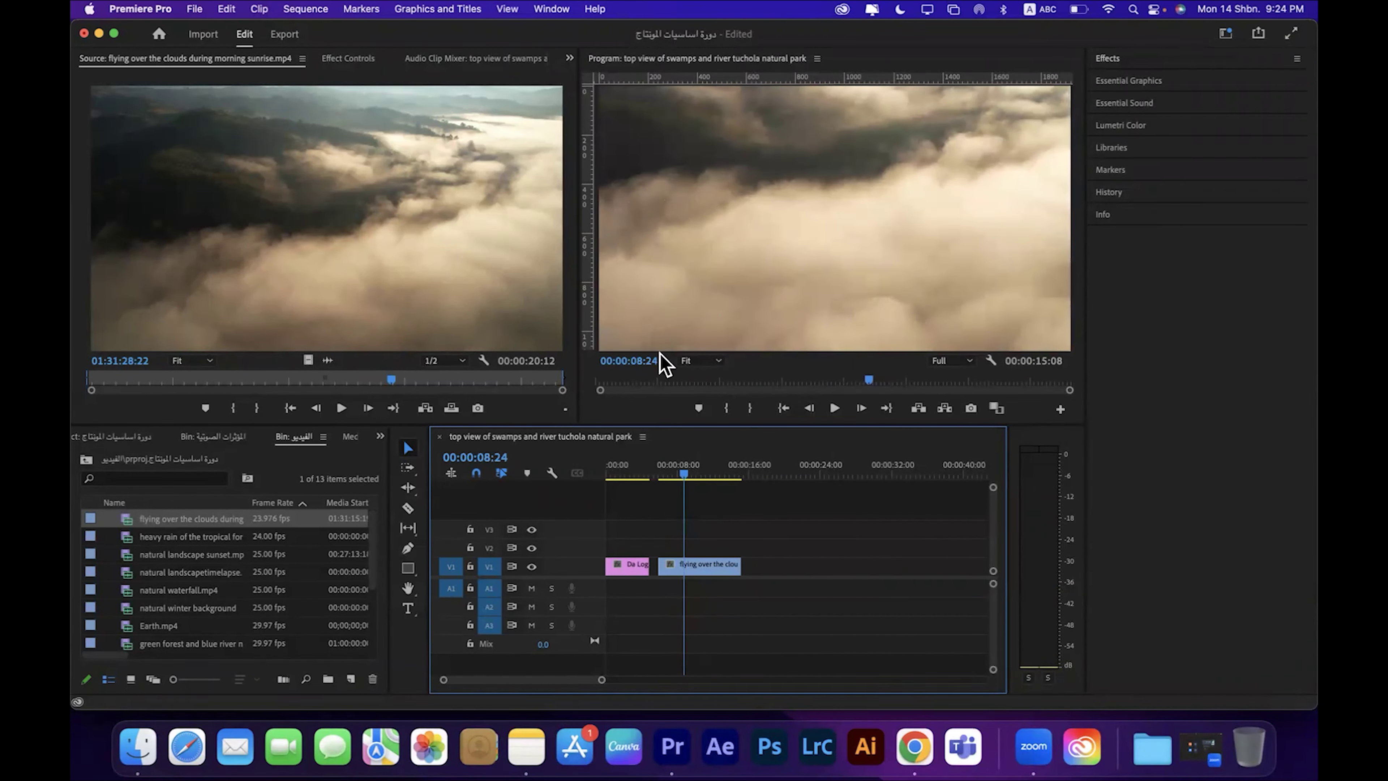
pyautogui.moveTo(677, 479); pyautogui.dragTo(679, 476)
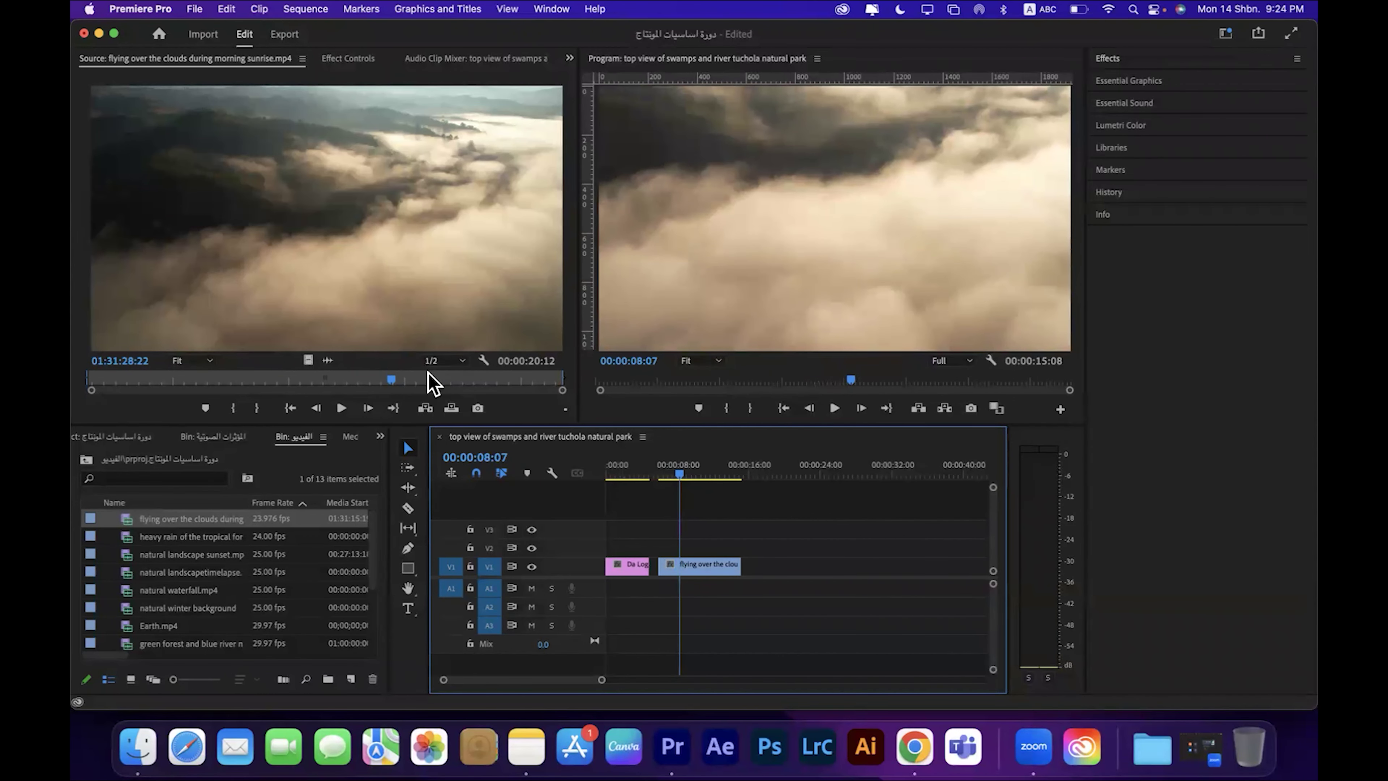
pyautogui.moveTo(362, 387); pyautogui.dragTo(253, 384)
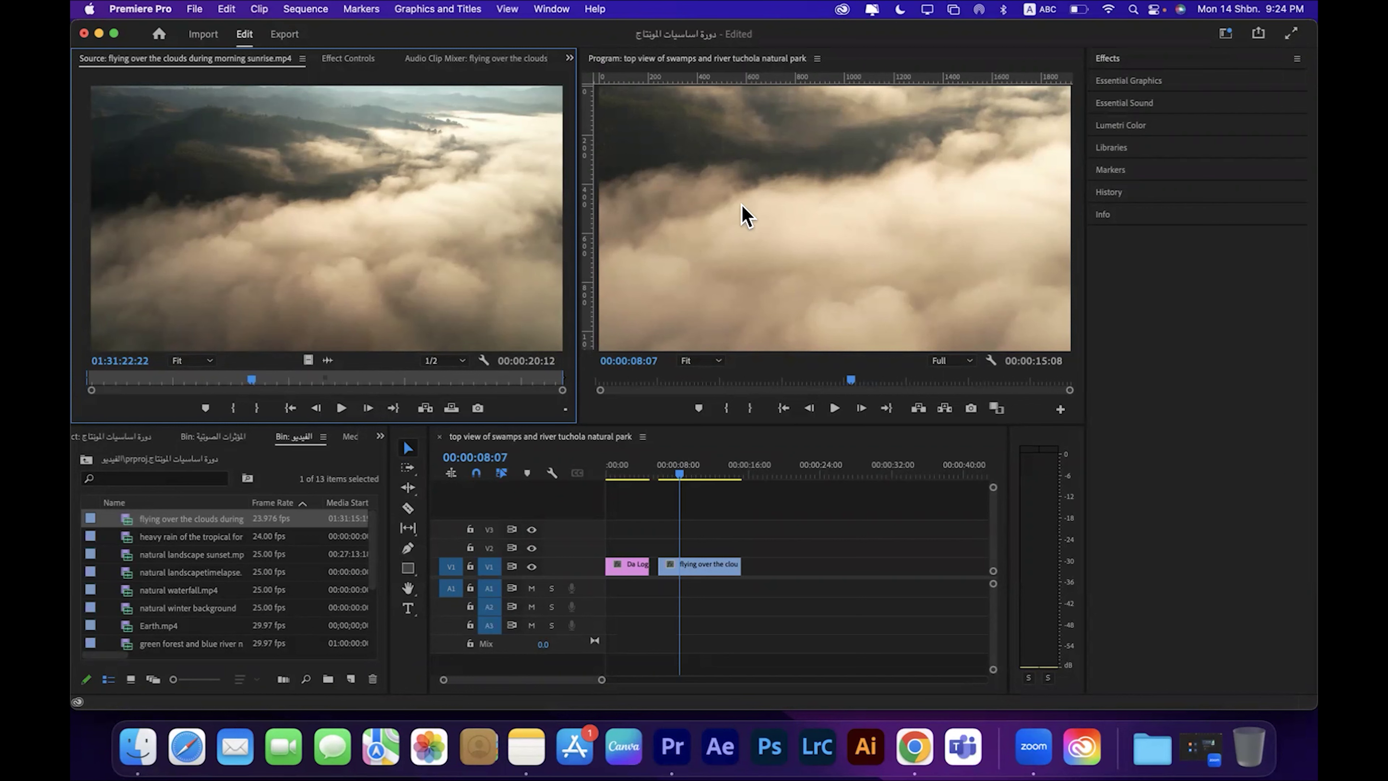
pyautogui.click(716, 210)
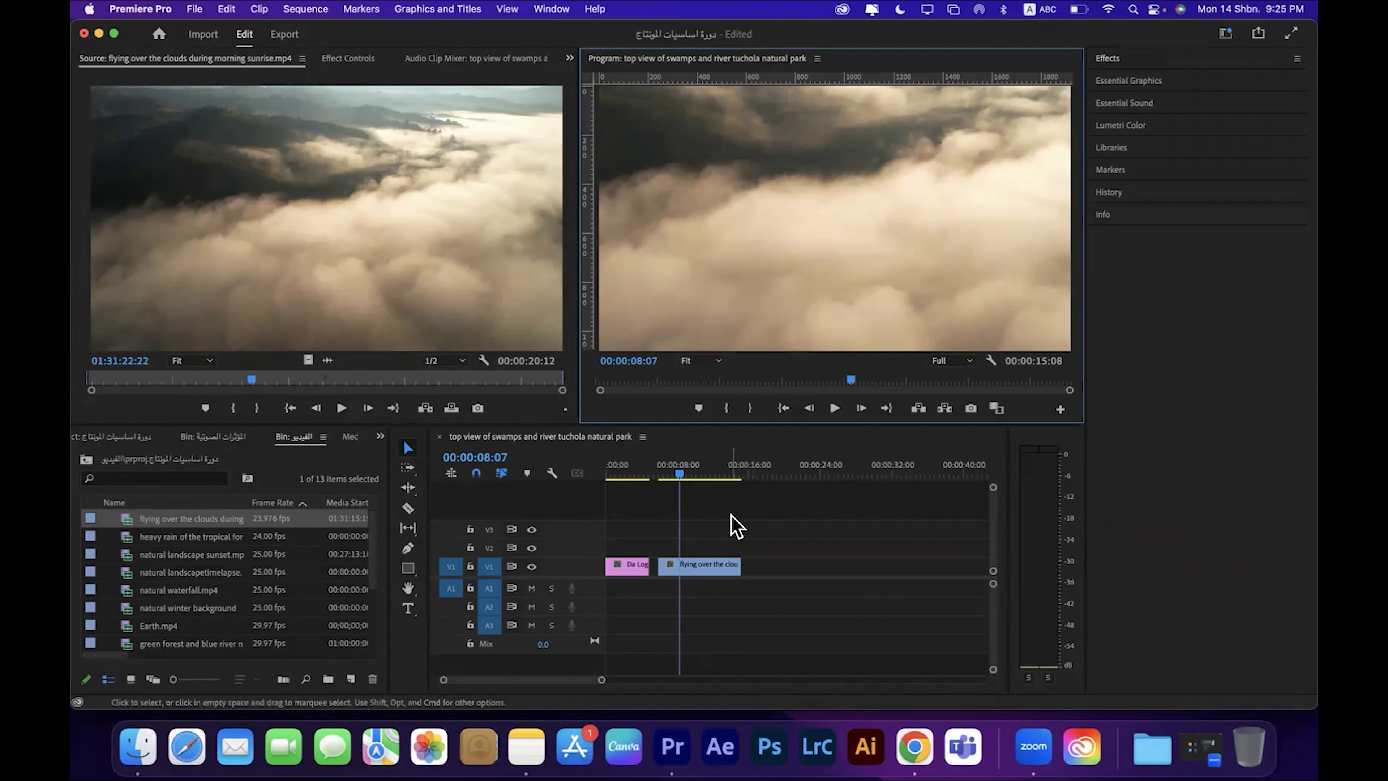
# Step: Apply Scale to Frame Size to the clouds clip on V1 and scrub the sequence to 00:00:08:24 to check its framing
pyautogui.click(708, 569)
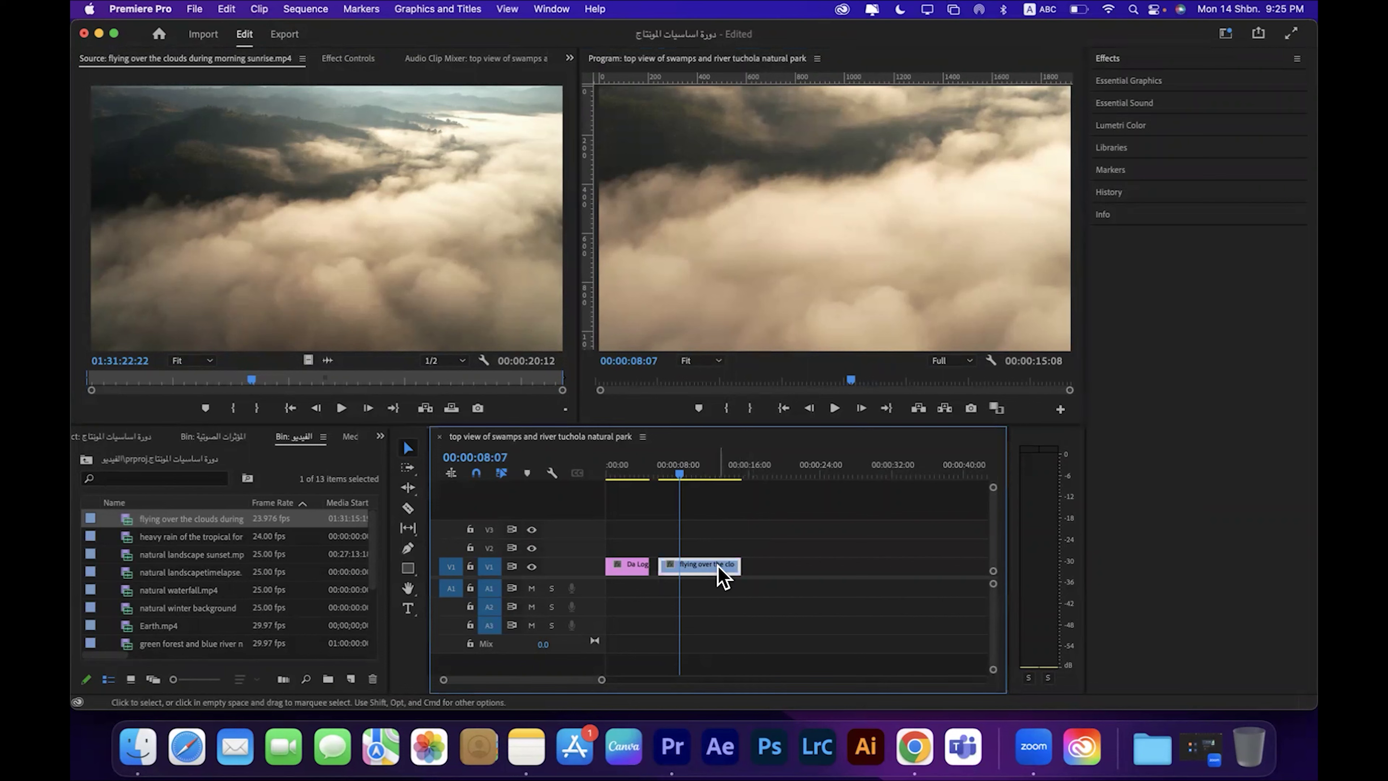
pyautogui.rightClick(724, 576)
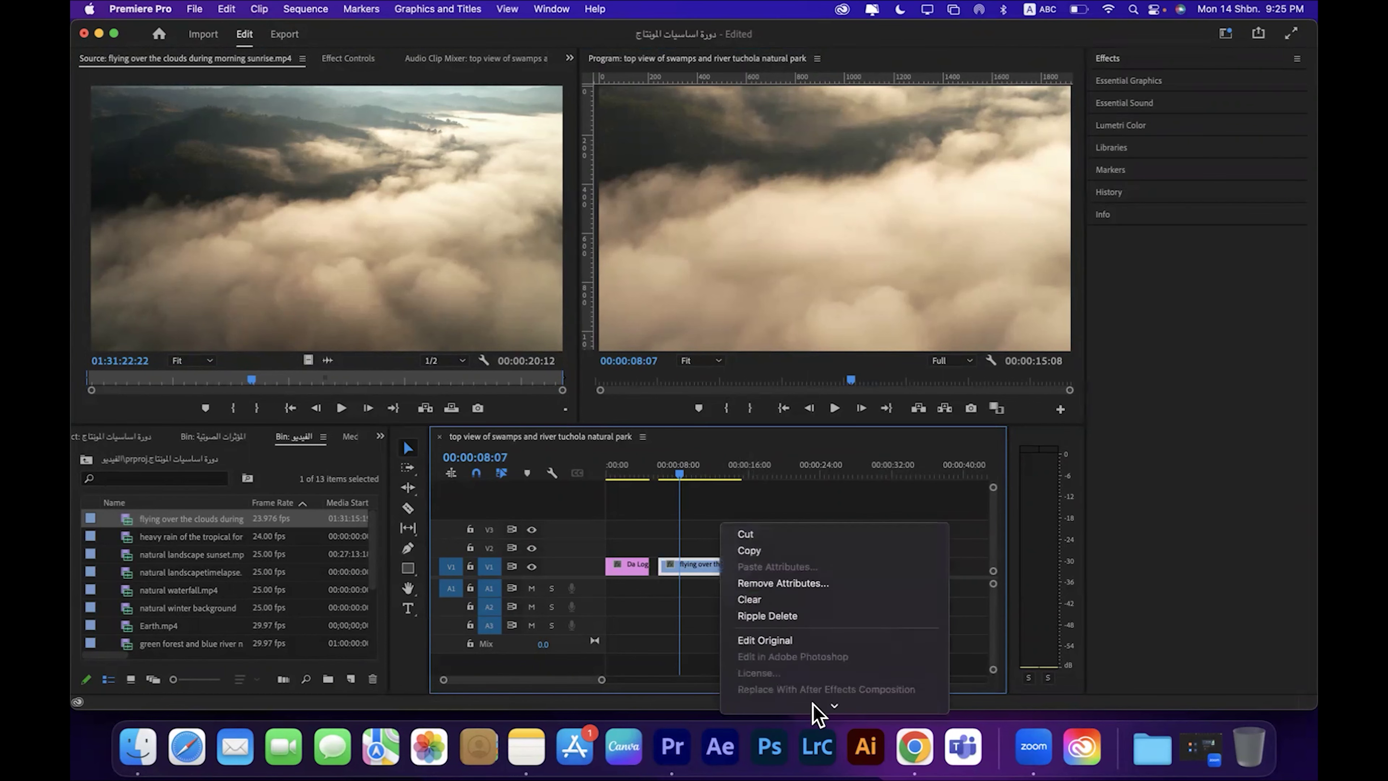
pyautogui.moveTo(813, 705)
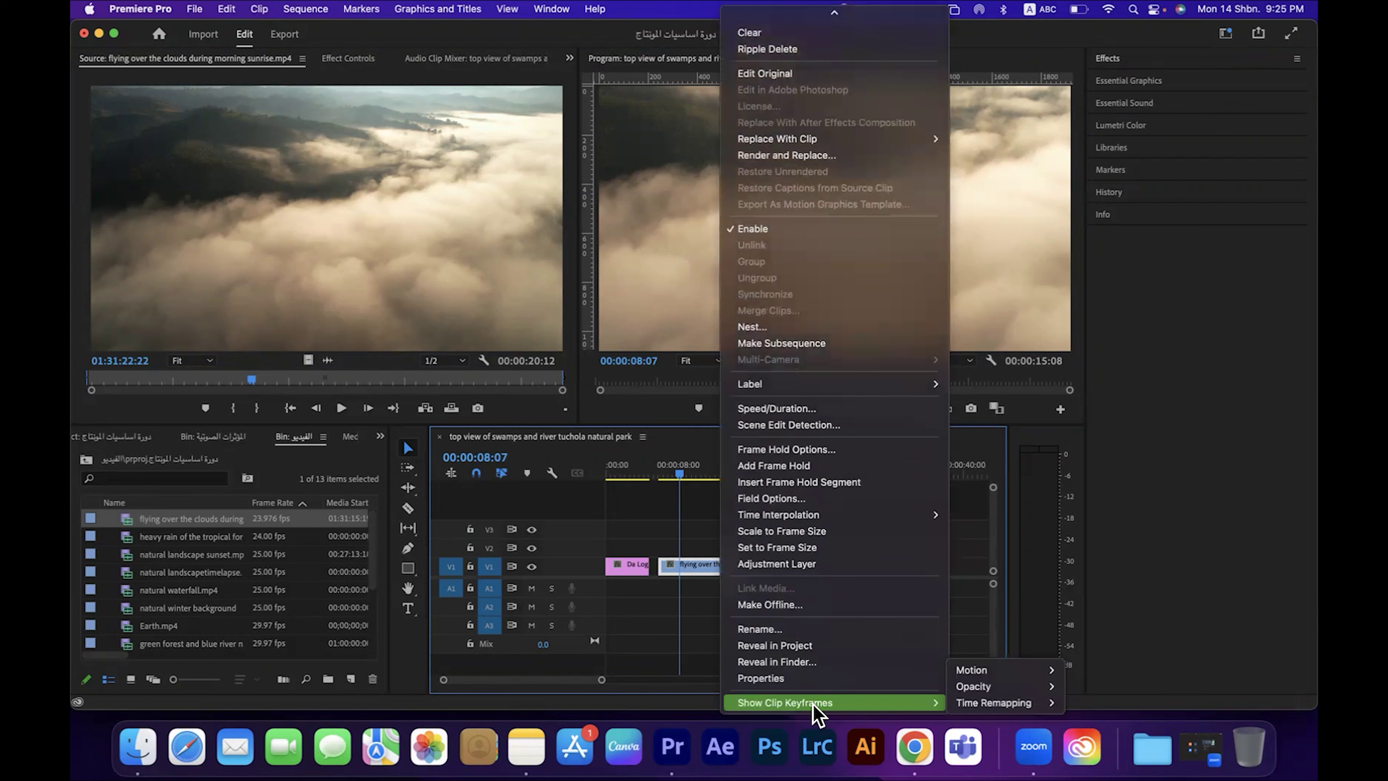
pyautogui.click(797, 534)
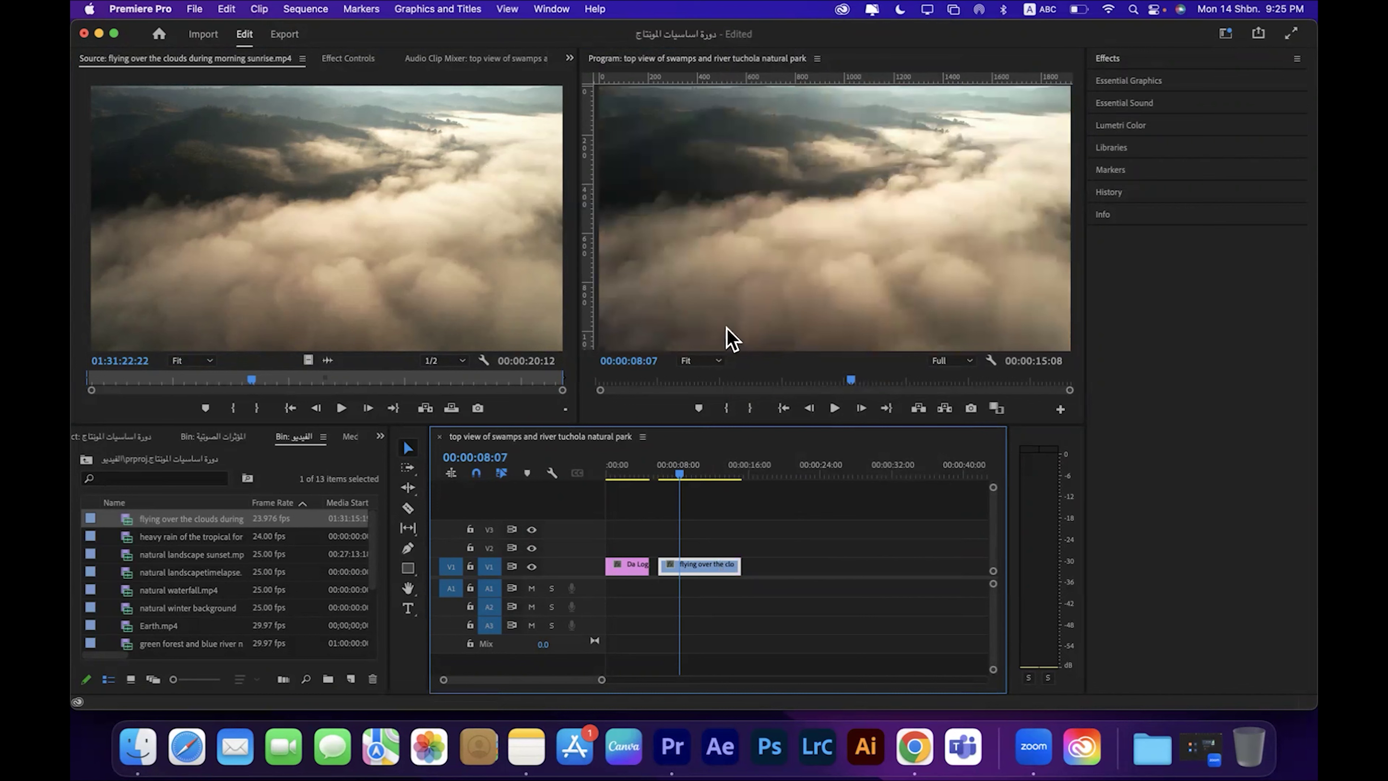
pyautogui.click(665, 474)
pyautogui.click(683, 476)
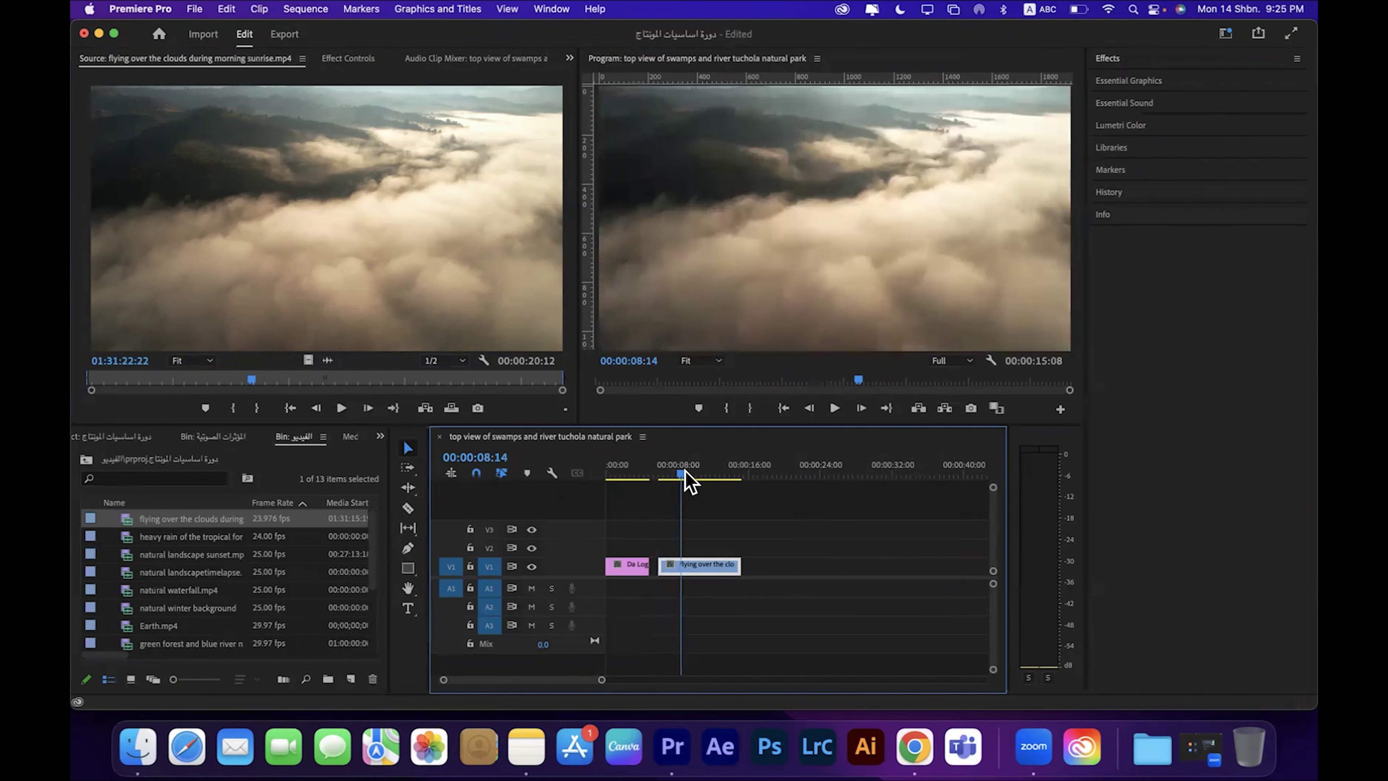
pyautogui.click(186, 553)
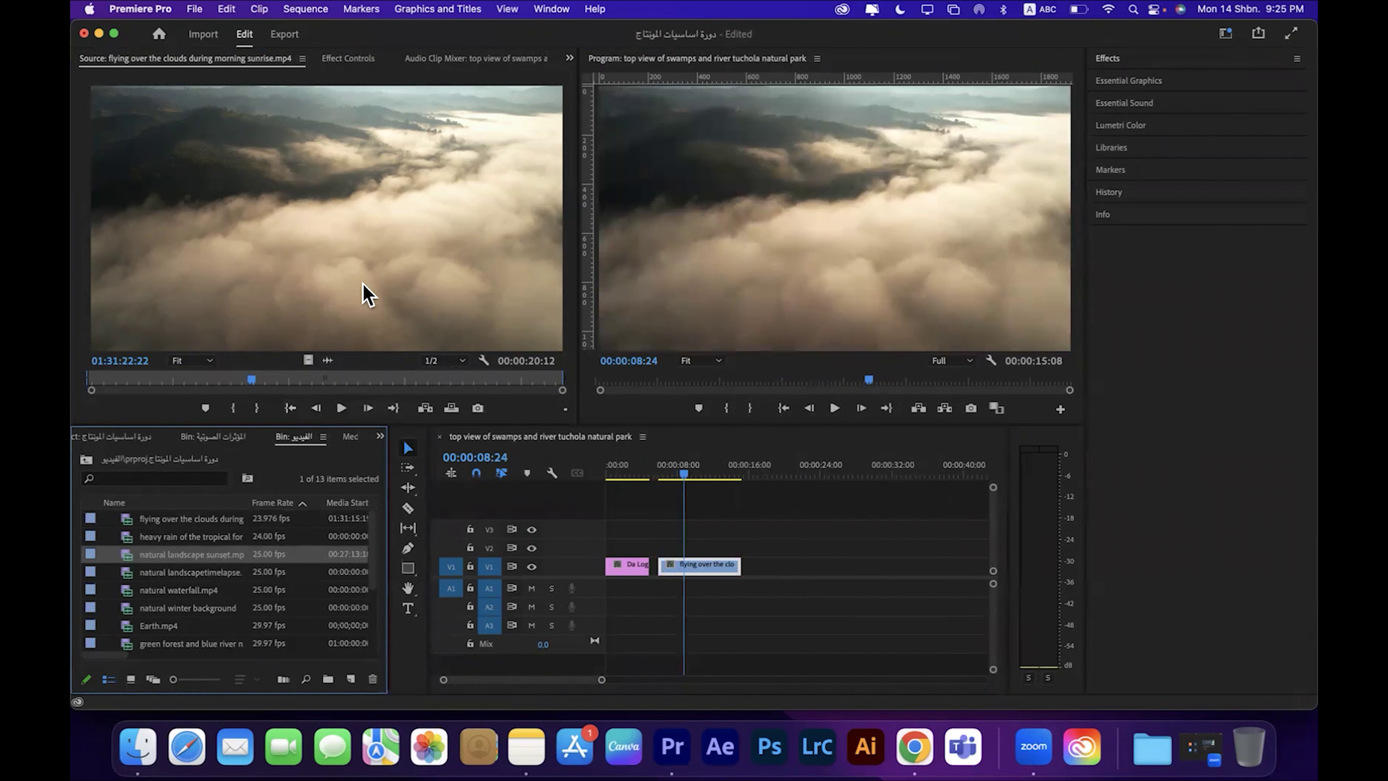
# Step: Start exporting the Source monitor frame at 01:31:22:22 as a still image in JPEG format
pyautogui.click(478, 409)
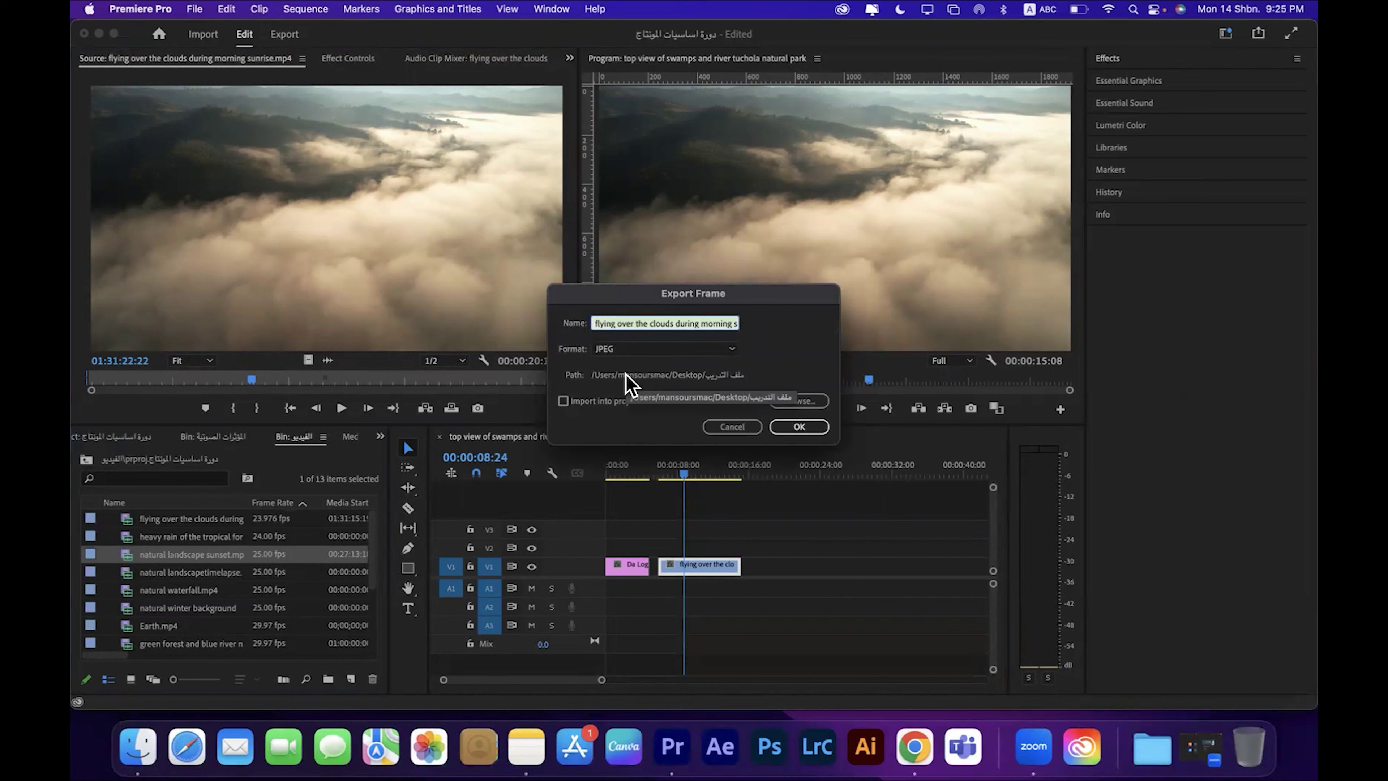
pyautogui.click(688, 348)
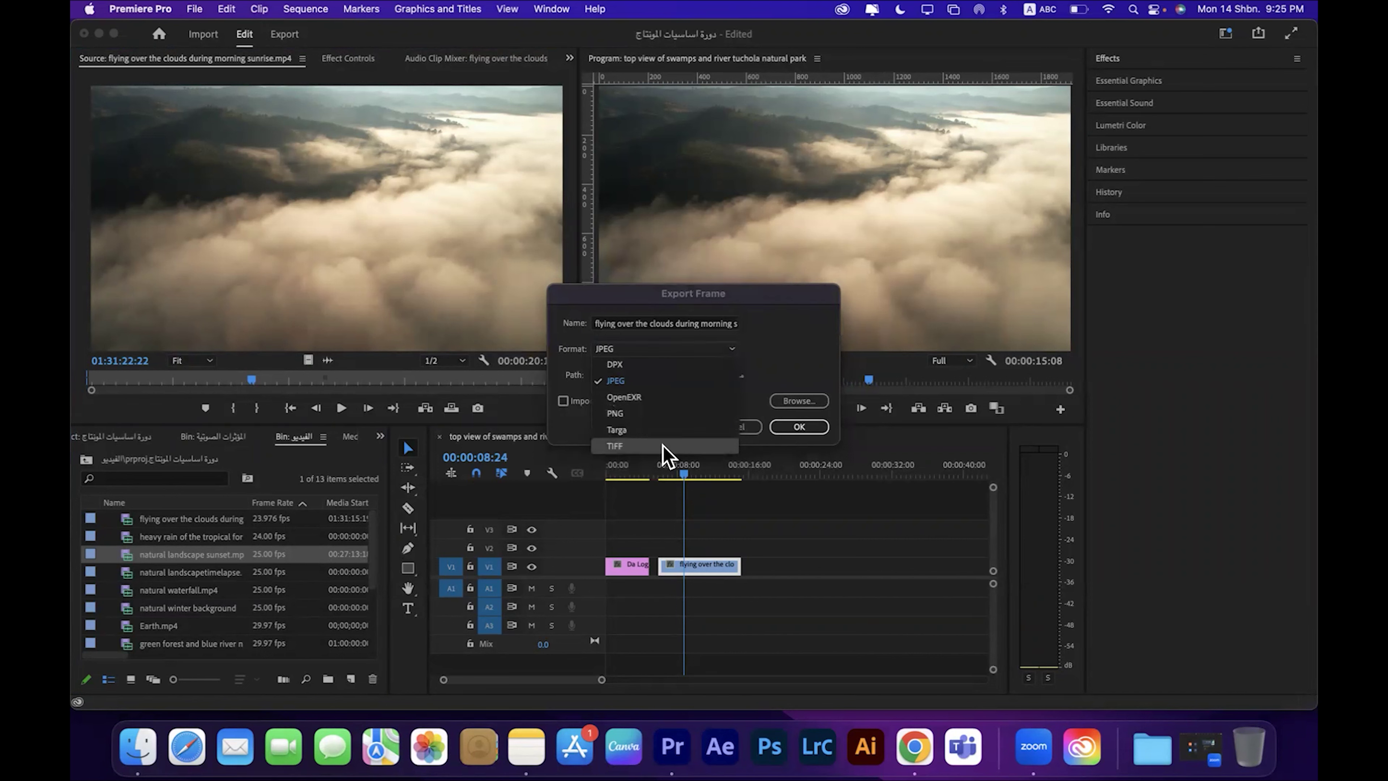
pyautogui.click(678, 381)
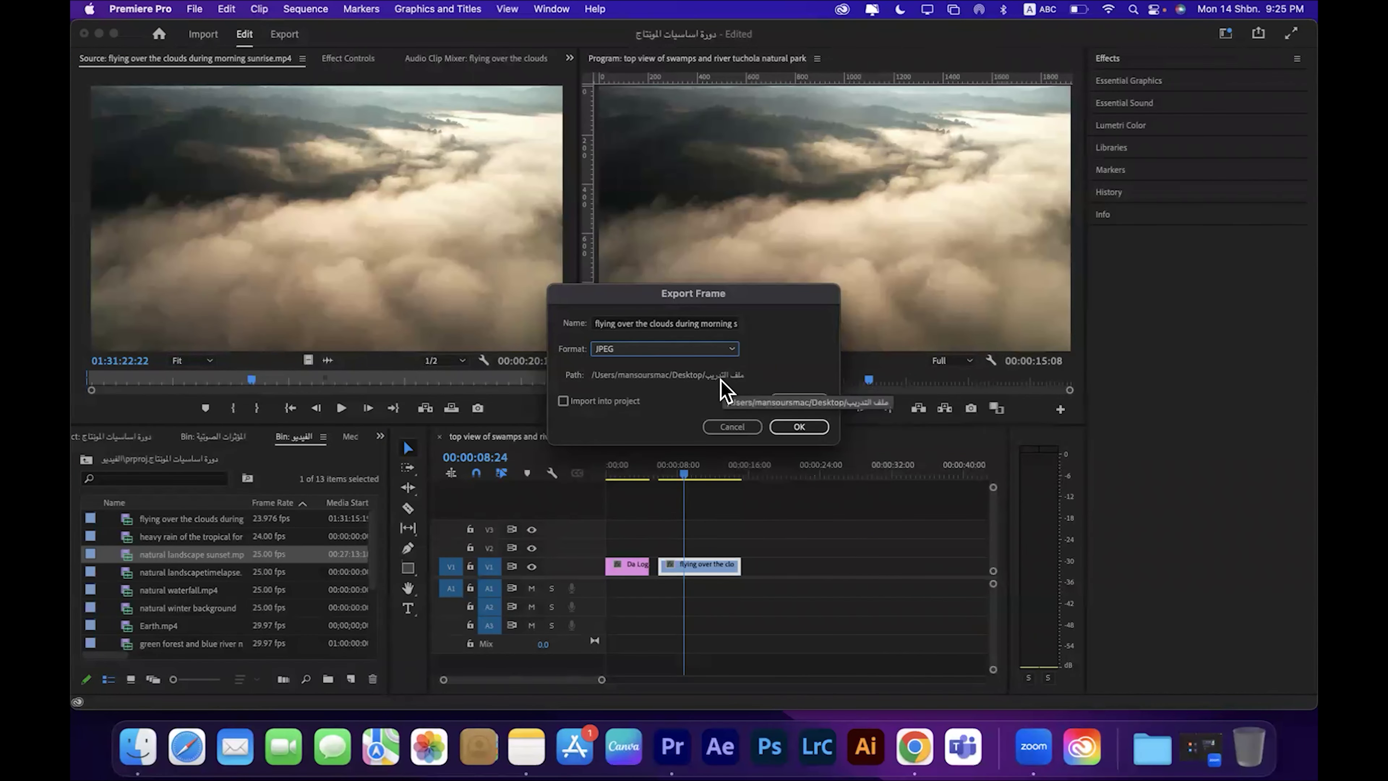
pyautogui.click(781, 426)
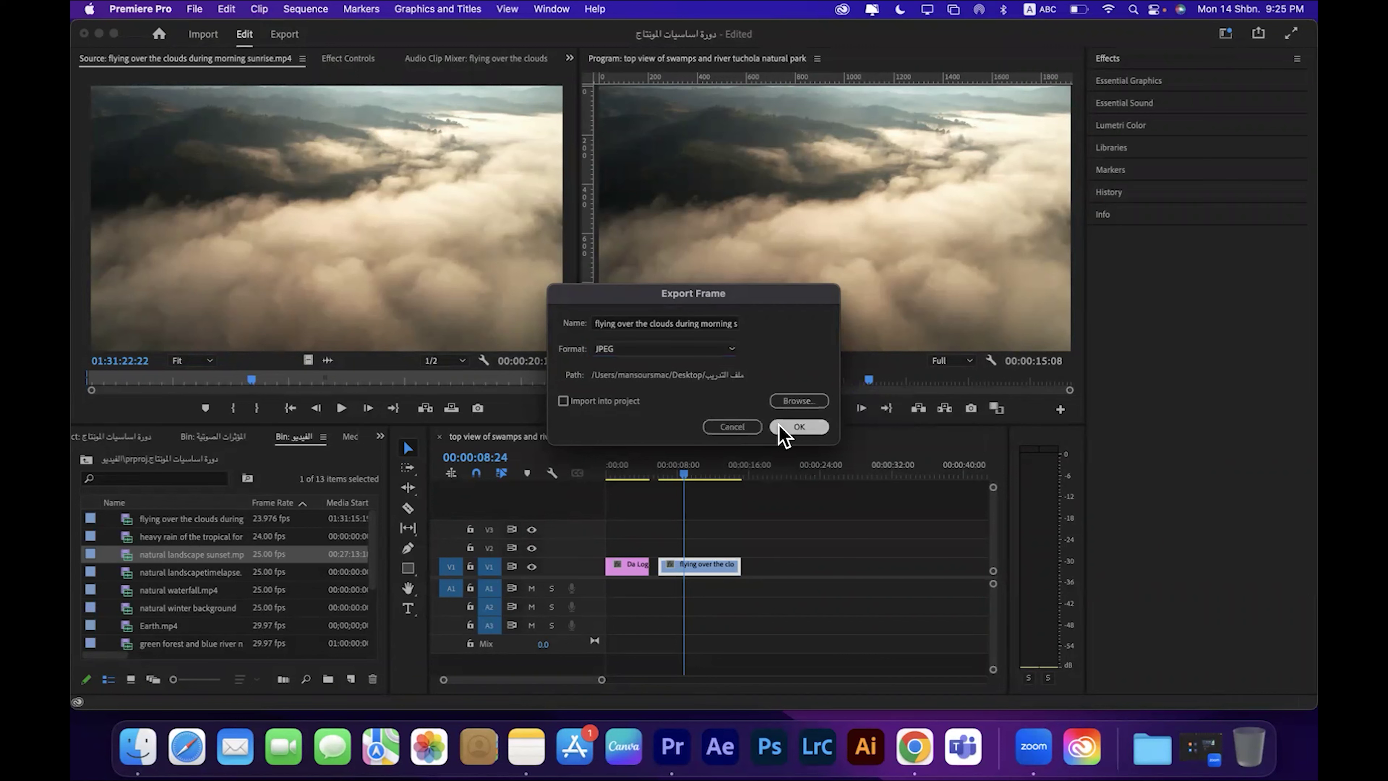
pyautogui.click(704, 388)
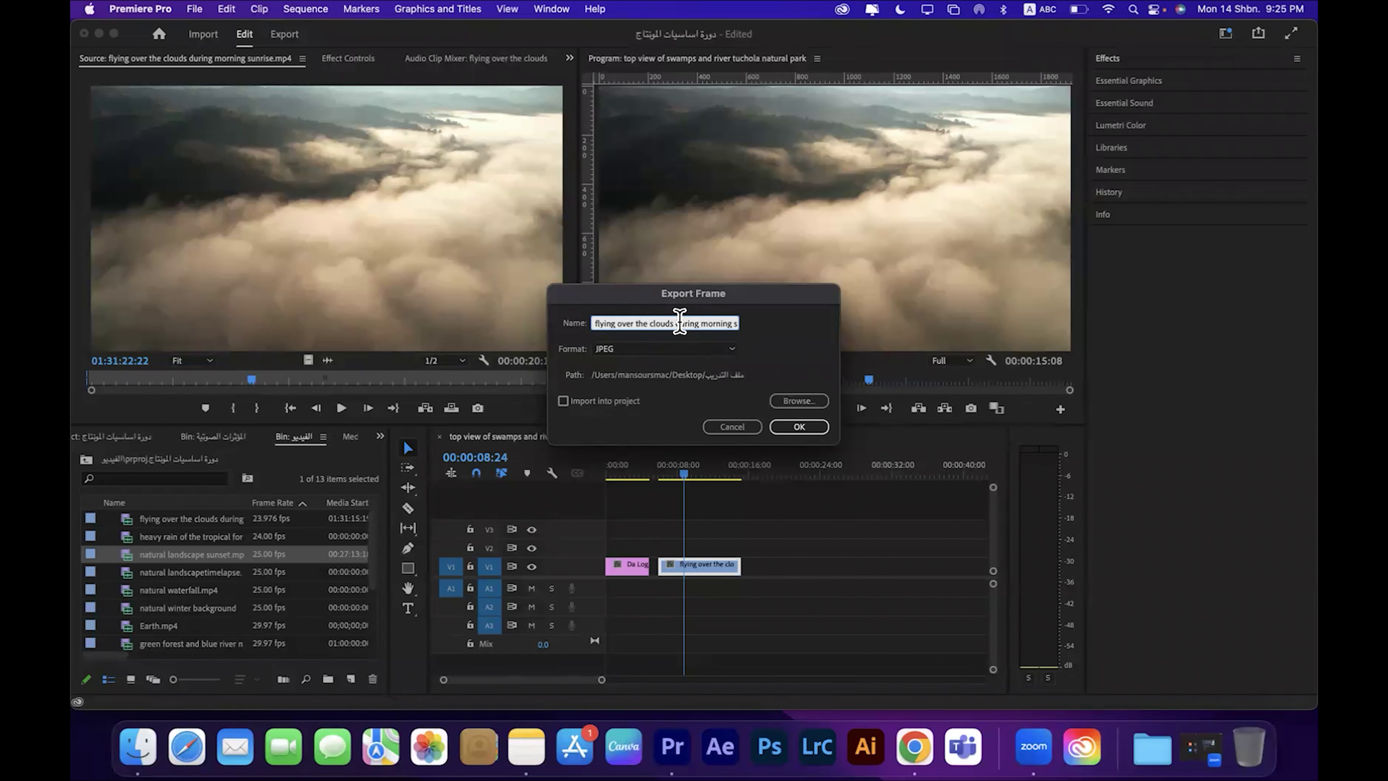
# Step: Set the export destination to the ملف التدريب folder in Downloads and export the frame
pyautogui.click(778, 403)
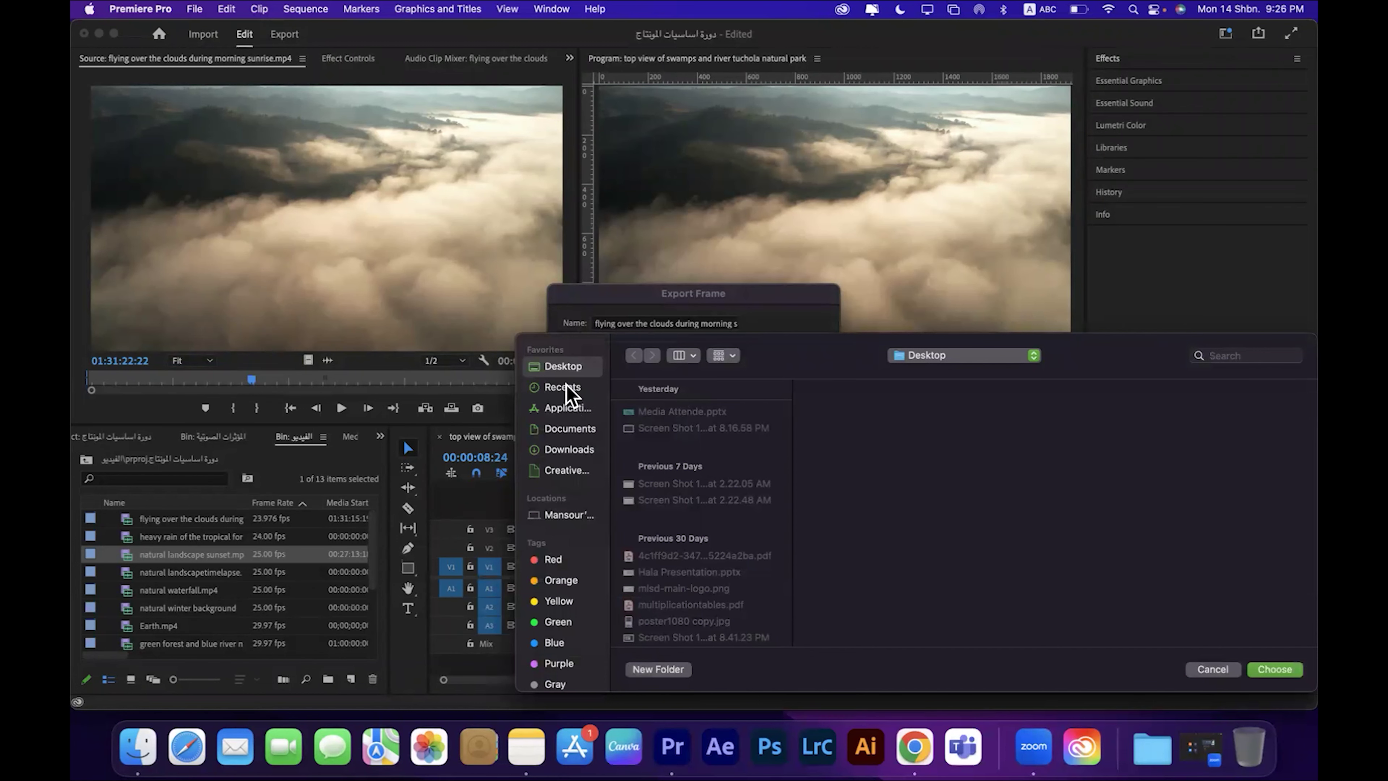
pyautogui.click(569, 449)
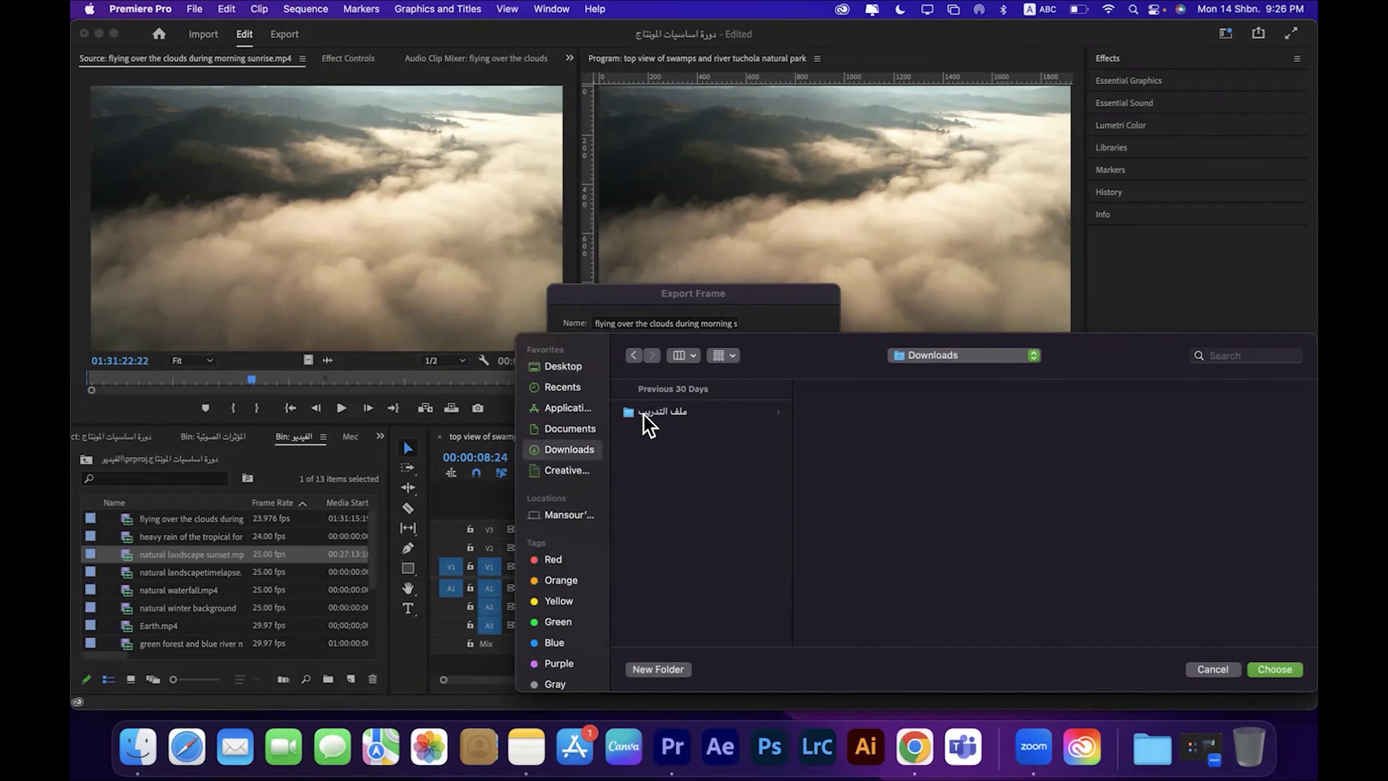
pyautogui.click(660, 413)
pyautogui.click(1275, 670)
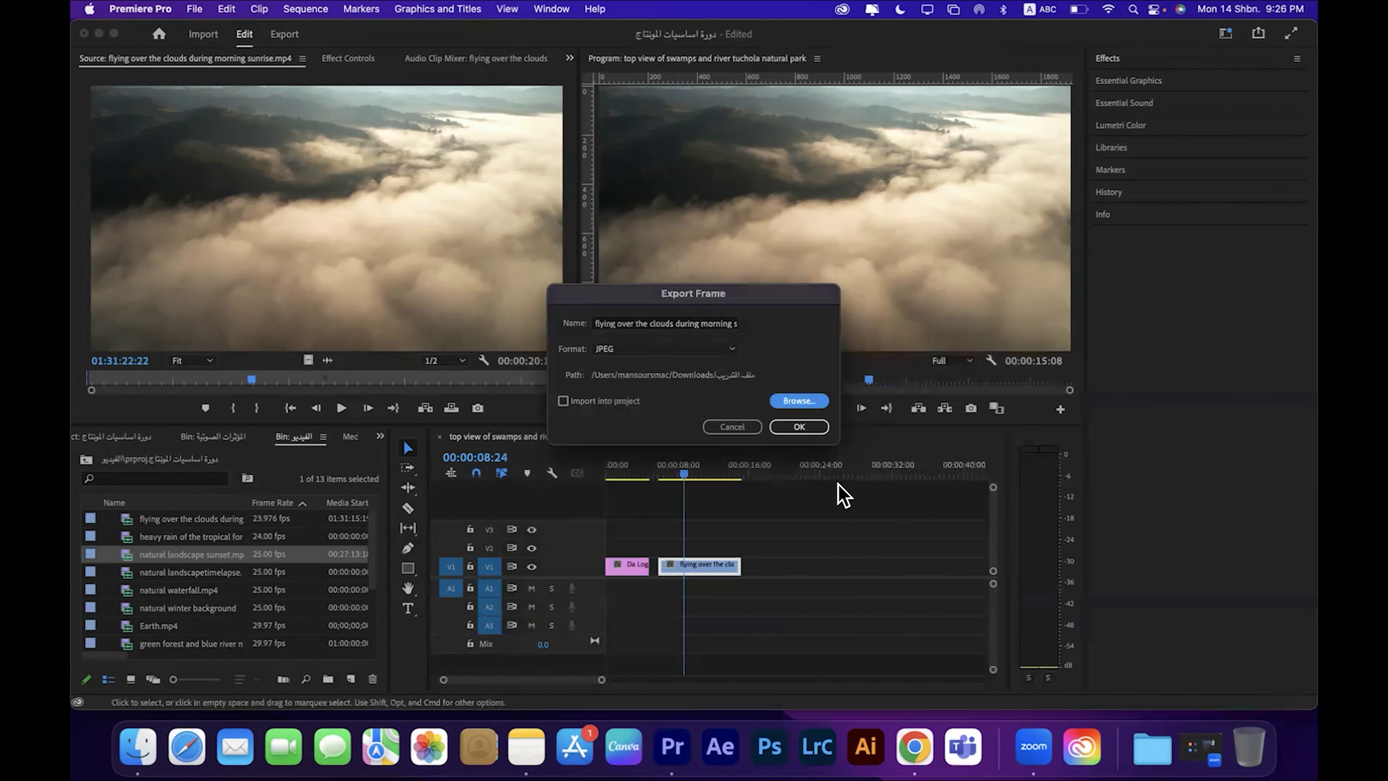
pyautogui.click(802, 432)
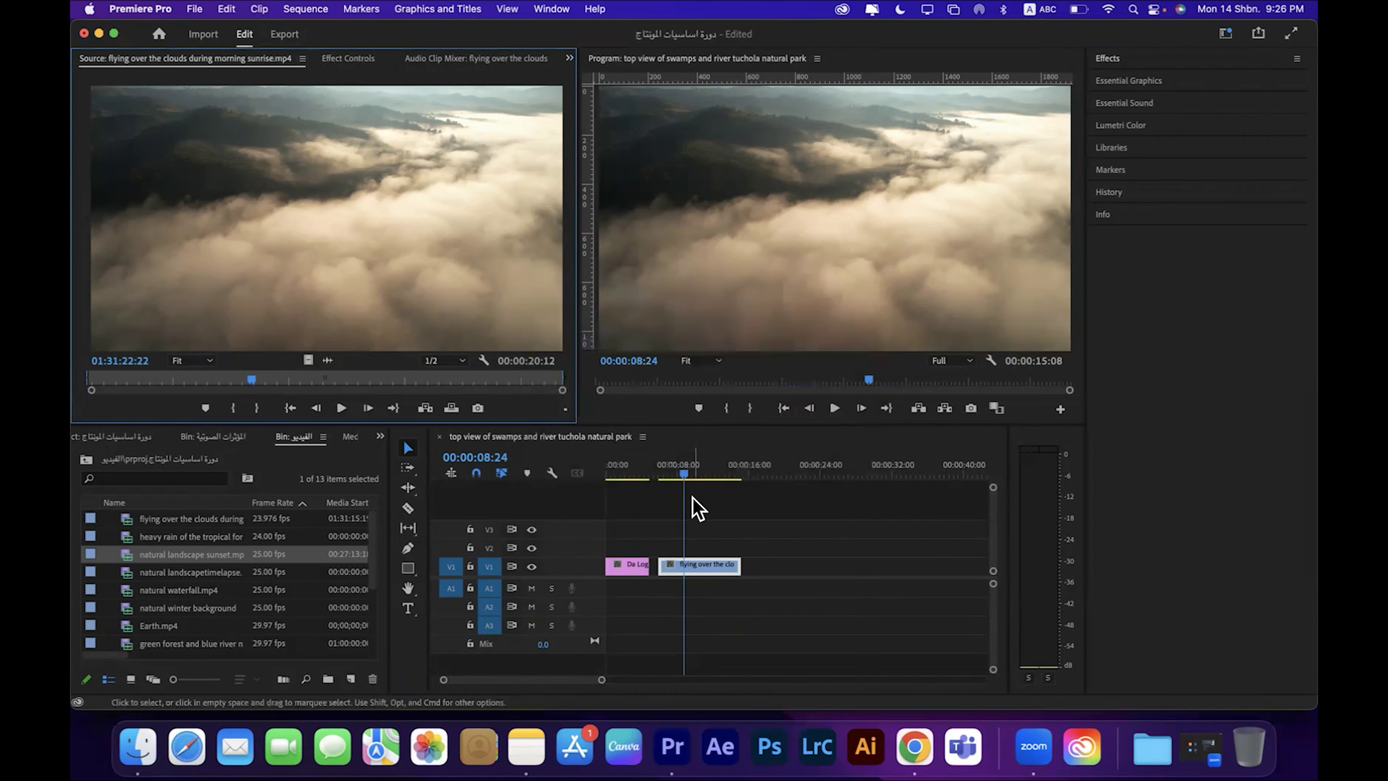
# Step: Switch to Finder, view the exported clouds still in the ملف التدريب folder in Downloads, and close the image and folder windows
pyautogui.click(137, 747)
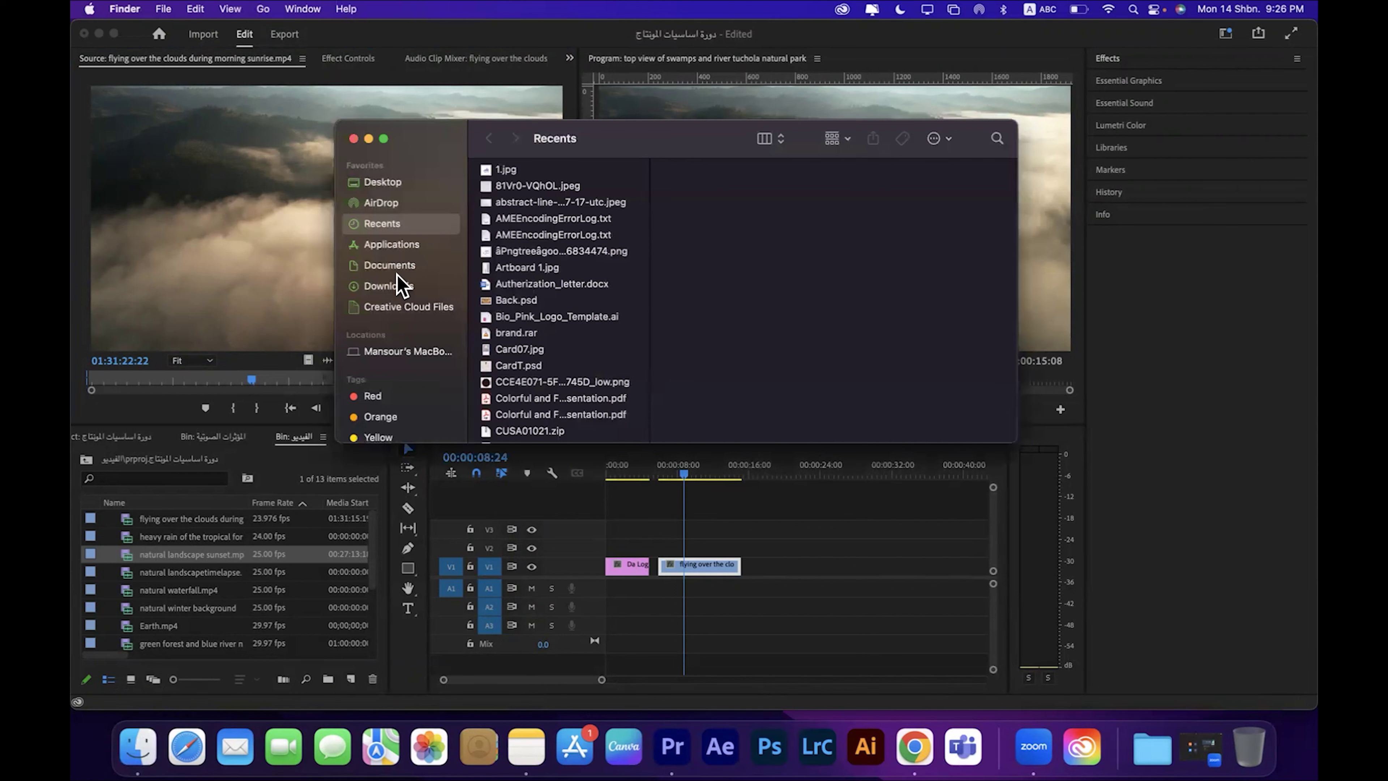
pyautogui.click(389, 286)
pyautogui.click(520, 193)
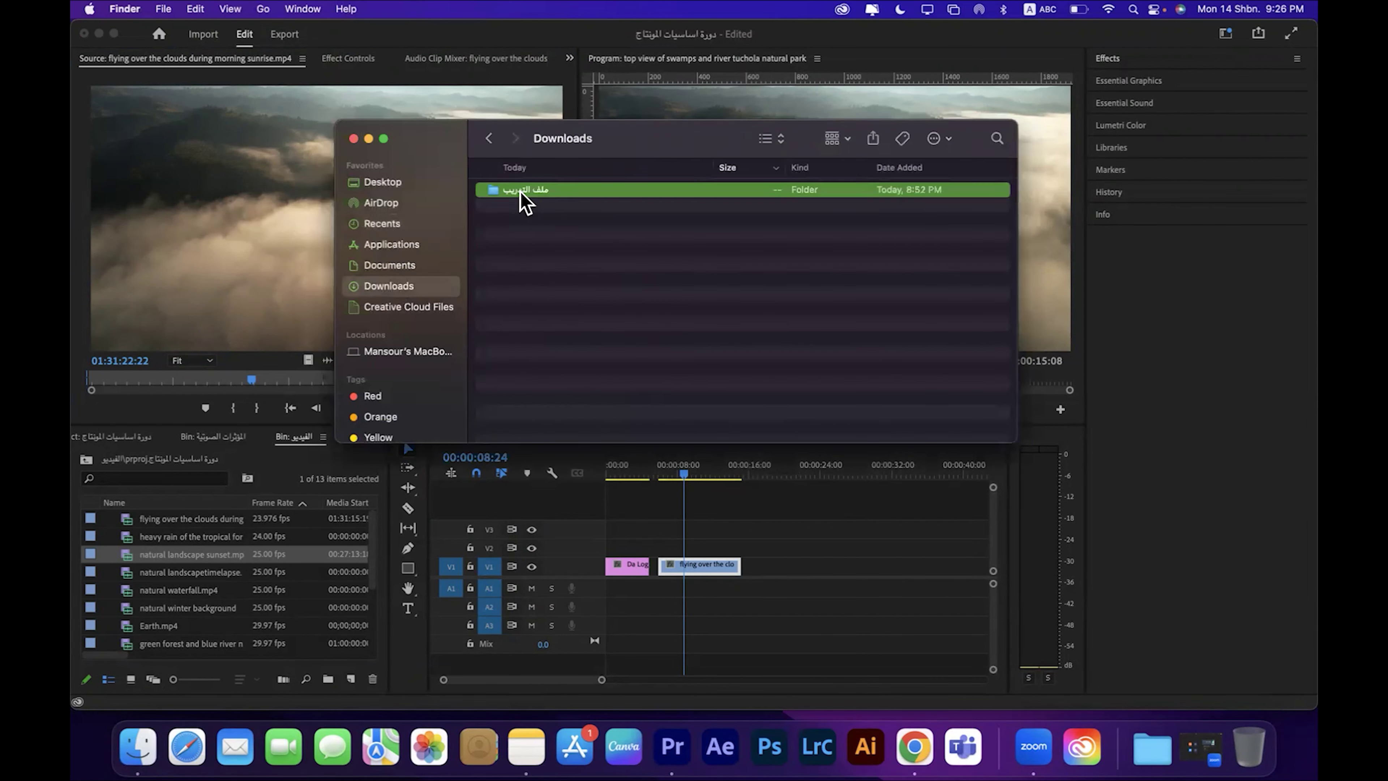
pyautogui.doubleClick(523, 192)
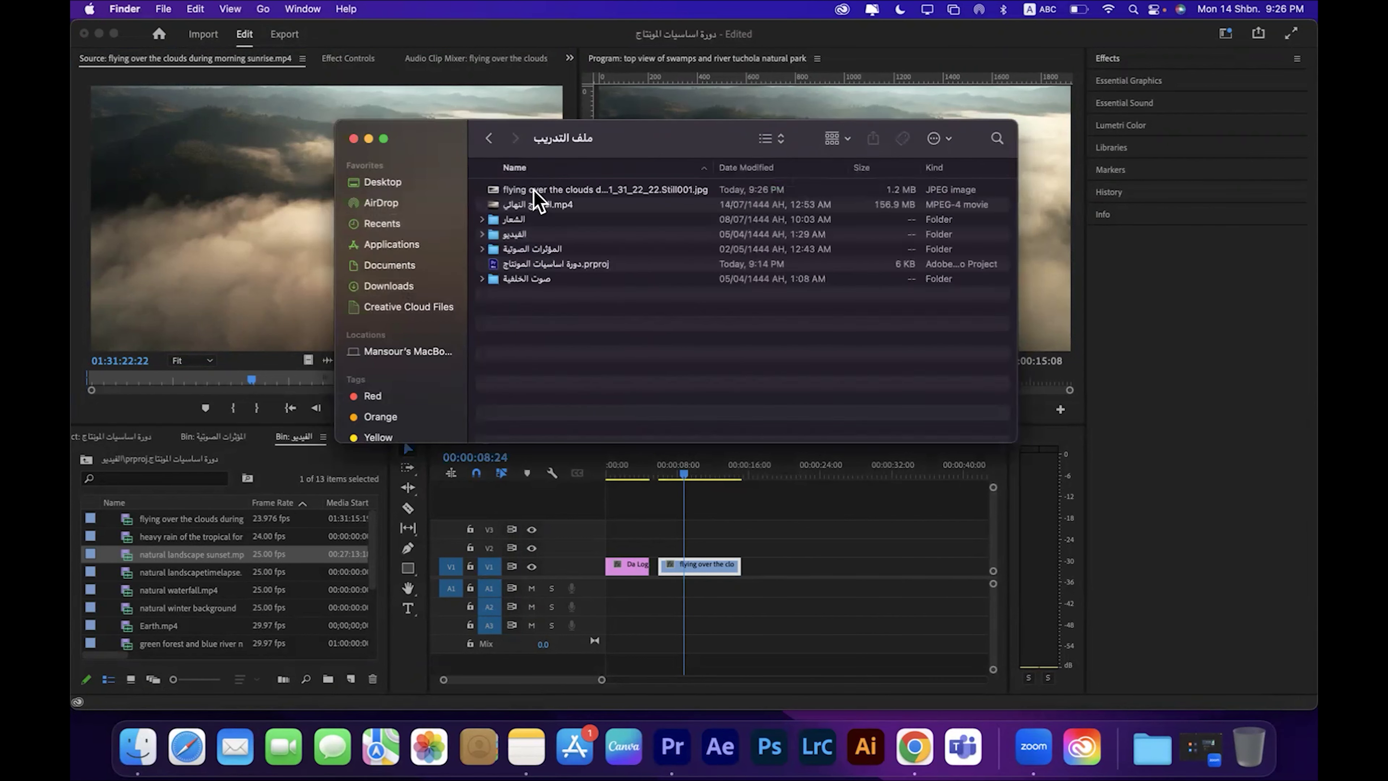
pyautogui.click(533, 190)
pyautogui.doubleClick(491, 189)
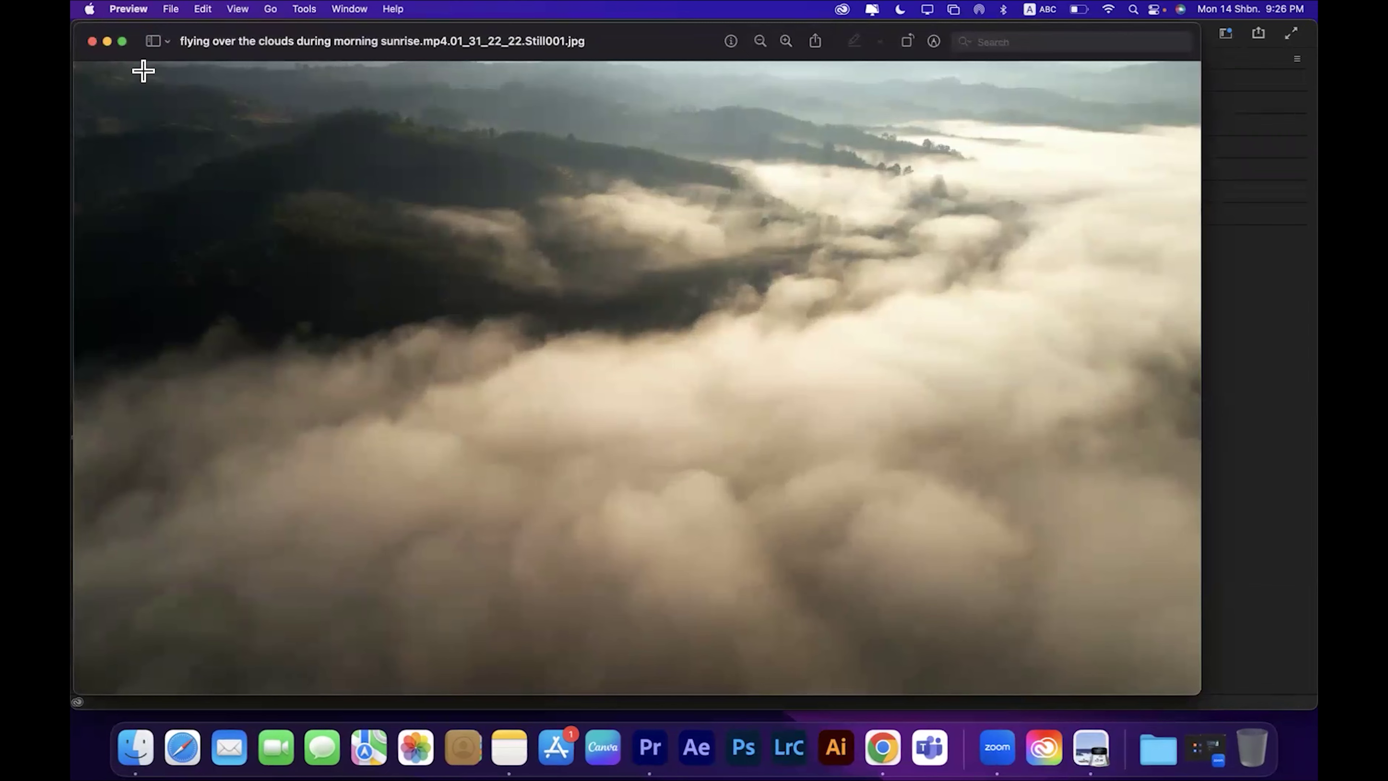
pyautogui.click(91, 42)
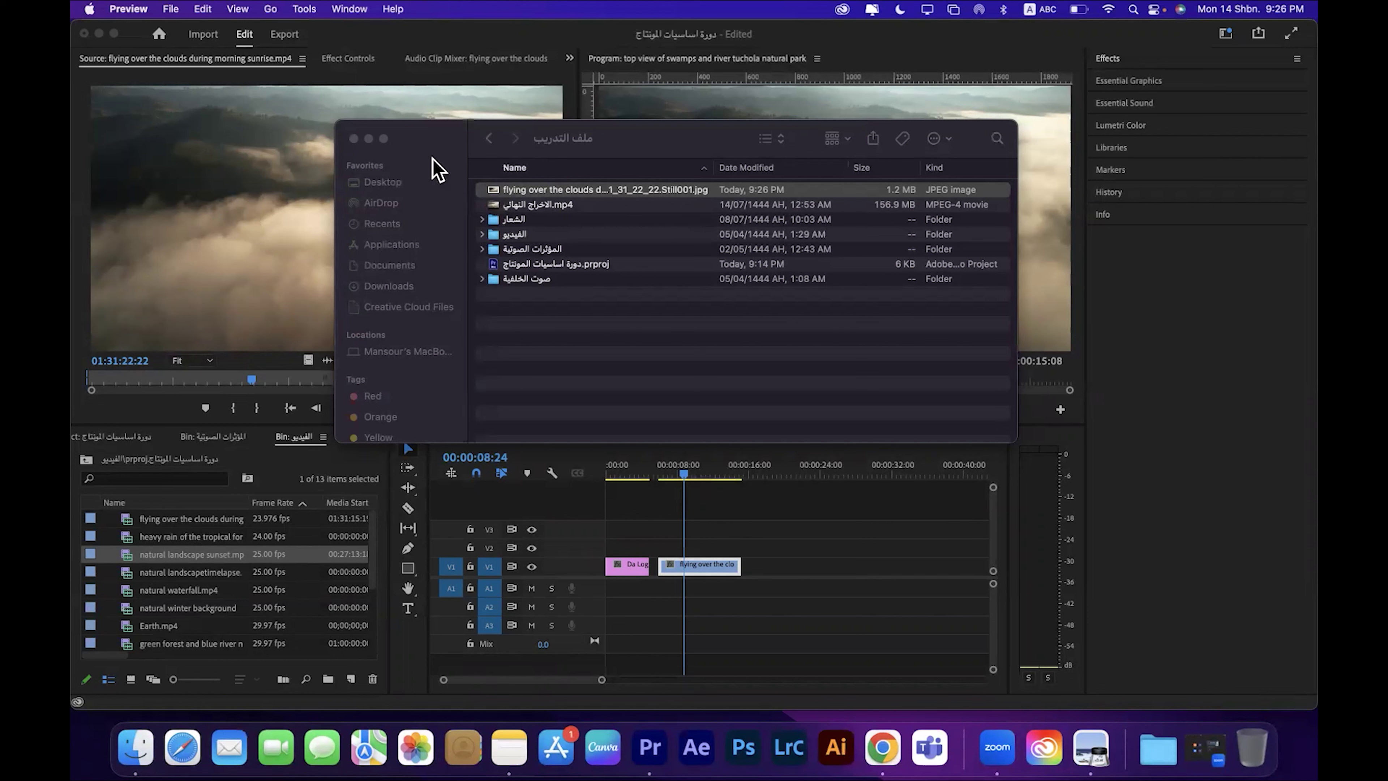
pyautogui.click(354, 139)
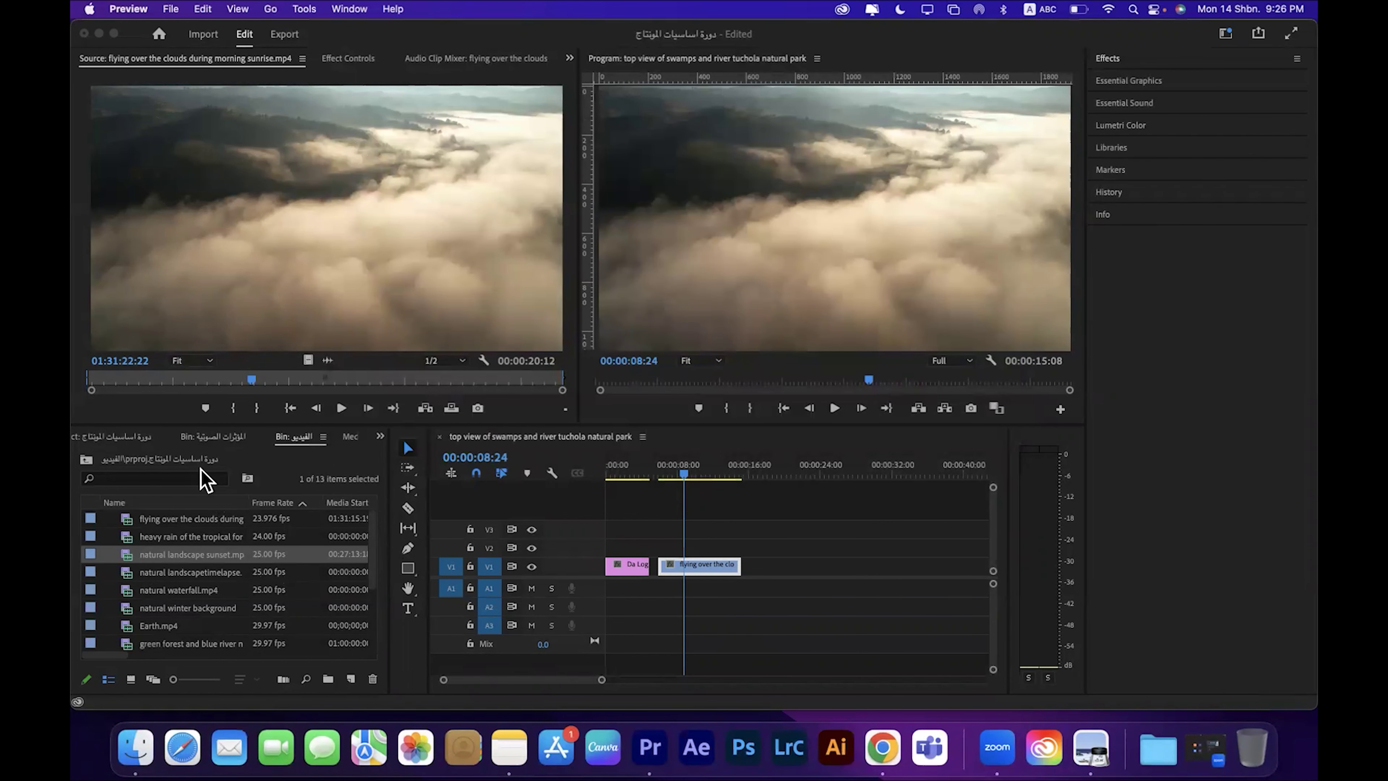
# Step: Open the Inspirational Cinematic Trailer.mp3 track from the project's main bin in the Source monitor
pyautogui.click(144, 455)
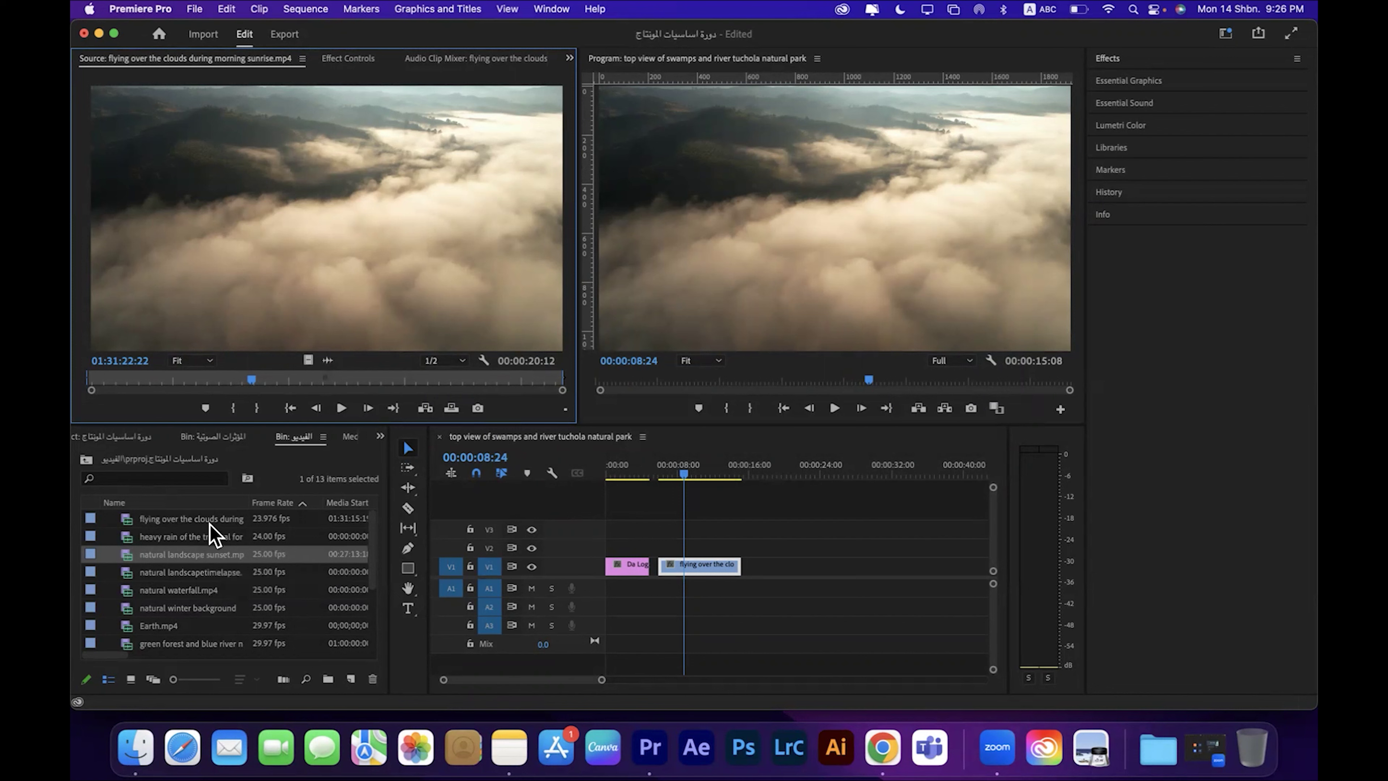
pyautogui.click(125, 437)
pyautogui.scroll(-2, 299, 579)
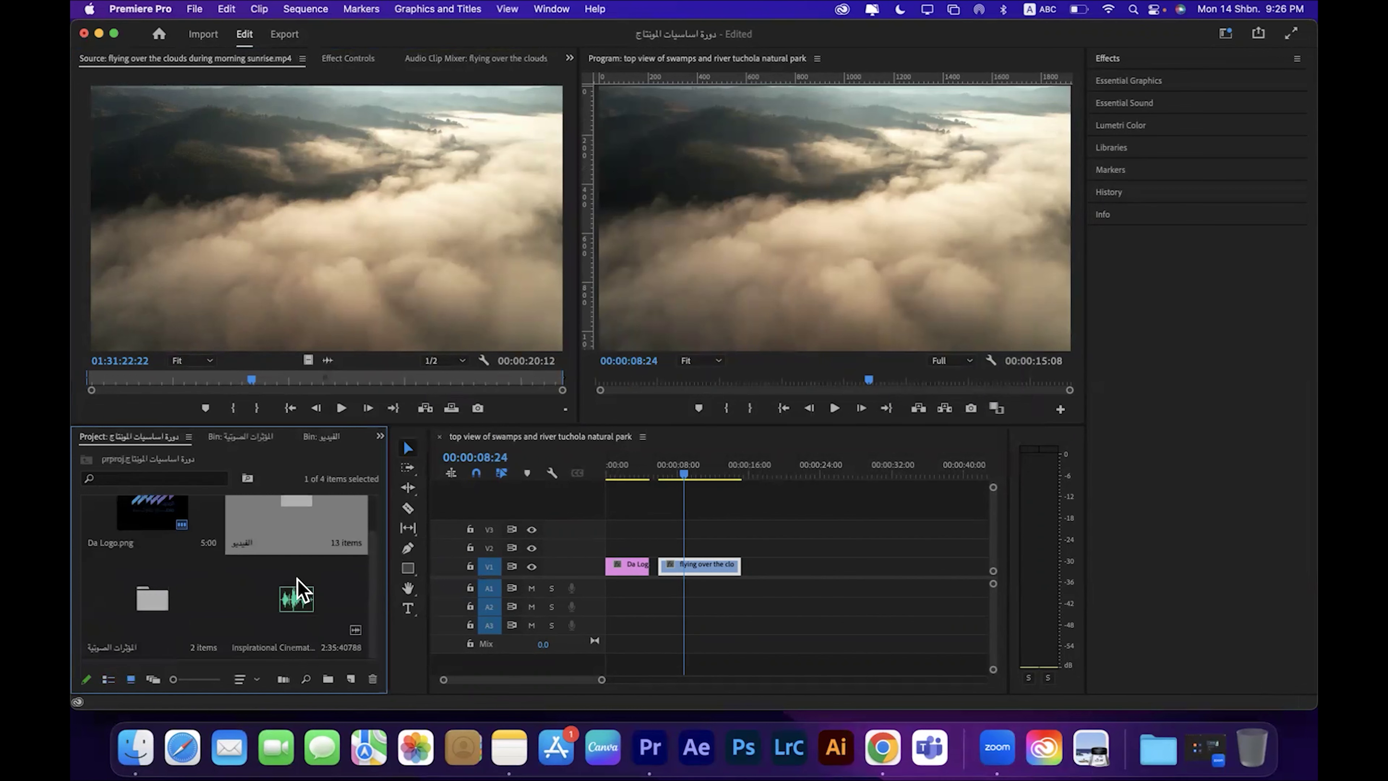
pyautogui.click(306, 610)
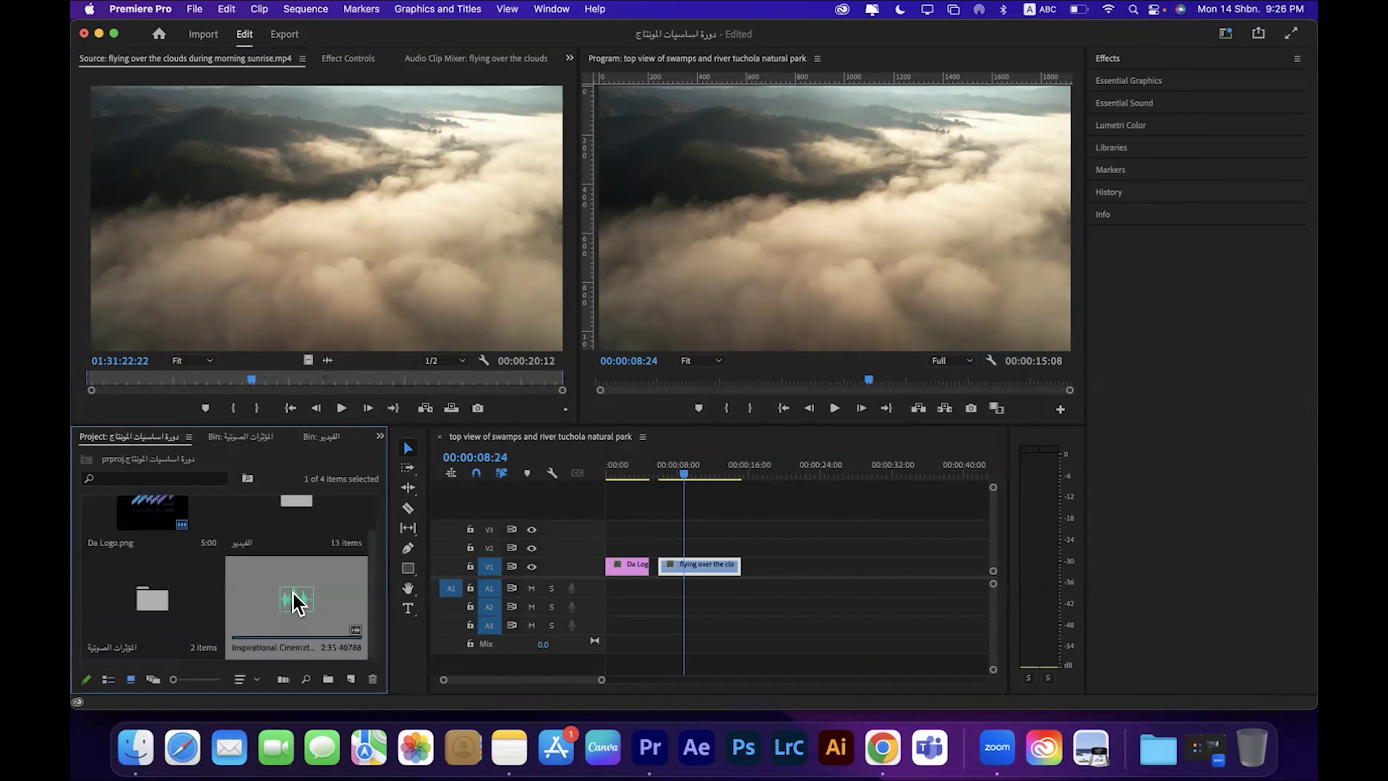
pyautogui.doubleClick(295, 601)
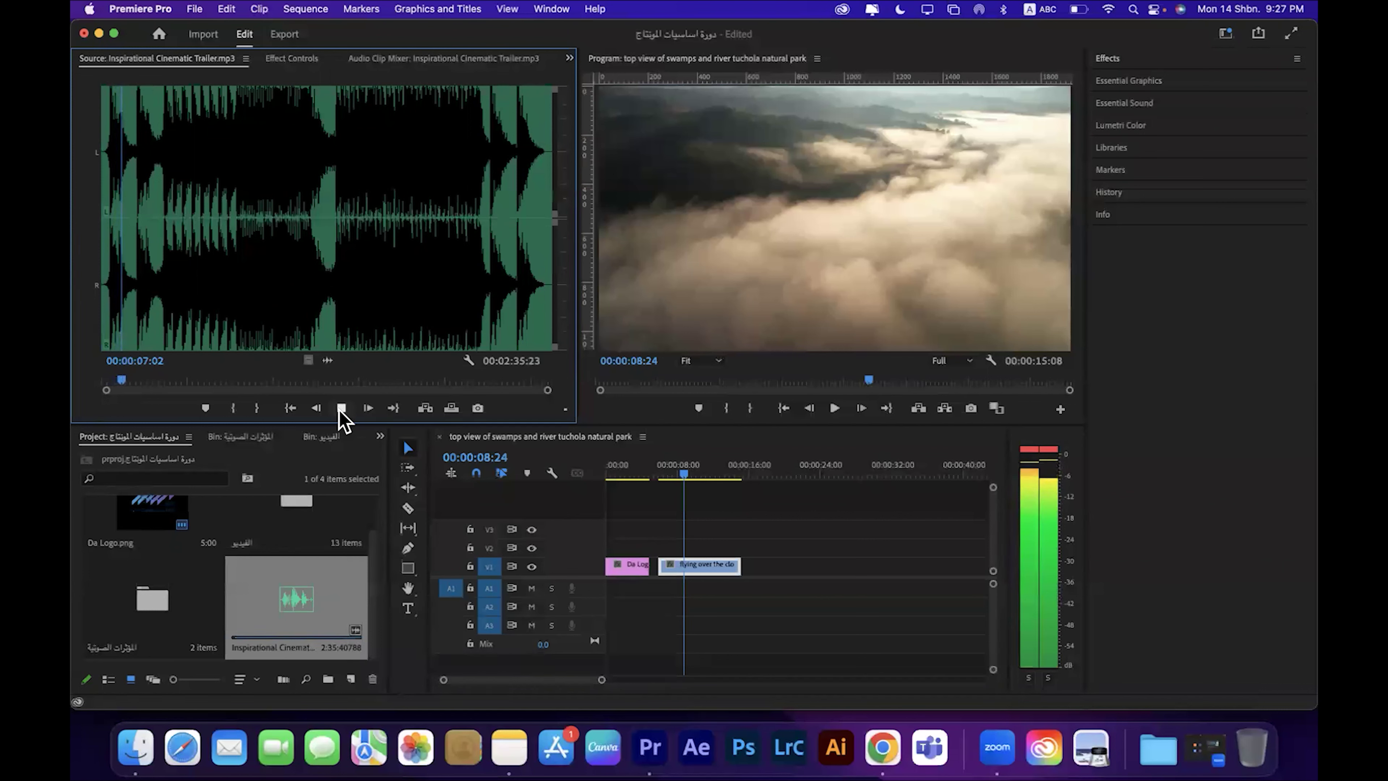
# Step: Listen to the music track in the Source monitor while lowering the system volume, and stop playback at 00:00:20:00
pyautogui.press('XF86AudioLowerVolume')
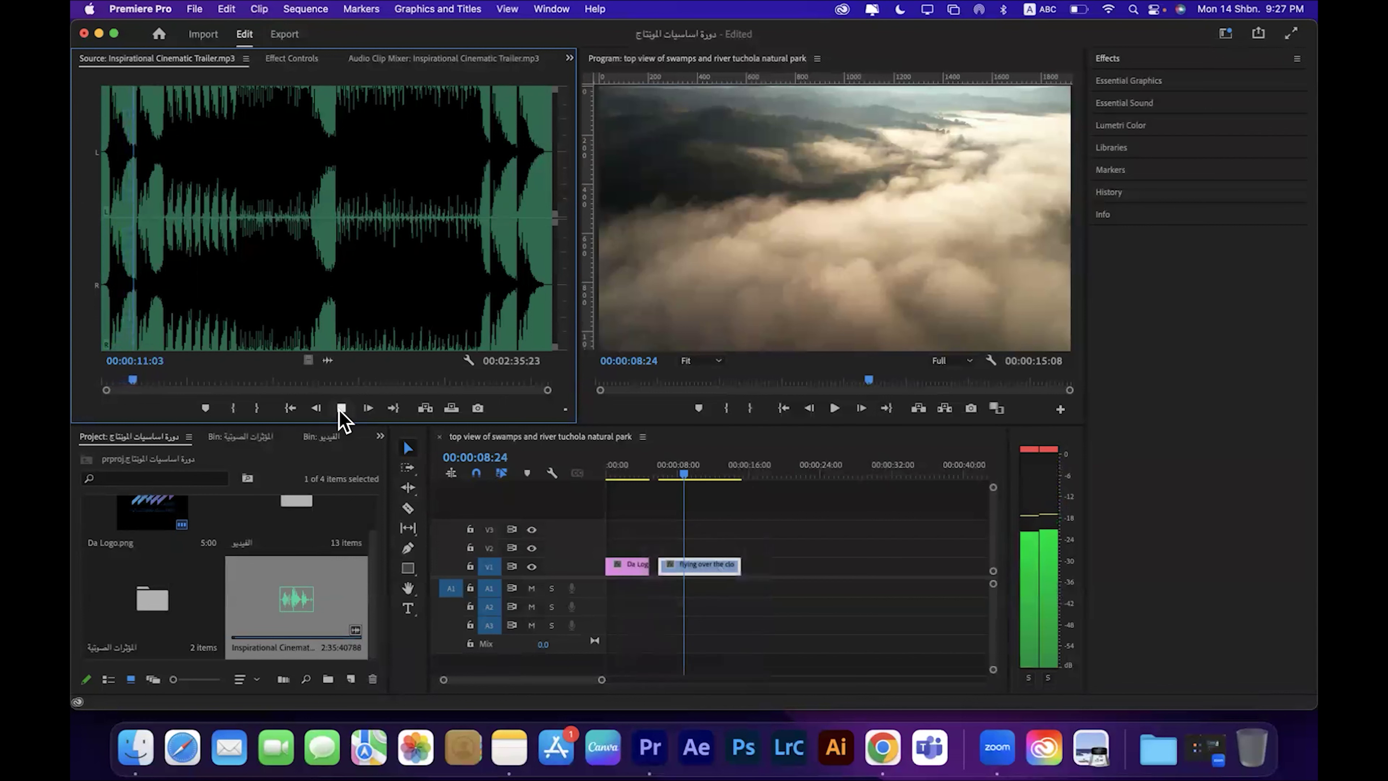
pyautogui.press('XF86AudioLowerVolume')
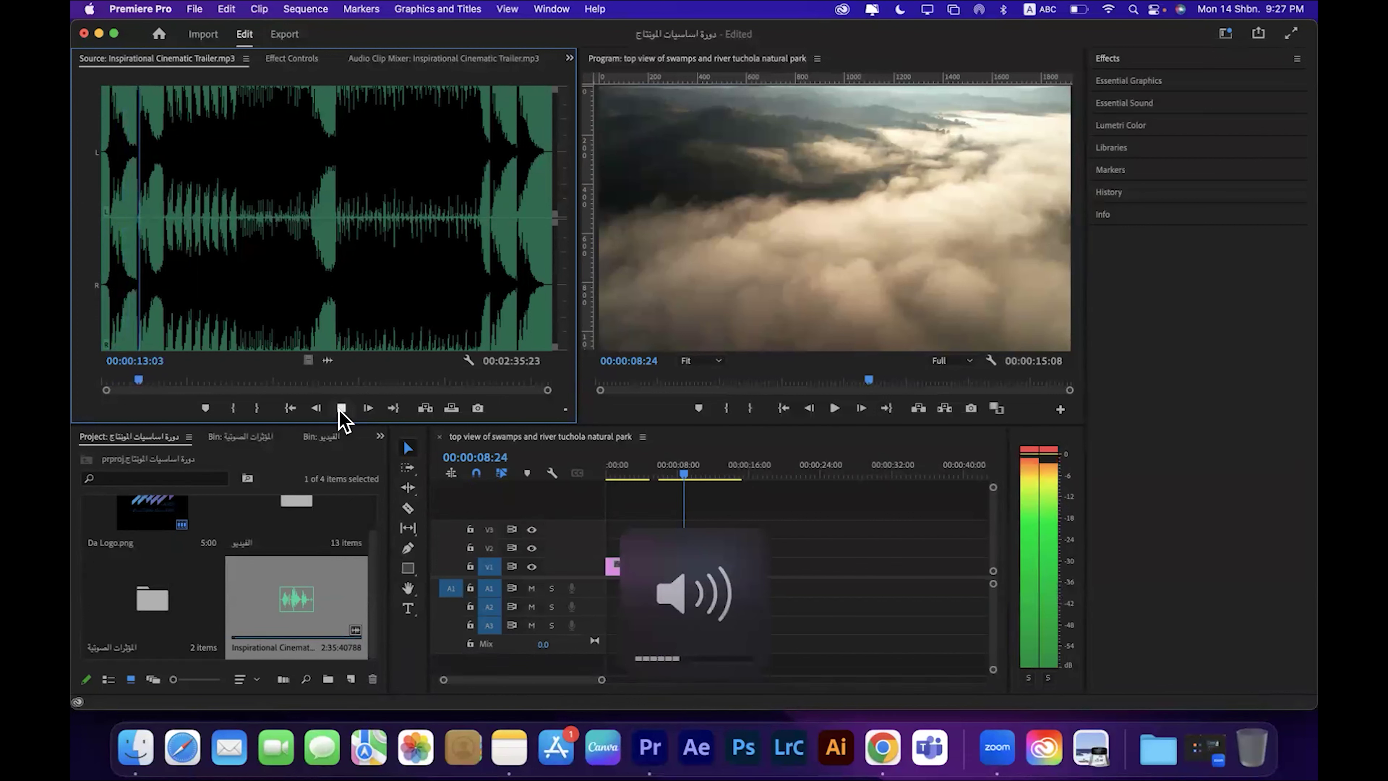
pyautogui.press('XF86AudioLowerVolume')
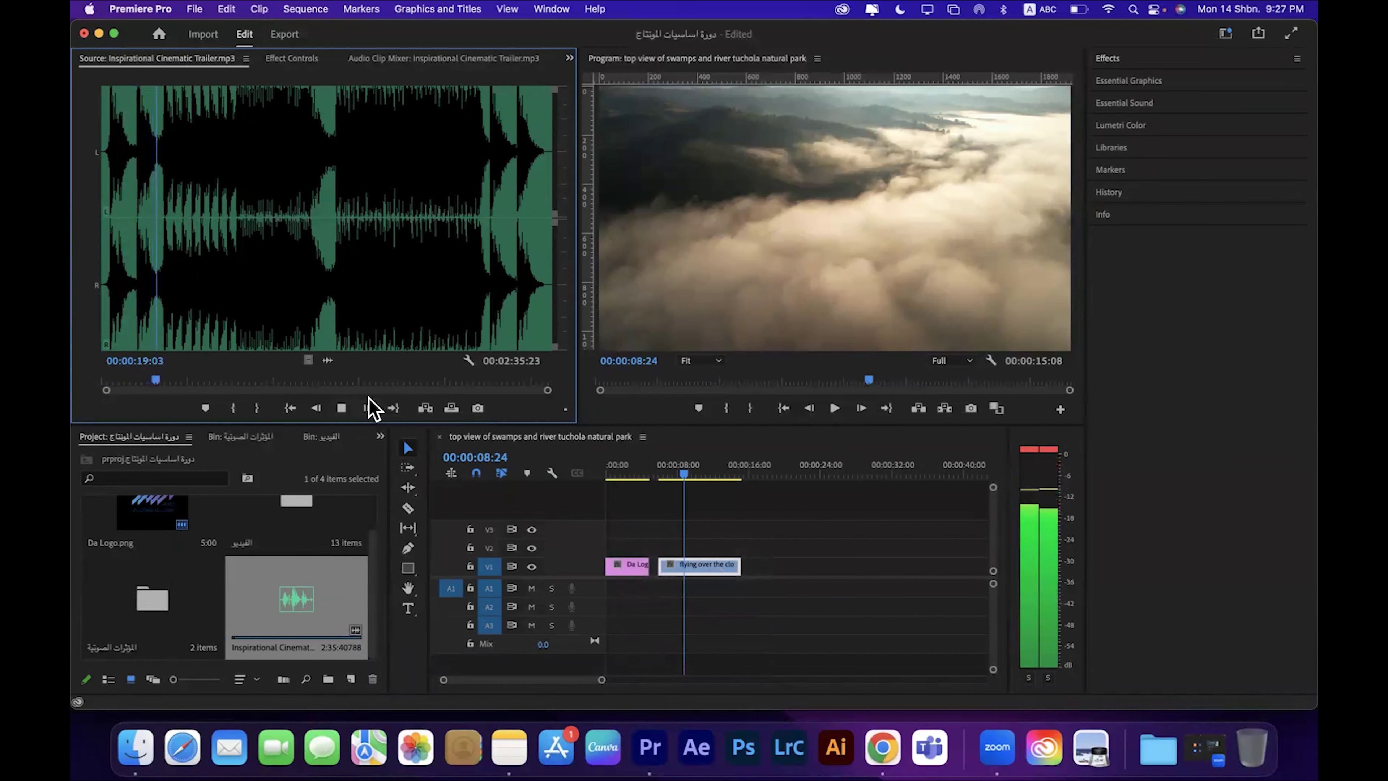
pyautogui.click(340, 408)
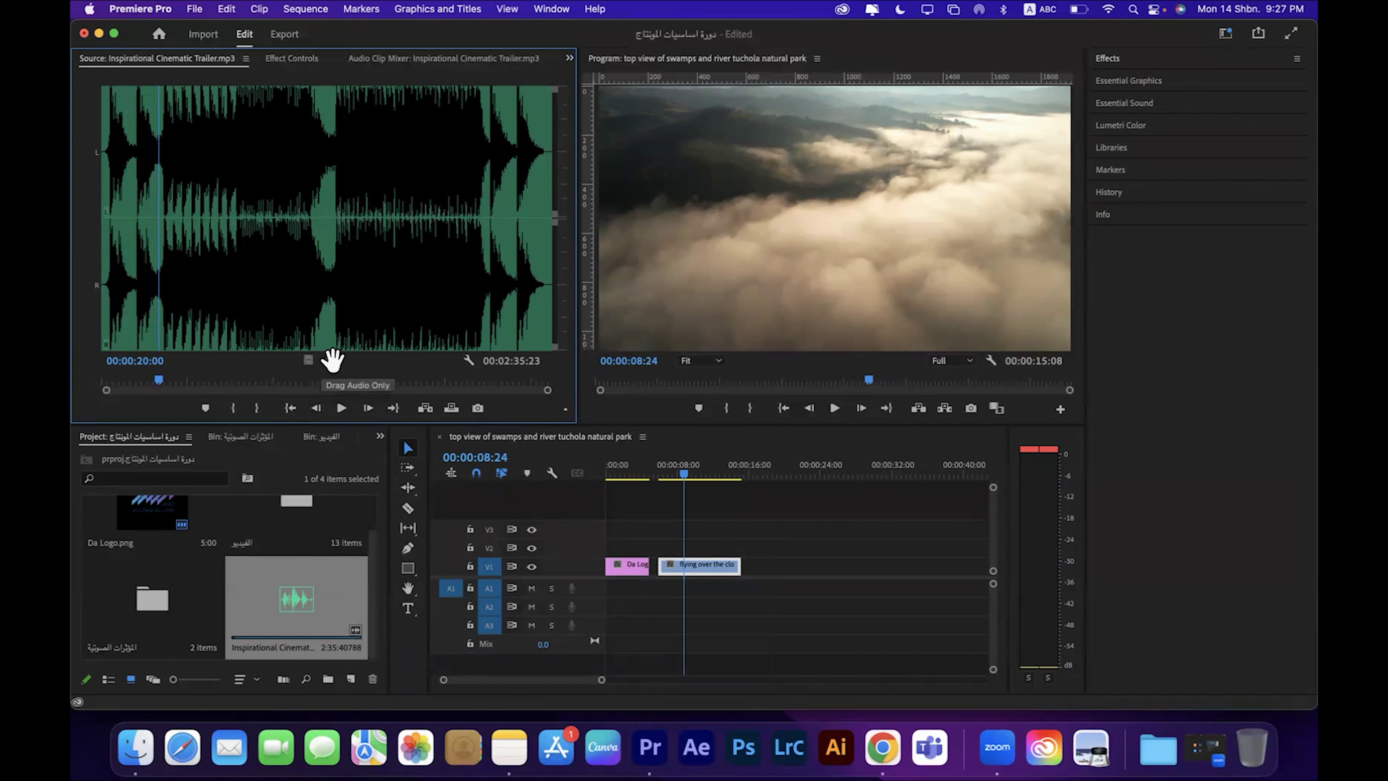
# Step: Place the audio of Inspirational Cinematic Trailer.mp3 at the start of A1 and move the sequence playhead to 00:00:02:16
pyautogui.moveTo(330, 360); pyautogui.dragTo(613, 594)
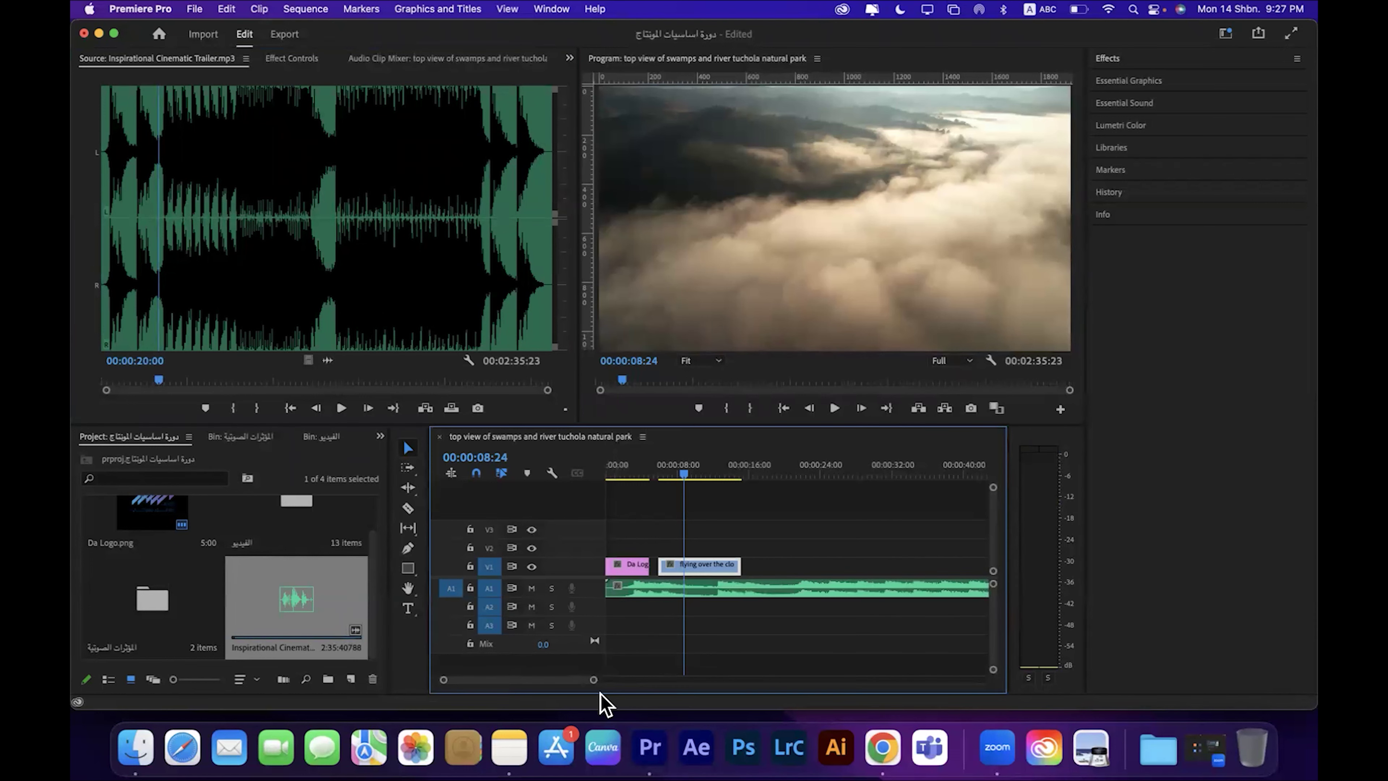
pyautogui.moveTo(597, 689); pyautogui.dragTo(764, 692)
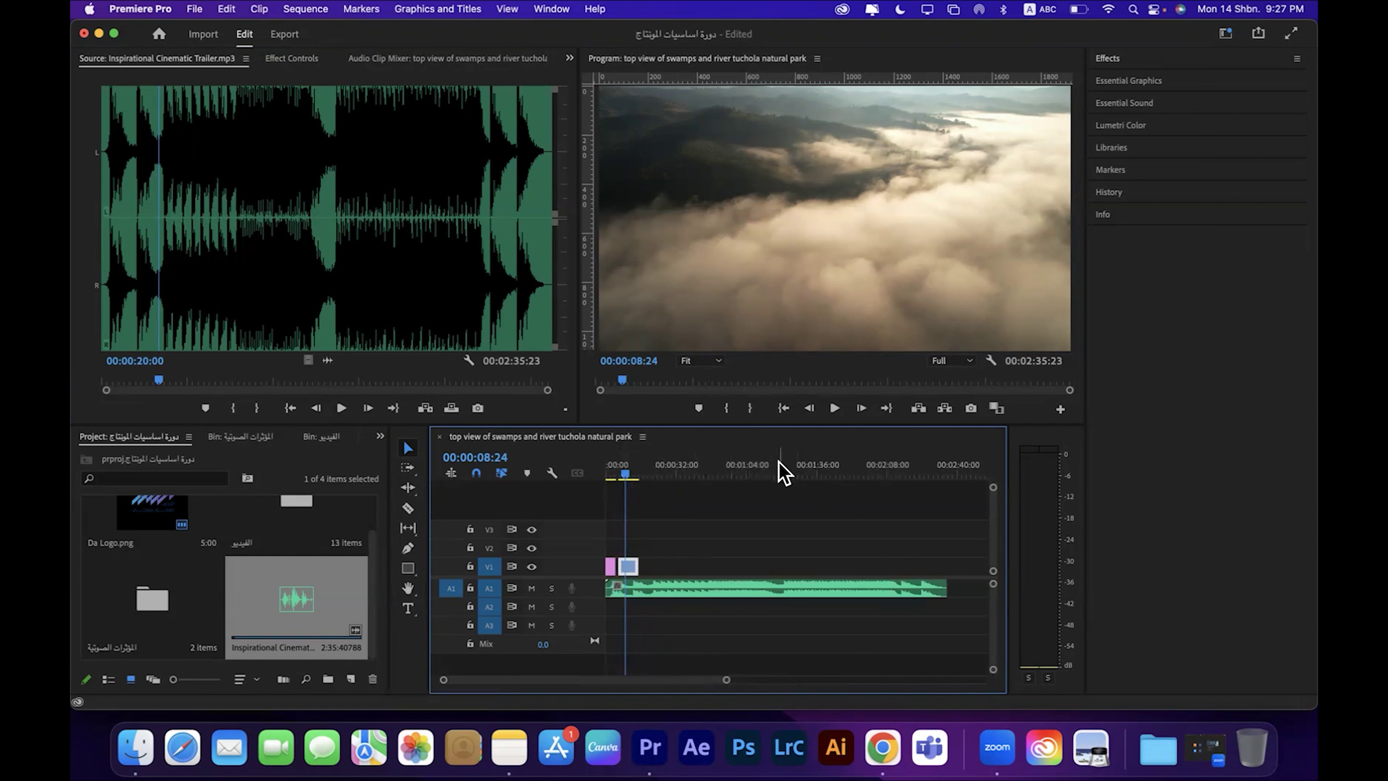
pyautogui.moveTo(725, 688); pyautogui.dragTo(639, 689)
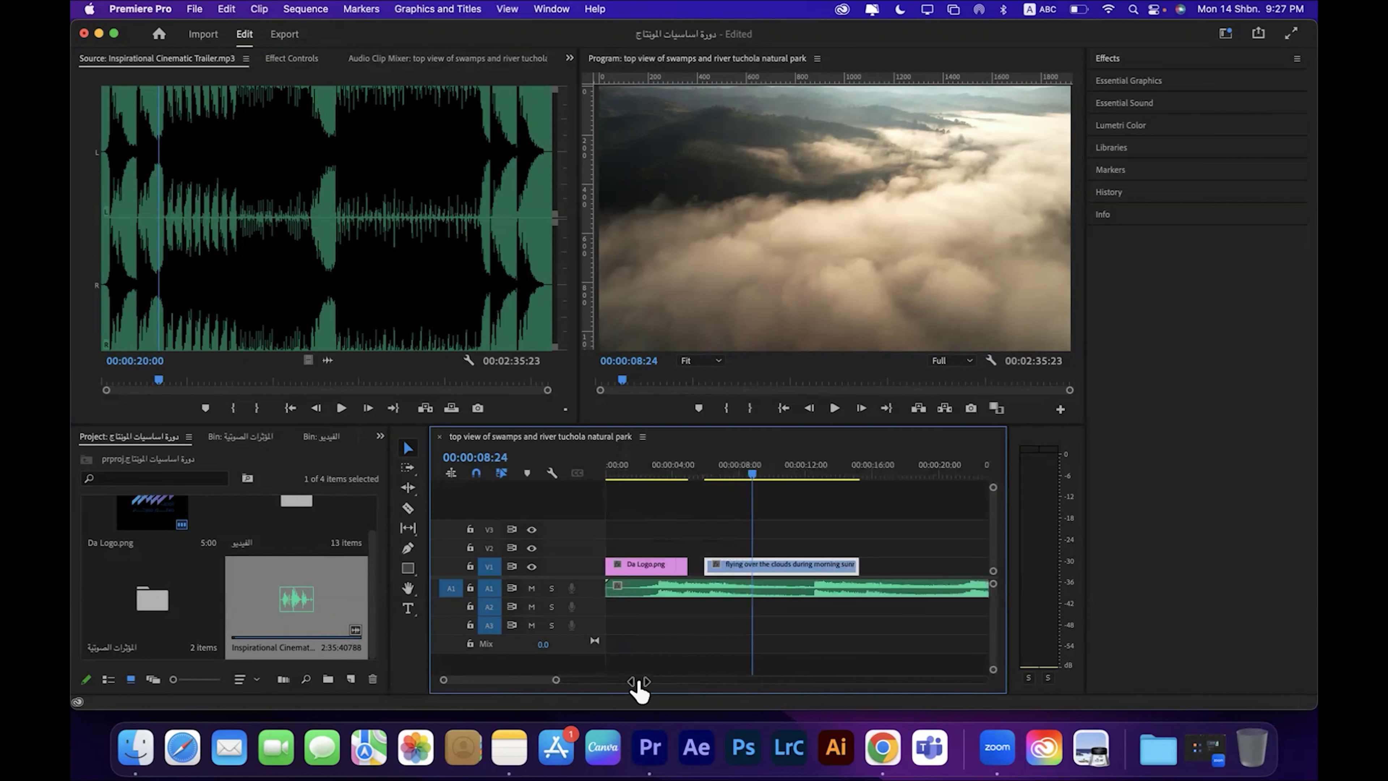
pyautogui.moveTo(677, 470); pyautogui.dragTo(648, 475)
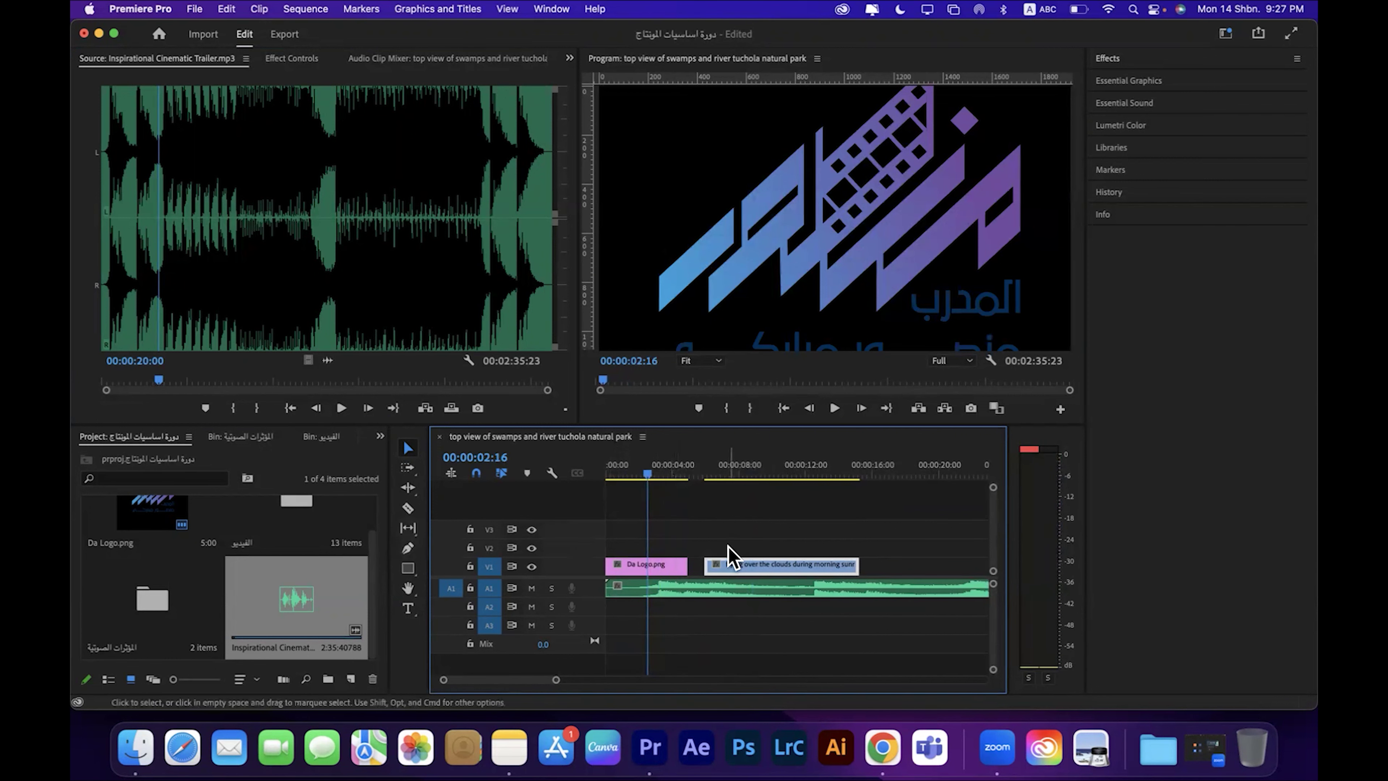
pyautogui.moveTo(556, 679)
pyautogui.mouseDown()
pyautogui.moveTo(578, 680)
pyautogui.moveTo(555, 681)
pyautogui.mouseUp()
pyautogui.click(671, 590)
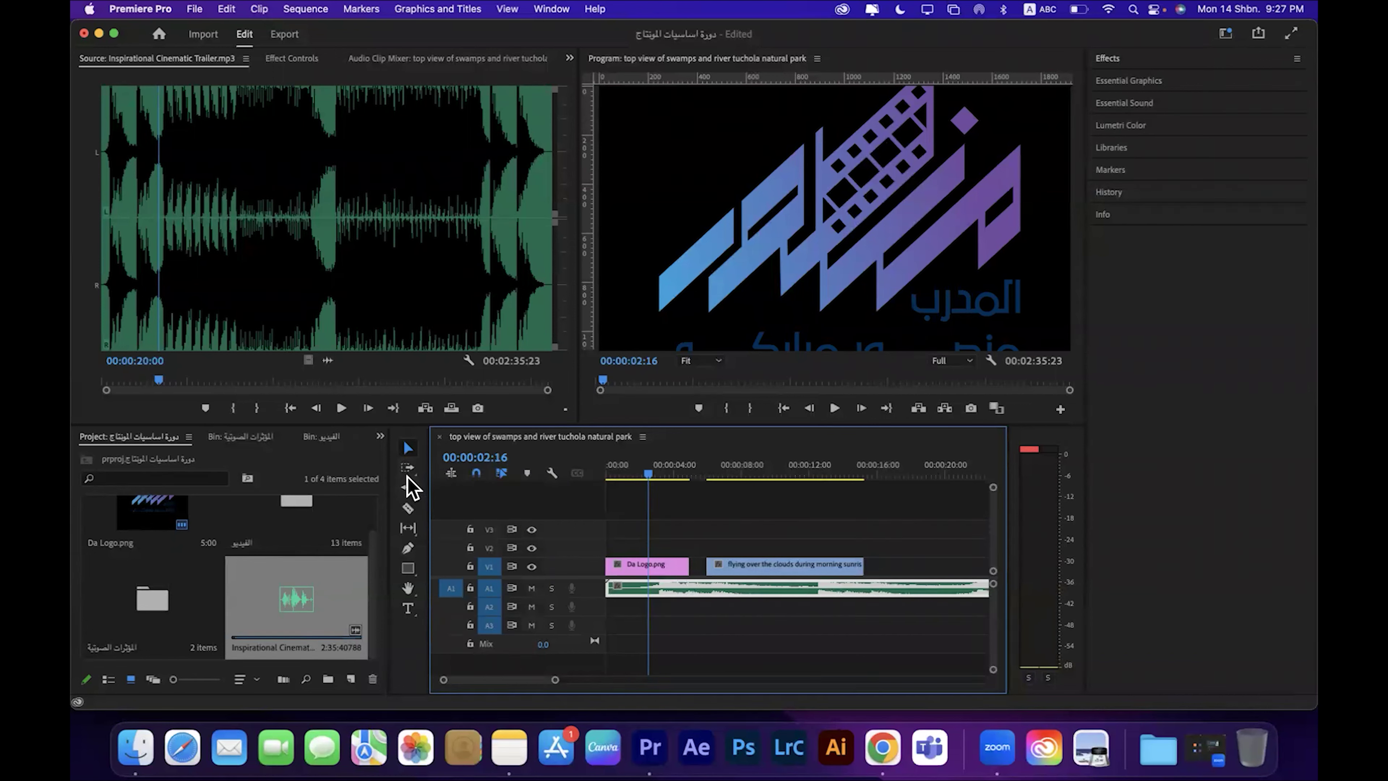
# Step: Magnify the Program monitor to 150%, pan over the logo with the Hand tool, restore the Fit zoom, and return to the Selection tool
pyautogui.click(407, 509)
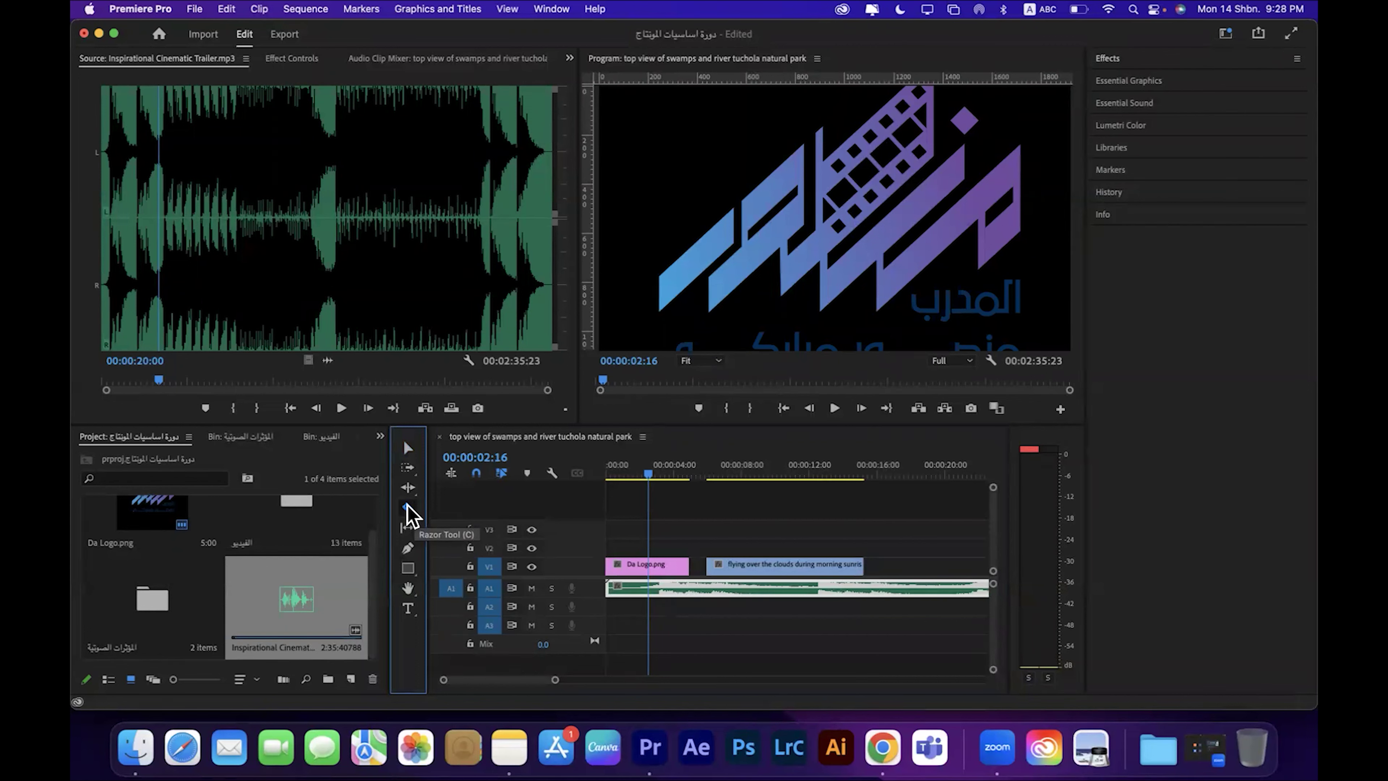
pyautogui.click(408, 449)
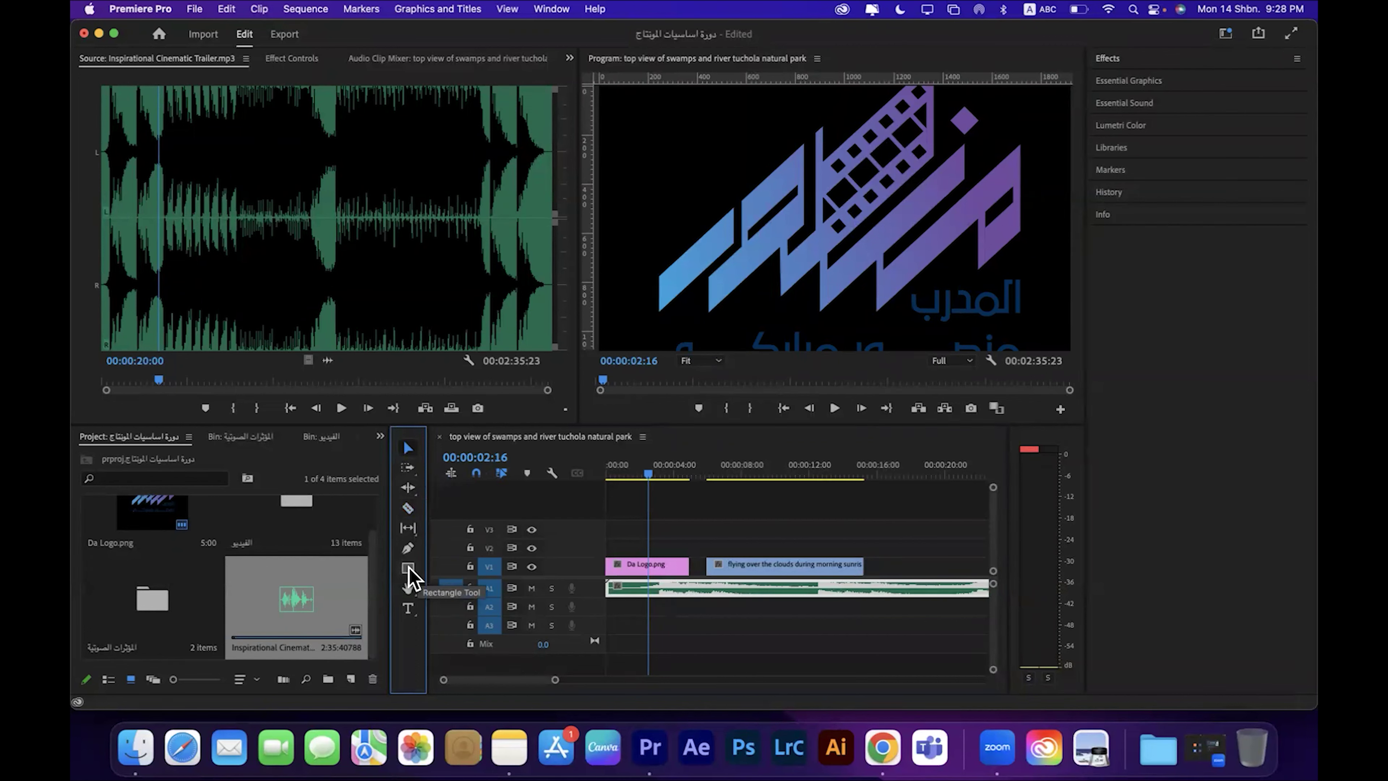
pyautogui.click(407, 588)
pyautogui.click(735, 224)
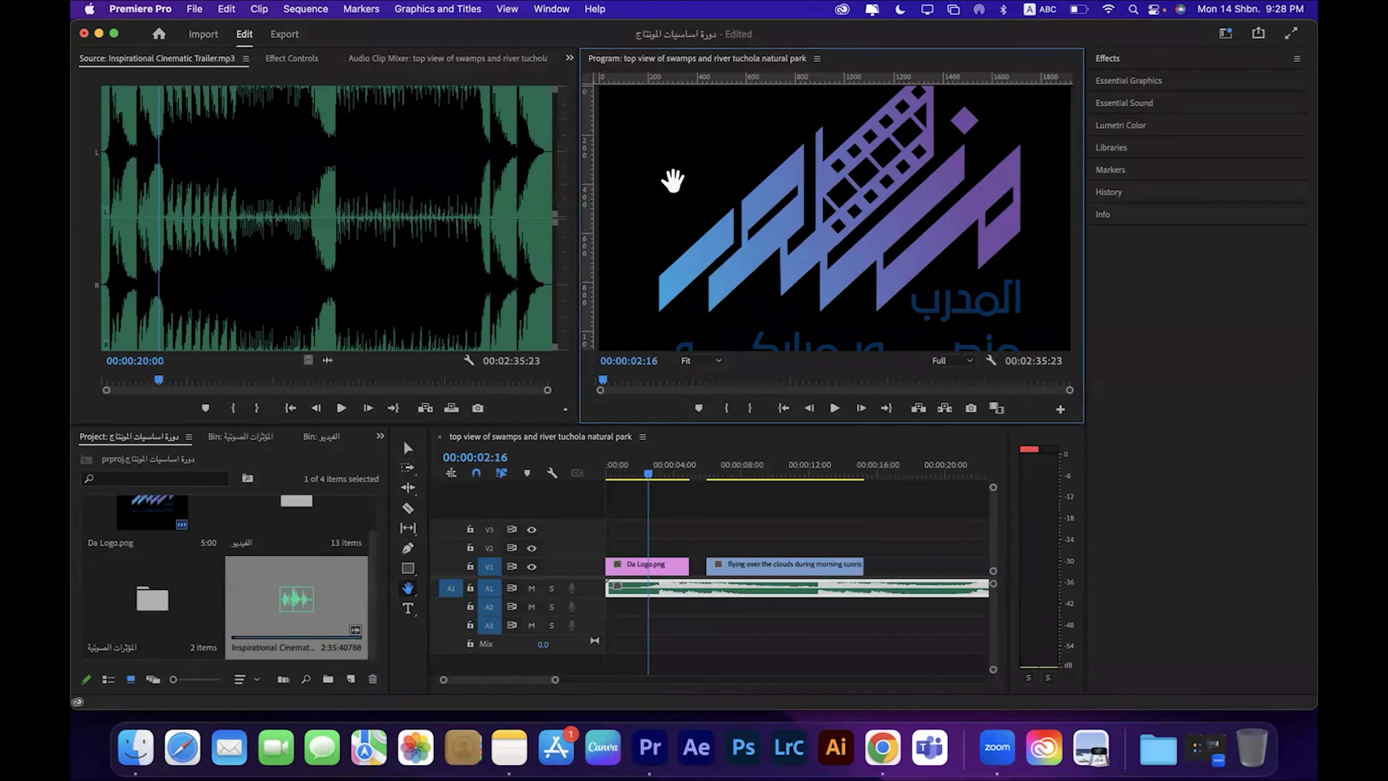
pyautogui.click(705, 360)
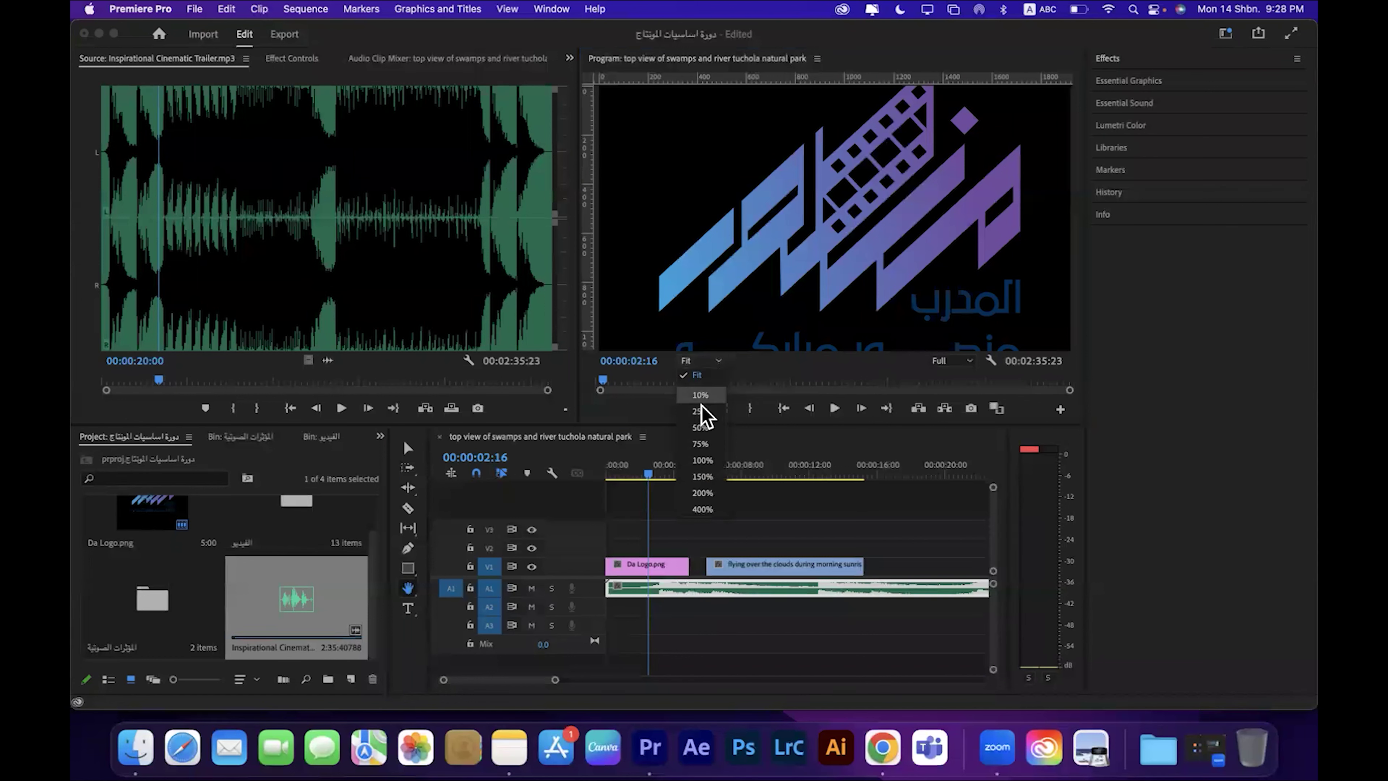
pyautogui.click(703, 477)
pyautogui.moveTo(659, 192); pyautogui.dragTo(768, 249)
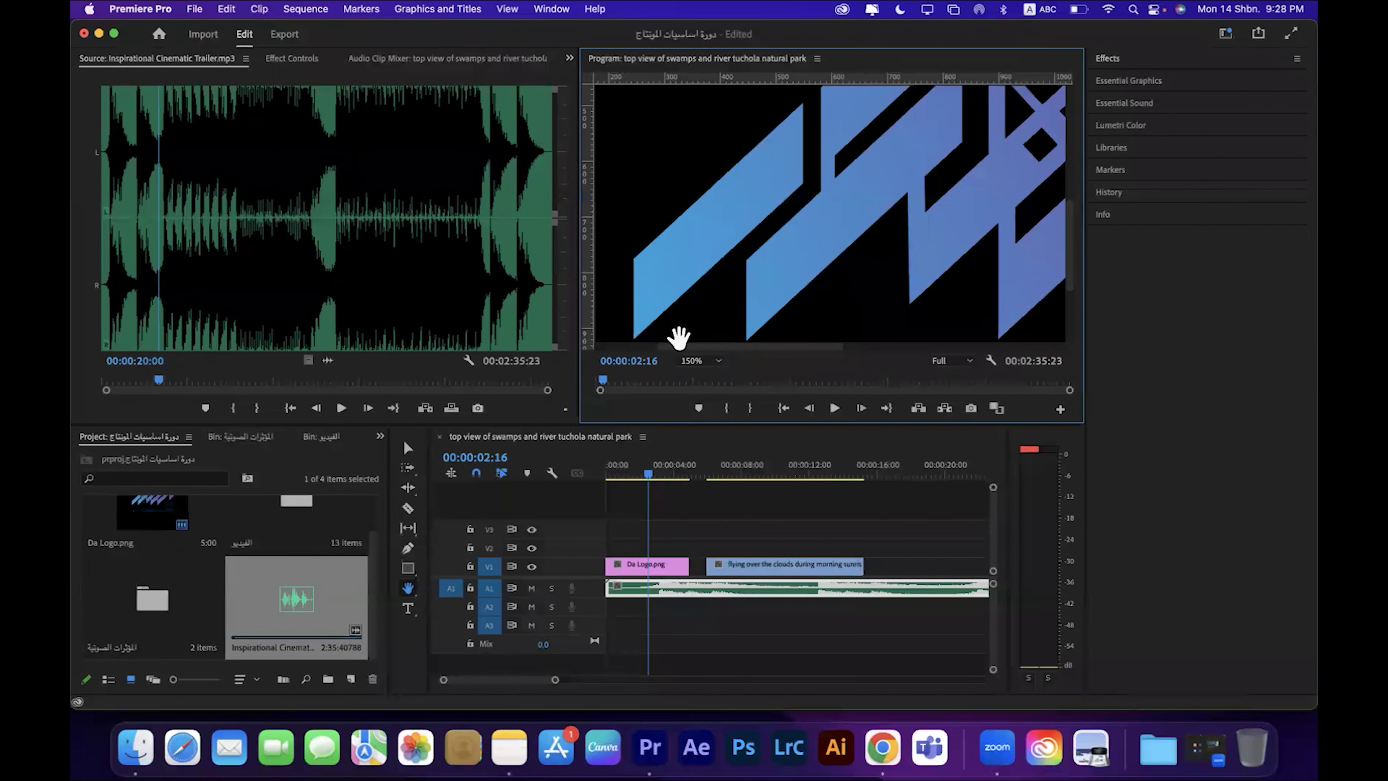
pyautogui.click(701, 361)
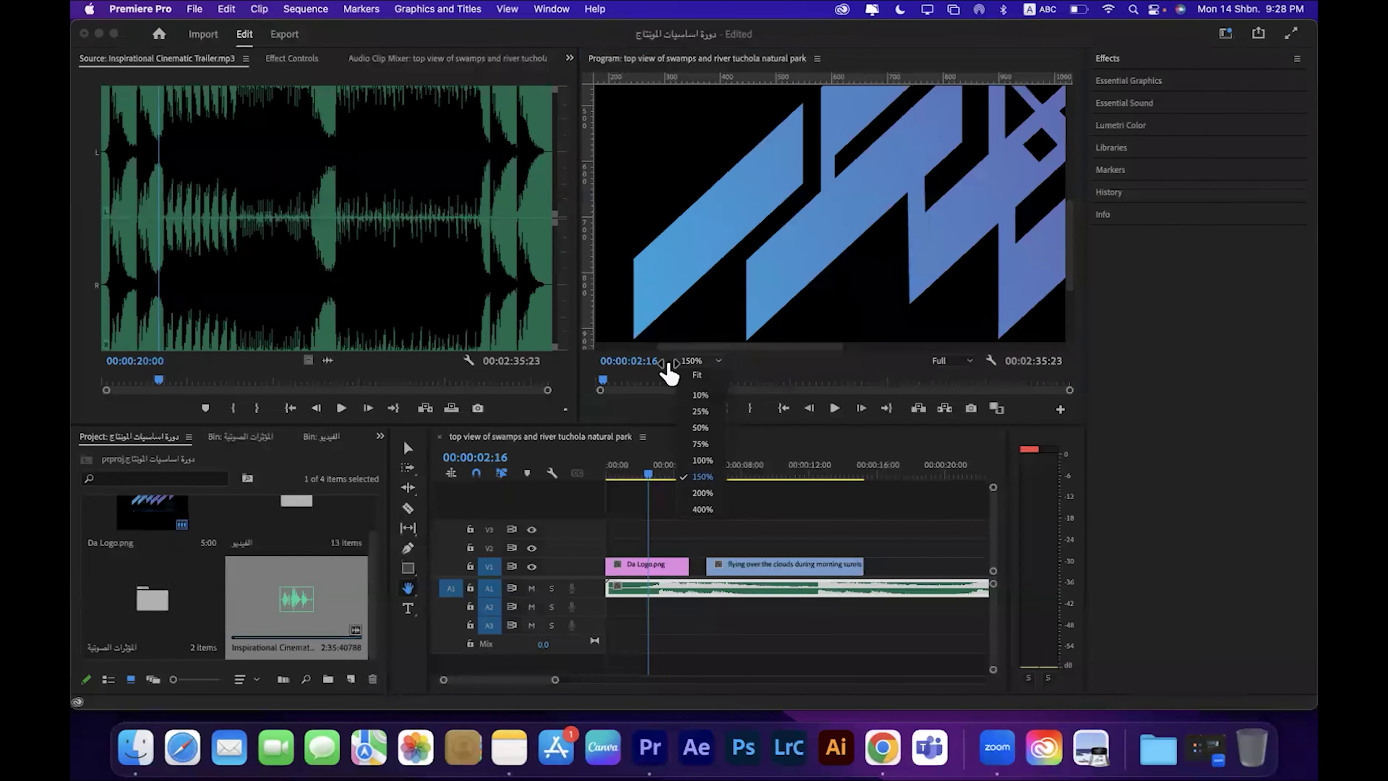
pyautogui.click(698, 375)
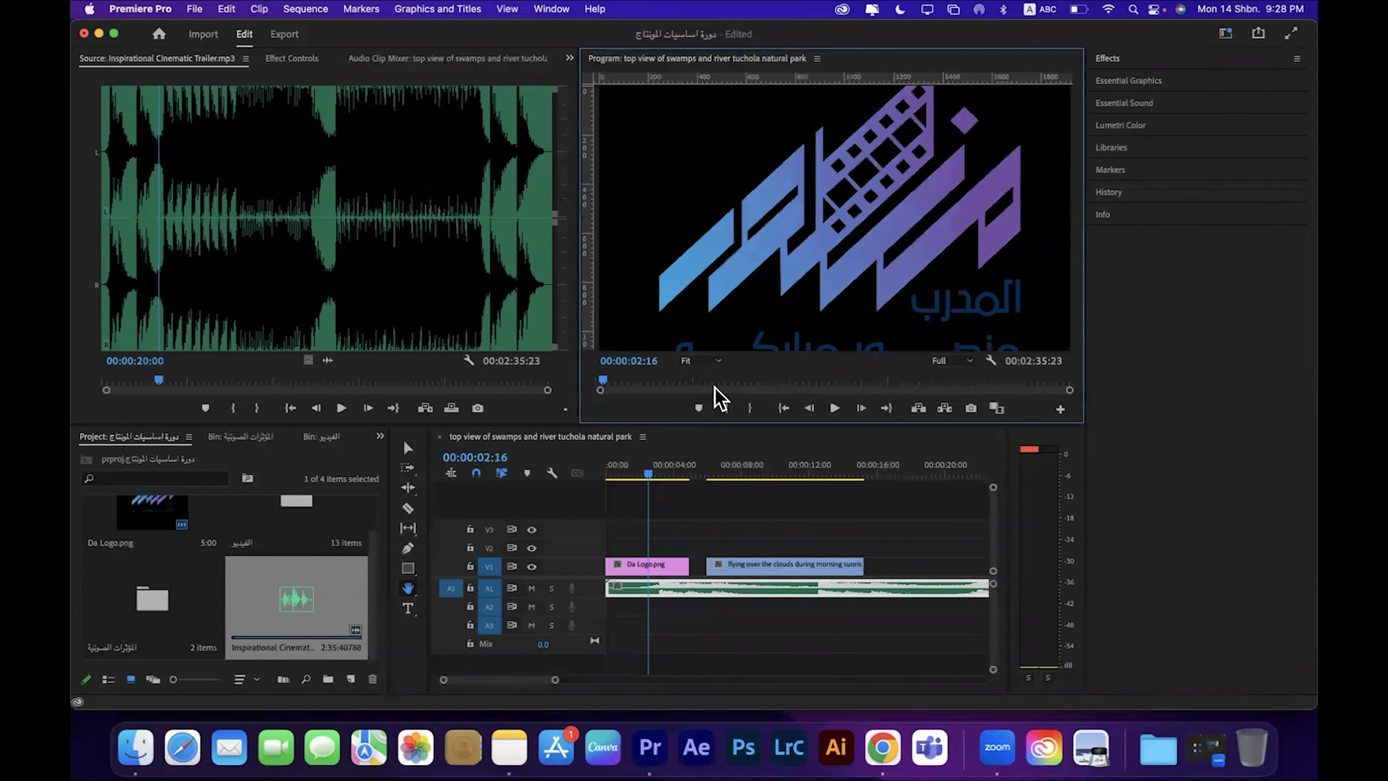
pyautogui.click(405, 608)
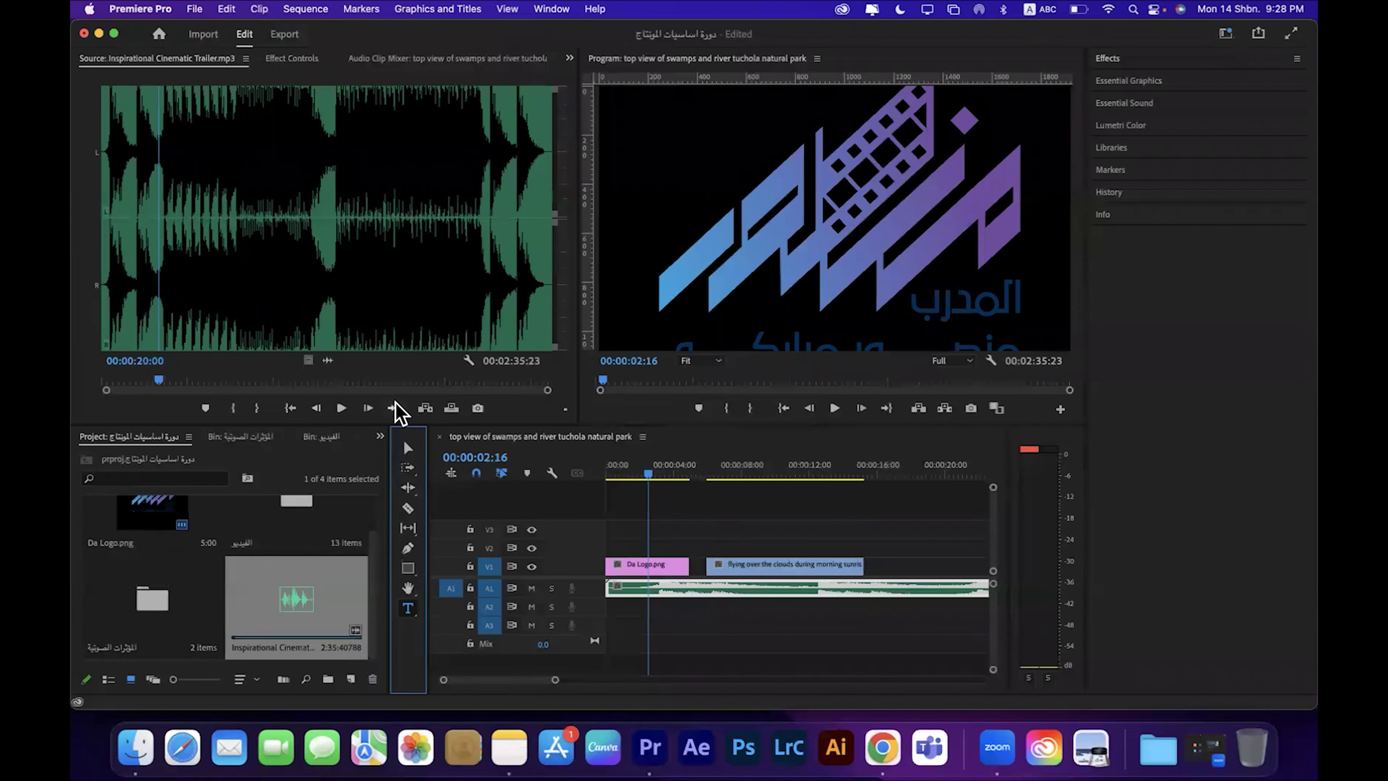
pyautogui.click(406, 448)
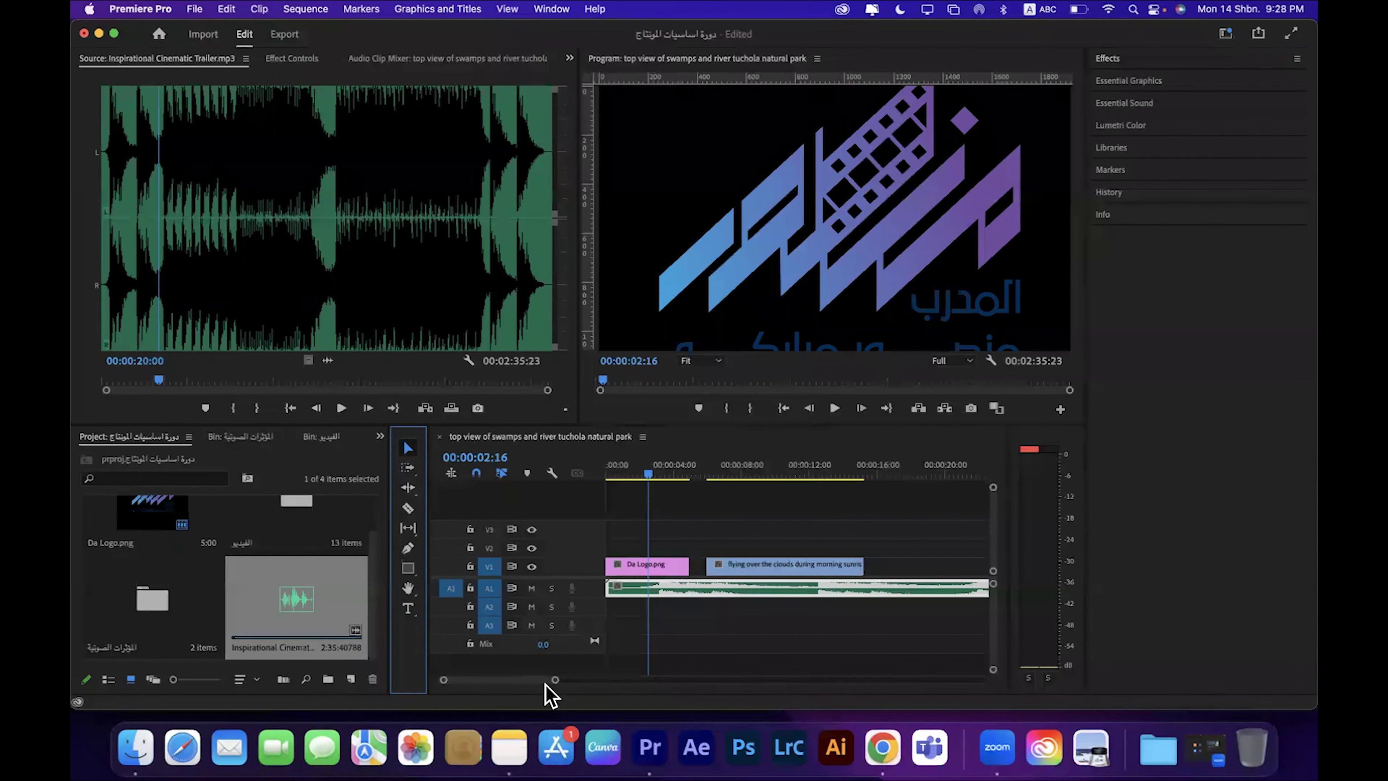
# Step: Stack the clouds clip on V2 beneath Da Logo.png on V3, both starting at 00:00:00:00, and preview the overlay at 00:00:02:16
pyautogui.moveTo(555, 680); pyautogui.dragTo(517, 679)
pyautogui.moveTo(683, 467); pyautogui.dragTo(607, 474)
pyautogui.moveTo(519, 679); pyautogui.dragTo(582, 680)
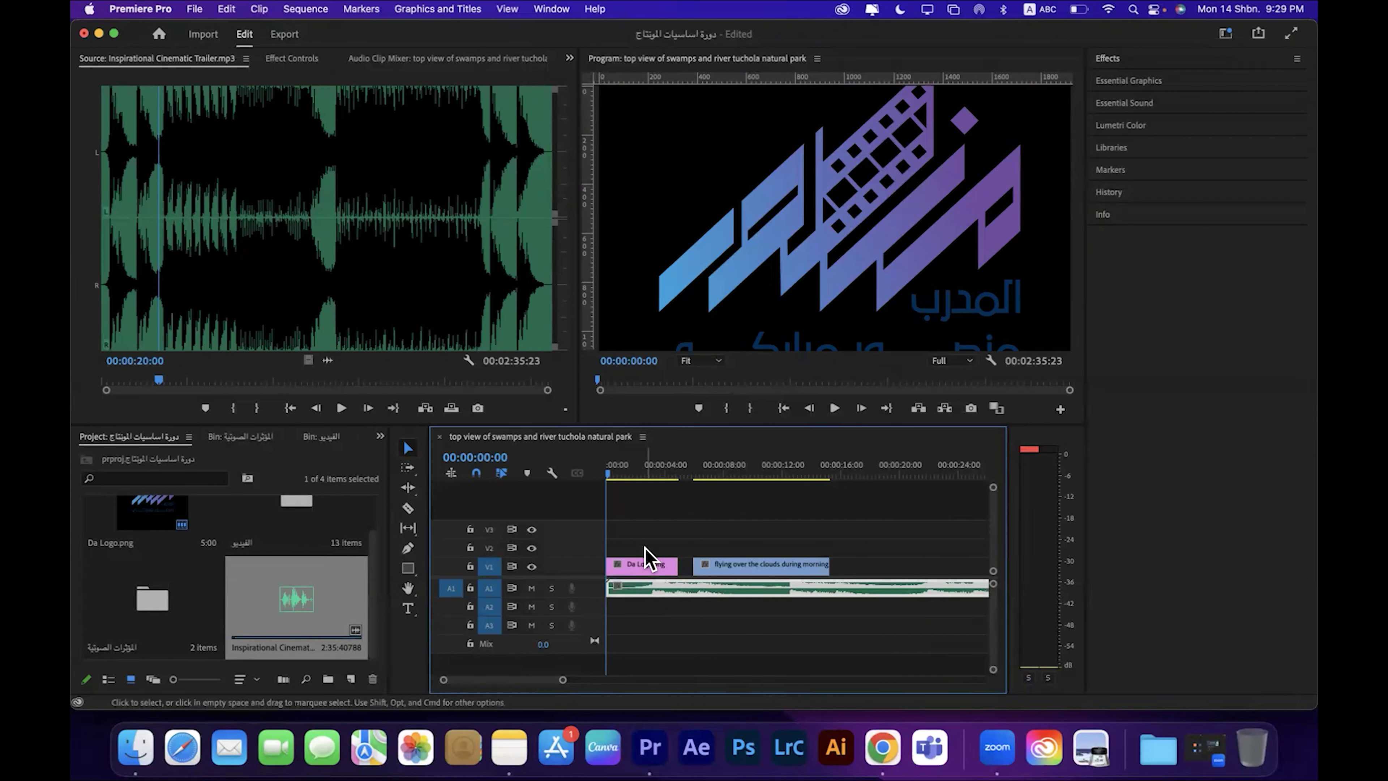
pyautogui.moveTo(706, 567); pyautogui.dragTo(635, 462)
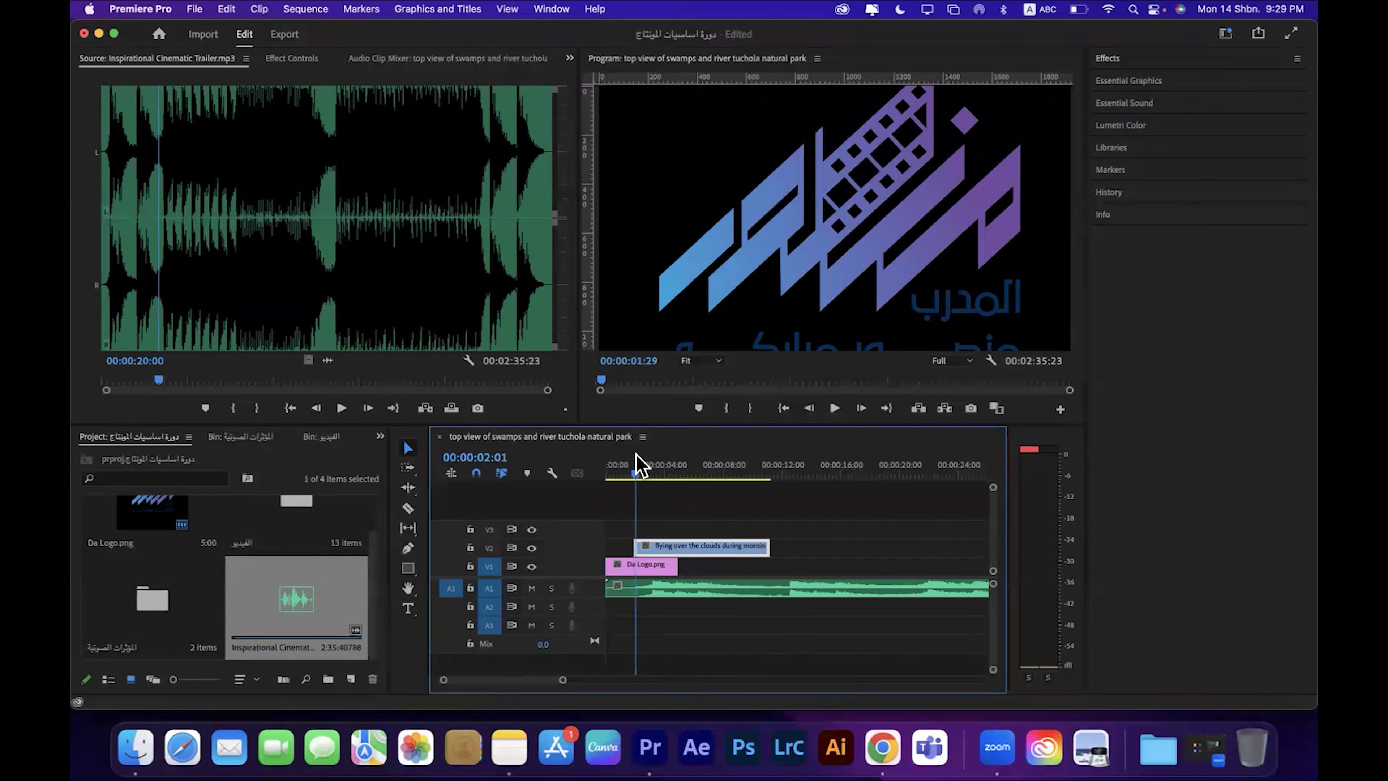
pyautogui.click(644, 465)
pyautogui.moveTo(650, 577); pyautogui.dragTo(691, 434)
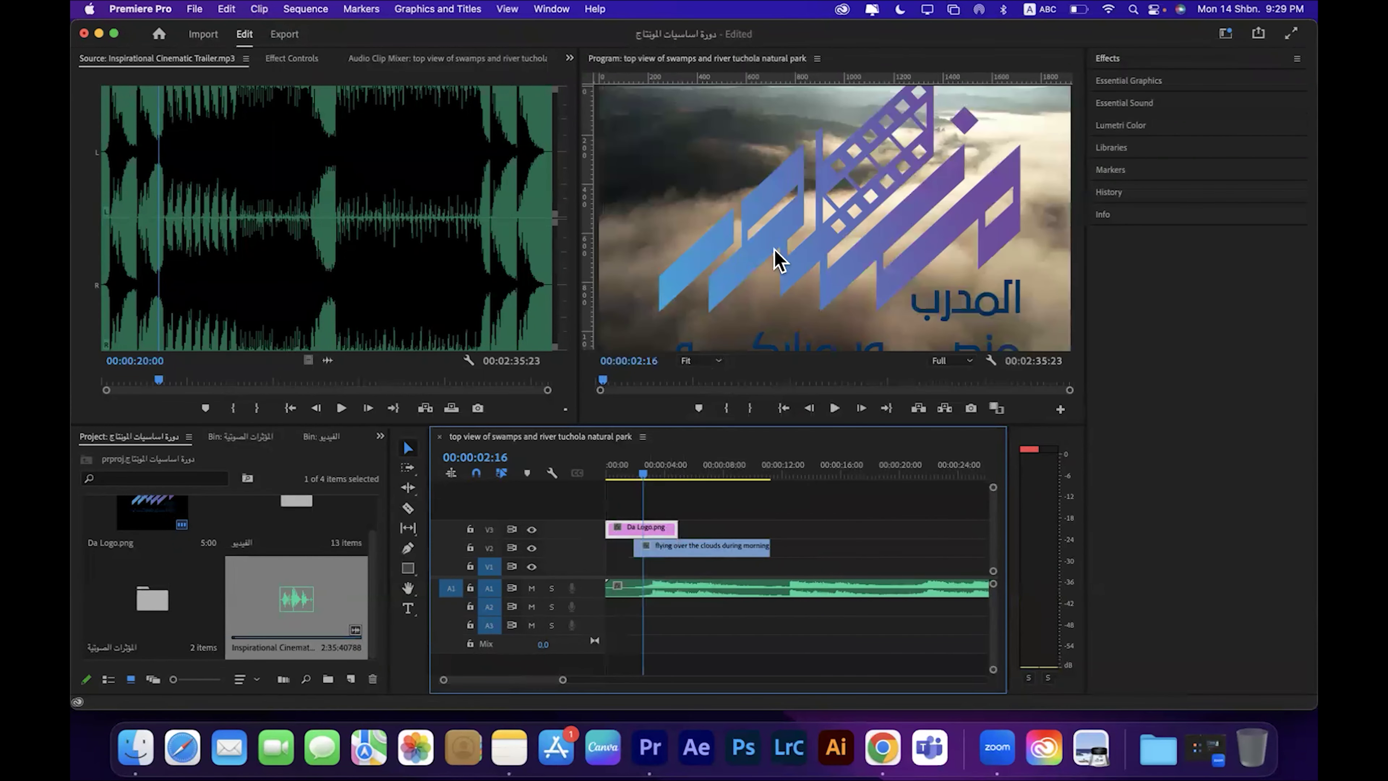
pyautogui.moveTo(663, 548)
pyautogui.mouseDown()
pyautogui.moveTo(640, 549)
pyautogui.moveTo(631, 494)
pyautogui.moveTo(624, 515)
pyautogui.moveTo(647, 550)
pyautogui.mouseUp()
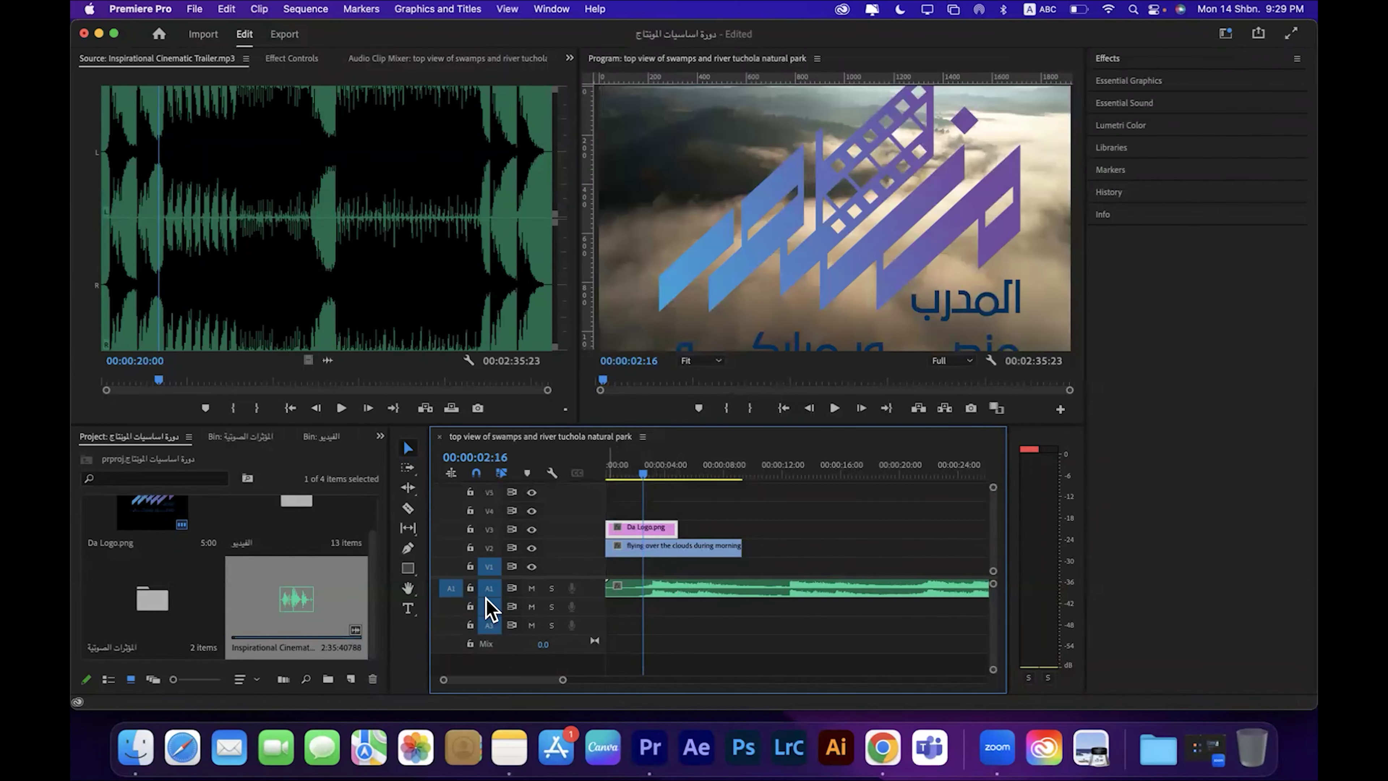
# Step: Move the clouds clip along V2 to start at about 00:00:13:00 and scrub the sequence to 00:00:01:25
pyautogui.click(647, 589)
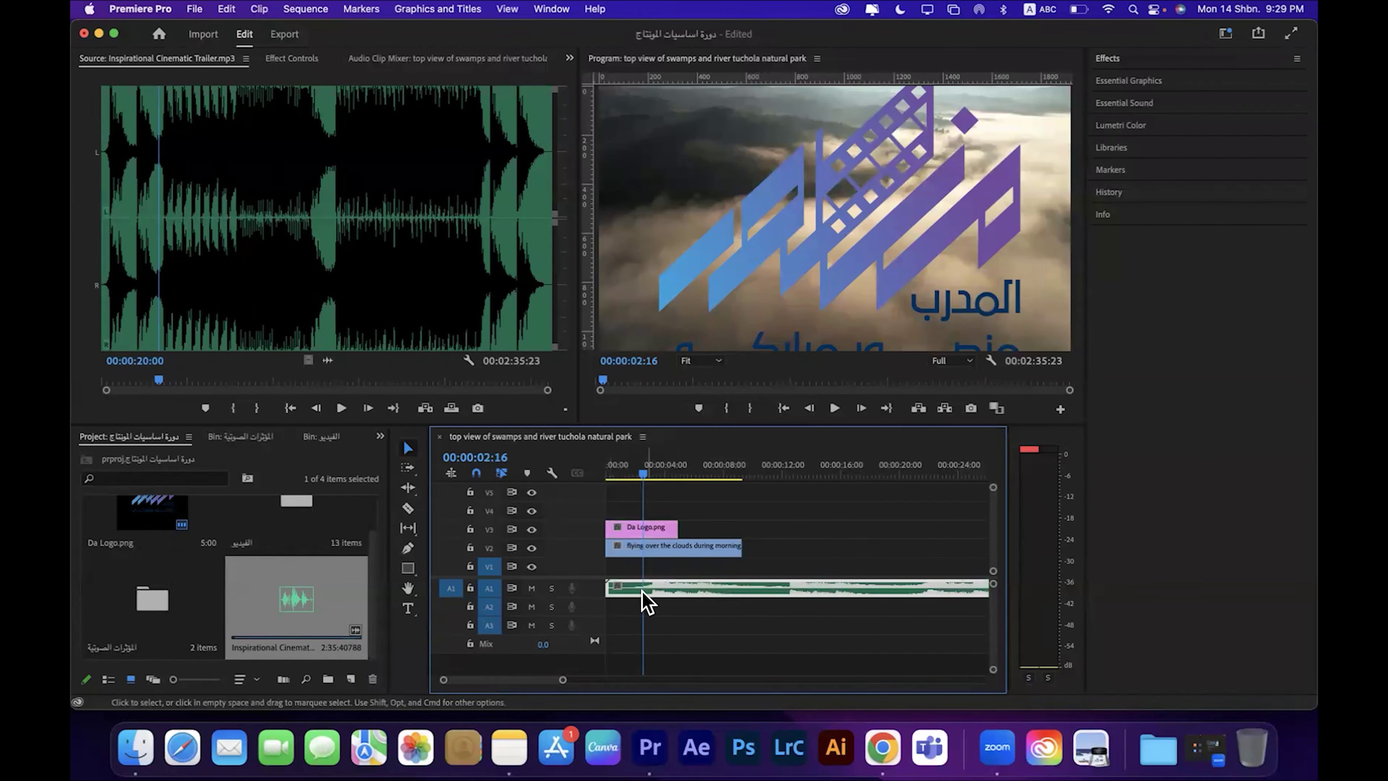
pyautogui.click(627, 608)
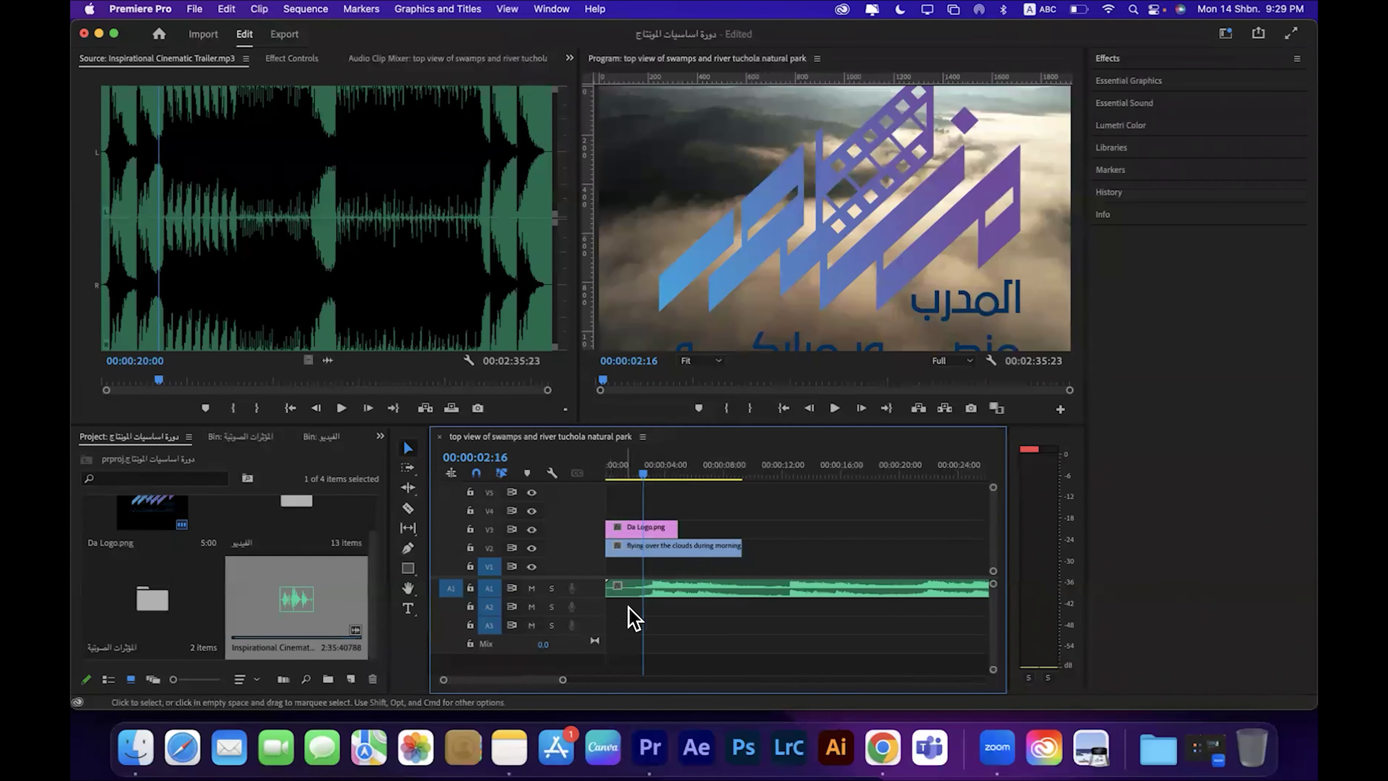
pyautogui.click(661, 589)
pyautogui.moveTo(630, 547)
pyautogui.mouseDown()
pyautogui.moveTo(814, 552)
pyautogui.moveTo(636, 533)
pyautogui.mouseUp()
pyautogui.moveTo(651, 464); pyautogui.dragTo(632, 468)
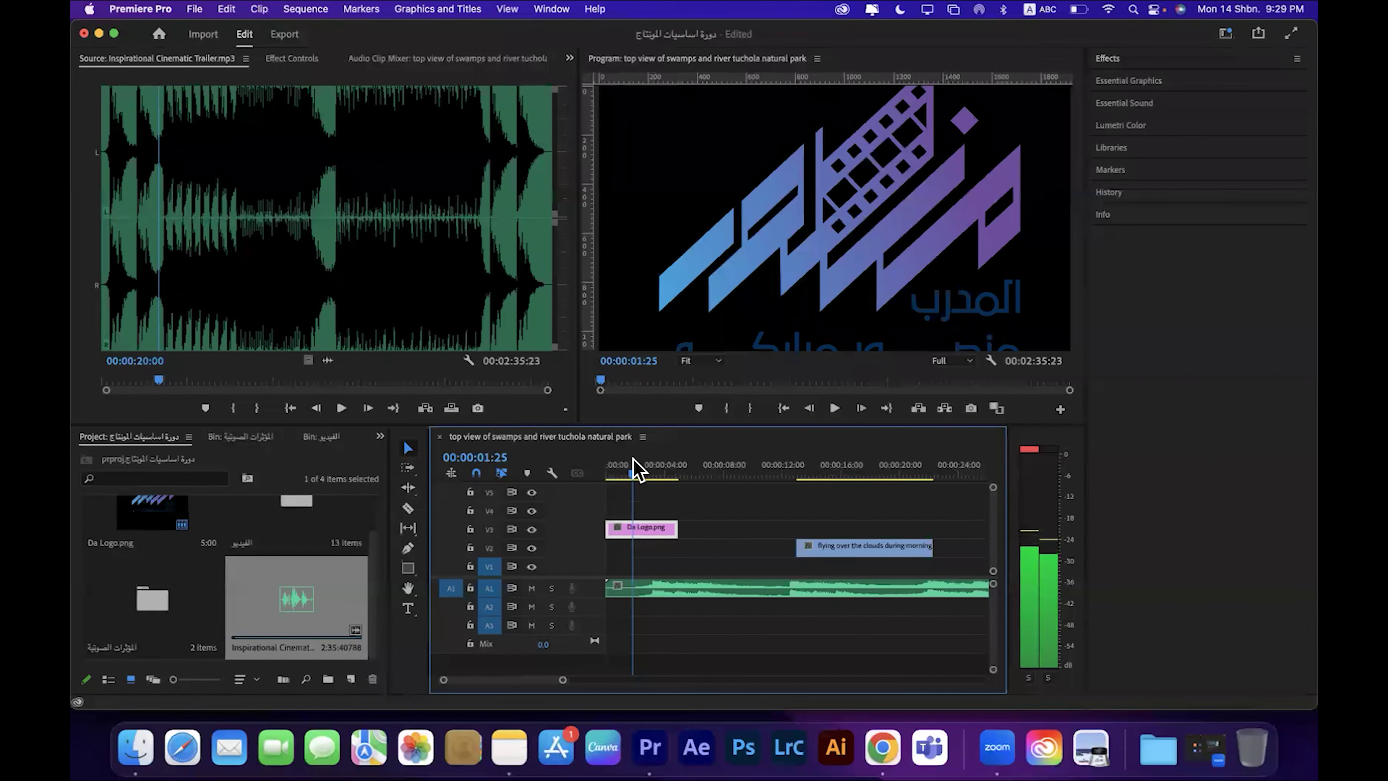
# Step: Move Da Logo.png from V3 down to V2 at the sequence start and reduce the Program monitor zoom to 25%
pyautogui.moveTo(637, 529); pyautogui.dragTo(640, 547)
pyautogui.click(816, 558)
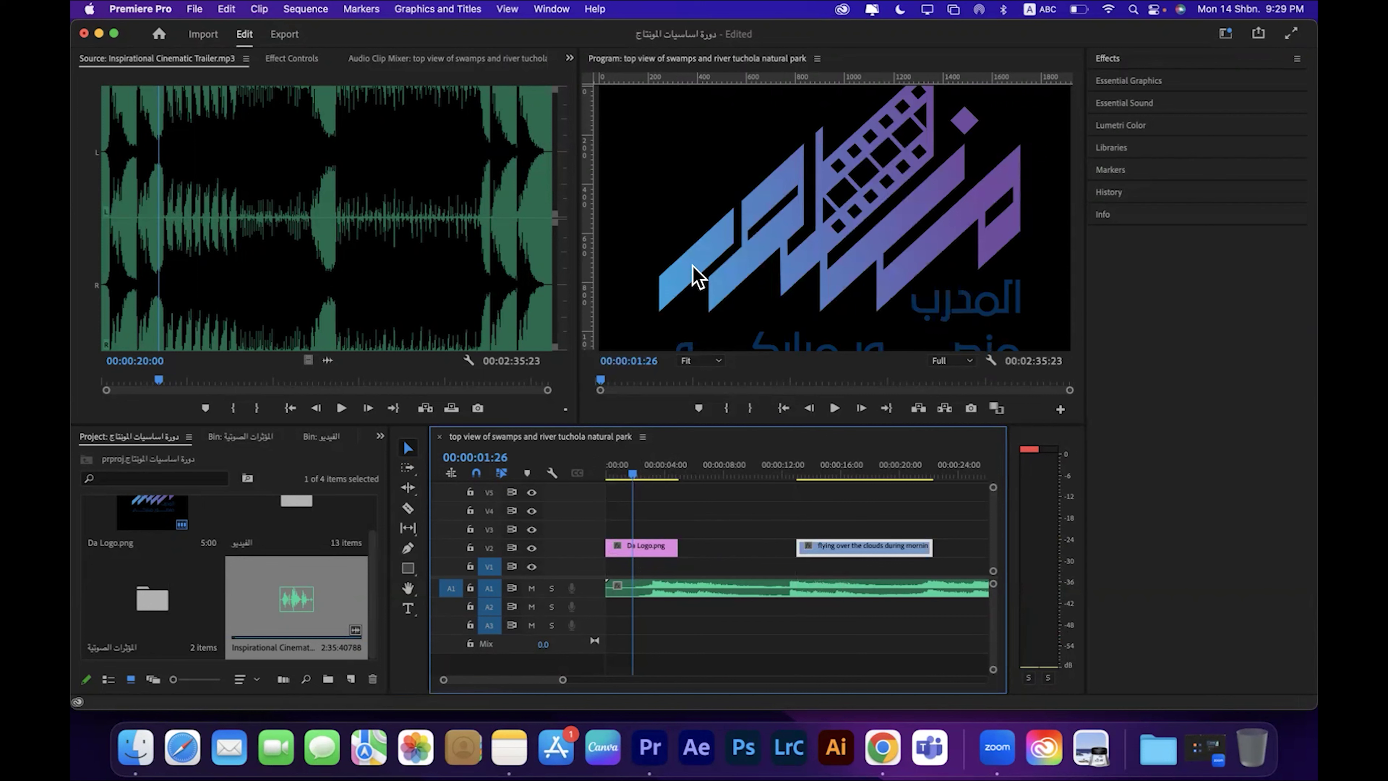
pyautogui.click(697, 362)
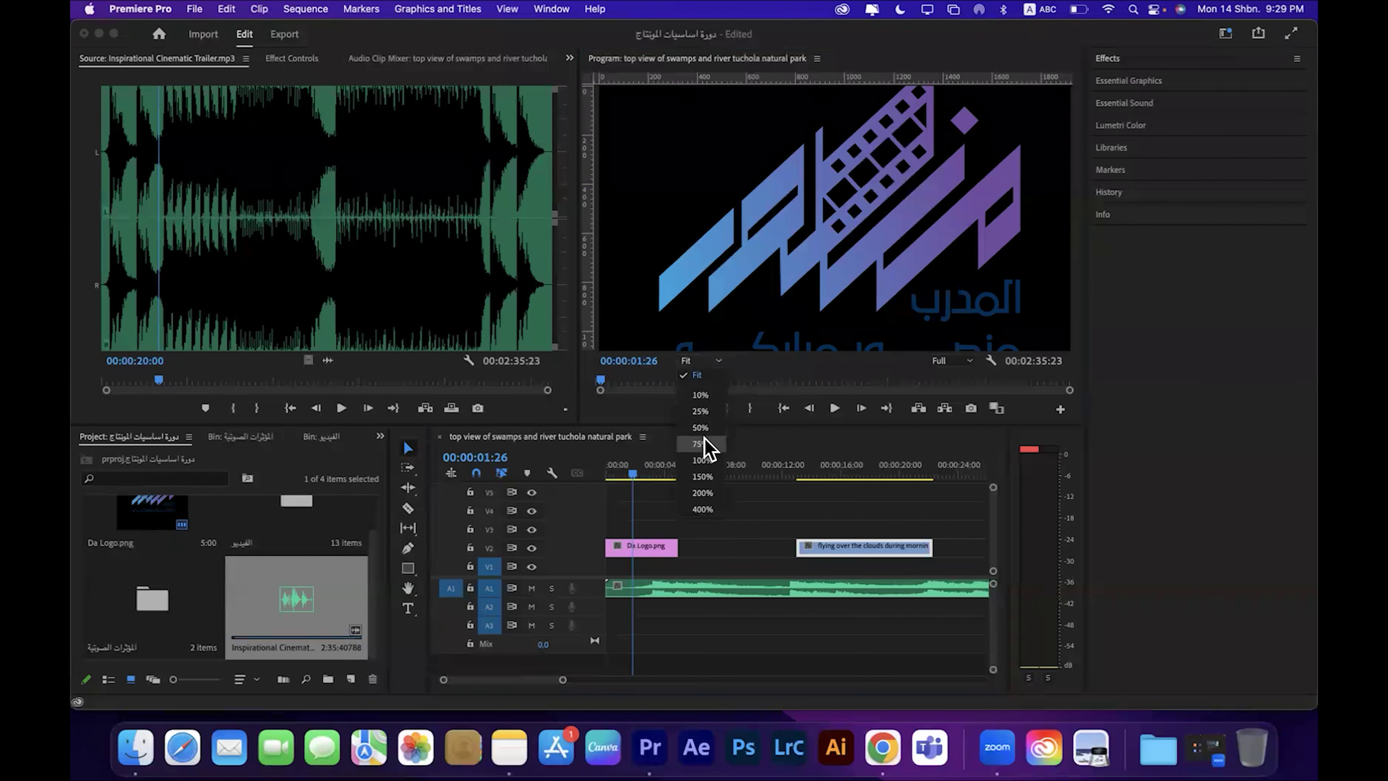
pyautogui.click(701, 444)
pyautogui.click(701, 362)
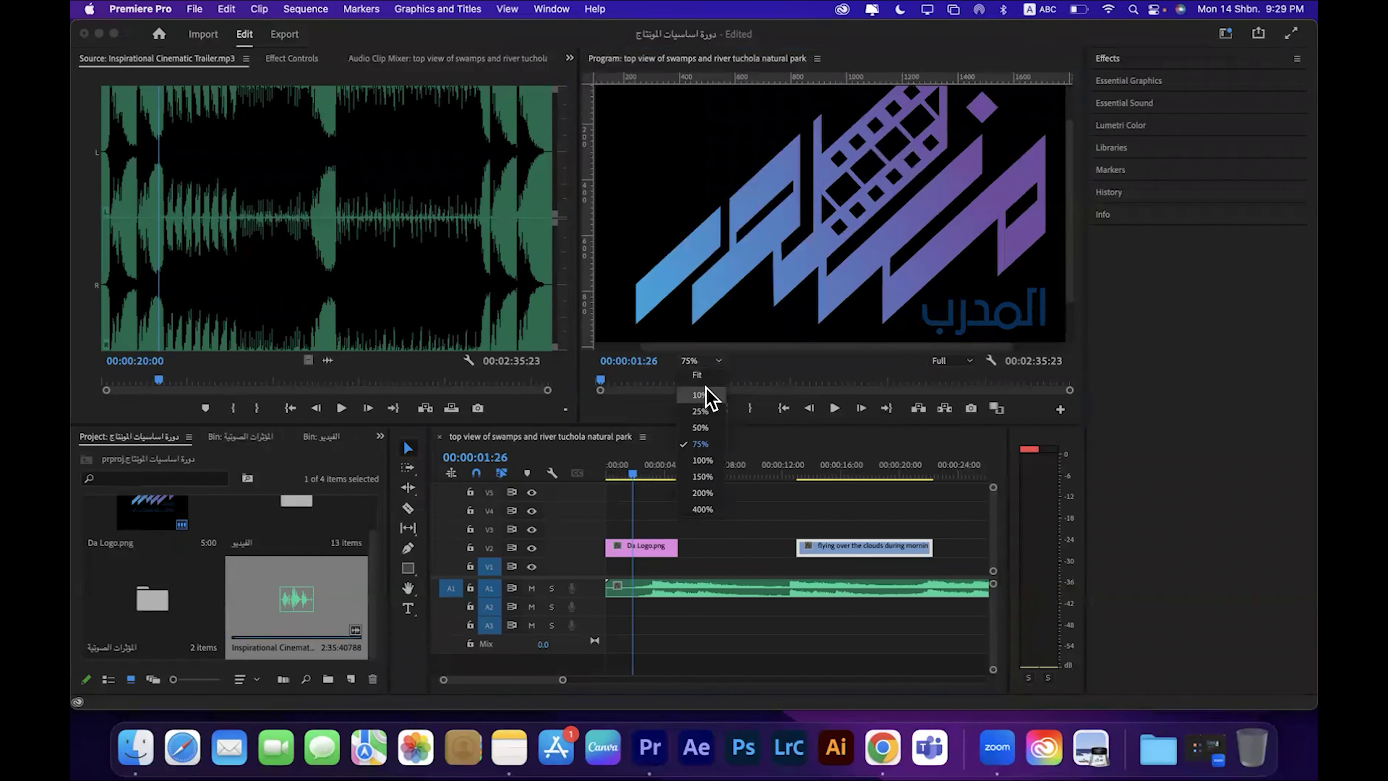
pyautogui.click(700, 411)
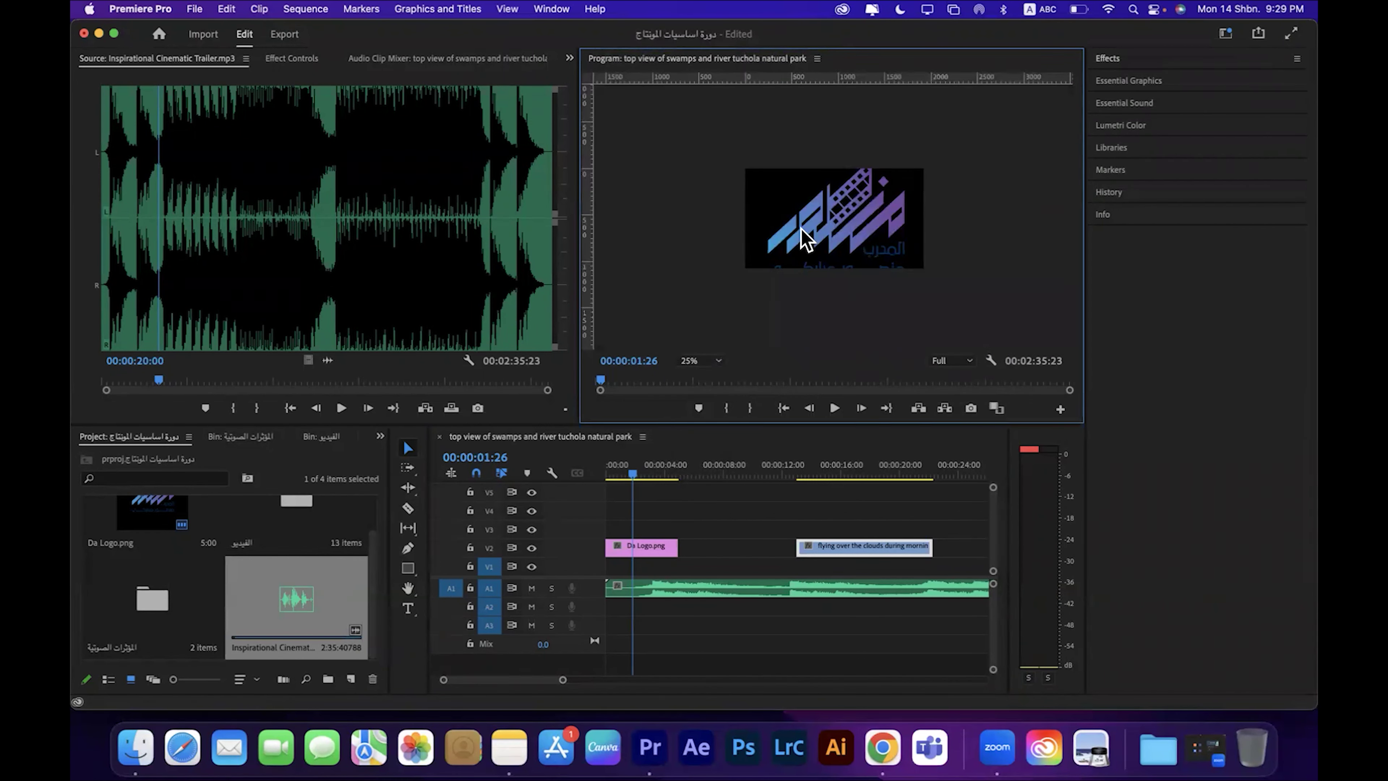
# Step: Scale Da Logo.png down until it fits inside the frame near the centre, and restore the Program monitor zoom to Fit
pyautogui.click(815, 216)
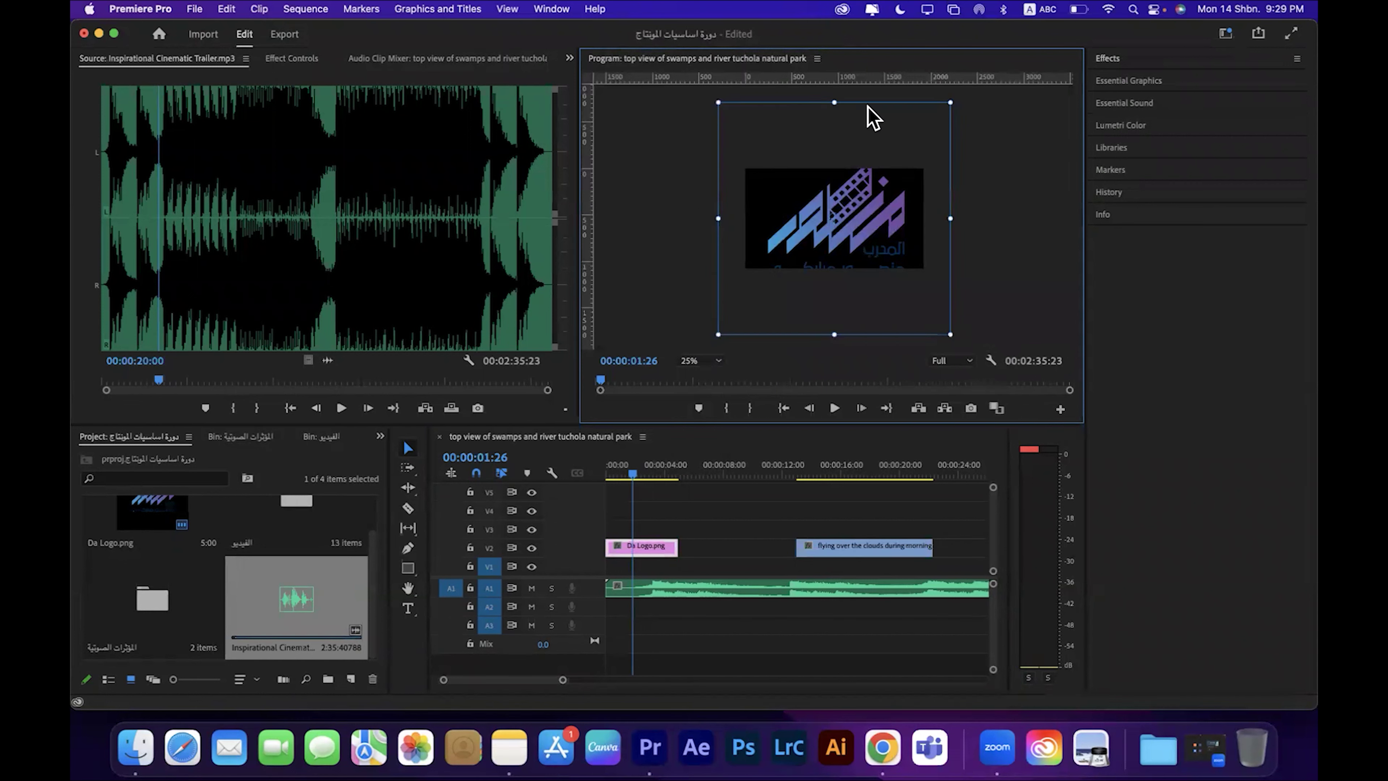
pyautogui.moveTo(718, 103); pyautogui.dragTo(764, 148)
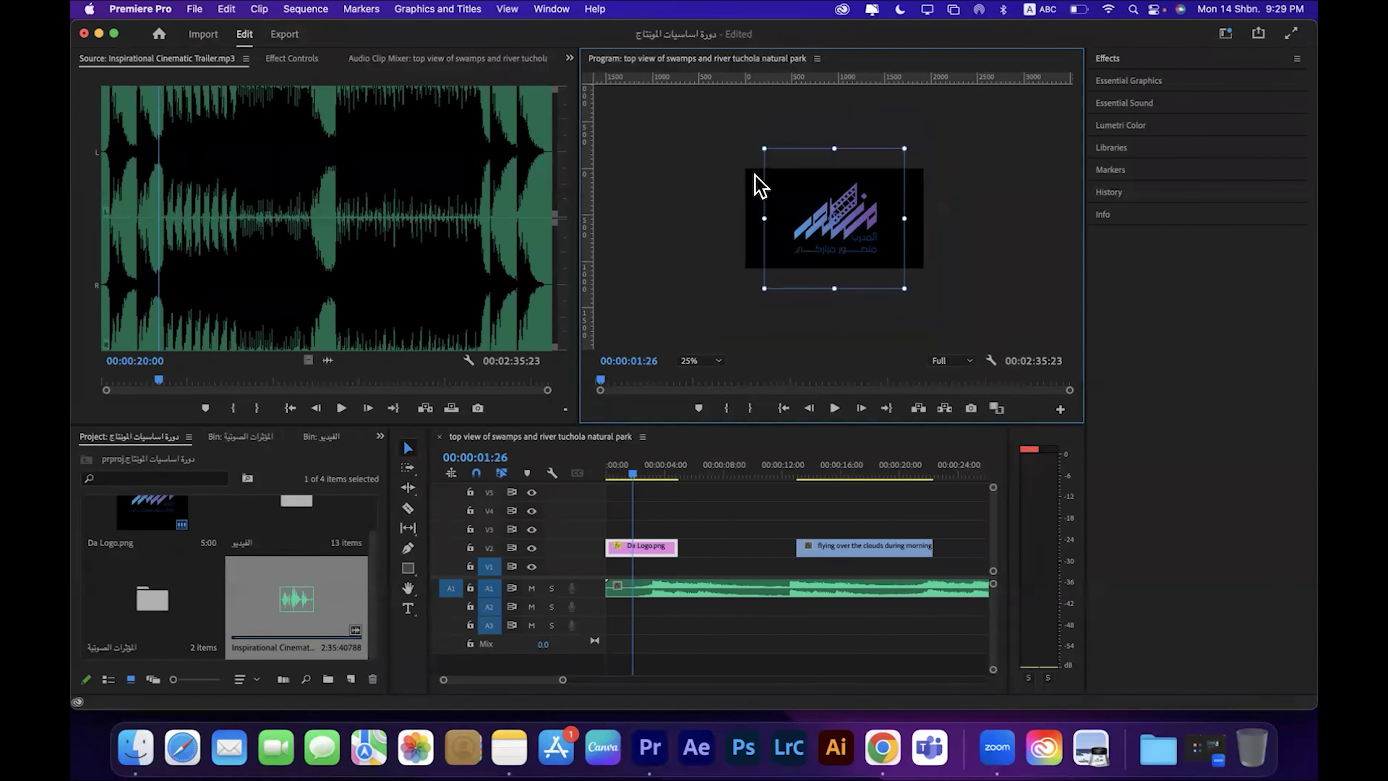
pyautogui.click(361, 43)
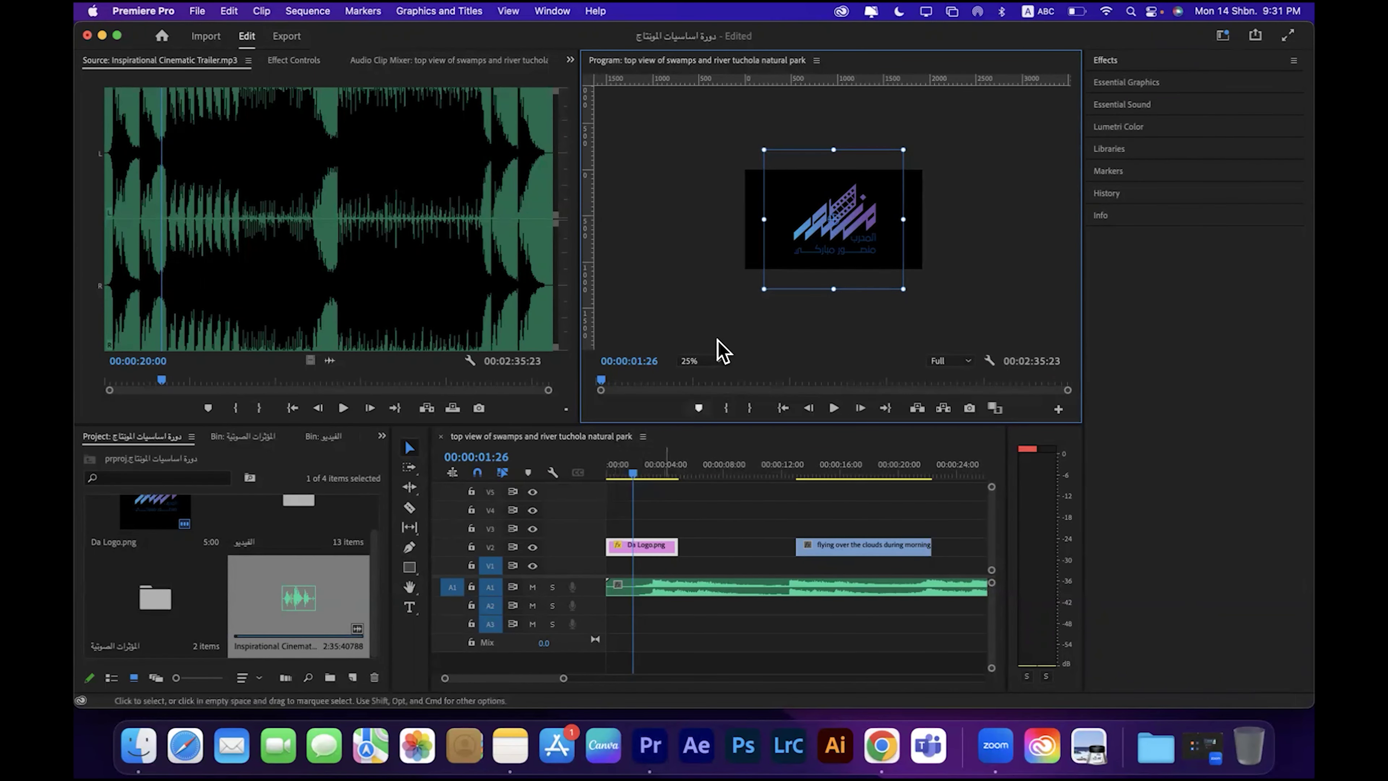
pyautogui.moveTo(825, 224); pyautogui.dragTo(781, 217)
pyautogui.click(701, 361)
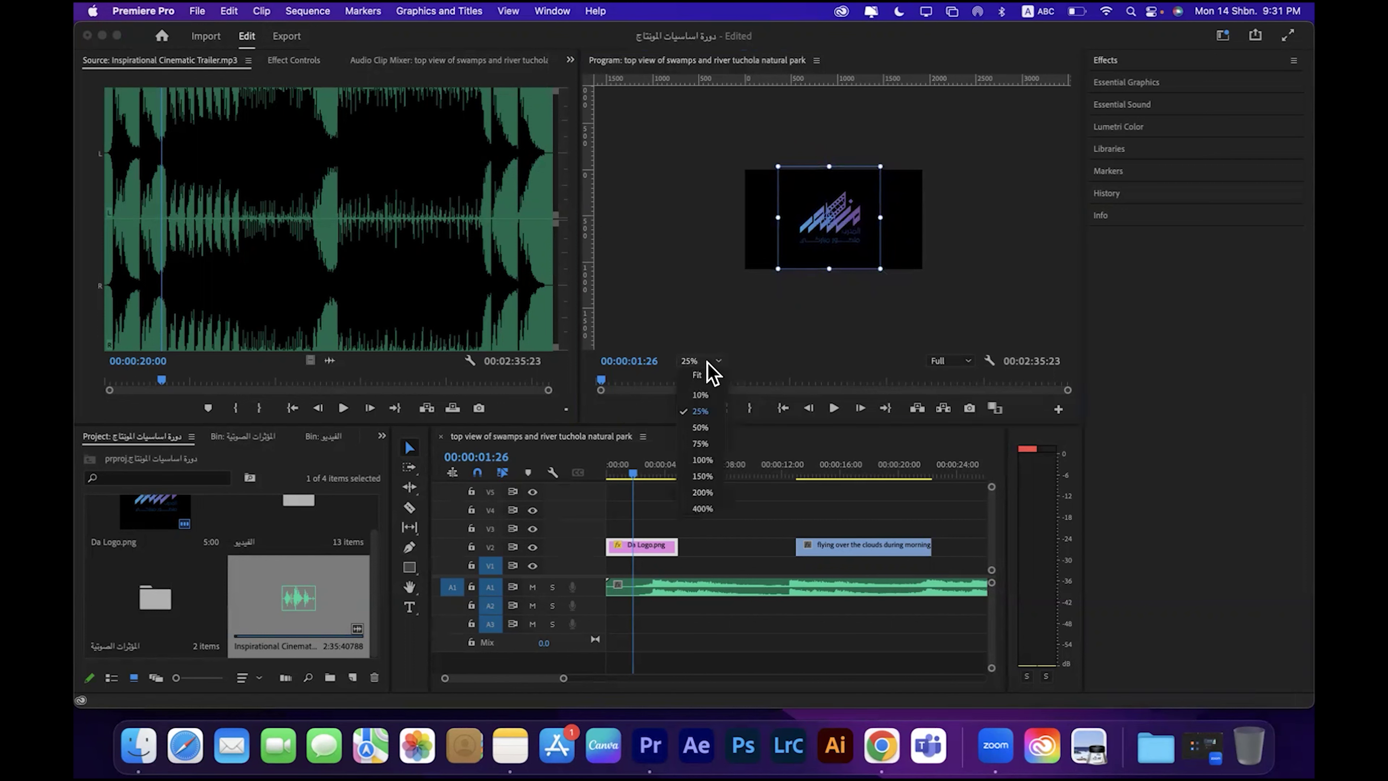
pyautogui.click(708, 373)
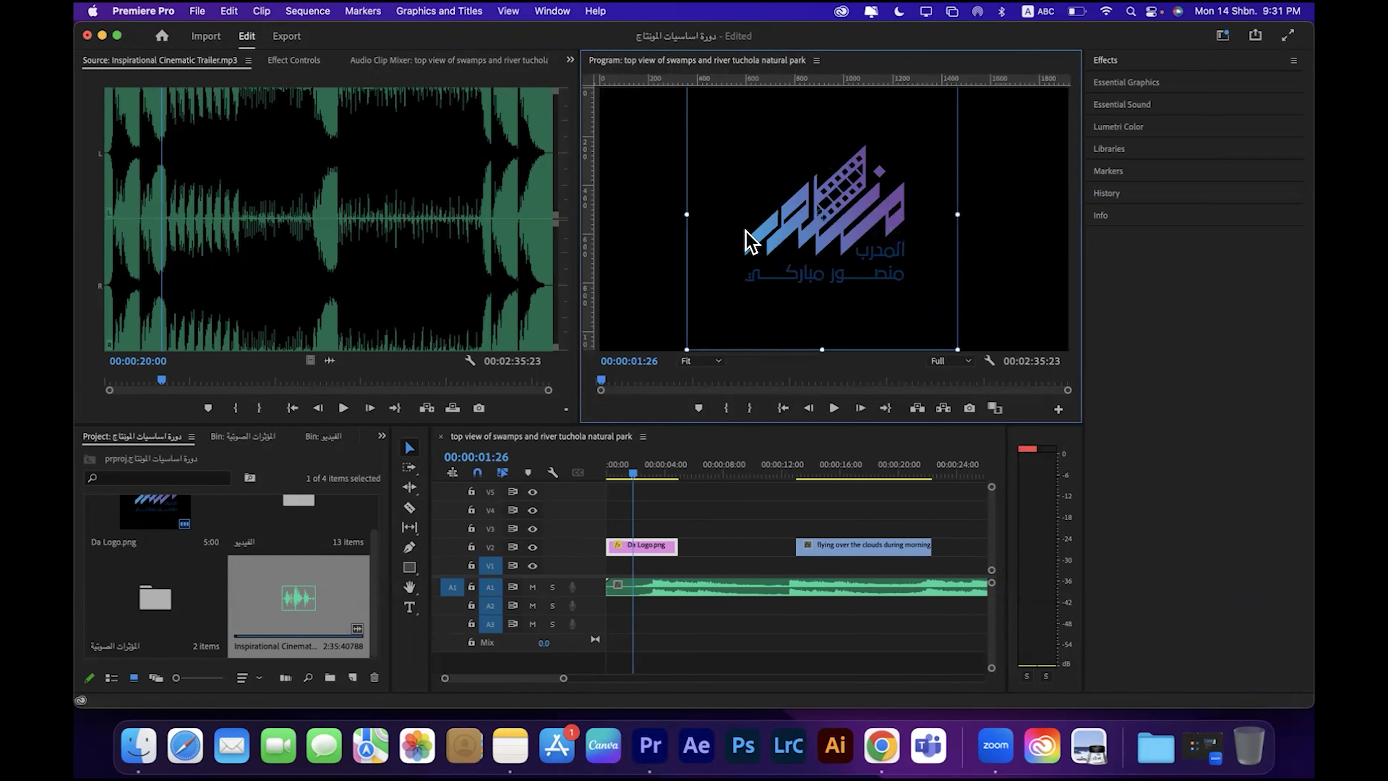
pyautogui.click(655, 229)
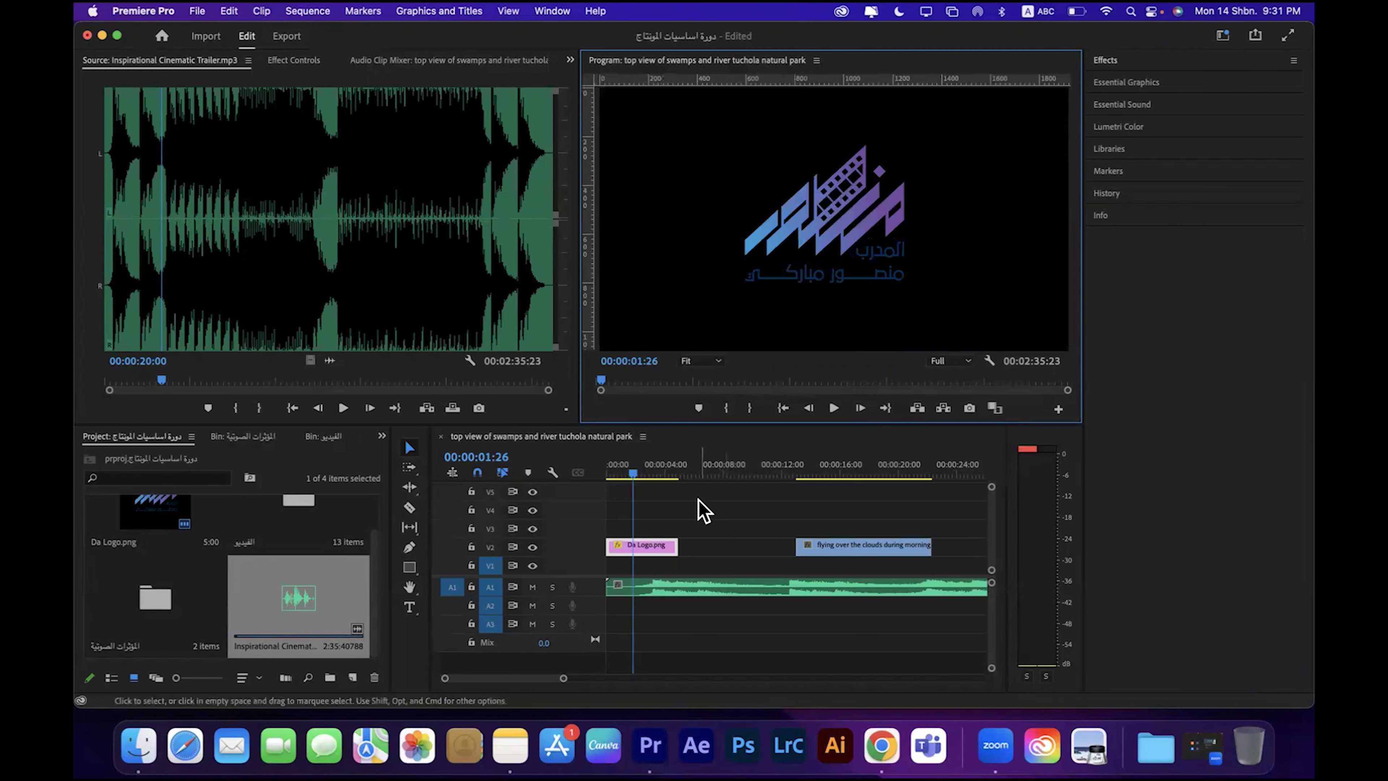
# Step: Draw a rectangle over nearly the whole frame at 00:00:01:26 and scrub the sequence to 00:00:02:07 to check it
pyautogui.click(409, 568)
pyautogui.moveTo(602, 96); pyautogui.dragTo(1062, 362)
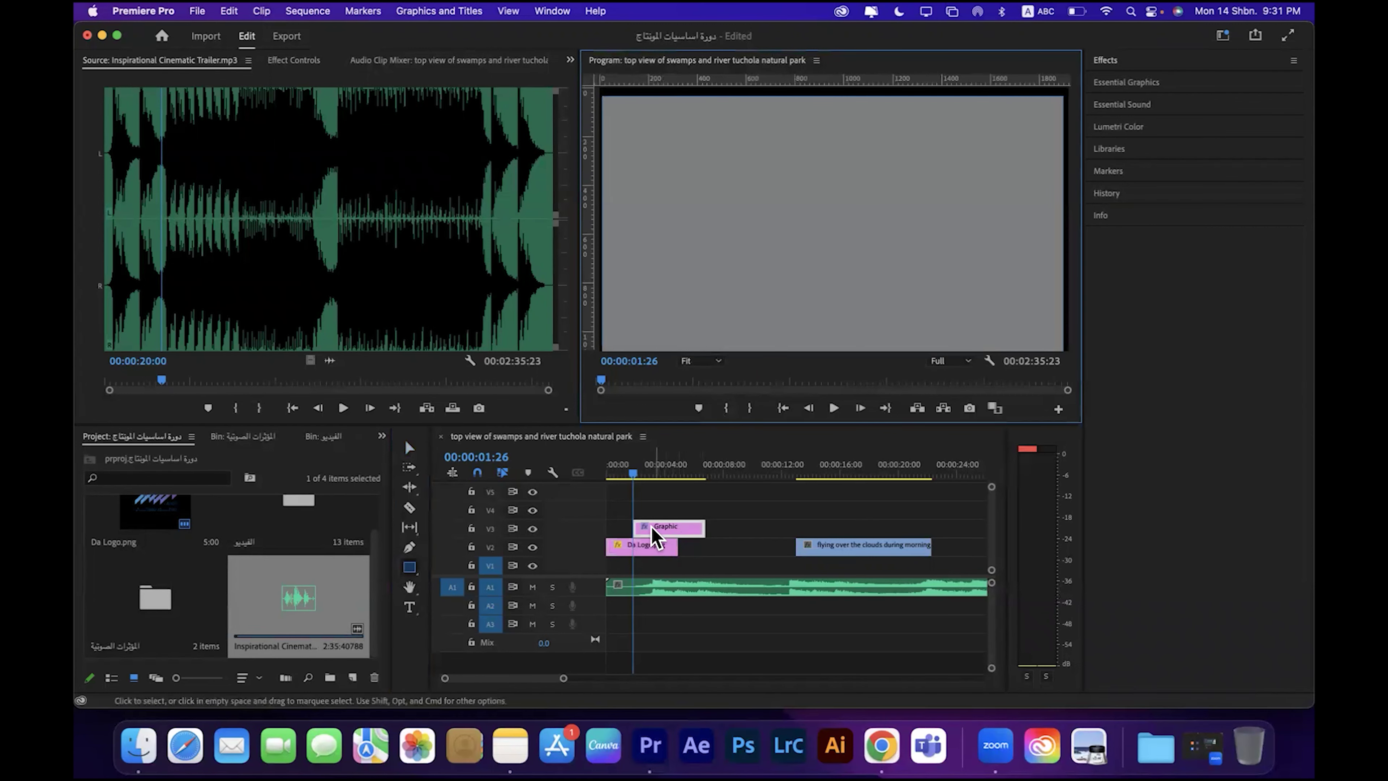
pyautogui.click(627, 473)
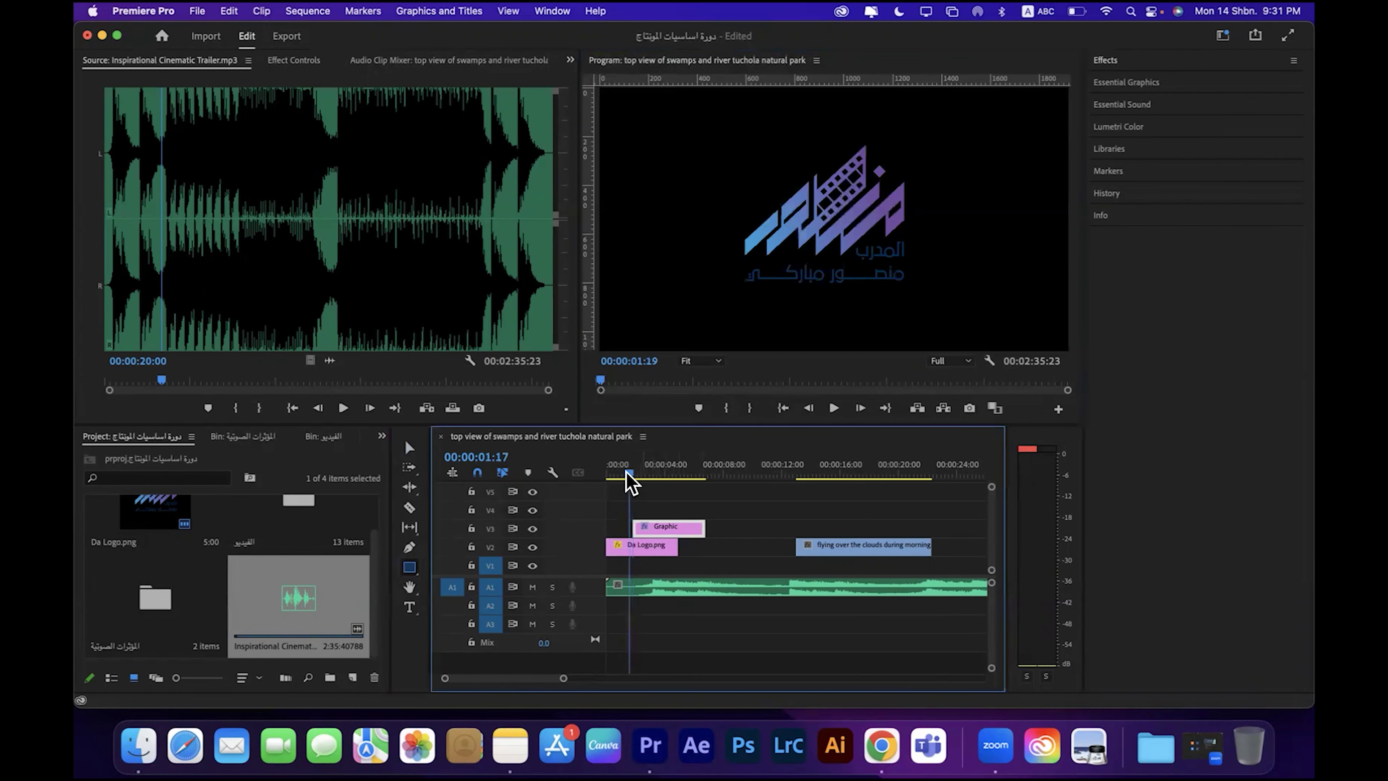
pyautogui.moveTo(627, 473); pyautogui.dragTo(636, 472)
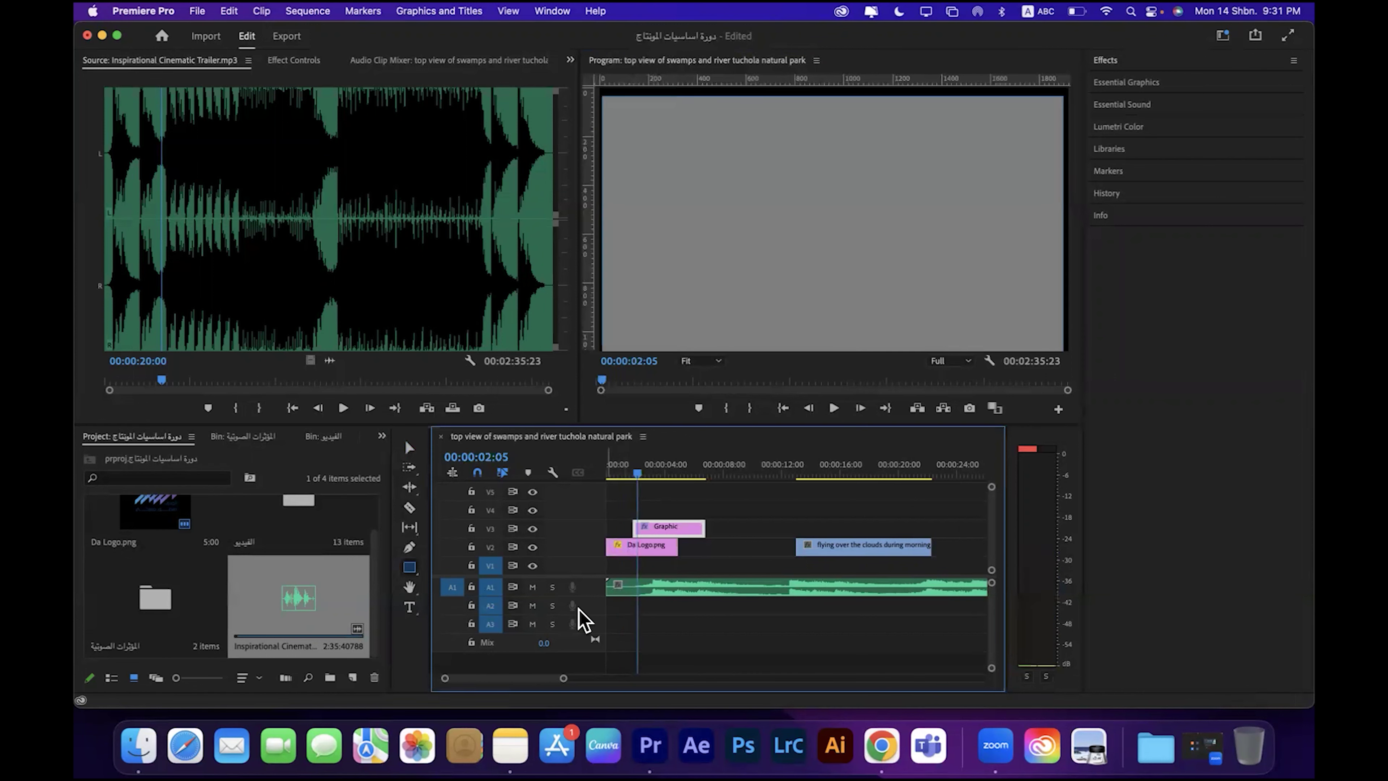
pyautogui.moveTo(561, 683); pyautogui.dragTo(512, 683)
pyautogui.moveTo(716, 472)
pyautogui.mouseDown()
pyautogui.moveTo(691, 472)
pyautogui.moveTo(713, 473)
pyautogui.mouseUp()
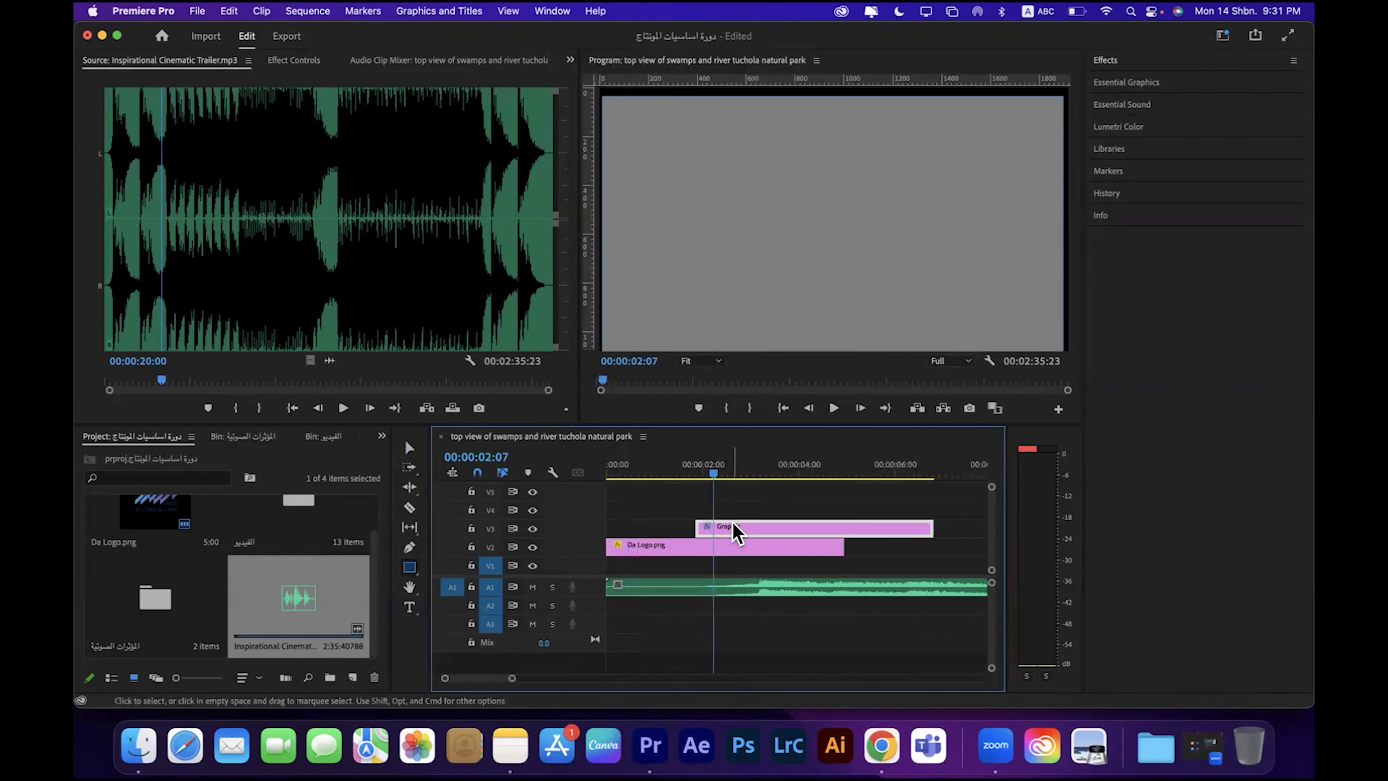
# Step: Place the rectangle graphic on V2 beneath Da Logo.png on V3, both starting at 00:00:00:00 and ending together, and preview at 00:00:01:04
pyautogui.moveTo(734, 526); pyautogui.dragTo(683, 527)
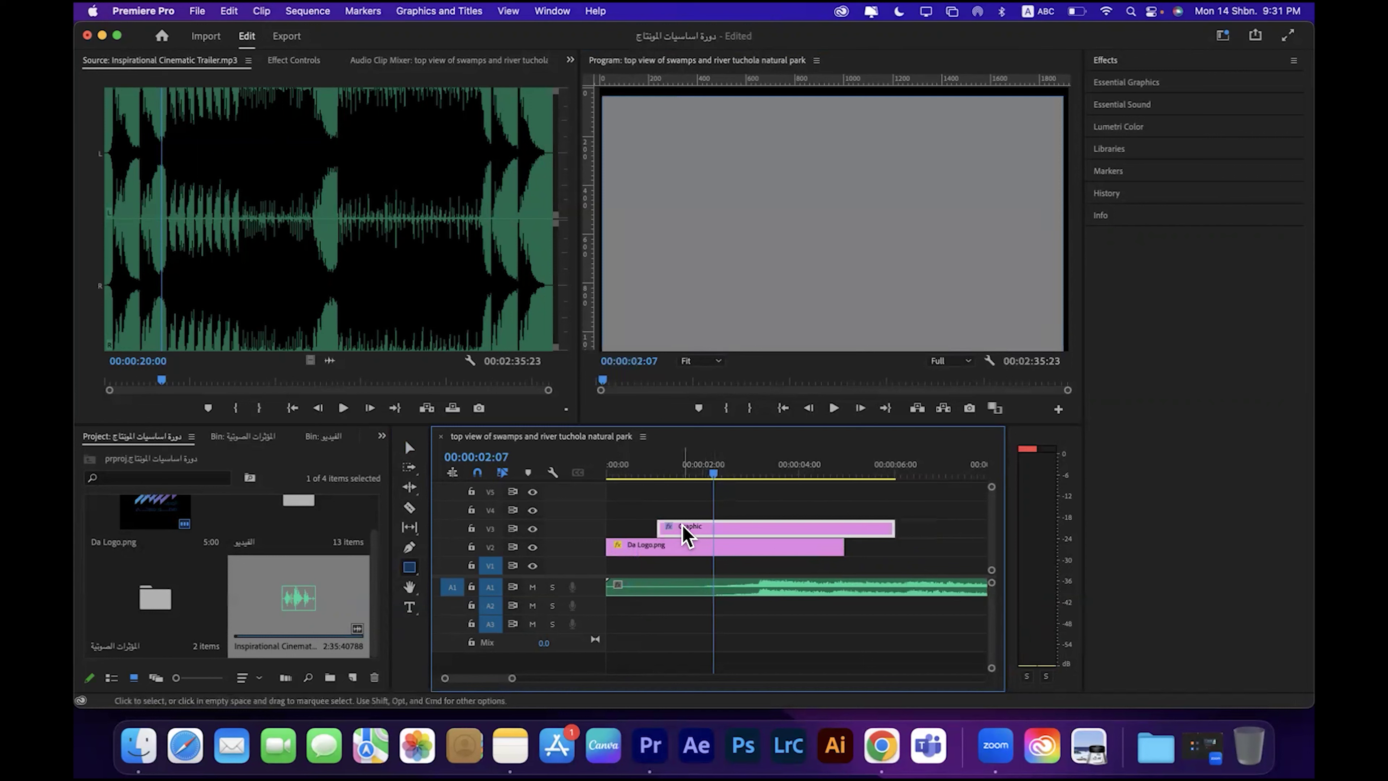
pyautogui.click(679, 547)
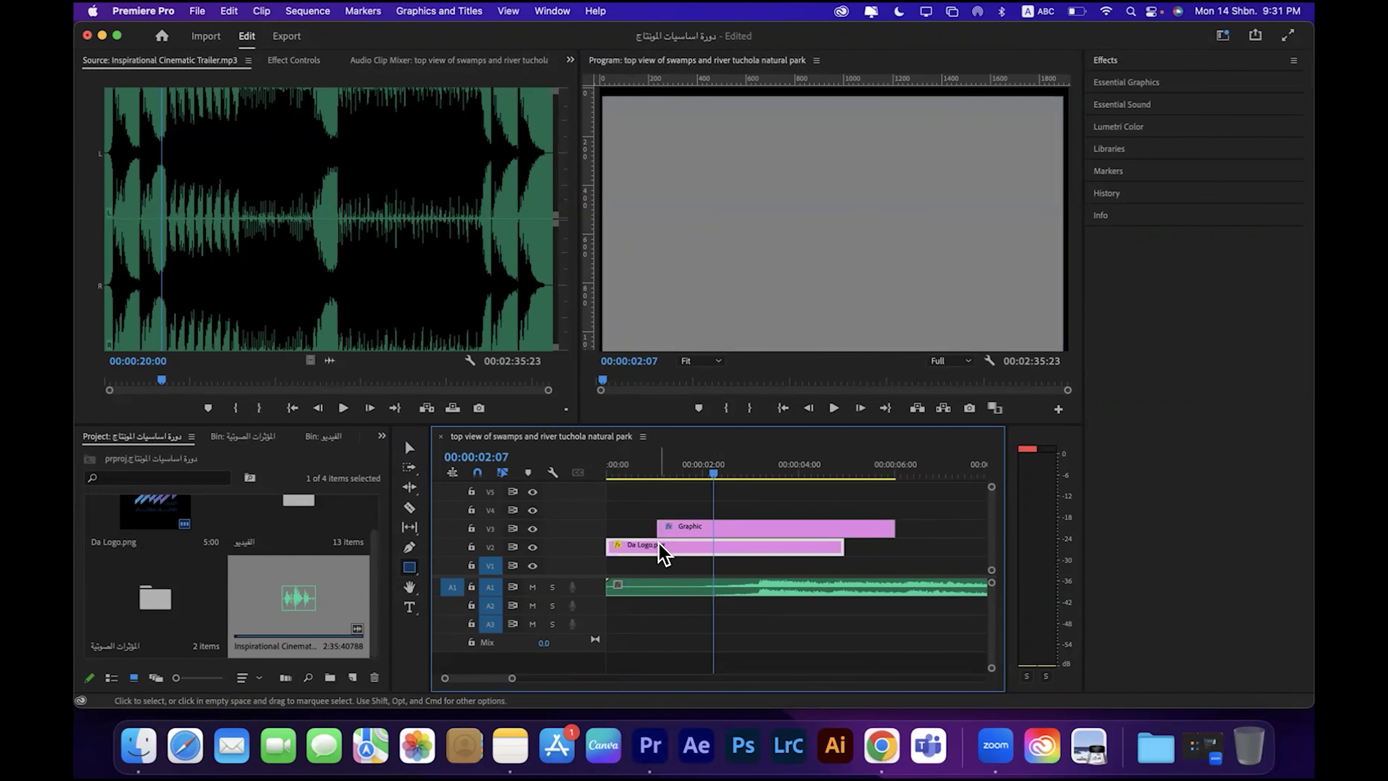
pyautogui.moveTo(661, 549); pyautogui.dragTo(646, 526)
pyautogui.moveTo(671, 472)
pyautogui.mouseDown()
pyautogui.moveTo(648, 474)
pyautogui.moveTo(659, 472)
pyautogui.mouseUp()
pyautogui.click(691, 548)
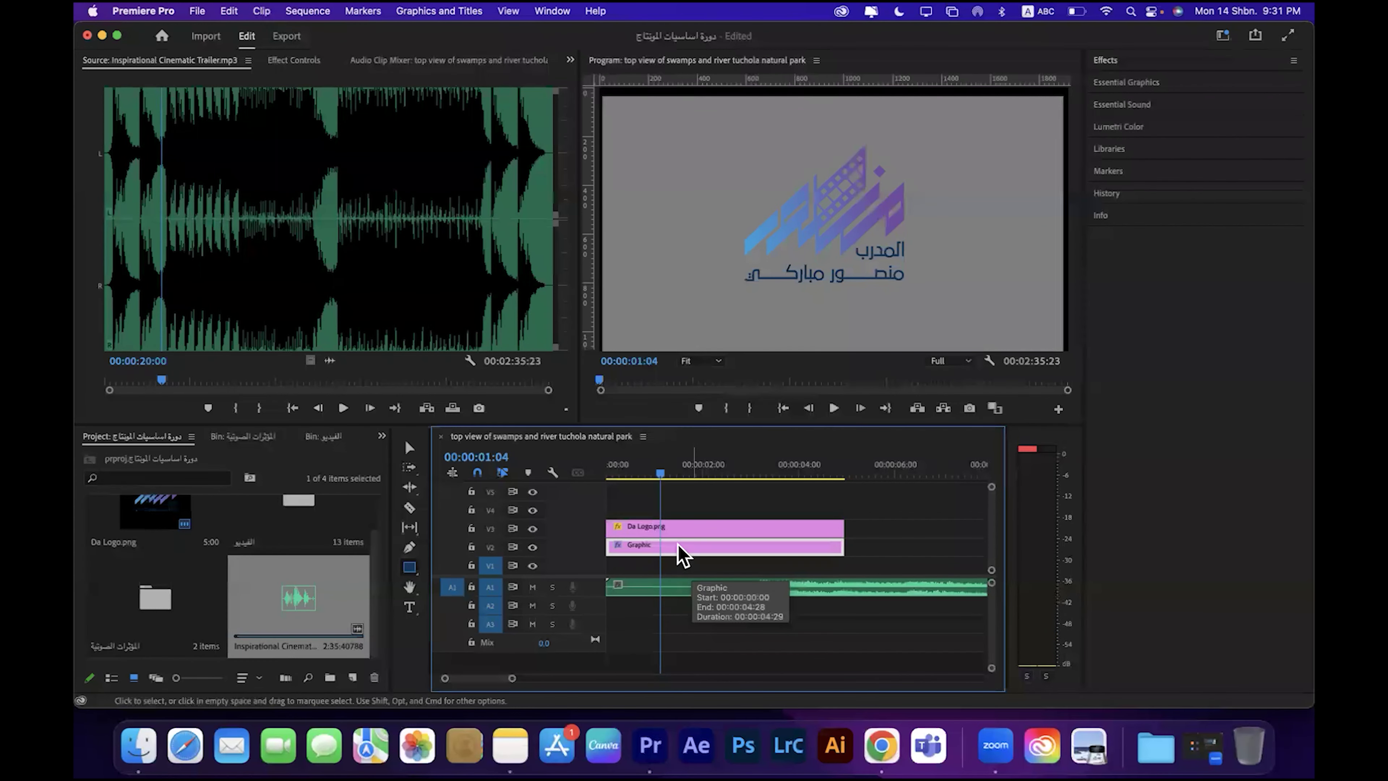
# Step: Show the rectangle graphic's Effect Controls, toggle the visibility of Shape (Shape 01) off and on, and expand its properties
pyautogui.click(409, 447)
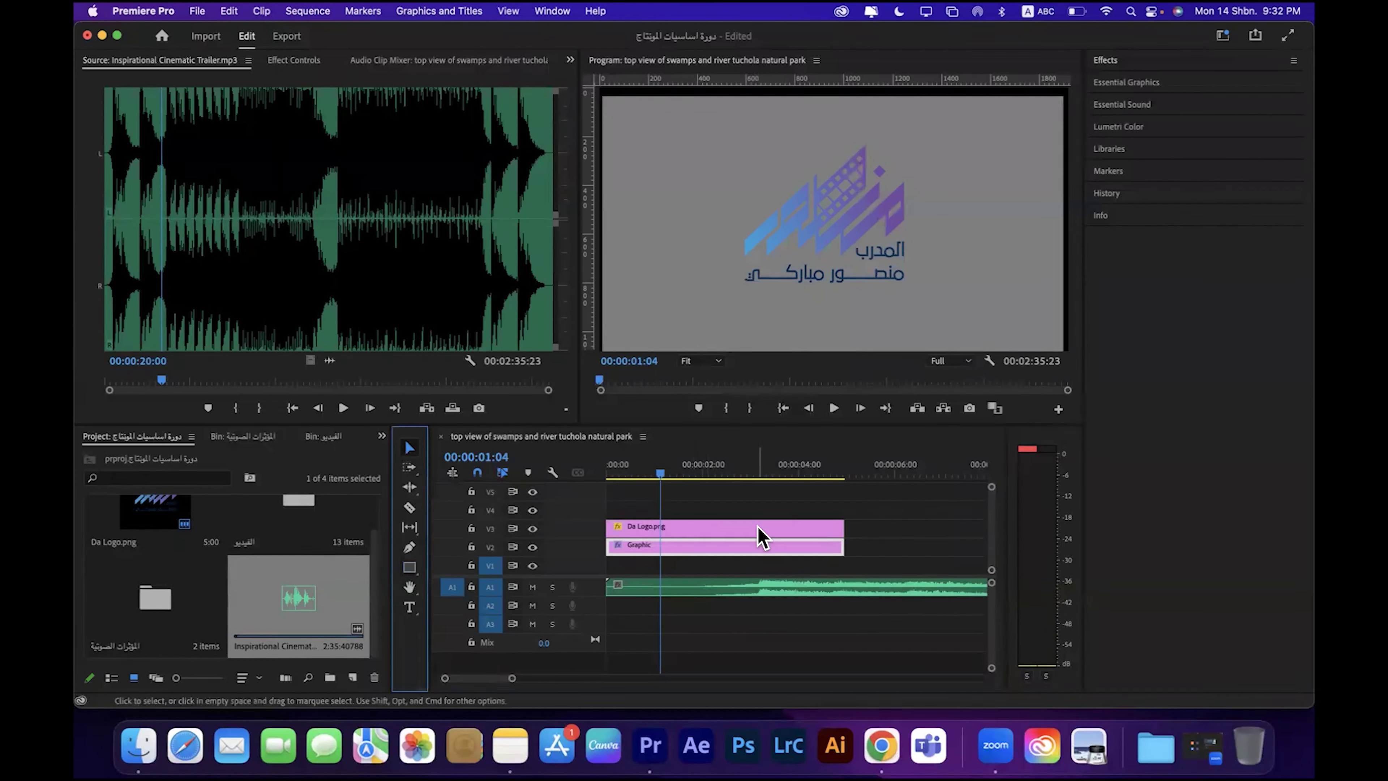
pyautogui.click(290, 62)
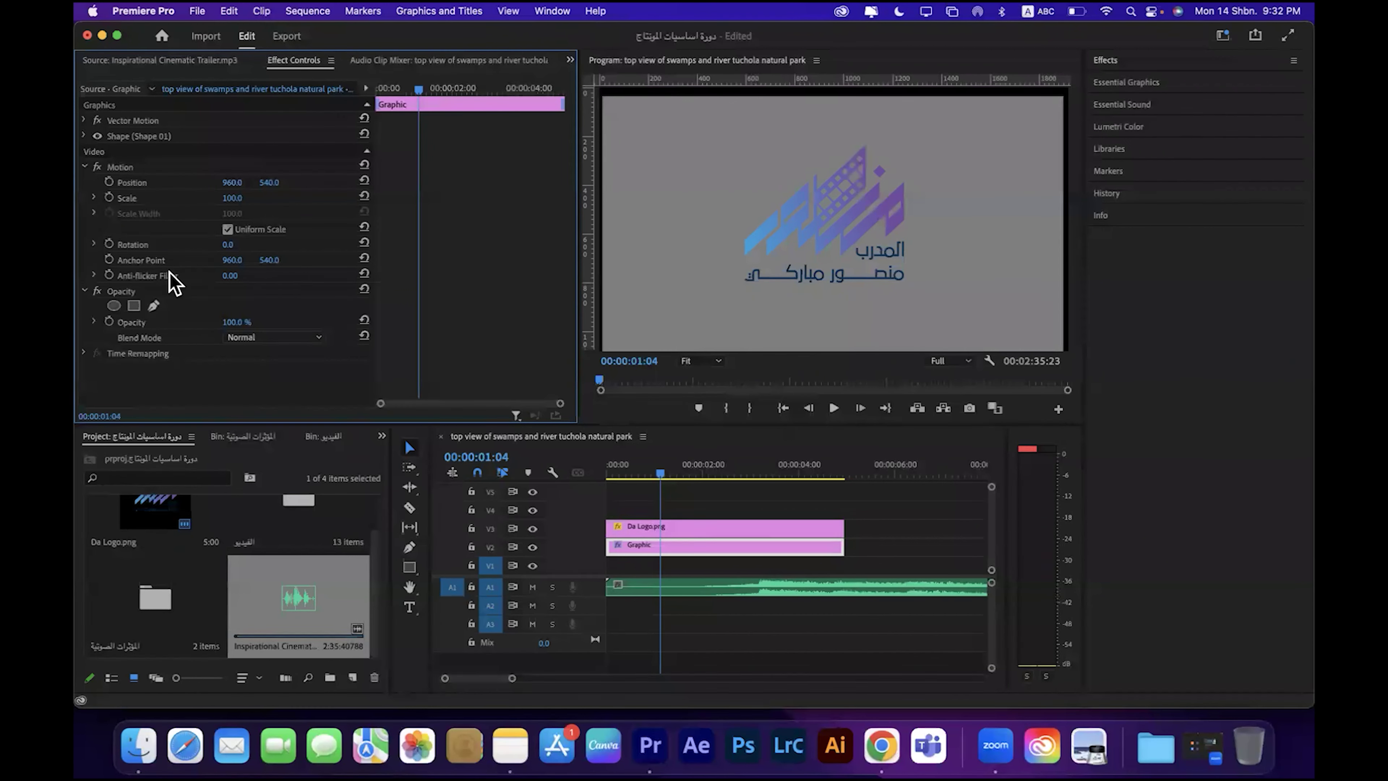
pyautogui.click(98, 136)
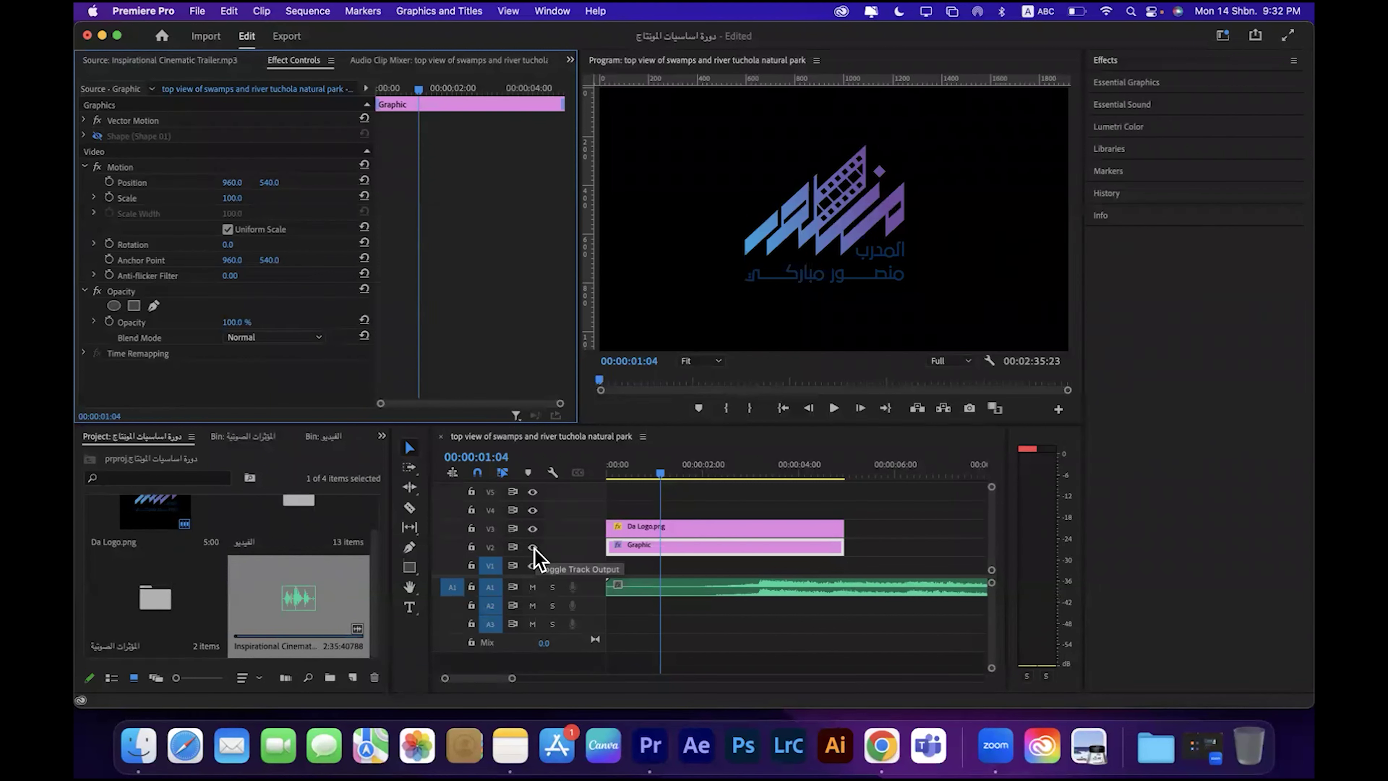
pyautogui.click(97, 135)
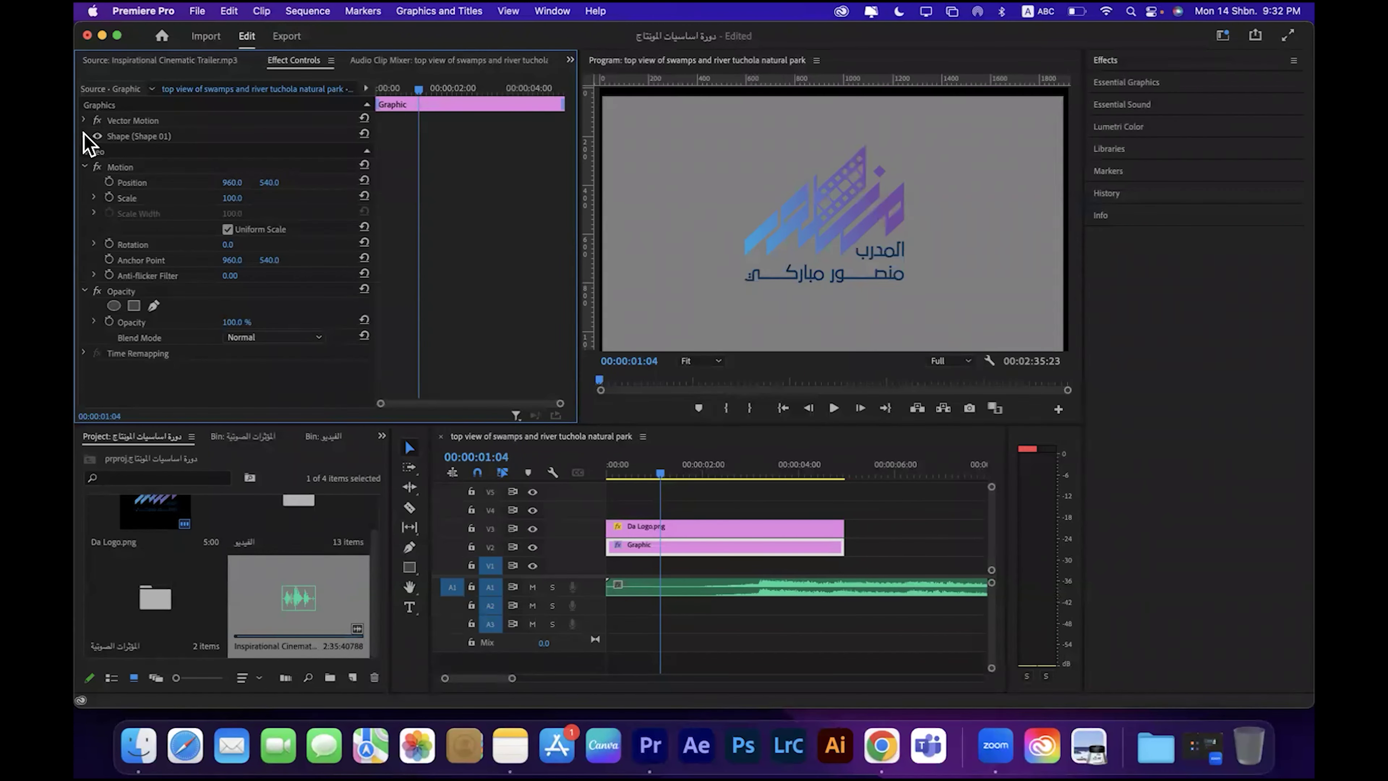
pyautogui.click(84, 135)
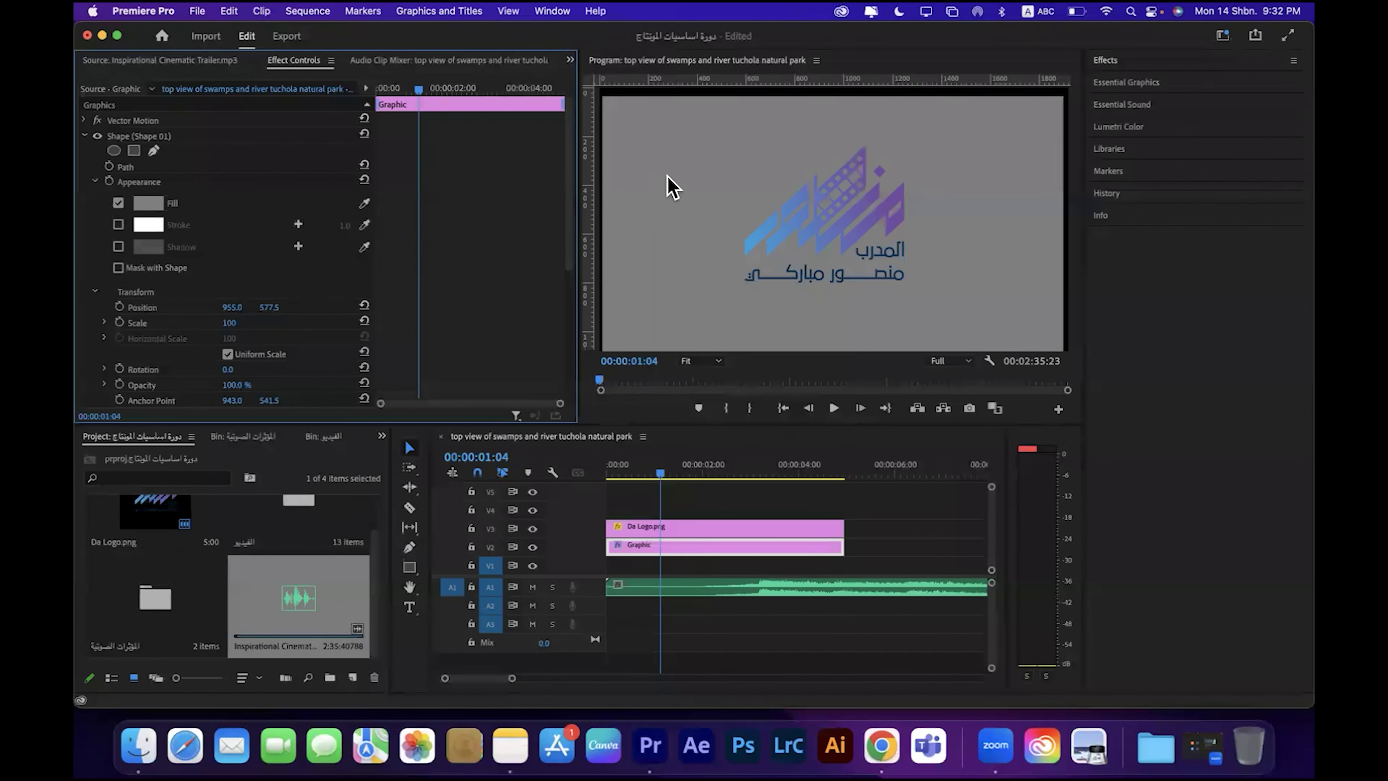
# Step: Set the fill colour of the rectangle shape to white, FFFFFF
pyautogui.click(148, 204)
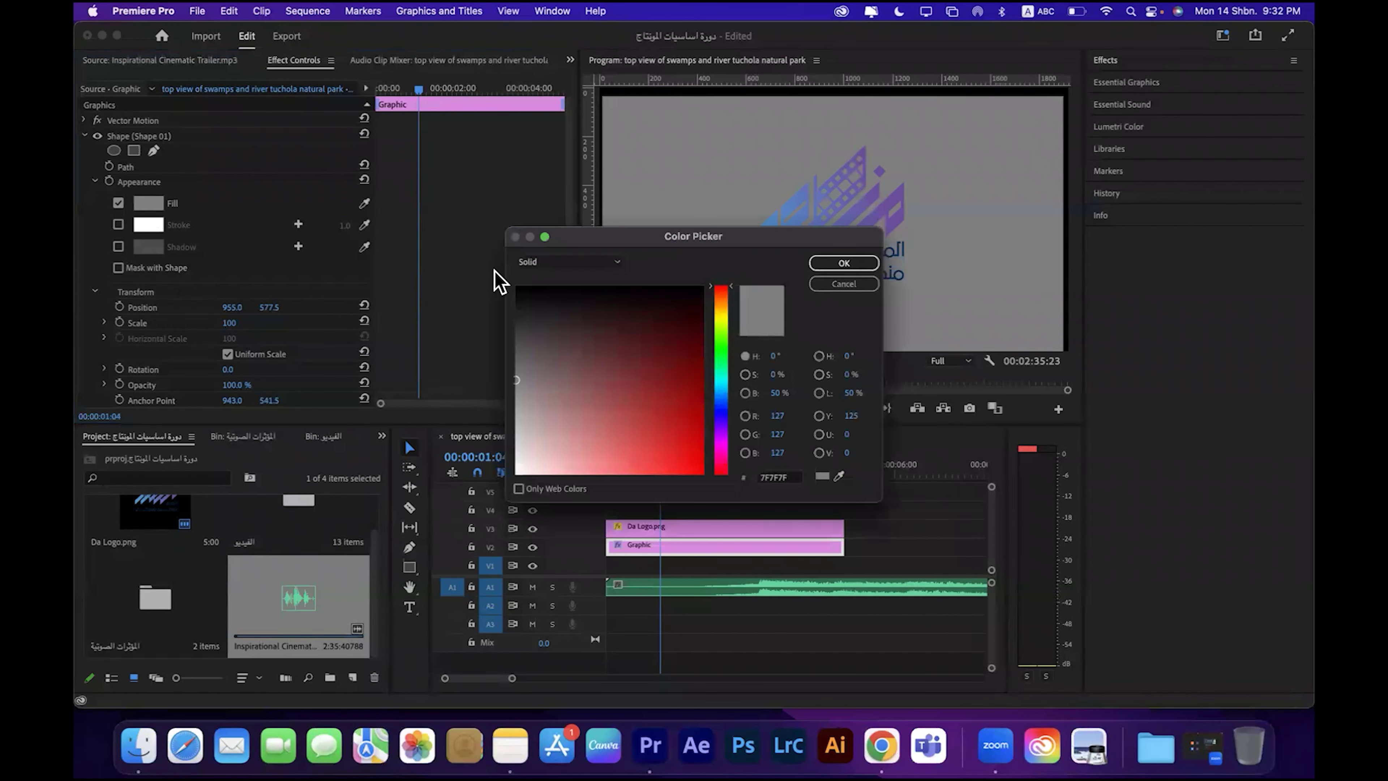
pyautogui.moveTo(578, 384)
pyautogui.mouseDown()
pyautogui.moveTo(511, 464)
pyautogui.moveTo(514, 486)
pyautogui.mouseUp()
pyautogui.moveTo(707, 241); pyautogui.dragTo(334, 223)
pyautogui.click(302, 338)
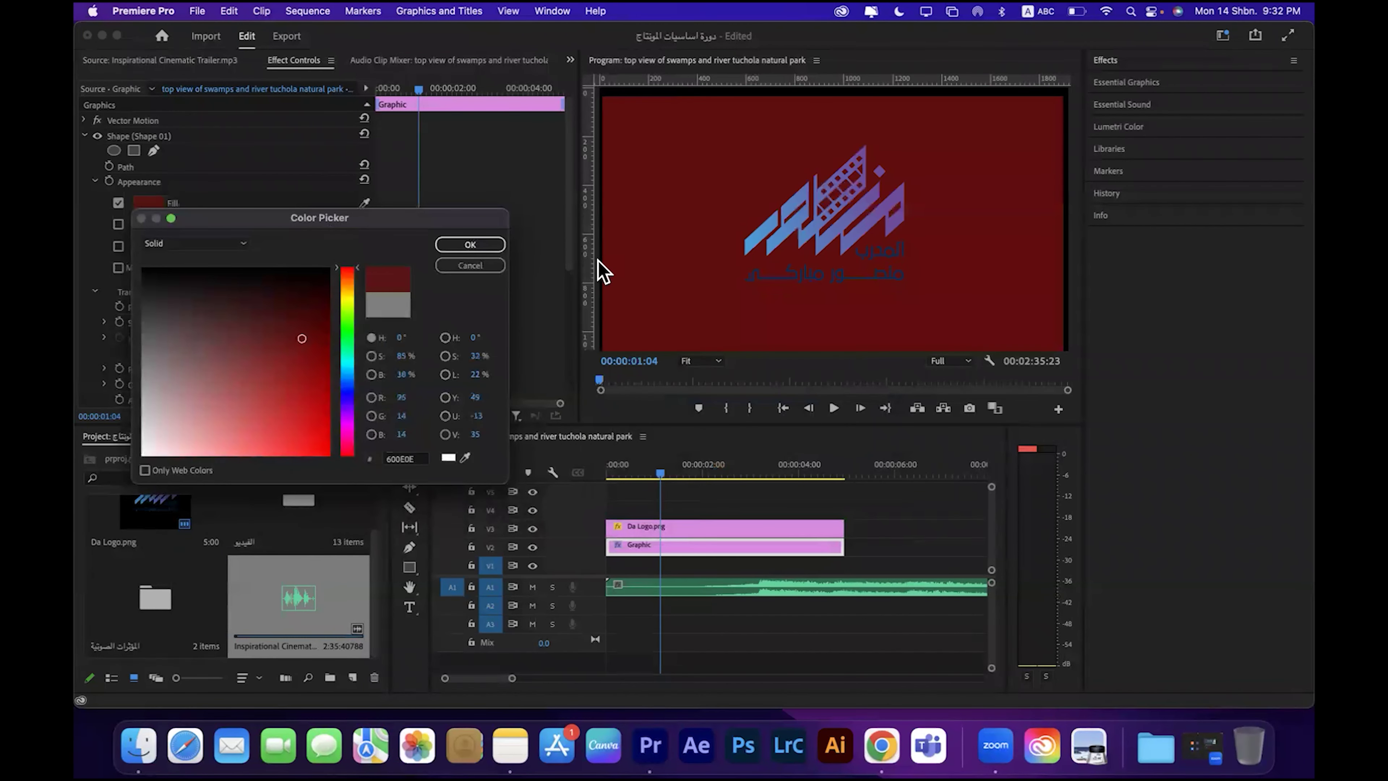
pyautogui.moveTo(301, 338)
pyautogui.mouseDown()
pyautogui.moveTo(315, 268)
pyautogui.moveTo(157, 470)
pyautogui.moveTo(102, 471)
pyautogui.mouseUp()
pyautogui.click(336, 321)
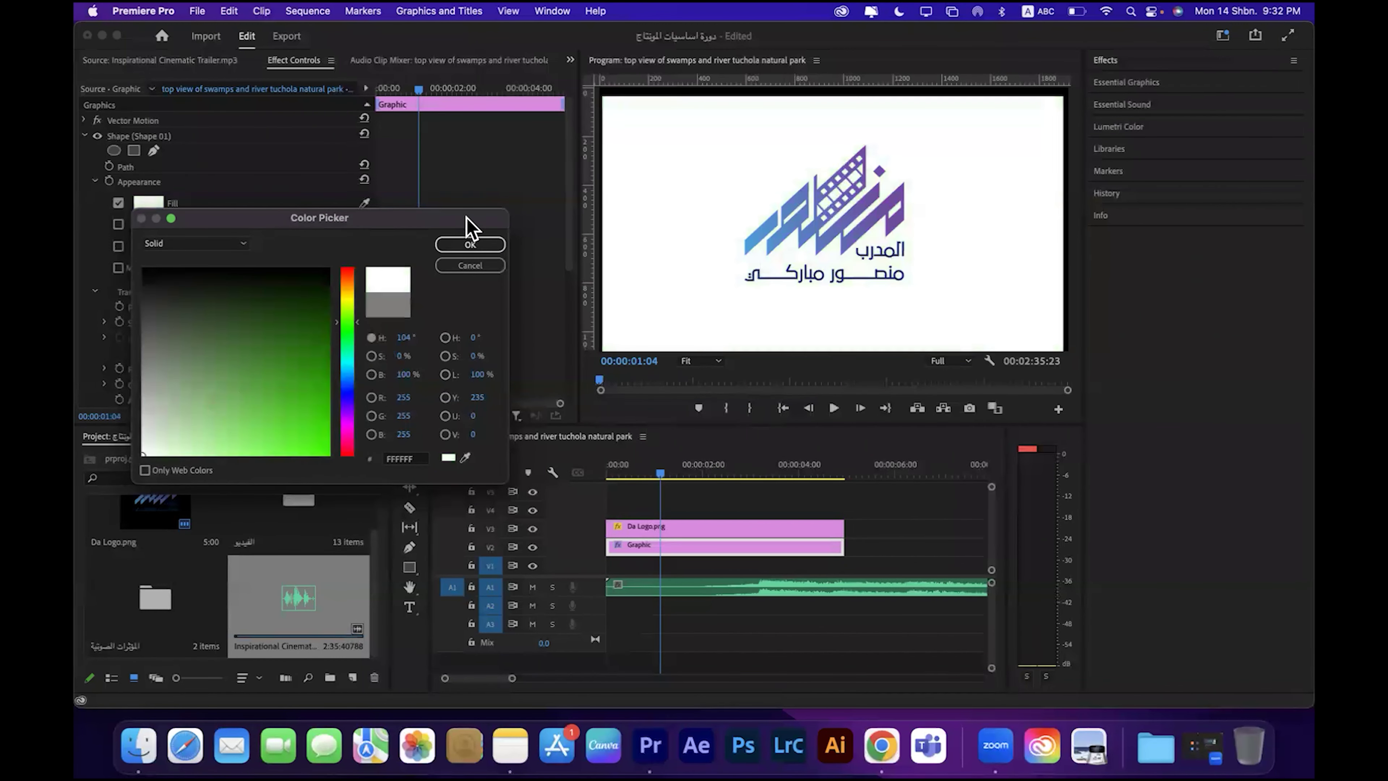
pyautogui.click(466, 247)
# Step: Stretch the white rectangle's top, left and right edges past the frame borders while viewing the Program monitor at 50%
pyautogui.click(638, 135)
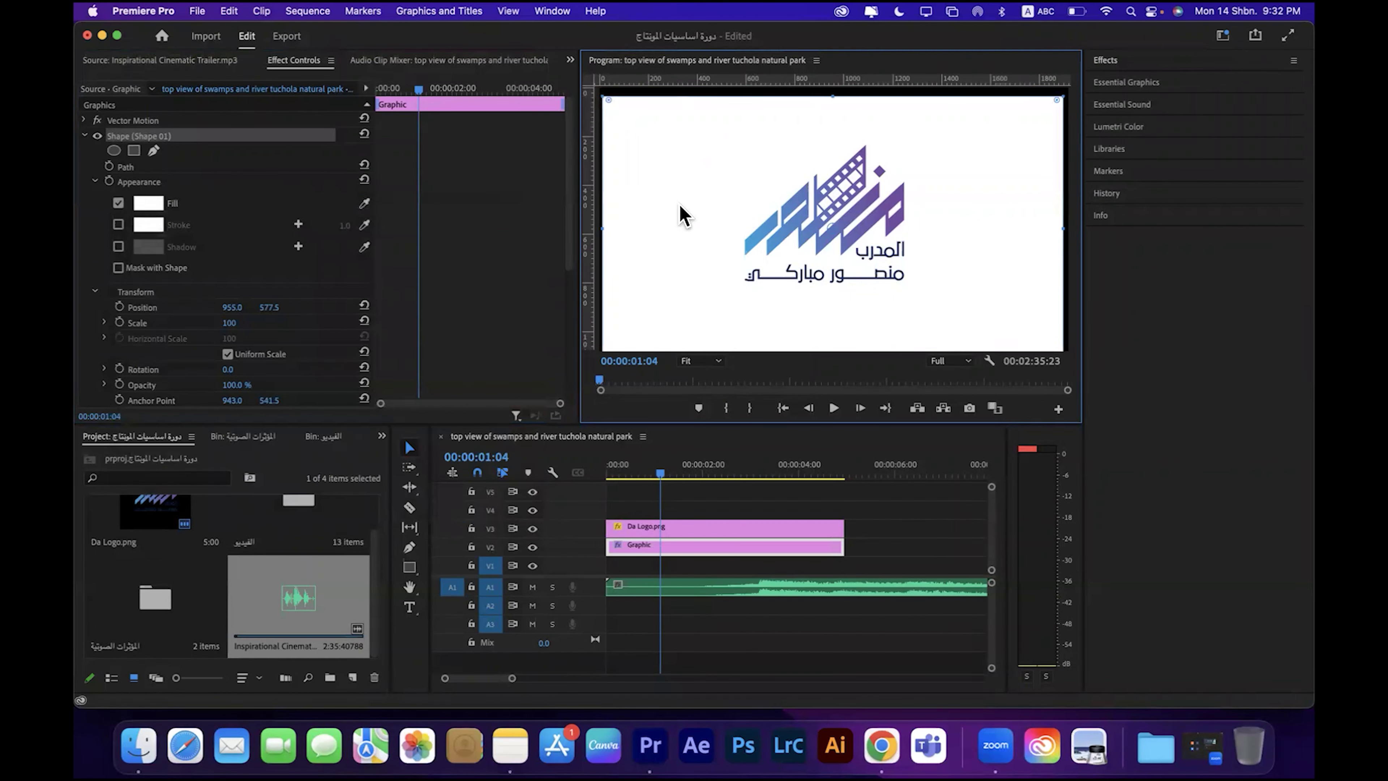
pyautogui.click(704, 362)
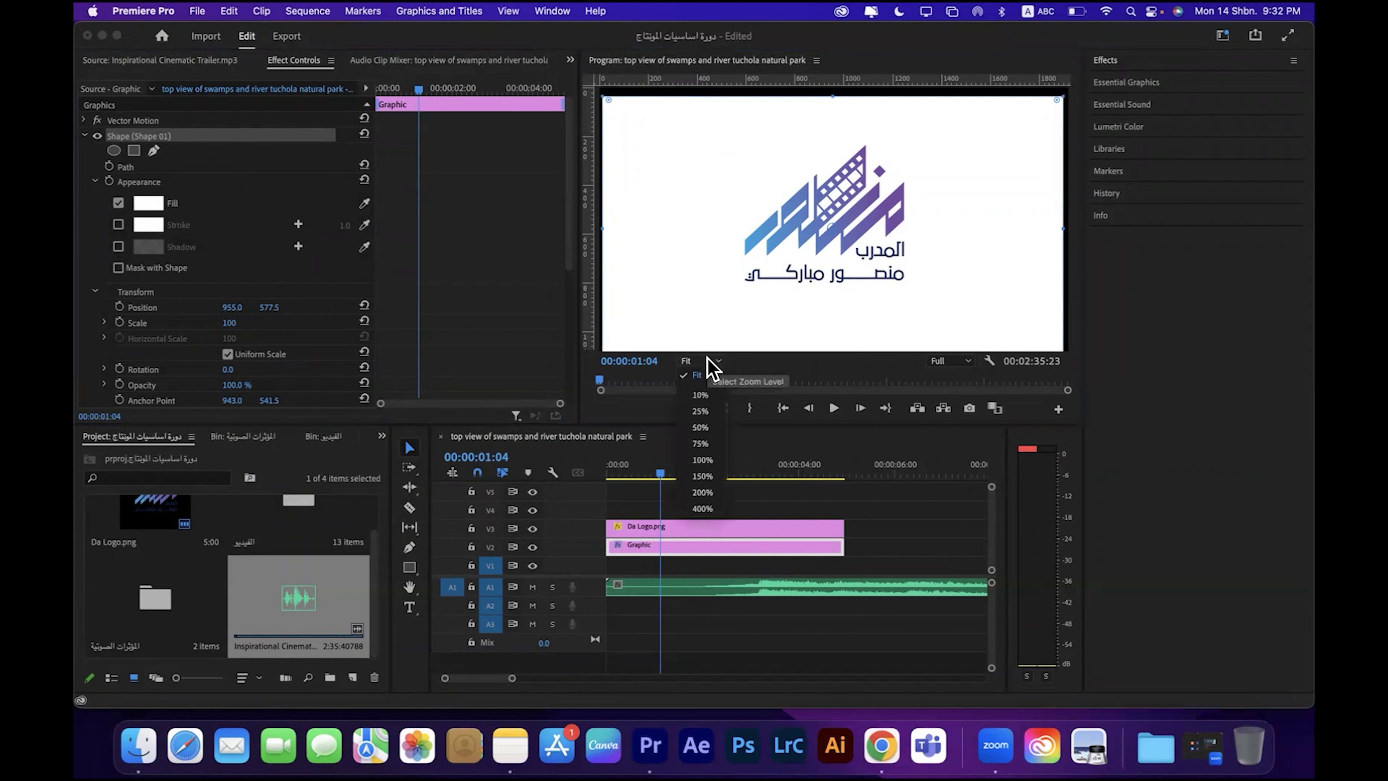
pyautogui.click(701, 427)
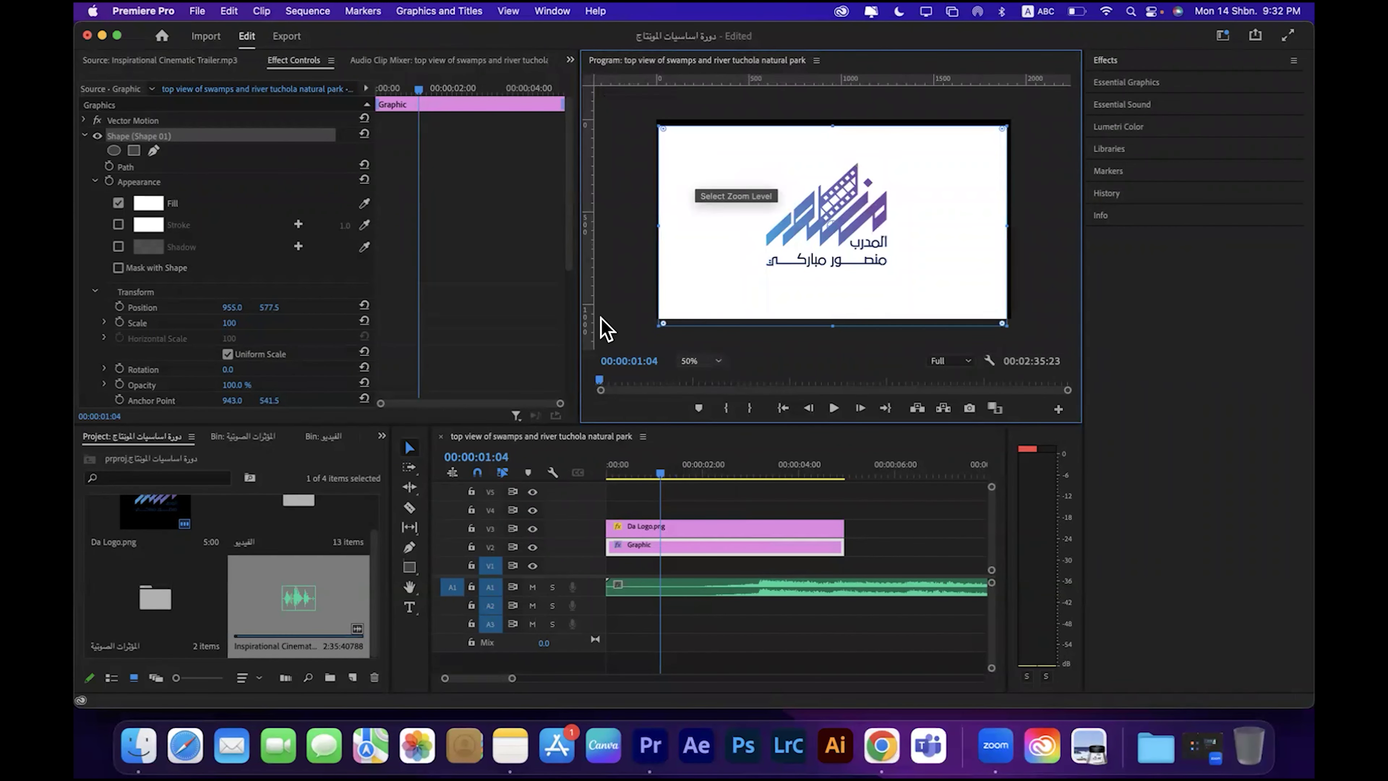
pyautogui.click(409, 586)
pyautogui.click(701, 208)
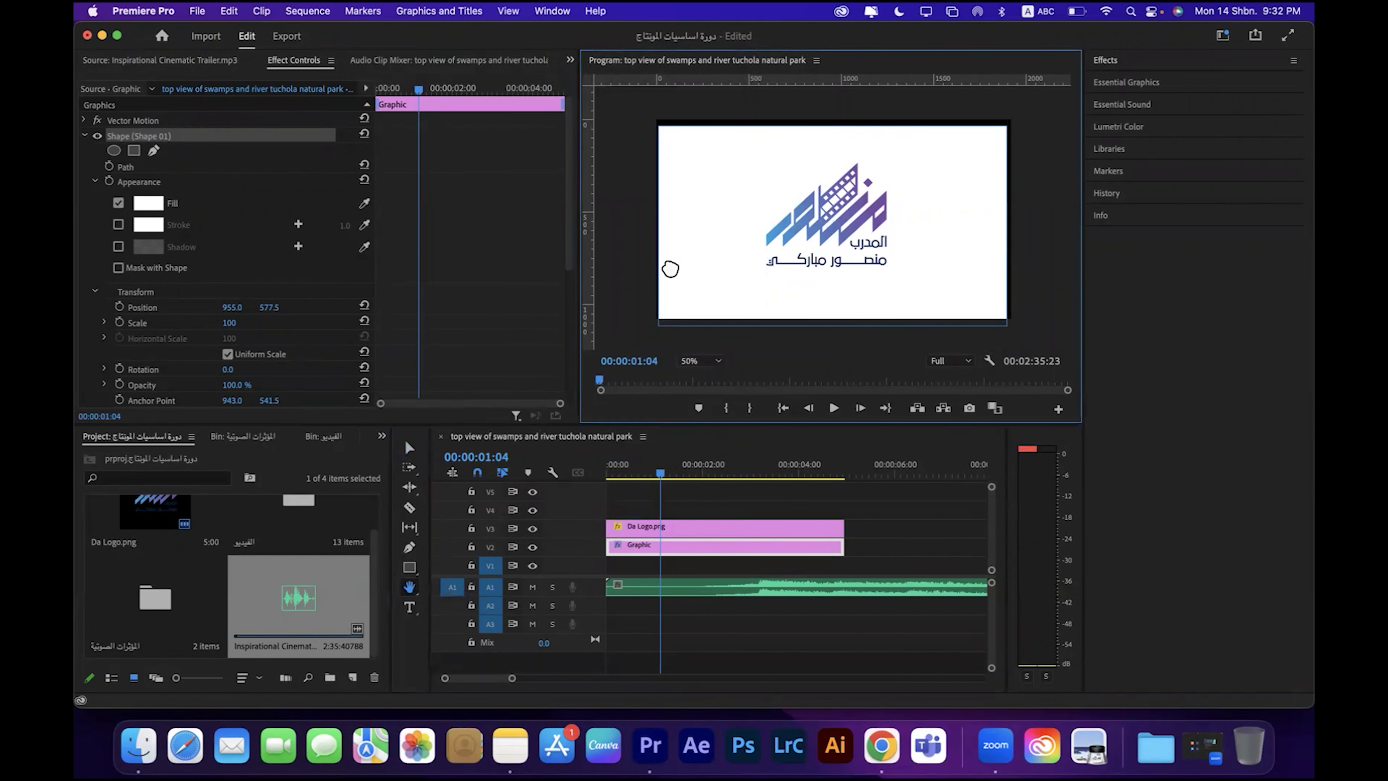
pyautogui.click(409, 448)
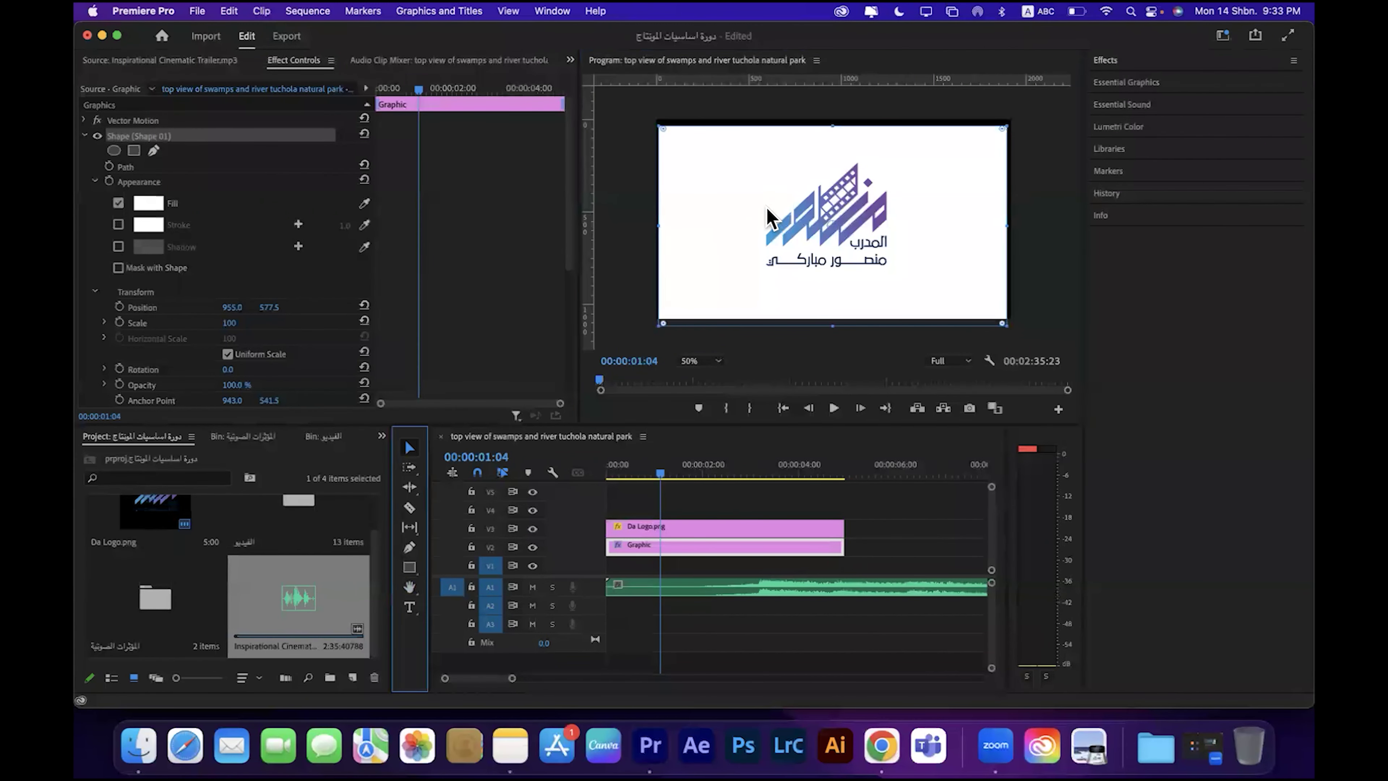
pyautogui.click(717, 184)
pyautogui.moveTo(835, 124); pyautogui.dragTo(837, 113)
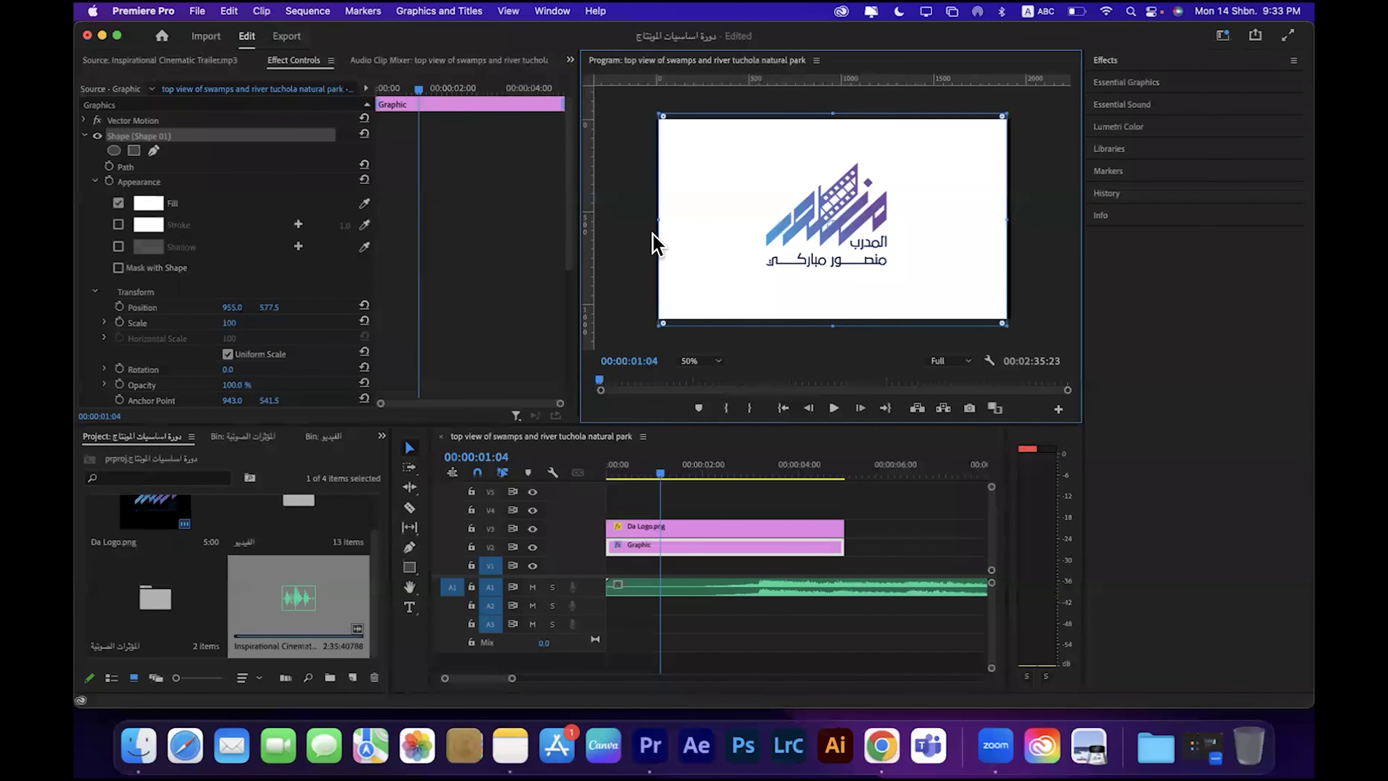
pyautogui.moveTo(659, 222); pyautogui.dragTo(651, 223)
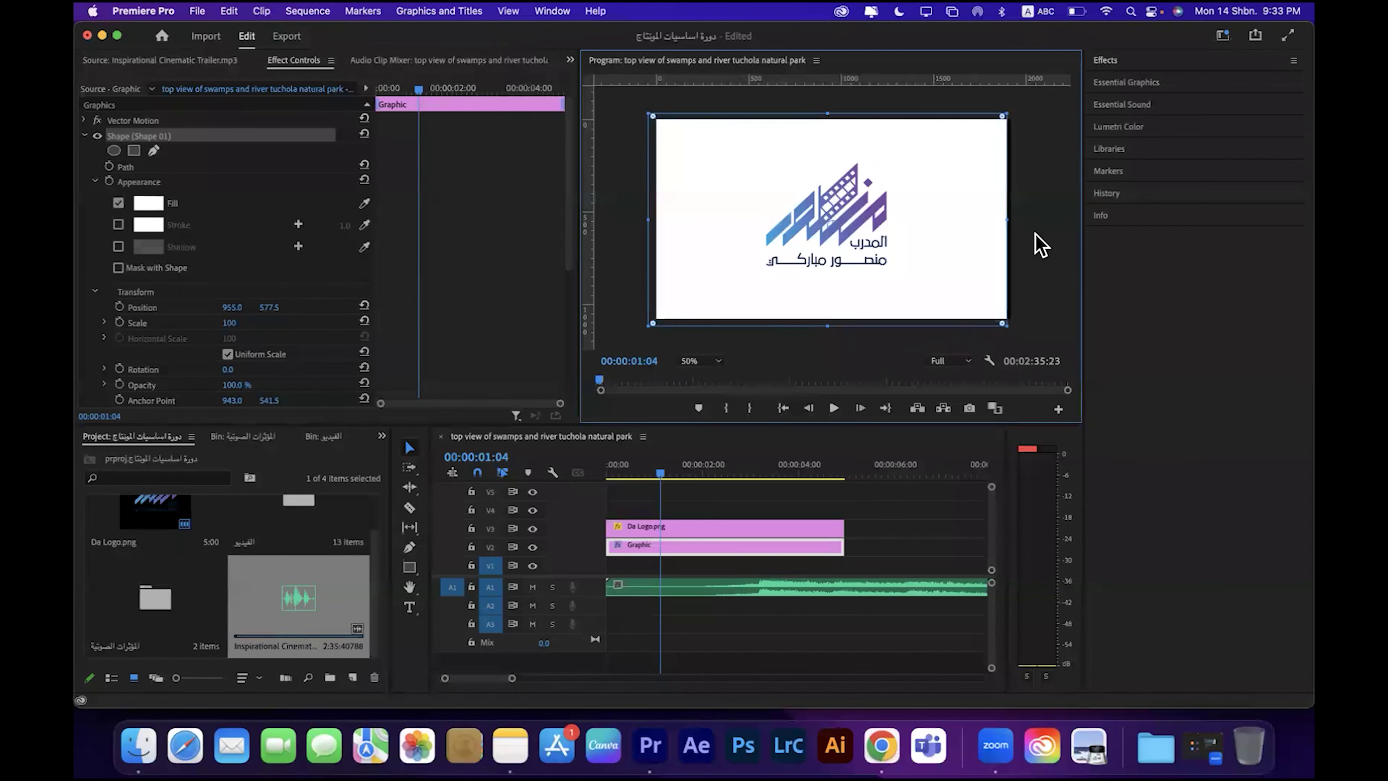
pyautogui.moveTo(1006, 223); pyautogui.dragTo(1020, 223)
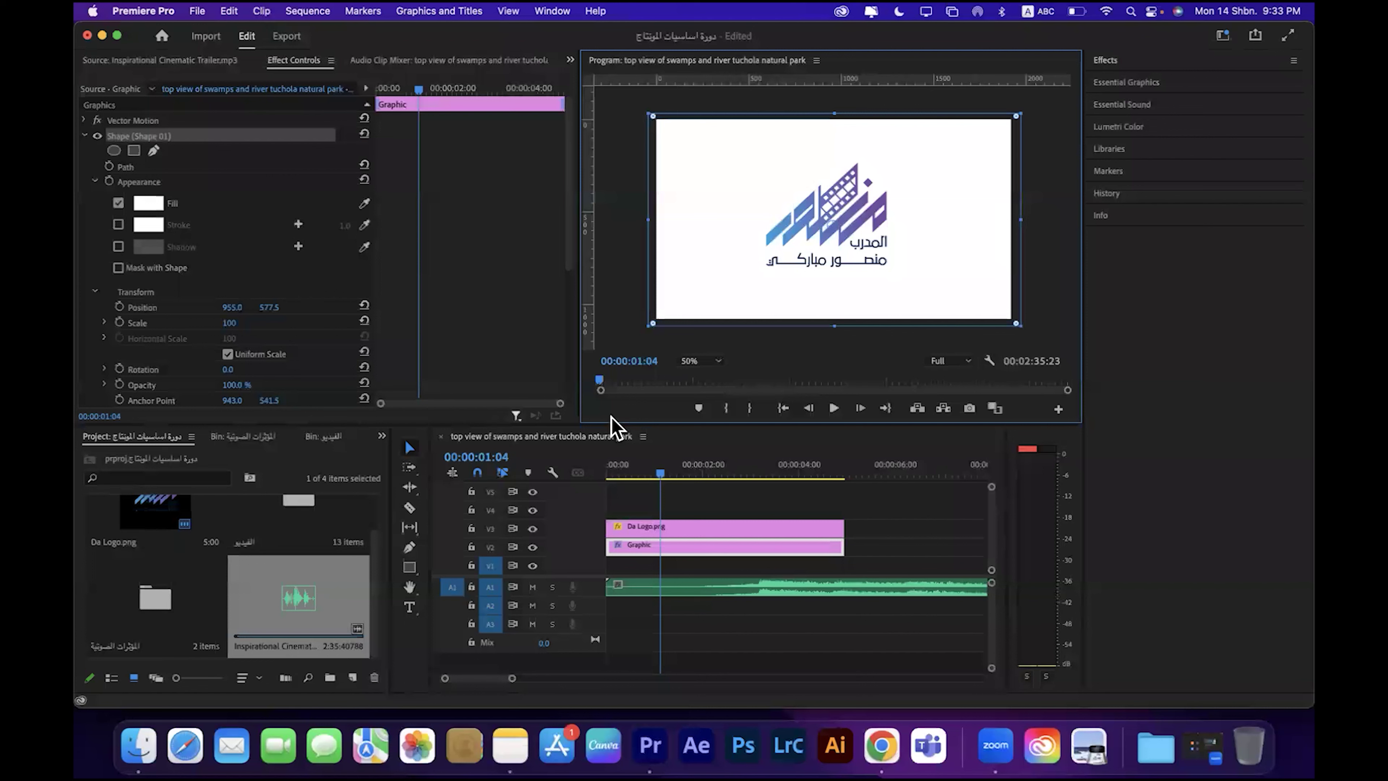
# Step: Restore the Program monitor zoom to Fit and bring back the Source monitor with Inspirational Cinematic Trailer.mp3
pyautogui.click(710, 361)
pyautogui.click(704, 377)
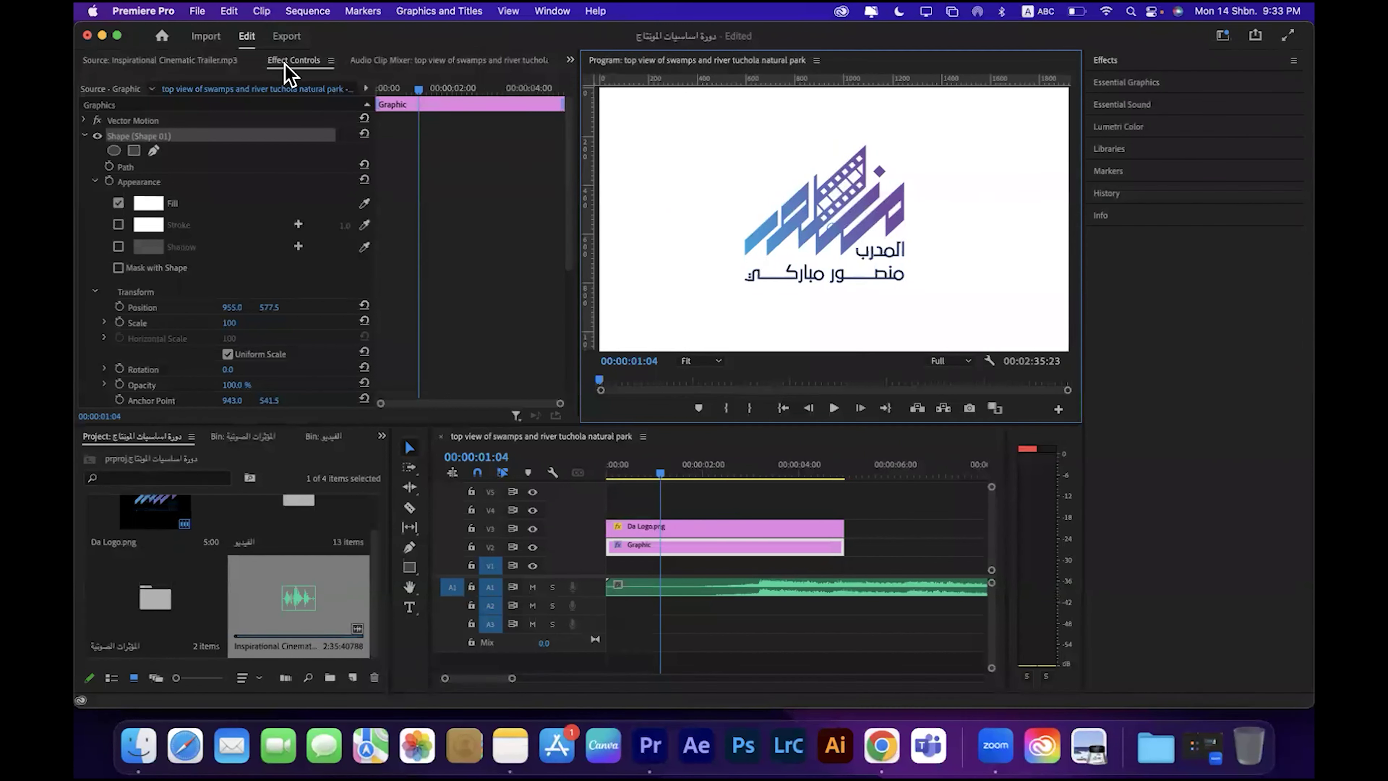
pyautogui.click(153, 61)
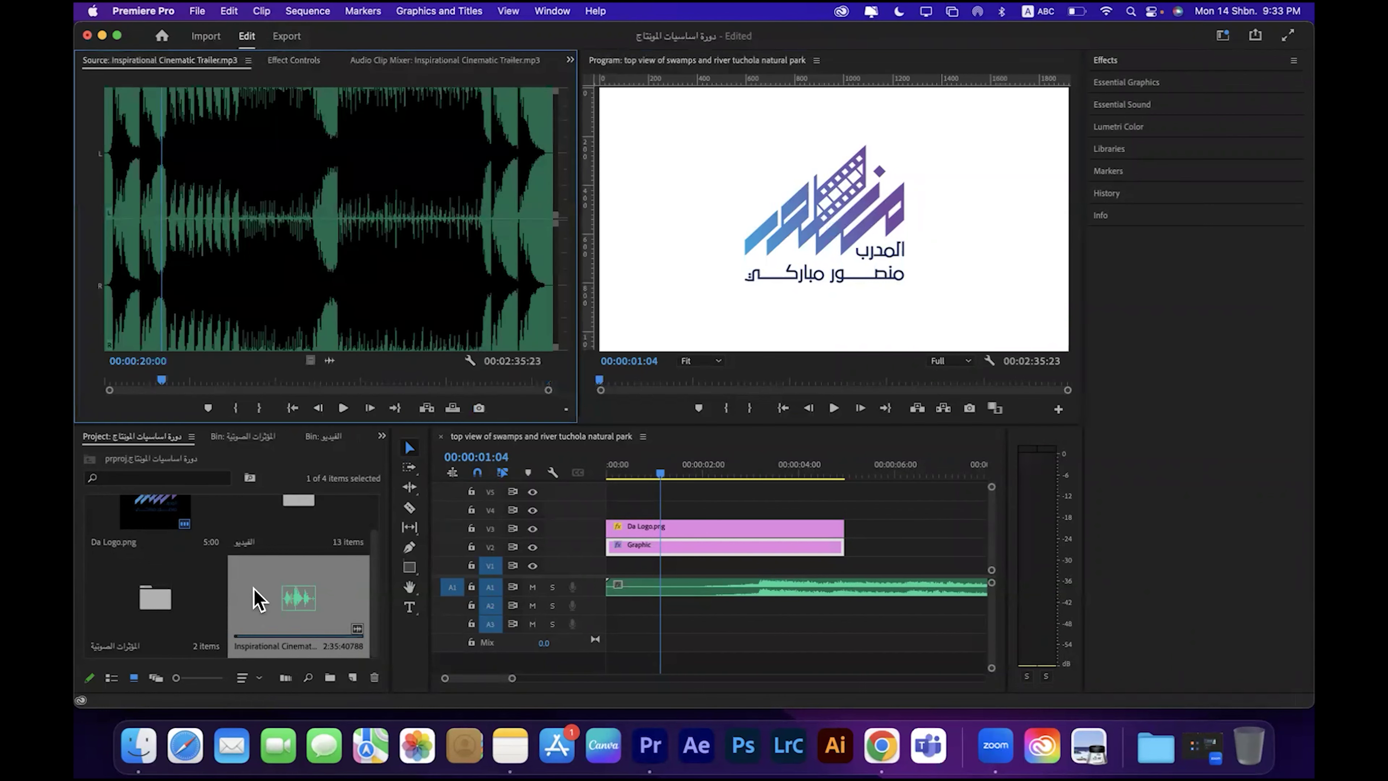
# Step: Play the opening of the sequence from 00:00:00:00 and locate the music's first beat around 00:00:03:01
pyautogui.moveTo(514, 679); pyautogui.dragTo(538, 678)
pyautogui.moveTo(634, 475); pyautogui.dragTo(598, 480)
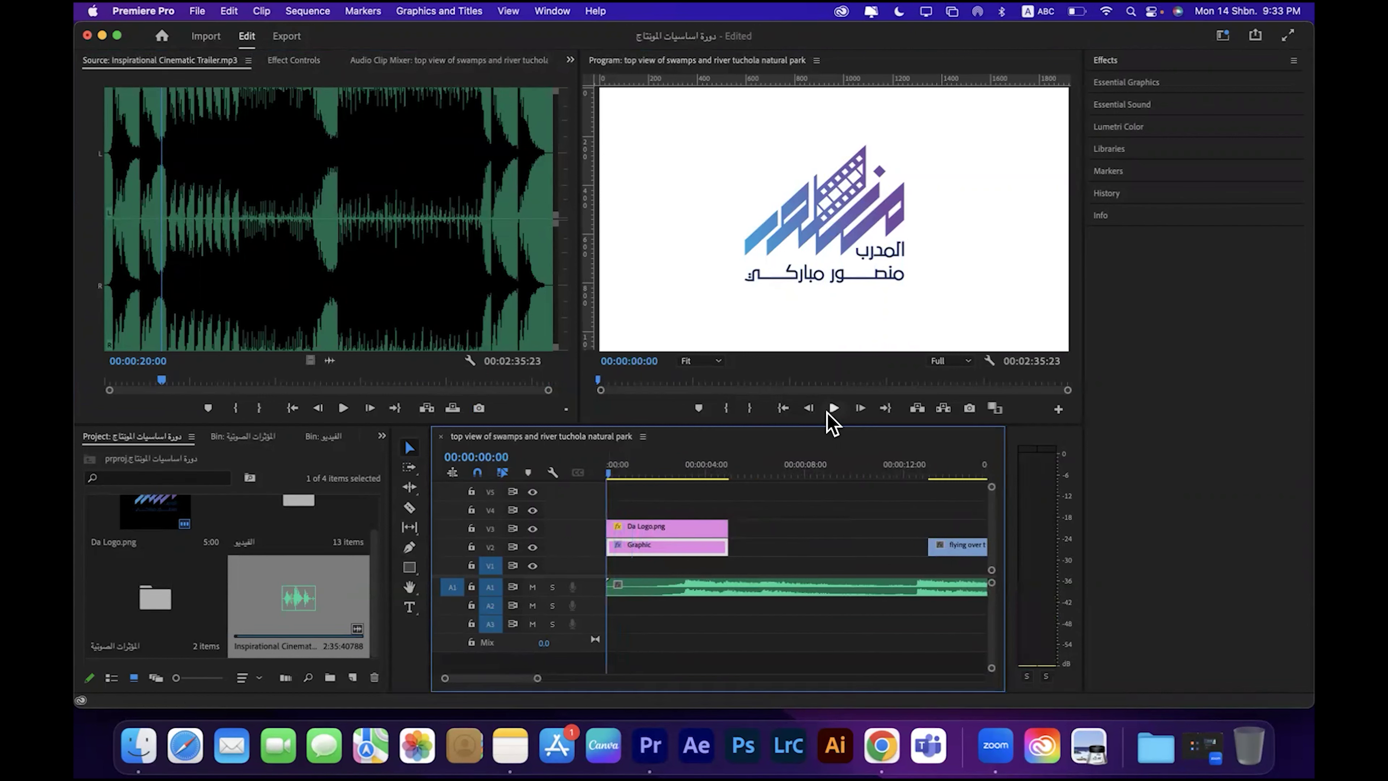
pyautogui.click(828, 414)
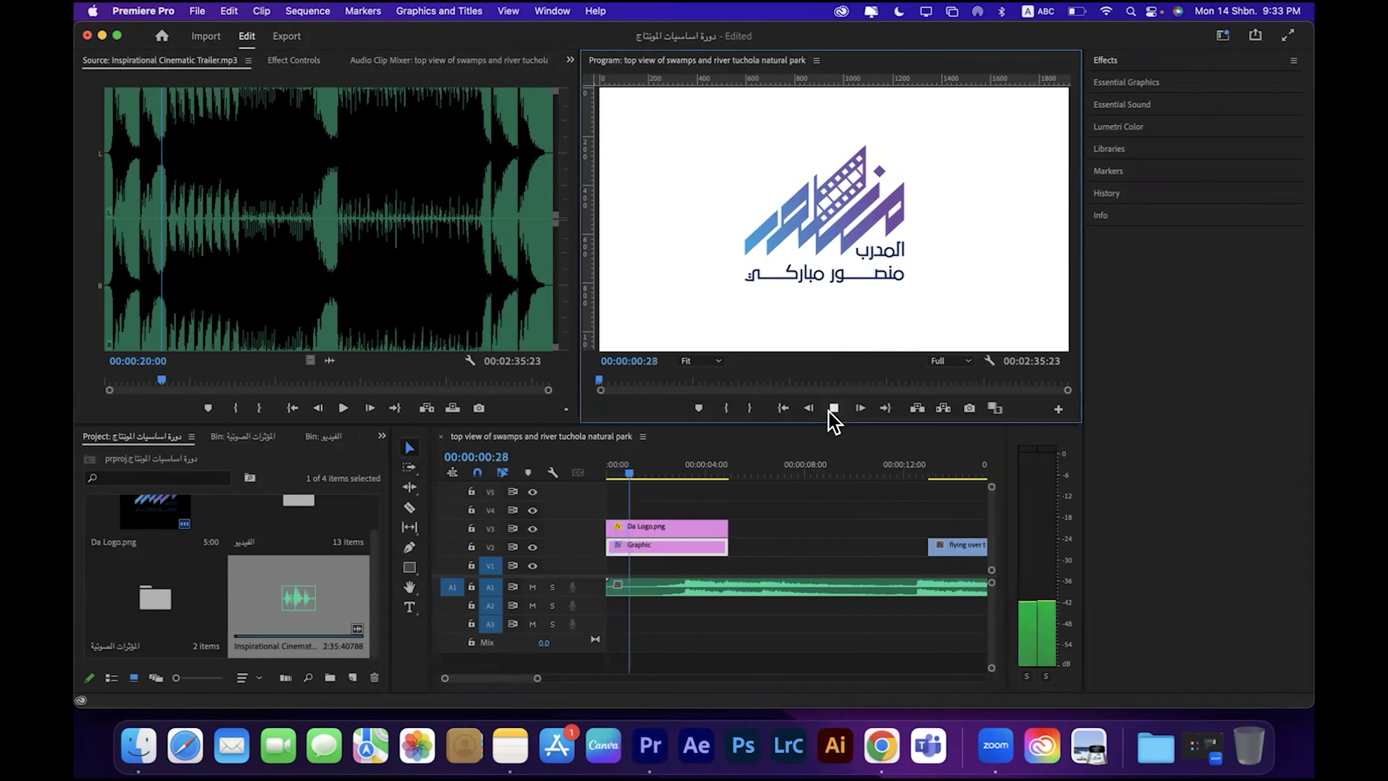
pyautogui.click(830, 410)
pyautogui.click(685, 474)
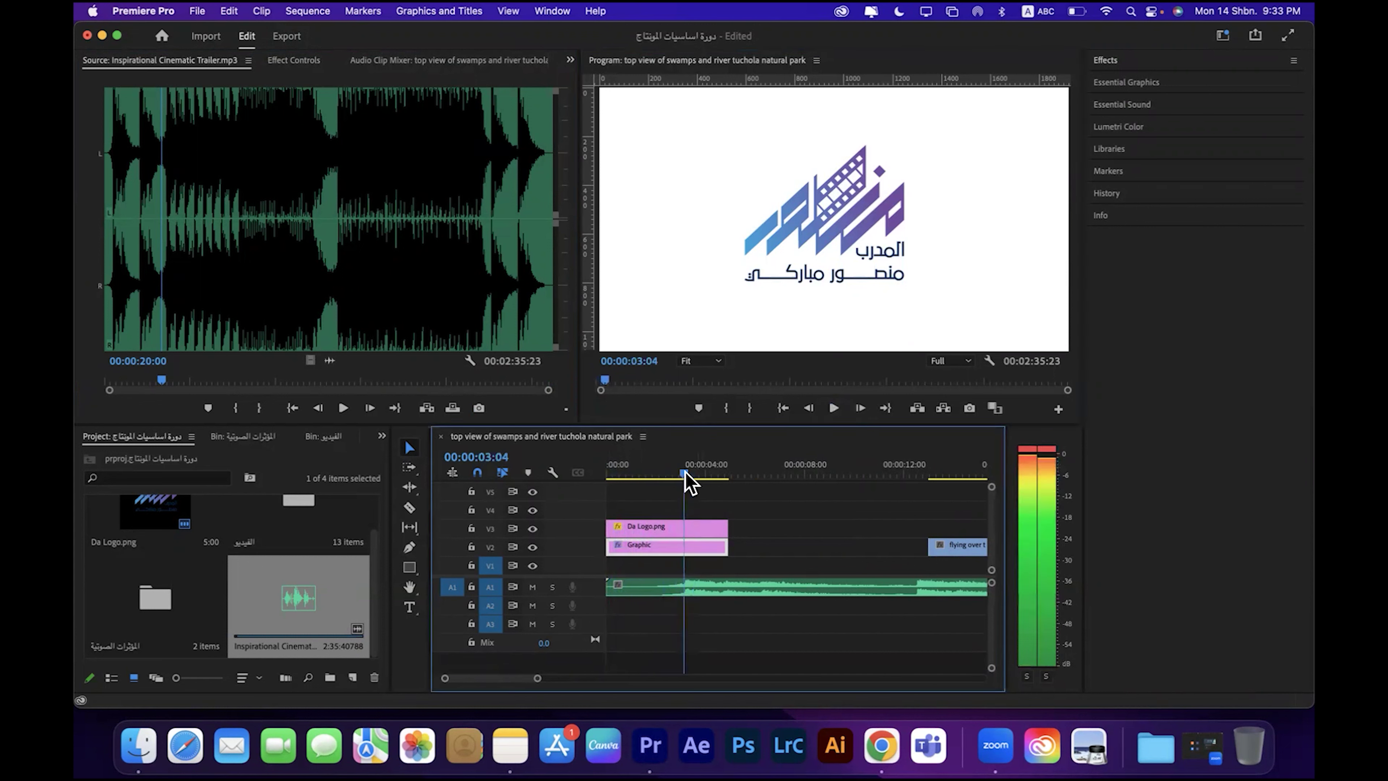
pyautogui.moveTo(689, 482); pyautogui.dragTo(681, 481)
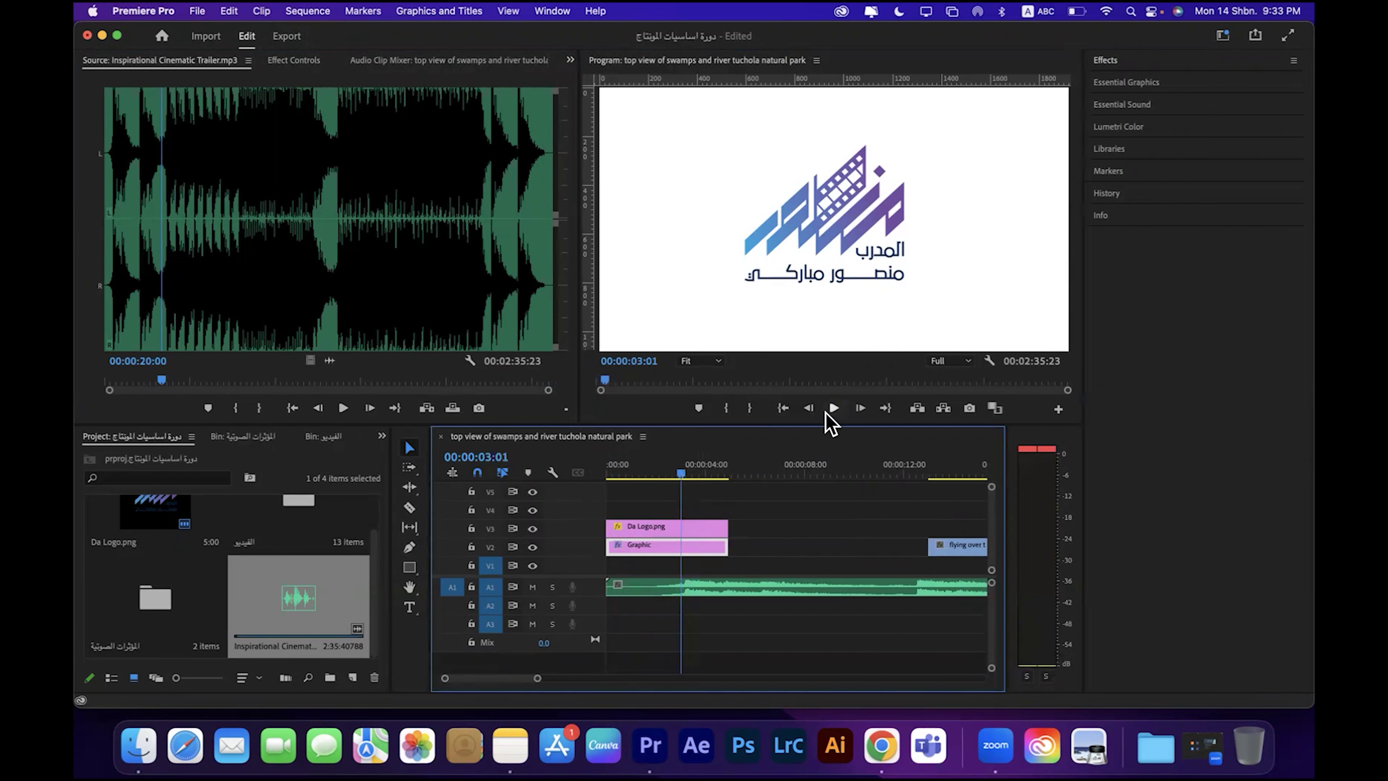
# Step: Hide video tracks V2 and V3 and play the music from the start of the sequence
pyautogui.click(532, 546)
pyautogui.click(532, 528)
pyautogui.press('Home')
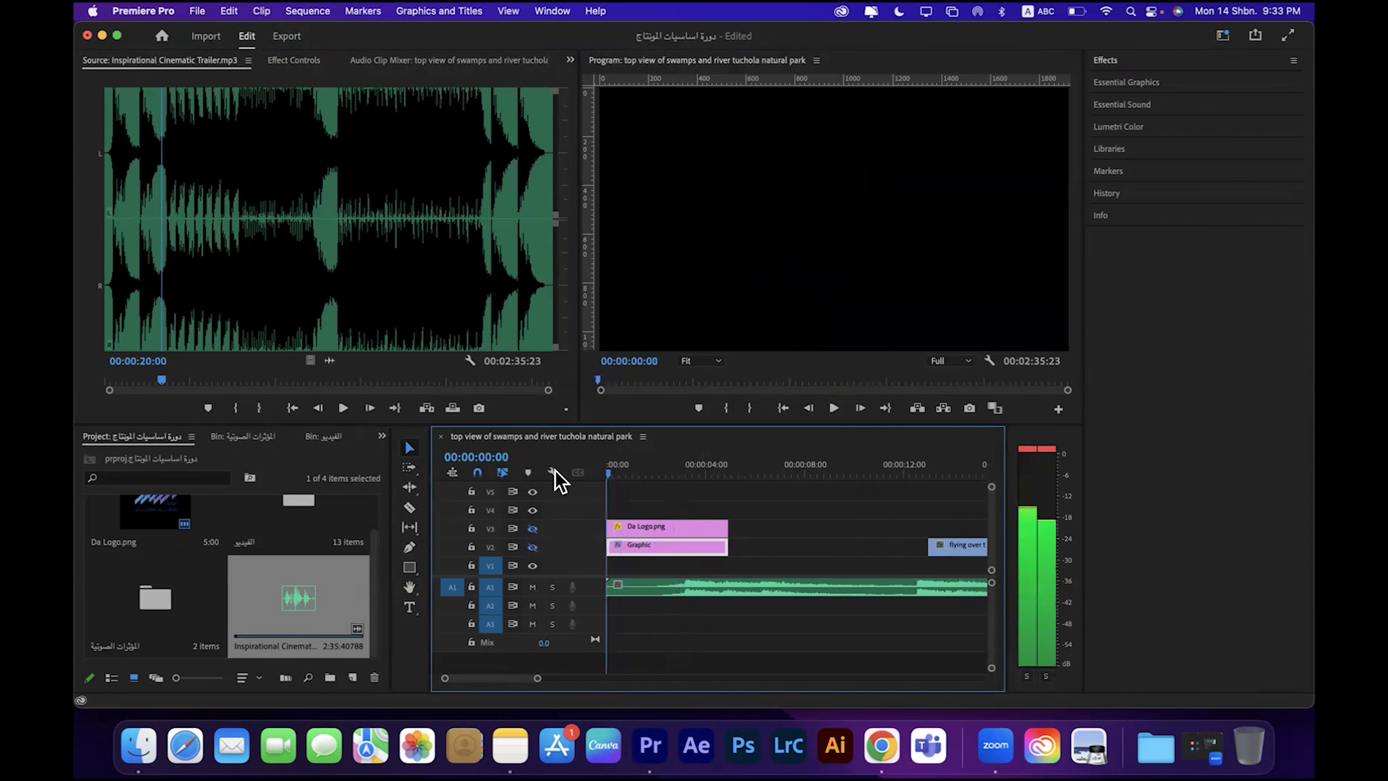
pyautogui.click(693, 448)
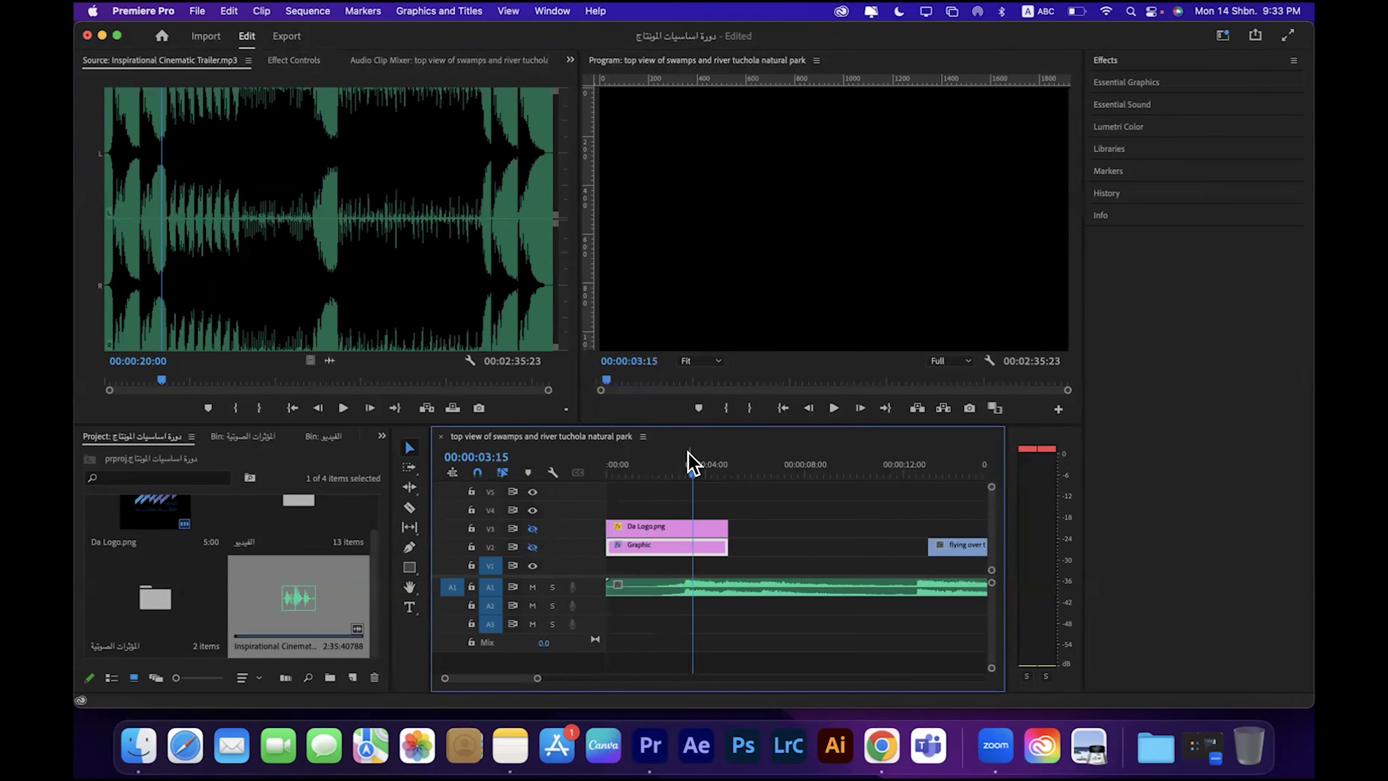
pyautogui.click(613, 463)
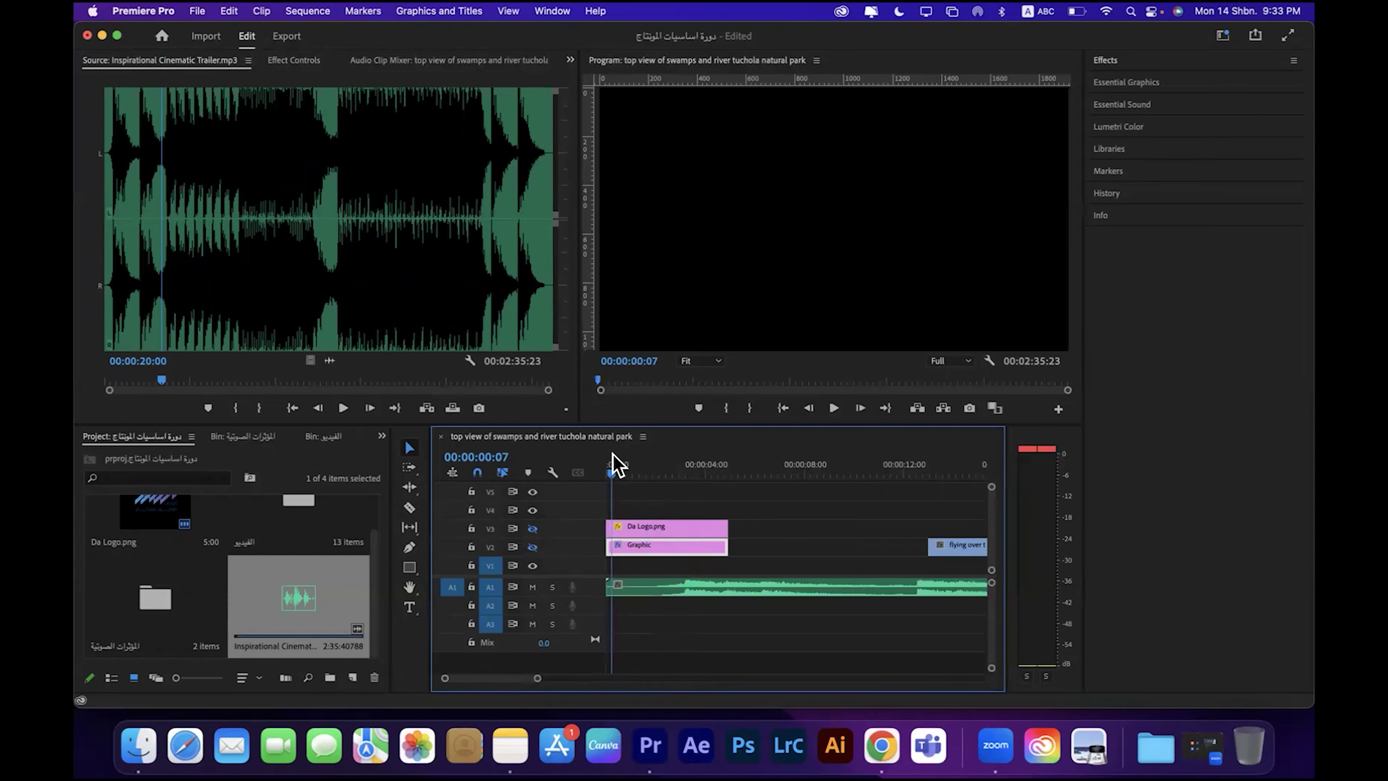
pyautogui.click(597, 464)
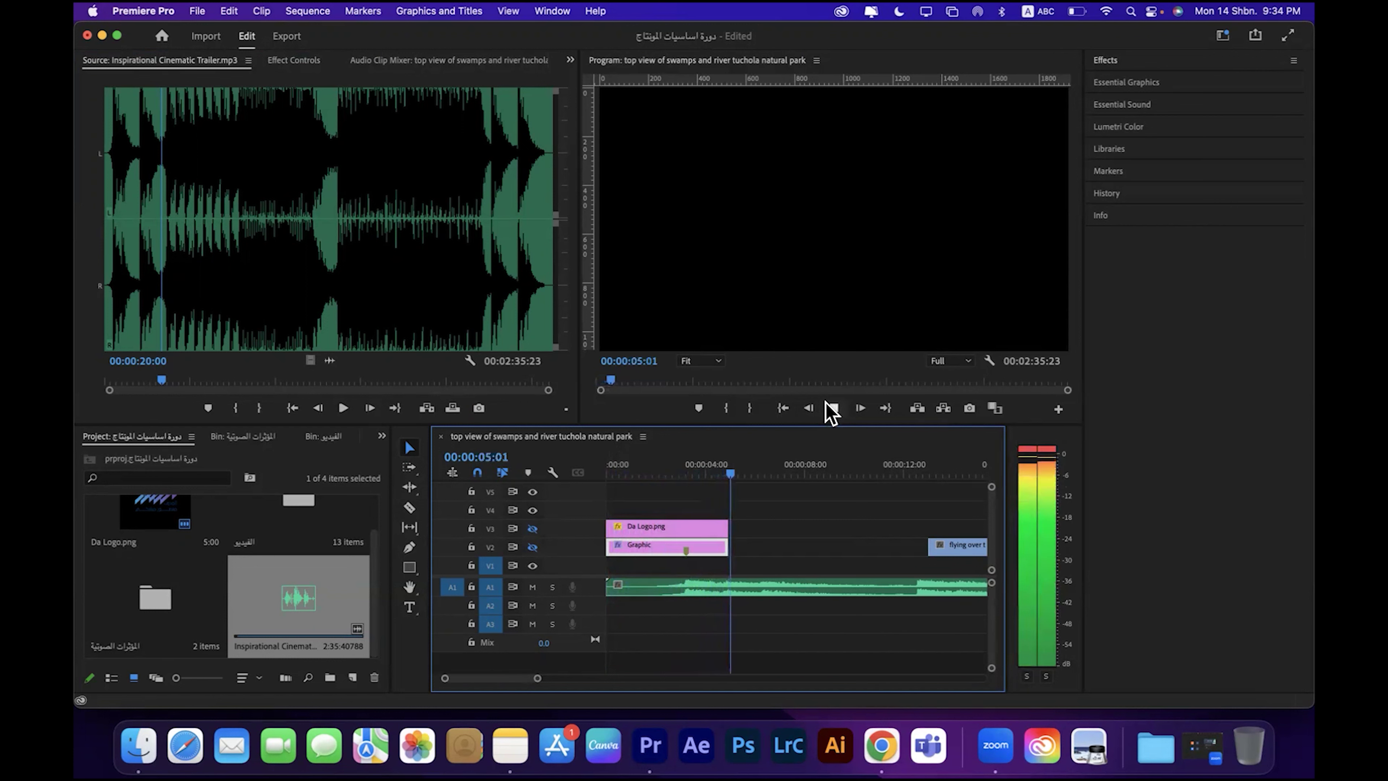
pyautogui.click(830, 407)
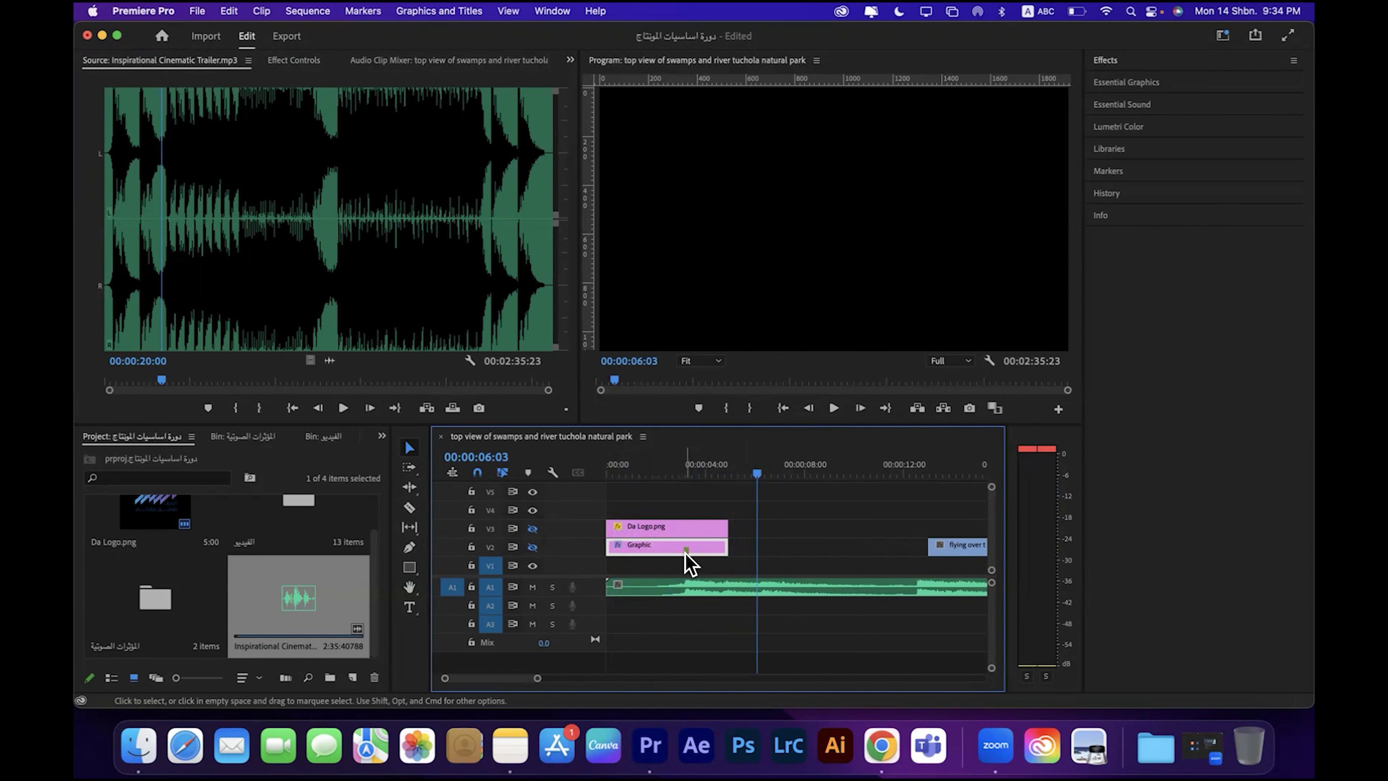
# Step: Replay the music from the start and add a sequence marker on the first beat, at about 00:00:03:04
pyautogui.moveTo(685, 551); pyautogui.dragTo(685, 553)
pyautogui.click(686, 470)
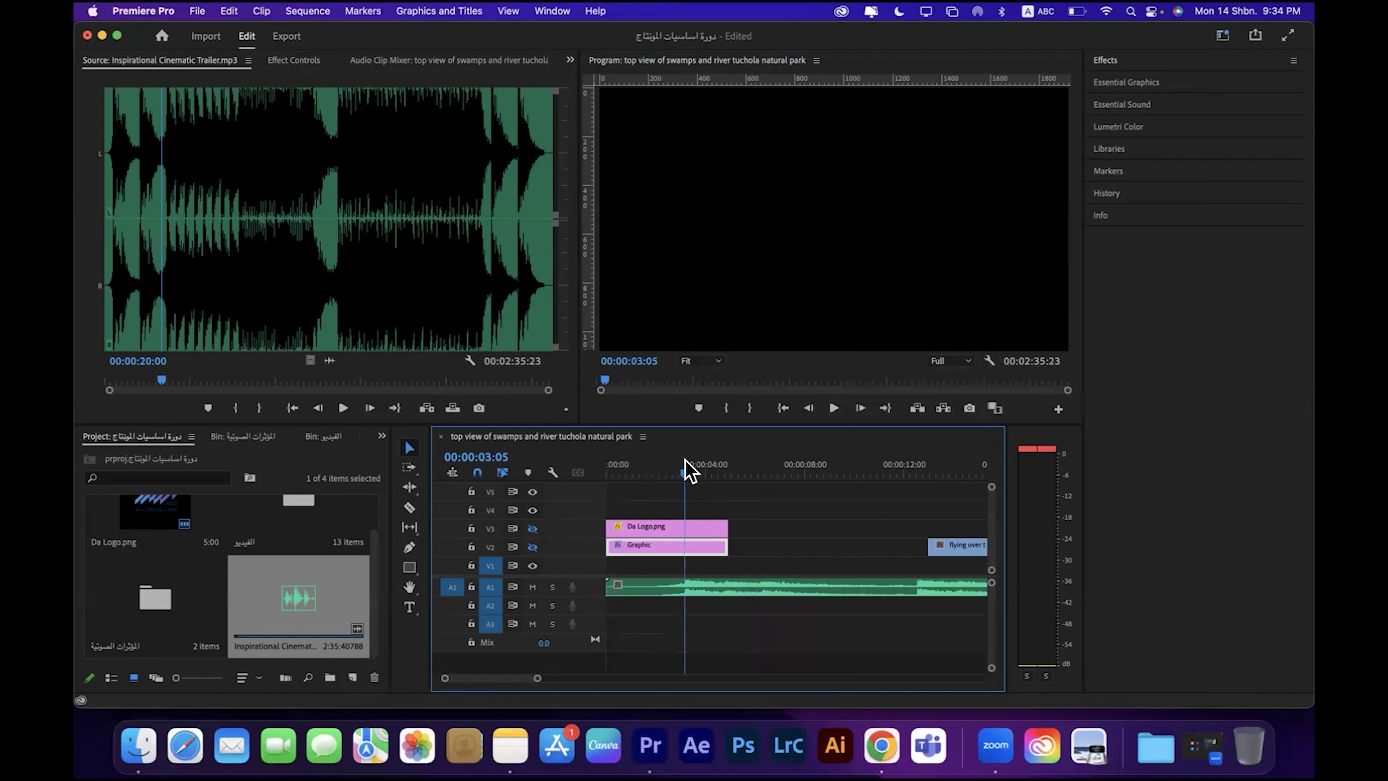
pyautogui.click(708, 509)
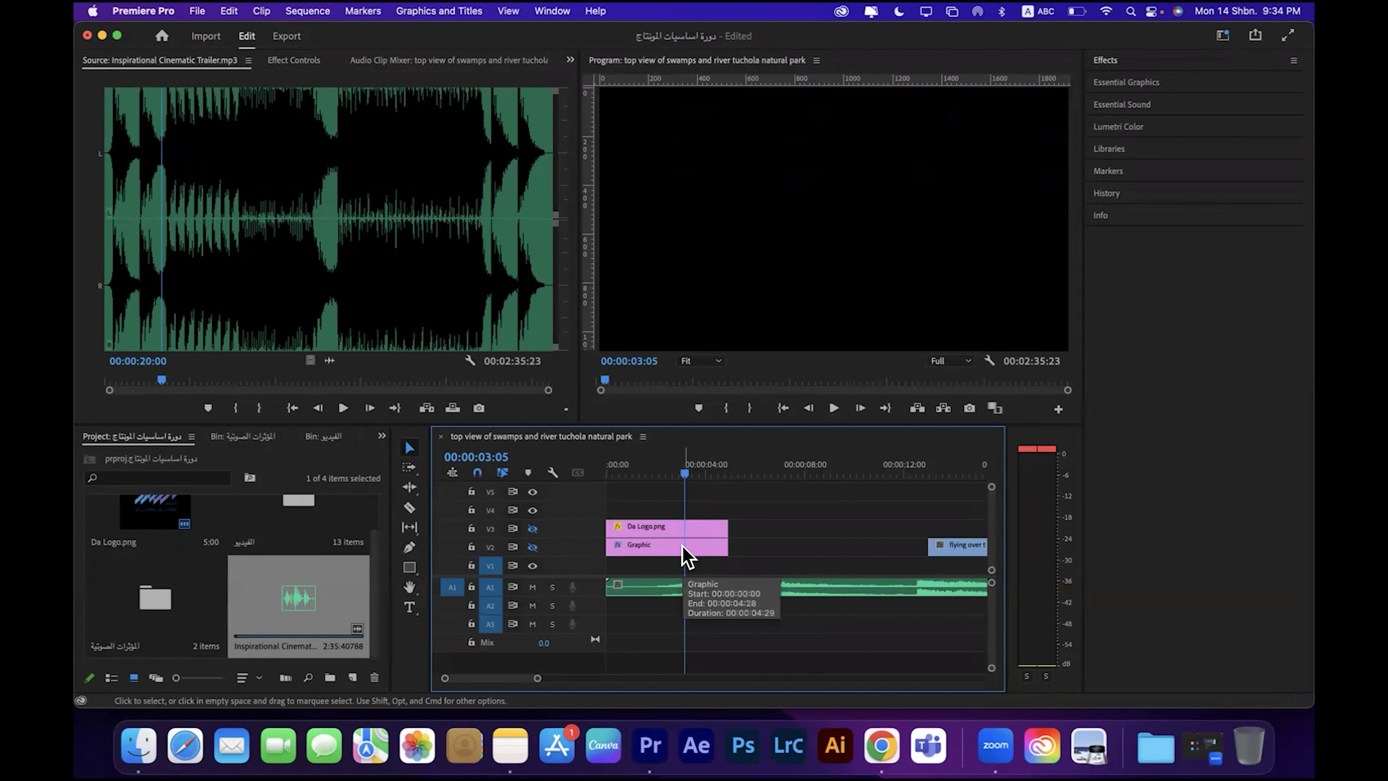
pyautogui.moveTo(683, 470); pyautogui.dragTo(600, 464)
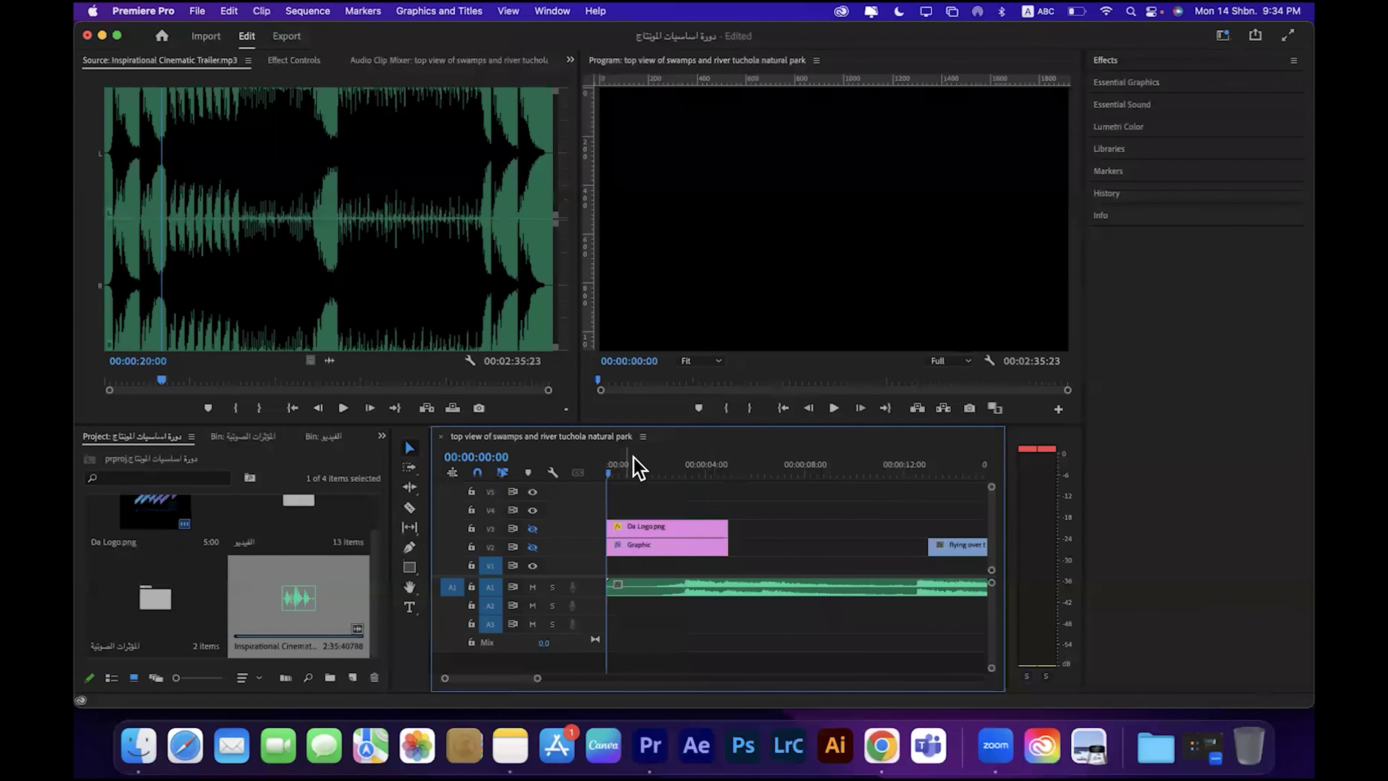
pyautogui.press('space')
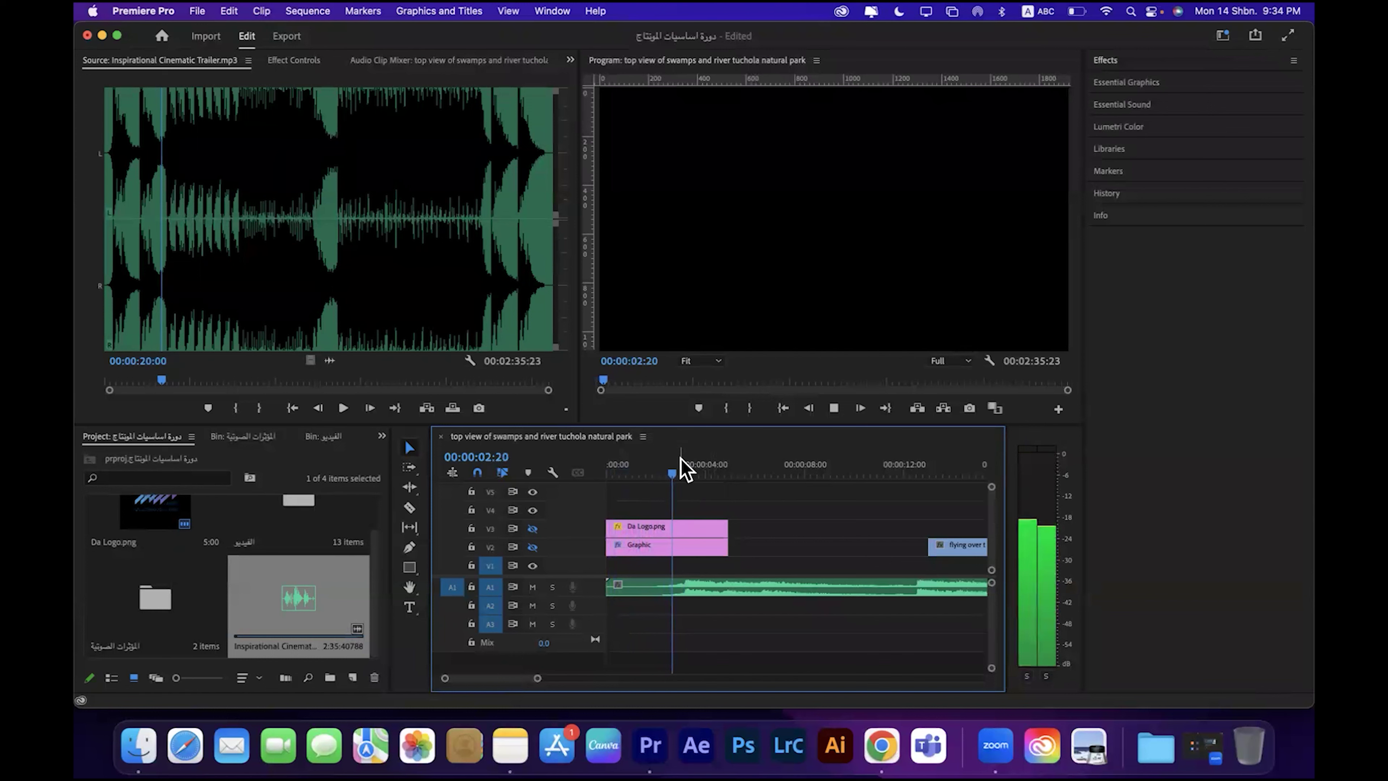
pyautogui.press('m')
pyautogui.press('space')
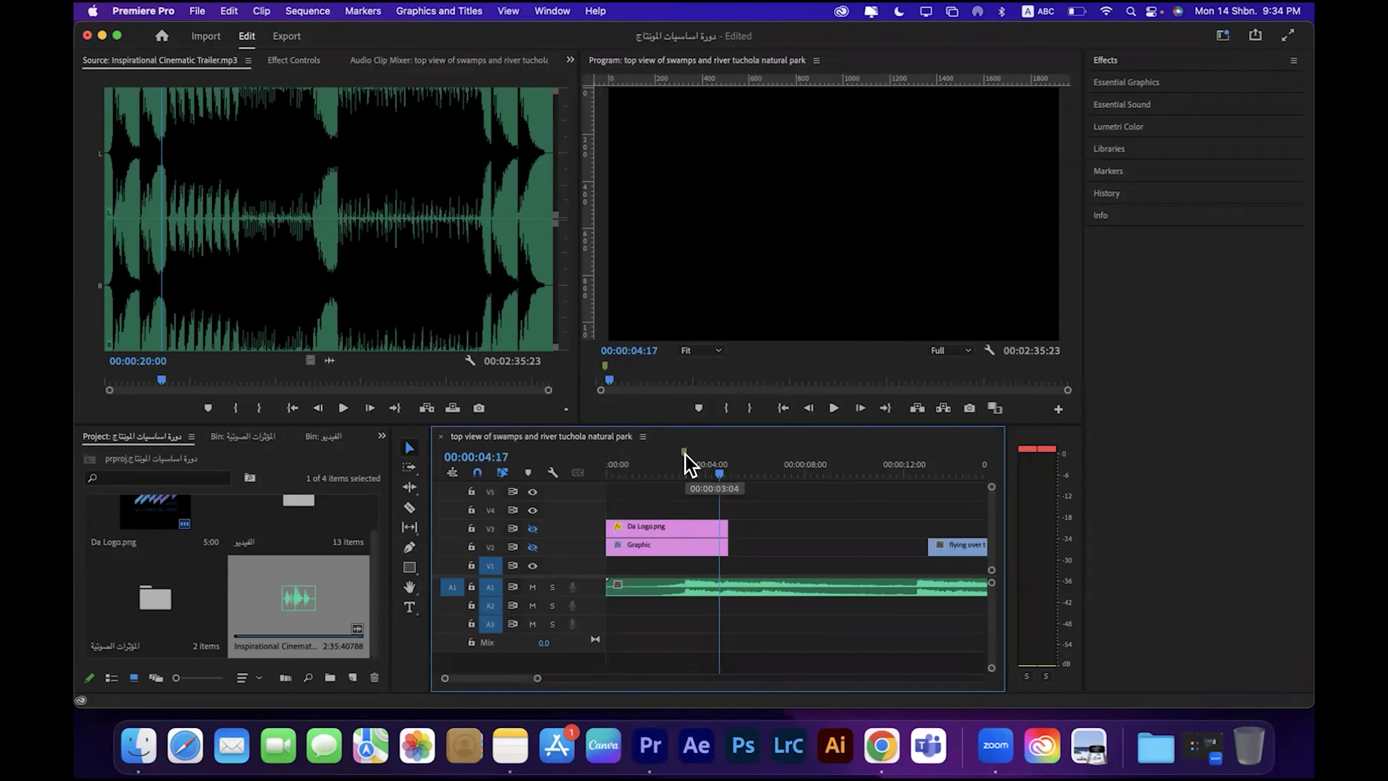
# Step: Add sequence markers on the following music beats during playback, from about 00:00:06 to about 00:00:47, and stop playback
pyautogui.press('m')
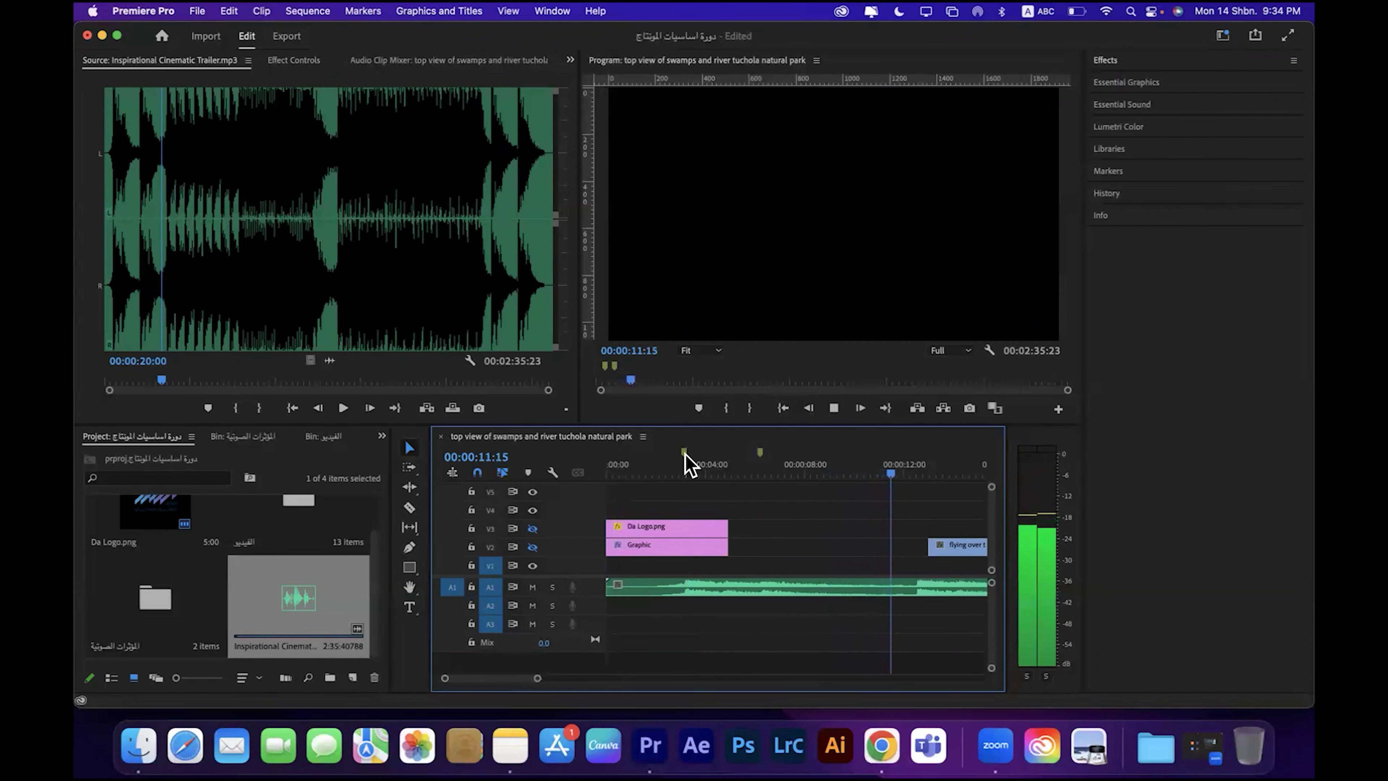
pyautogui.press('m')
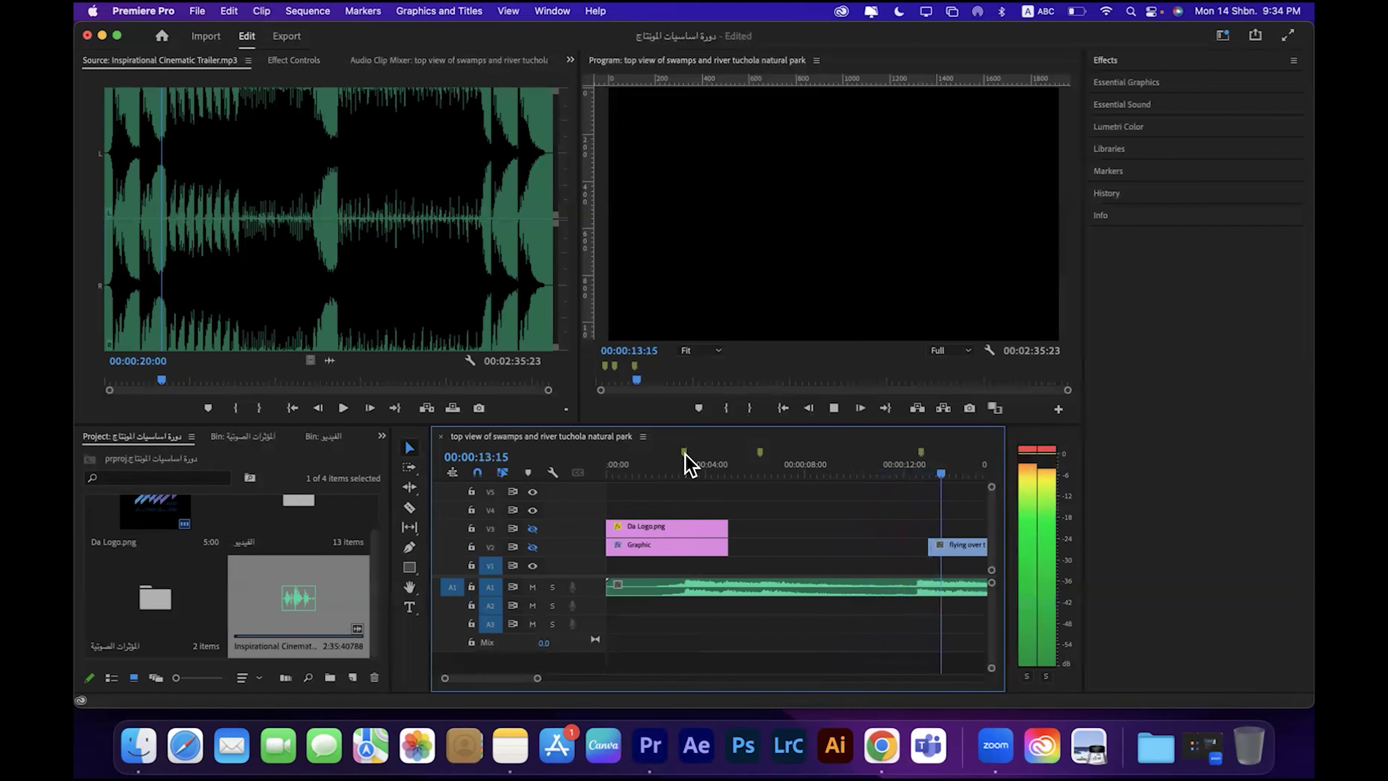
pyautogui.press('m')
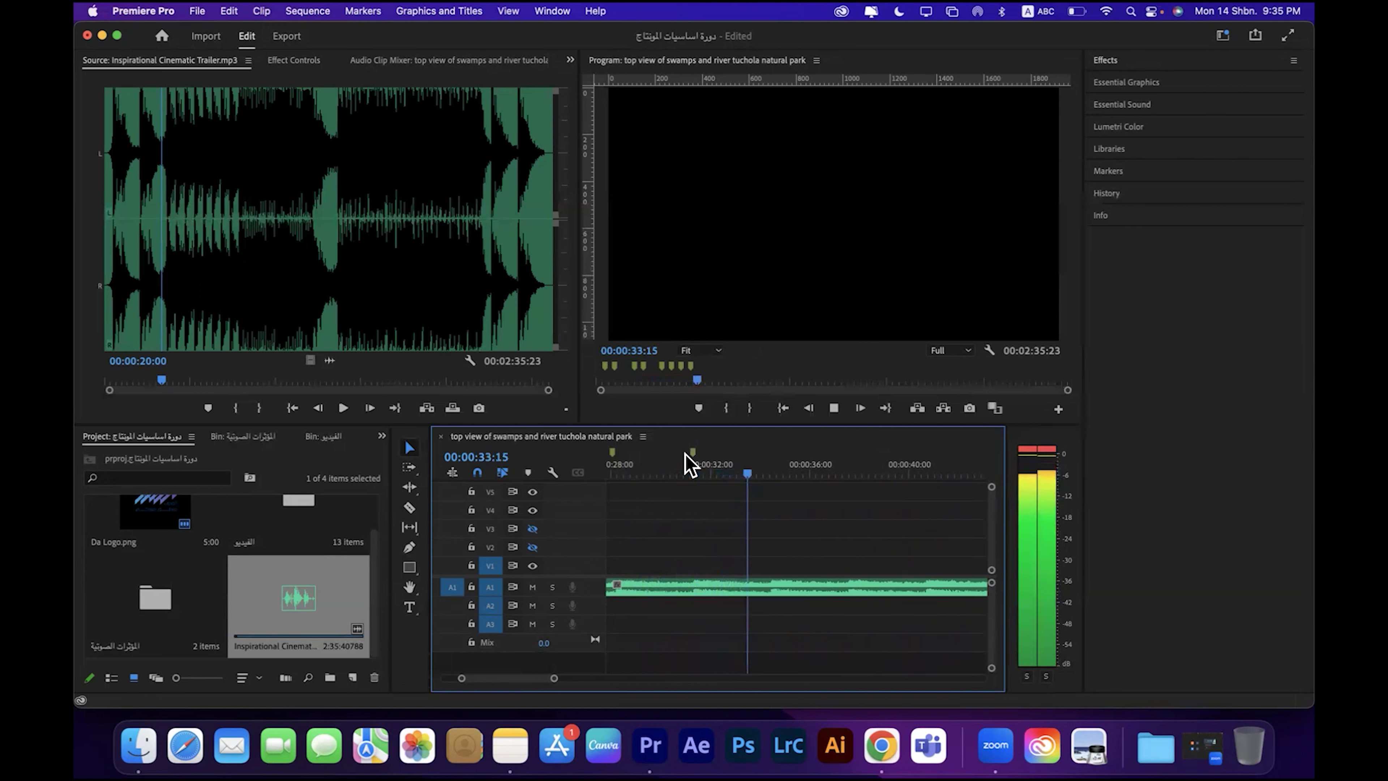
pyautogui.press('m')
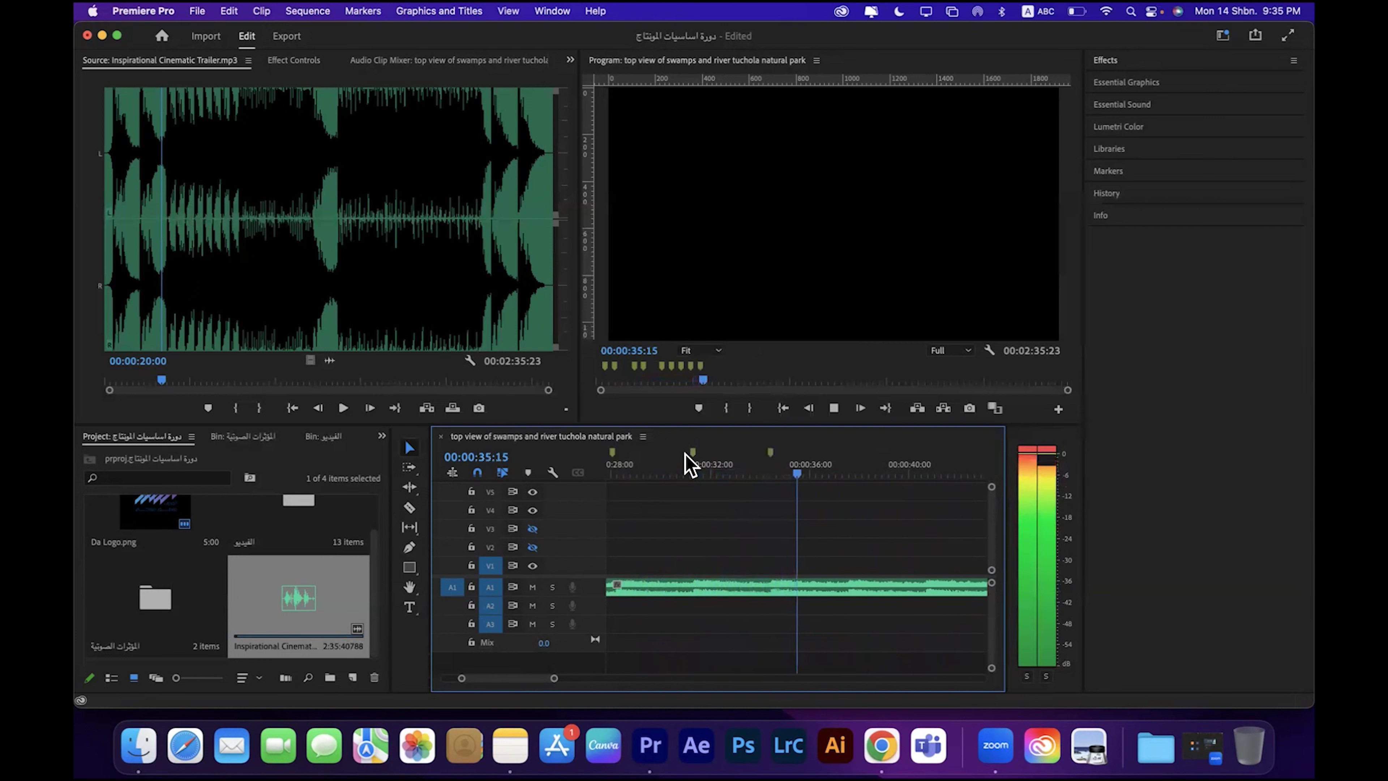
pyautogui.press('m')
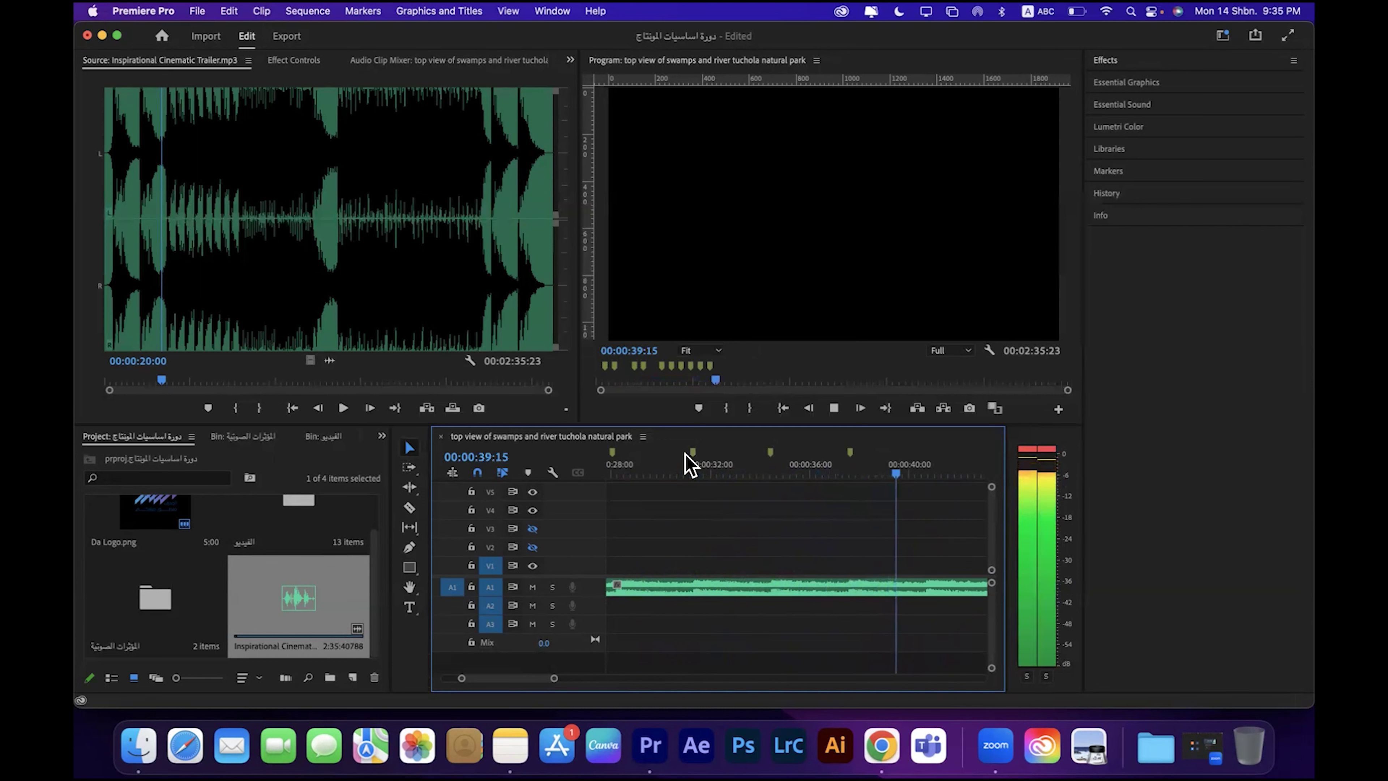
pyautogui.press('m')
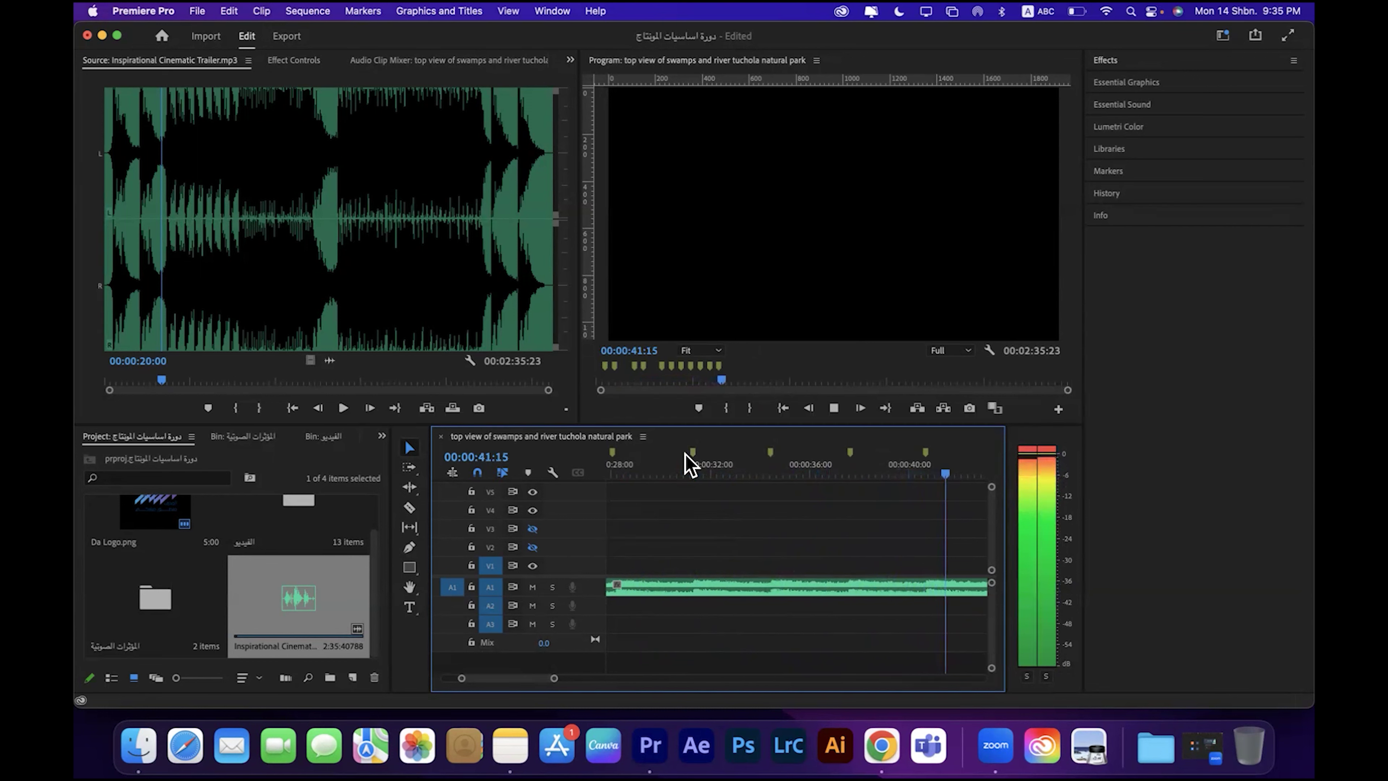
pyautogui.press('m')
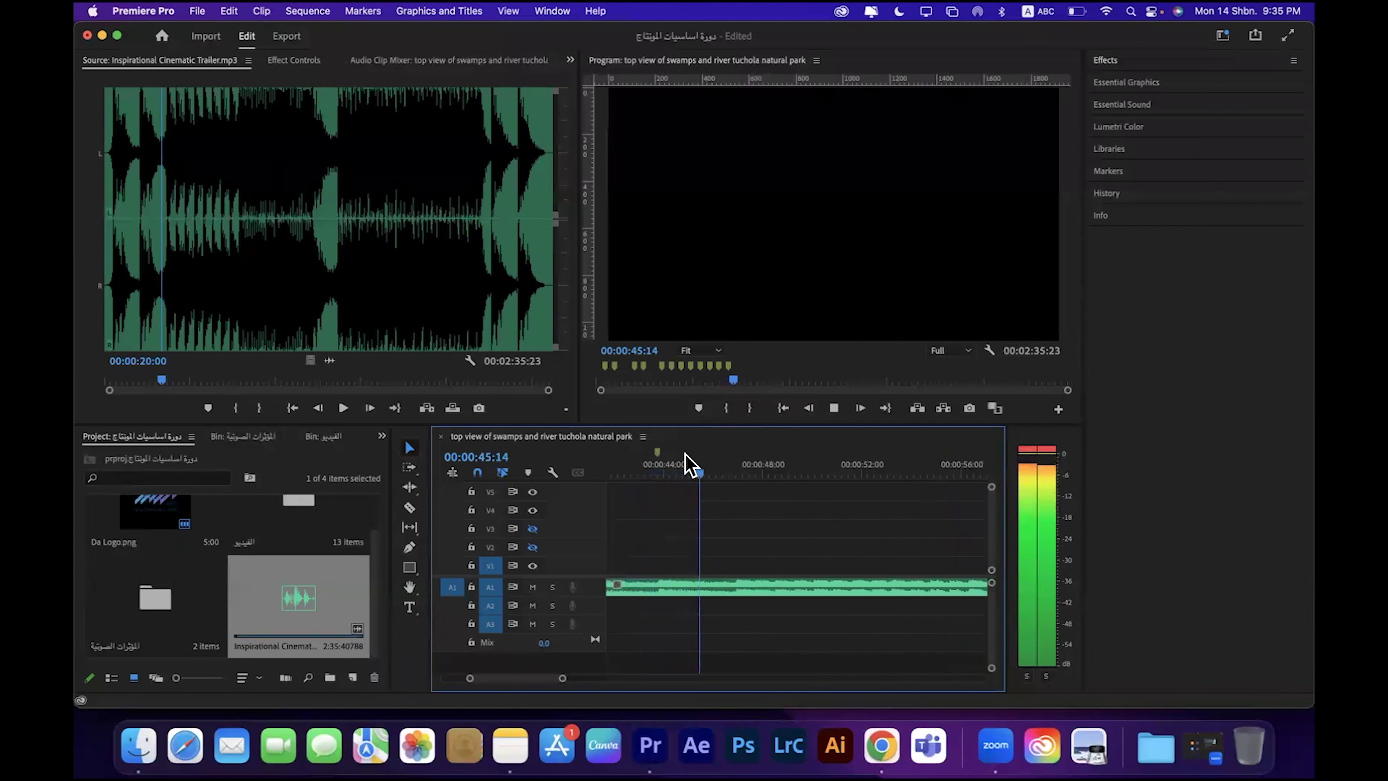
pyautogui.press('m')
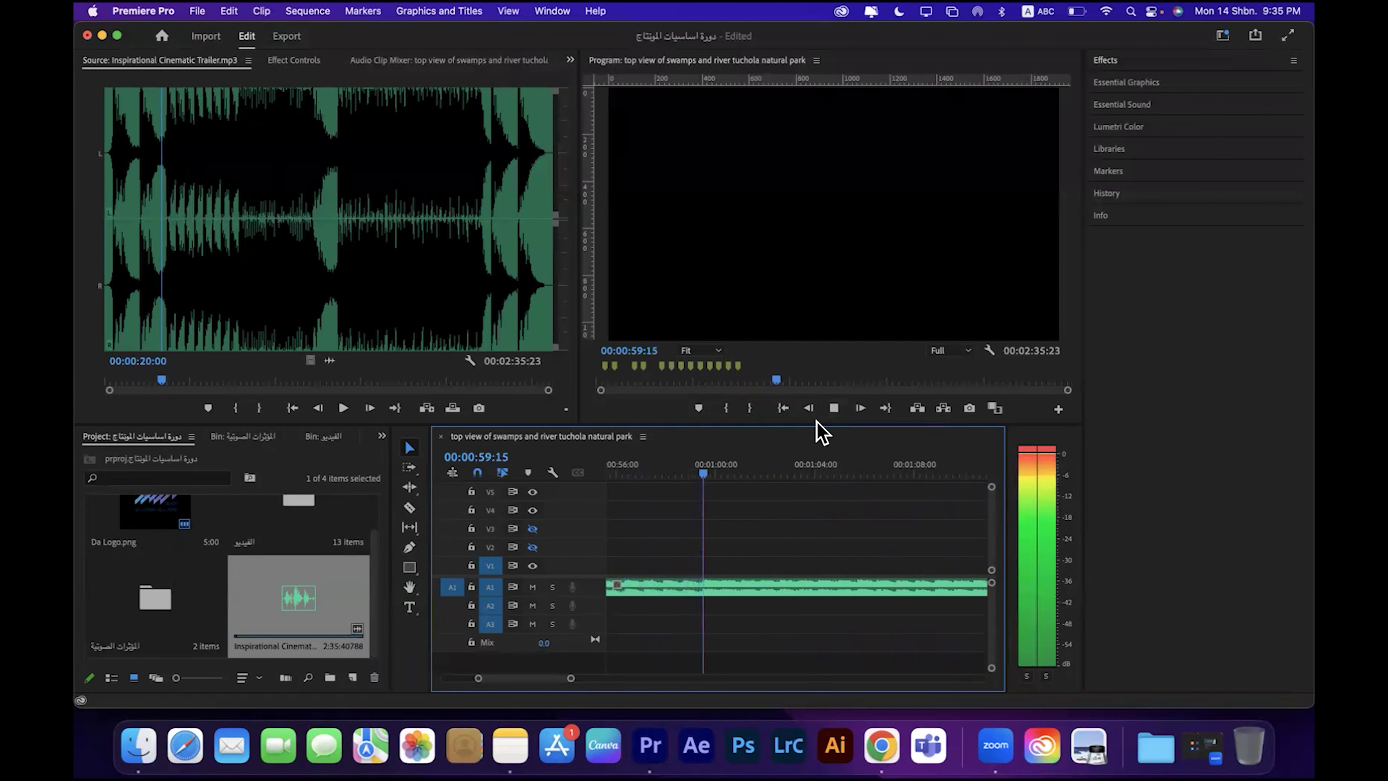
pyautogui.moveTo(570, 678); pyautogui.dragTo(617, 681)
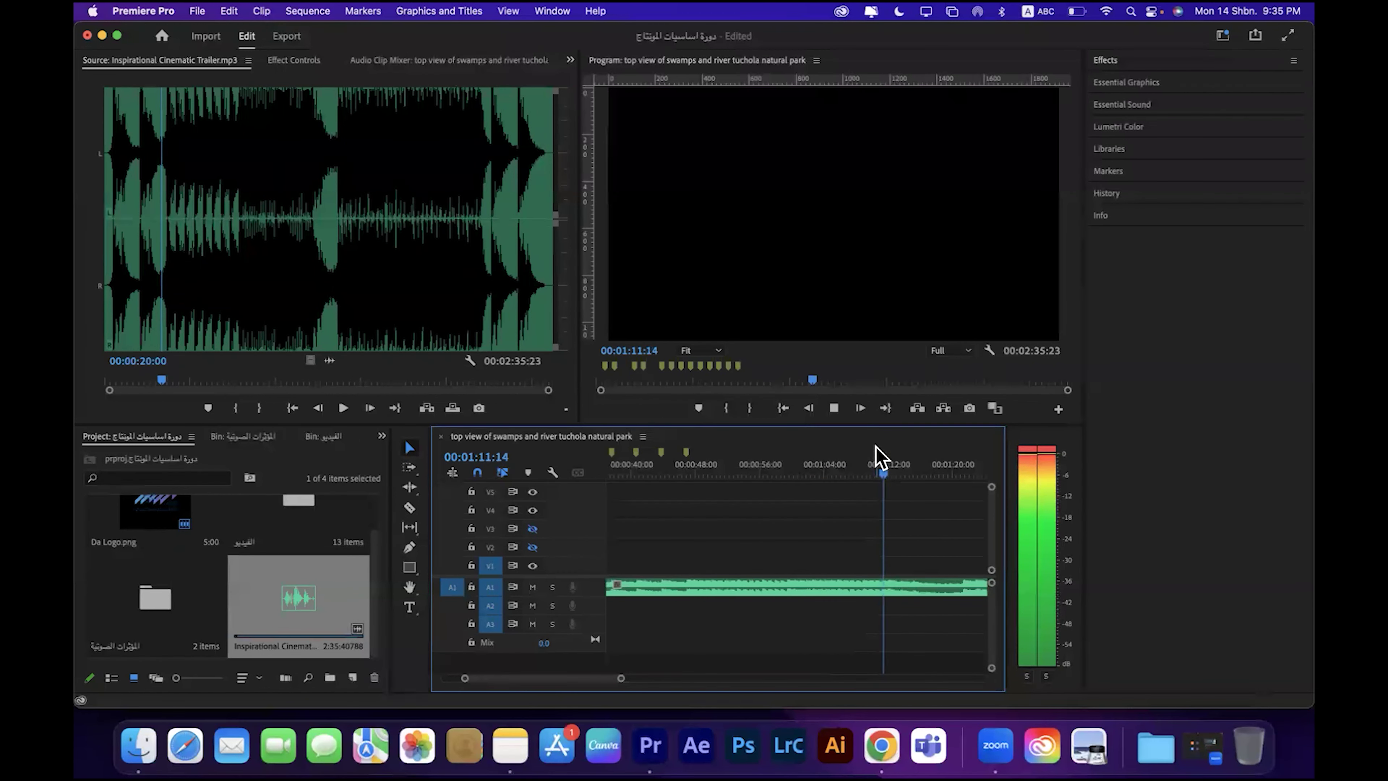
pyautogui.click(834, 409)
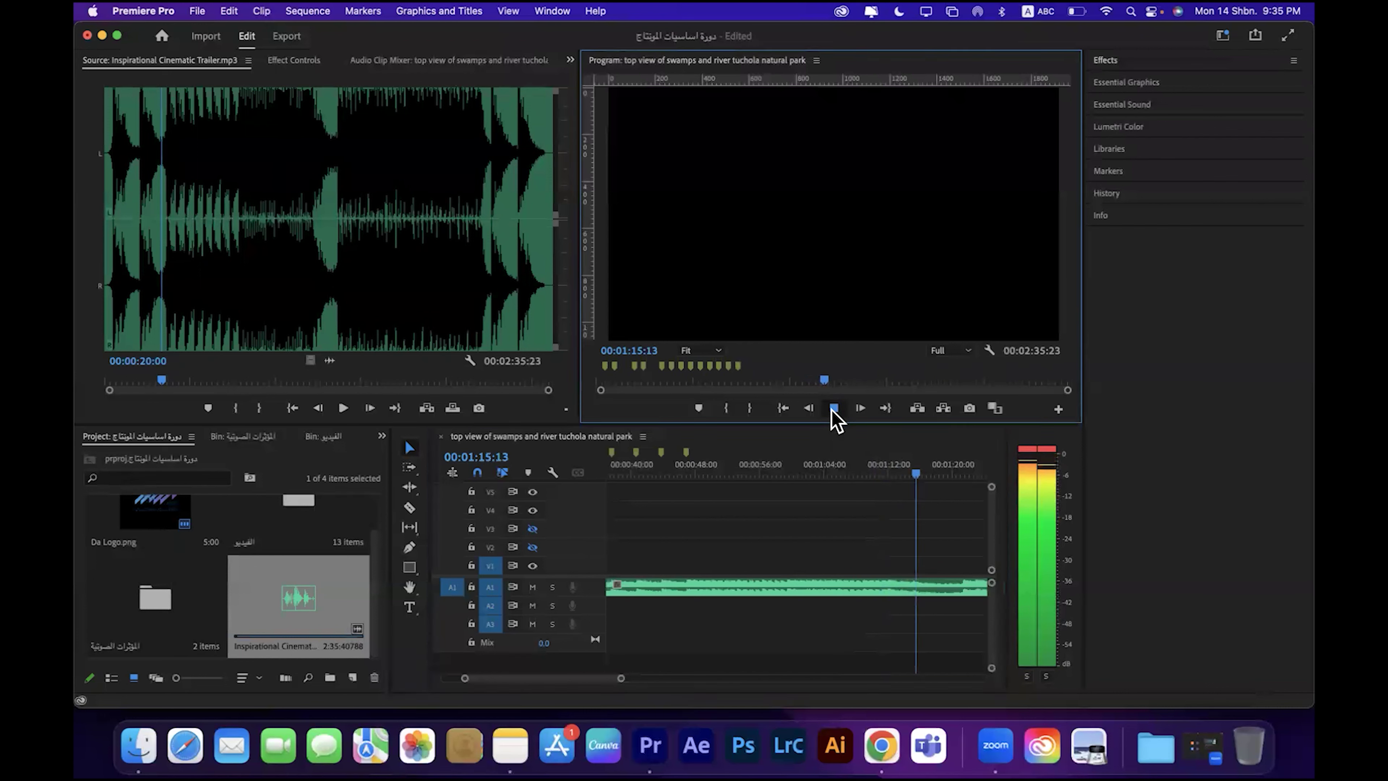
# Step: Make video tracks V2 and V3 visible again and play the opening from 00:00:00:00 to just past the first marker
pyautogui.scroll(5, 580, 688)
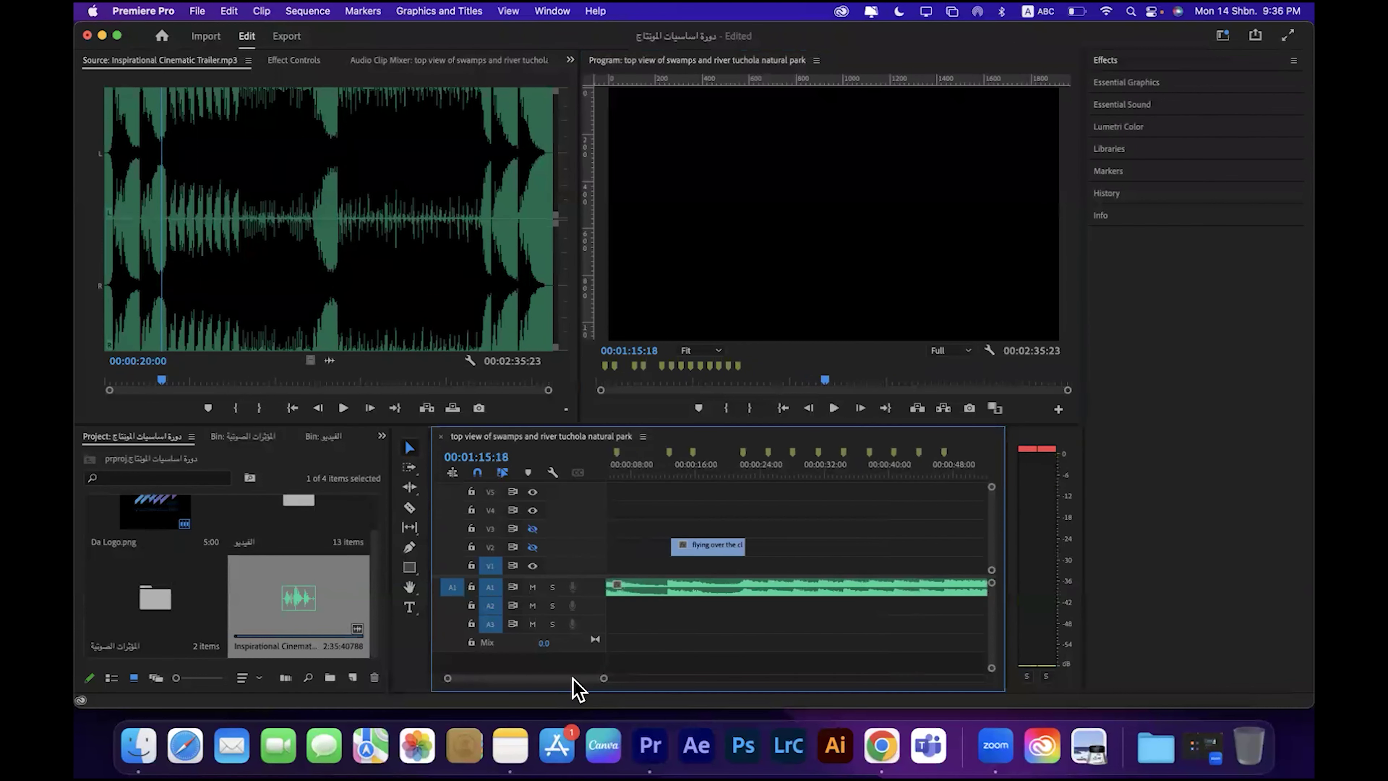
pyautogui.moveTo(604, 685); pyautogui.dragTo(560, 688)
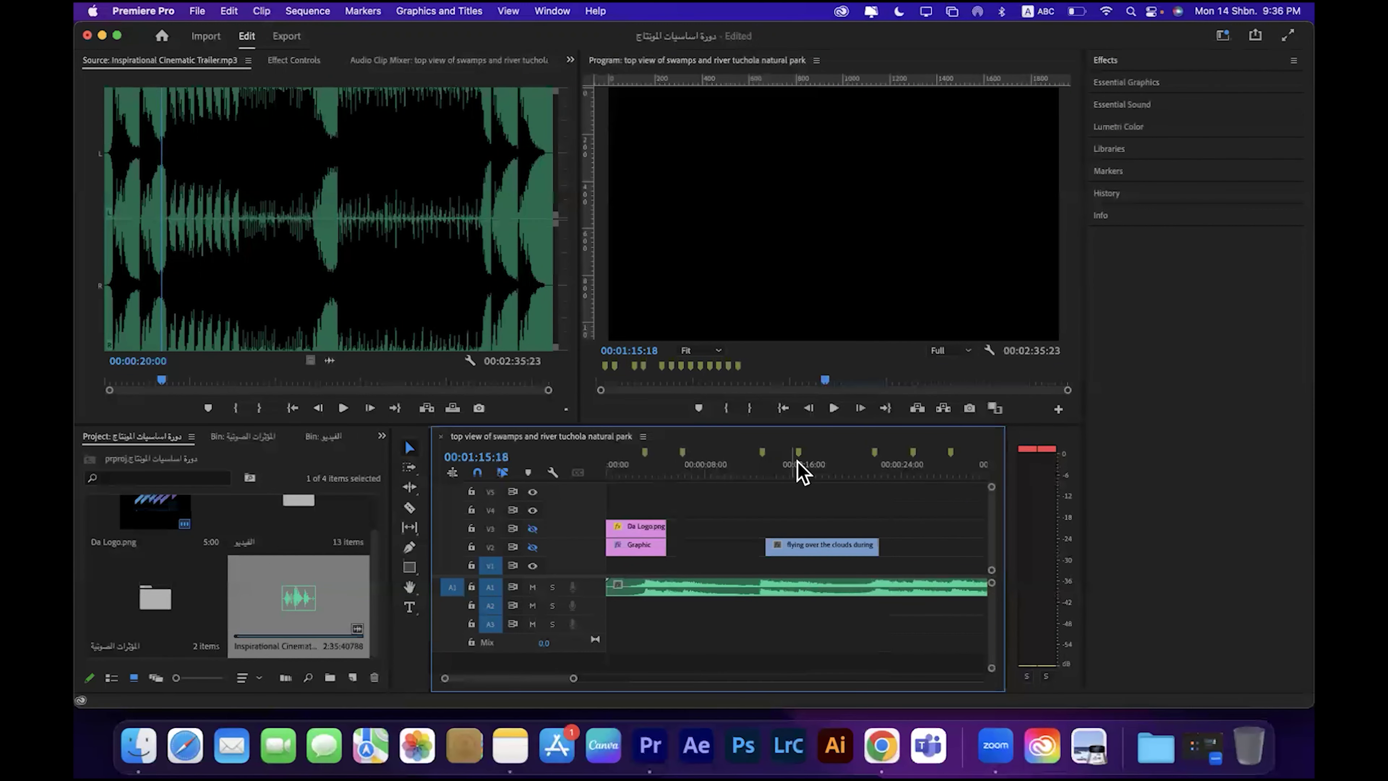
pyautogui.moveTo(568, 677); pyautogui.dragTo(584, 683)
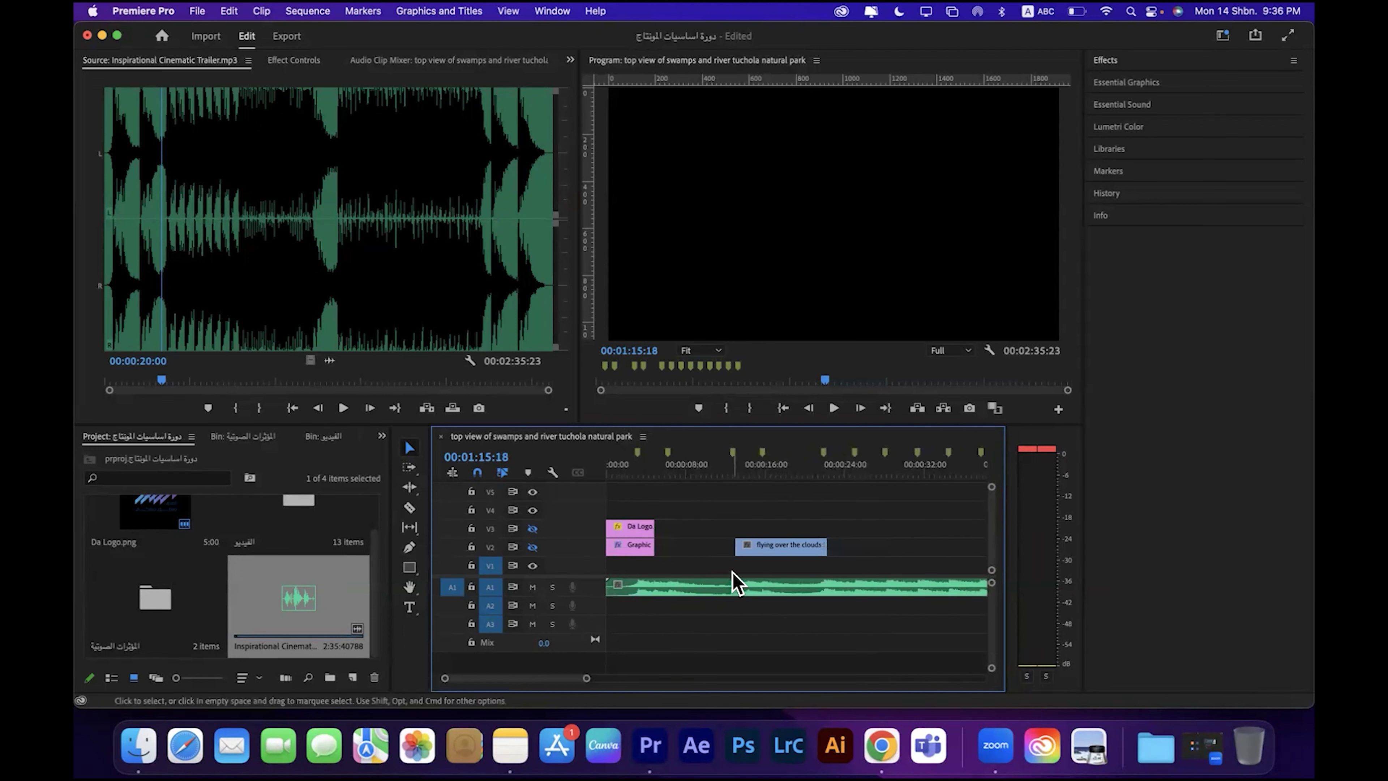
pyautogui.click(533, 546)
pyautogui.click(532, 528)
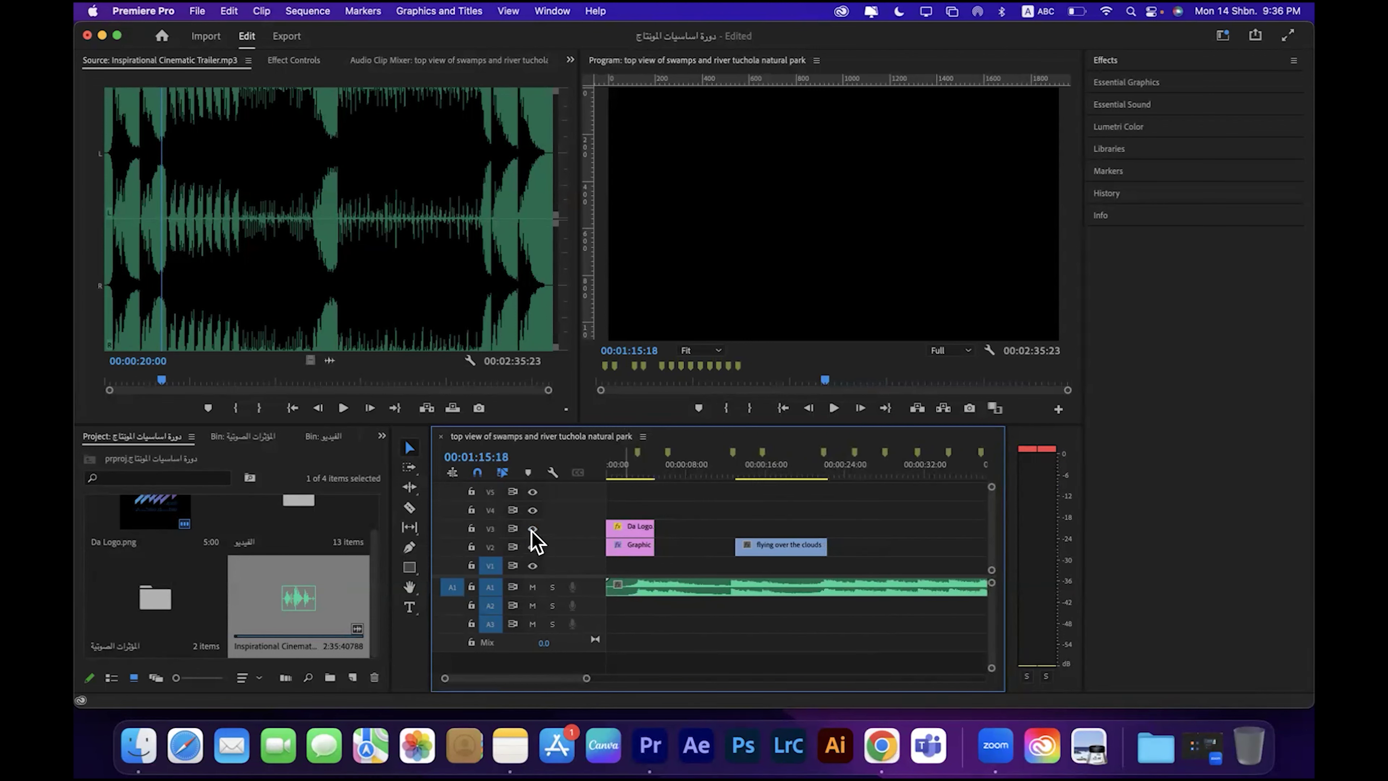
pyautogui.moveTo(641, 474); pyautogui.dragTo(601, 476)
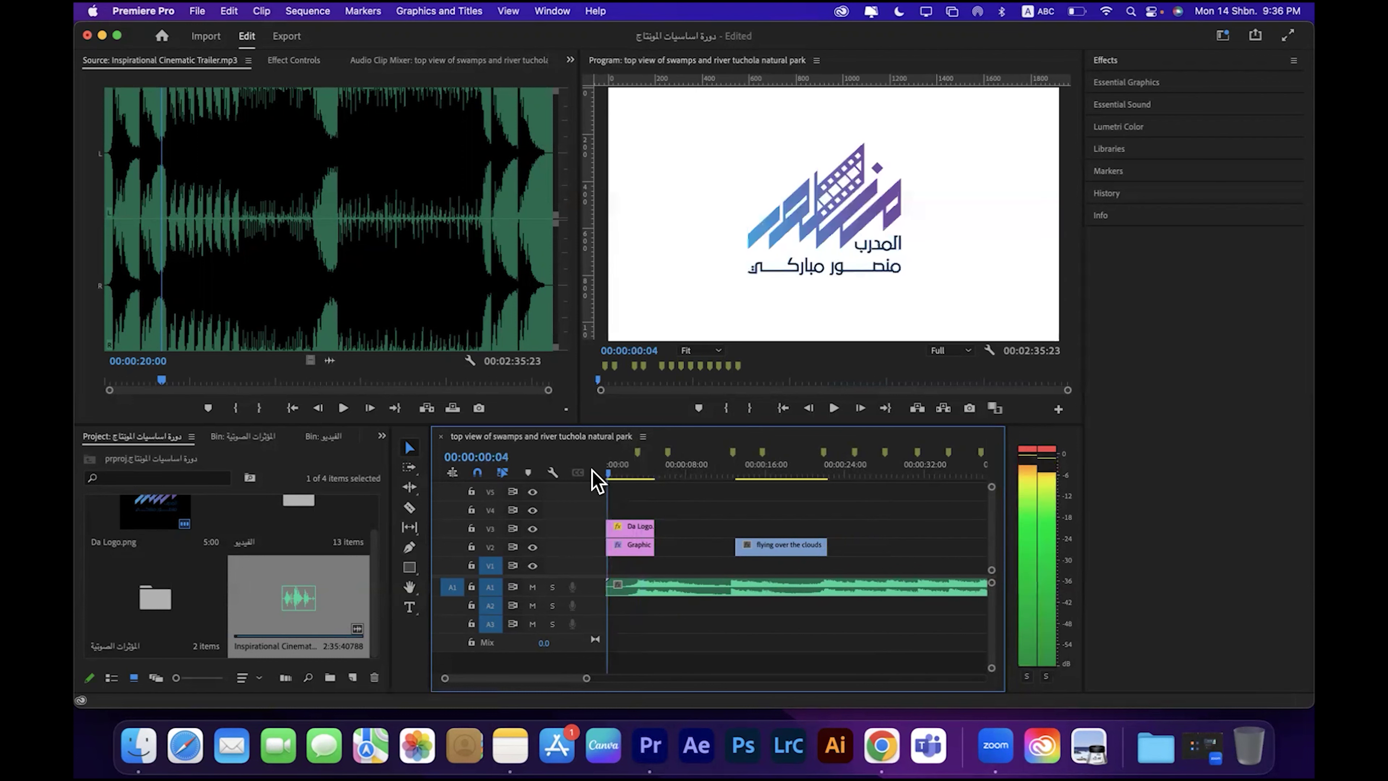
pyautogui.click(834, 408)
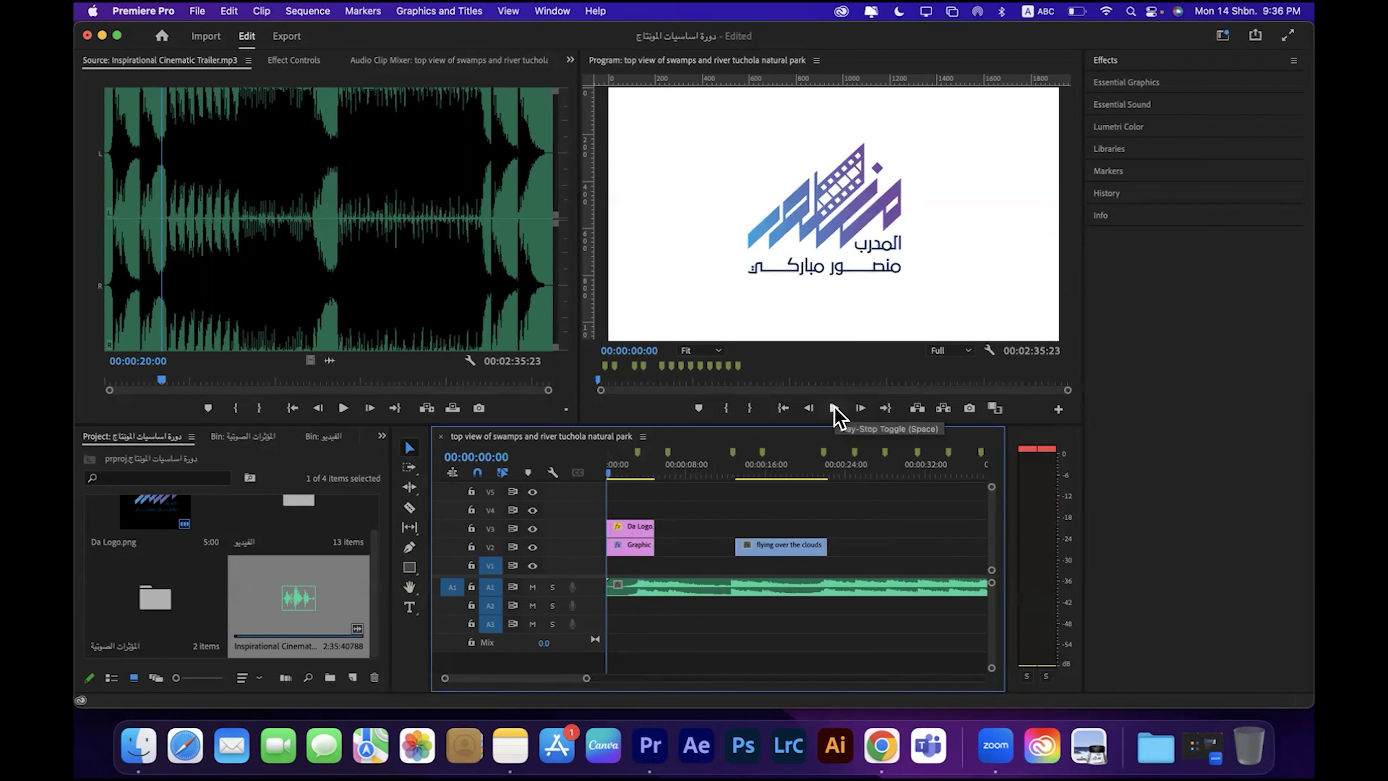
pyautogui.click(834, 408)
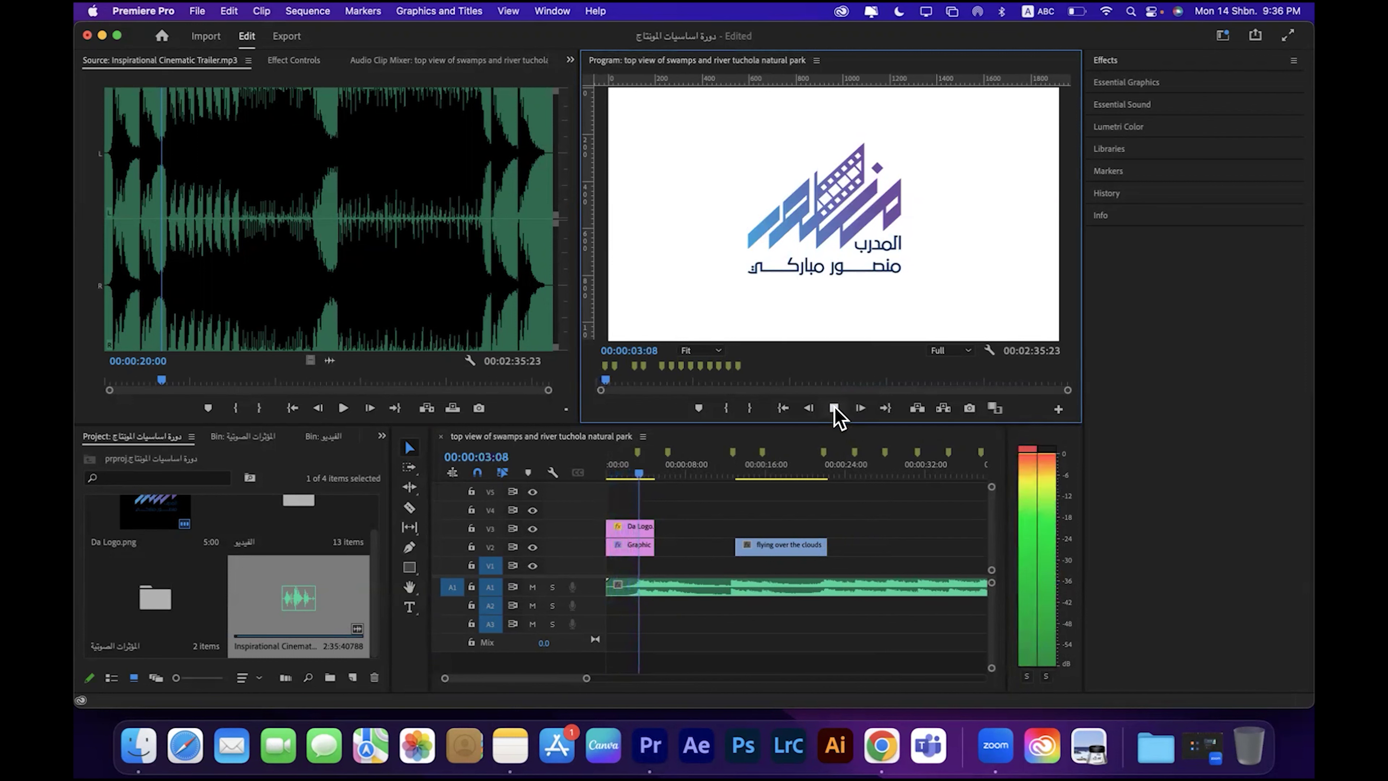
pyautogui.click(835, 408)
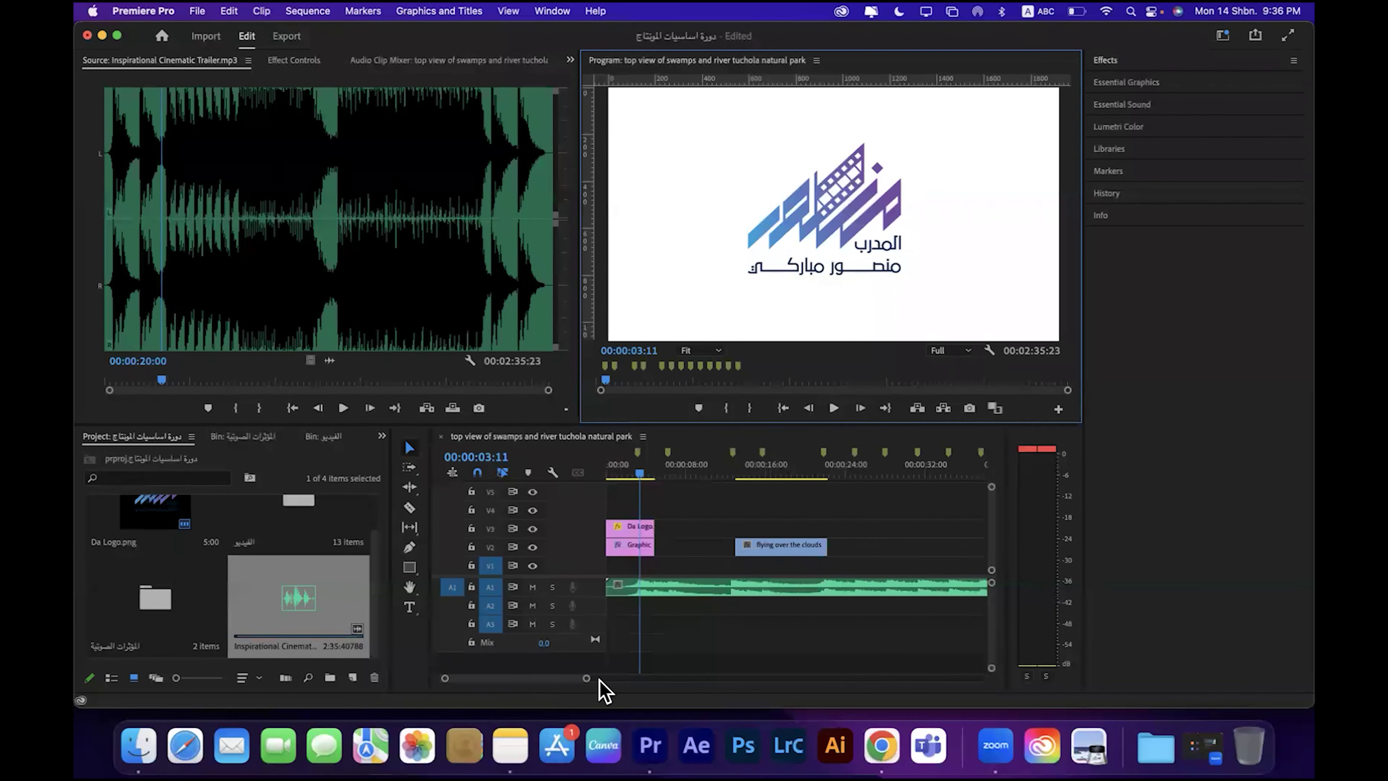
# Step: Trim the end of the Da Logo.png clip on V3 to 00:00:03:06, at the first beat marker
pyautogui.moveTo(586, 681); pyautogui.dragTo(534, 678)
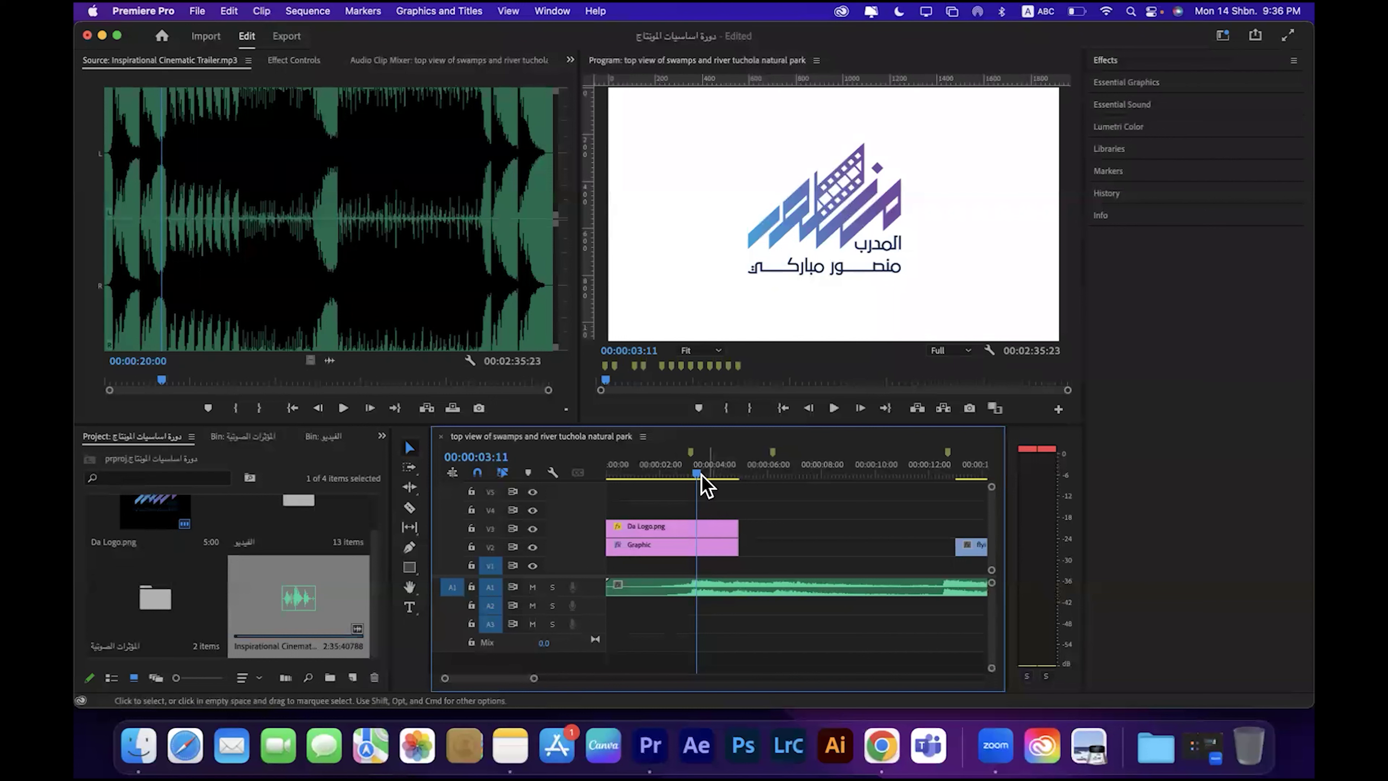
pyautogui.moveTo(693, 472); pyautogui.dragTo(690, 473)
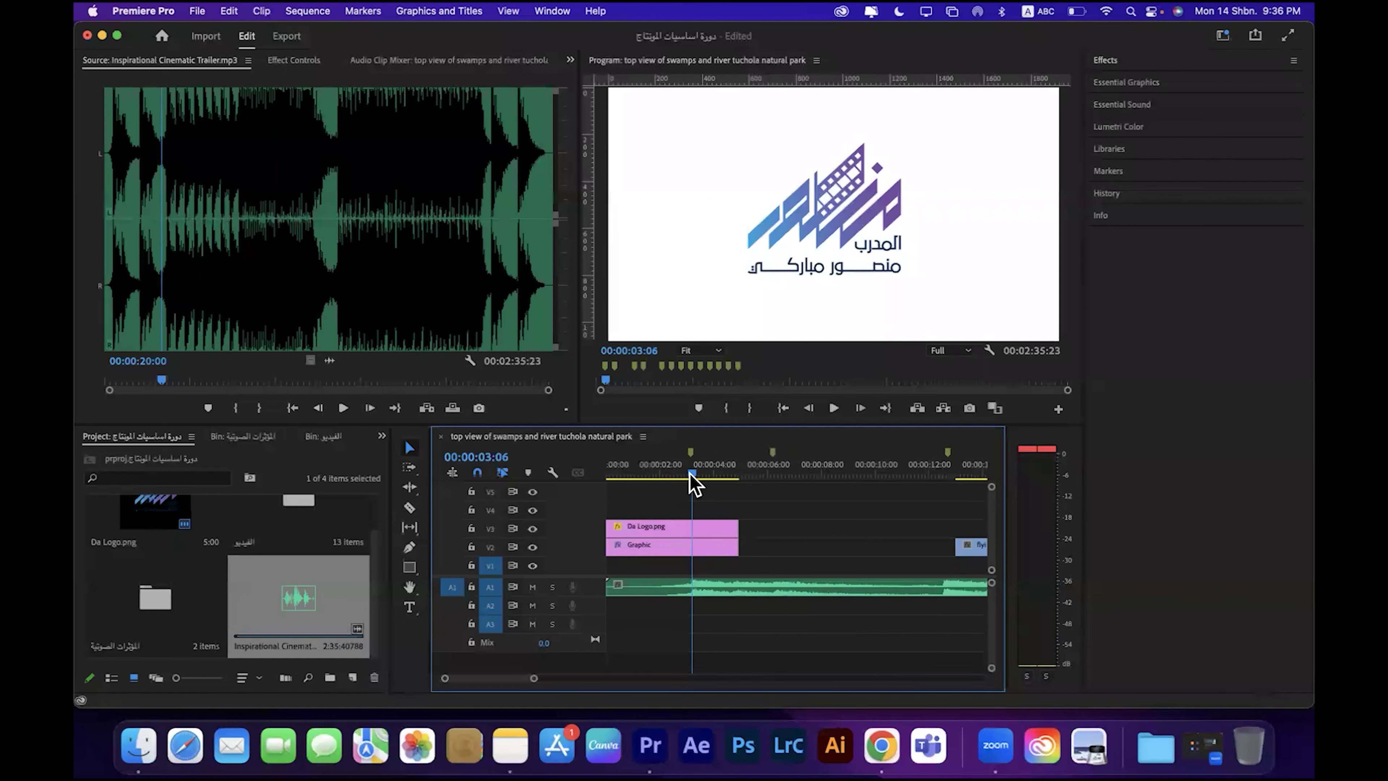
pyautogui.moveTo(736, 526); pyautogui.dragTo(690, 517)
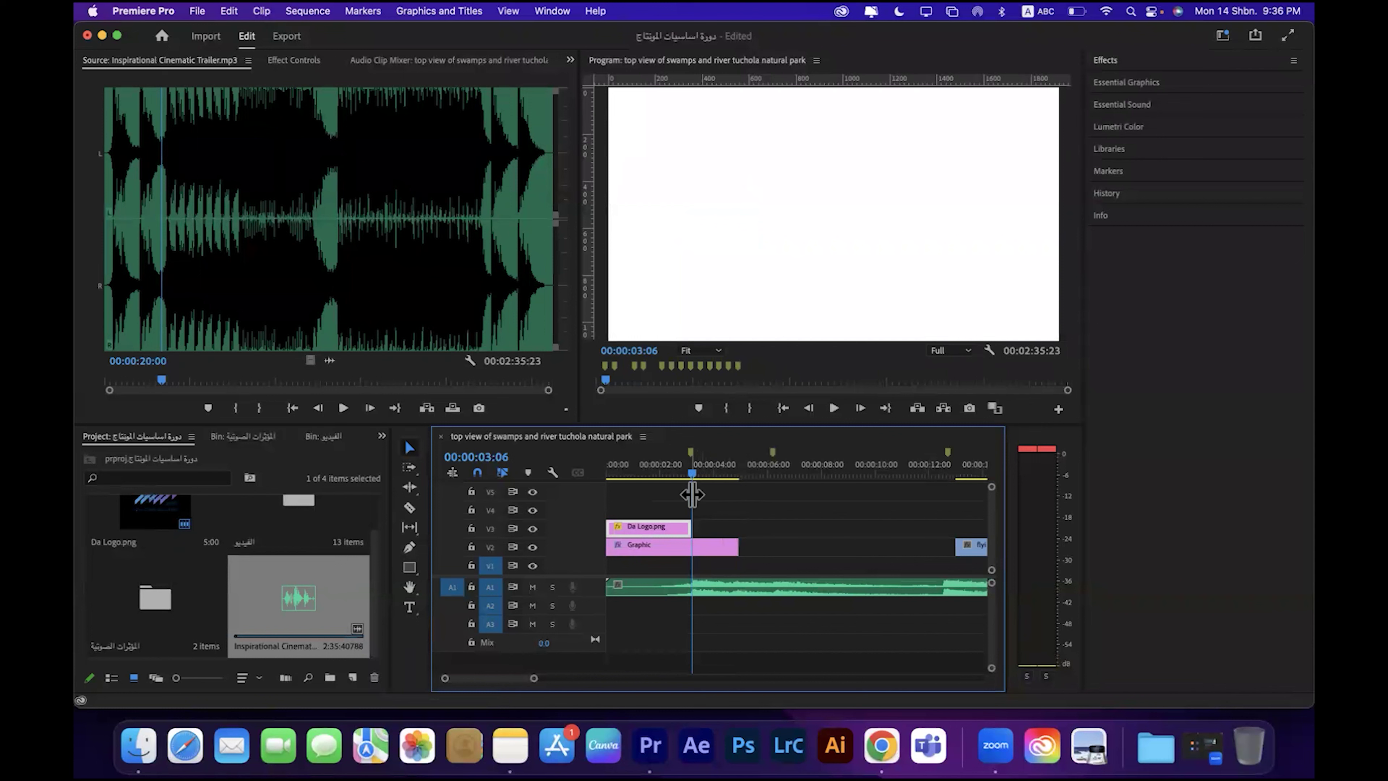
# Step: Trim the end of the Graphic clip on V2 to 00:00:03:06, level with the logo clip's end, and scrub through the intro
pyautogui.click(671, 472)
pyautogui.click(633, 472)
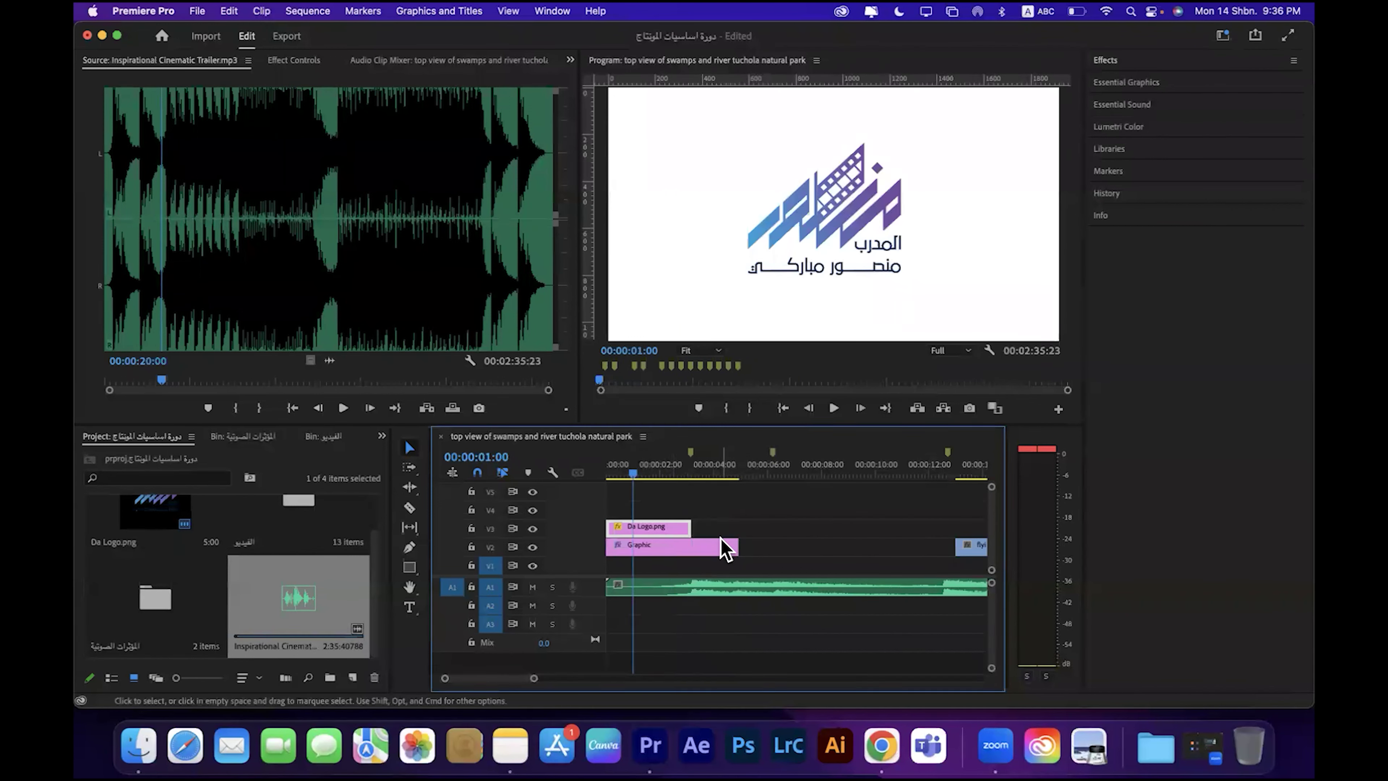
pyautogui.moveTo(737, 546); pyautogui.dragTo(684, 546)
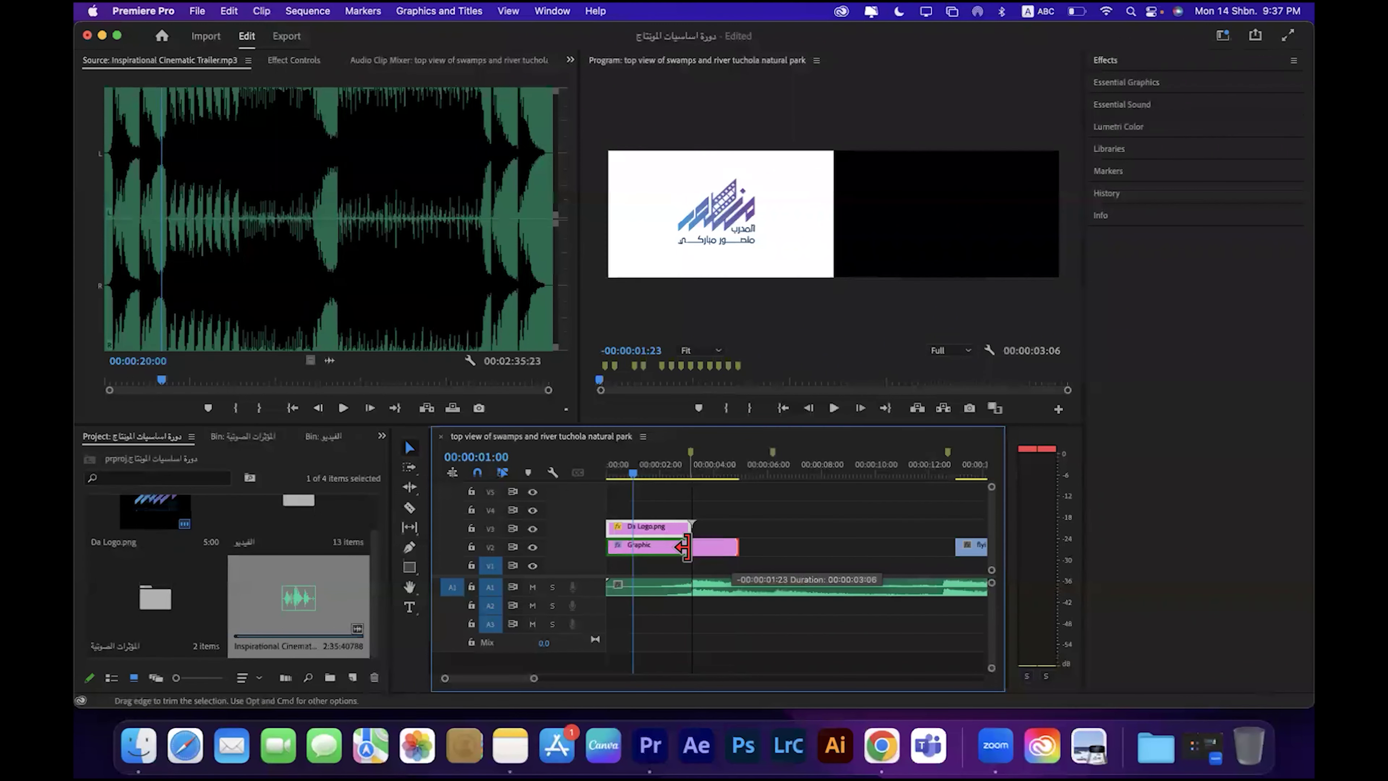
pyautogui.moveTo(684, 546); pyautogui.dragTo(683, 547)
pyautogui.moveTo(679, 471); pyautogui.dragTo(651, 478)
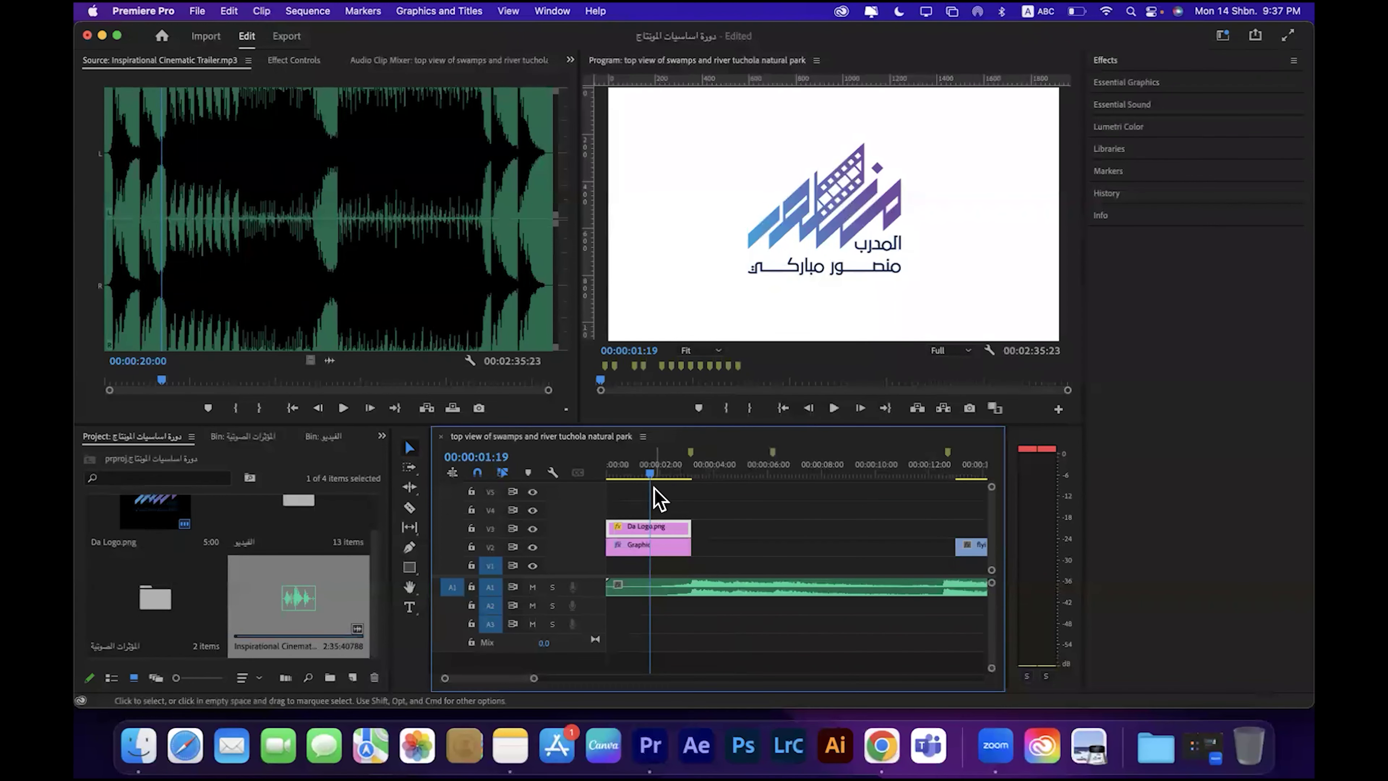
pyautogui.moveTo(656, 474)
pyautogui.mouseDown()
pyautogui.moveTo(675, 474)
pyautogui.moveTo(613, 484)
pyautogui.moveTo(630, 474)
pyautogui.moveTo(591, 469)
pyautogui.moveTo(689, 466)
pyautogui.moveTo(659, 469)
pyautogui.mouseUp()
# Step: Move the flying over the clouds during morning sunrise.mp4 clip on V2 directly after the Graphic clip and play the opening from the start
pyautogui.click(969, 545)
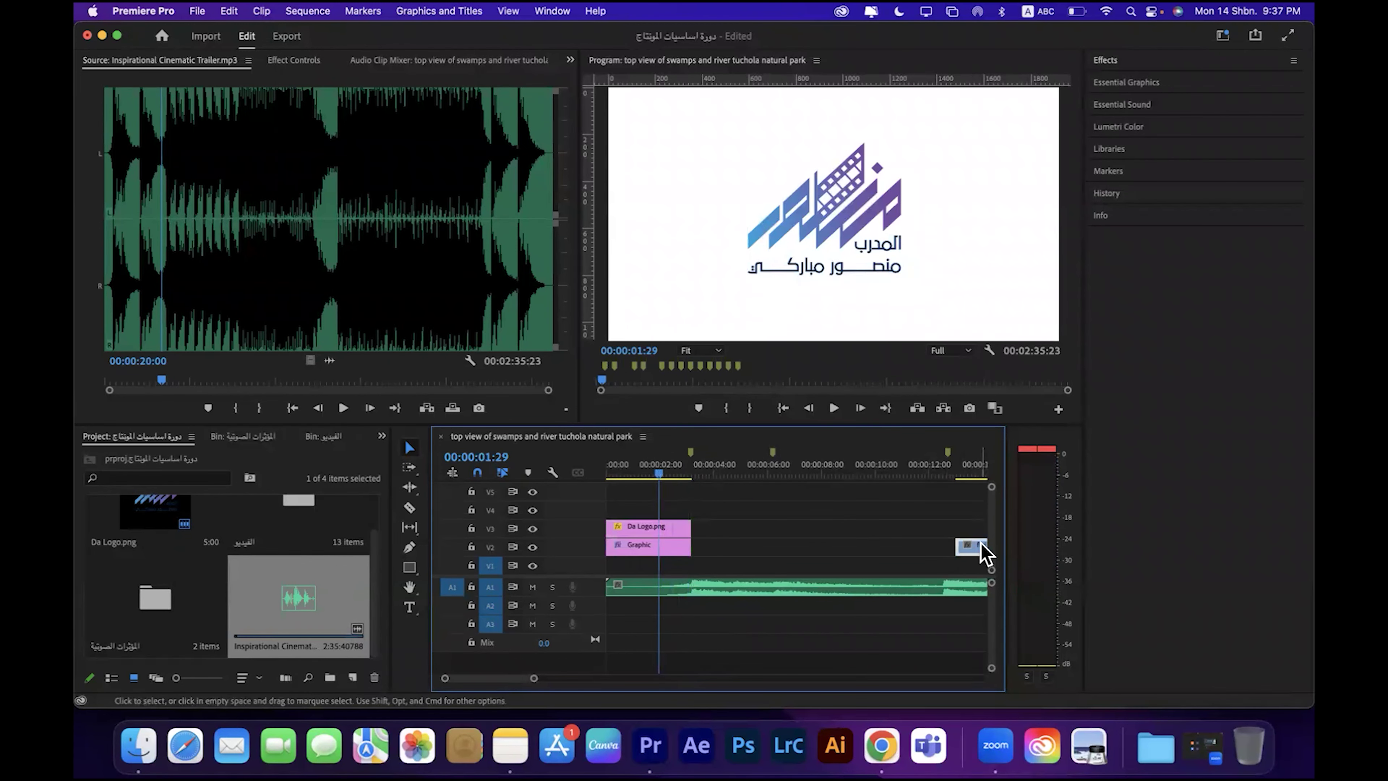
pyautogui.moveTo(973, 553); pyautogui.dragTo(754, 550)
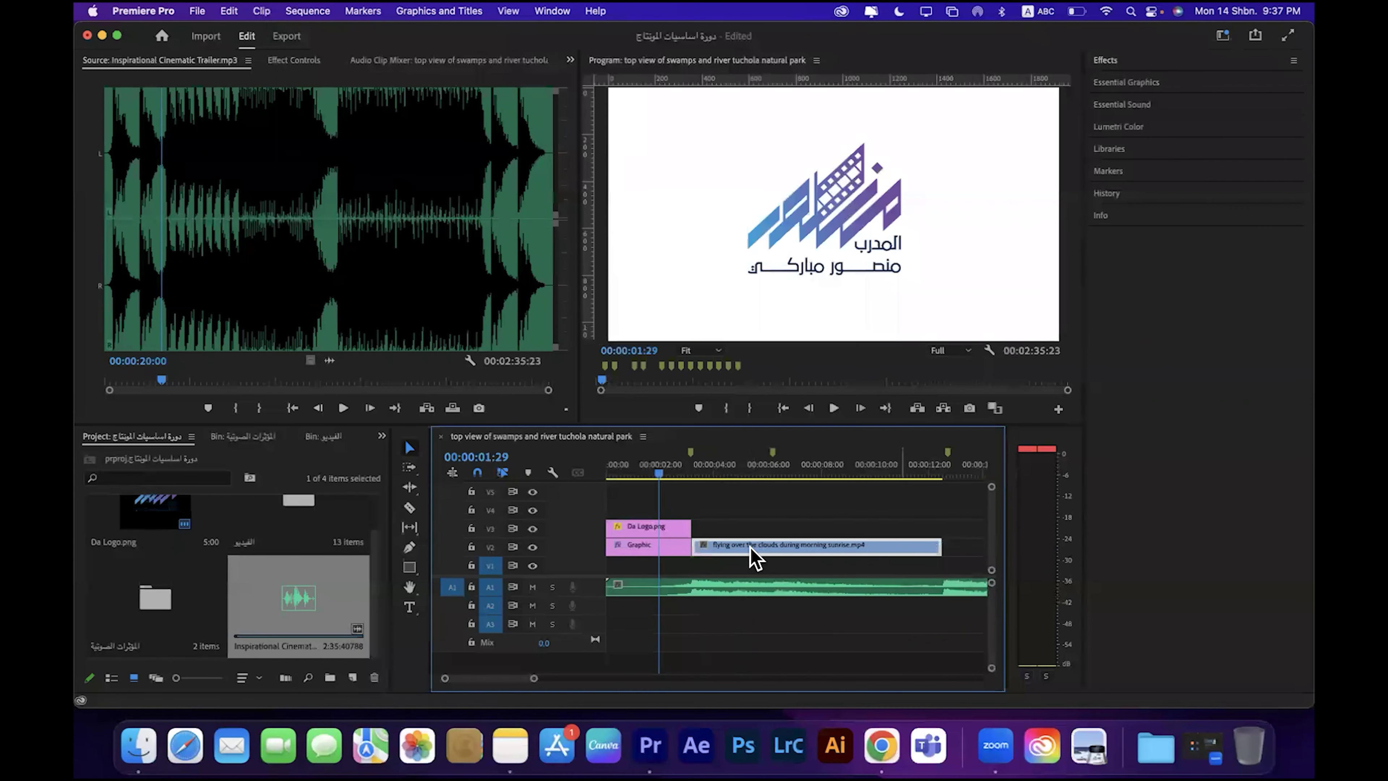
pyautogui.moveTo(661, 467); pyautogui.dragTo(609, 468)
pyautogui.click(832, 410)
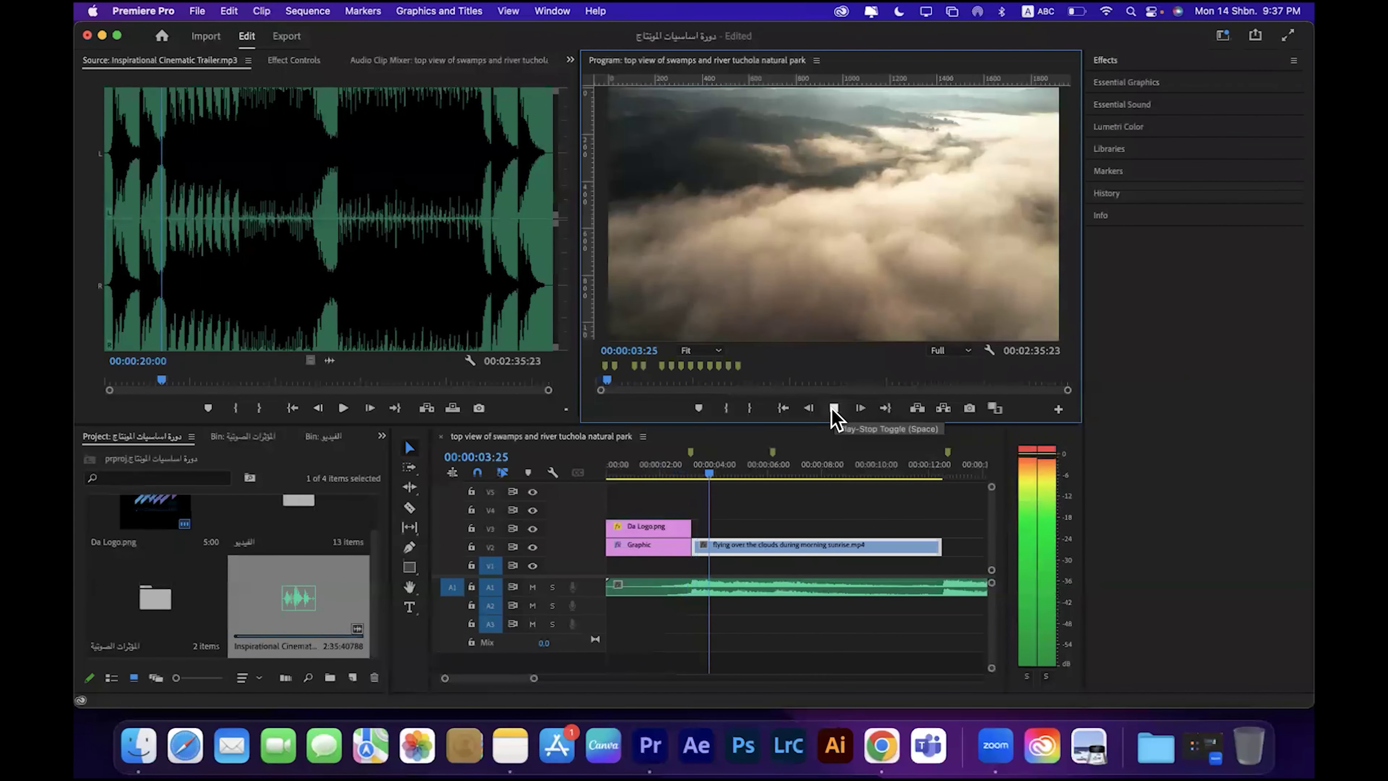
pyautogui.click(832, 409)
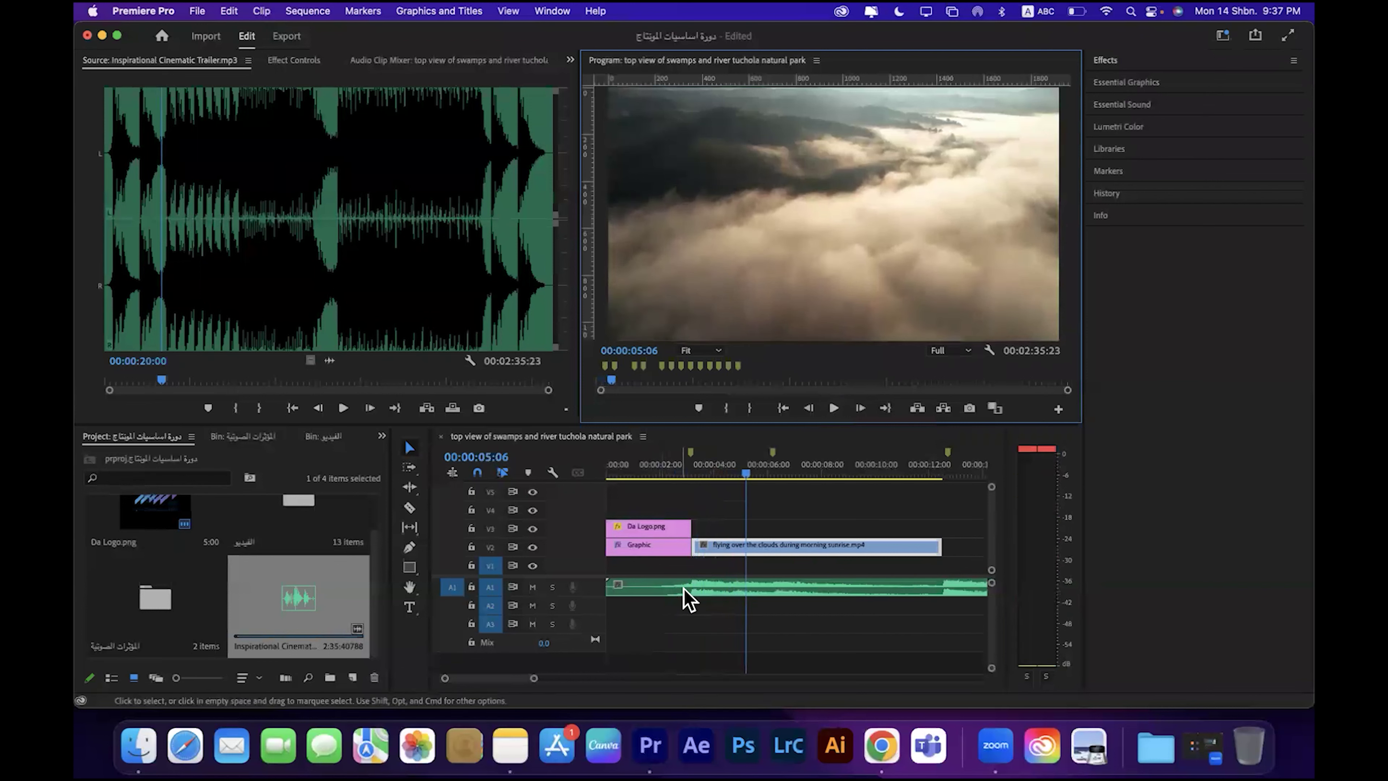
# Step: Inspect the cut from the logo to the clouds clip around the first beat marker, scrubbing and playing across it
pyautogui.moveTo(535, 680); pyautogui.dragTo(464, 689)
pyautogui.hscroll(5, 464, 687)
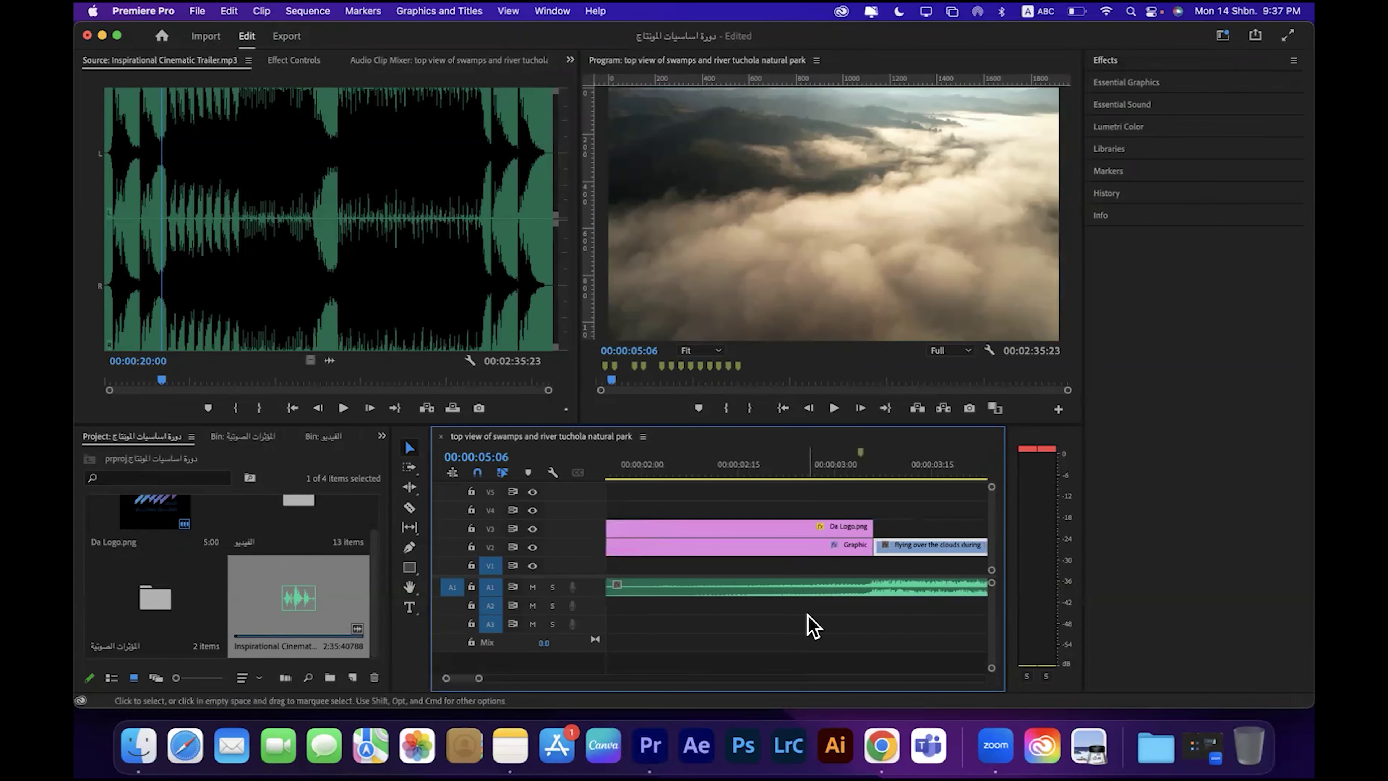
pyautogui.click(874, 463)
pyautogui.moveTo(874, 459); pyautogui.dragTo(899, 480)
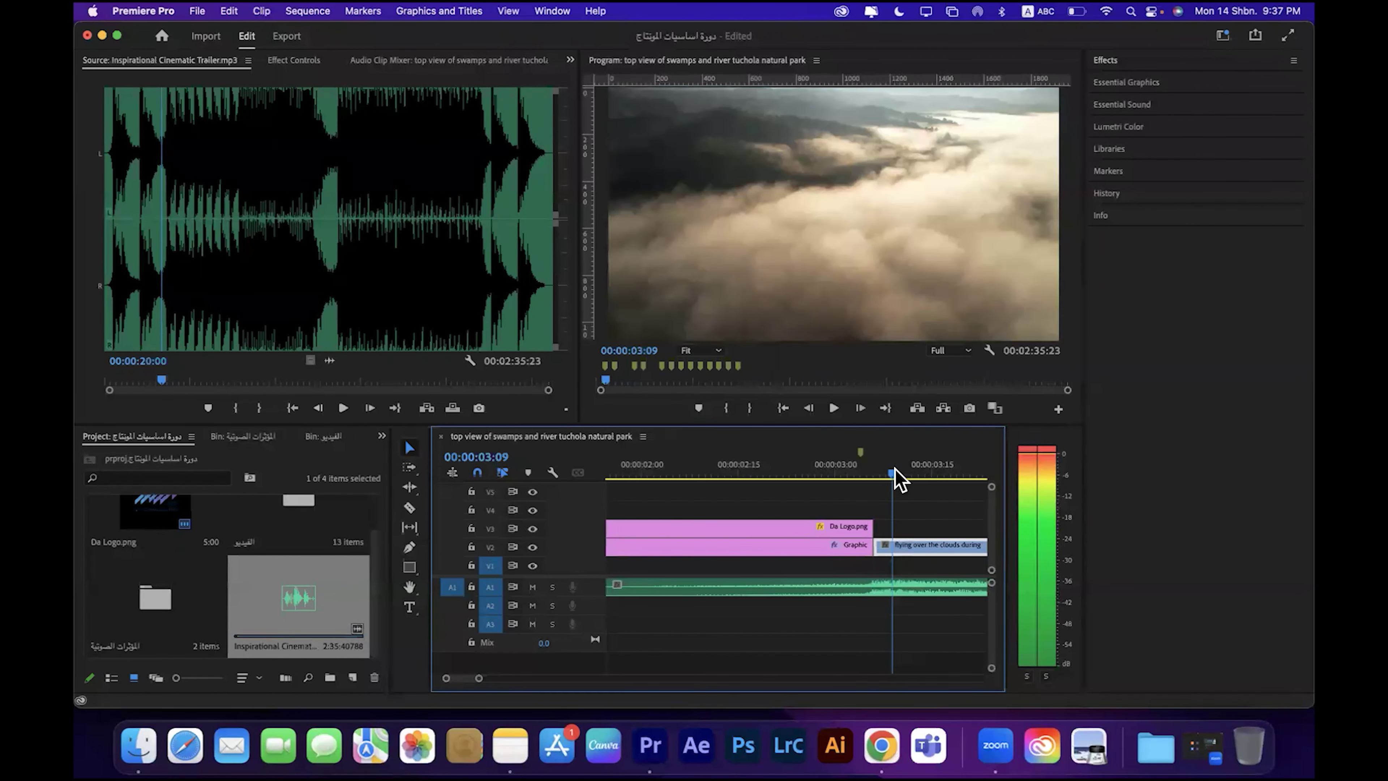
pyautogui.click(790, 471)
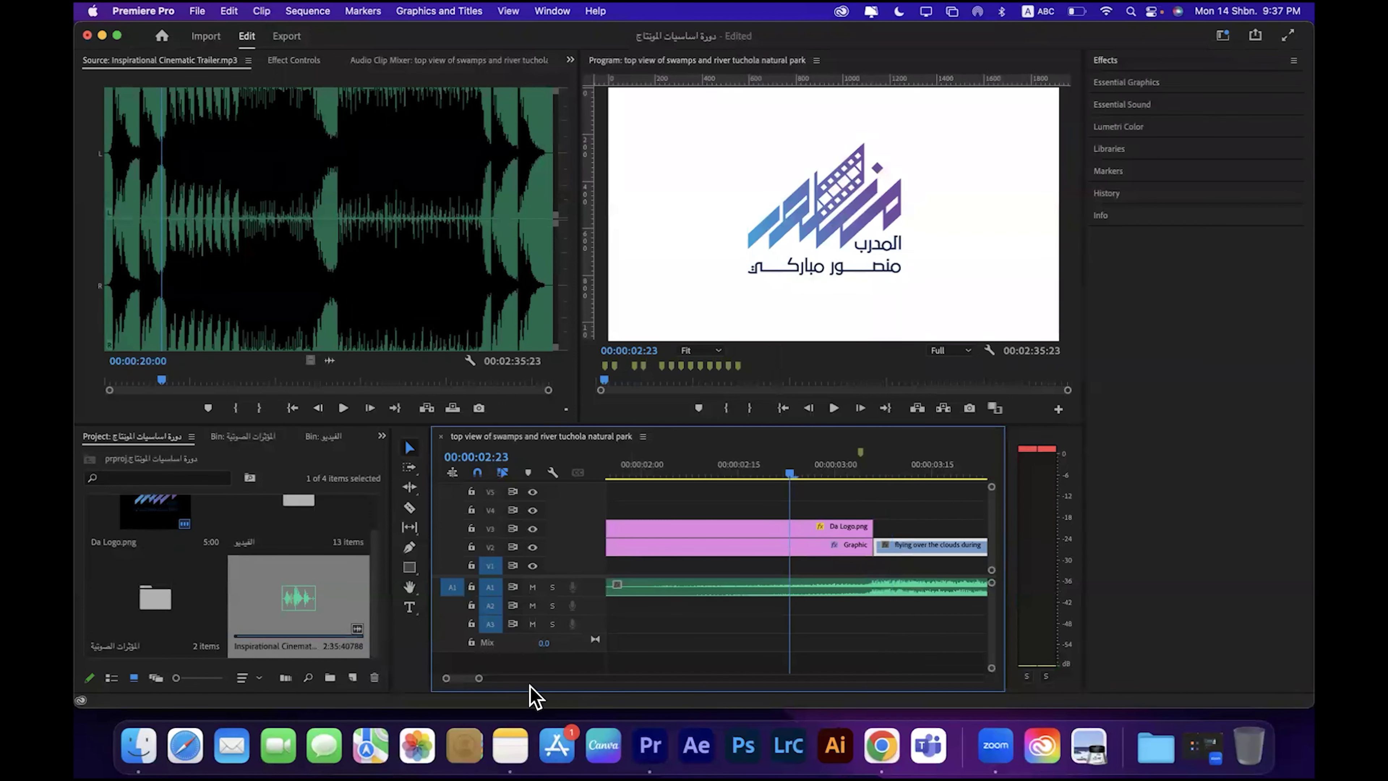
pyautogui.moveTo(479, 690); pyautogui.dragTo(555, 683)
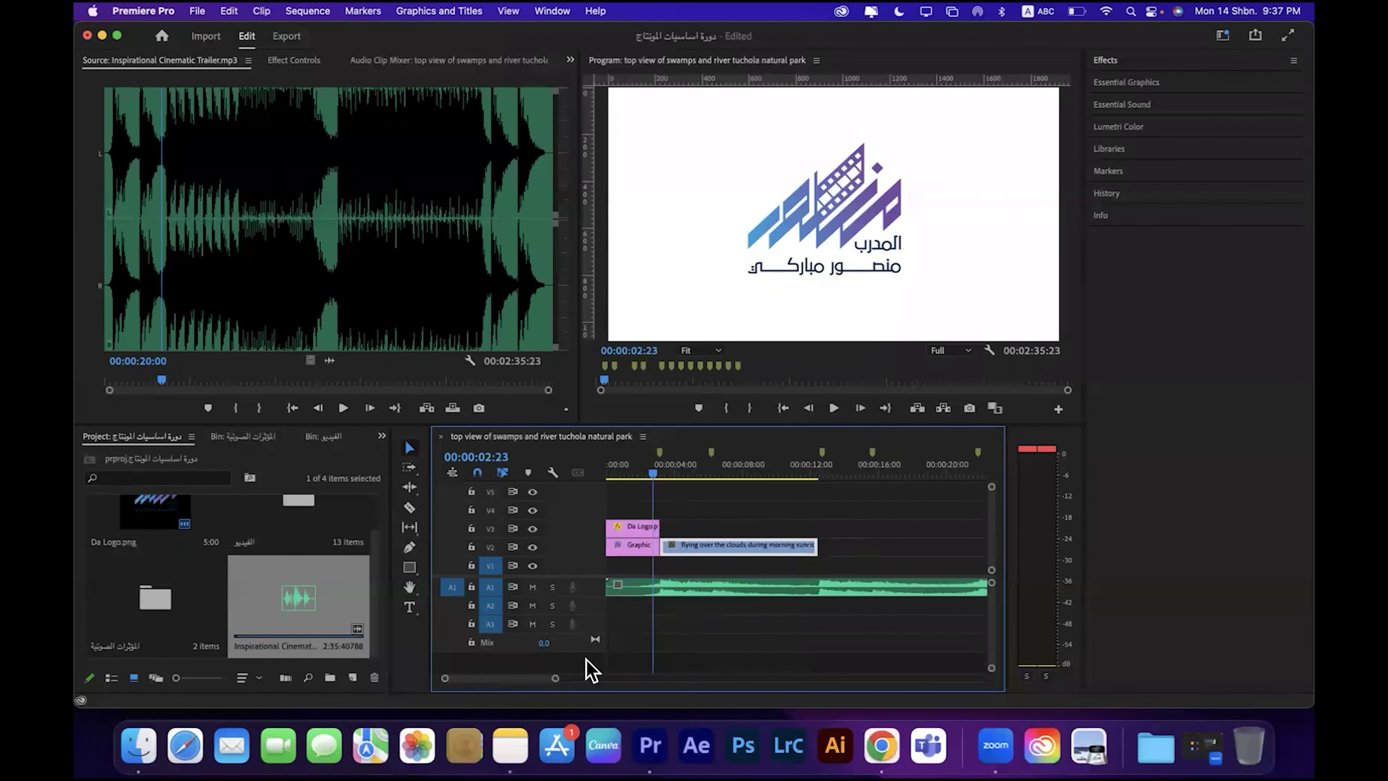
pyautogui.click(833, 408)
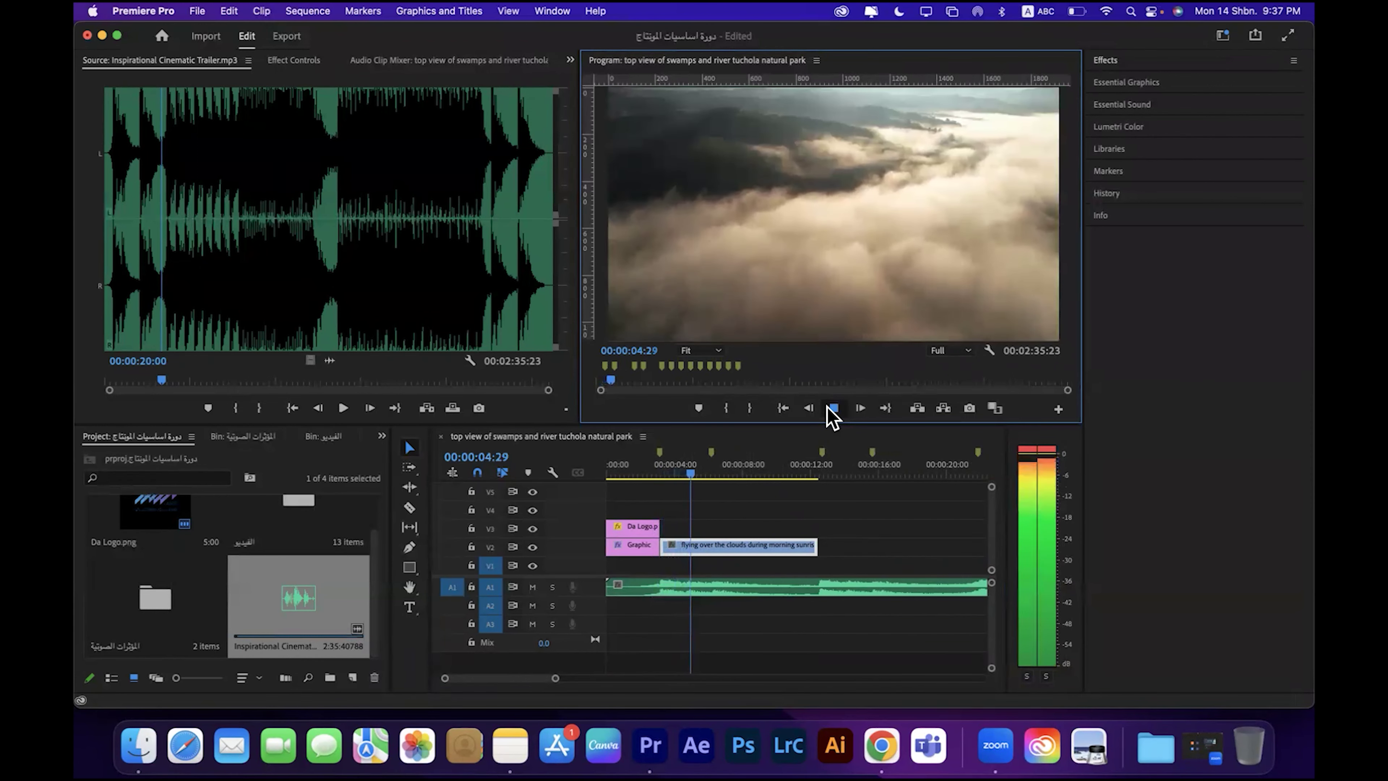
pyautogui.click(832, 408)
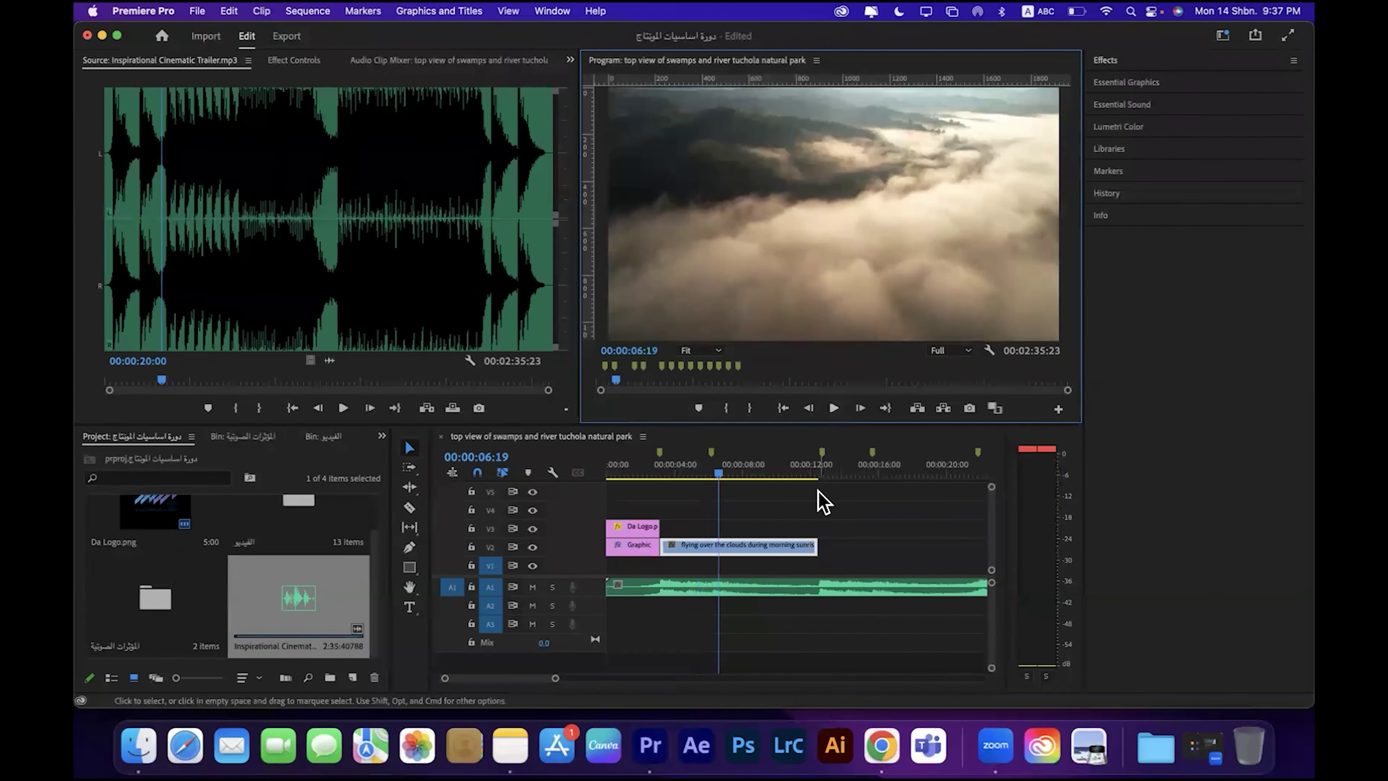
# Step: Position the playhead on the second beat marker at 00:00:06:06
pyautogui.click(672, 471)
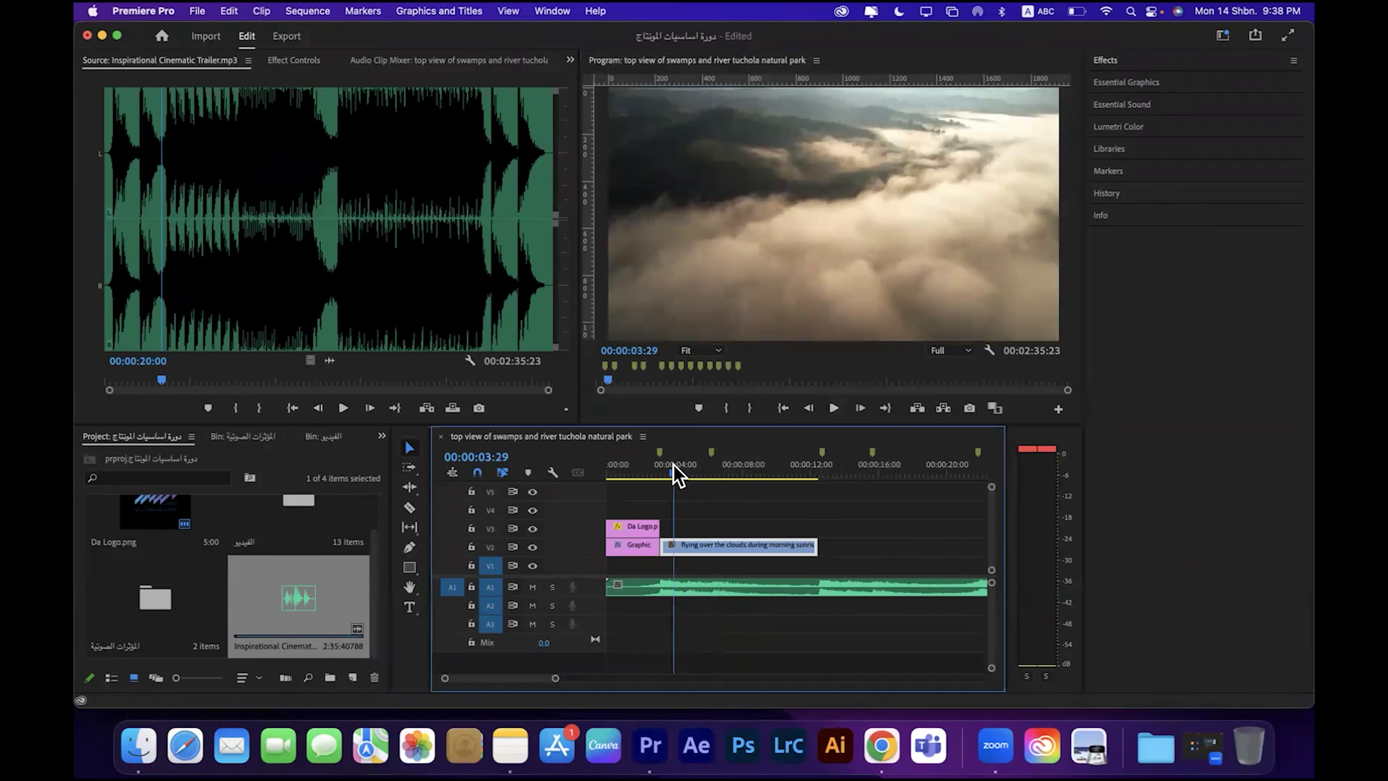
pyautogui.click(705, 473)
pyautogui.moveTo(705, 474); pyautogui.dragTo(711, 470)
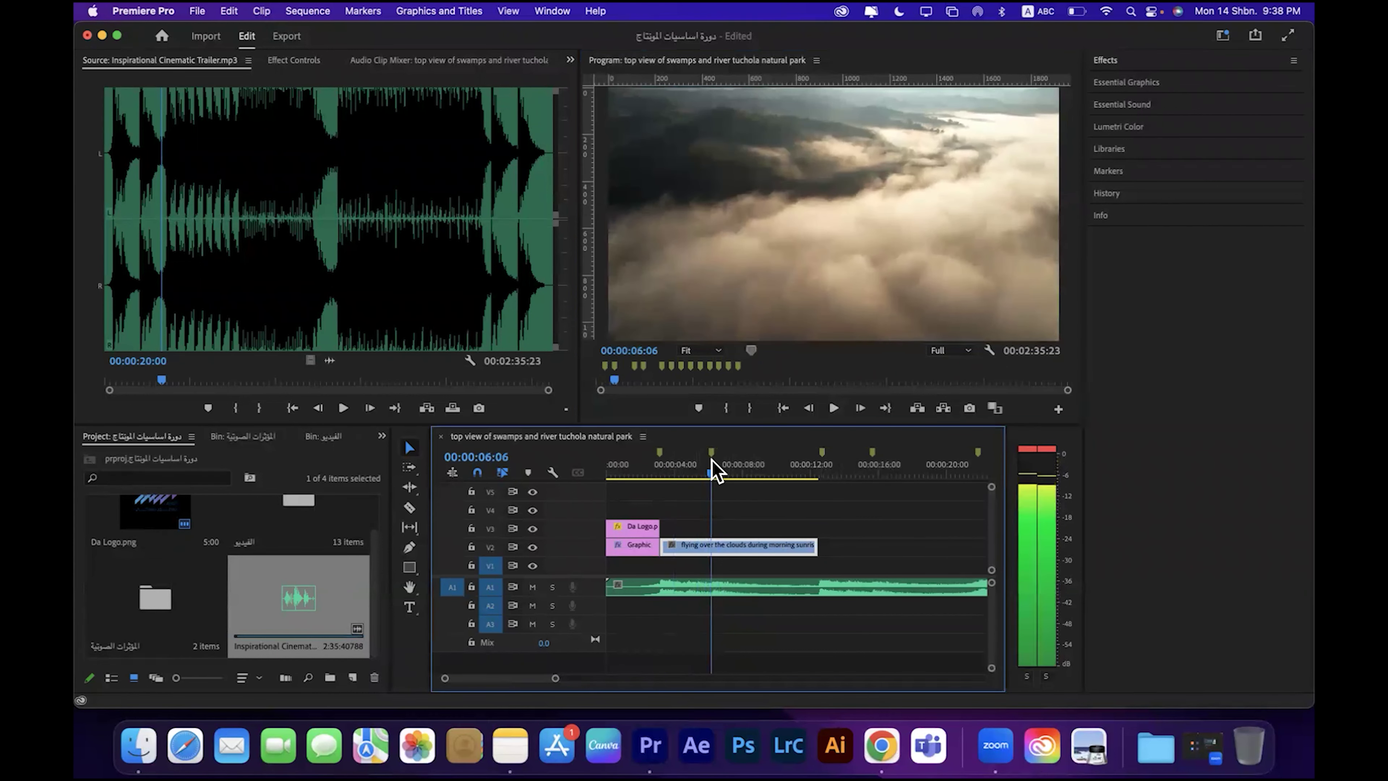
# Step: Try shortening and extending the clouds clip on V2 by moving its end point
pyautogui.moveTo(556, 686)
pyautogui.mouseDown()
pyautogui.moveTo(533, 688)
pyautogui.moveTo(553, 681)
pyautogui.mouseUp()
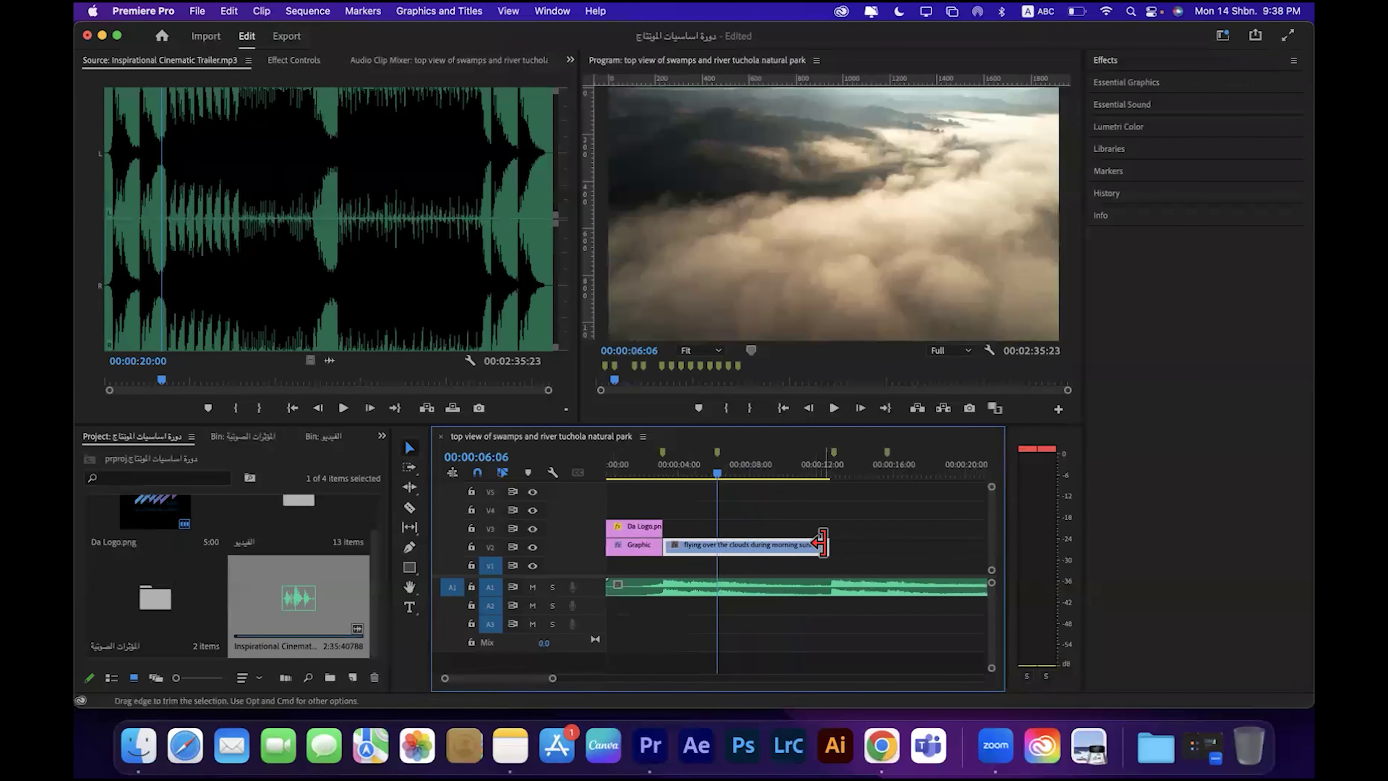
pyautogui.moveTo(823, 543); pyautogui.dragTo(772, 546)
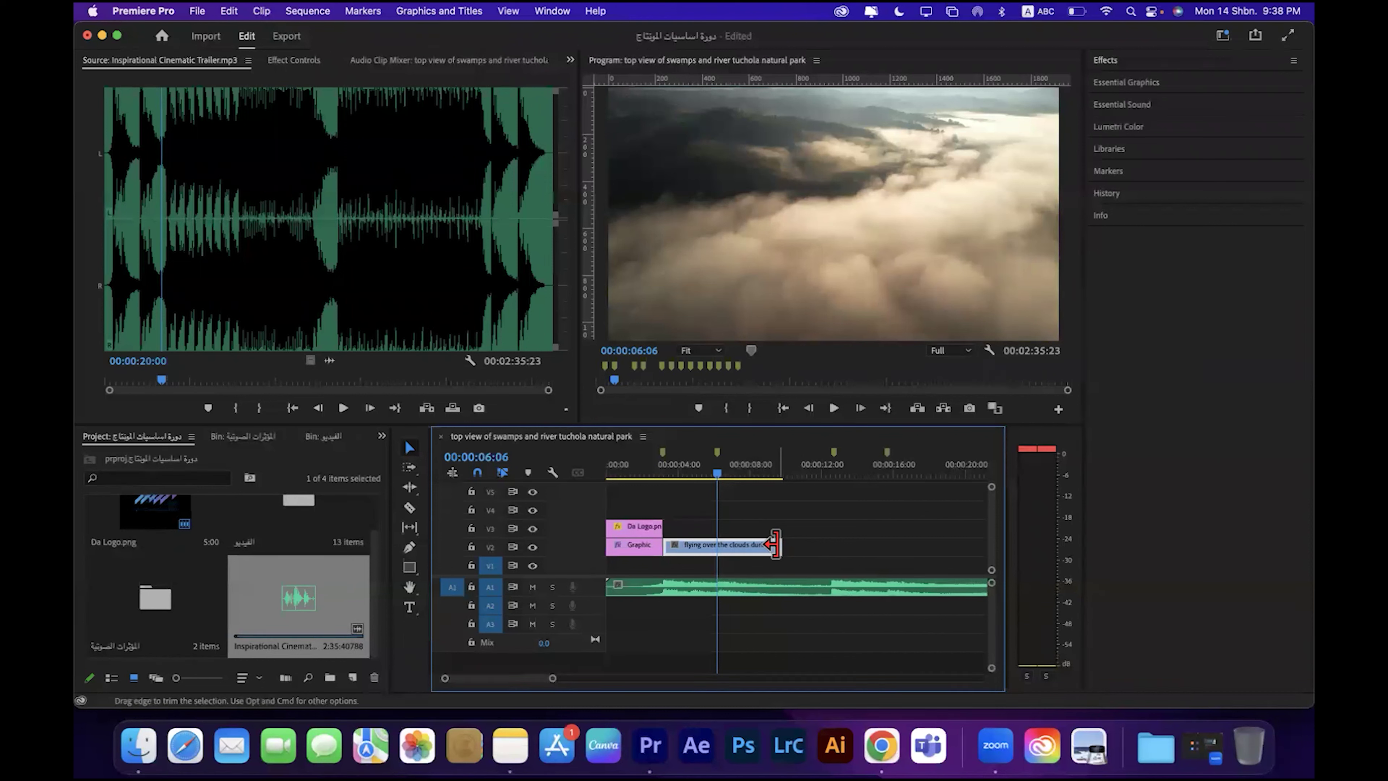
pyautogui.moveTo(771, 544); pyautogui.dragTo(863, 547)
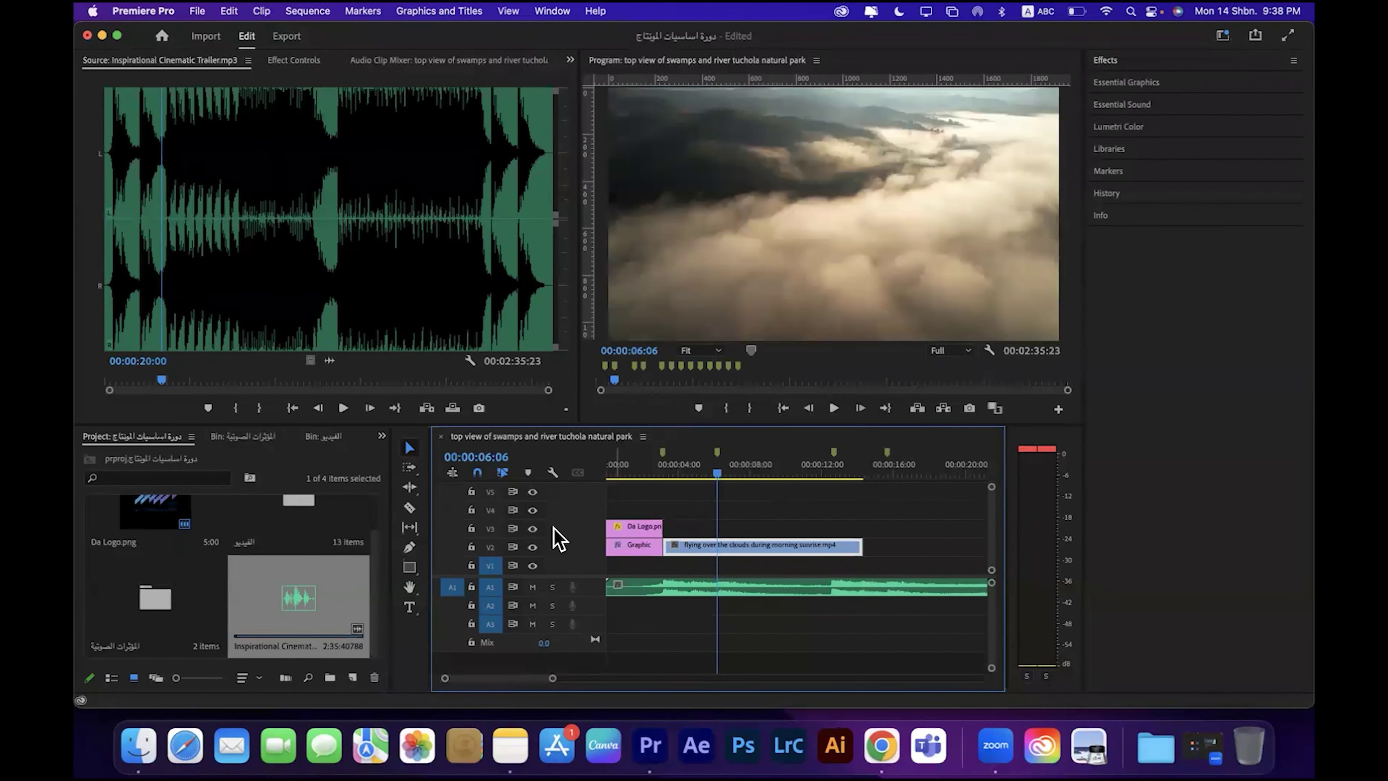
# Step: Split the clouds clip with the Razor tool at about 00:00:09:09 and at the second beat marker, 00:00:06:06
pyautogui.click(409, 510)
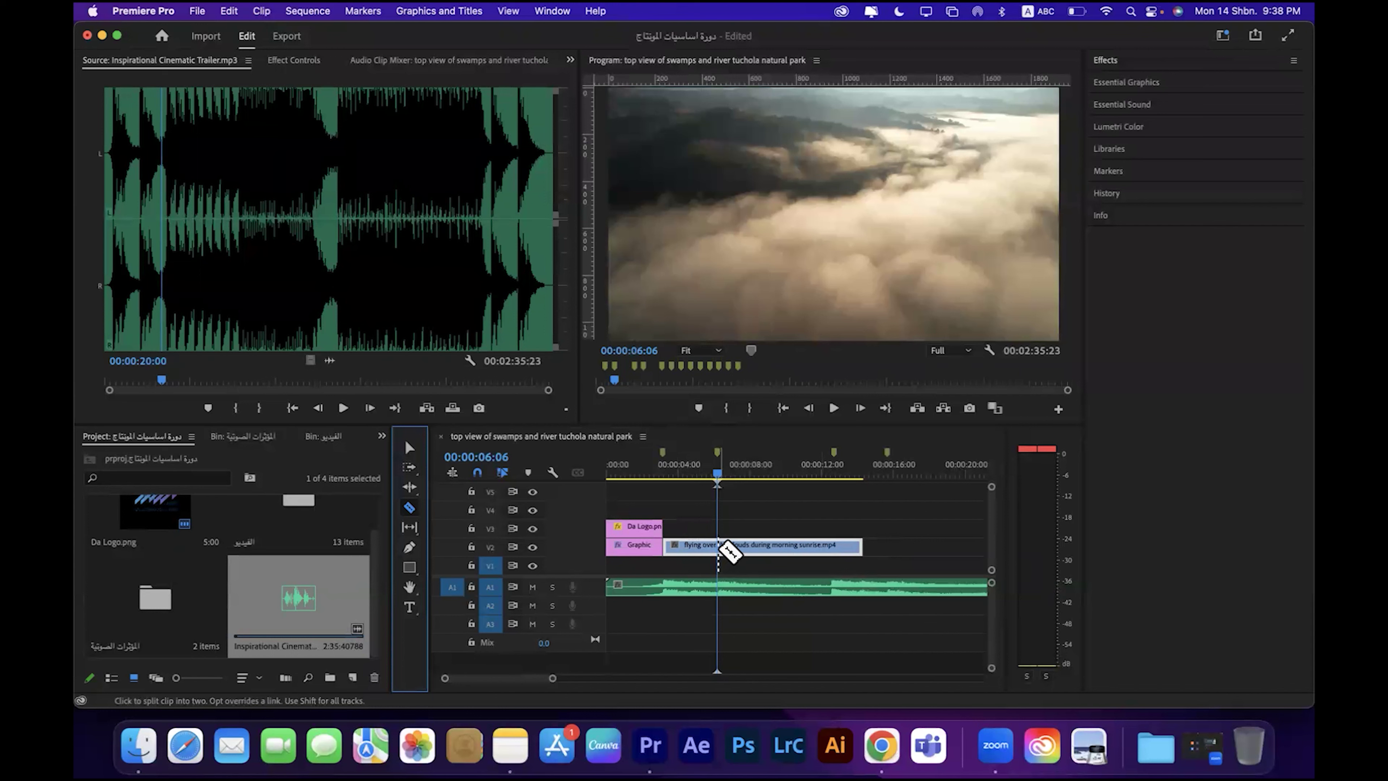
pyautogui.click(773, 547)
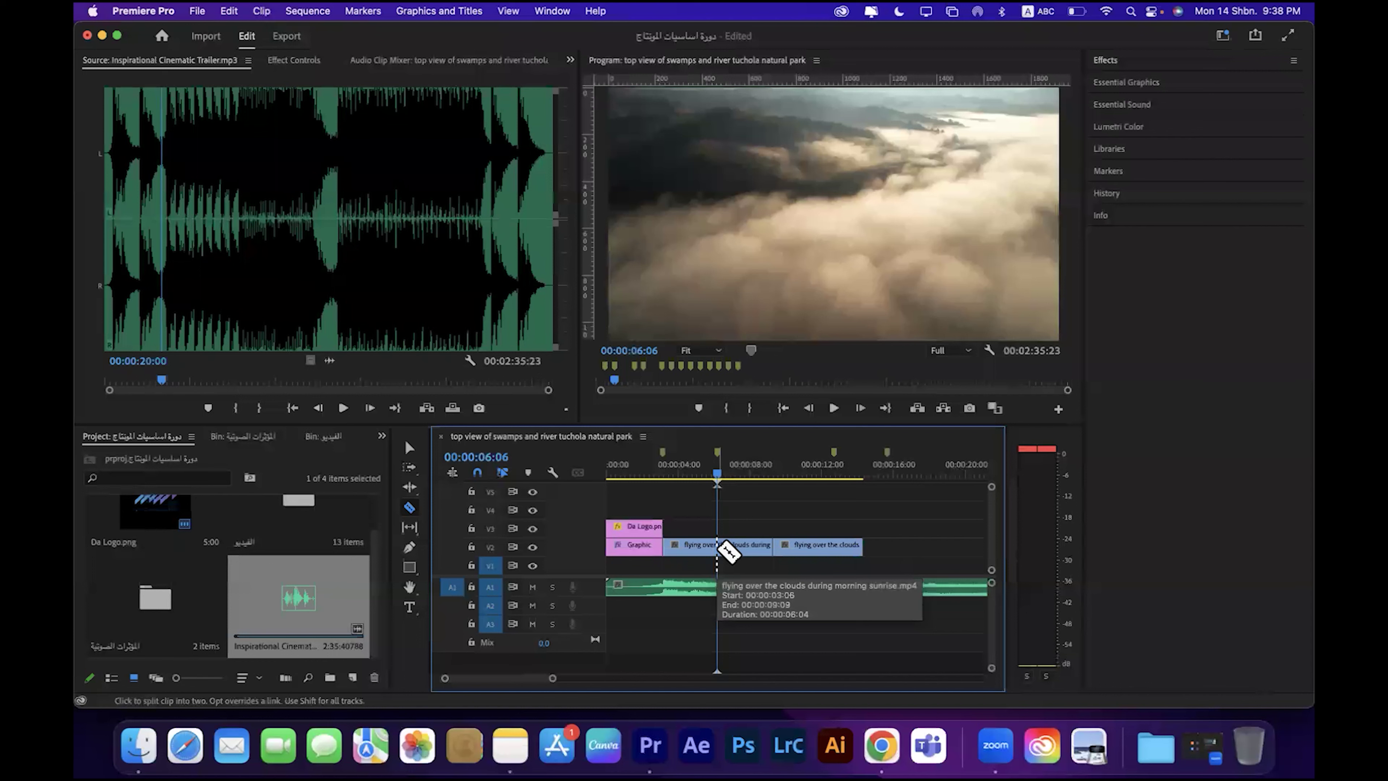
pyautogui.click(717, 546)
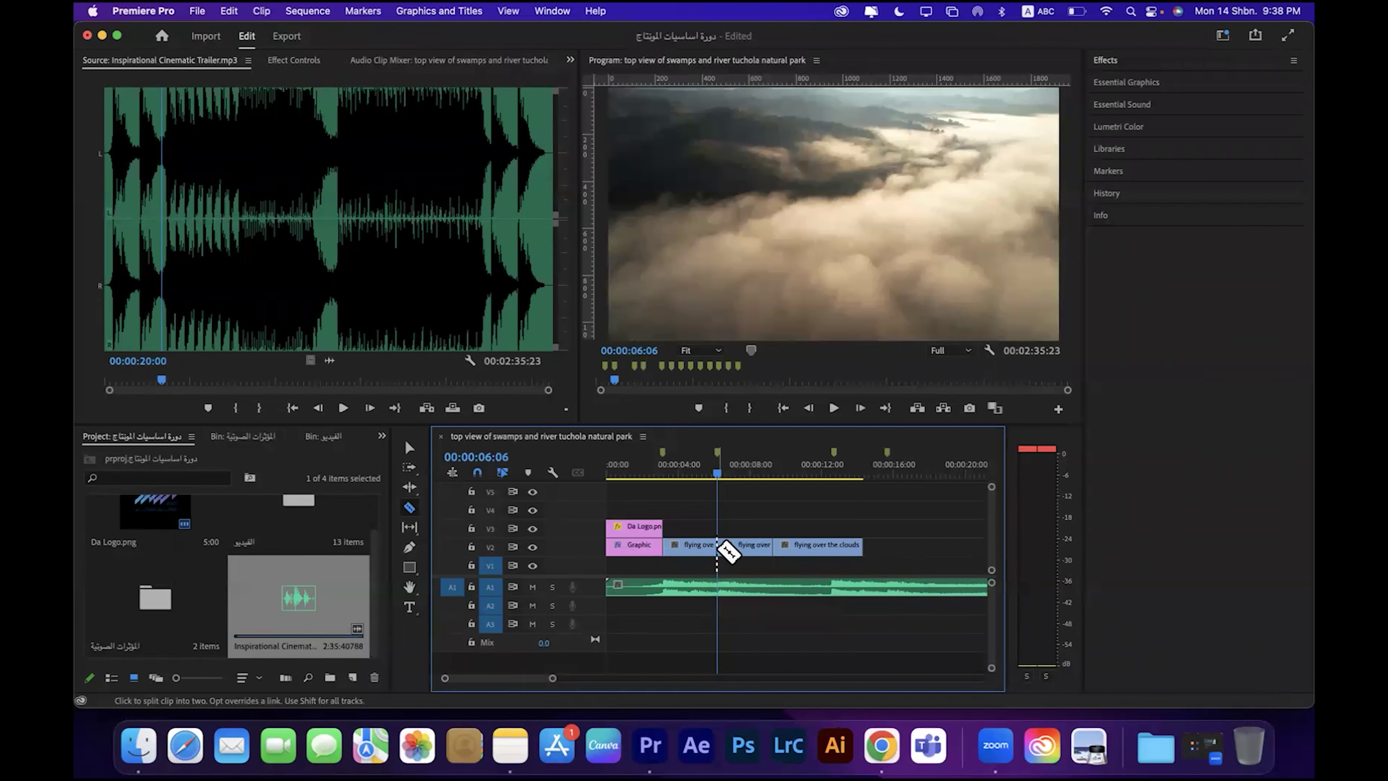
# Step: Delete the two clouds clip pieces after the second beat marker and scrub back over the remaining piece
pyautogui.click(410, 447)
pyautogui.click(750, 551)
pyautogui.press('Delete')
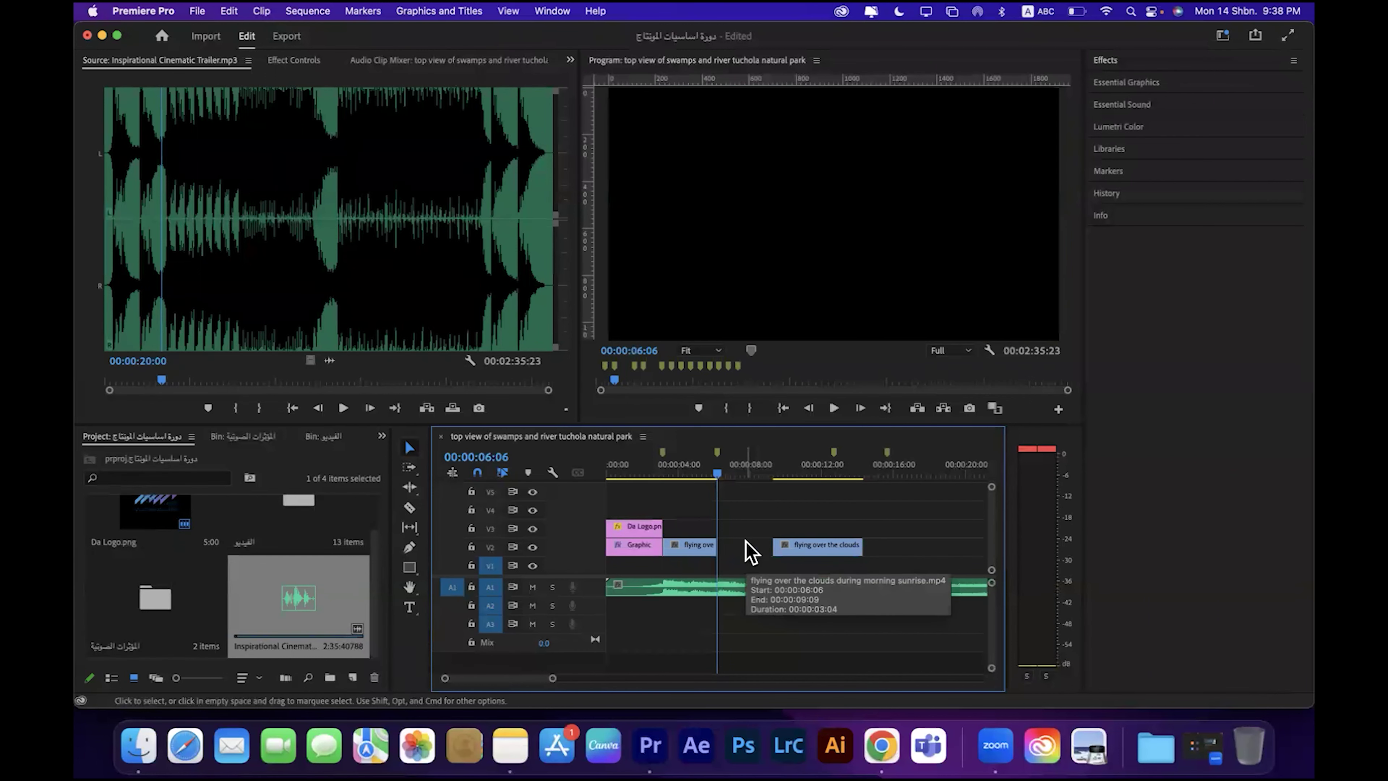
pyautogui.click(785, 550)
pyautogui.press('Delete')
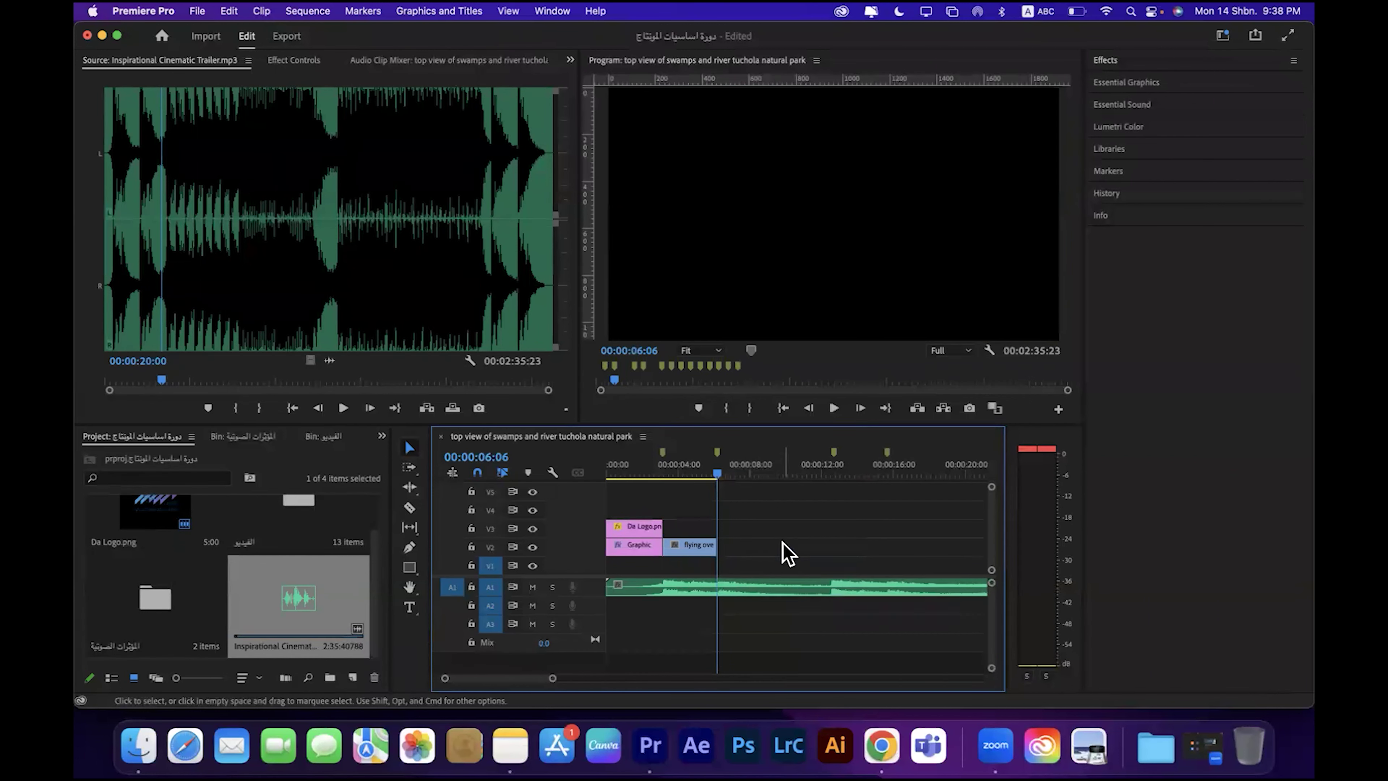
pyautogui.moveTo(717, 479); pyautogui.dragTo(680, 474)
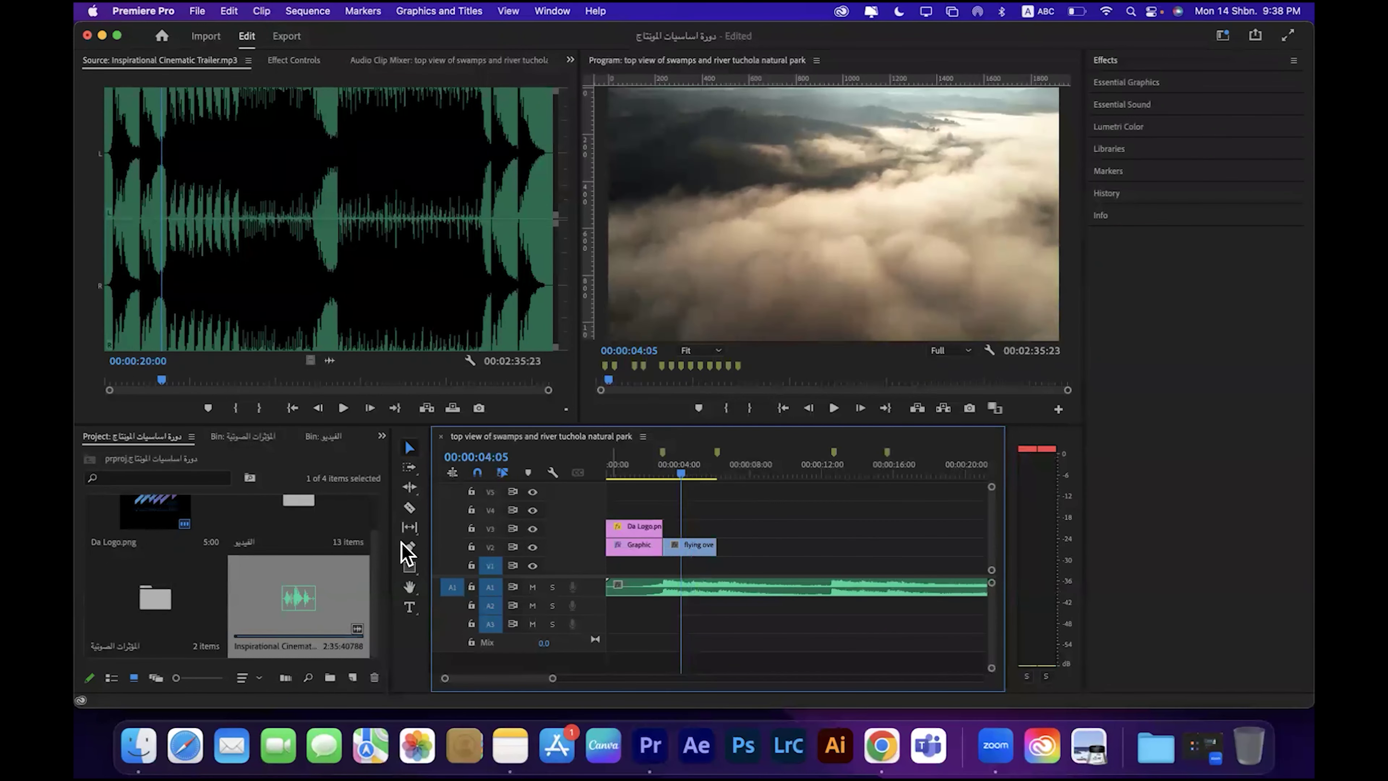
# Step: Open the الفيديو bin and load heavy rain of the tropical forest.mp4 into the Source monitor, after previewing the clouds clip
pyautogui.click(292, 509)
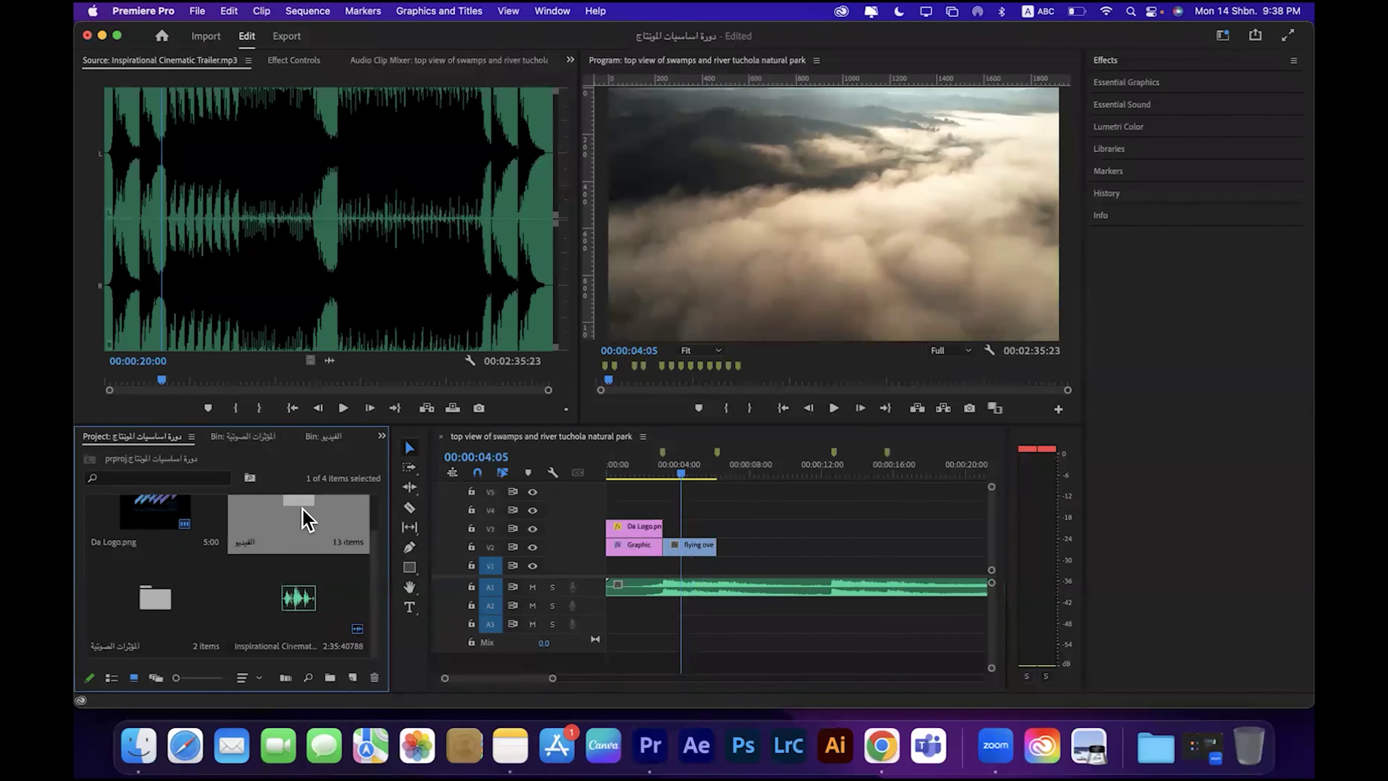
pyautogui.doubleClick(303, 517)
pyautogui.click(152, 518)
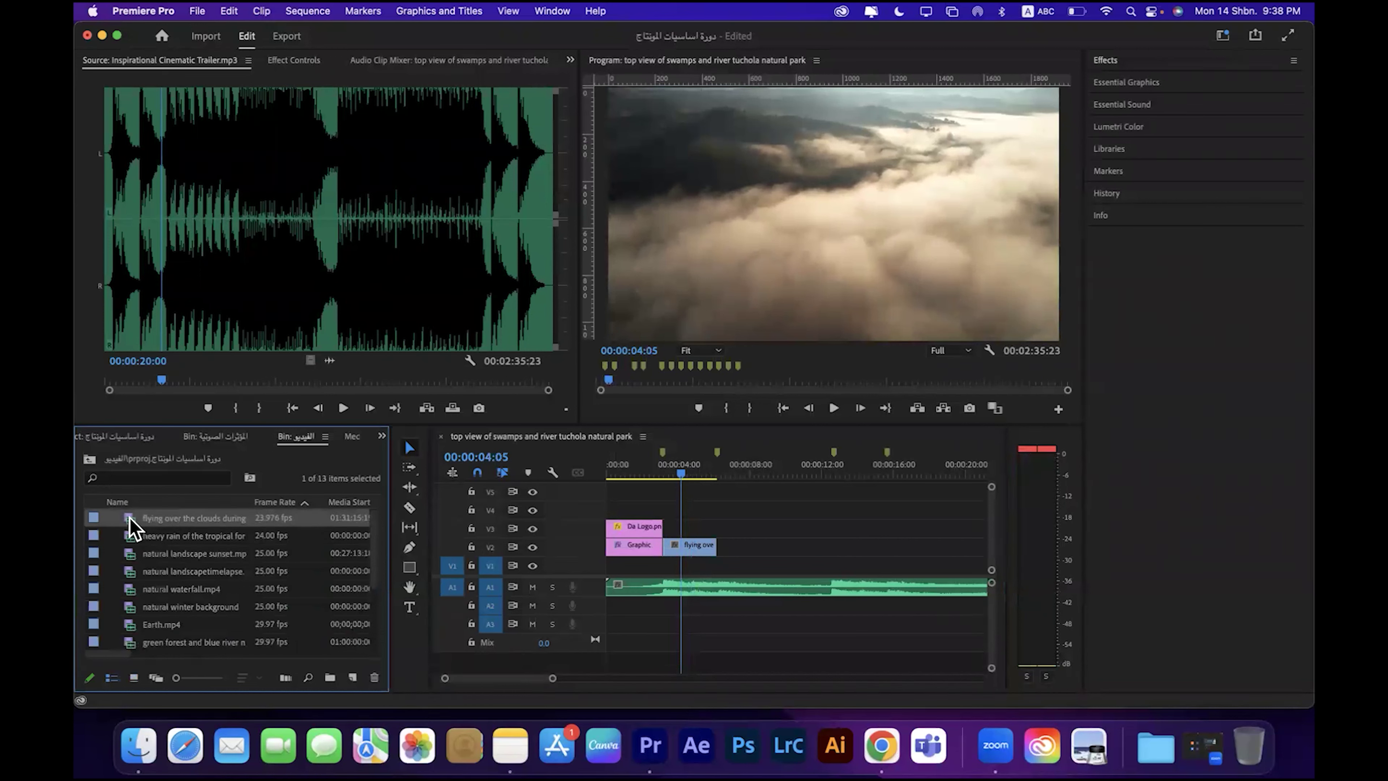
pyautogui.doubleClick(130, 517)
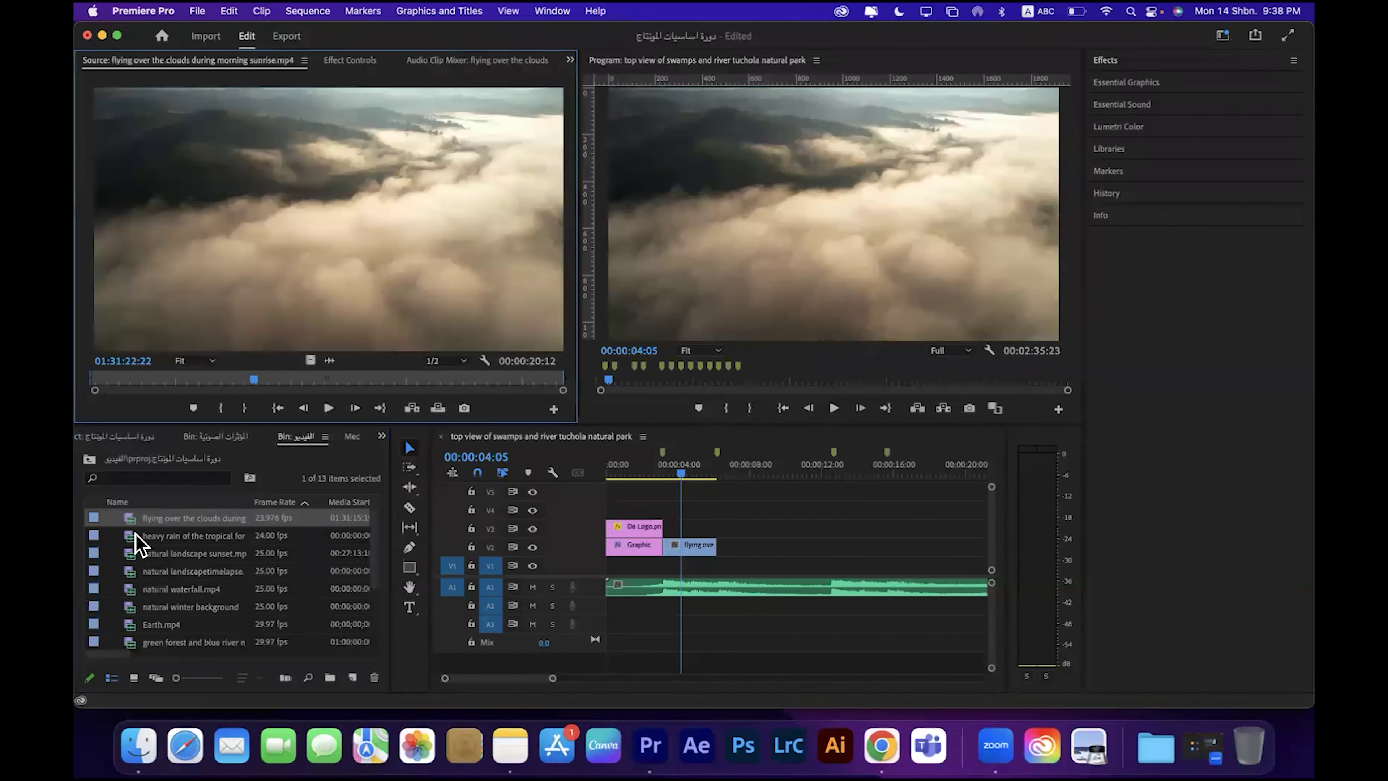
pyautogui.doubleClick(134, 535)
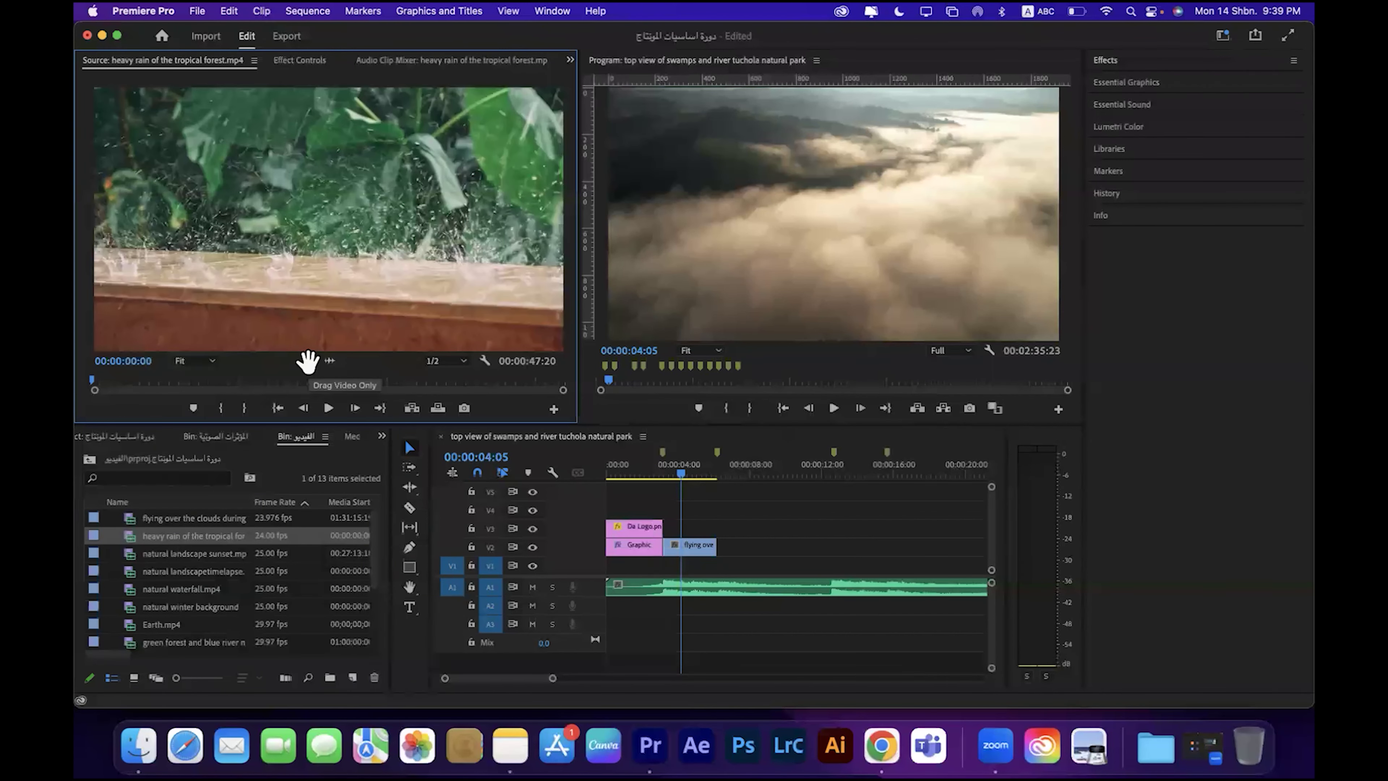
# Step: Add heavy rain of the tropical forest.mp4 to V2 with its audio on A2, a short gap after the clouds clip
pyautogui.moveTo(139, 535); pyautogui.dragTo(742, 549)
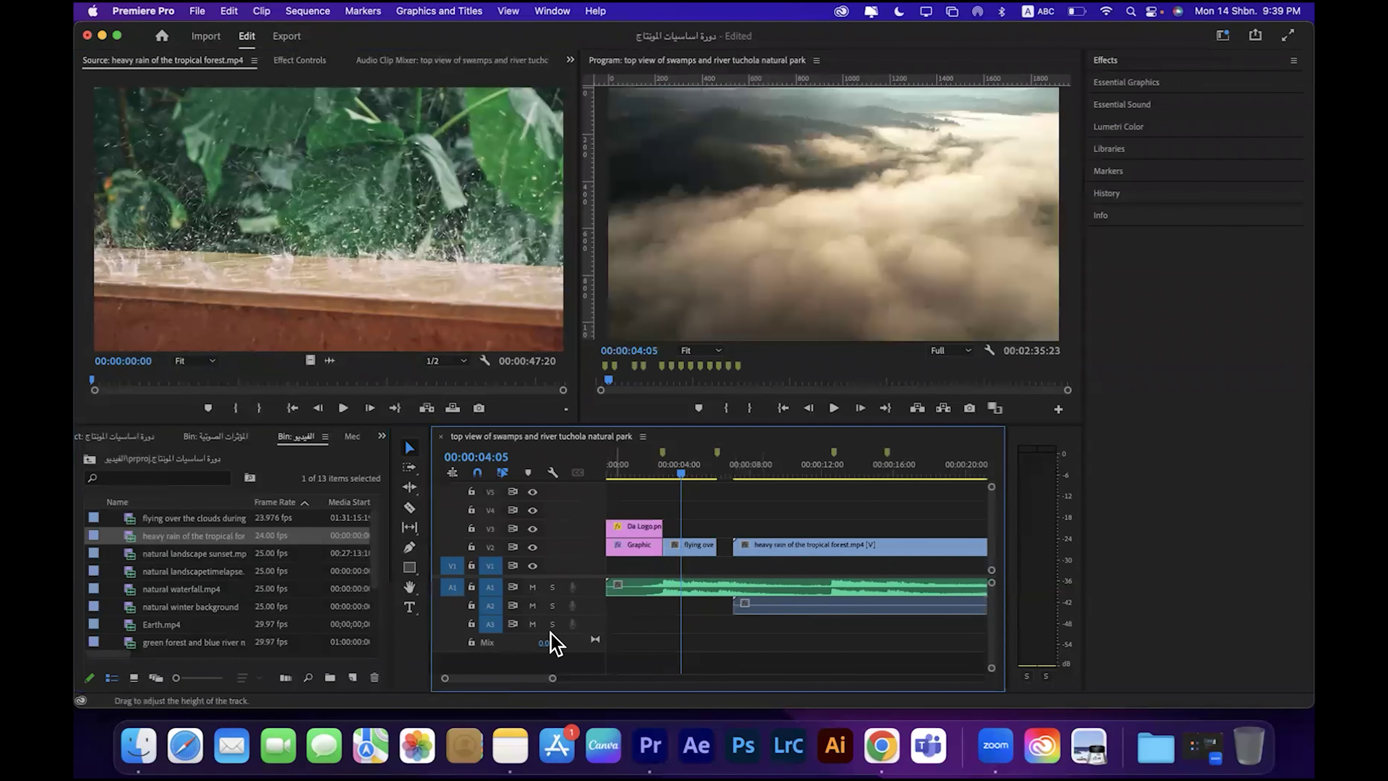
pyautogui.moveTo(552, 678); pyautogui.dragTo(621, 679)
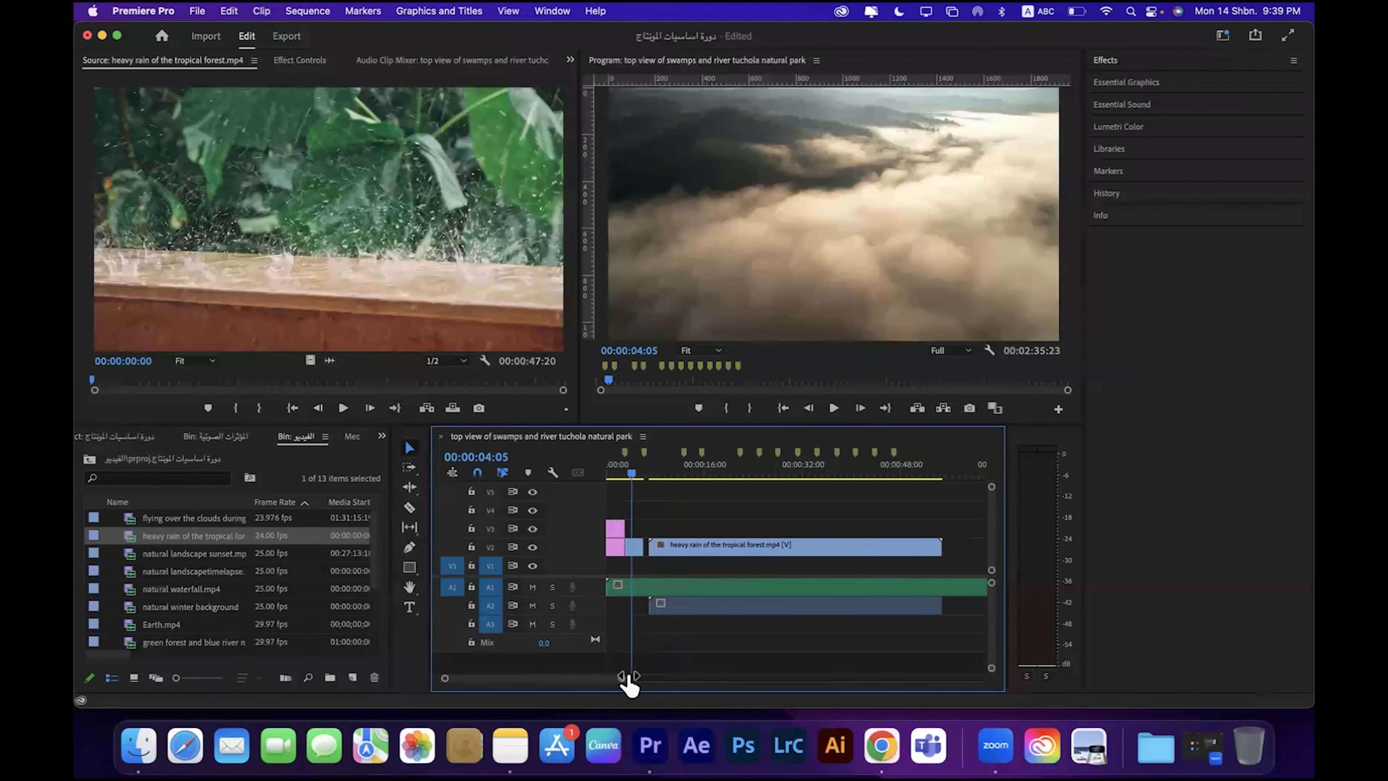
pyautogui.hscroll(2, 604, 685)
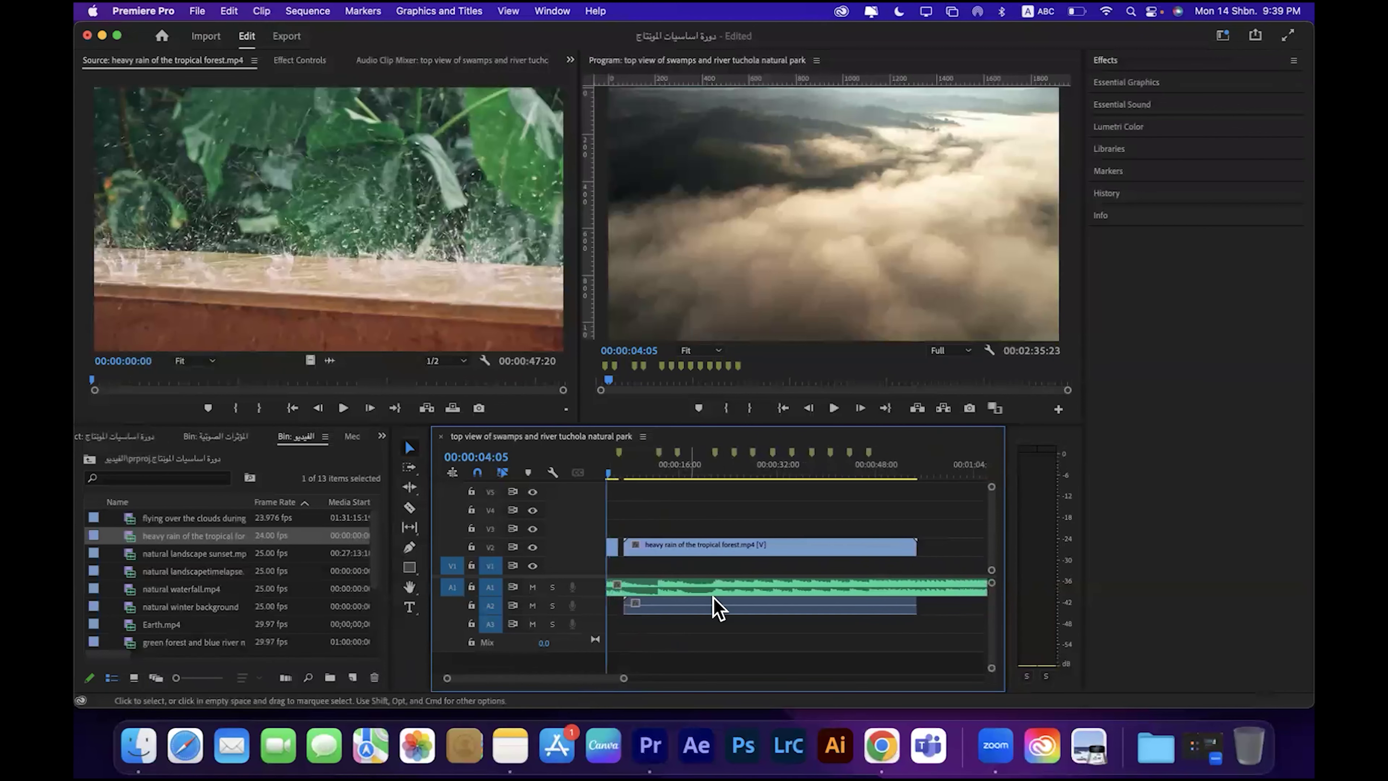
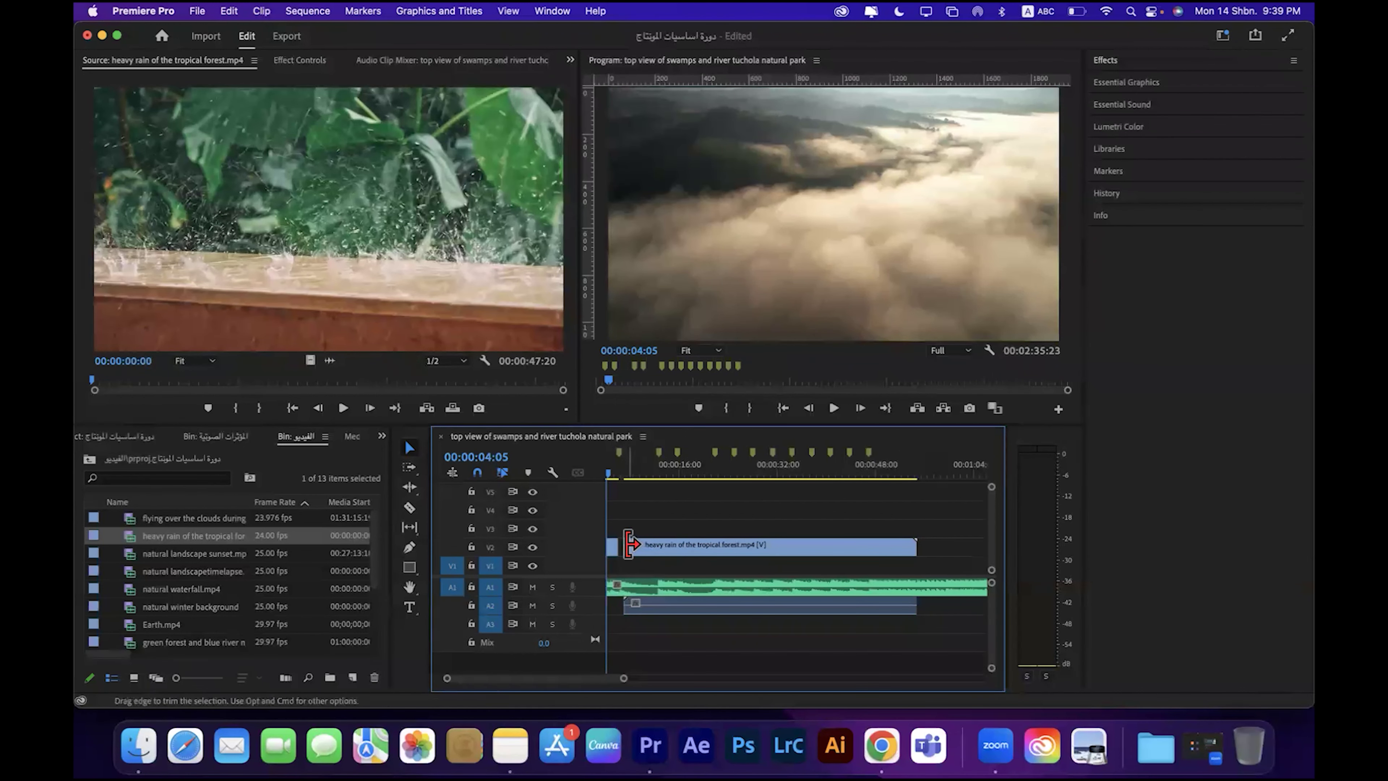
pyautogui.moveTo(908, 542); pyautogui.dragTo(798, 548)
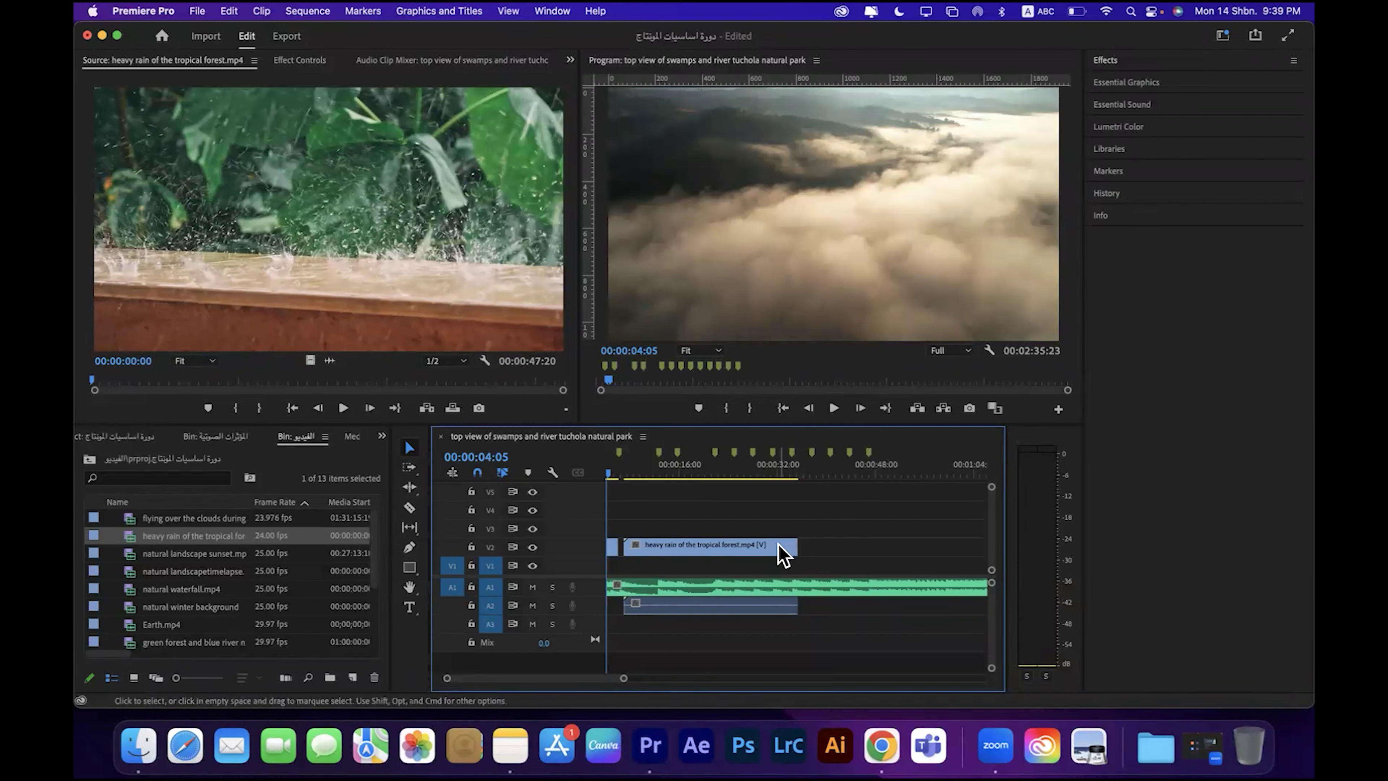
pyautogui.click(781, 553)
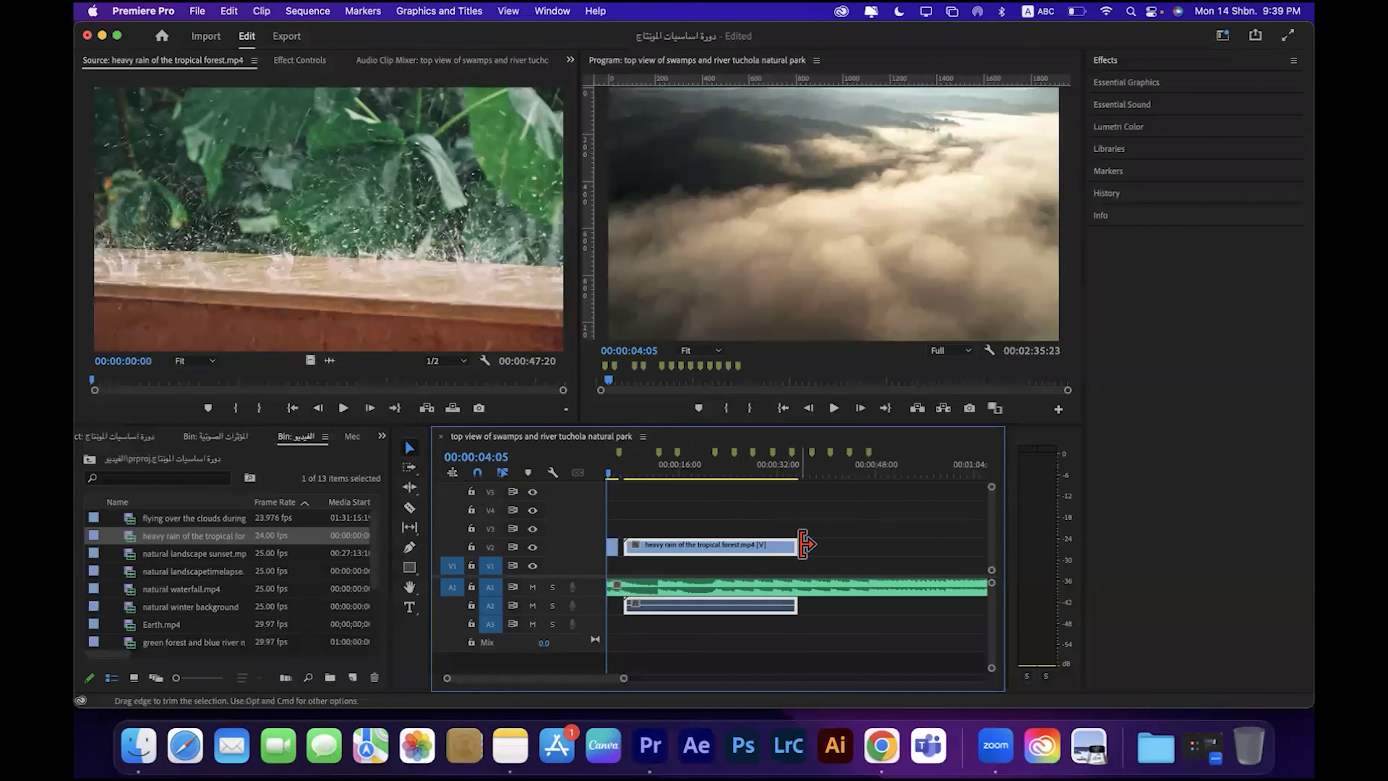
pyautogui.moveTo(790, 542); pyautogui.dragTo(937, 552)
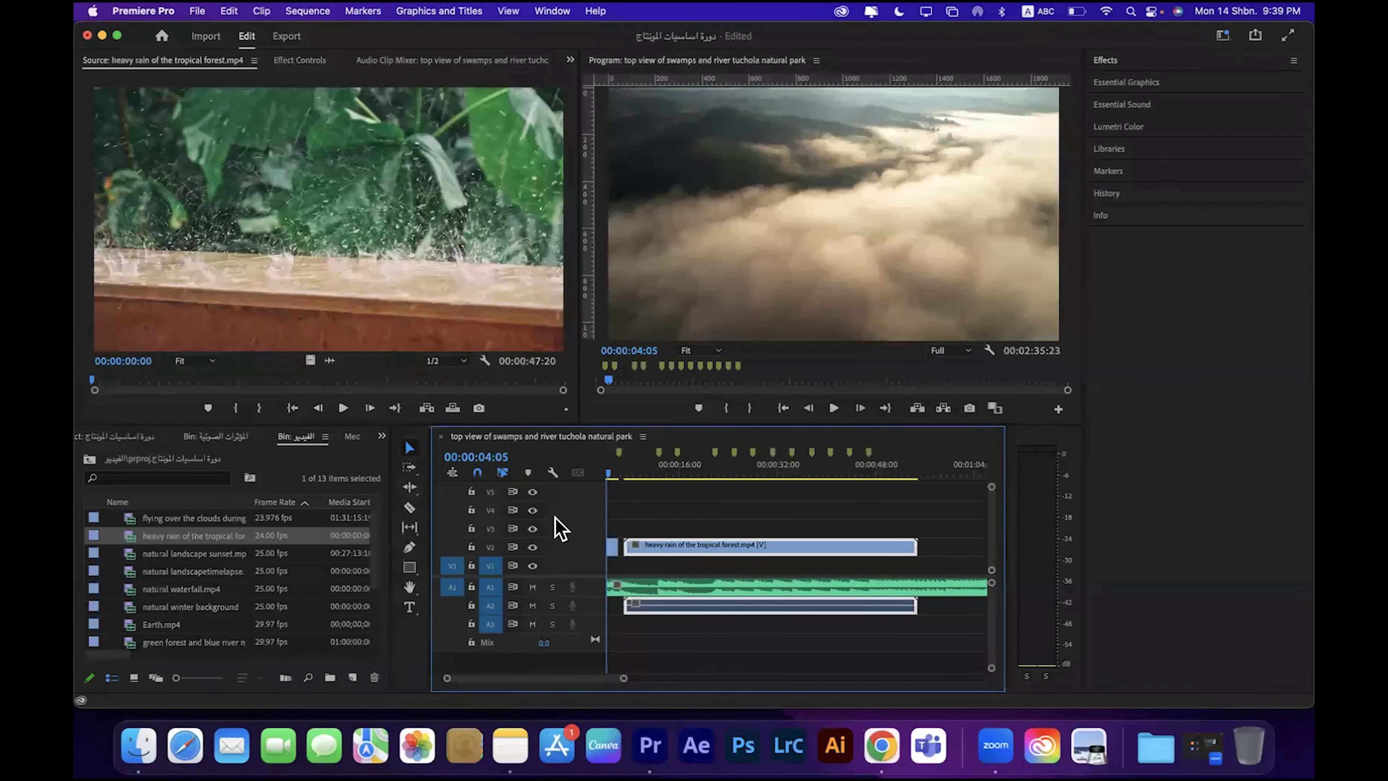
# Step: Delete the heavy rain clip from the timeline and mark its source range from 00:00:08:07 to 00:00:18:00
pyautogui.press('Delete')
pyautogui.moveTo(125, 383); pyautogui.dragTo(172, 384)
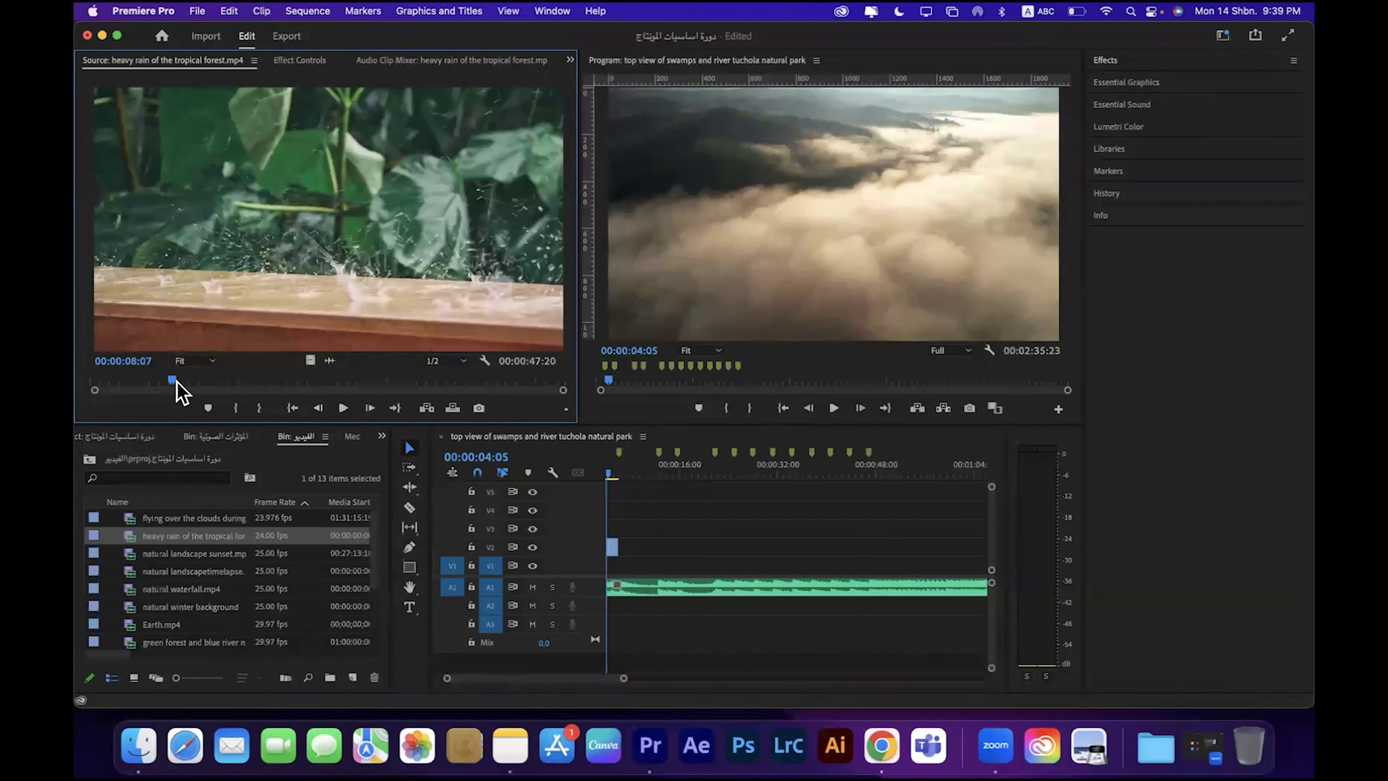
pyautogui.click(234, 408)
pyautogui.moveTo(192, 386); pyautogui.dragTo(268, 384)
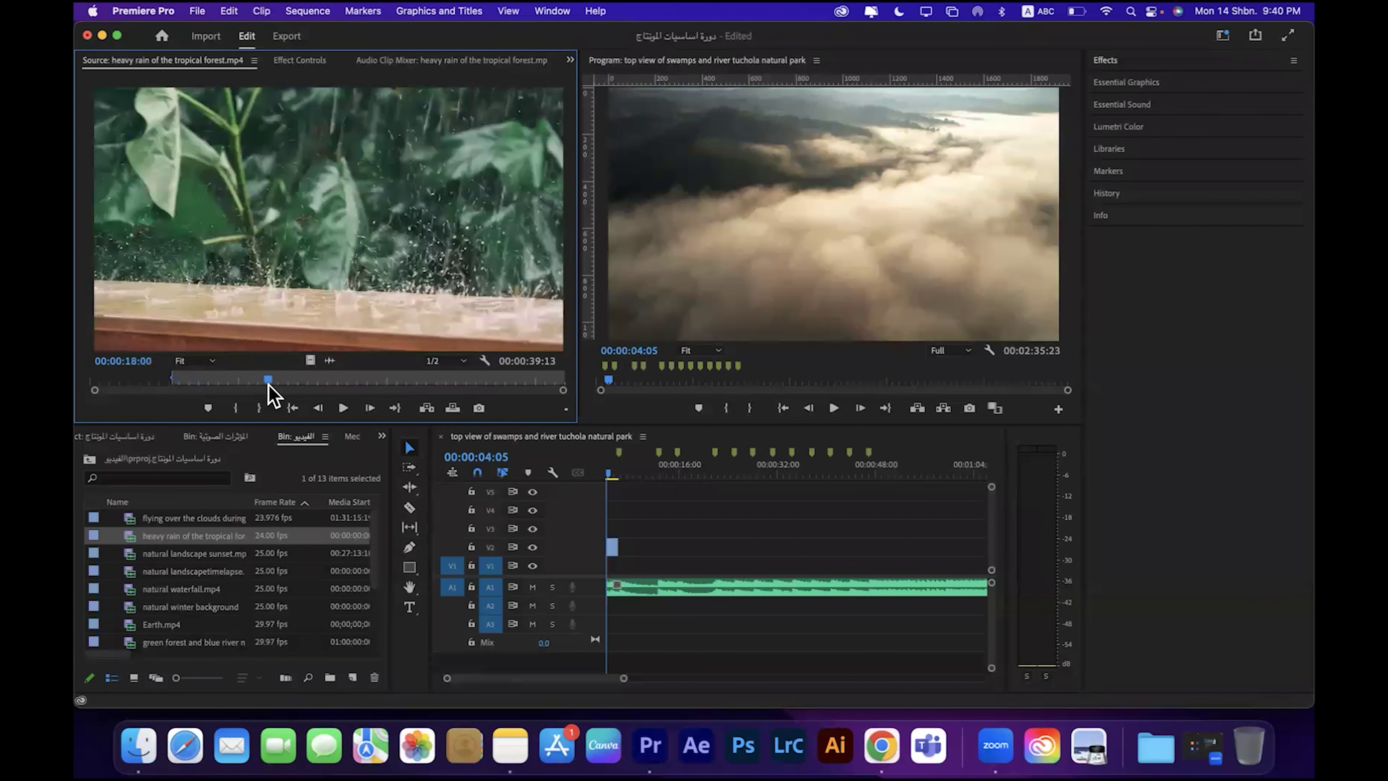
pyautogui.click(259, 408)
# Step: Place only the video of the marked rain range directly after the existing V2 clip and trim its end to the next marker
pyautogui.moveTo(310, 359); pyautogui.dragTo(631, 543)
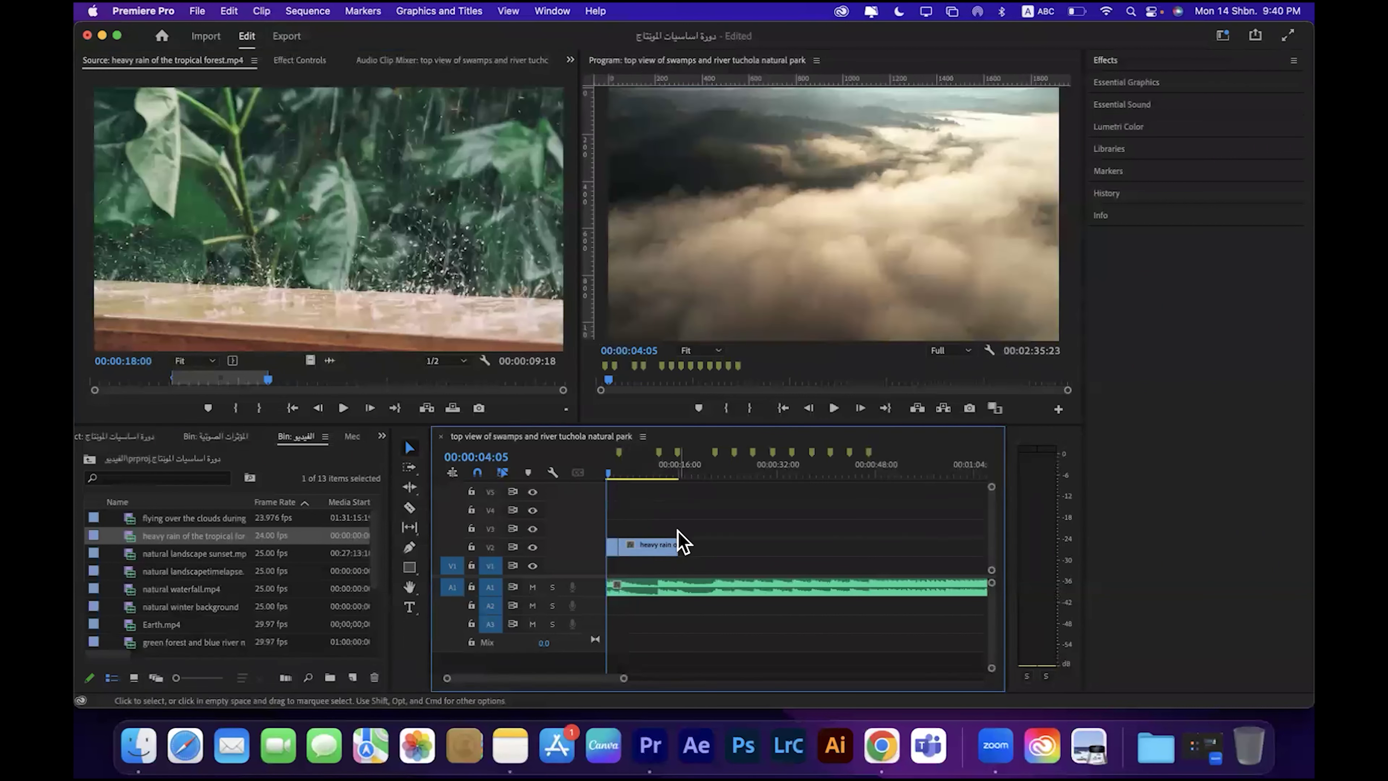
pyautogui.moveTo(628, 681); pyautogui.dragTo(575, 679)
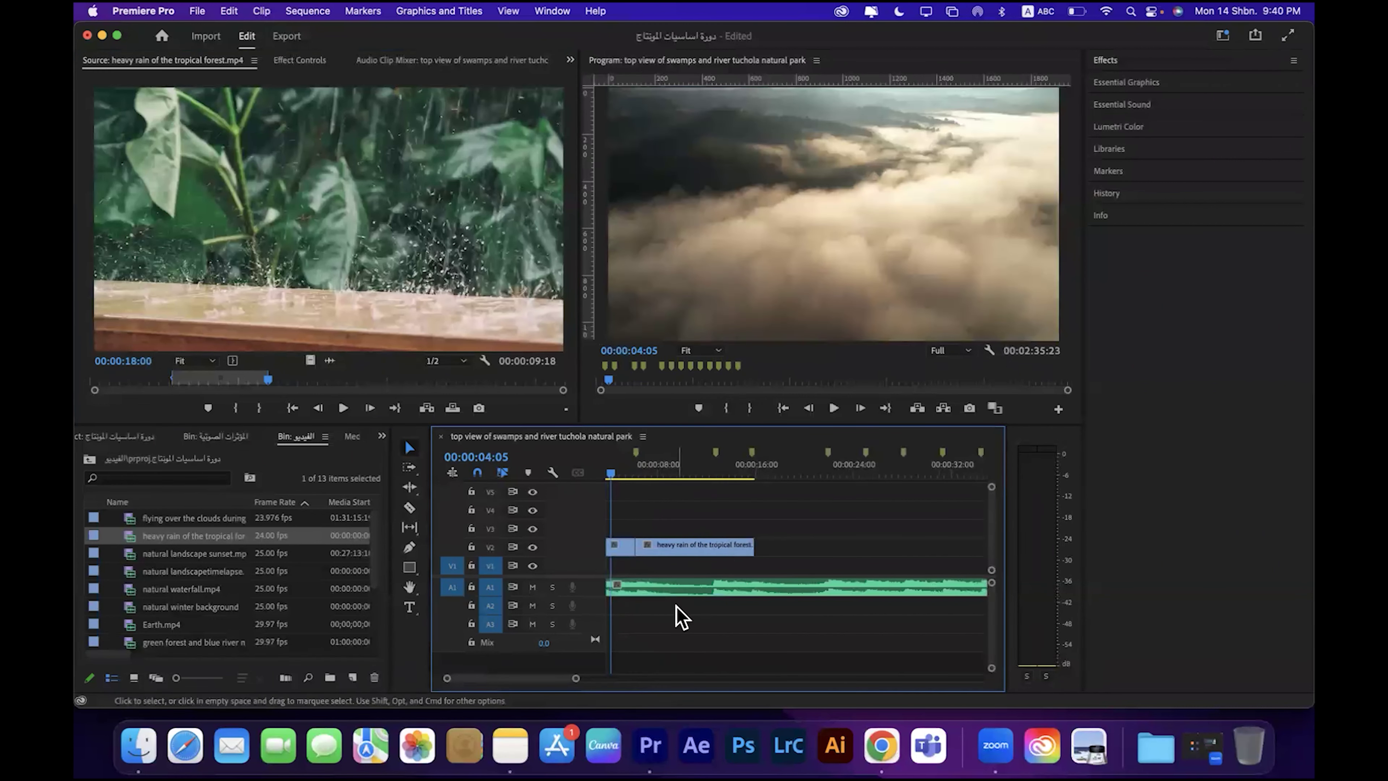
pyautogui.moveTo(748, 543); pyautogui.dragTo(713, 544)
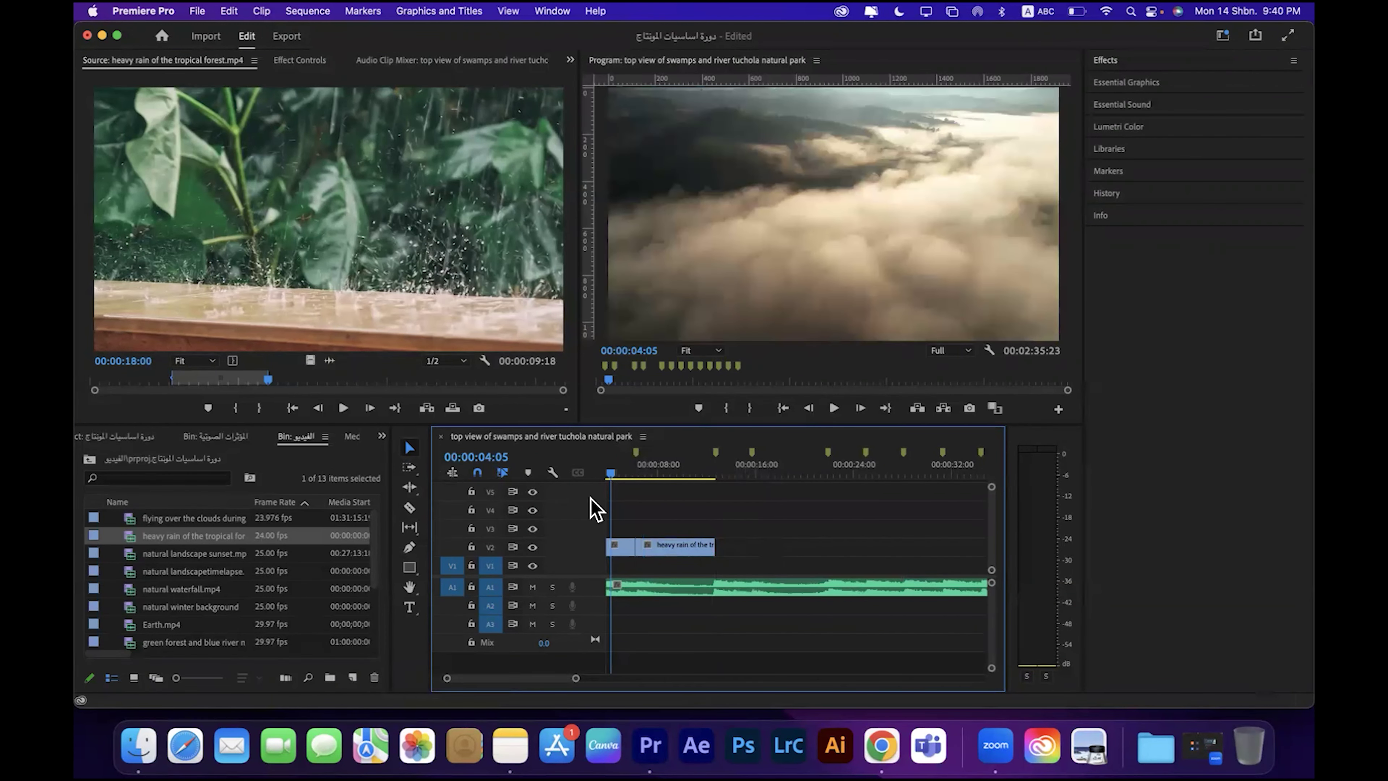
# Step: Move all video-track clips down one track so the main clips sit on V1, and play the sequence from its start
pyautogui.moveTo(575, 679); pyautogui.dragTo(599, 678)
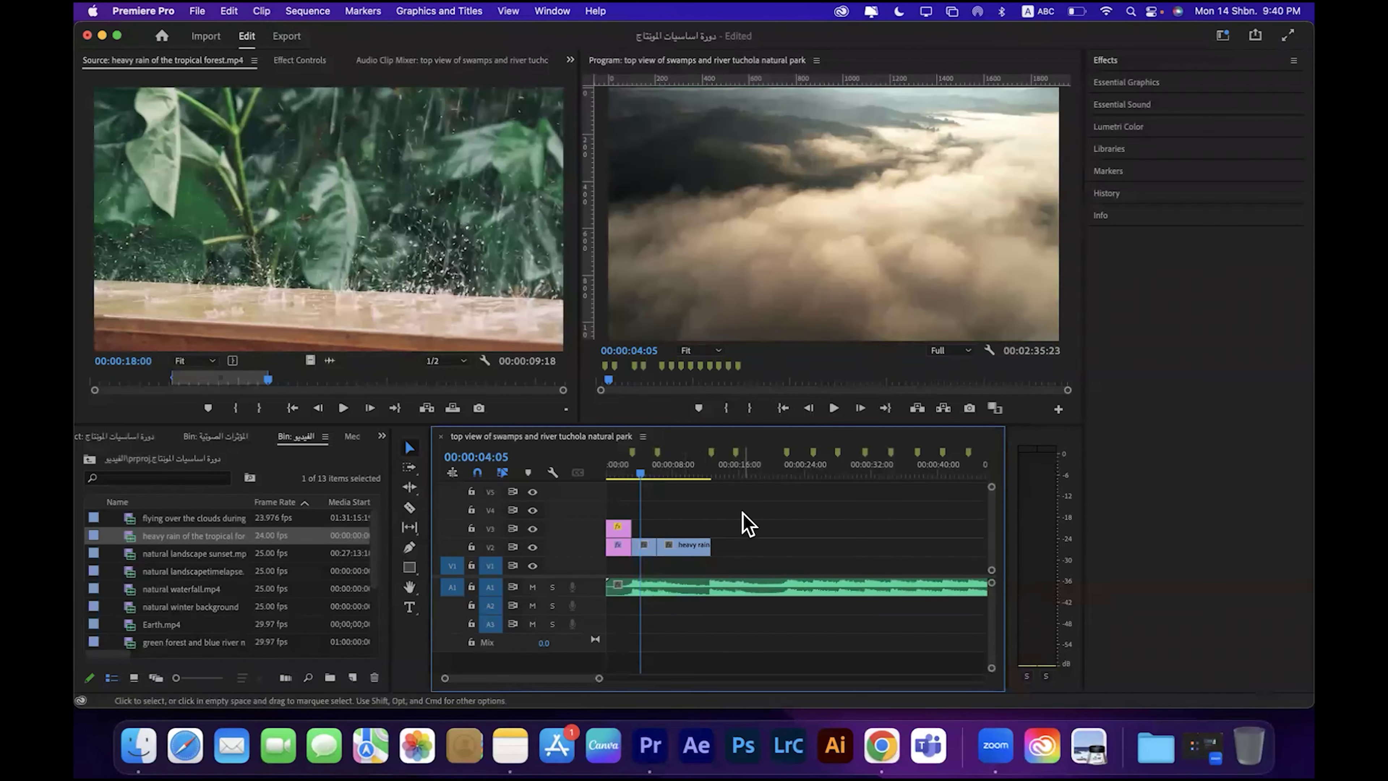
pyautogui.moveTo(741, 511); pyautogui.dragTo(666, 566)
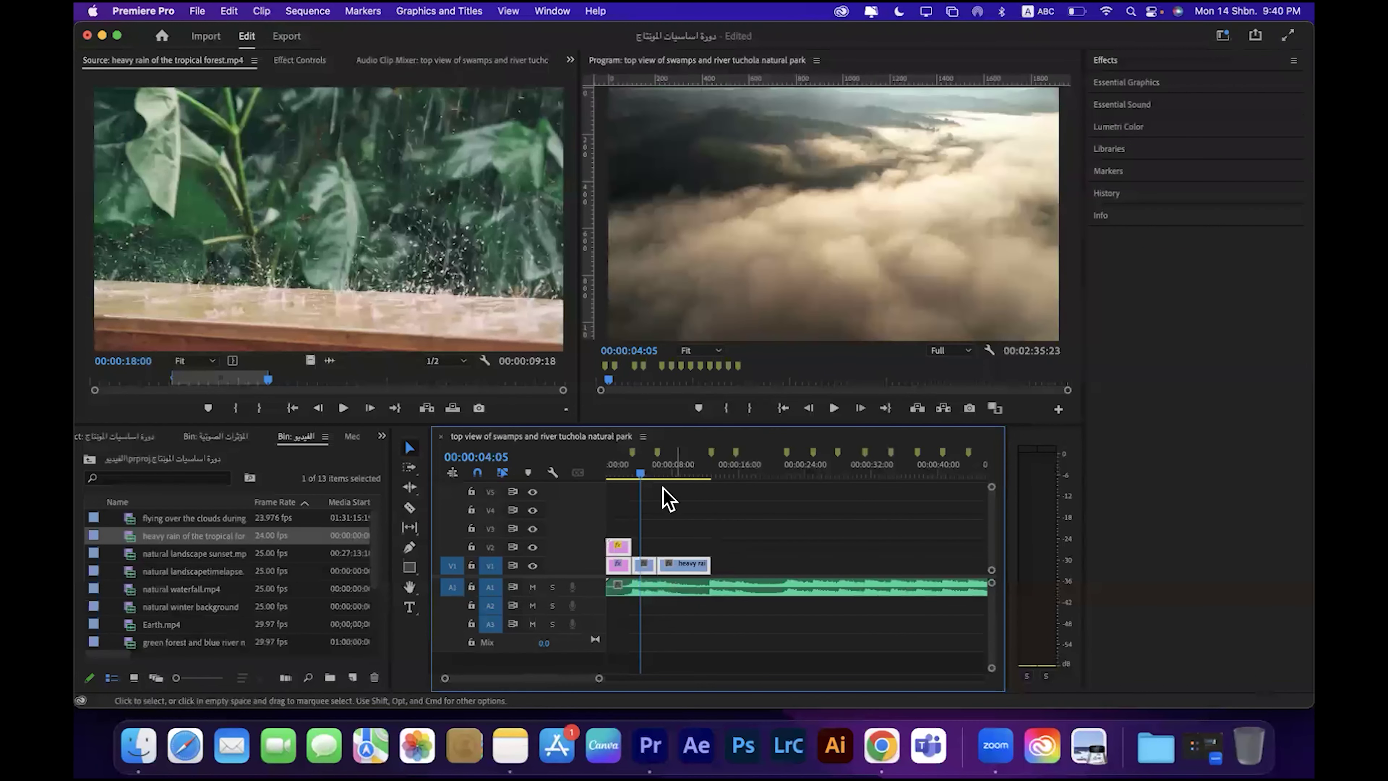
pyautogui.moveTo(641, 473); pyautogui.dragTo(608, 474)
pyautogui.click(831, 407)
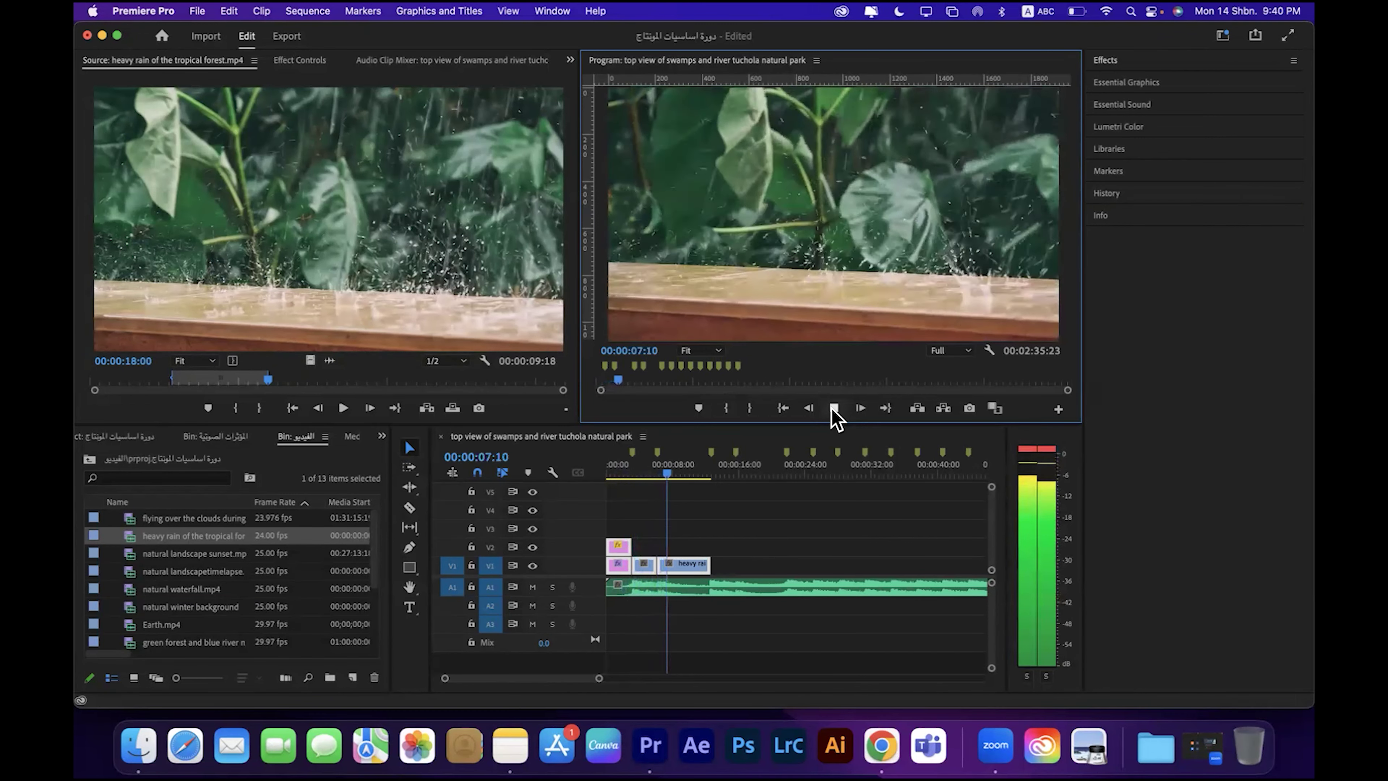
pyautogui.click(833, 410)
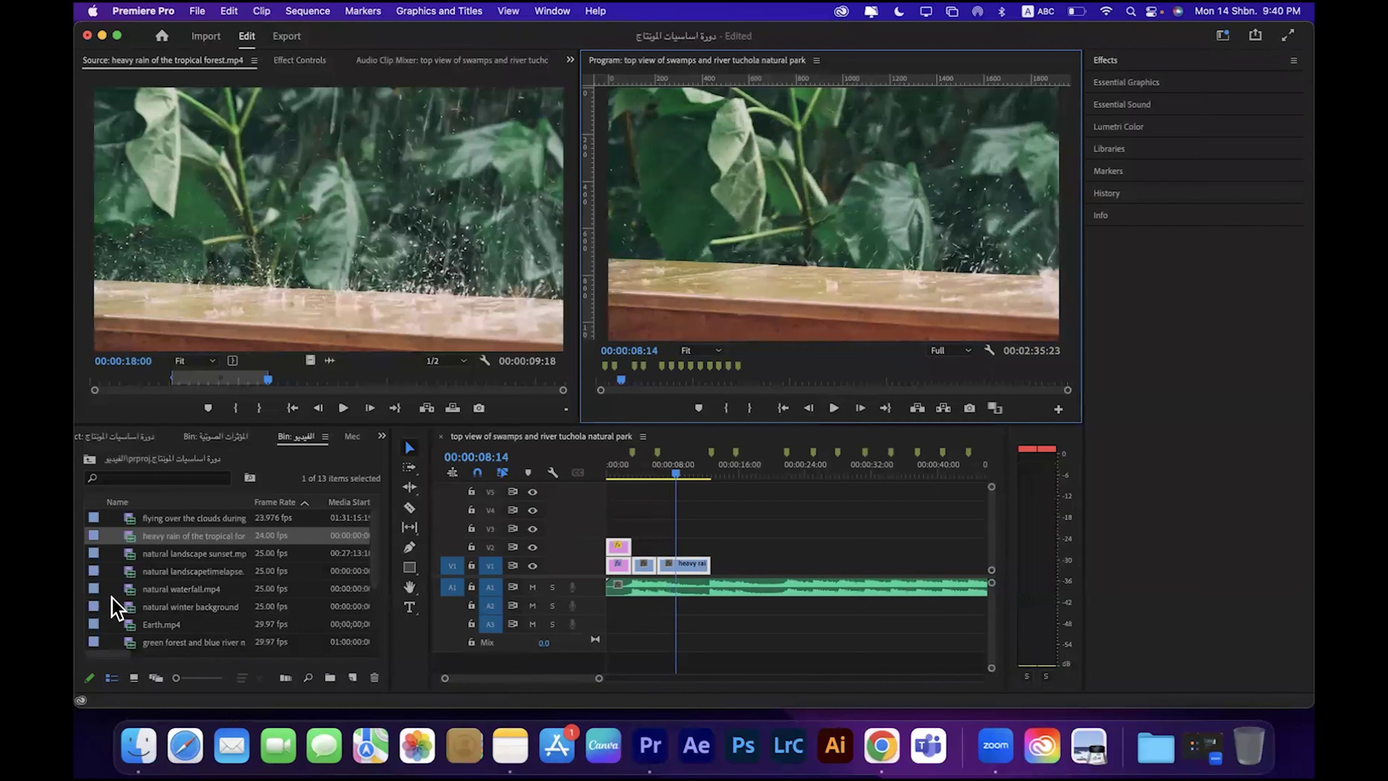
# Step: Add only the video of natural landscapetimelapse.mp4 after the rain clip on V1 and trim its end to the next marker
pyautogui.click(130, 554)
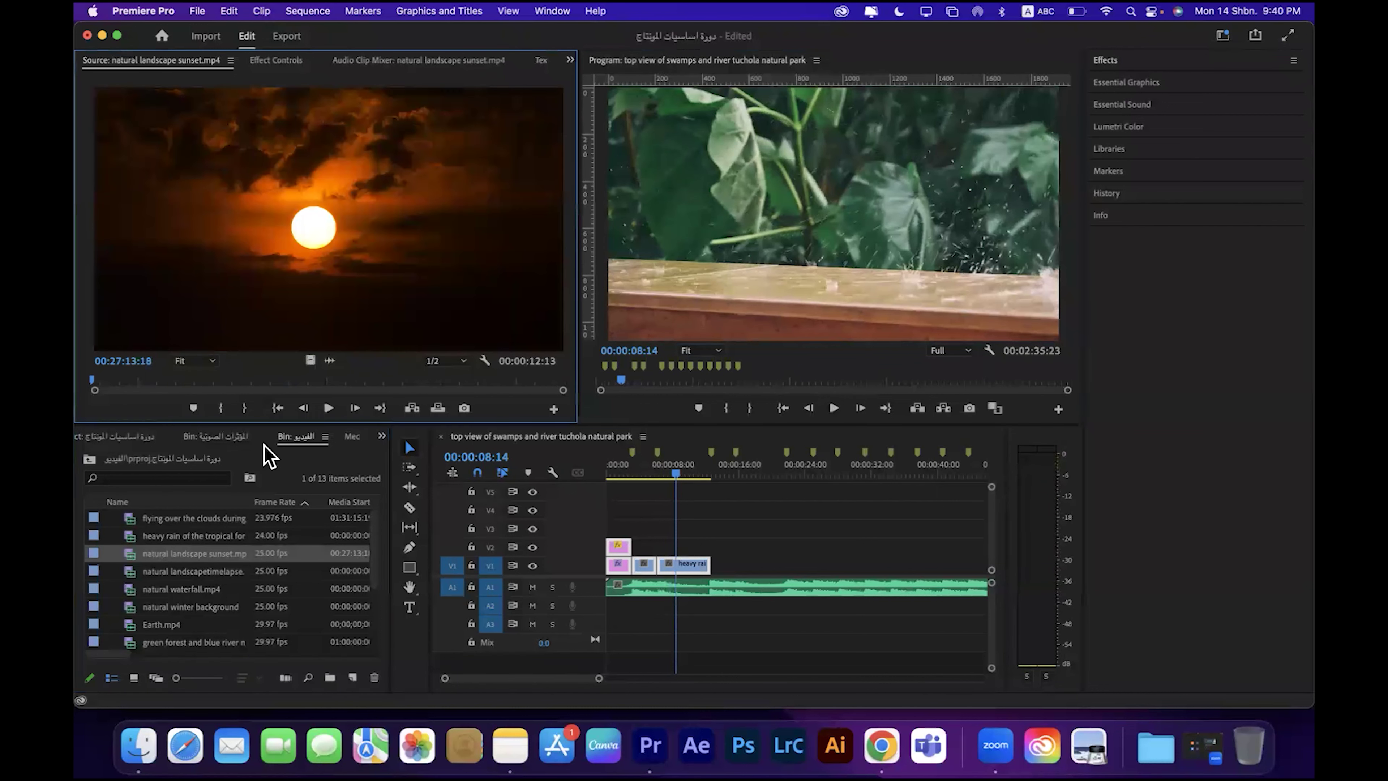
pyautogui.doubleClick(127, 570)
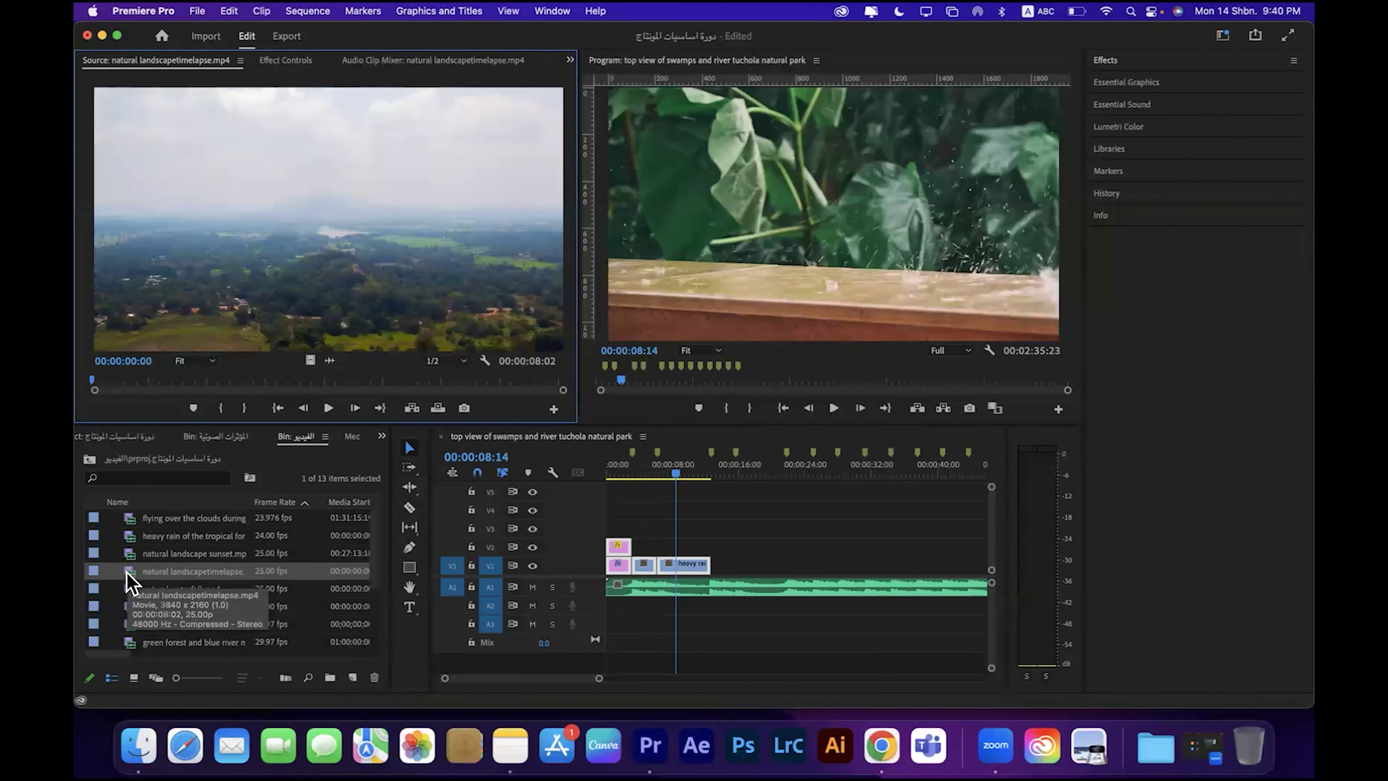
pyautogui.moveTo(309, 364); pyautogui.dragTo(733, 561)
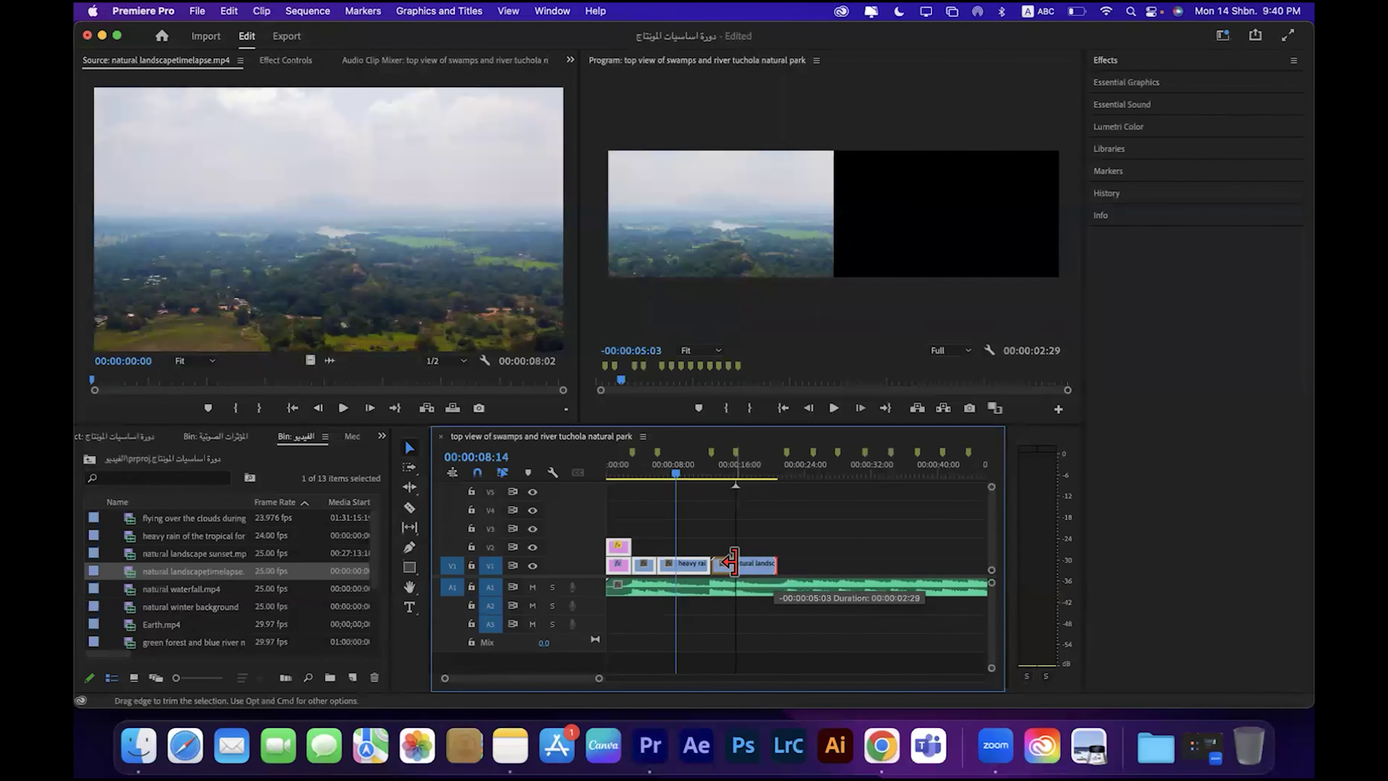
pyautogui.moveTo(729, 561); pyautogui.dragTo(733, 561)
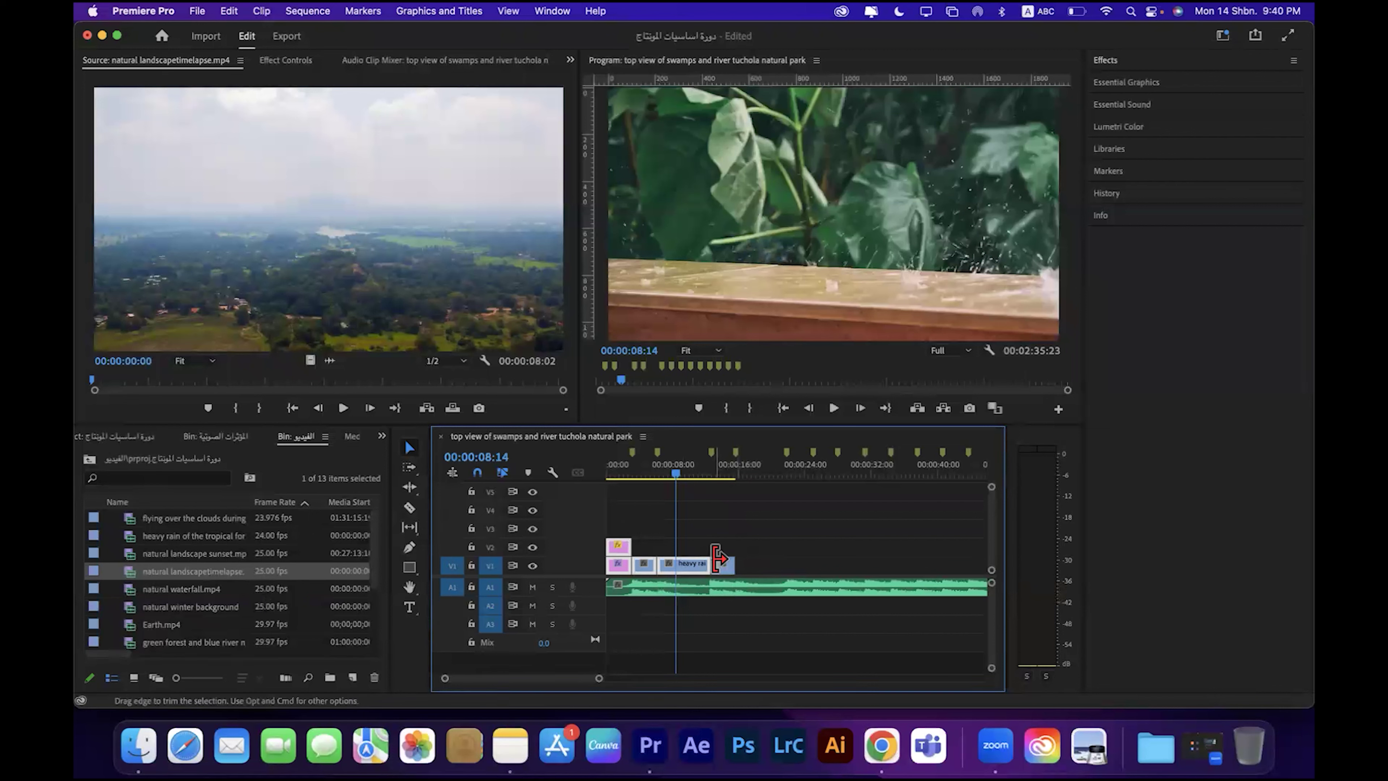
# Step: Add only the video of natural waterfall.mp4 after the landscape timelapse on V1 and trim its end to the next marker
pyautogui.doubleClick(129, 591)
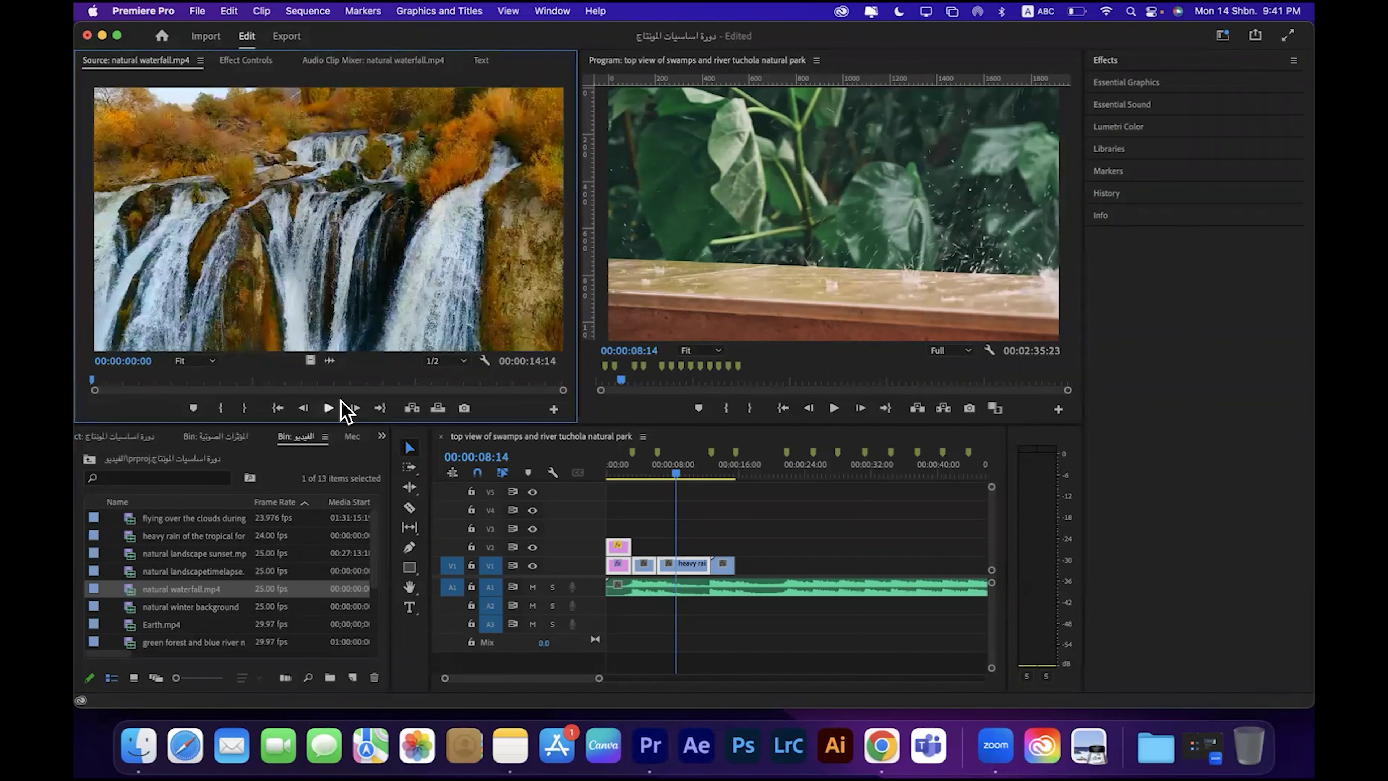
pyautogui.moveTo(310, 360); pyautogui.dragTo(736, 563)
pyautogui.moveTo(853, 563); pyautogui.dragTo(793, 560)
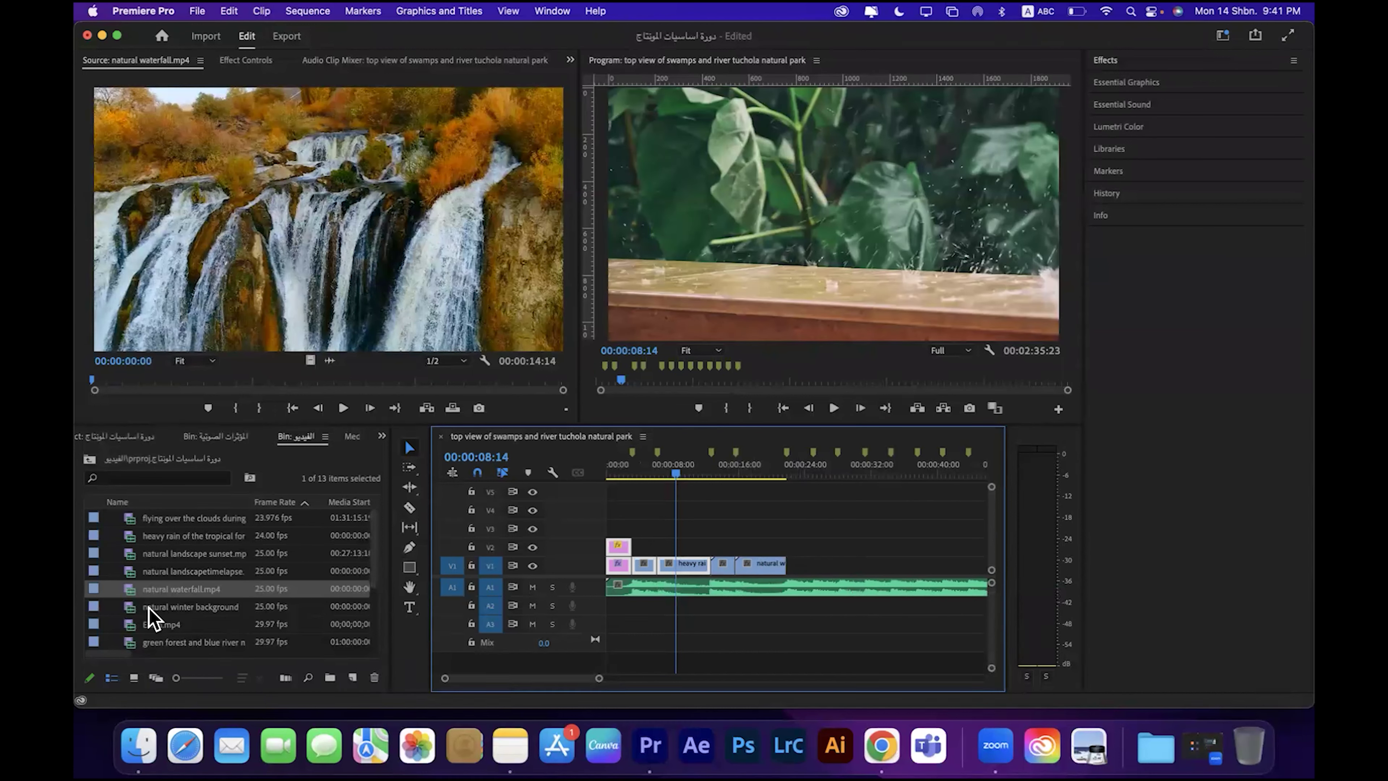
# Step: Add only the video of the green forest and blue river clip after the waterfall on V1 and trim its end to the next marker
pyautogui.click(129, 608)
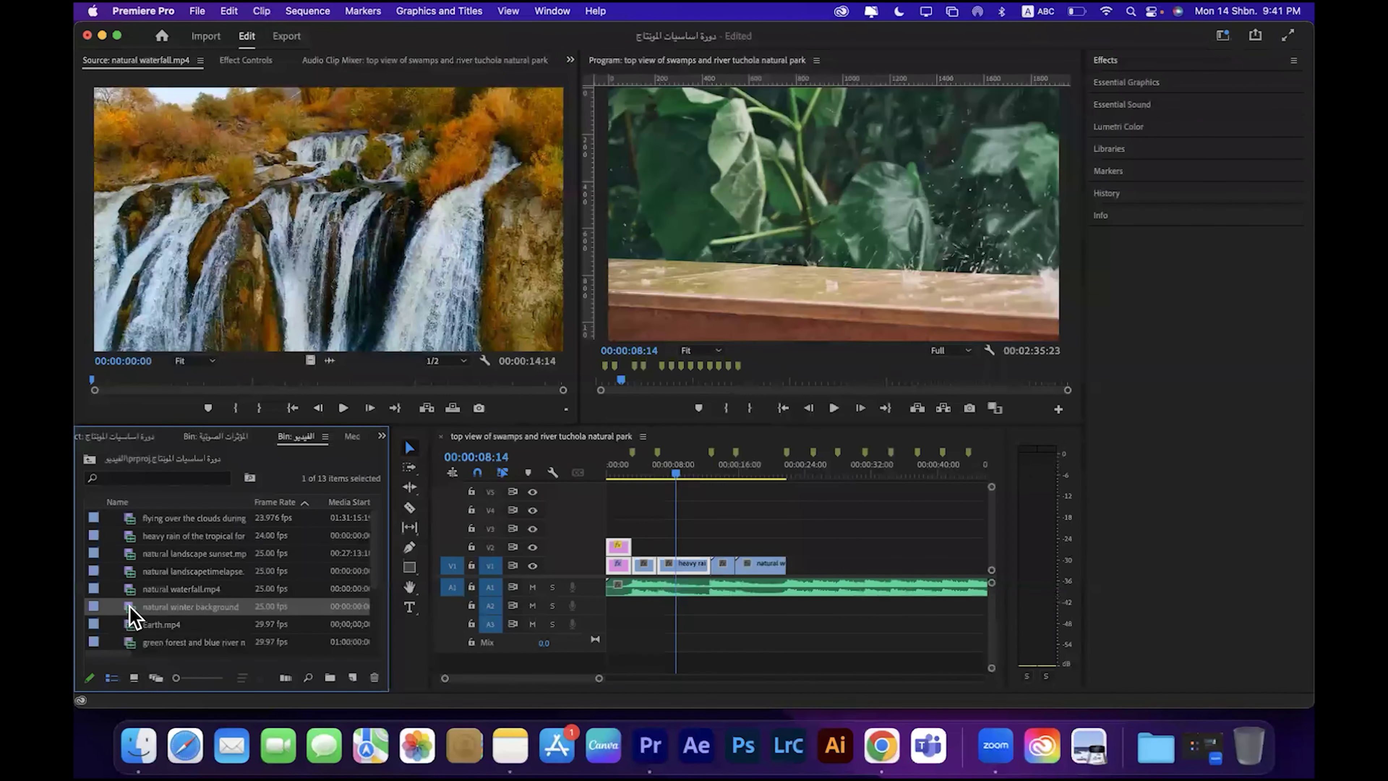
pyautogui.doubleClick(131, 608)
pyautogui.click(131, 626)
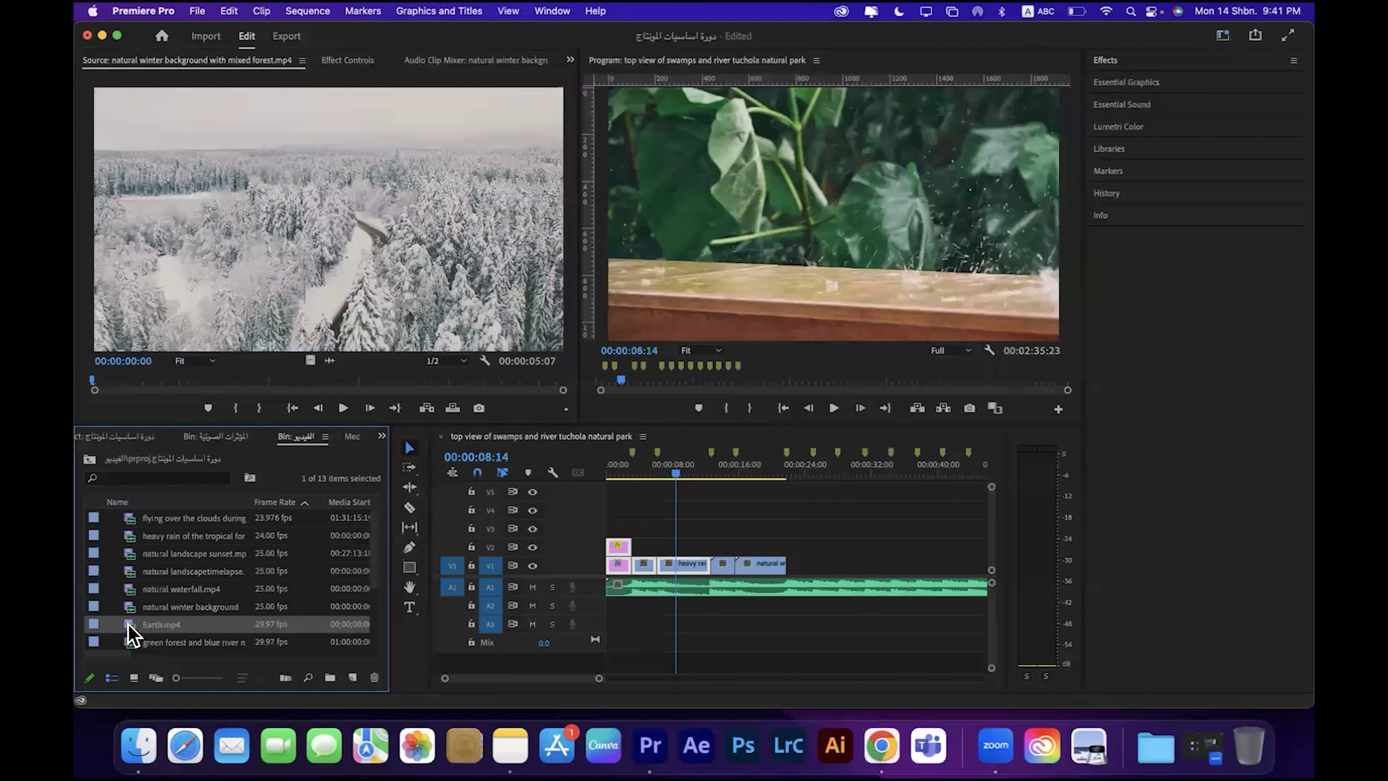
pyautogui.scroll(-3, 131, 634)
pyautogui.doubleClick(130, 589)
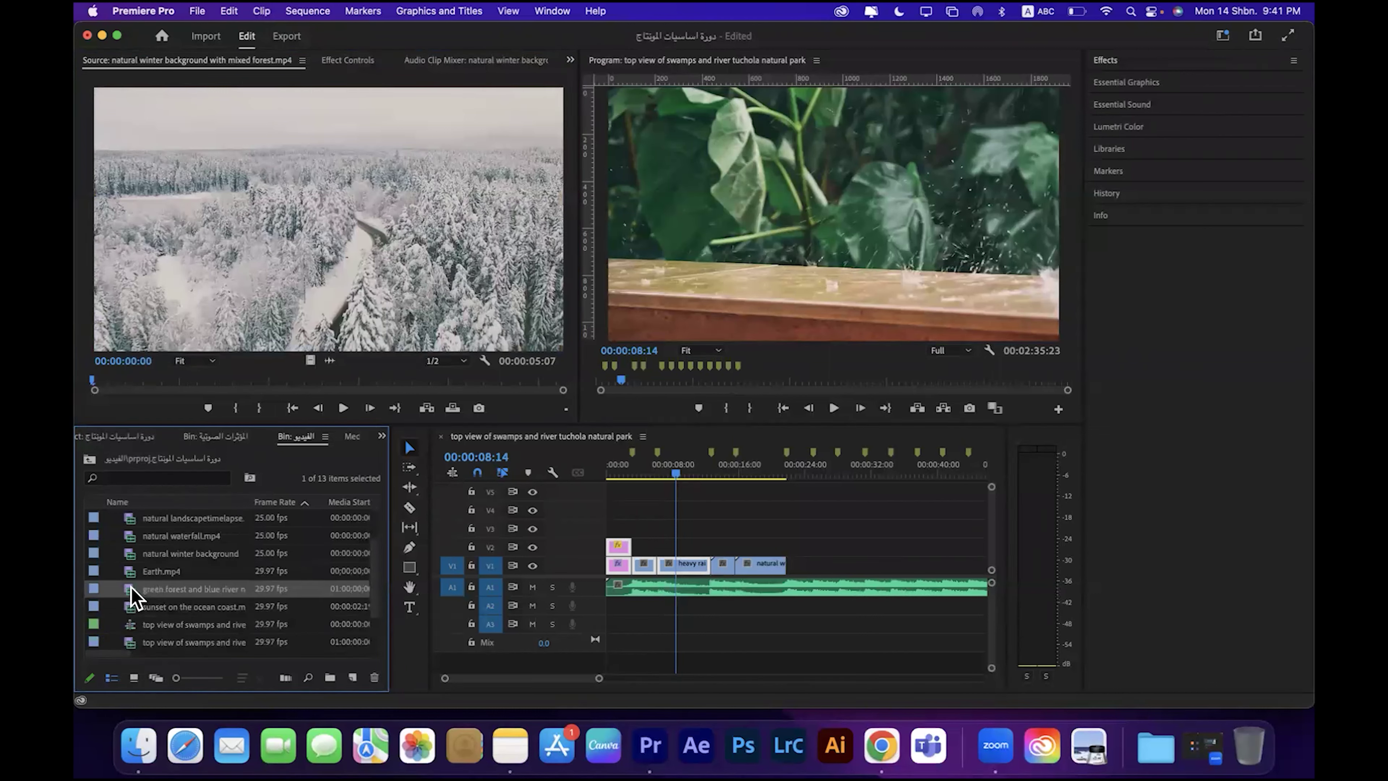
pyautogui.moveTo(311, 361); pyautogui.dragTo(796, 564)
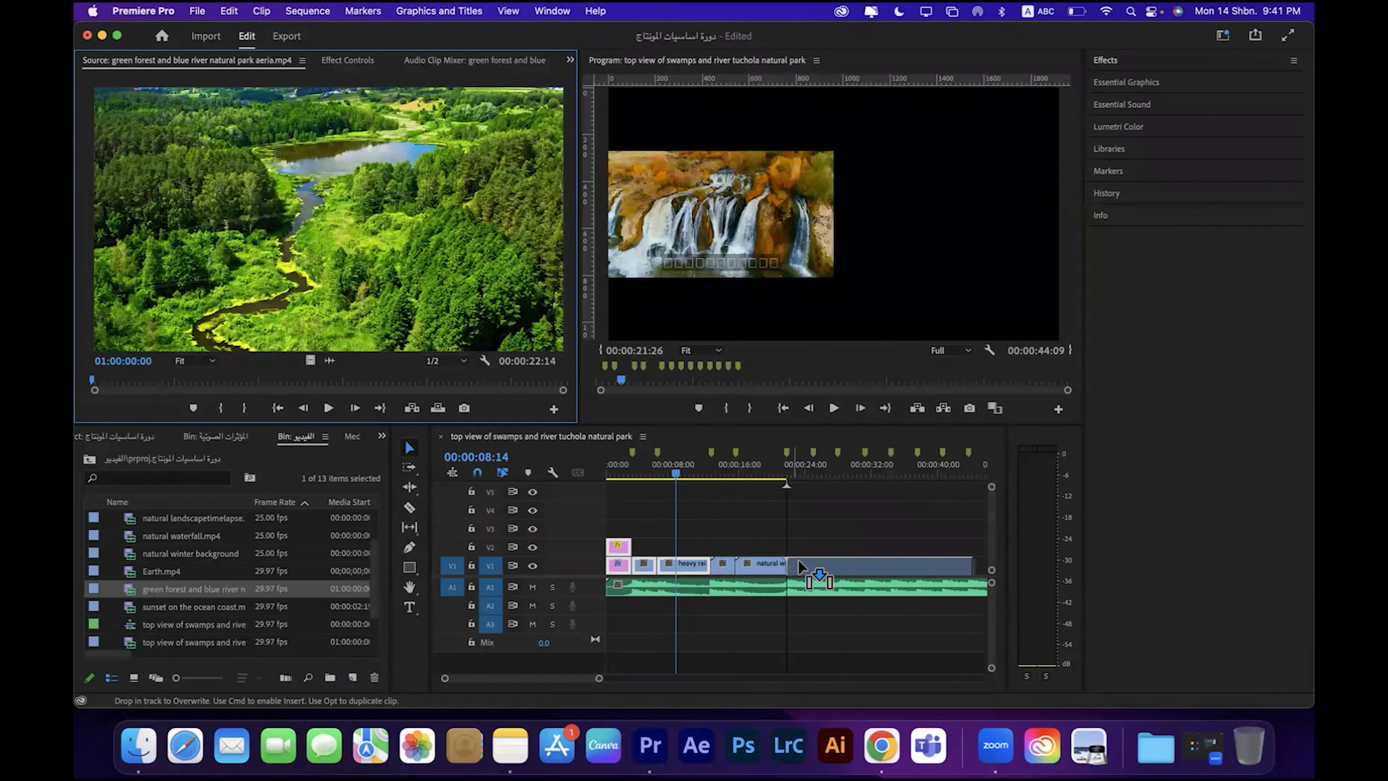
pyautogui.moveTo(963, 561); pyautogui.dragTo(813, 561)
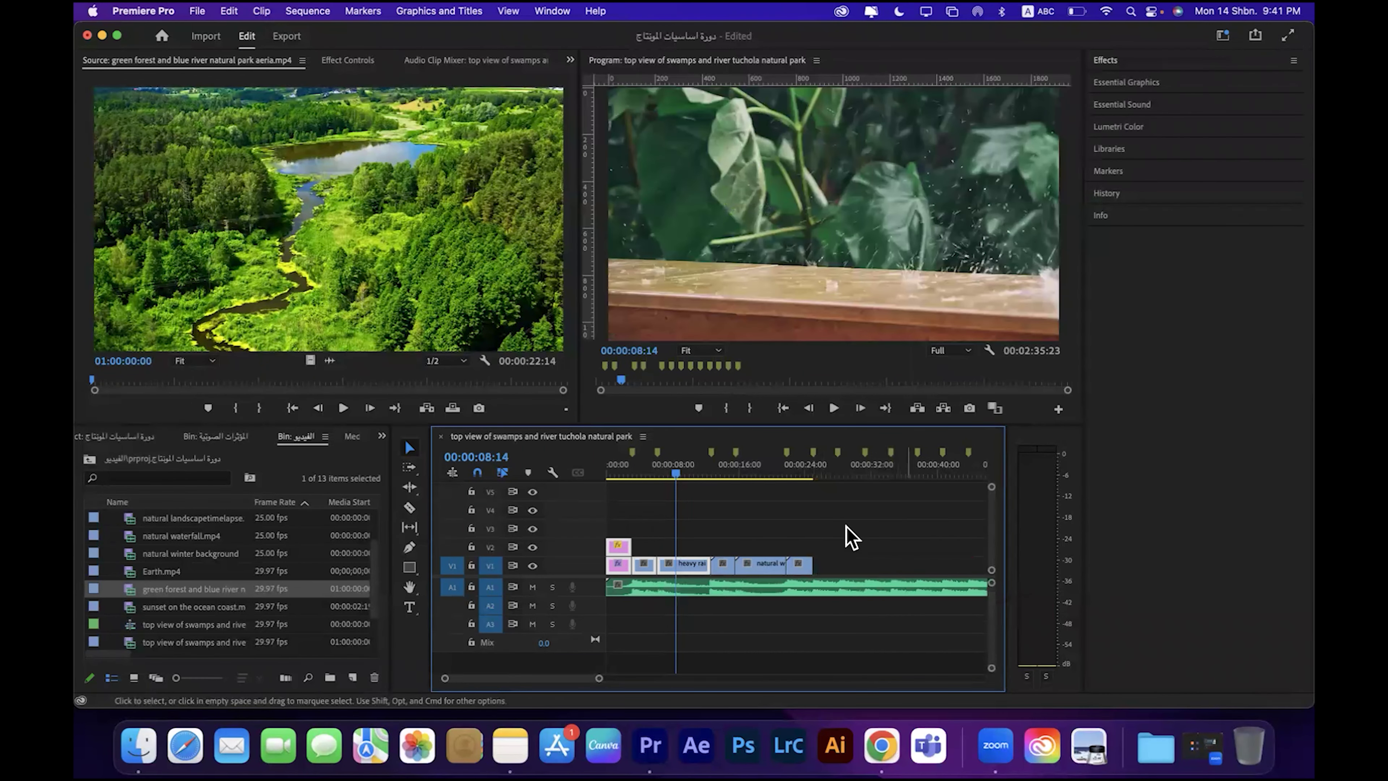
# Step: Add only the video of sunset on the ocean coast.mp4 after the green forest clip on V1 and trim its end to the next marker
pyautogui.click(132, 606)
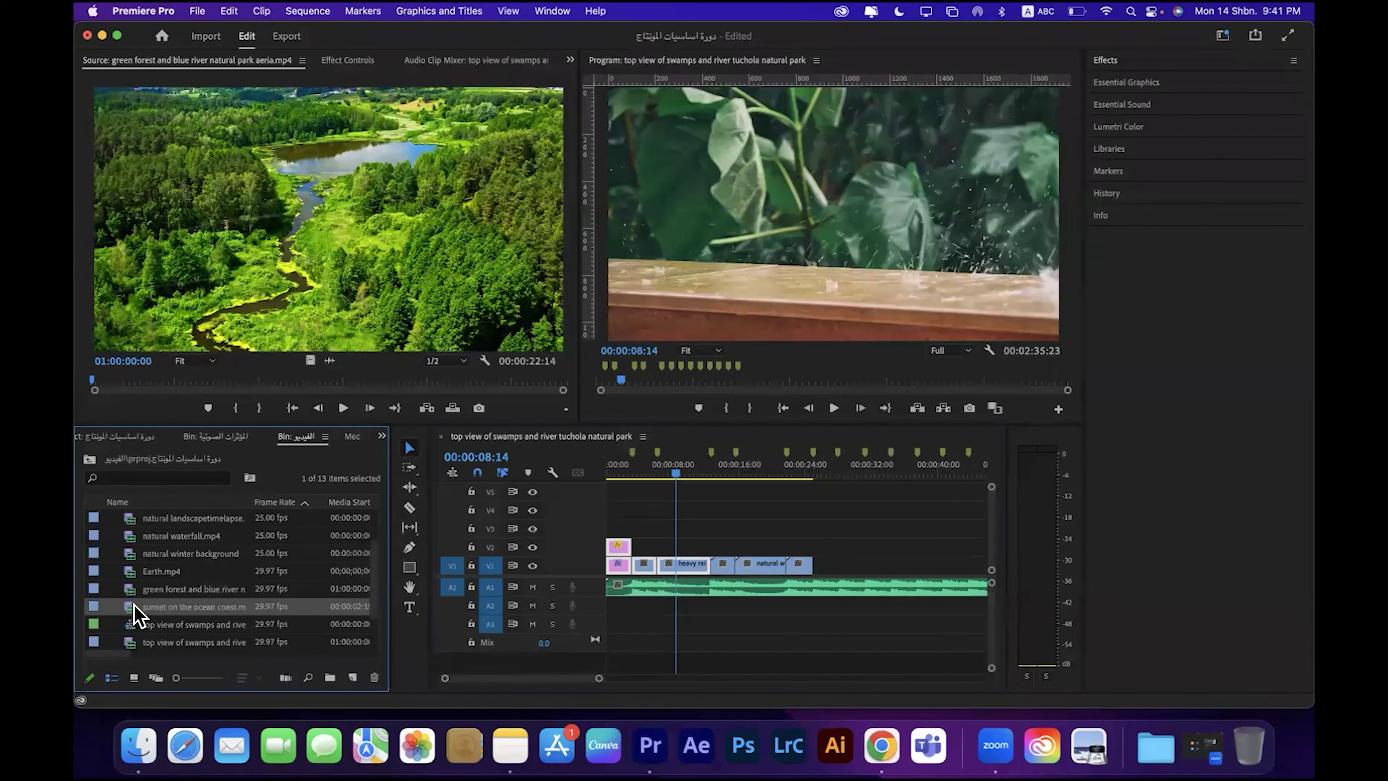
pyautogui.doubleClick(134, 605)
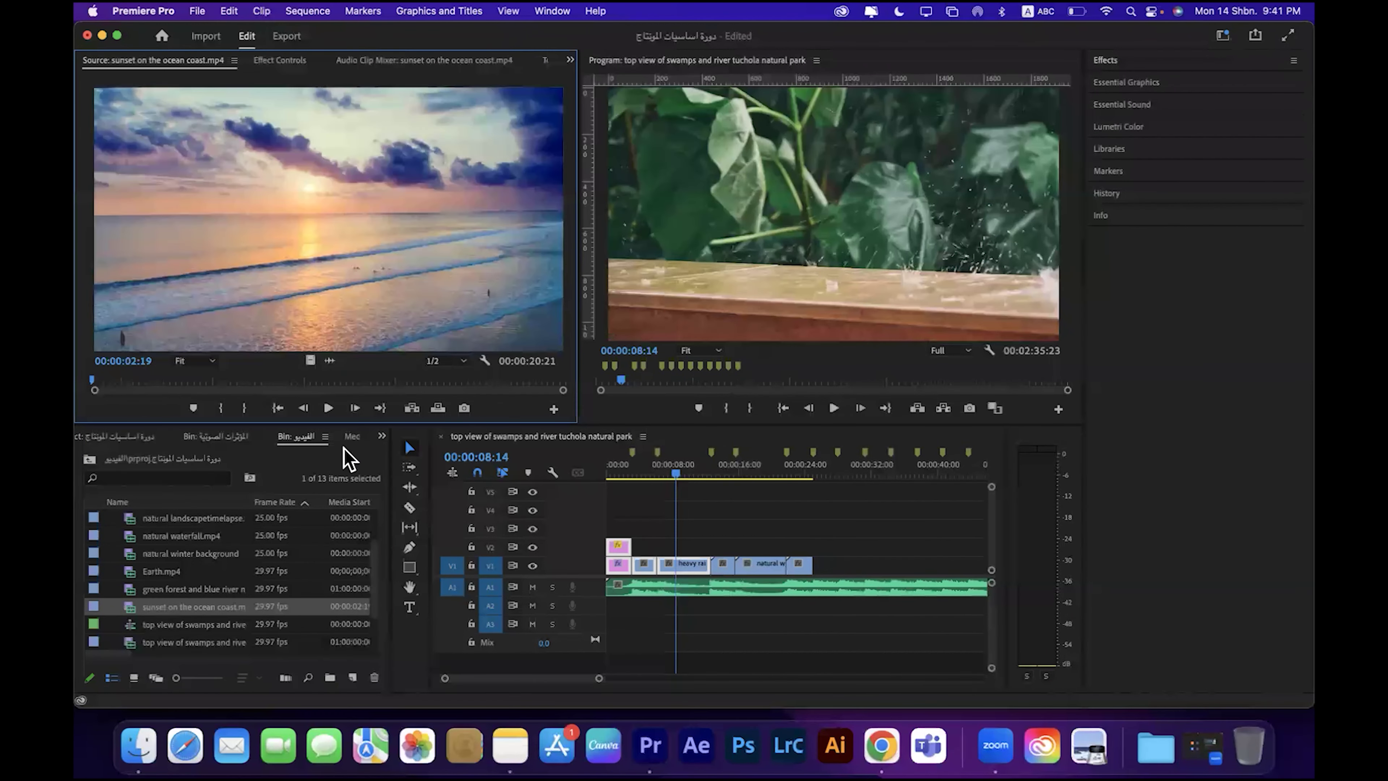
pyautogui.moveTo(308, 359); pyautogui.dragTo(818, 571)
pyautogui.moveTo(981, 563); pyautogui.dragTo(872, 549)
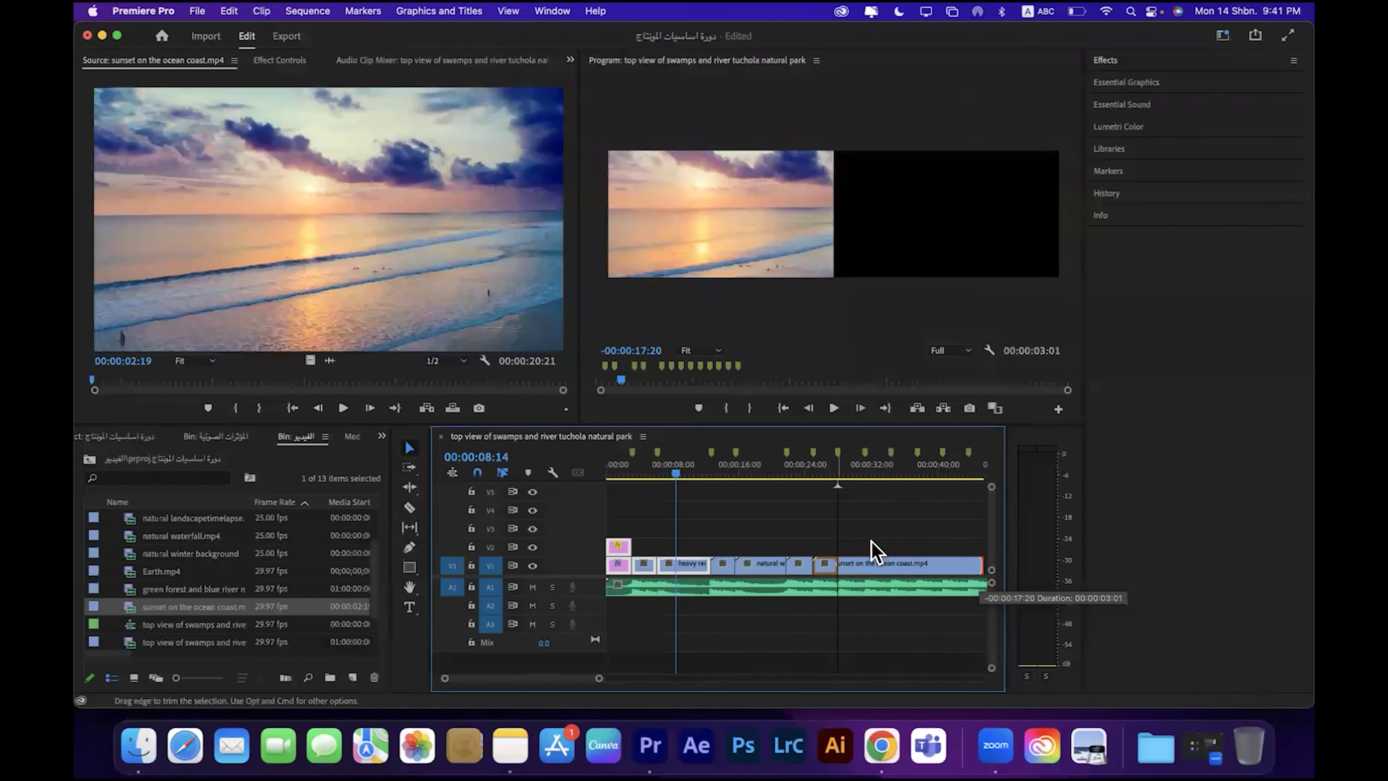
pyautogui.press('super+z')
# Step: Switch the video bin to thumbnail view and browse its clips for the next shot
pyautogui.scroll(3, 210, 604)
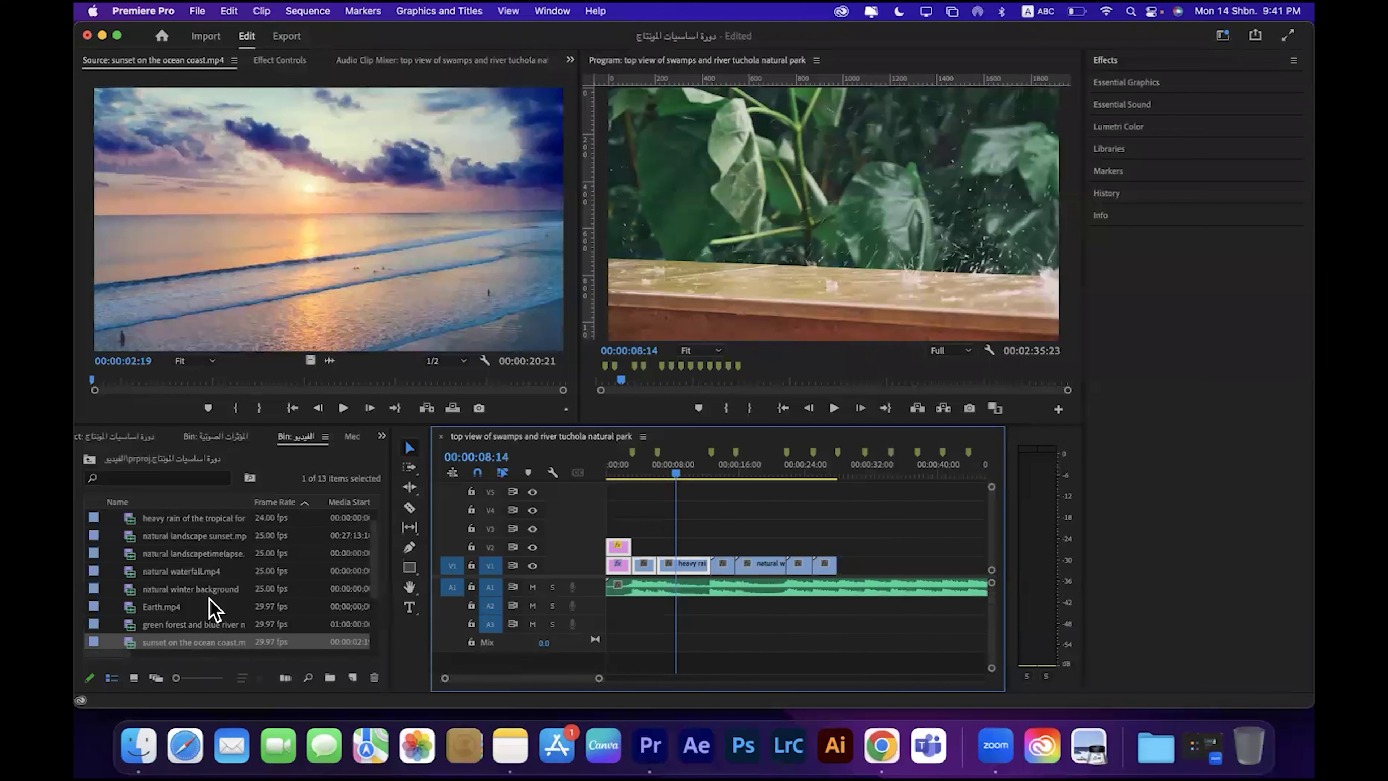
pyautogui.click(132, 678)
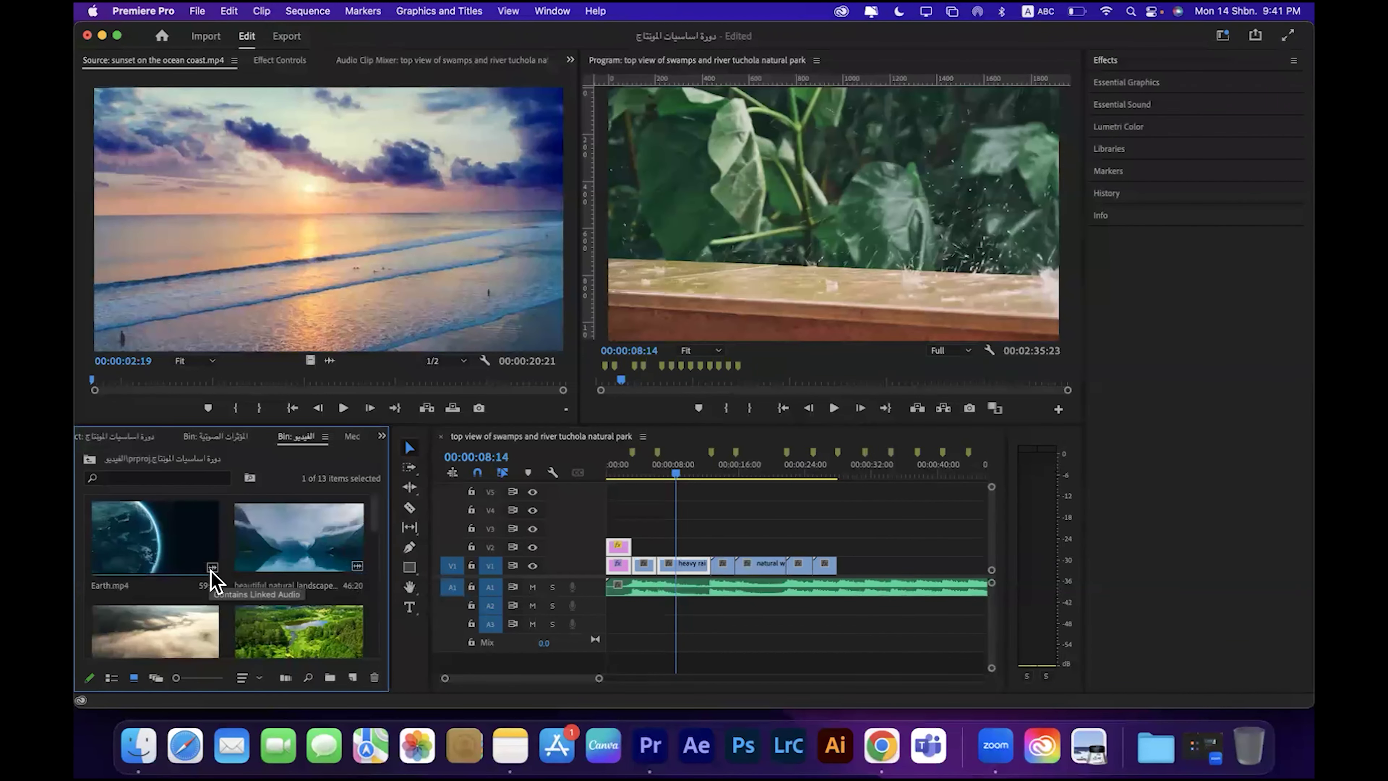
pyautogui.scroll(-5, 373, 527)
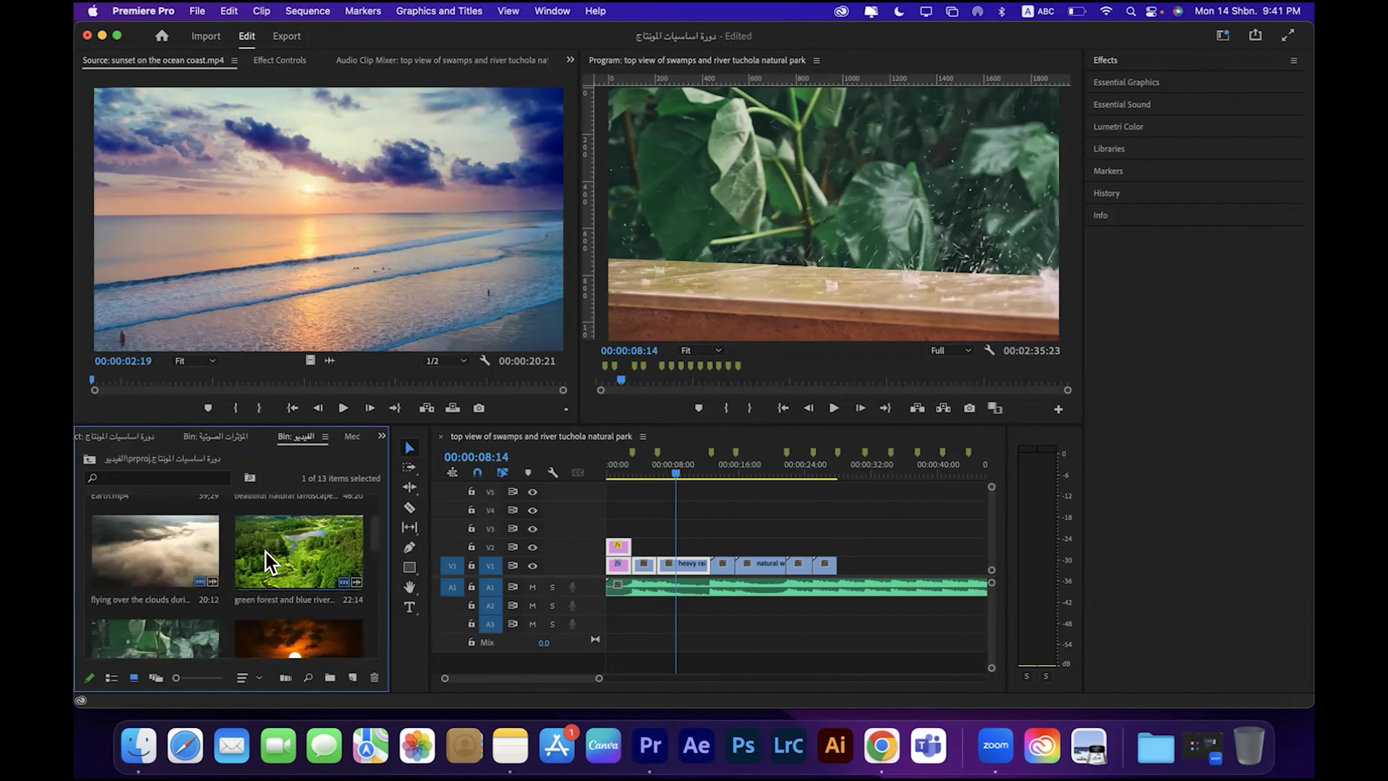
pyautogui.scroll(3, 373, 547)
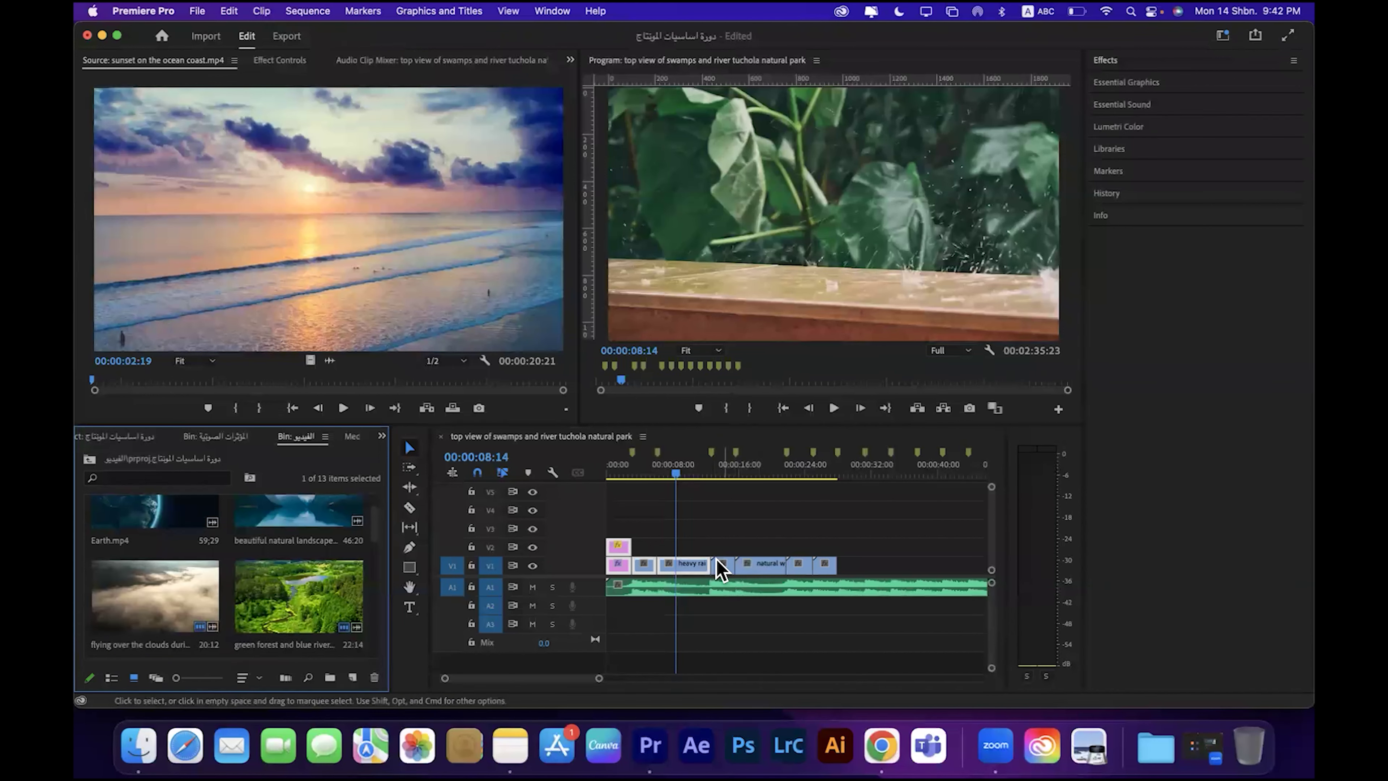
pyautogui.scroll(-2, 374, 541)
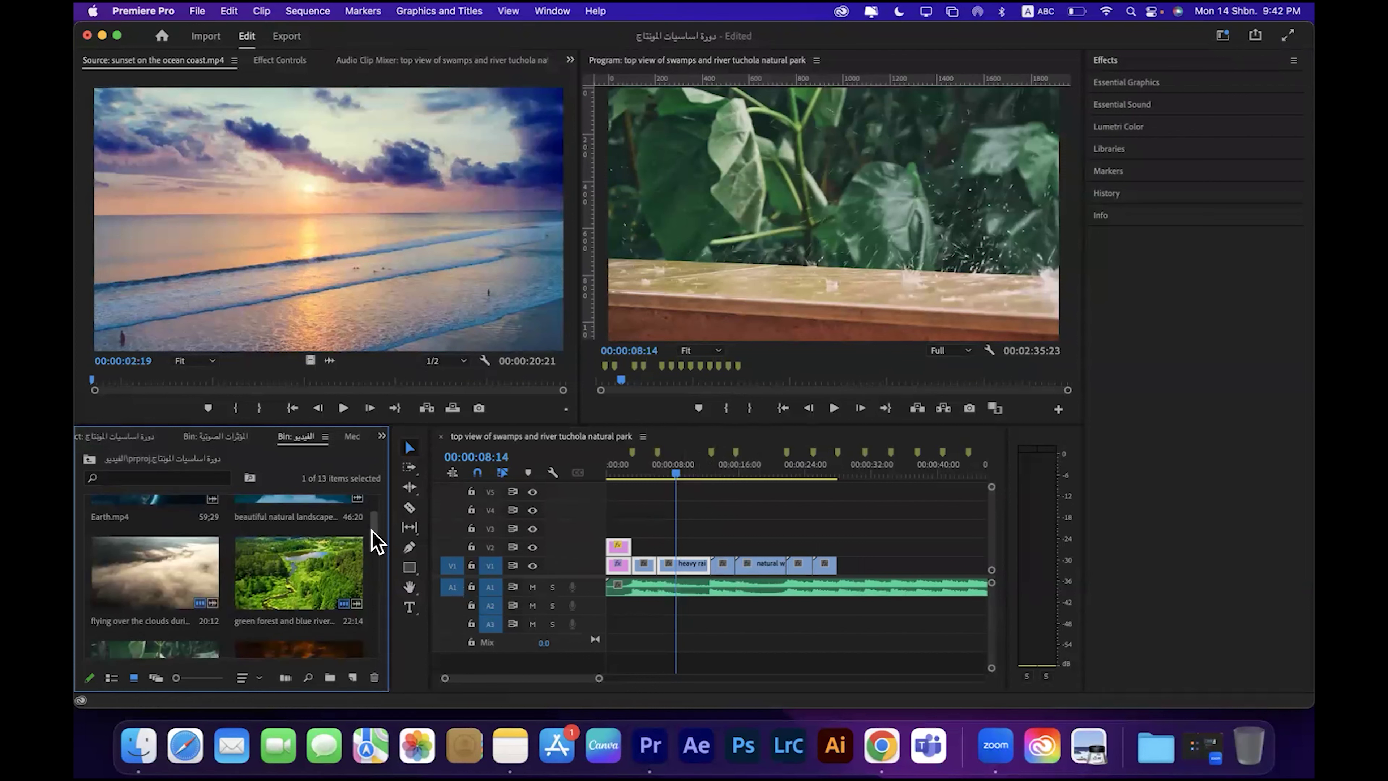
pyautogui.scroll(-3, 377, 545)
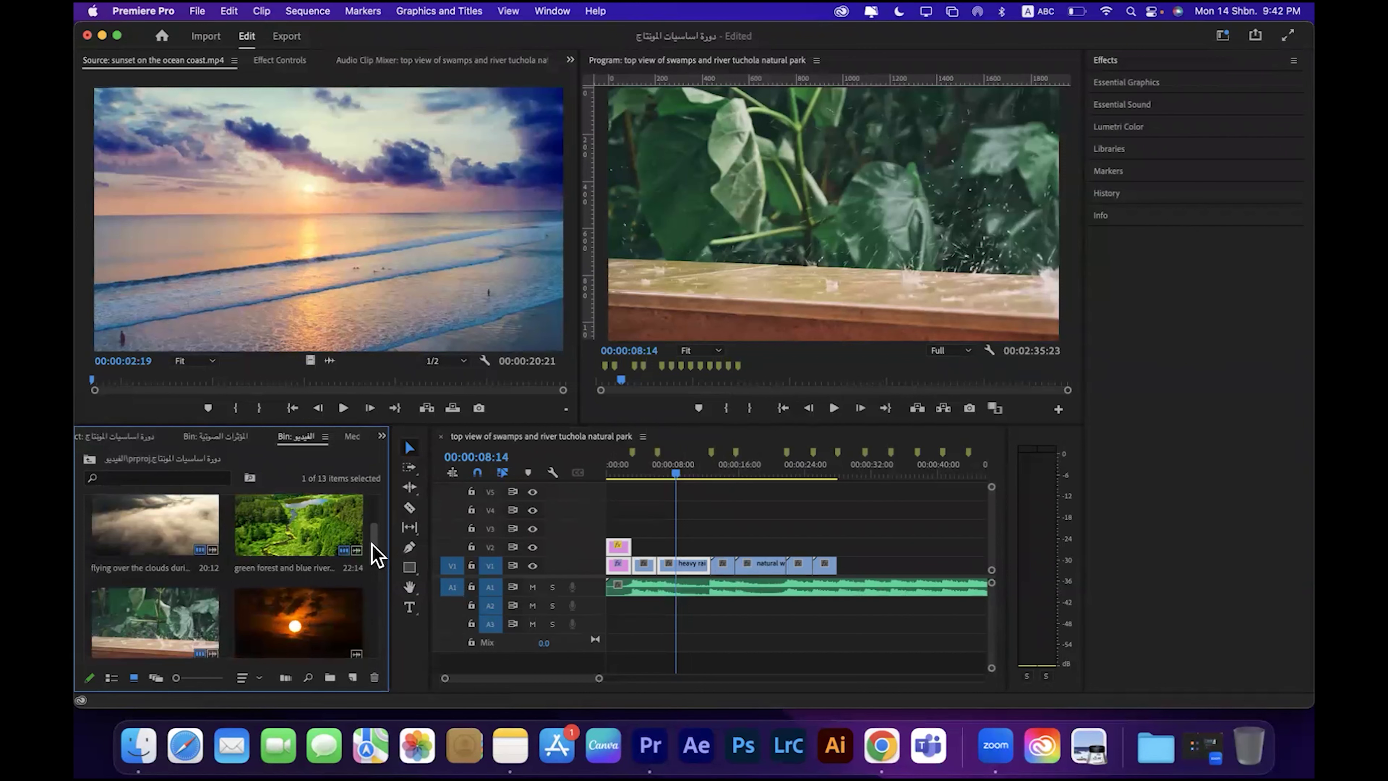
pyautogui.scroll(-4, 374, 561)
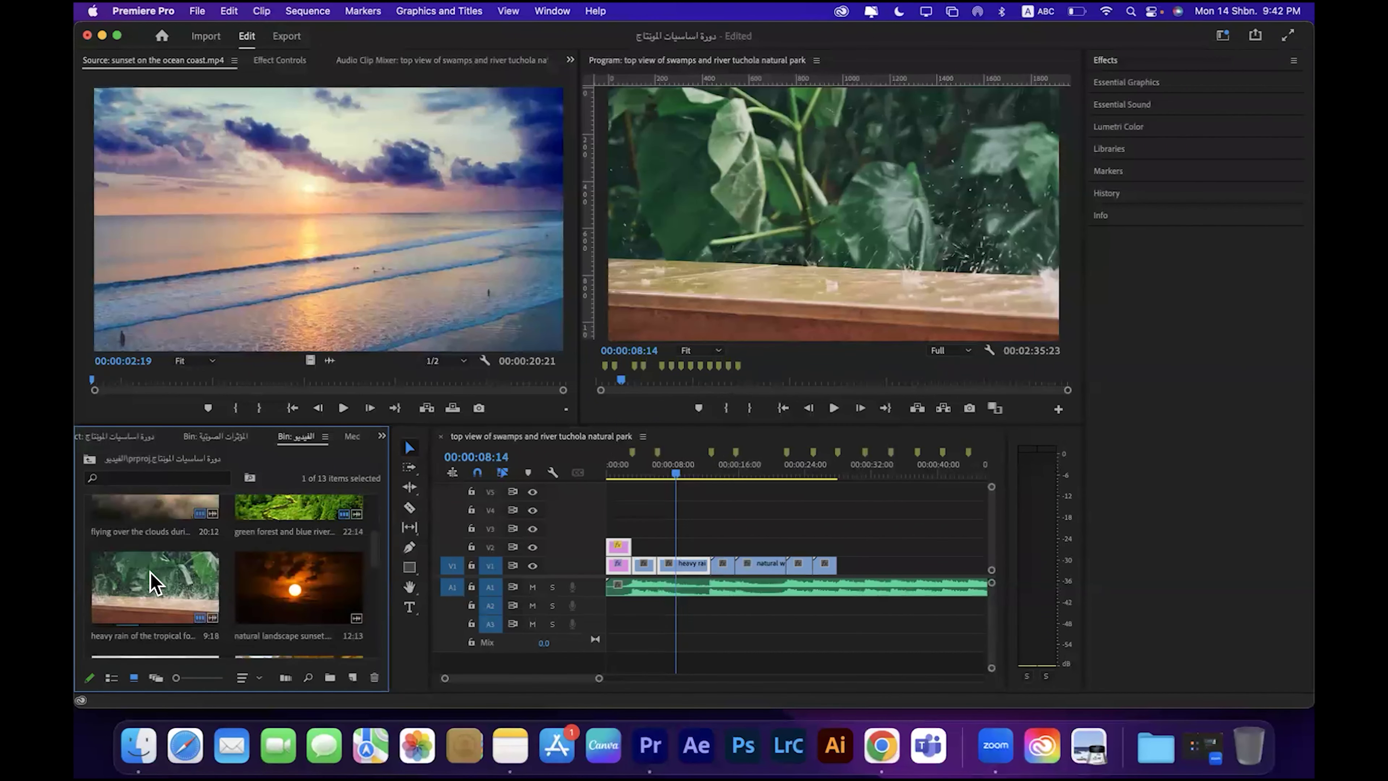
# Step: Add the top view of swamps and river tuchola natural park.mp4 clip with its audio after the ocean sunset clip on V1
pyautogui.moveTo(376, 541); pyautogui.dragTo(857, 565)
pyautogui.moveTo(599, 678); pyautogui.dragTo(662, 678)
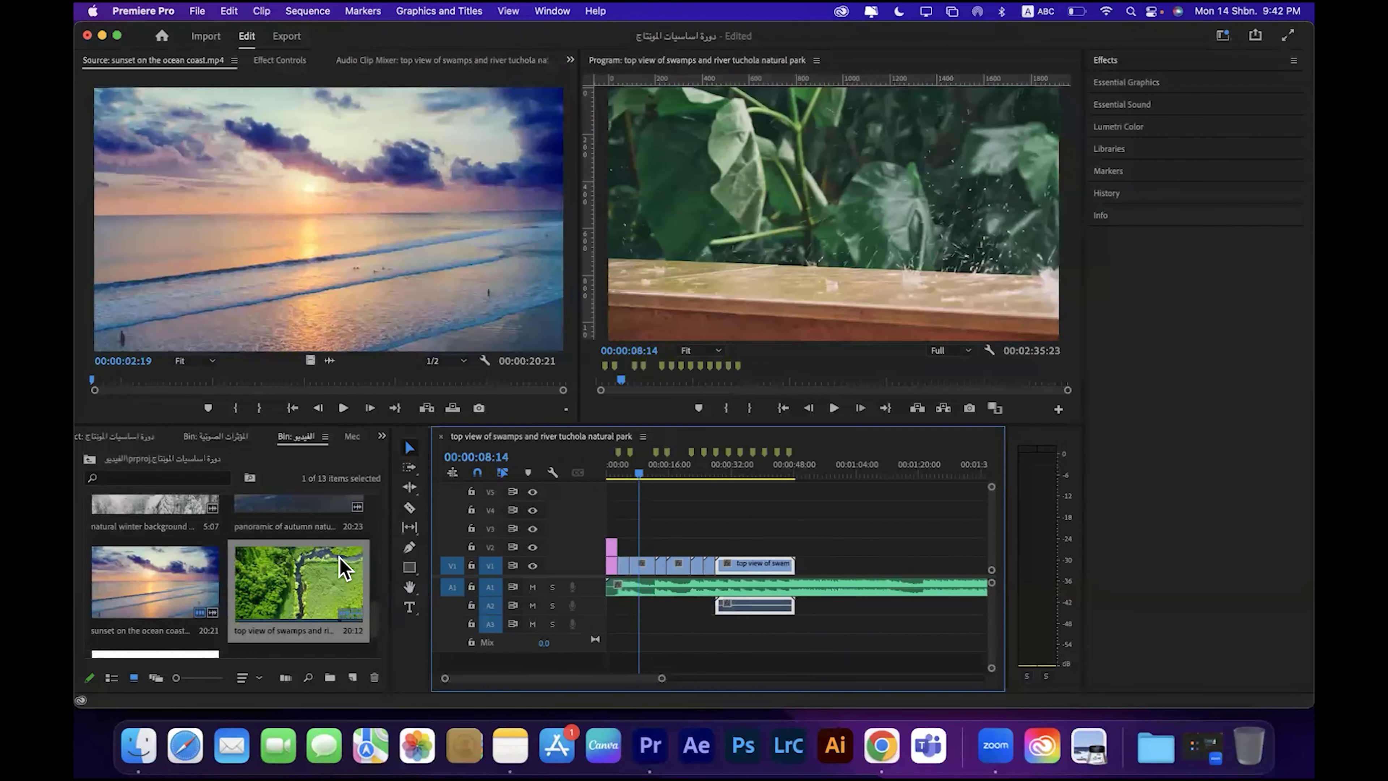
pyautogui.rightClick(775, 563)
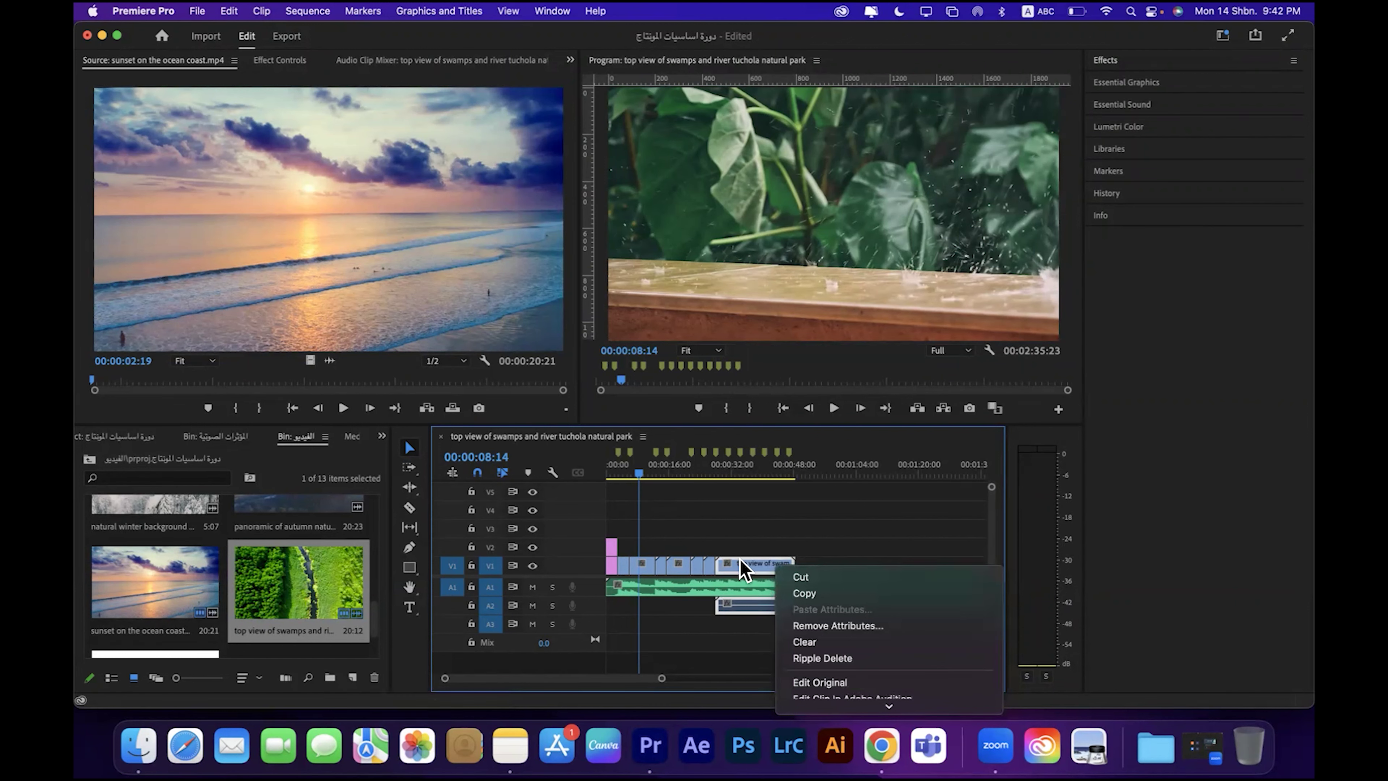
pyautogui.click(419, 468)
pyautogui.moveTo(310, 577); pyautogui.dragTo(728, 527)
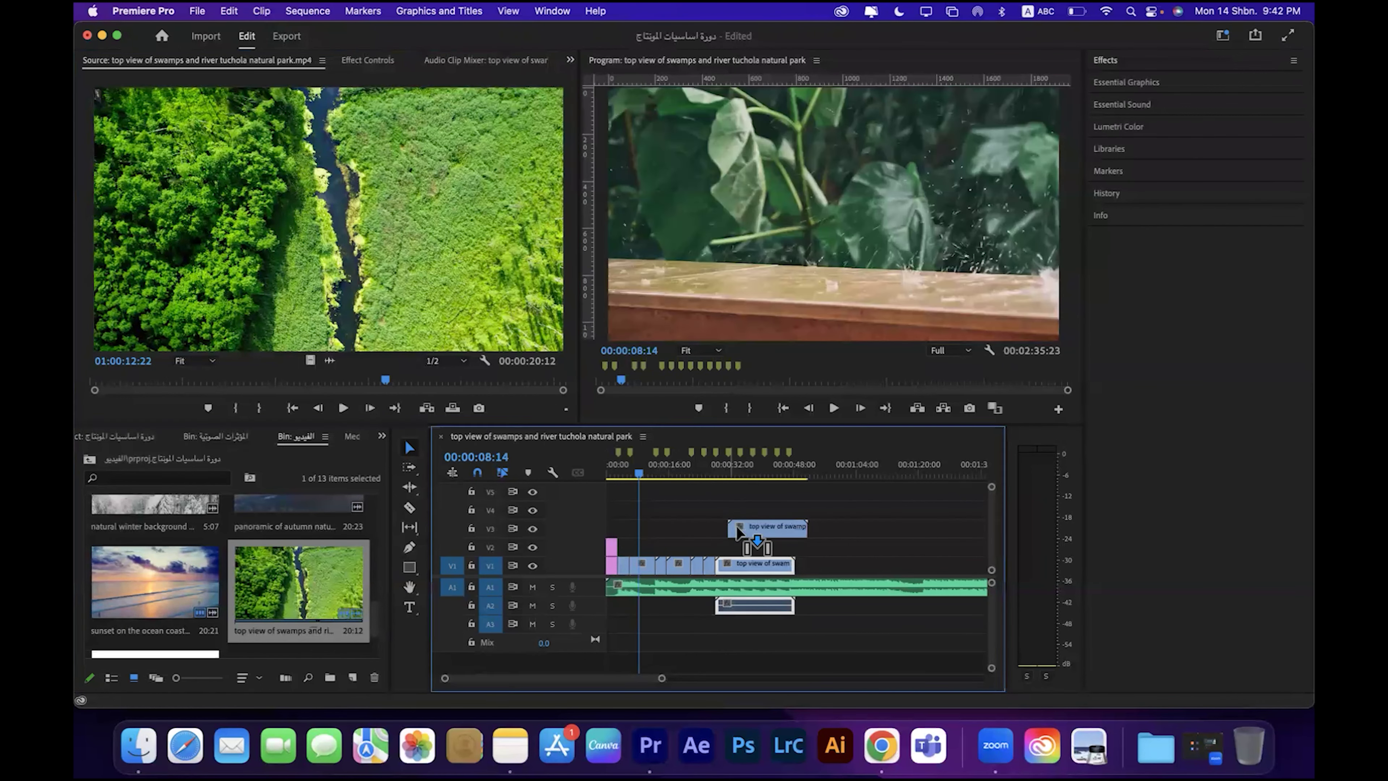
pyautogui.press('super+z')
pyautogui.click(745, 558)
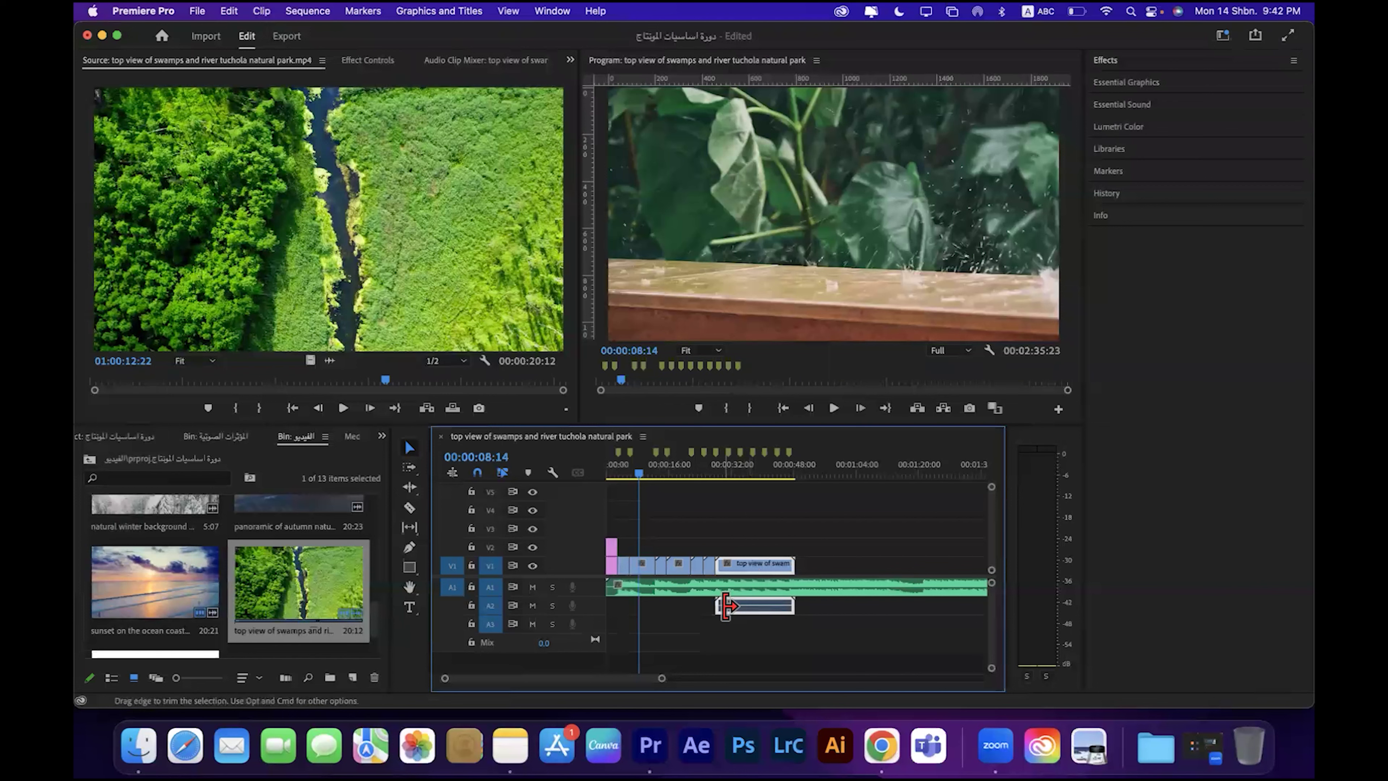
# Step: Unlink the video and audio of the top view of swamps clip on the timeline
pyautogui.moveTo(661, 678)
pyautogui.mouseDown()
pyautogui.moveTo(647, 683)
pyautogui.moveTo(662, 680)
pyautogui.mouseUp()
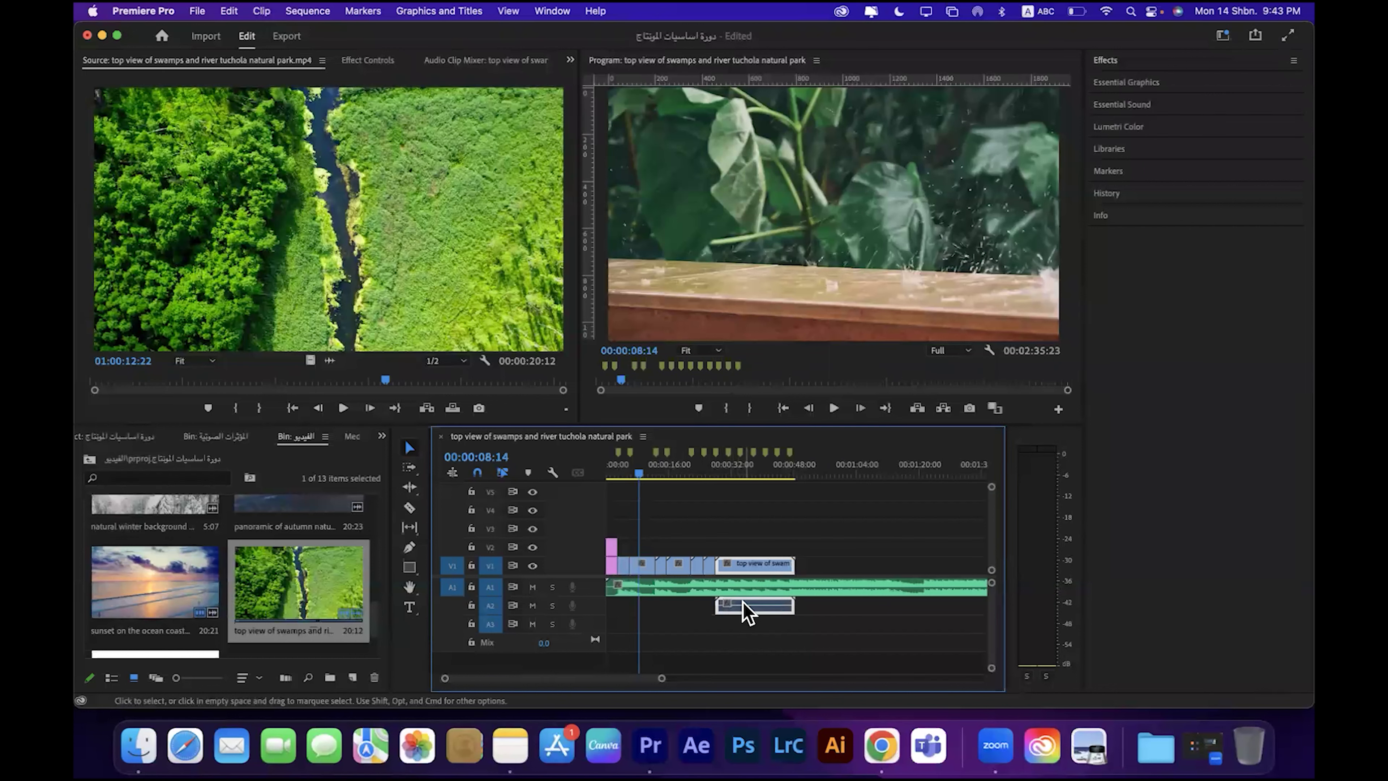
pyautogui.rightClick(770, 572)
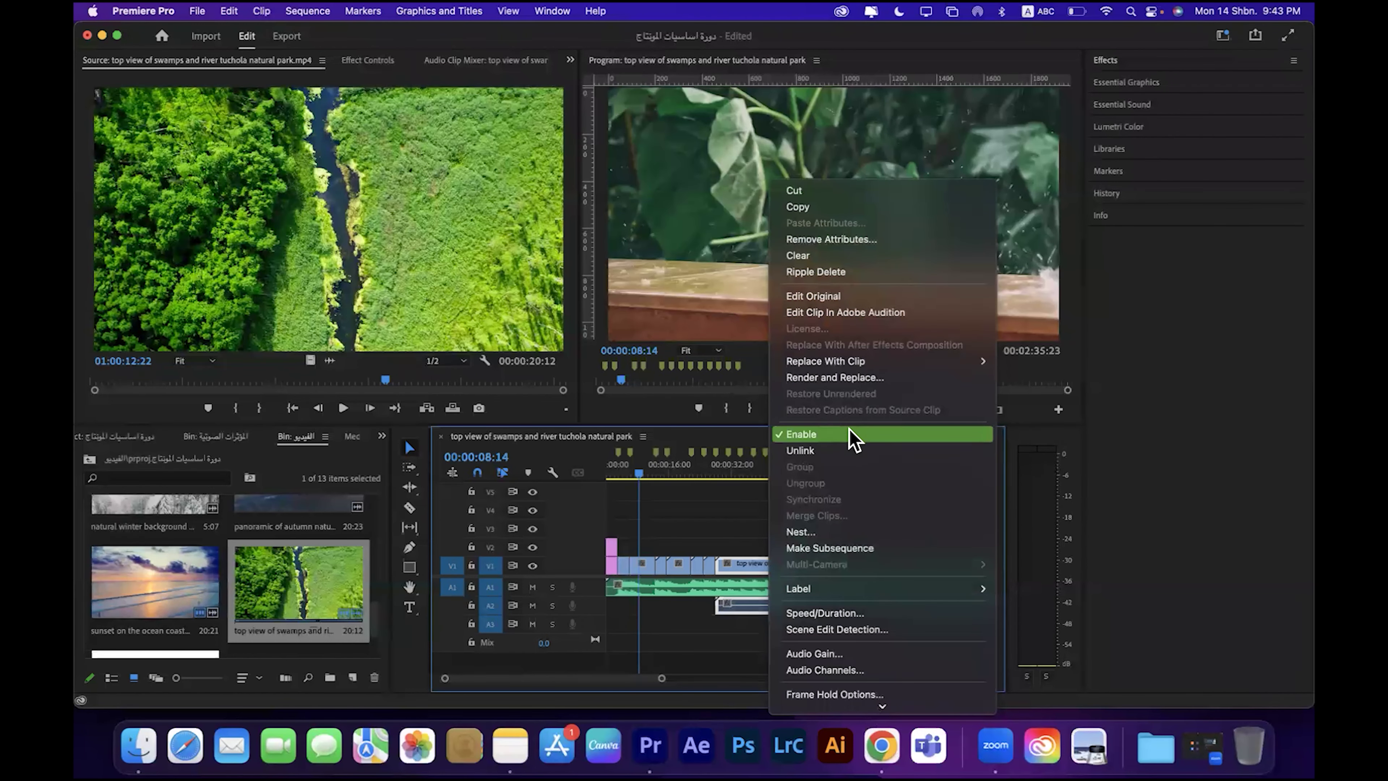
pyautogui.click(819, 456)
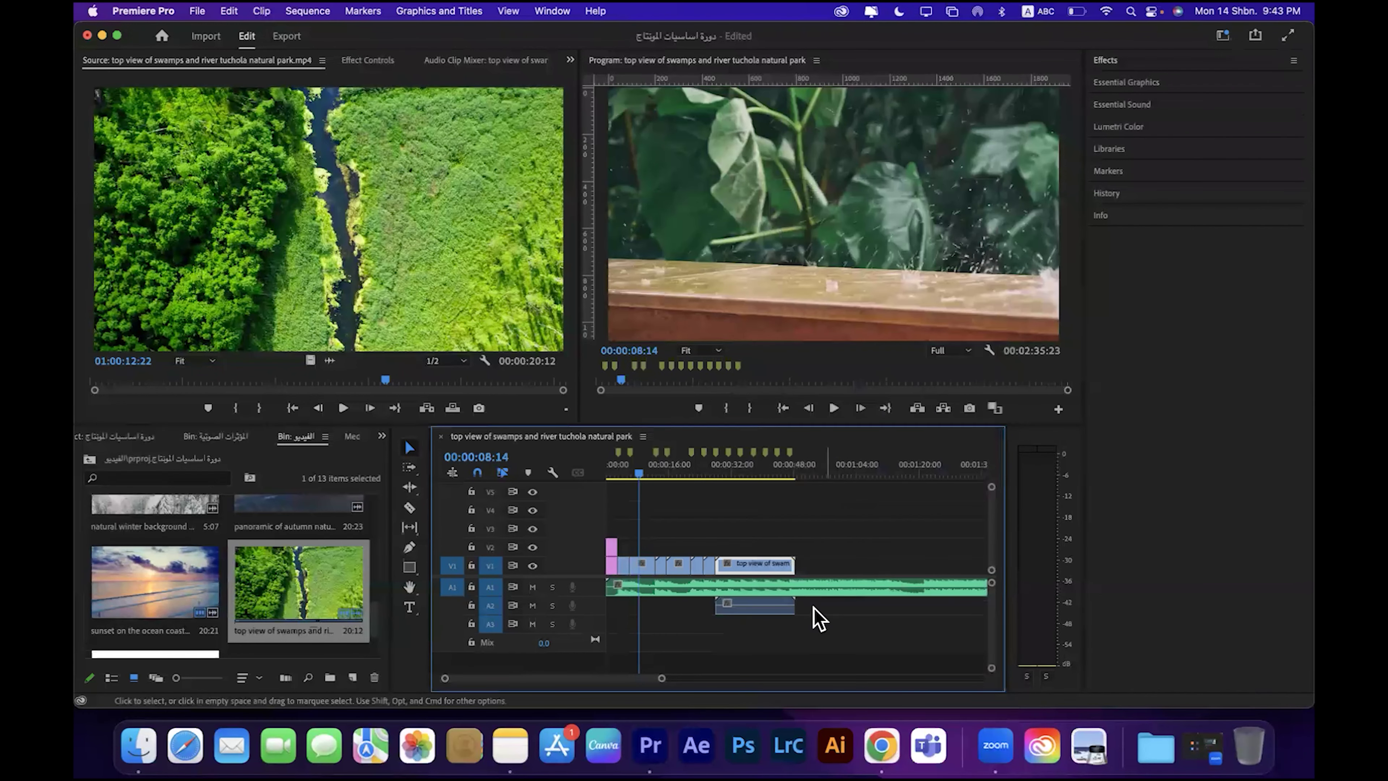
# Step: Delete the swamps clip's unlinked audio from A2 and trim the end of its video to the next marker
pyautogui.click(759, 603)
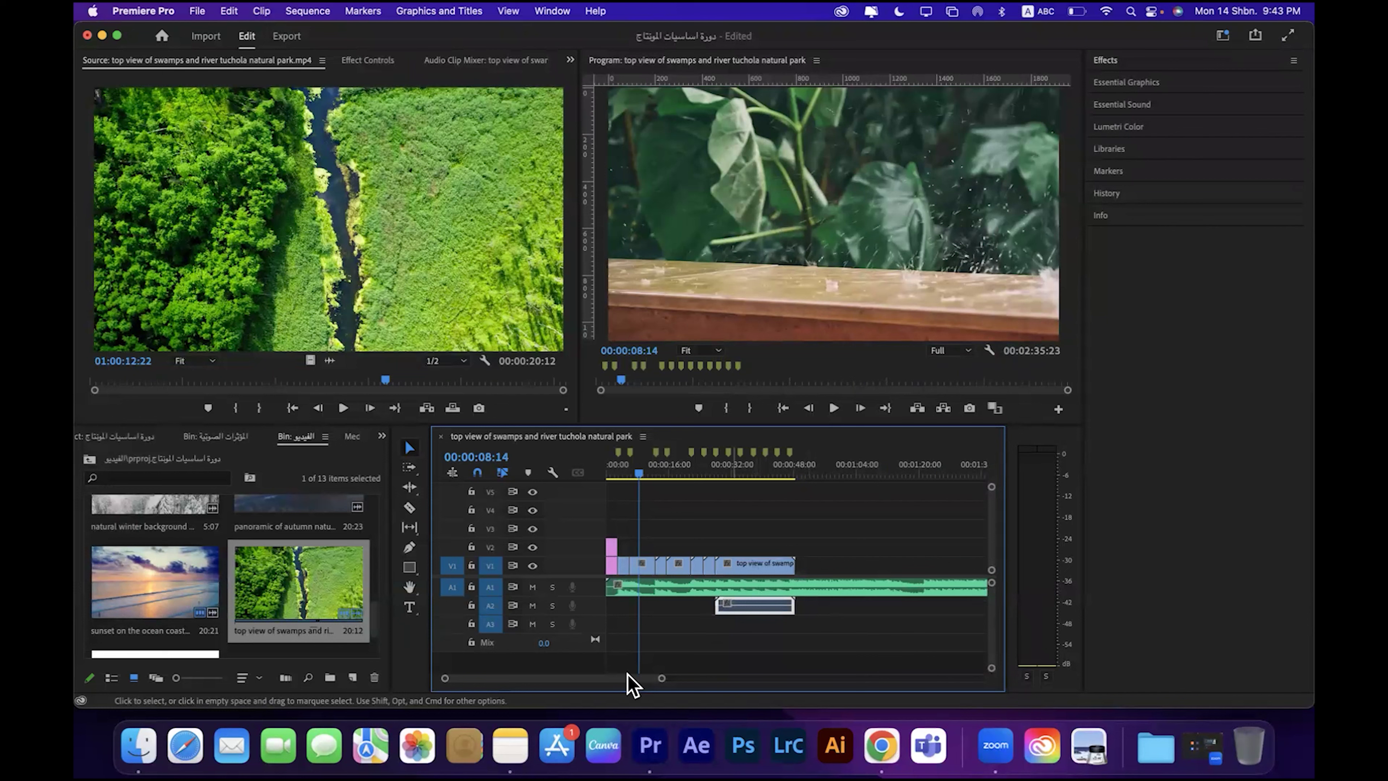
pyautogui.moveTo(660, 679); pyautogui.dragTo(635, 680)
pyautogui.moveTo(755, 604); pyautogui.dragTo(839, 605)
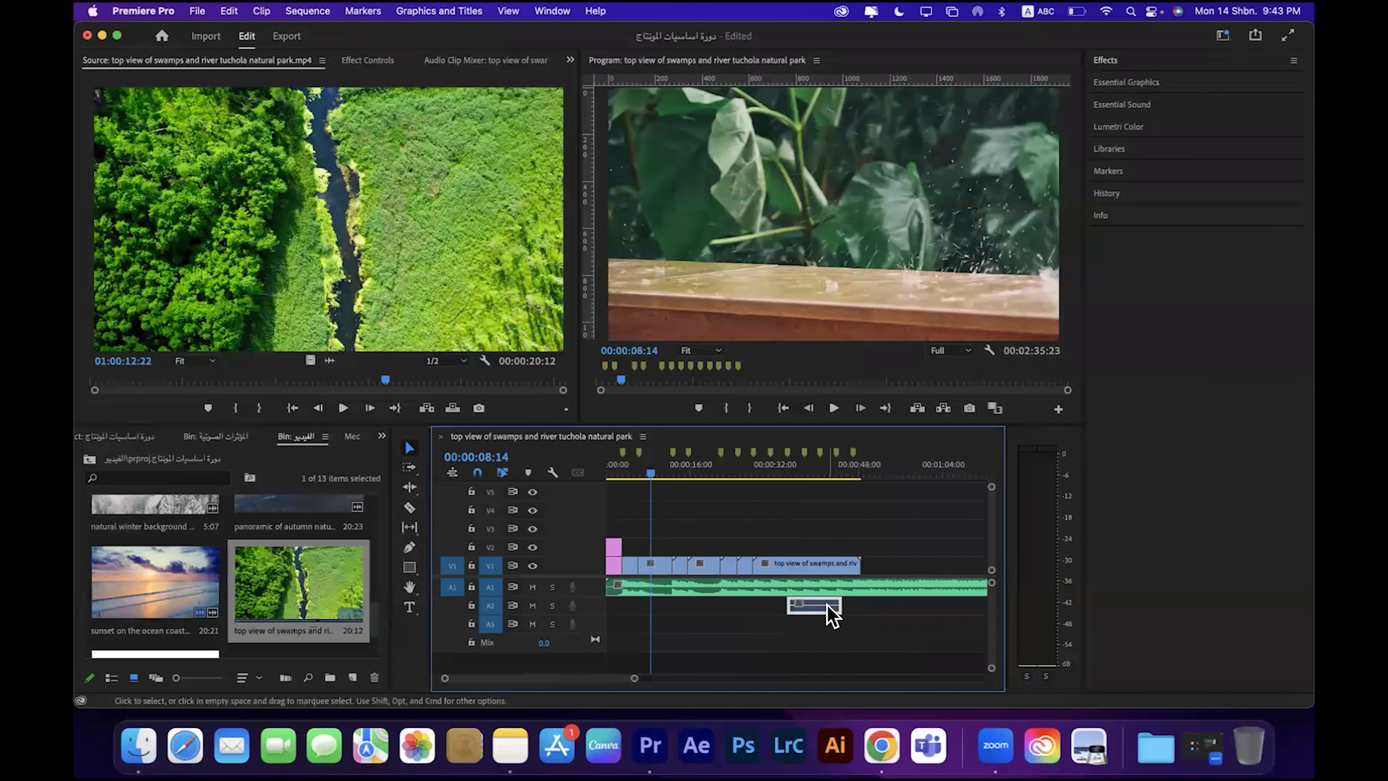
pyautogui.press('Delete')
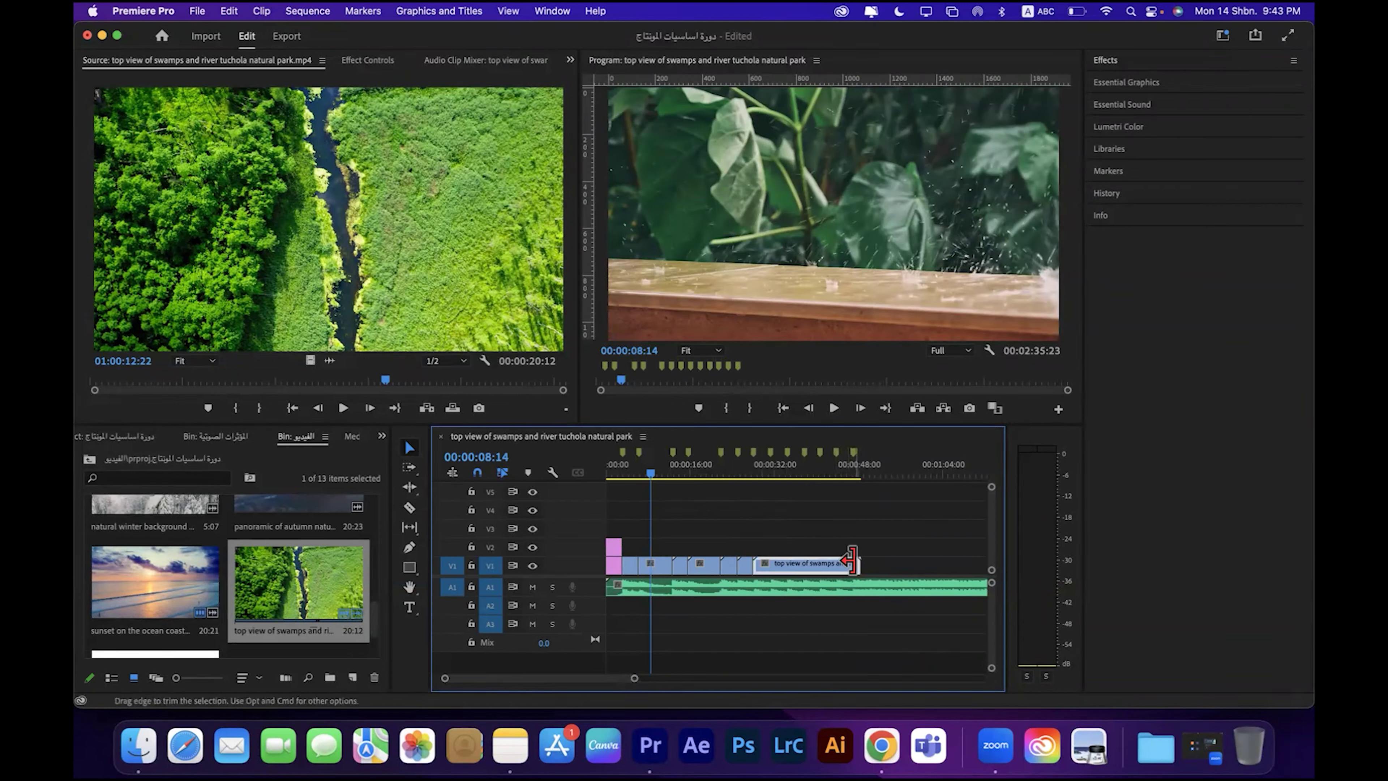
pyautogui.moveTo(799, 564); pyautogui.dragTo(766, 562)
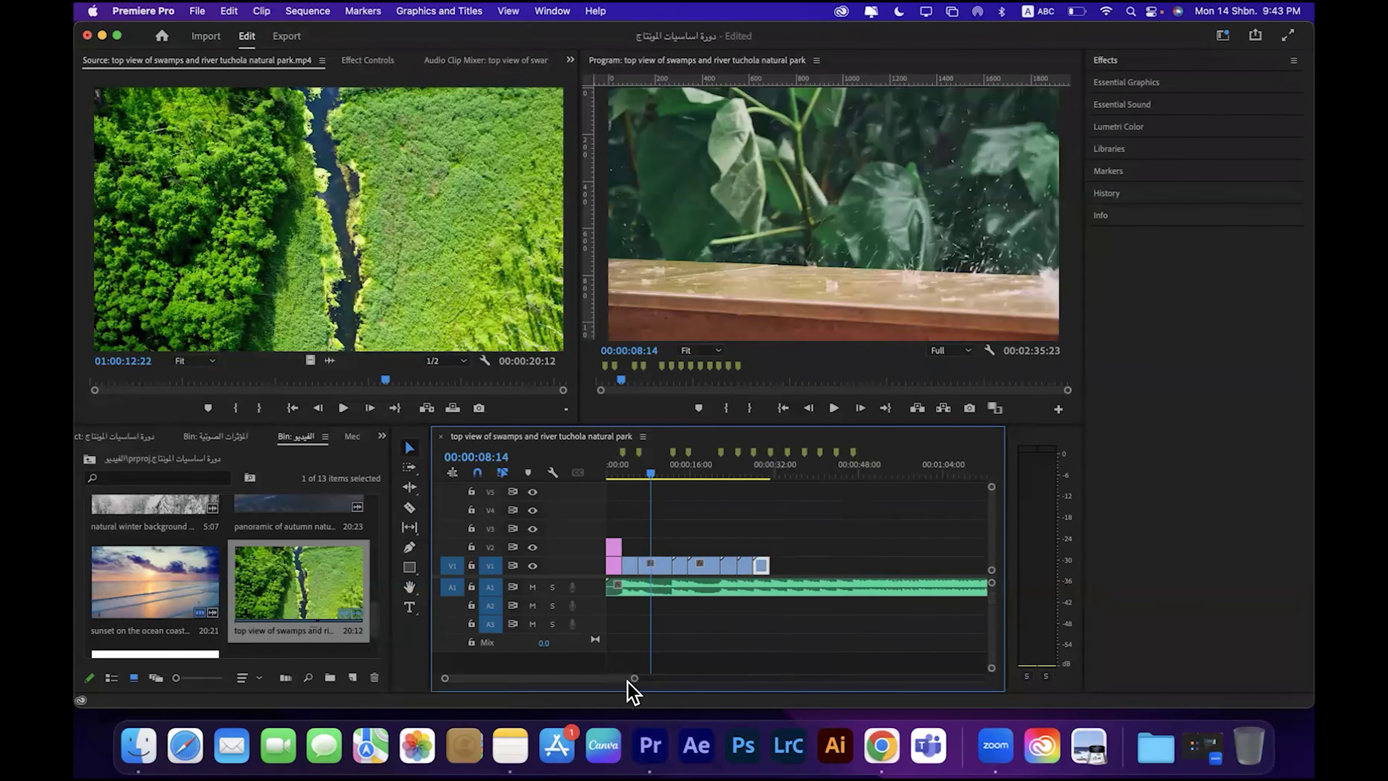
# Step: Add only the video of beautiful natural landscape lovatnet.mp4 after the swamps clip on V1
pyautogui.scroll(2, 281, 607)
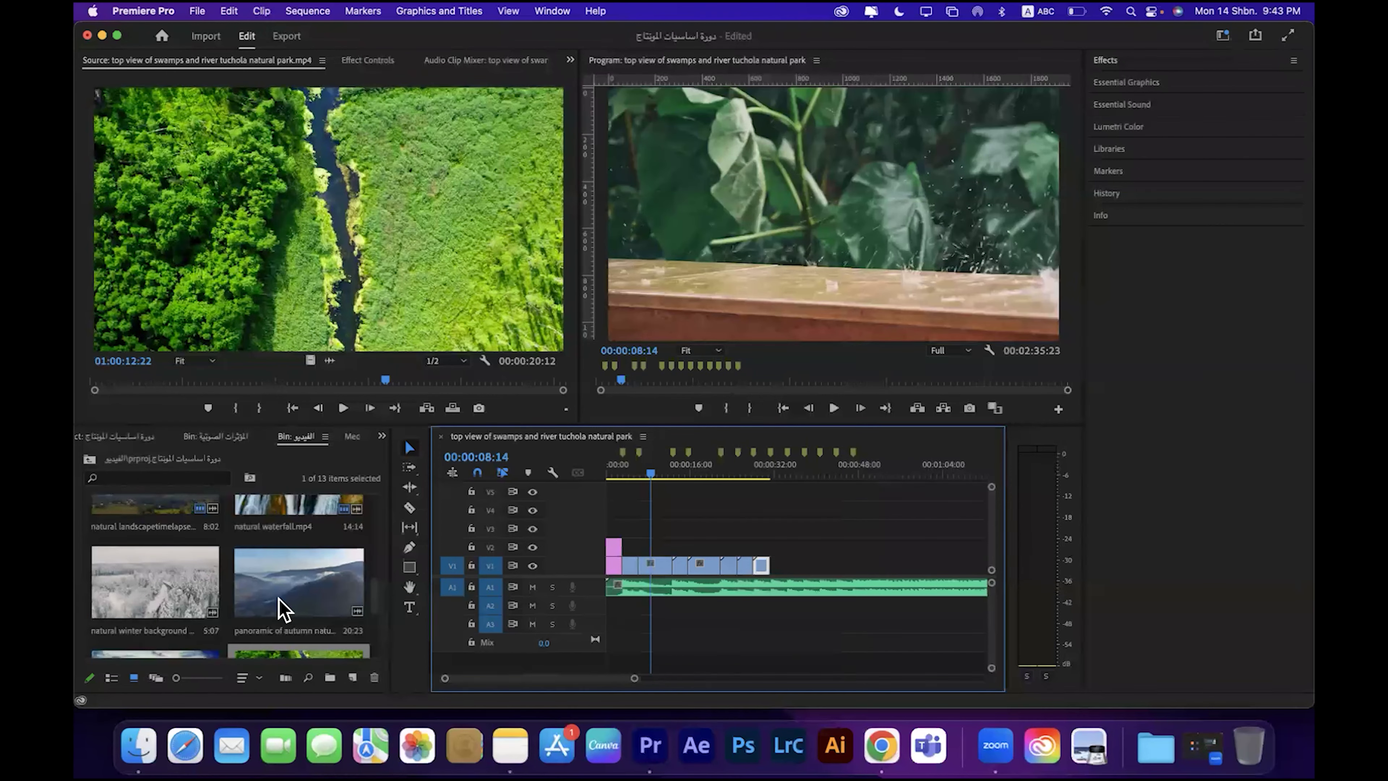
pyautogui.scroll(3, 281, 606)
pyautogui.scroll(-1, 292, 603)
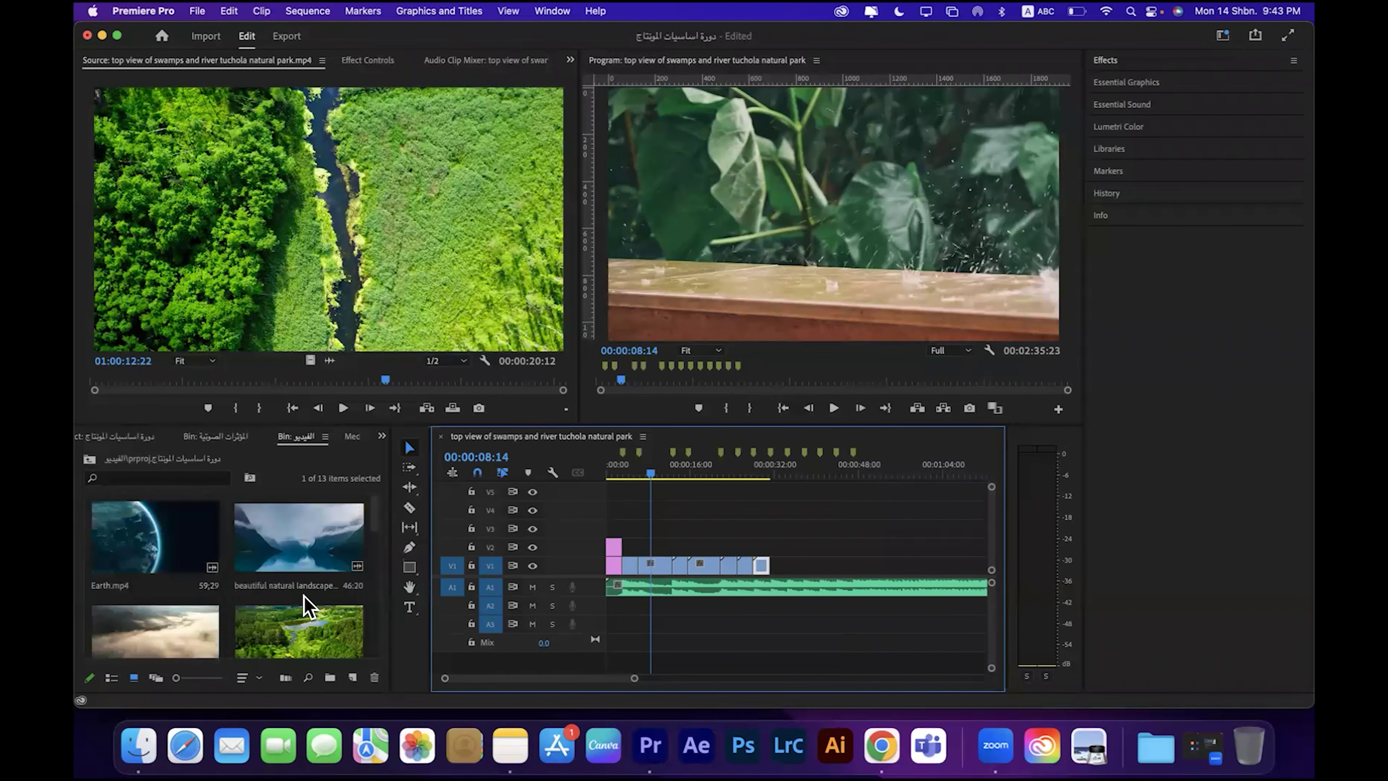
pyautogui.doubleClick(280, 534)
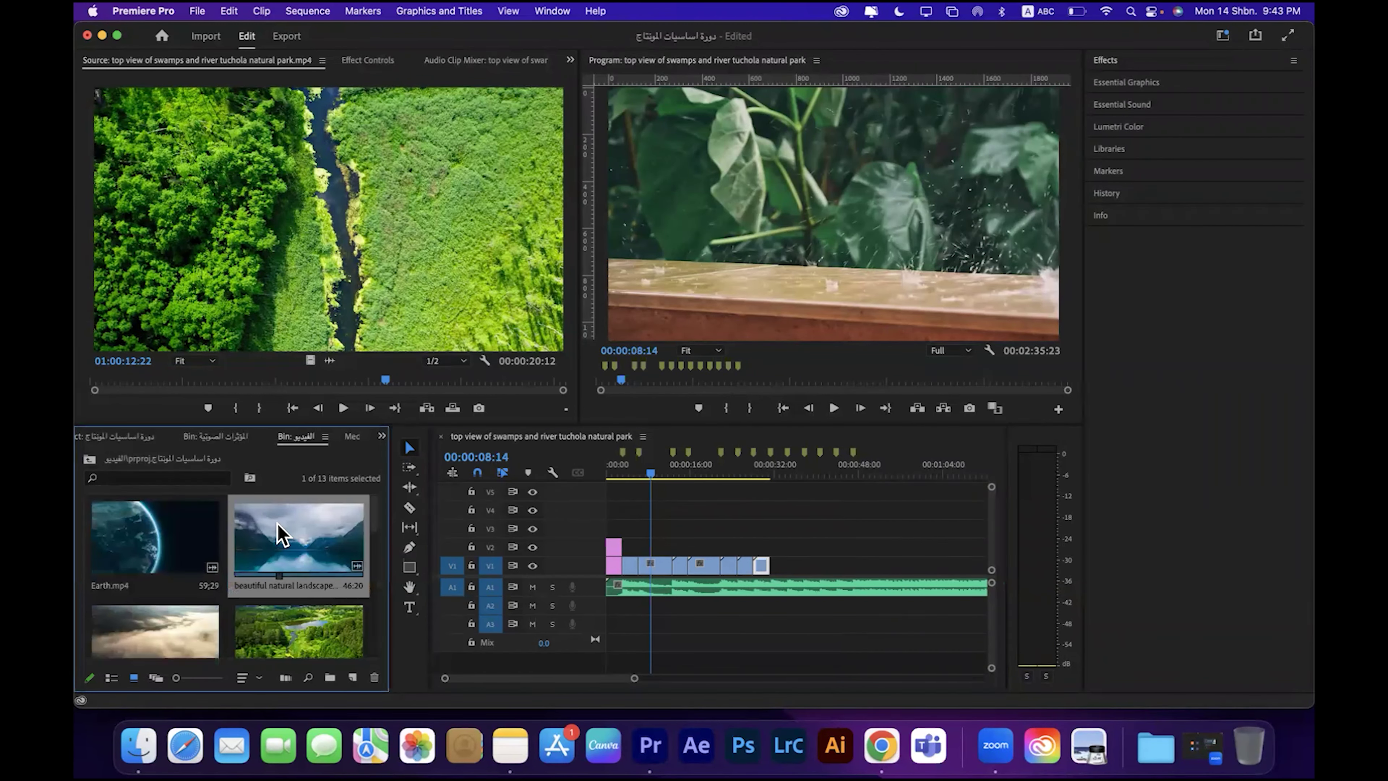
pyautogui.click(279, 533)
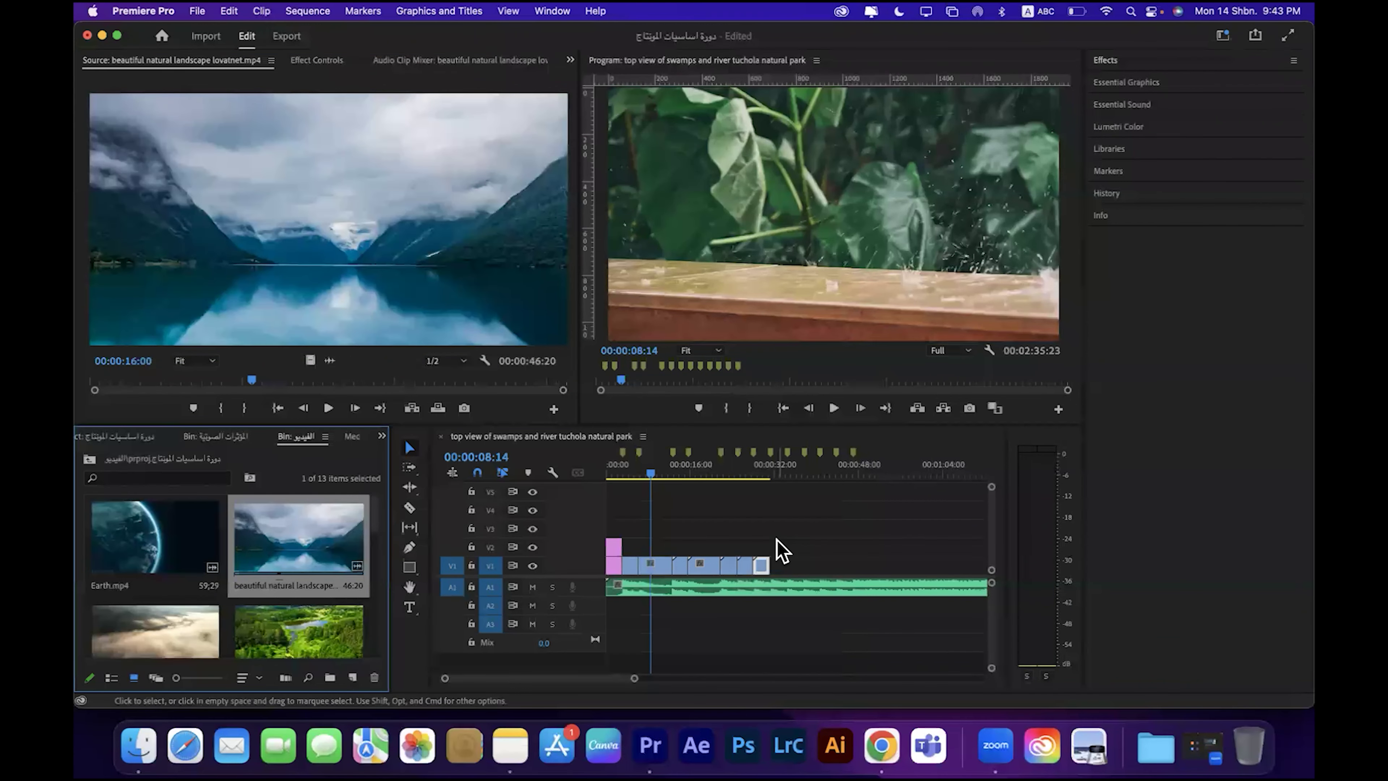
pyautogui.moveTo(309, 361); pyautogui.dragTo(796, 563)
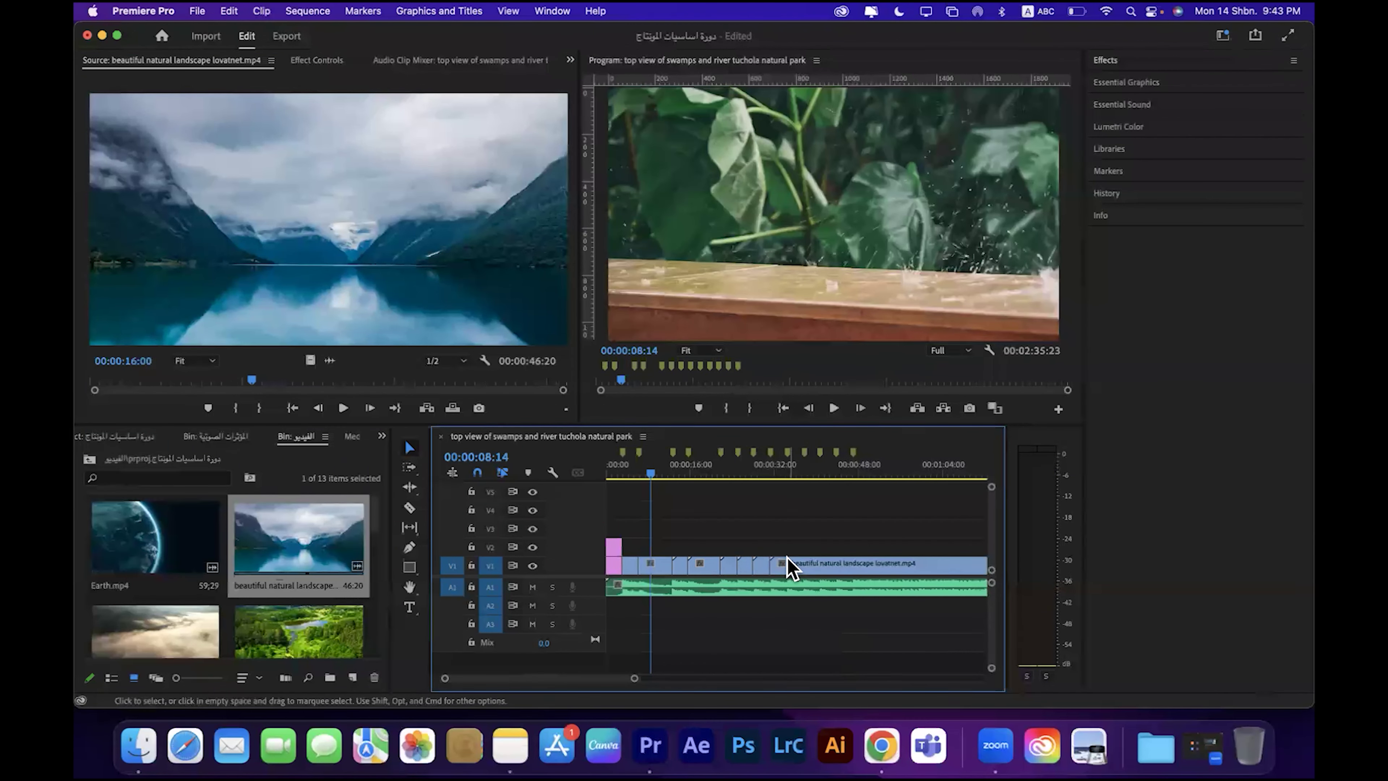
# Step: Split the lovatnet landscape clip at the next marker with the Razor tool and delete the part after the cut
pyautogui.click(413, 511)
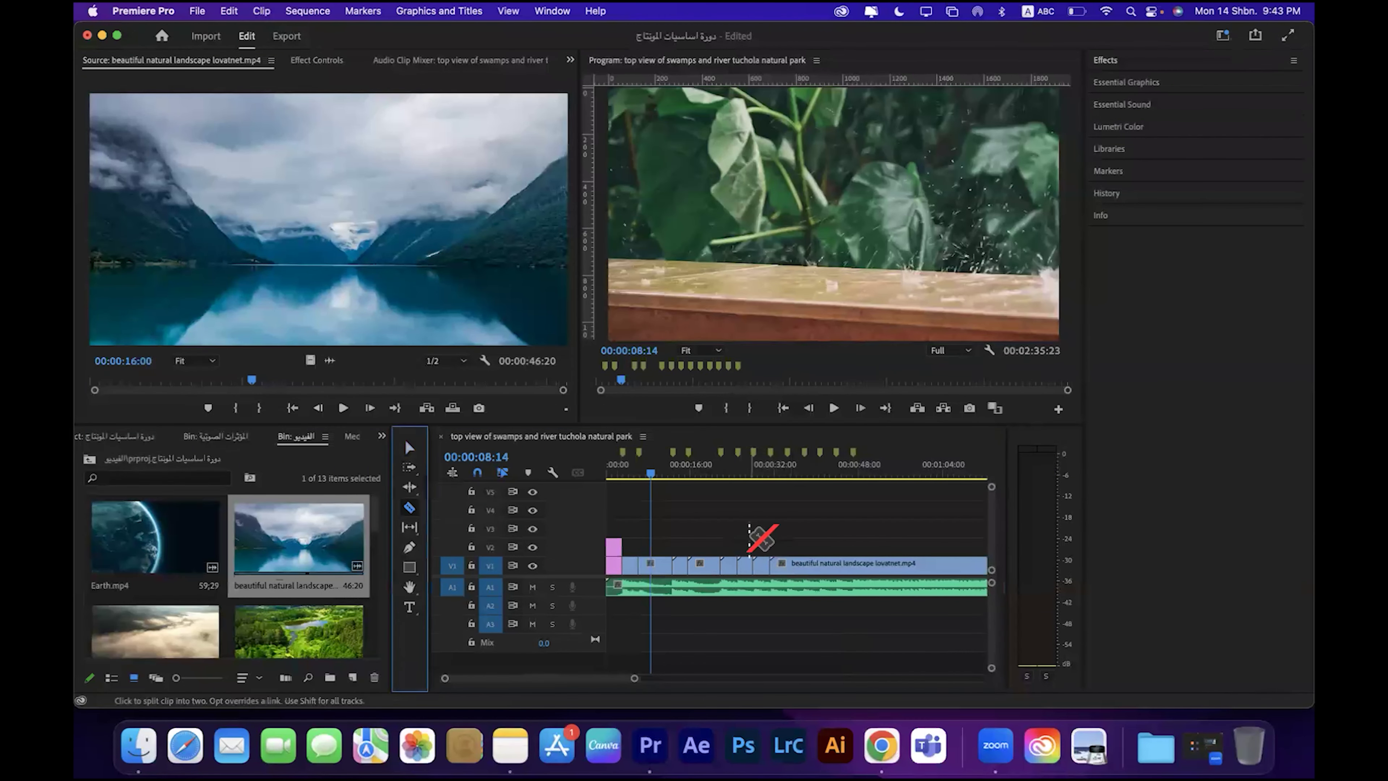
pyautogui.click(786, 566)
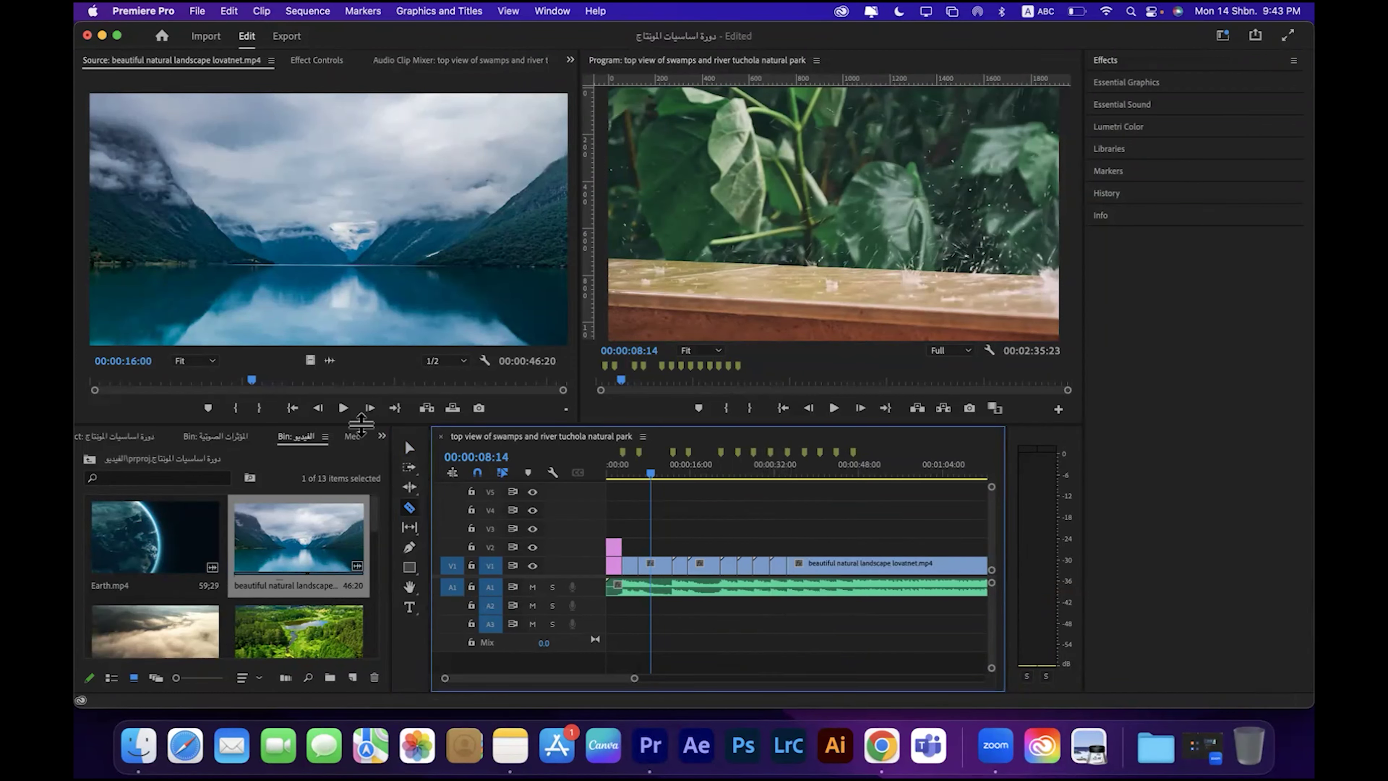
pyautogui.click(409, 447)
pyautogui.click(882, 567)
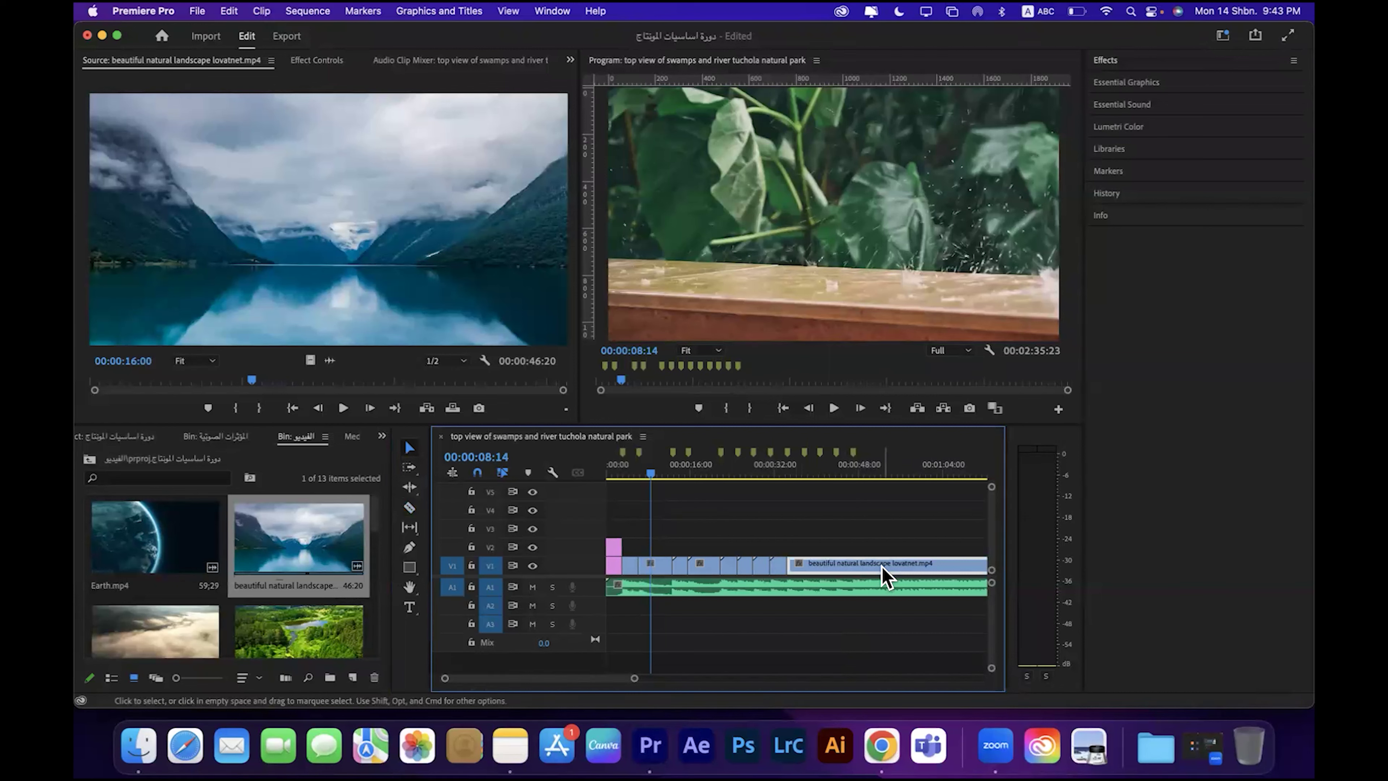
pyautogui.press('Delete')
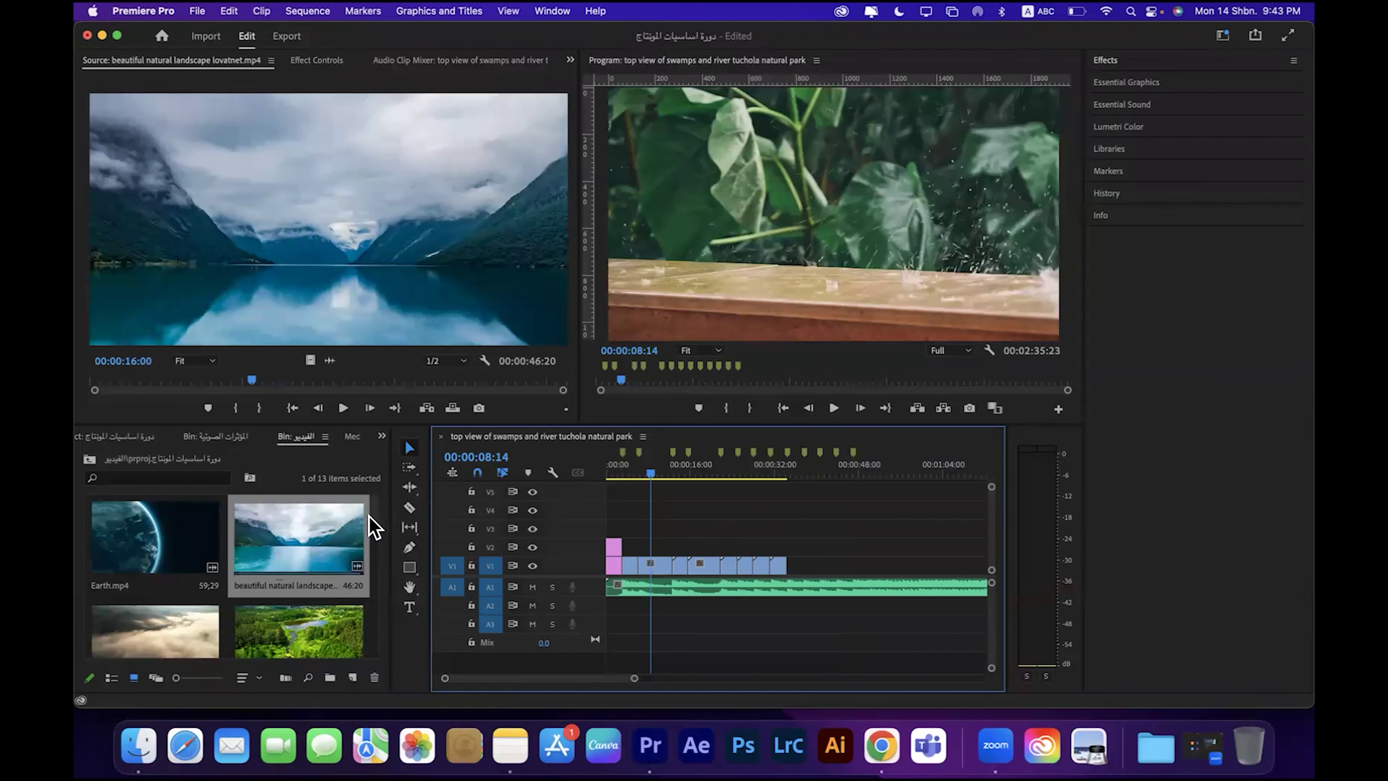
# Step: Add only the video of panoramic of autumn natural mountain landscape.mp4 after the lovatnet landscape clip on V1
pyautogui.moveTo(371, 512); pyautogui.dragTo(370, 519)
pyautogui.moveTo(369, 527); pyautogui.dragTo(366, 599)
pyautogui.doubleClick(297, 590)
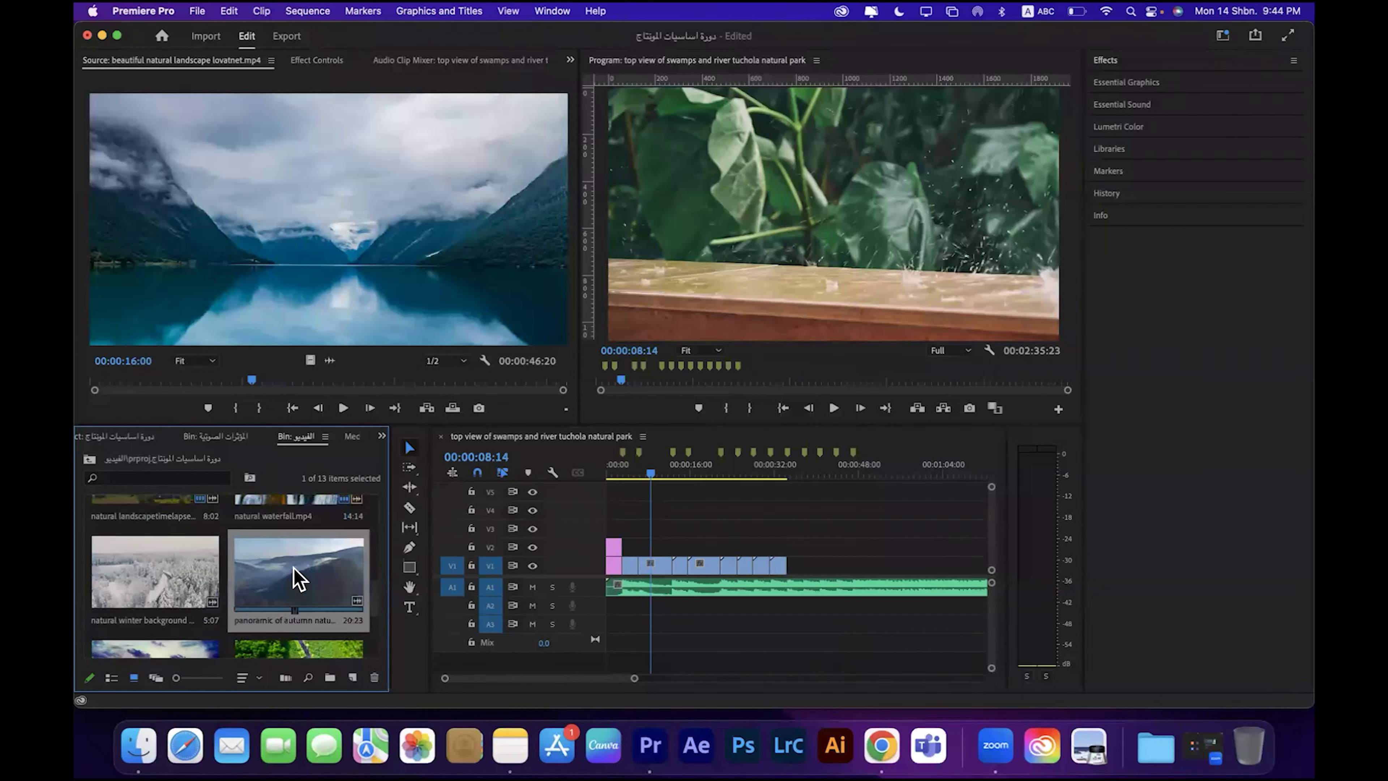
pyautogui.moveTo(308, 361); pyautogui.dragTo(796, 566)
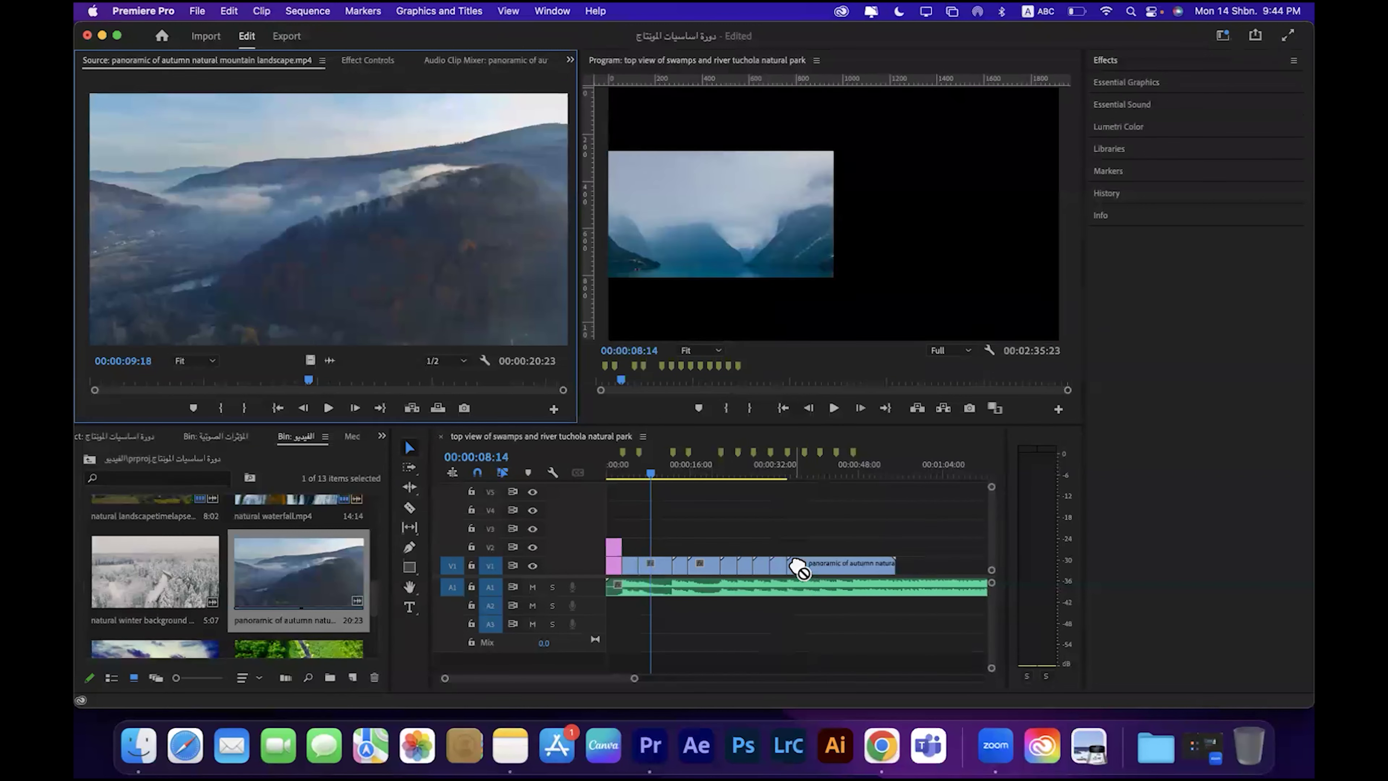
# Step: Split the autumn mountain clip at the next marker with the Razor tool and delete the part after the cut
pyautogui.click(409, 507)
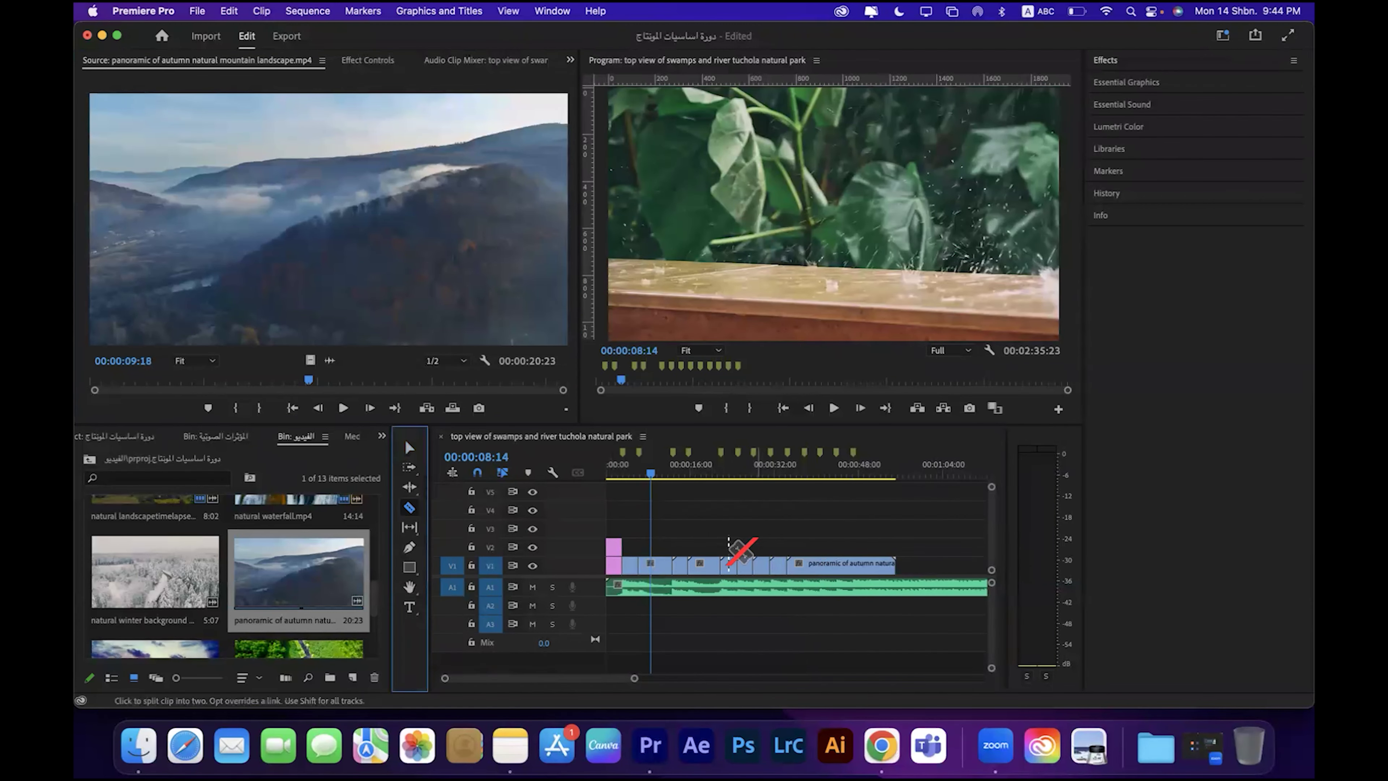
pyautogui.click(804, 563)
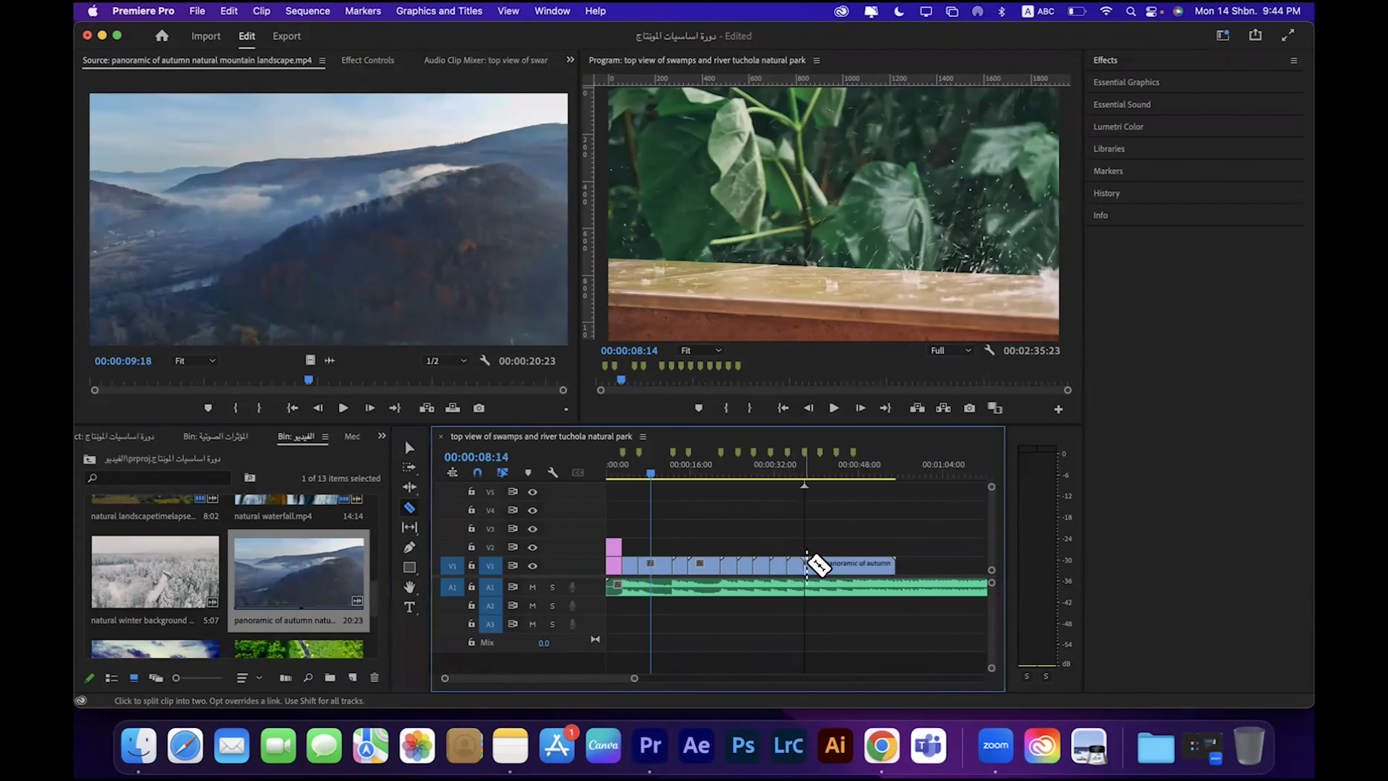
pyautogui.click(409, 447)
pyautogui.click(844, 569)
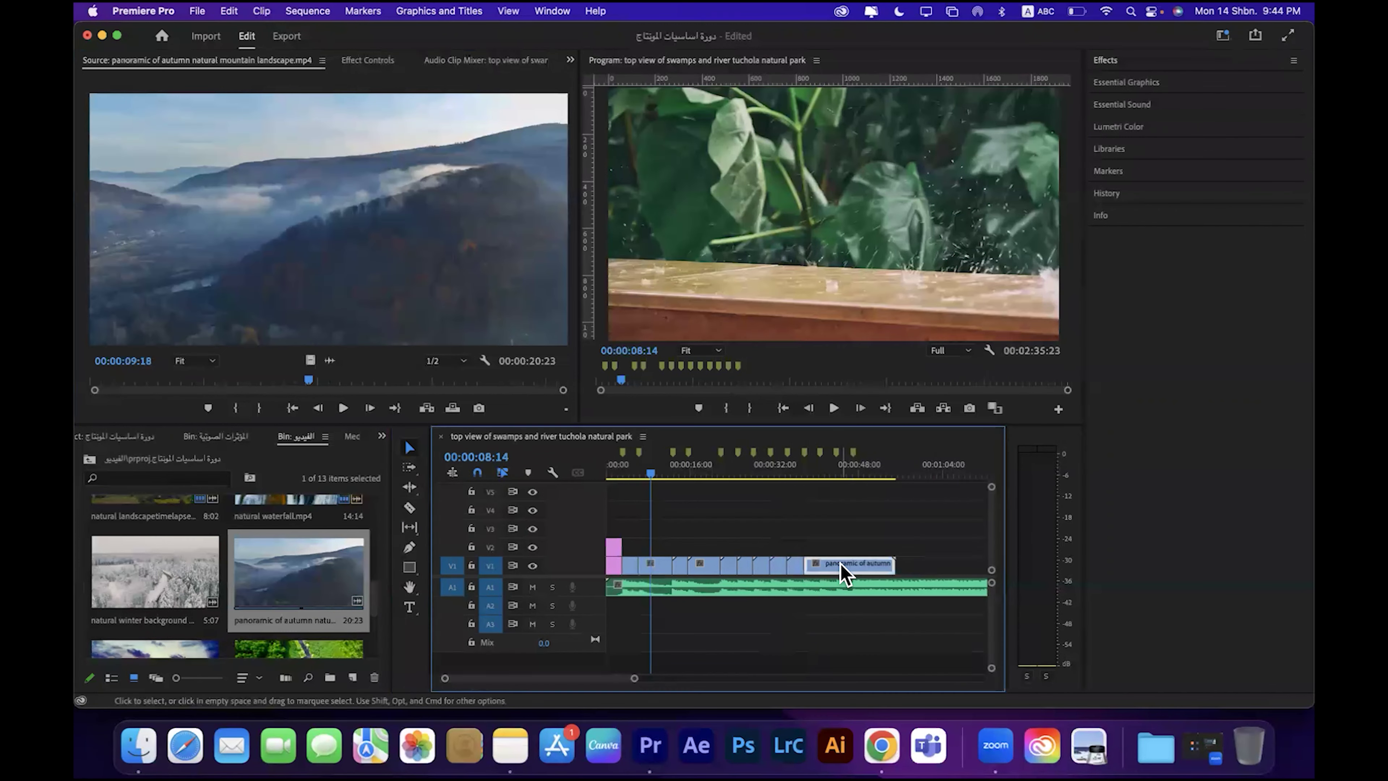
pyautogui.press('Delete')
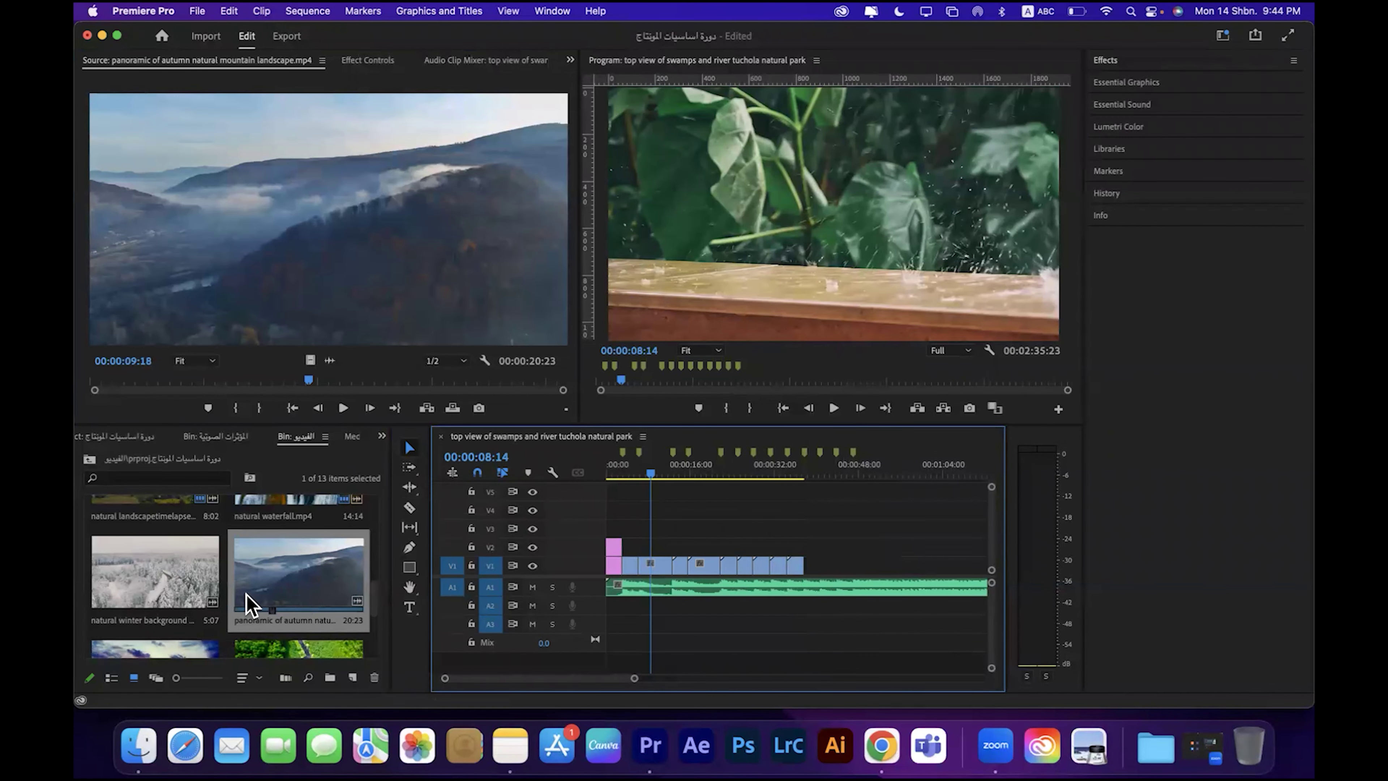
# Step: Add only the video of natural winter background with mixed forest.mp4 after the autumn mountain clip on V1, ending at the next marker
pyautogui.doubleClick(170, 580)
pyautogui.moveTo(307, 359); pyautogui.dragTo(819, 563)
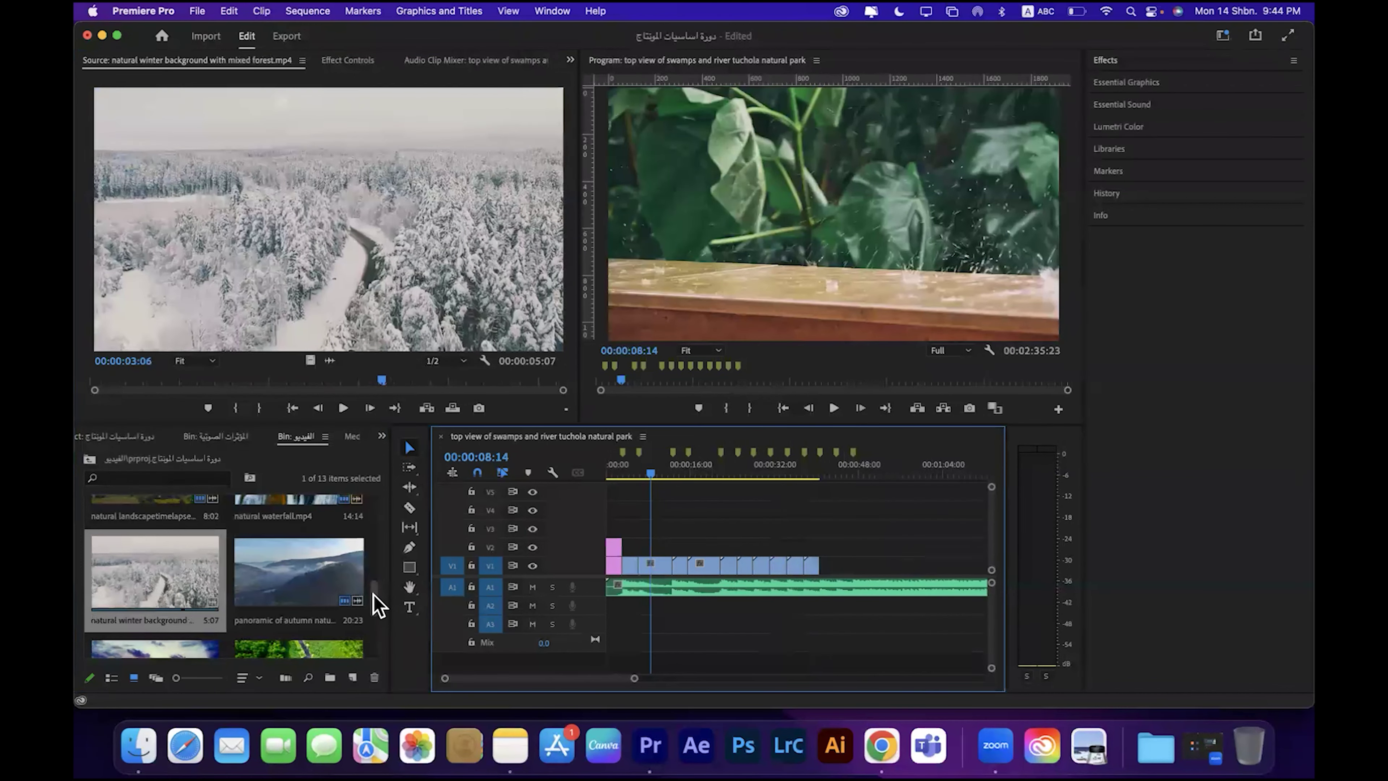
# Step: Add only the video of natural landscape sunset.mp4 after the winter forest clip on V1, ending at the next marker
pyautogui.scroll(-5, 376, 589)
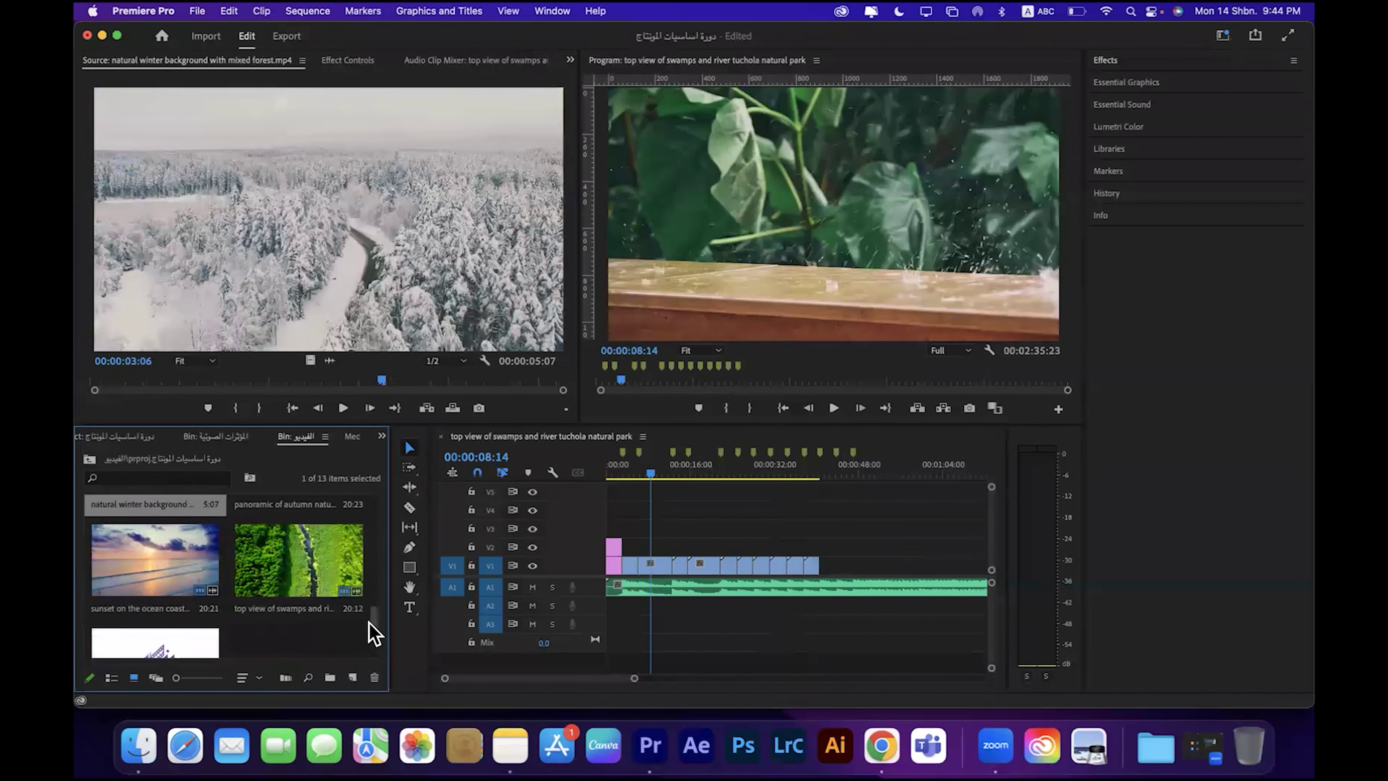
pyautogui.scroll(7, 370, 582)
pyautogui.moveTo(369, 581); pyautogui.dragTo(372, 553)
pyautogui.click(319, 542)
pyautogui.doubleClick(323, 551)
pyautogui.moveTo(313, 361); pyautogui.dragTo(834, 563)
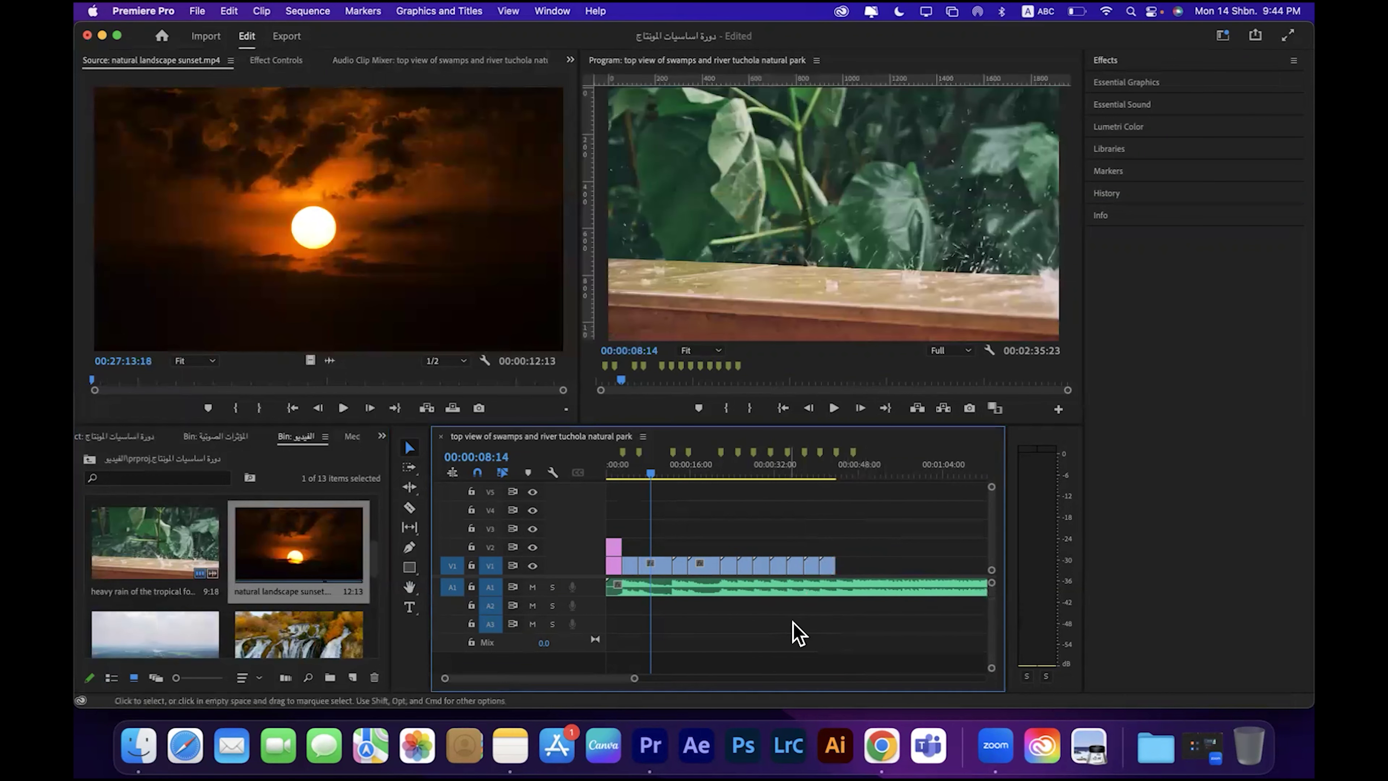
# Step: Add only the video of Earth.mp4 after the natural landscape sunset clip on V1
pyautogui.click(848, 474)
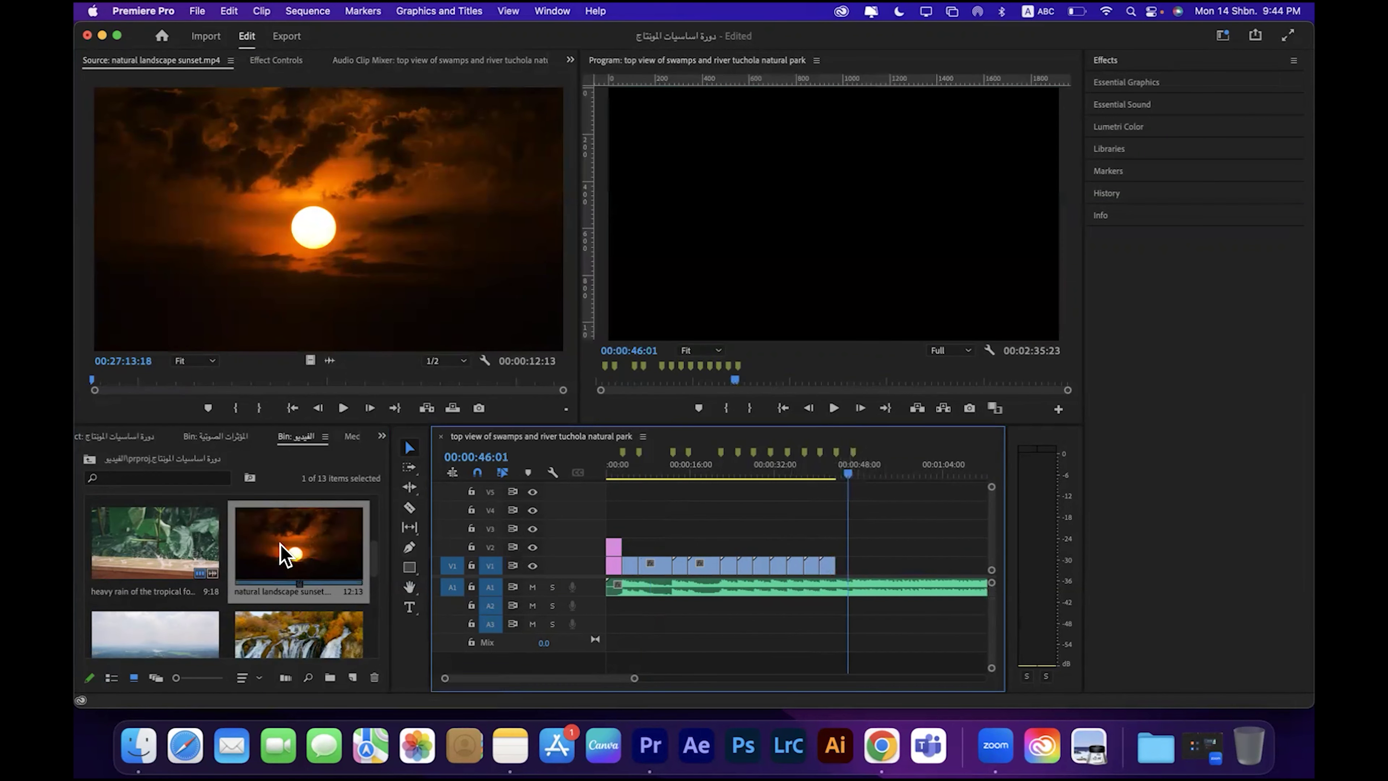
pyautogui.click(161, 551)
pyautogui.moveTo(378, 564); pyautogui.dragTo(377, 514)
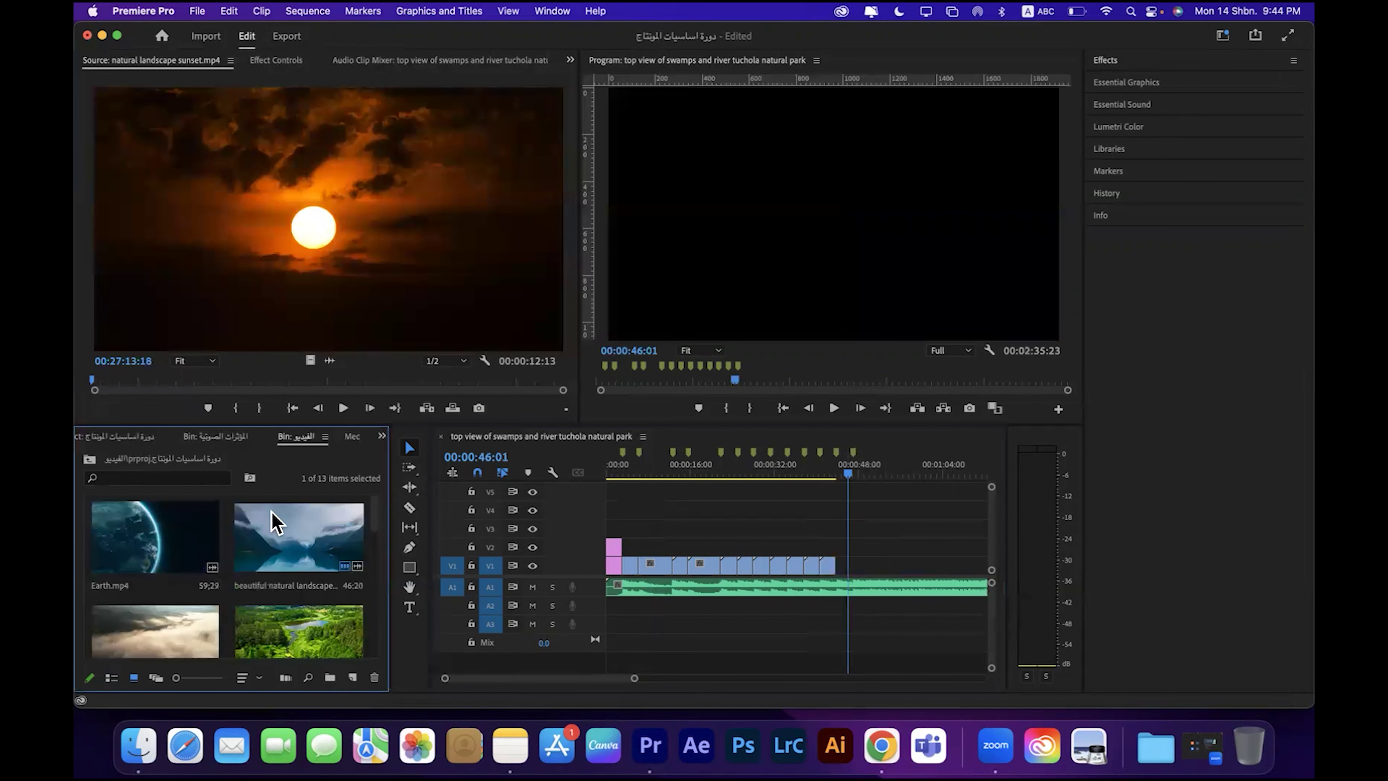
pyautogui.doubleClick(116, 541)
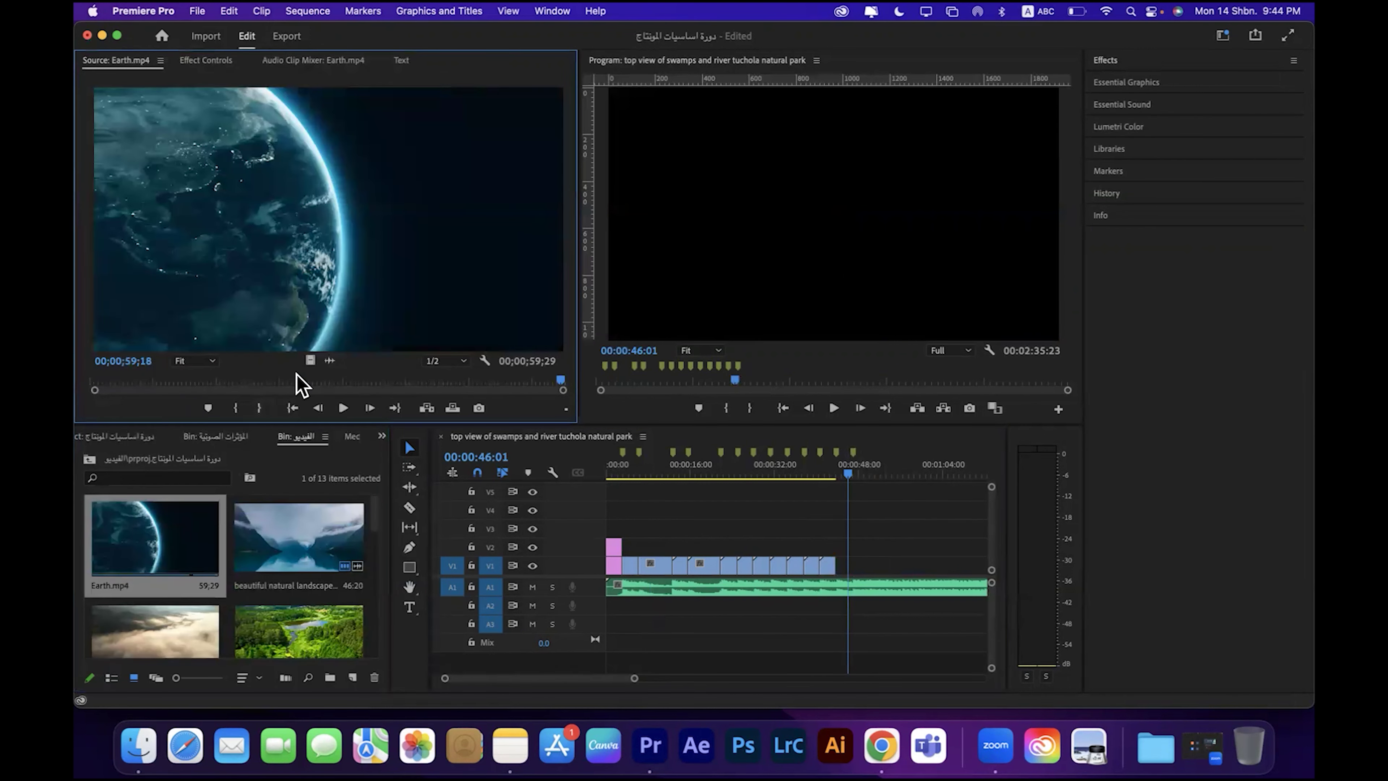
pyautogui.moveTo(310, 366); pyautogui.dragTo(841, 566)
# Step: Play the sequence up to the last marker at 00:00:46:28 and shift the Earth clip to start there
pyautogui.moveTo(634, 678); pyautogui.dragTo(604, 685)
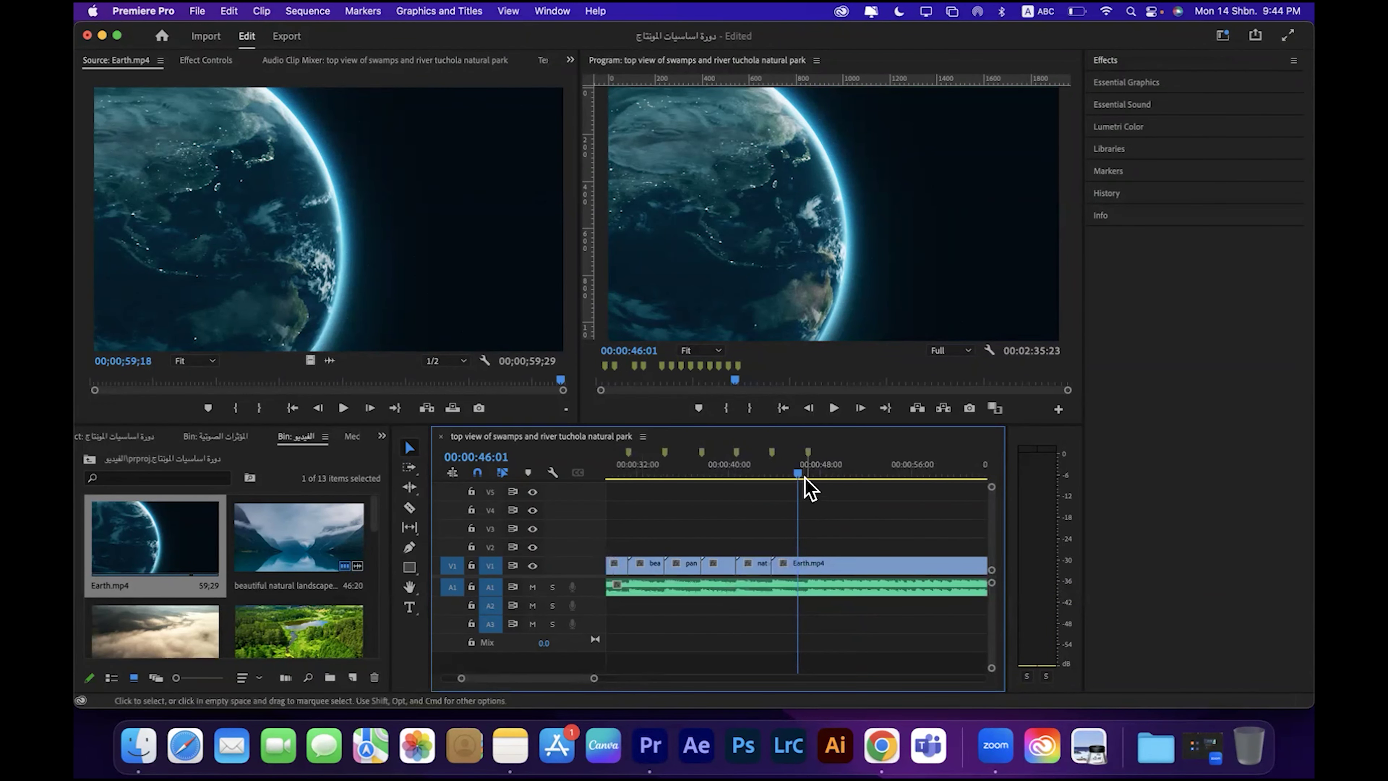
pyautogui.press('space')
pyautogui.press('space')
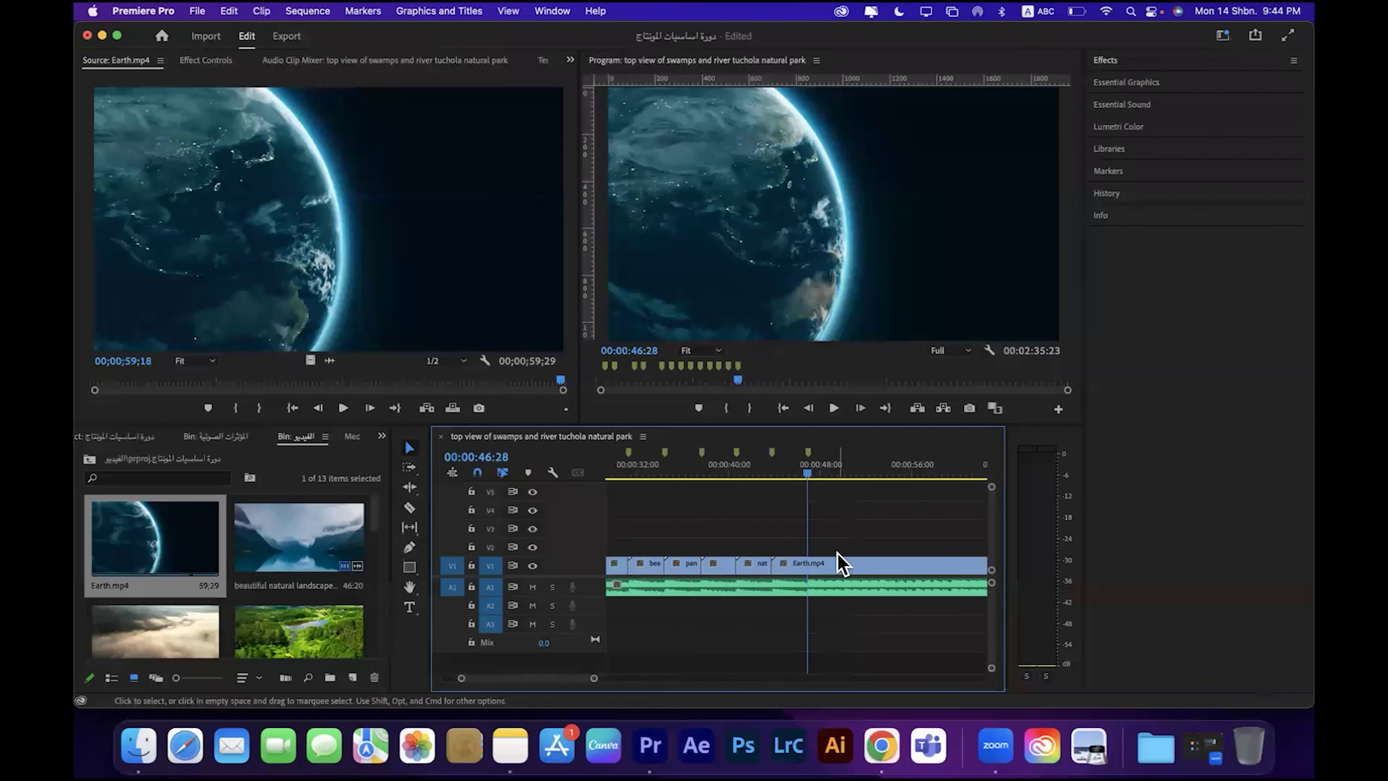
pyautogui.moveTo(593, 683); pyautogui.dragTo(643, 680)
pyautogui.moveTo(818, 571); pyautogui.dragTo(834, 569)
pyautogui.moveTo(643, 686)
pyautogui.mouseDown()
pyautogui.moveTo(620, 686)
pyautogui.moveTo(661, 683)
pyautogui.mouseUp()
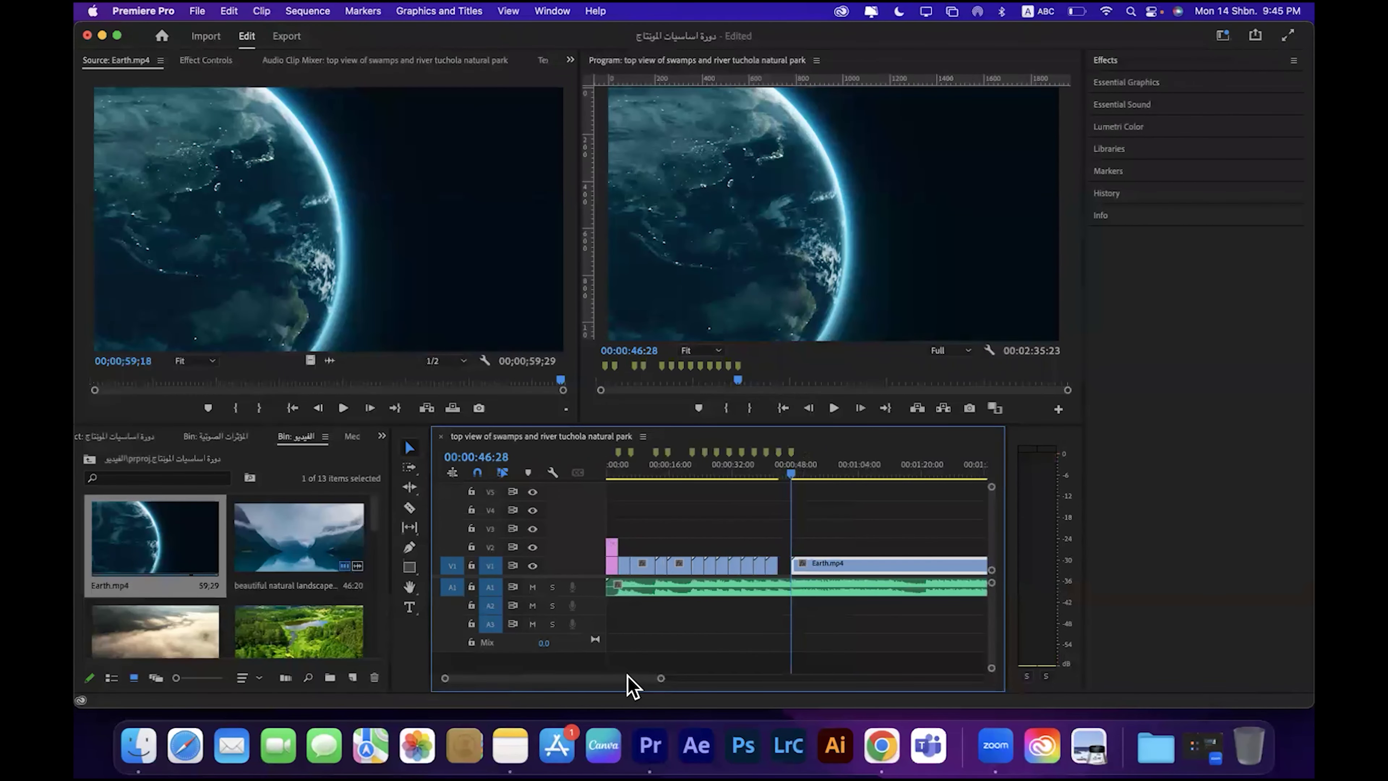
# Step: Play the sequence from 00:00:00:00 through the start of the Earth clip and inspect the clips against the markers
pyautogui.moveTo(635, 469); pyautogui.dragTo(598, 473)
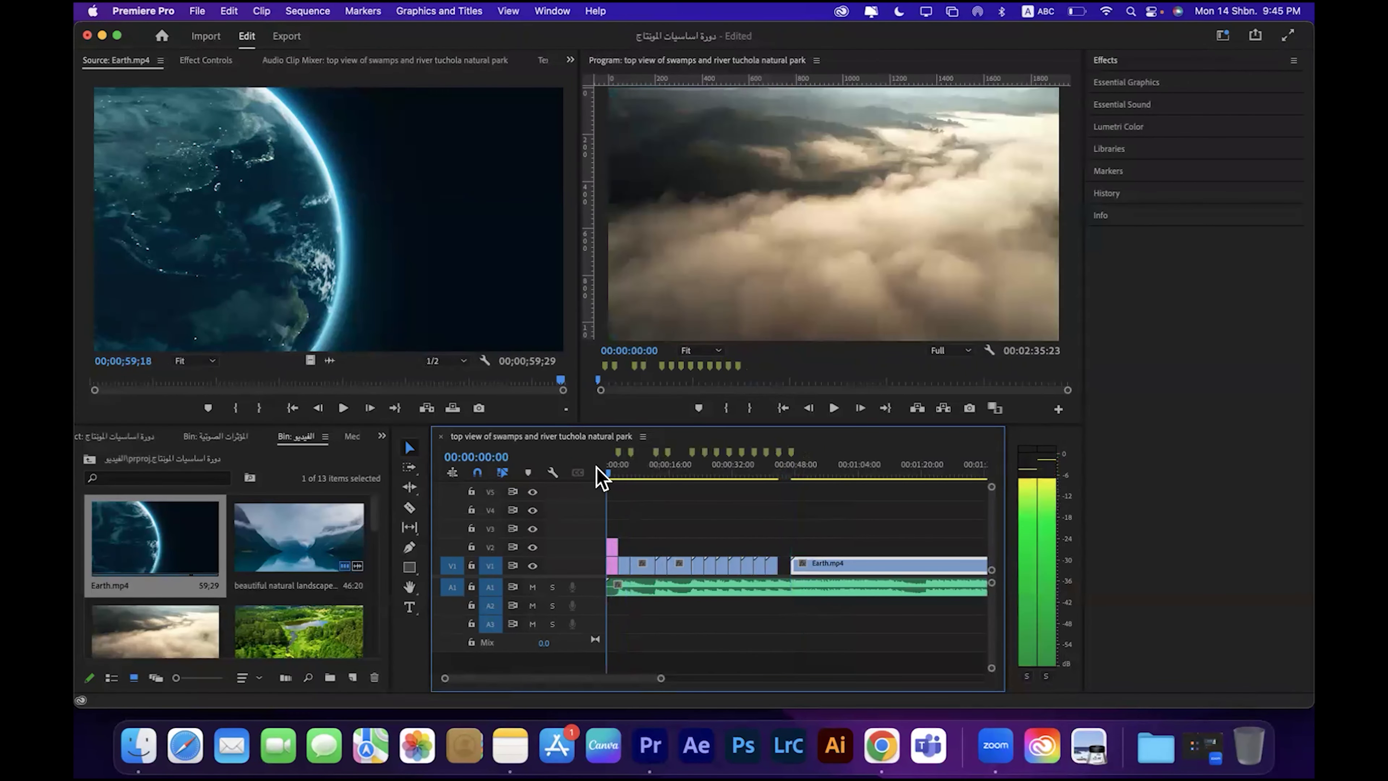
pyautogui.click(833, 408)
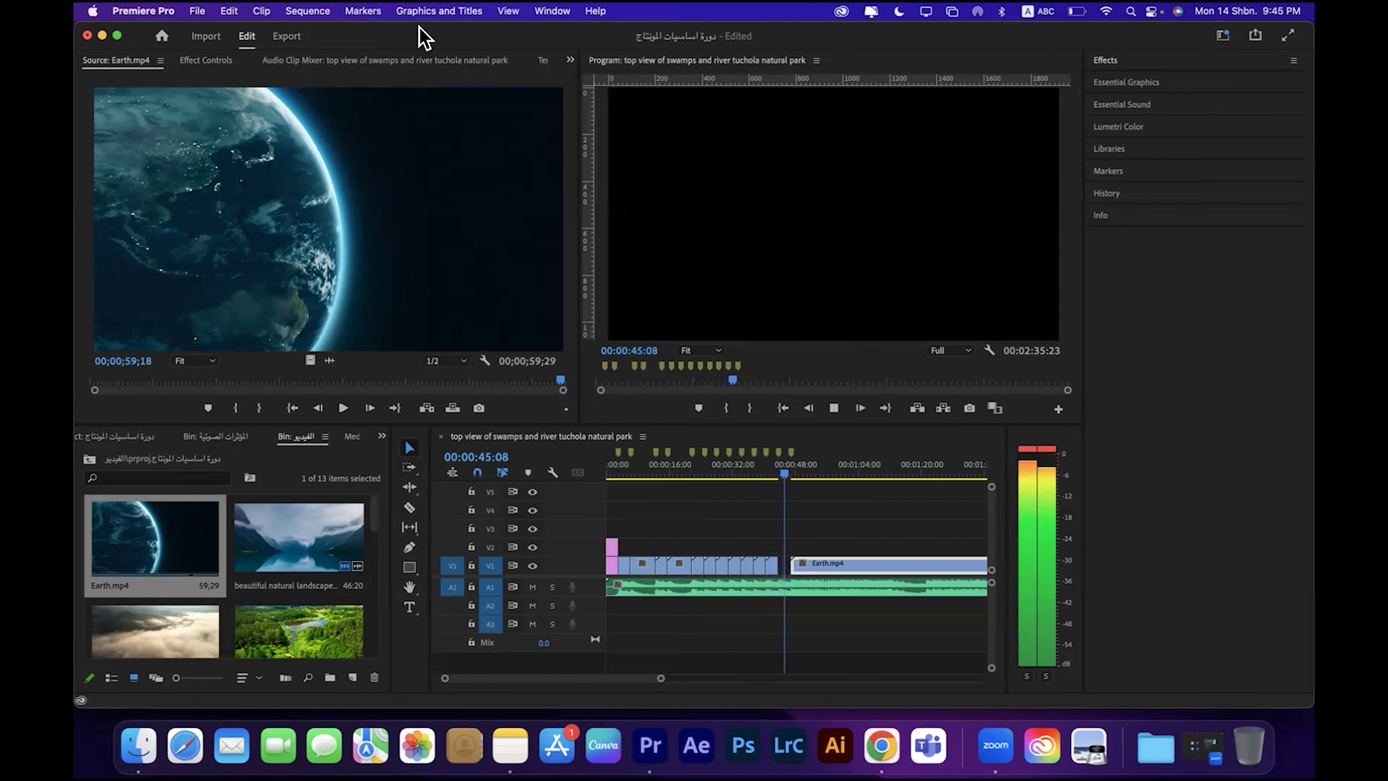
pyautogui.click(830, 416)
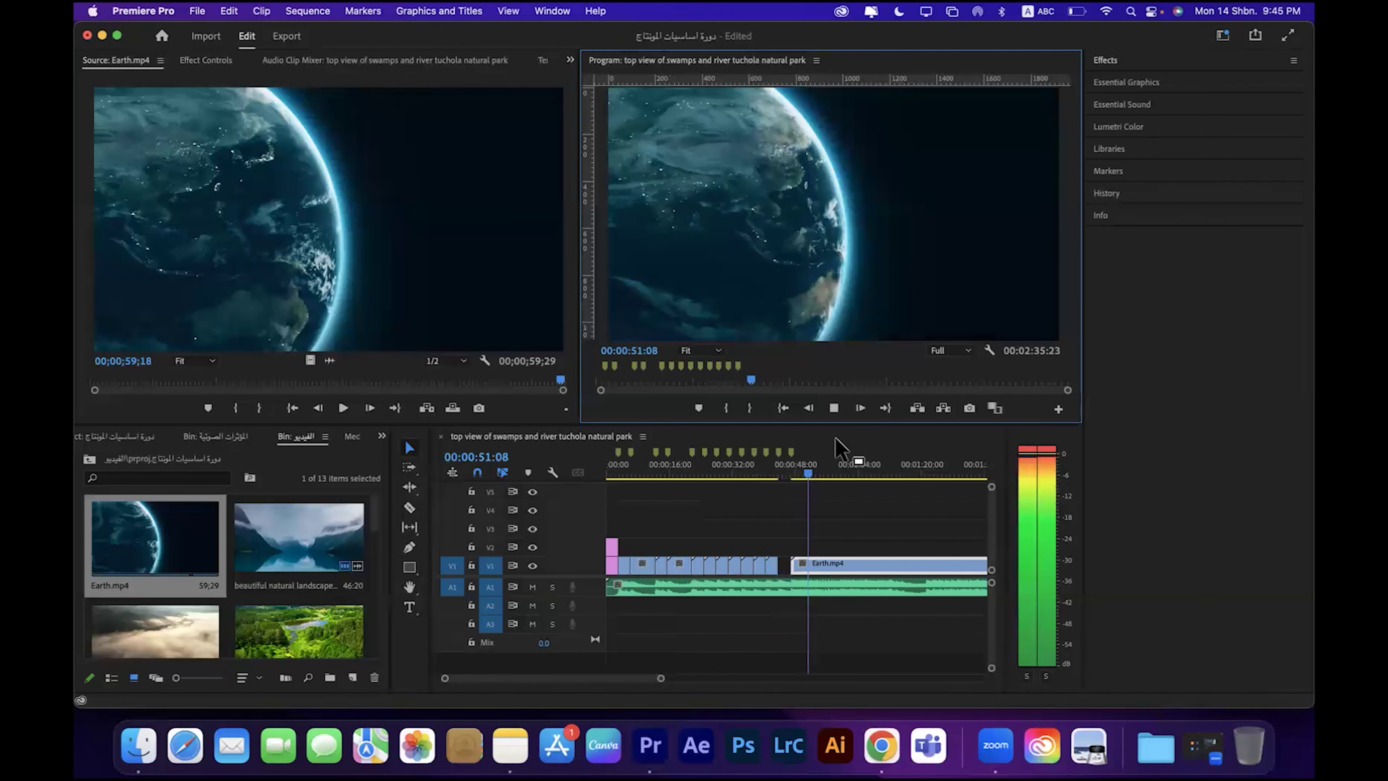
pyautogui.click(832, 410)
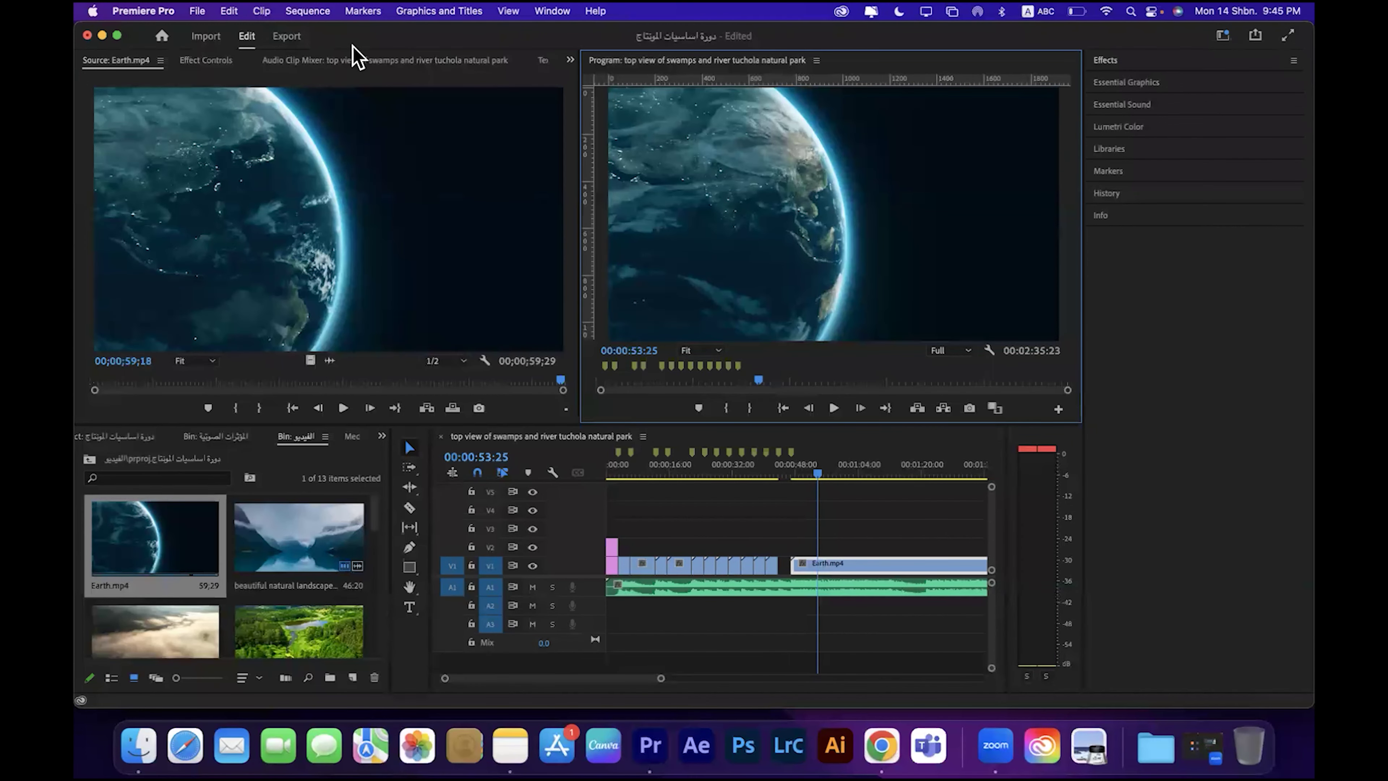
pyautogui.moveTo(662, 679); pyautogui.dragTo(538, 679)
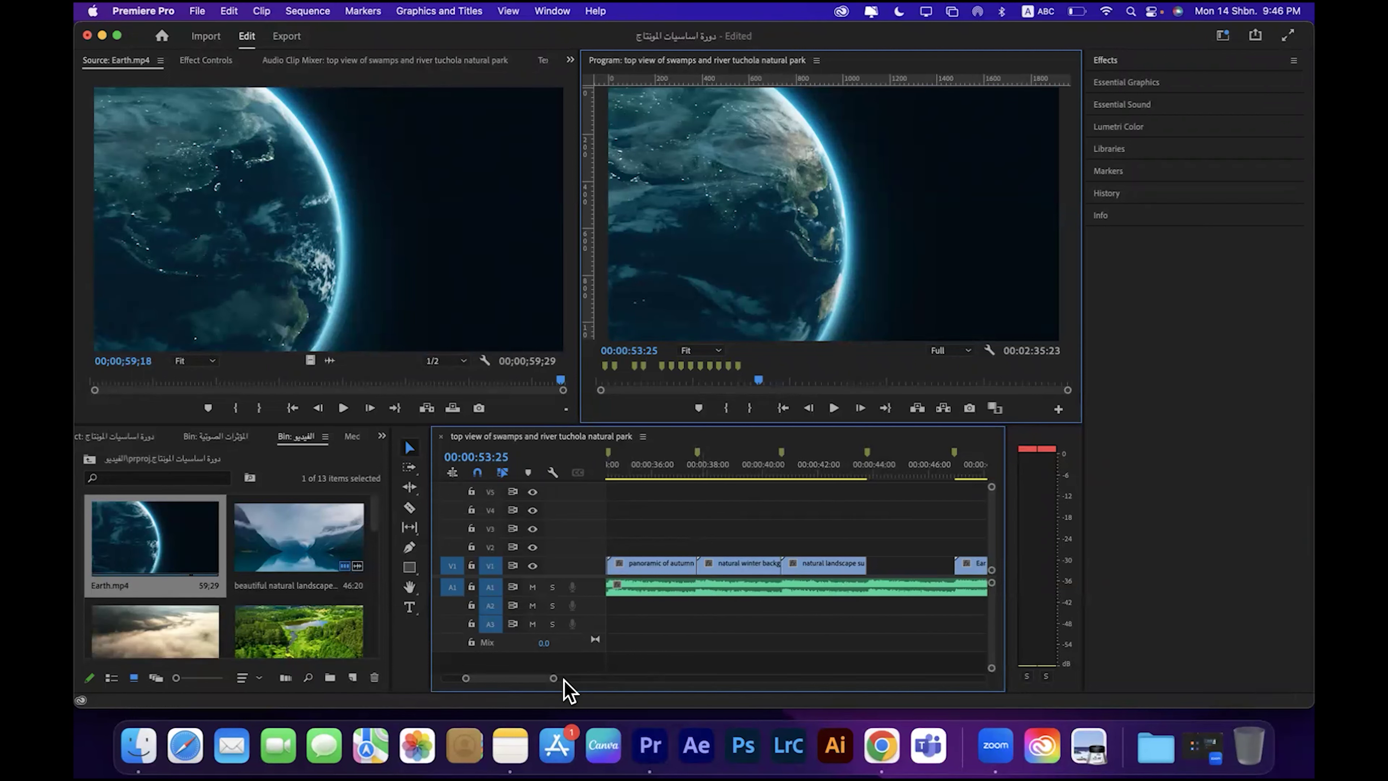
pyautogui.moveTo(548, 679)
pyautogui.mouseDown()
pyautogui.moveTo(529, 679)
pyautogui.moveTo(531, 696)
pyautogui.mouseUp()
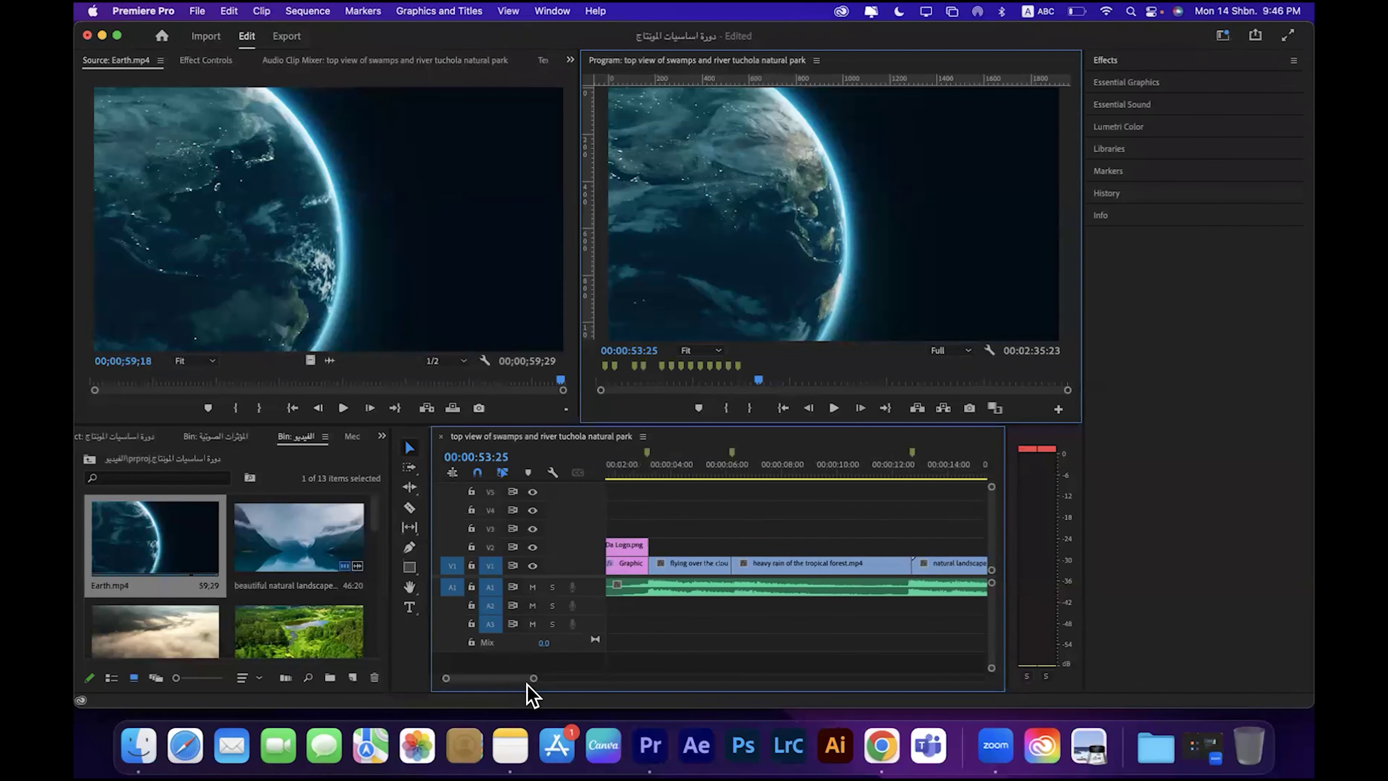
pyautogui.moveTo(535, 679); pyautogui.dragTo(620, 679)
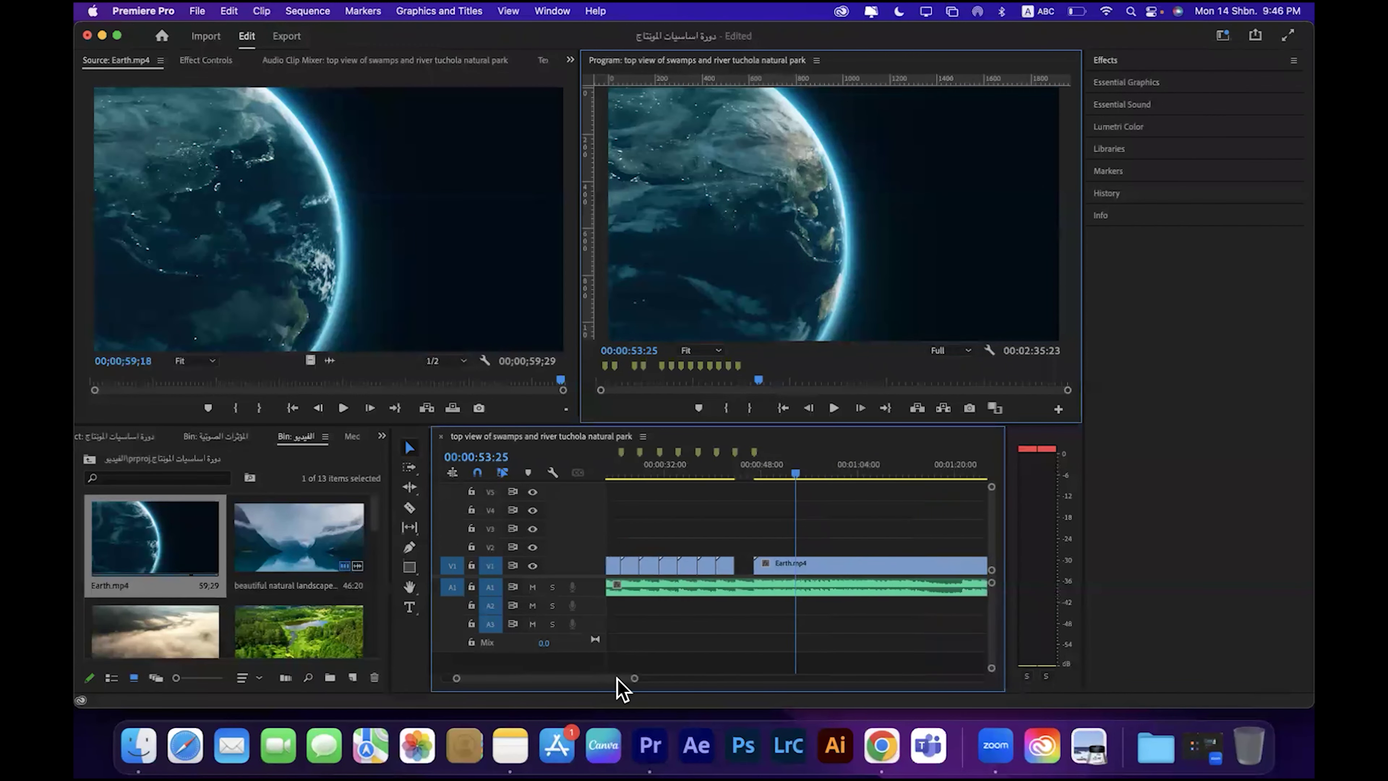
# Step: Shift the Earth clip slightly later on V1 and place only the video of Earth.mp4 on V2 right after the sunset clip
pyautogui.moveTo(772, 575); pyautogui.dragTo(783, 575)
pyautogui.click(319, 536)
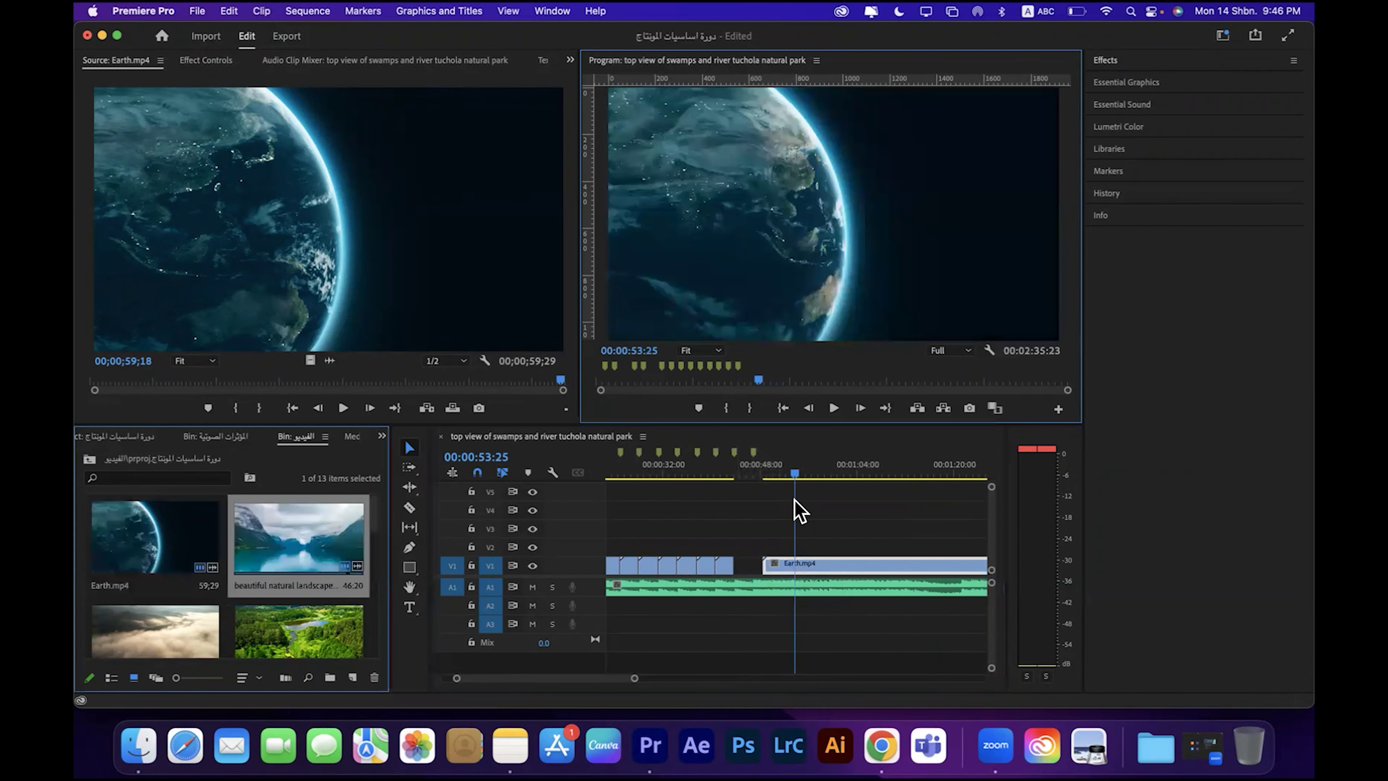
pyautogui.click(729, 473)
pyautogui.moveTo(729, 473)
pyautogui.mouseDown()
pyautogui.moveTo(706, 476)
pyautogui.moveTo(719, 474)
pyautogui.mouseUp()
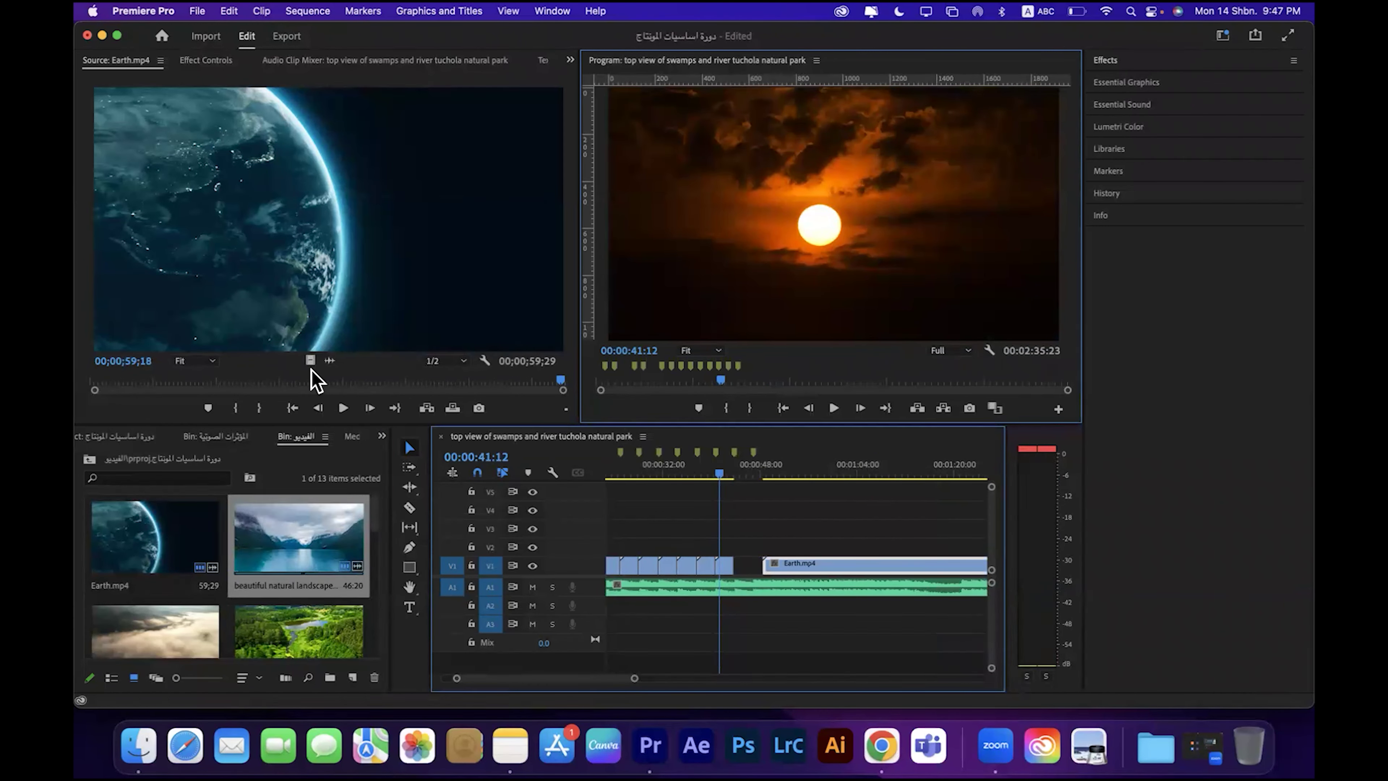
pyautogui.moveTo(309, 358); pyautogui.dragTo(760, 549)
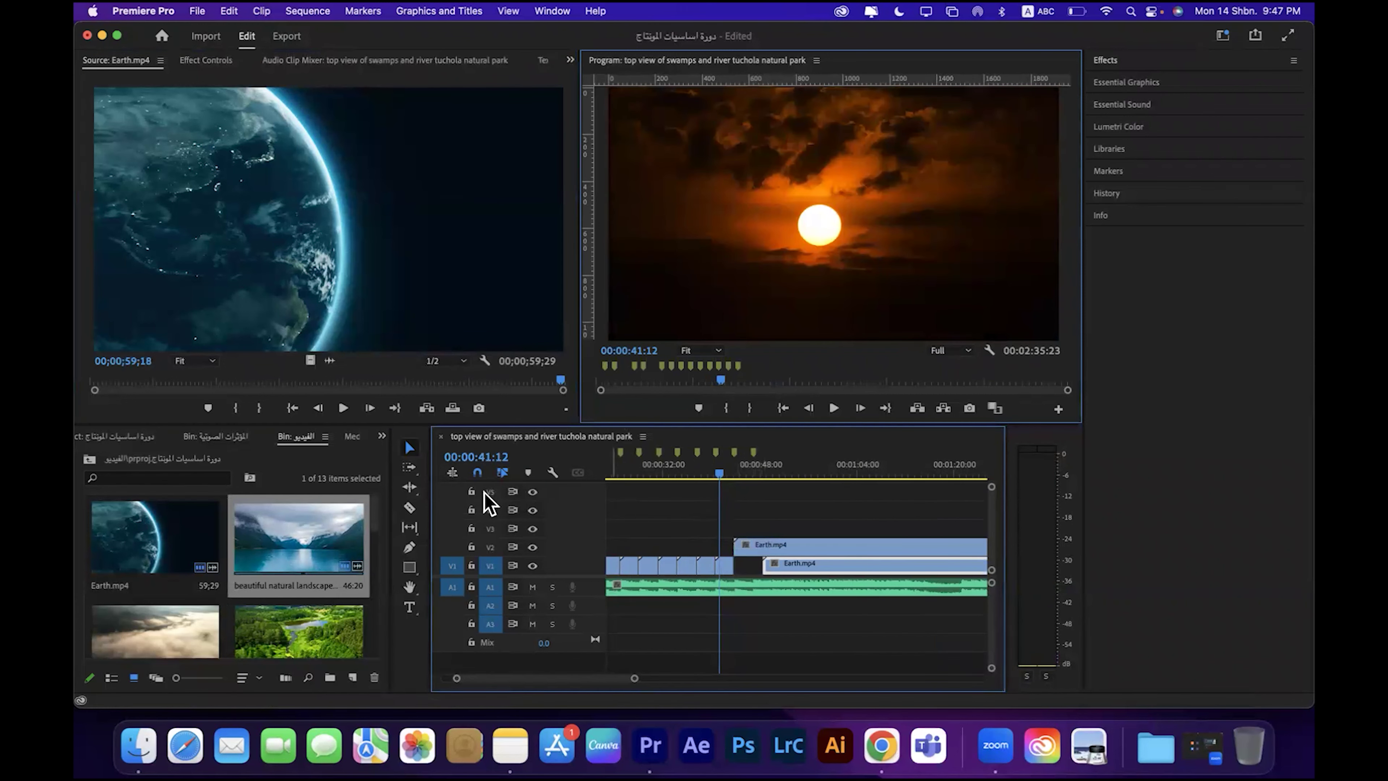
# Step: Cut the V2 Earth clip at the start of the V1 Earth clip, delete the remainder and move the short piece into the V1 gap
pyautogui.click(409, 508)
pyautogui.click(762, 547)
pyautogui.click(409, 448)
pyautogui.click(801, 546)
pyautogui.press('Delete')
pyautogui.click(744, 549)
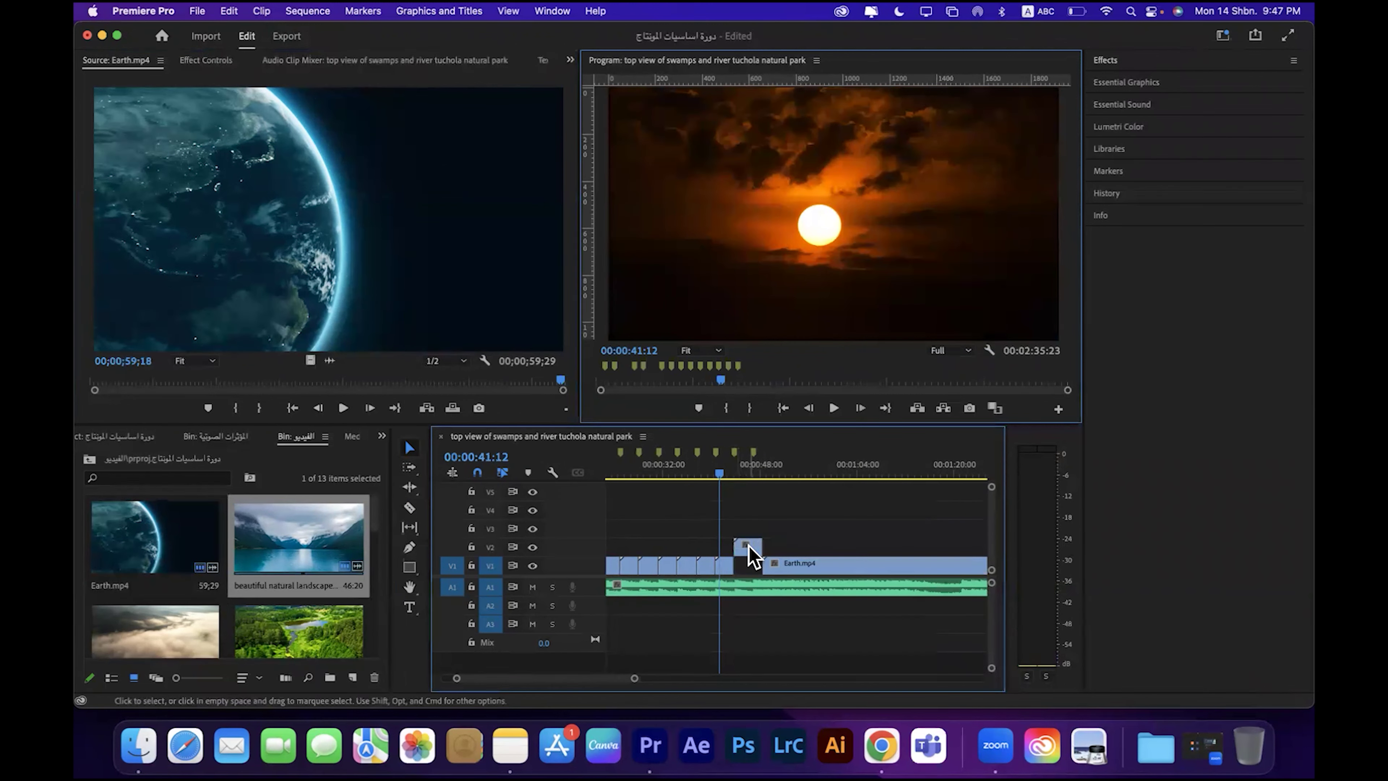
pyautogui.moveTo(749, 555); pyautogui.dragTo(746, 566)
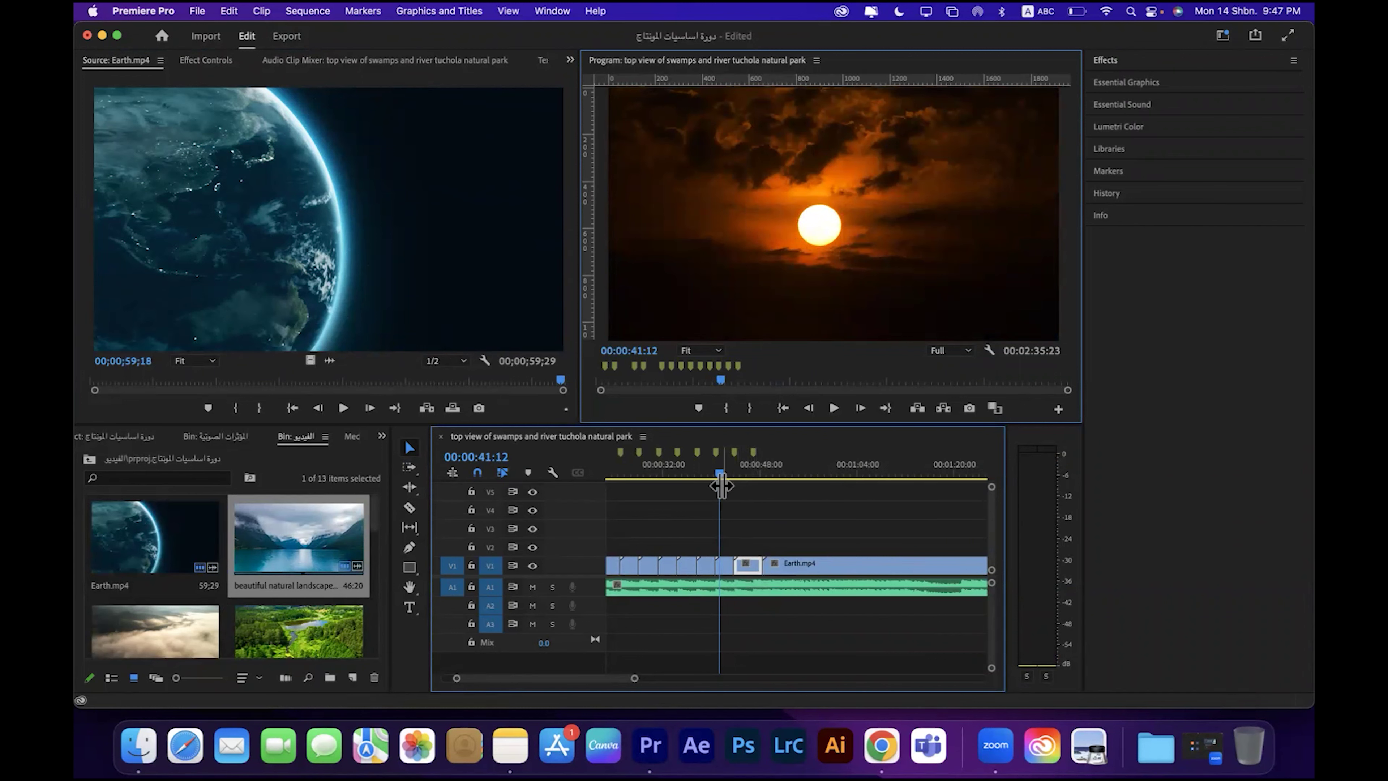
# Step: Play the sequence from 00:00:41:12 across the short Earth piece
pyautogui.press('space')
pyautogui.press('space')
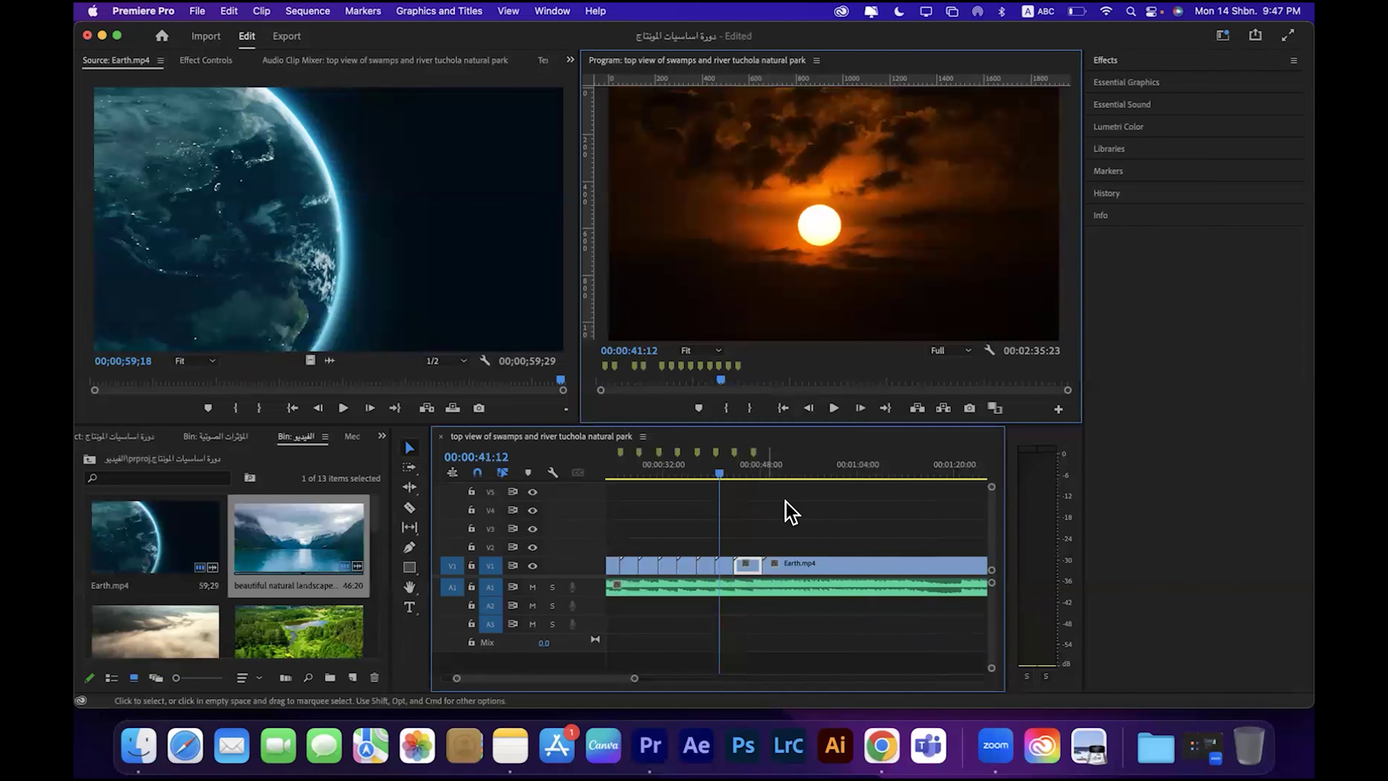
pyautogui.click(833, 410)
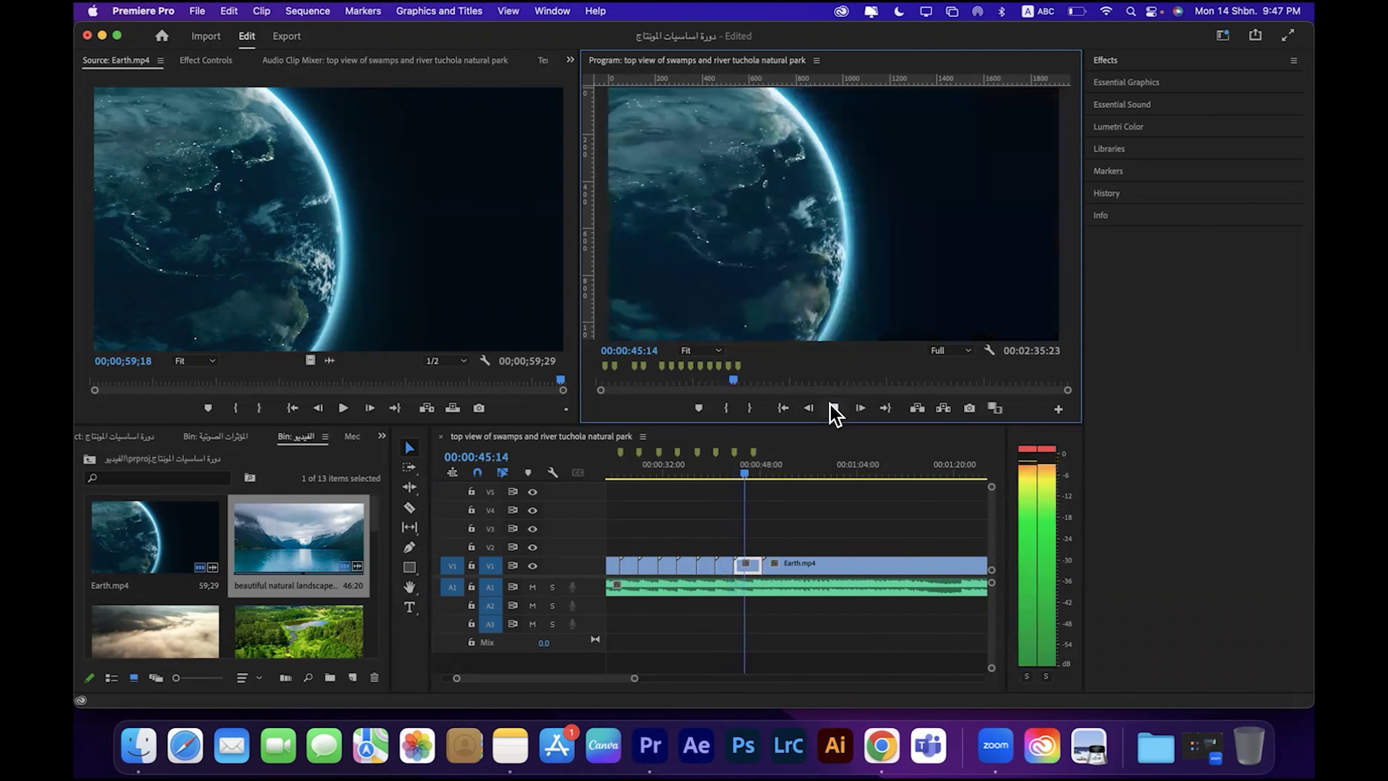
pyautogui.click(833, 409)
# Step: Remove the short Earth piece that fills the gap between the sunset clip and the long Earth clip
pyautogui.moveTo(746, 565); pyautogui.dragTo(749, 554)
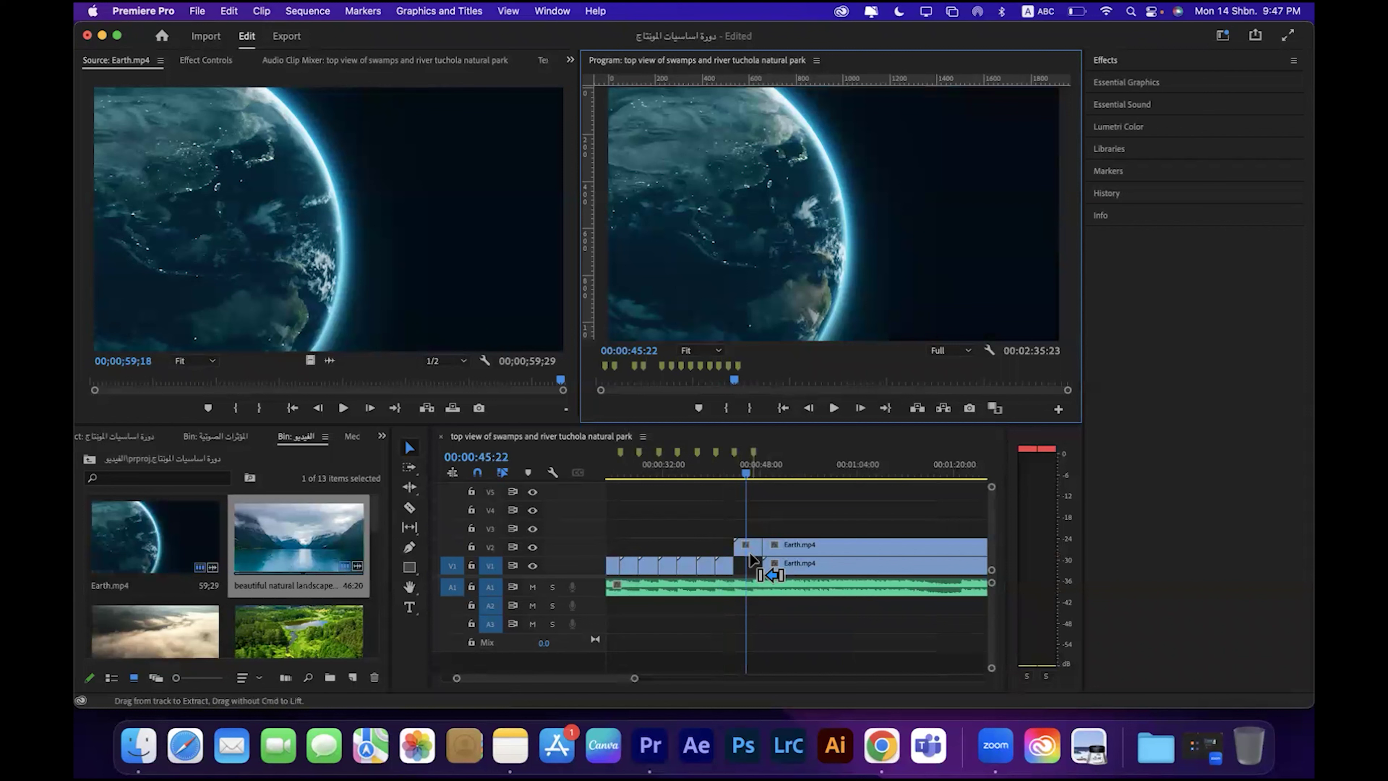
pyautogui.click(804, 549)
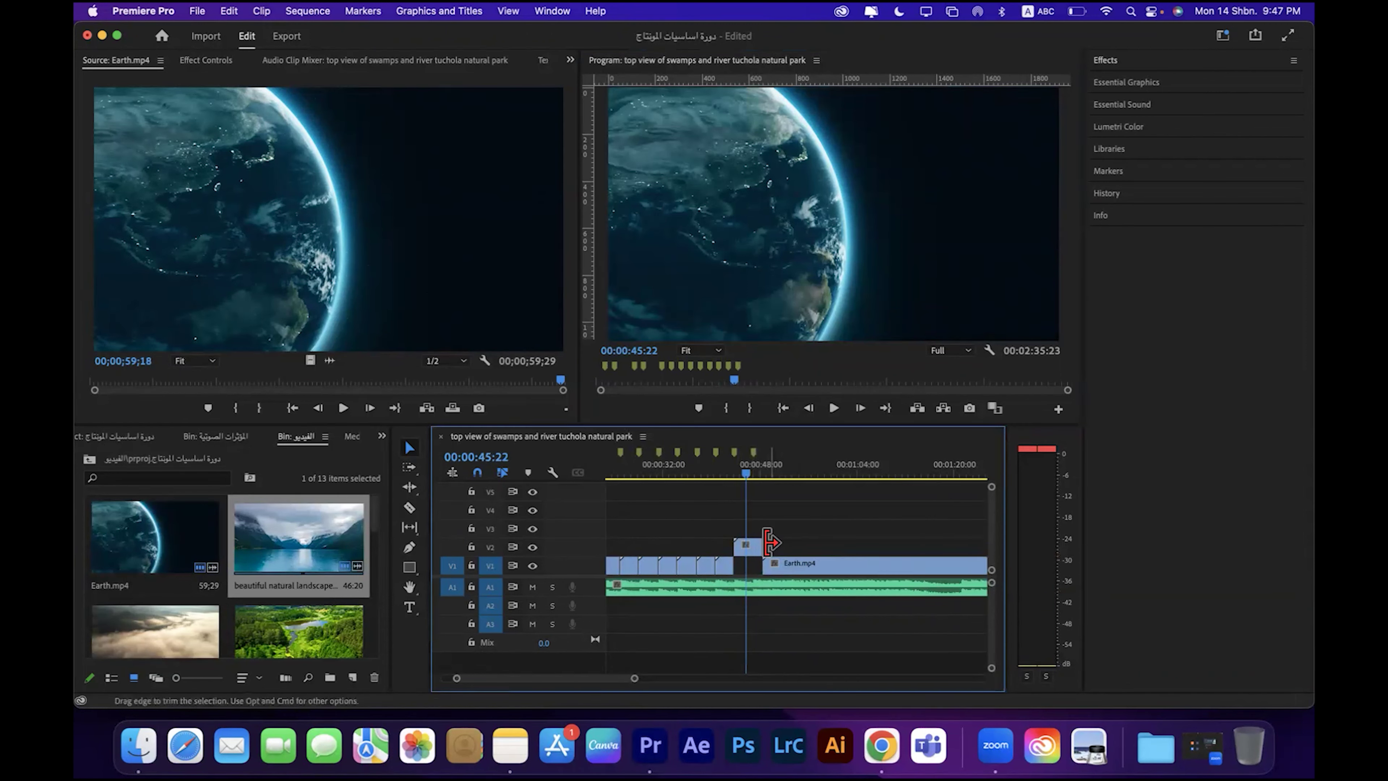
pyautogui.click(751, 544)
pyautogui.press('Delete')
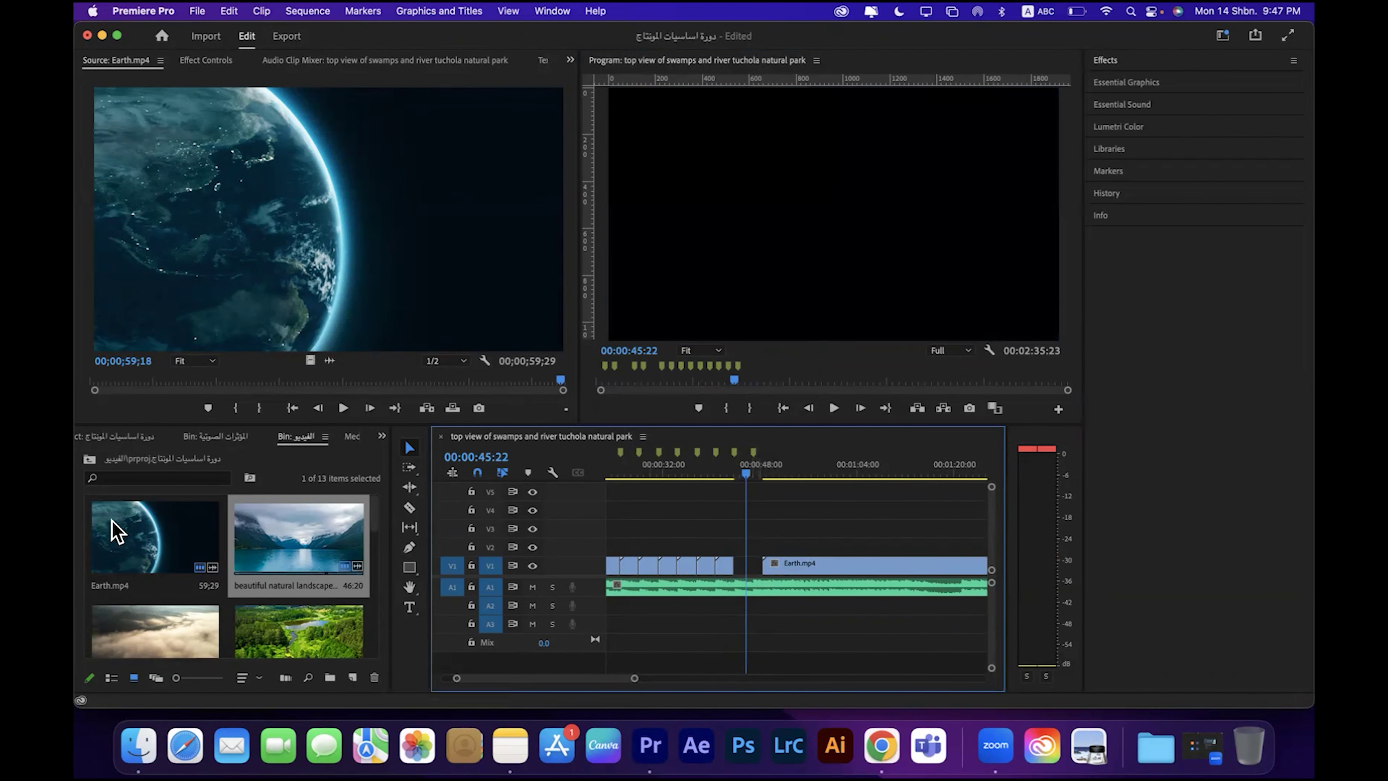
# Step: Fill the V1 gap before the Earth clip with only the video of beautiful natural landscape lovatnet.mp4, cut to the gap's length
pyautogui.doubleClick(309, 538)
pyautogui.moveTo(310, 361); pyautogui.dragTo(735, 547)
pyautogui.click(408, 507)
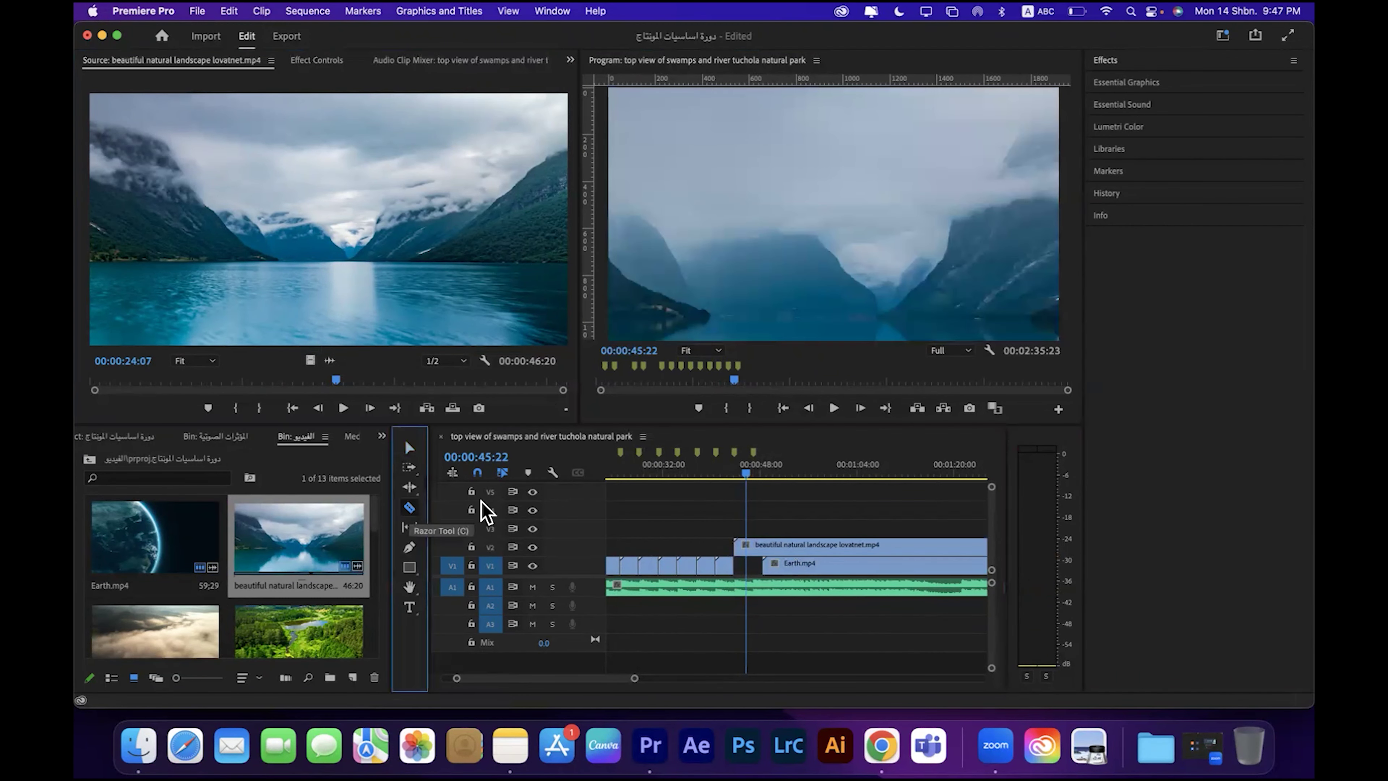
pyautogui.click(762, 546)
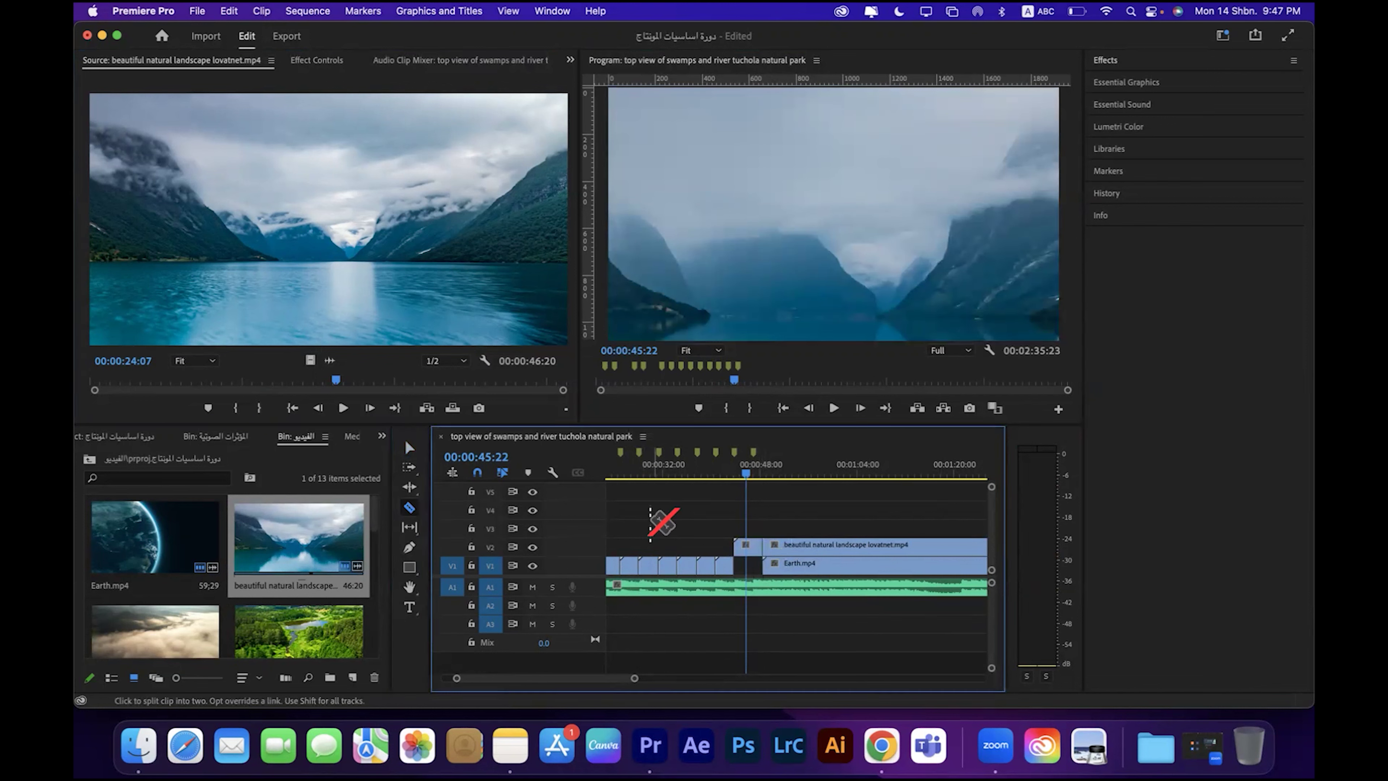
pyautogui.click(408, 448)
pyautogui.click(796, 549)
pyautogui.press('Delete')
pyautogui.moveTo(749, 546); pyautogui.dragTo(749, 564)
# Step: Play the lovatnet landscape clip and trim its end to 00:00:47:00 at the last marker
pyautogui.click(721, 474)
pyautogui.click(833, 409)
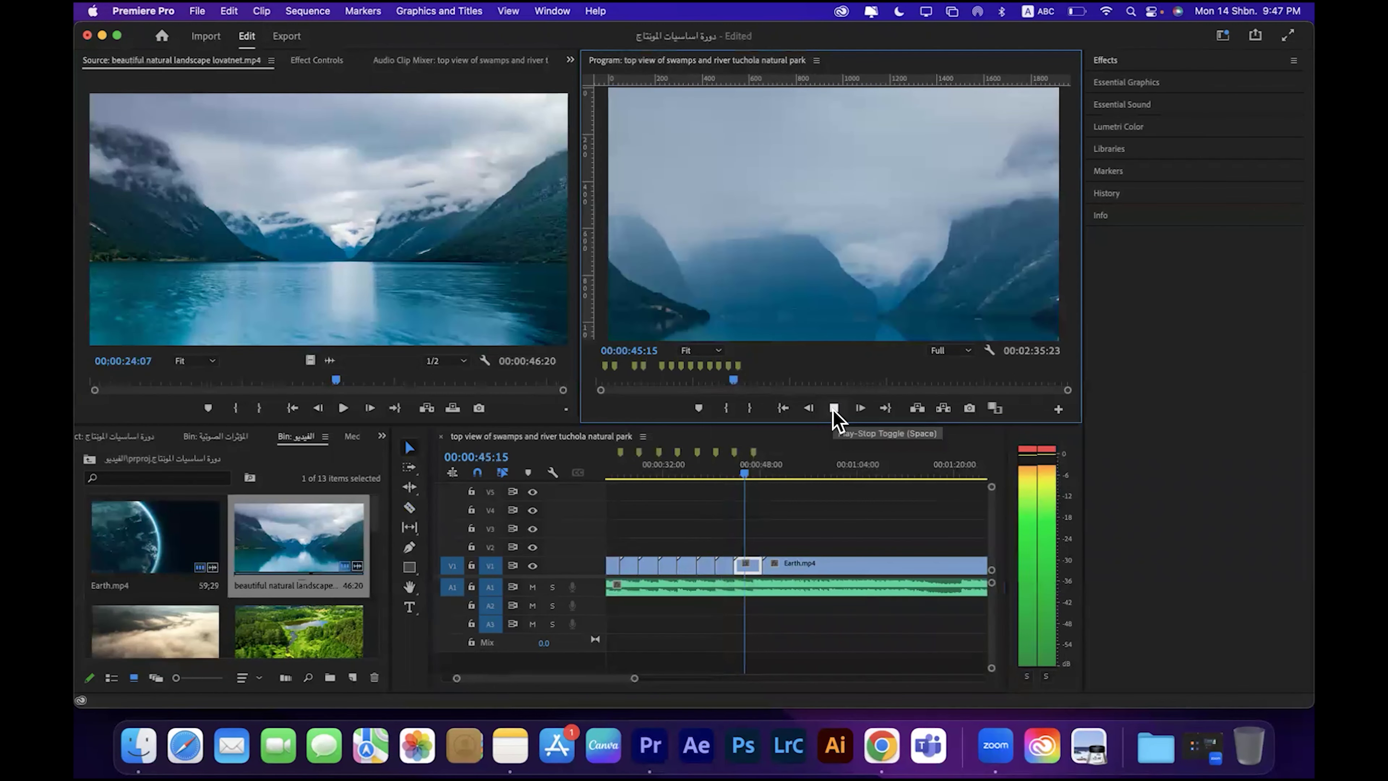
pyautogui.click(835, 411)
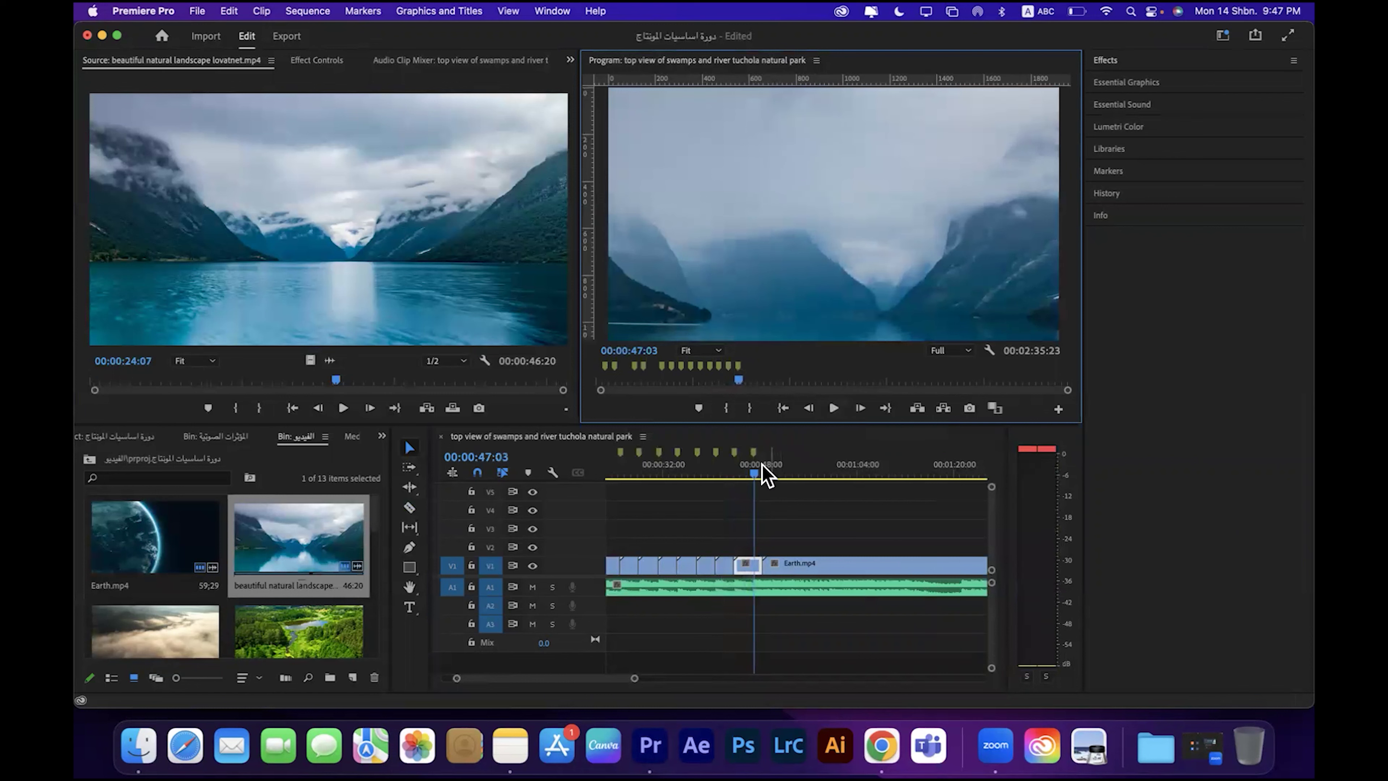
pyautogui.moveTo(629, 682); pyautogui.dragTo(589, 687)
pyautogui.moveTo(765, 481); pyautogui.dragTo(795, 472)
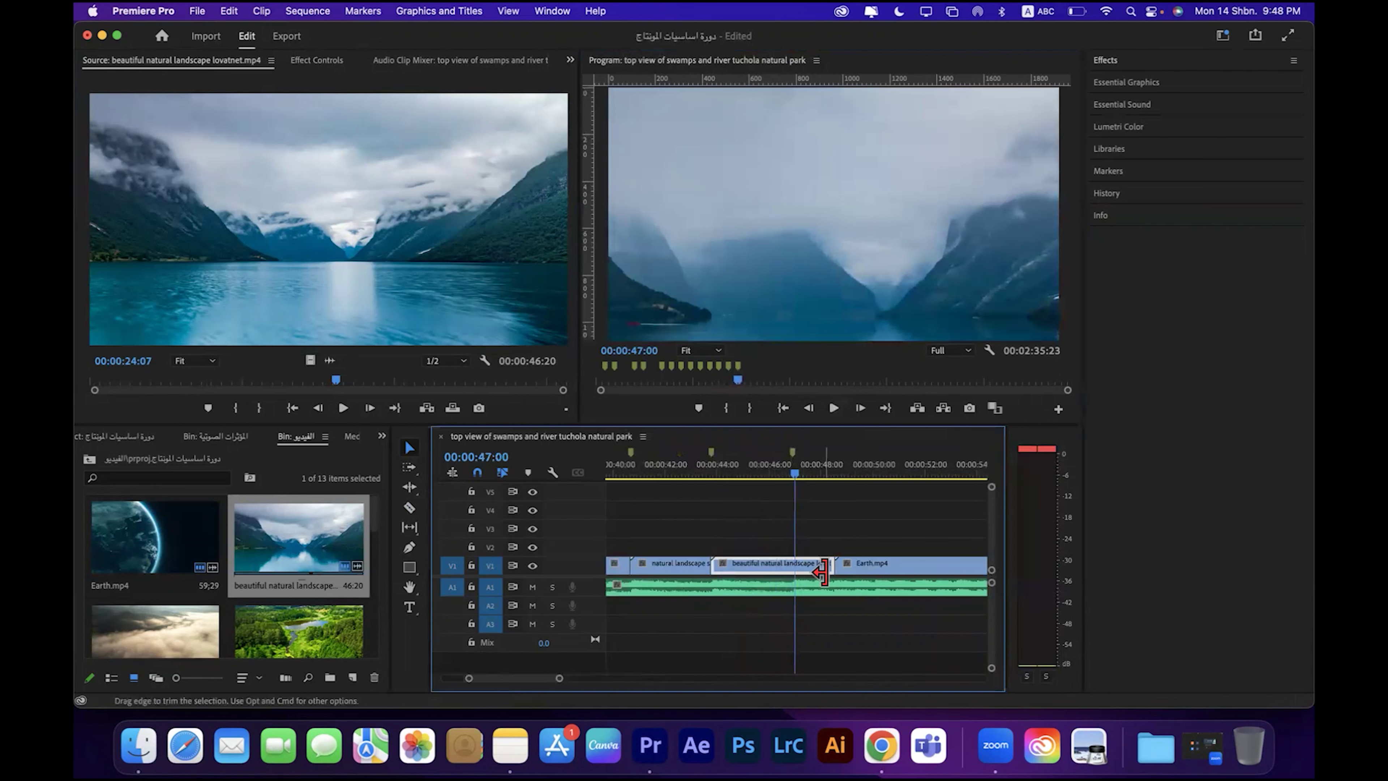
pyautogui.moveTo(818, 566); pyautogui.dragTo(794, 565)
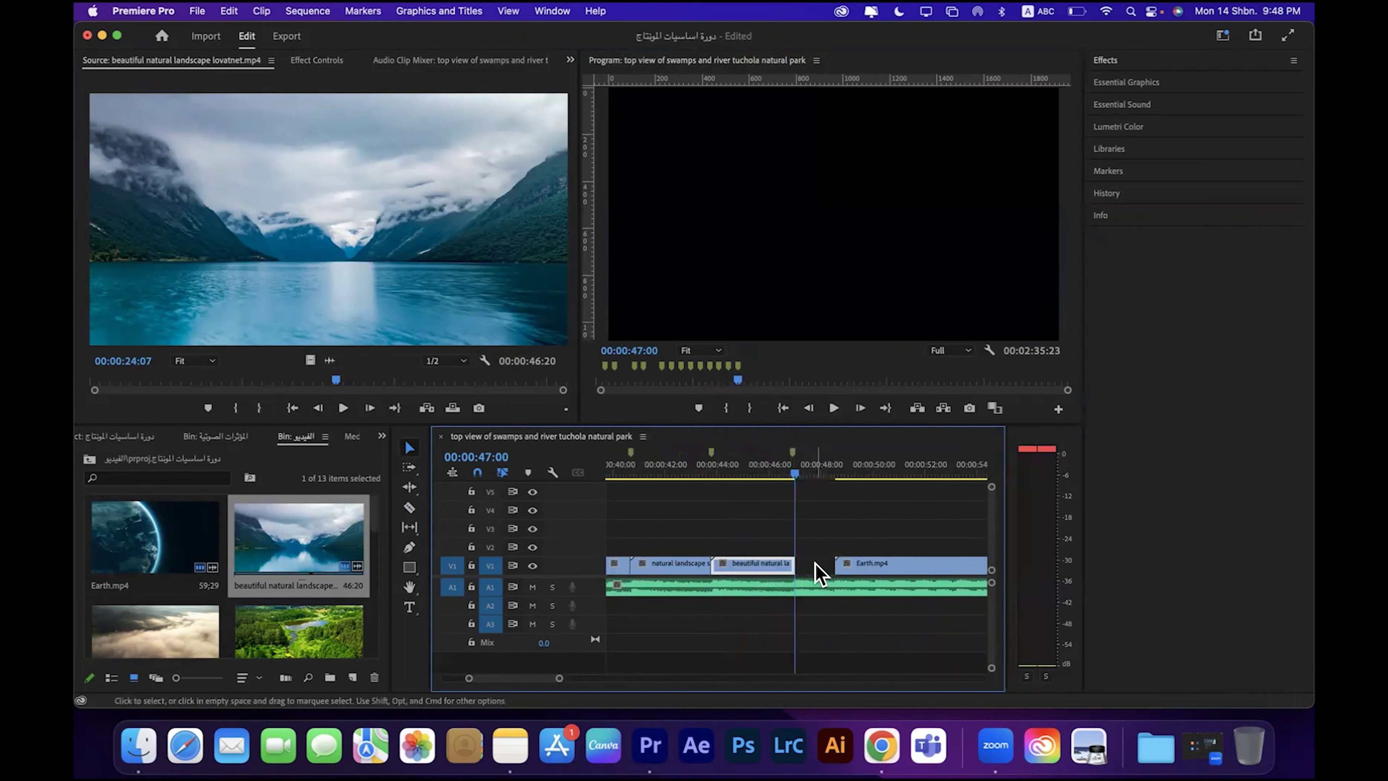
# Step: Close the V1 gap between the lovatnet landscape clip and the Earth clip with a ripple delete
pyautogui.click(881, 571)
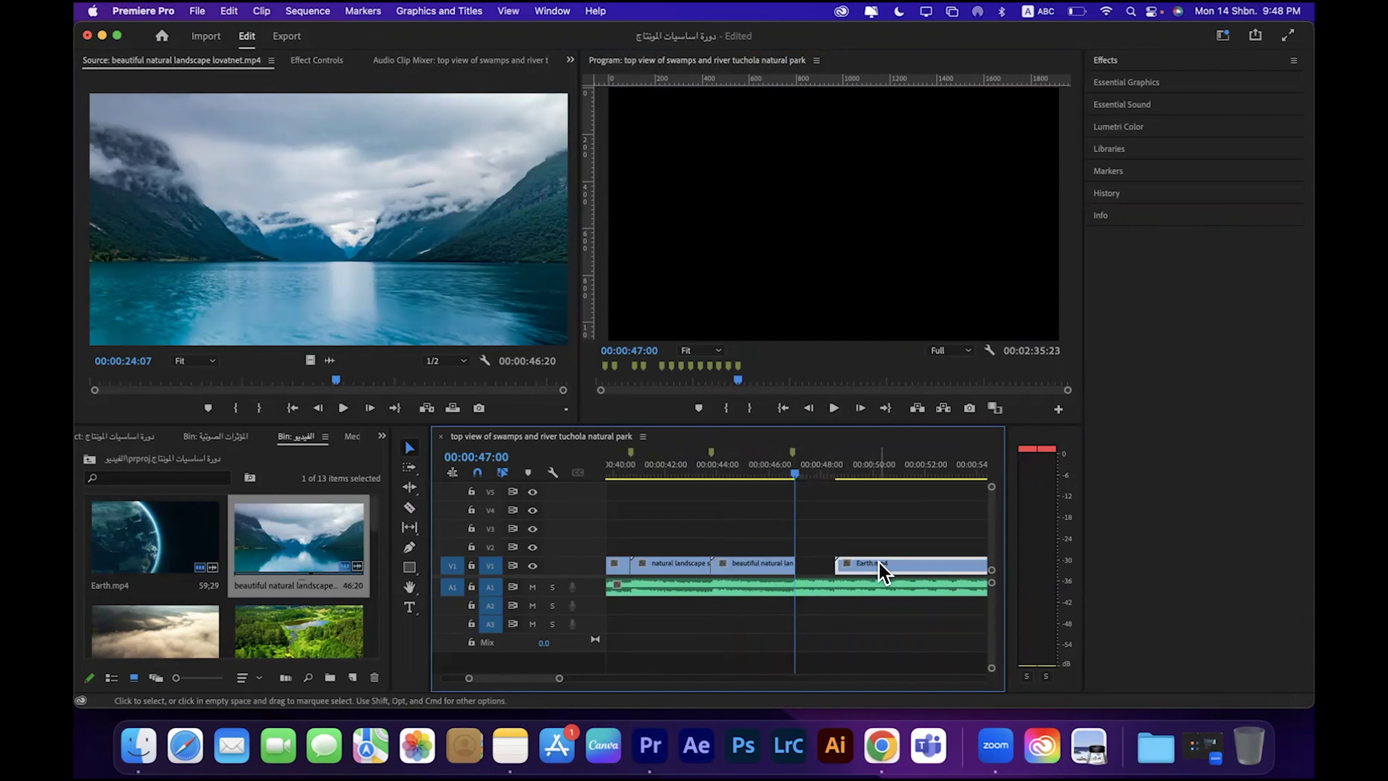
pyautogui.moveTo(879, 565); pyautogui.dragTo(836, 565)
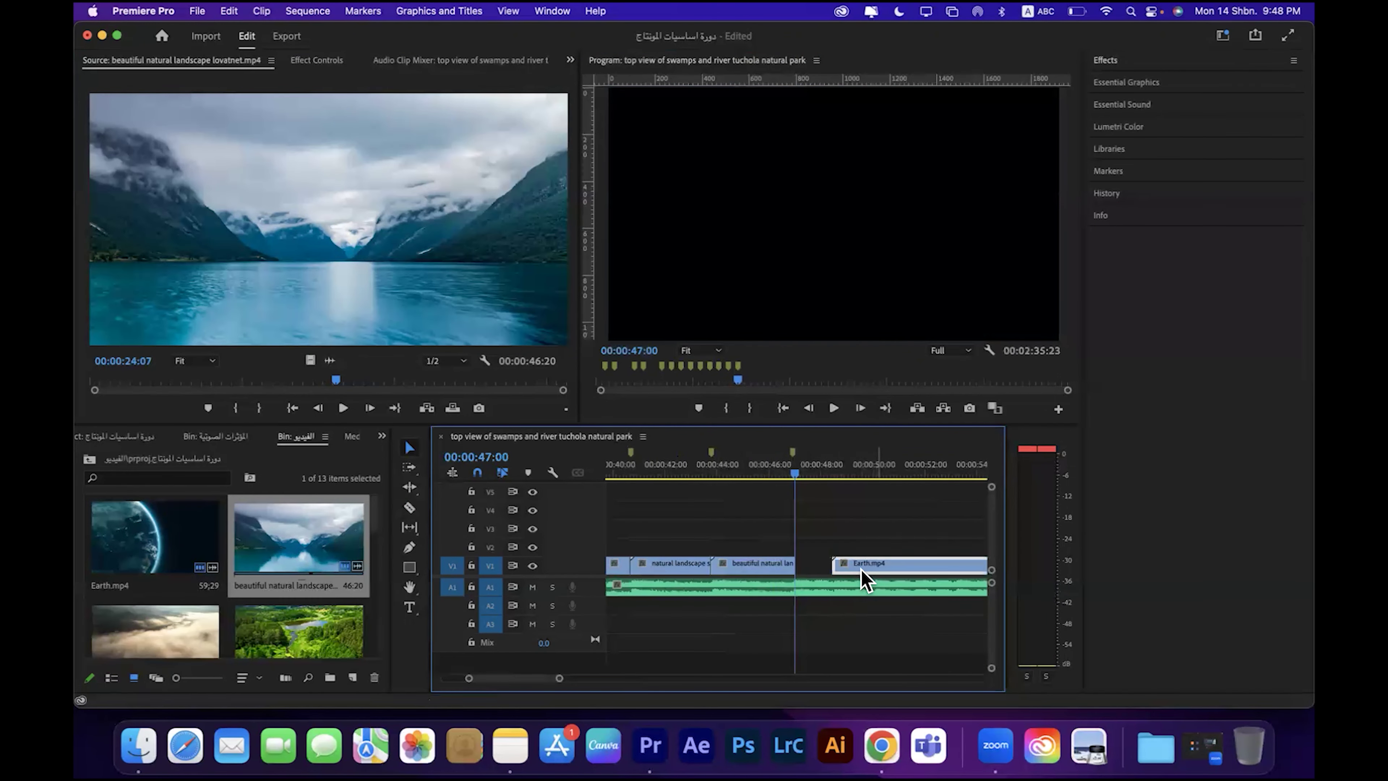
pyautogui.click(813, 564)
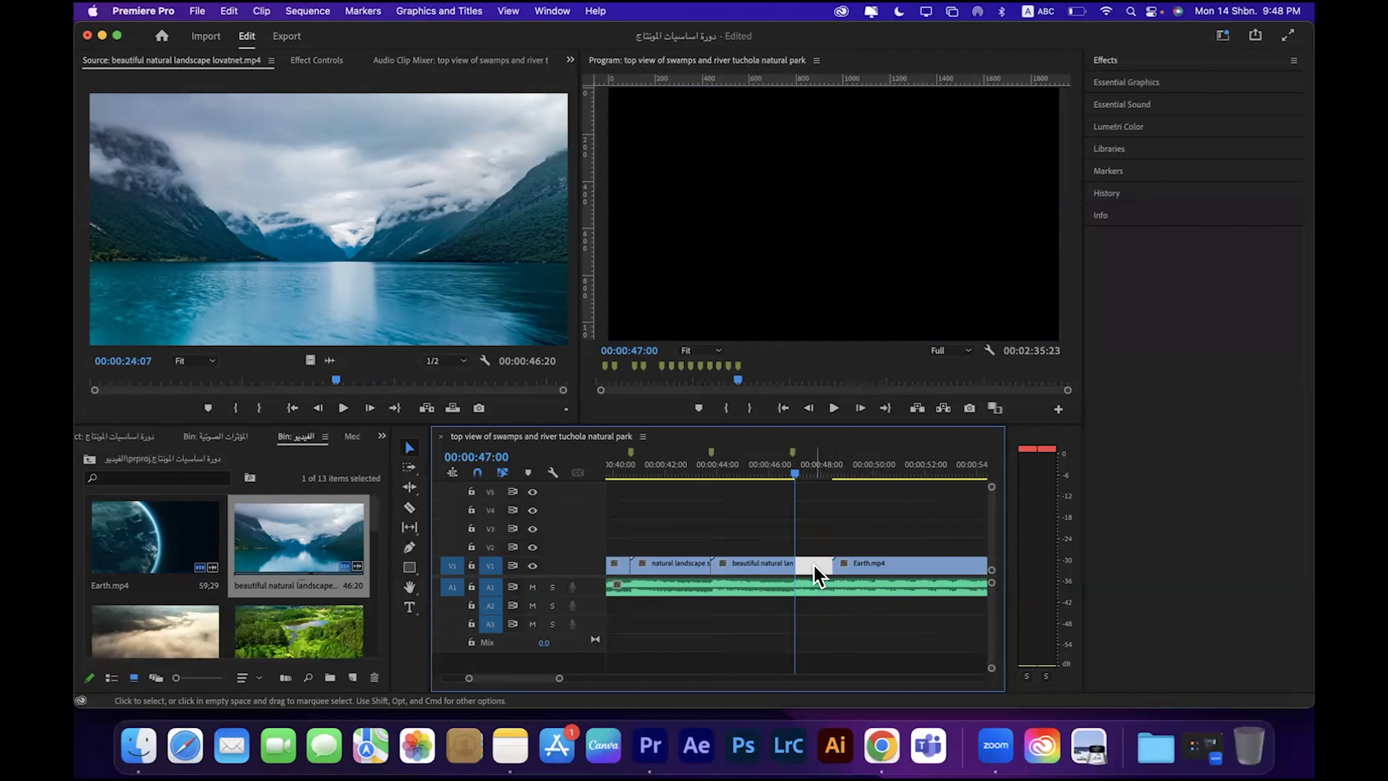
pyautogui.press('Delete')
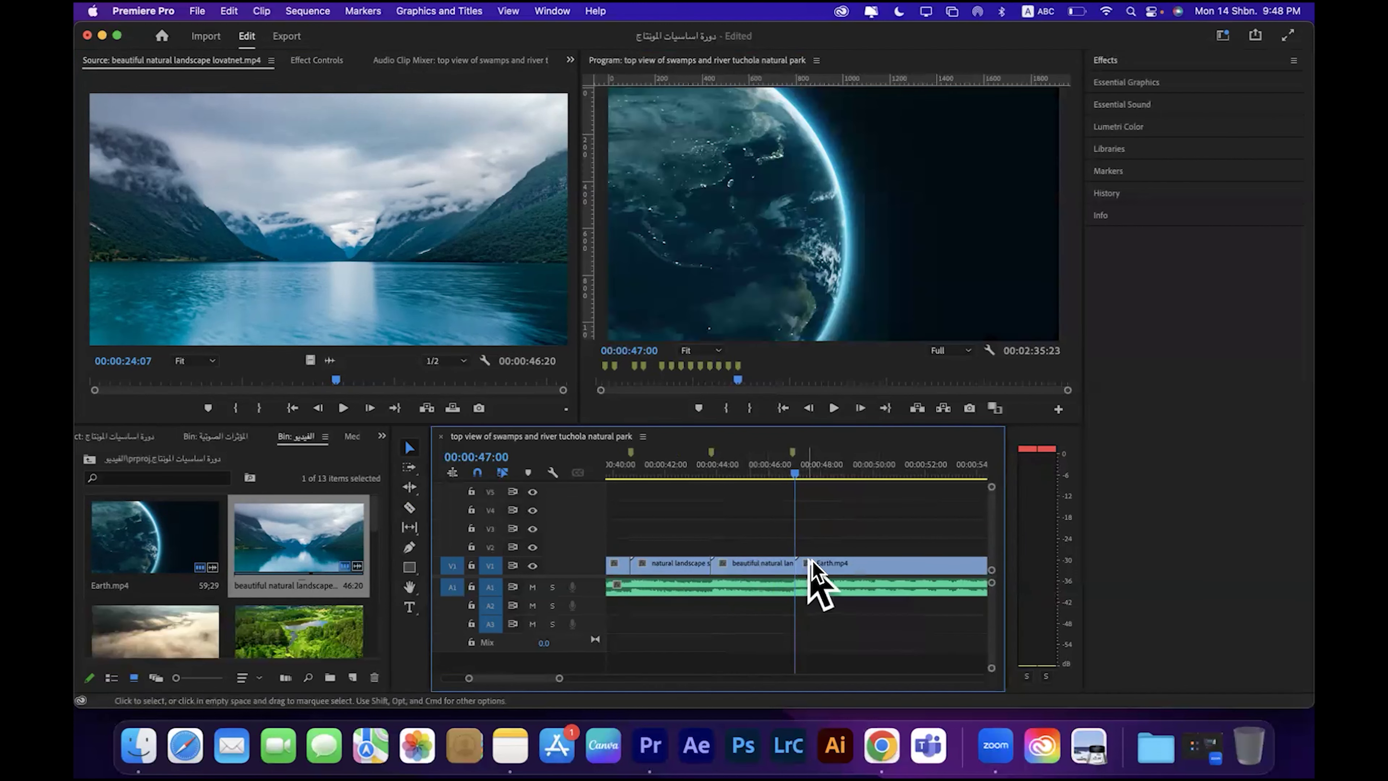
# Step: Play the transition from the lovatnet landscape clip to the Earth clip, starting at 00:00:46:00
pyautogui.click(769, 459)
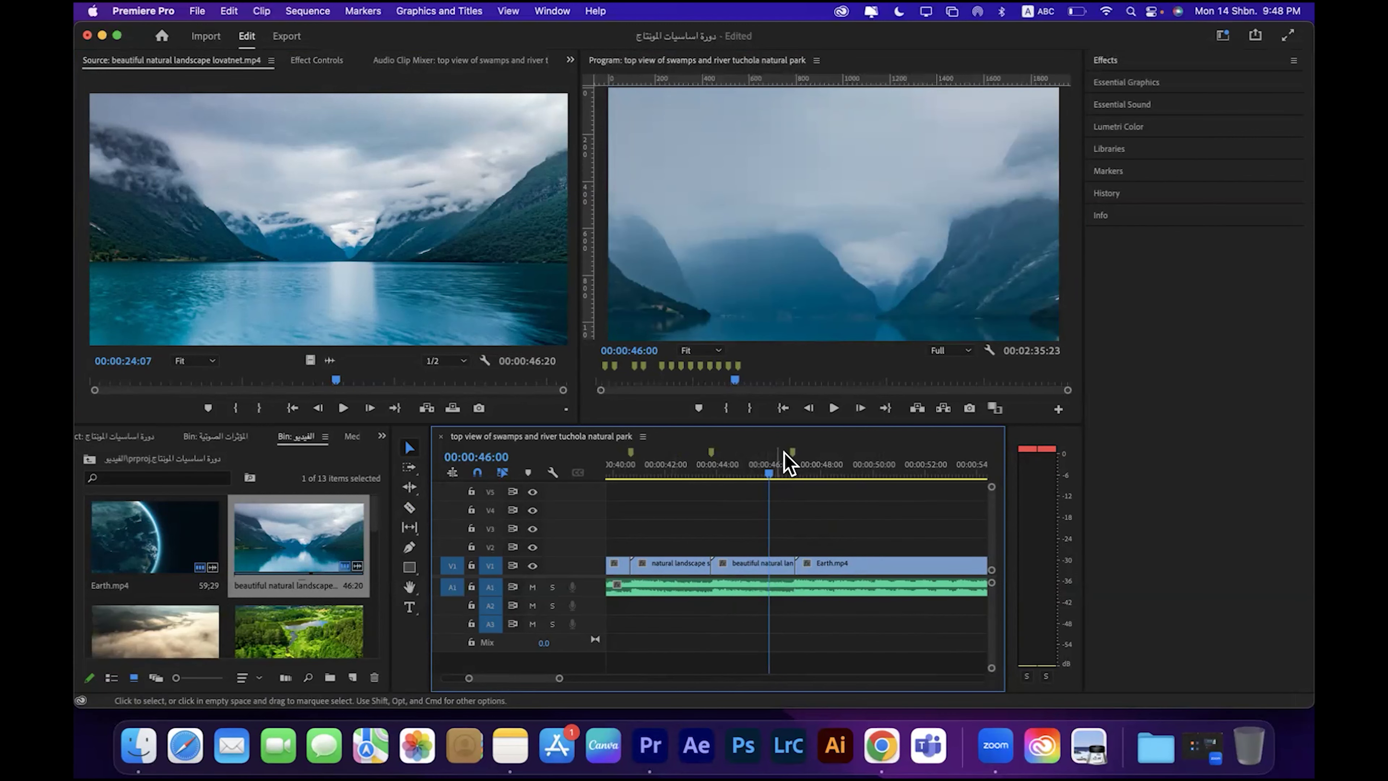
pyautogui.click(832, 408)
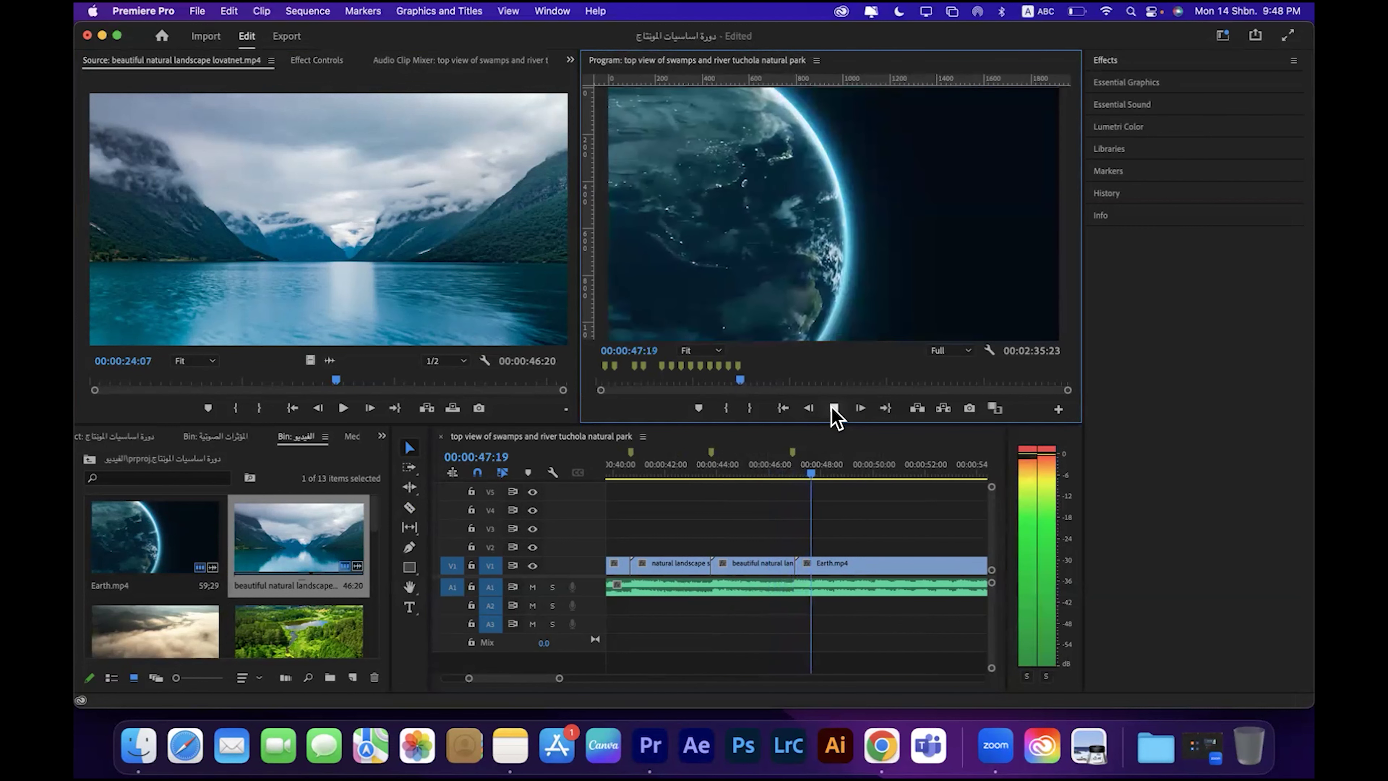
pyautogui.click(833, 409)
# Step: Play the later part of the Earth clip with the music, stopping at 00:01:22:01
pyautogui.moveTo(560, 679); pyautogui.dragTo(748, 679)
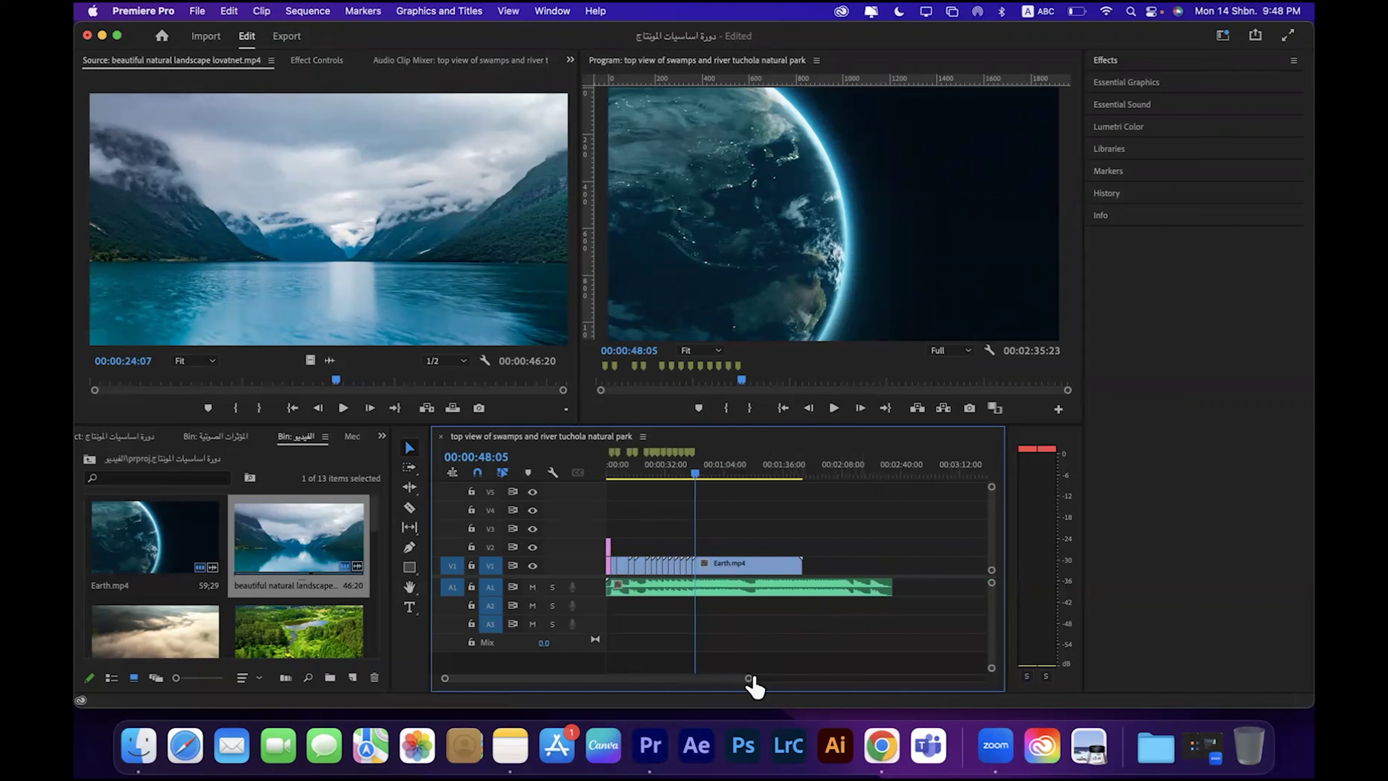
pyautogui.scroll(-5, 744, 678)
pyautogui.moveTo(787, 677); pyautogui.dragTo(697, 677)
pyautogui.click(737, 594)
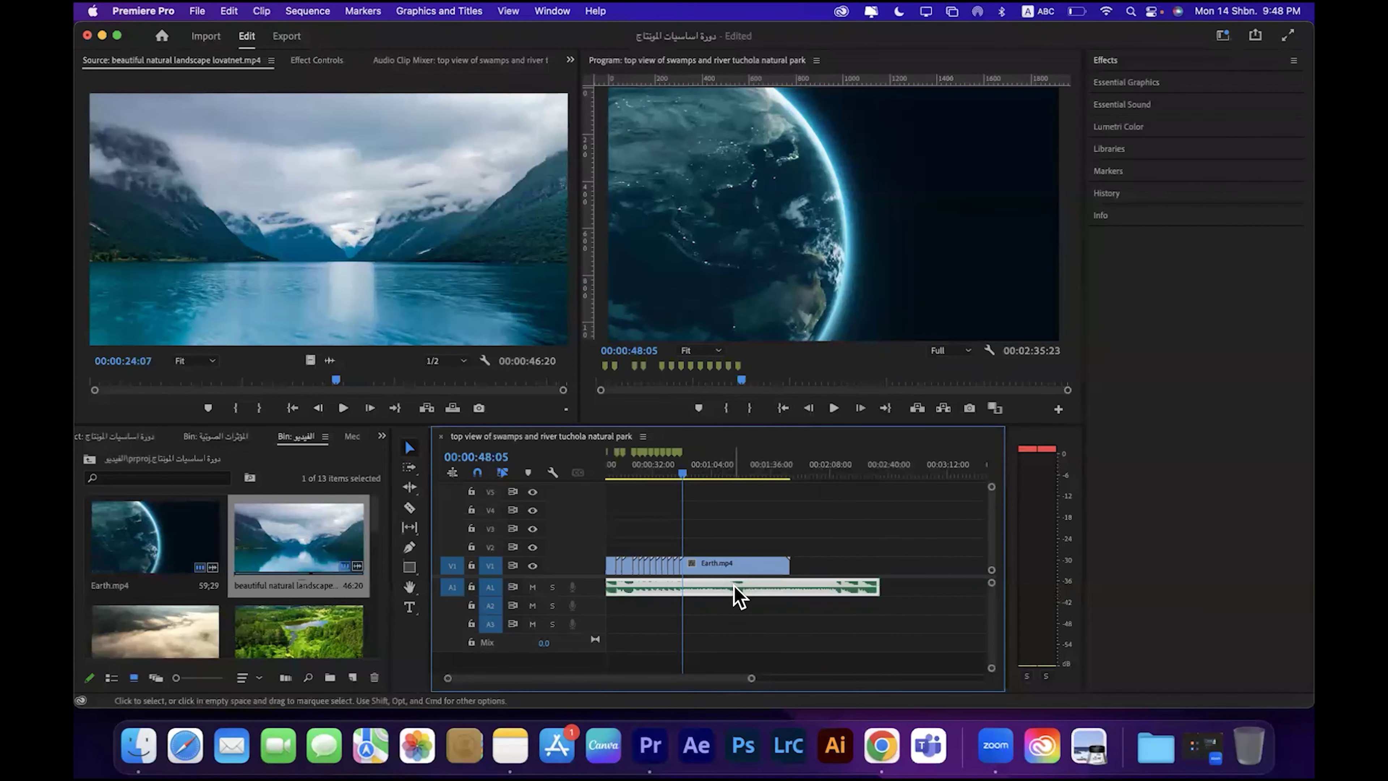
pyautogui.click(740, 594)
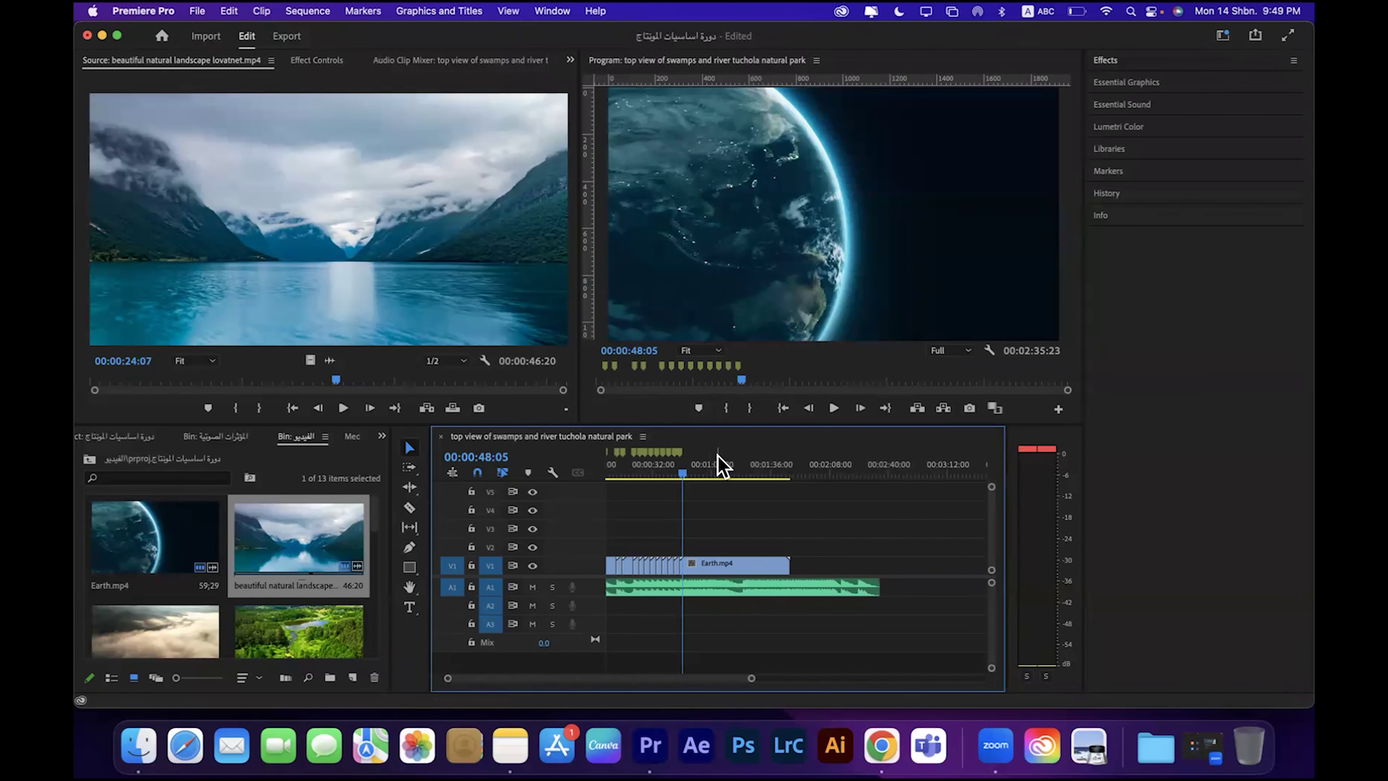
pyautogui.click(722, 469)
pyautogui.click(833, 407)
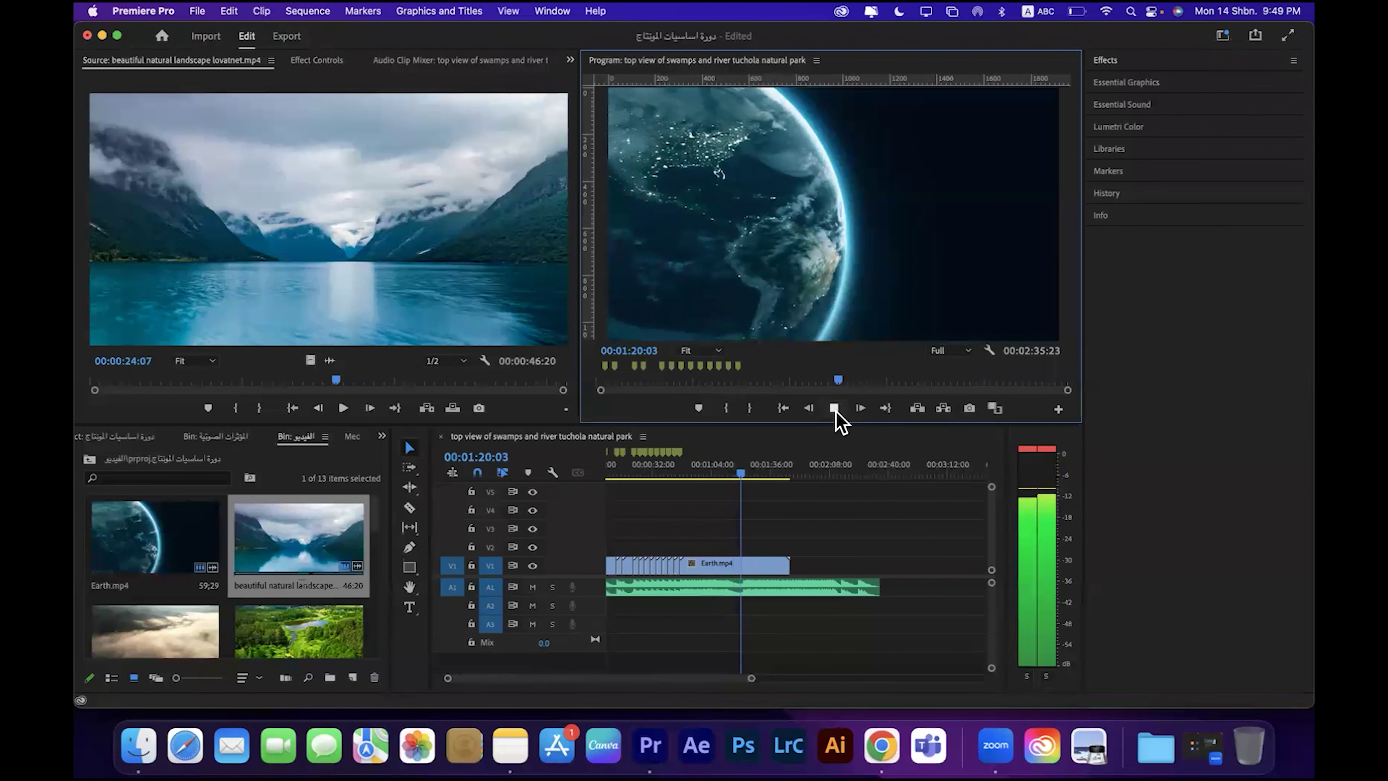
pyautogui.click(834, 409)
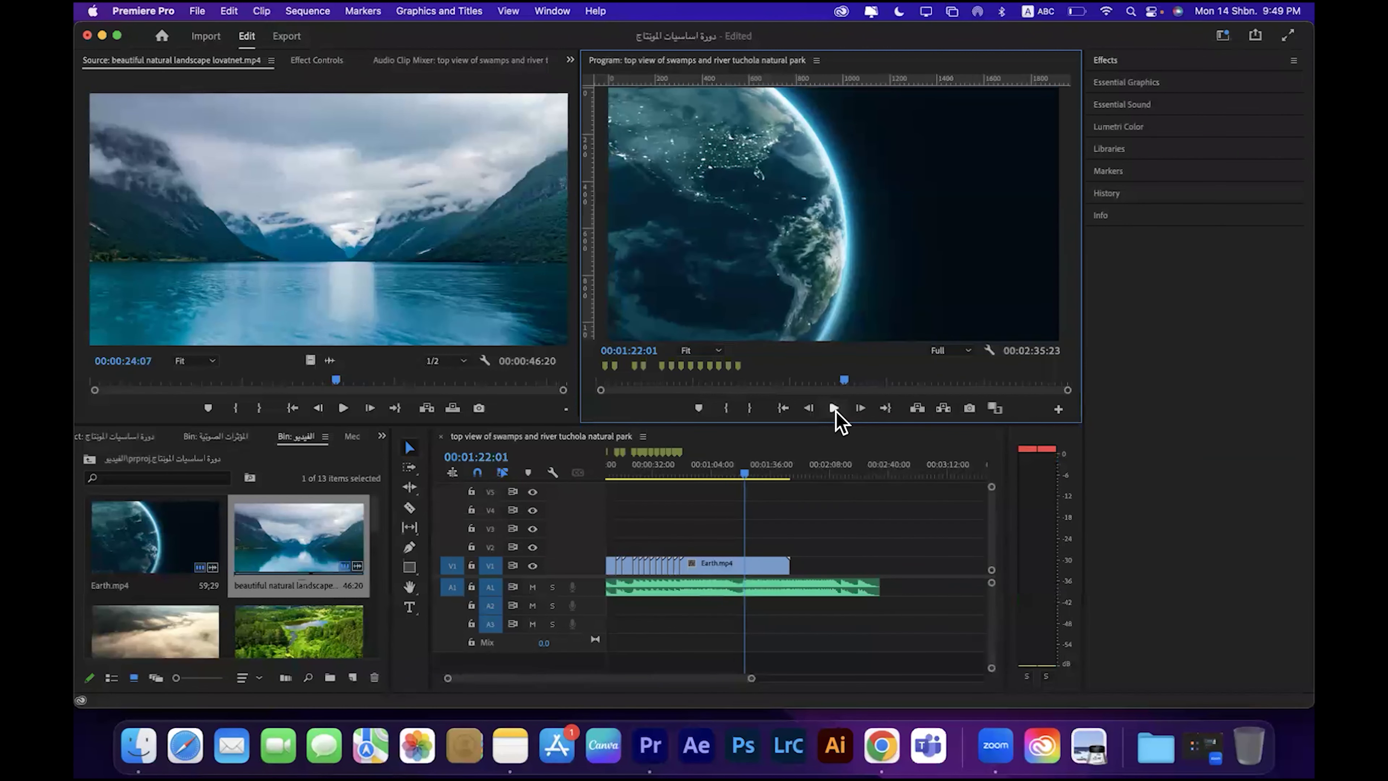
pyautogui.moveTo(752, 678); pyautogui.dragTo(698, 684)
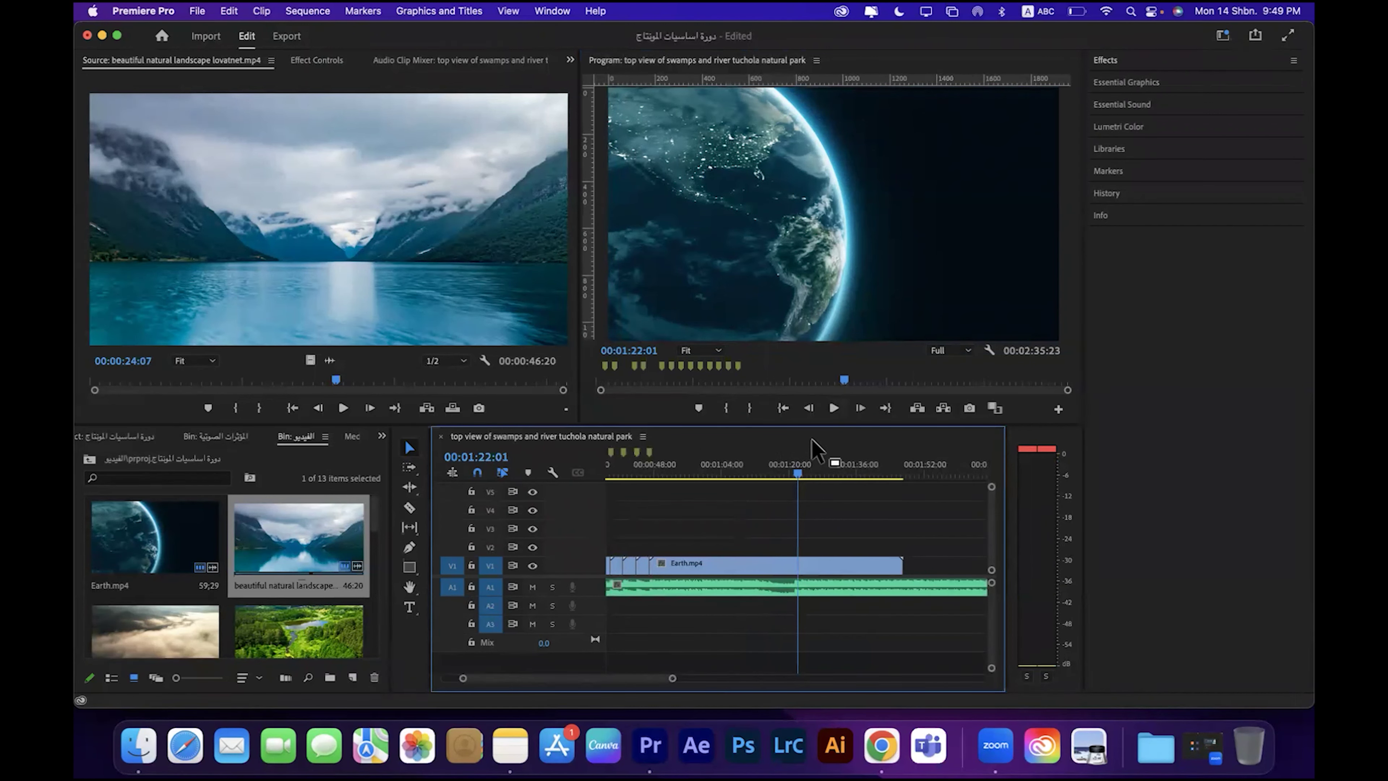
# Step: Split the music on A1 and the Earth clip on V1 at 00:01:21:05
pyautogui.press('Left')
pyautogui.press('Left')
pyautogui.press('Left')
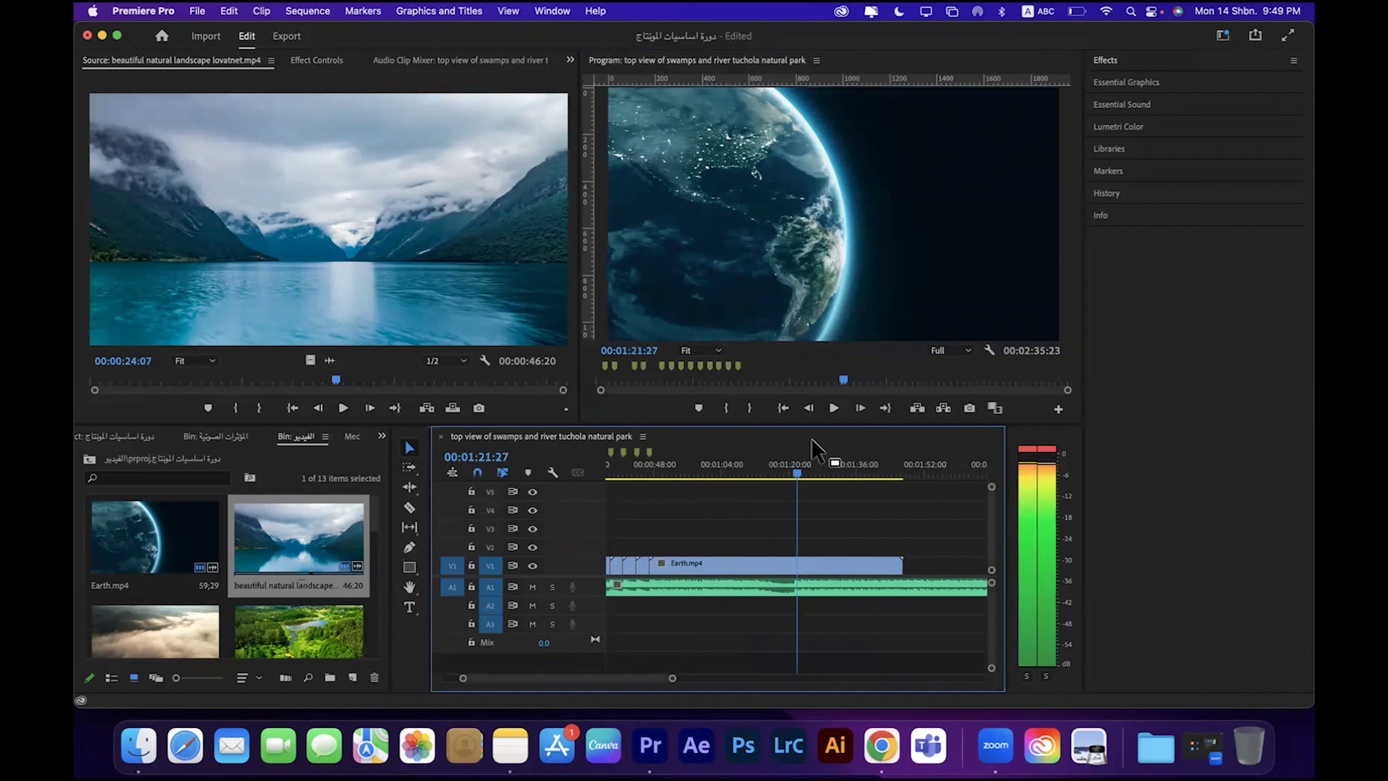
pyautogui.press('Left')
pyautogui.press('Left')
pyautogui.press('Left')
pyautogui.press('Left')
pyautogui.press('Left')
pyautogui.press('Left')
pyautogui.press('Left')
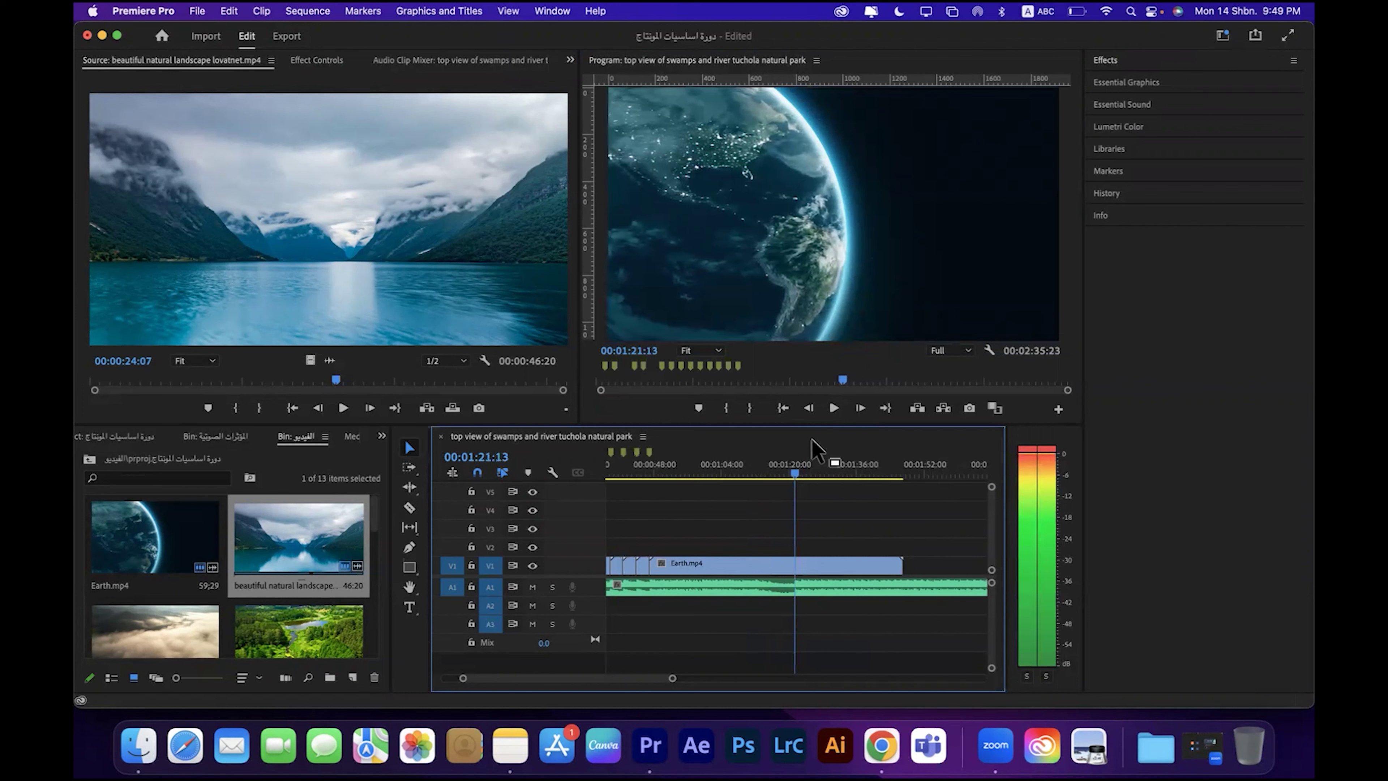
pyautogui.press('Left')
pyautogui.press('Left')
pyautogui.press('Left')
pyautogui.moveTo(672, 684); pyautogui.dragTo(628, 688)
pyautogui.click(794, 590)
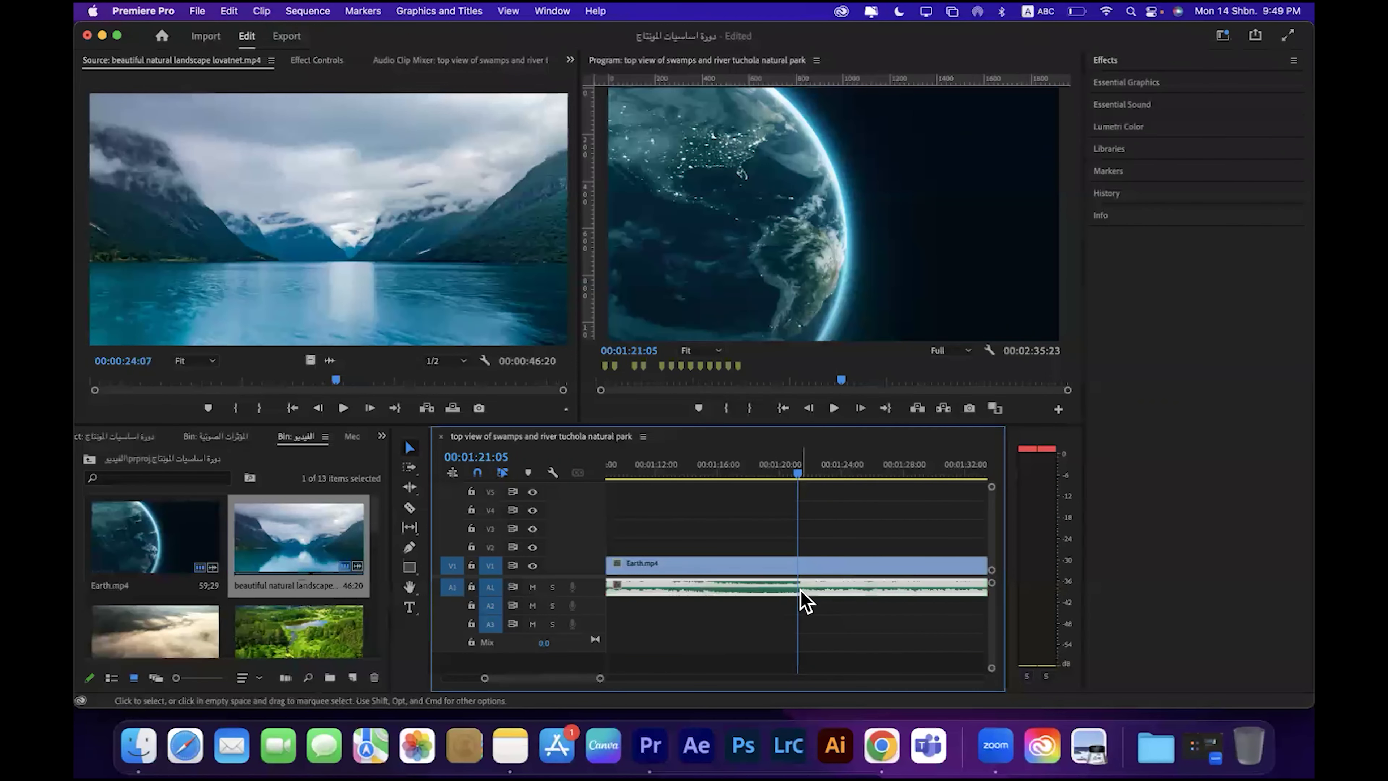
pyautogui.click(408, 508)
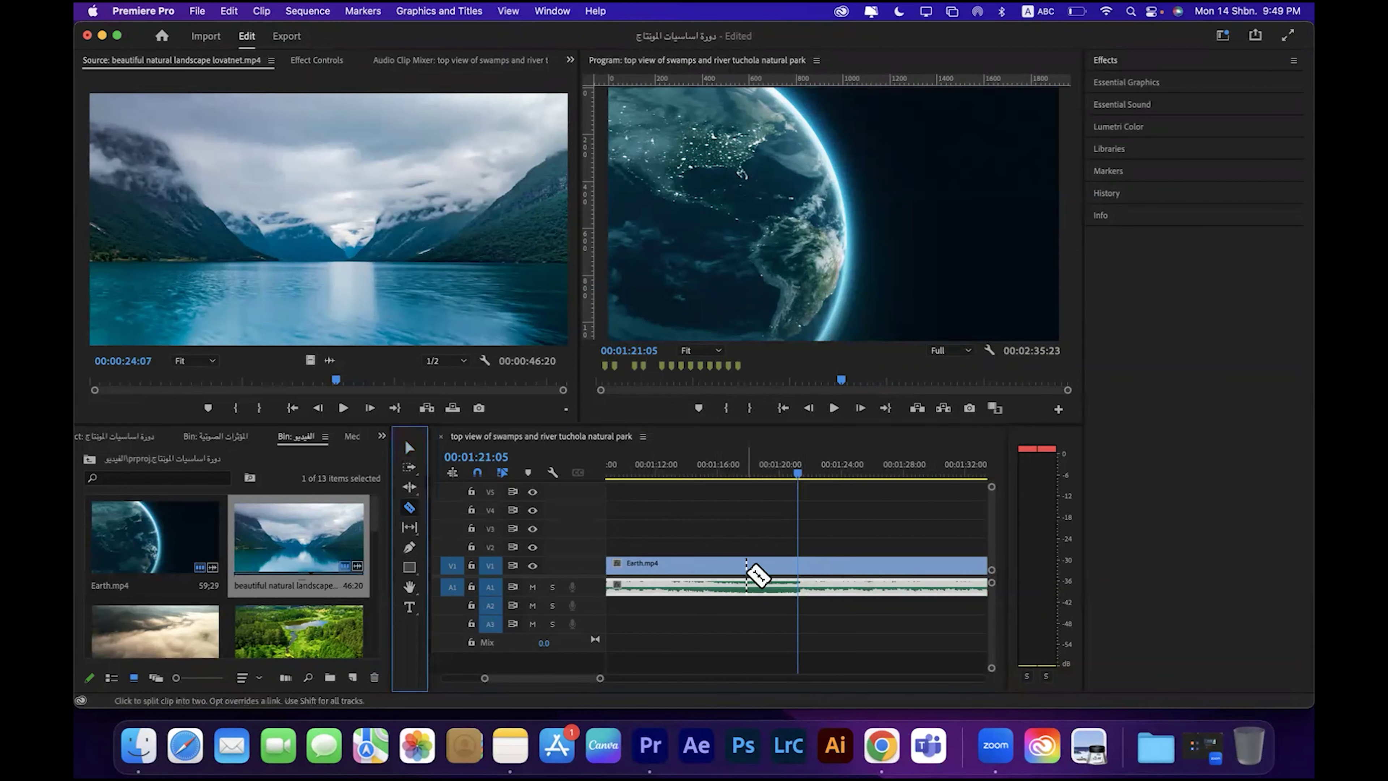
pyautogui.click(797, 589)
pyautogui.click(798, 566)
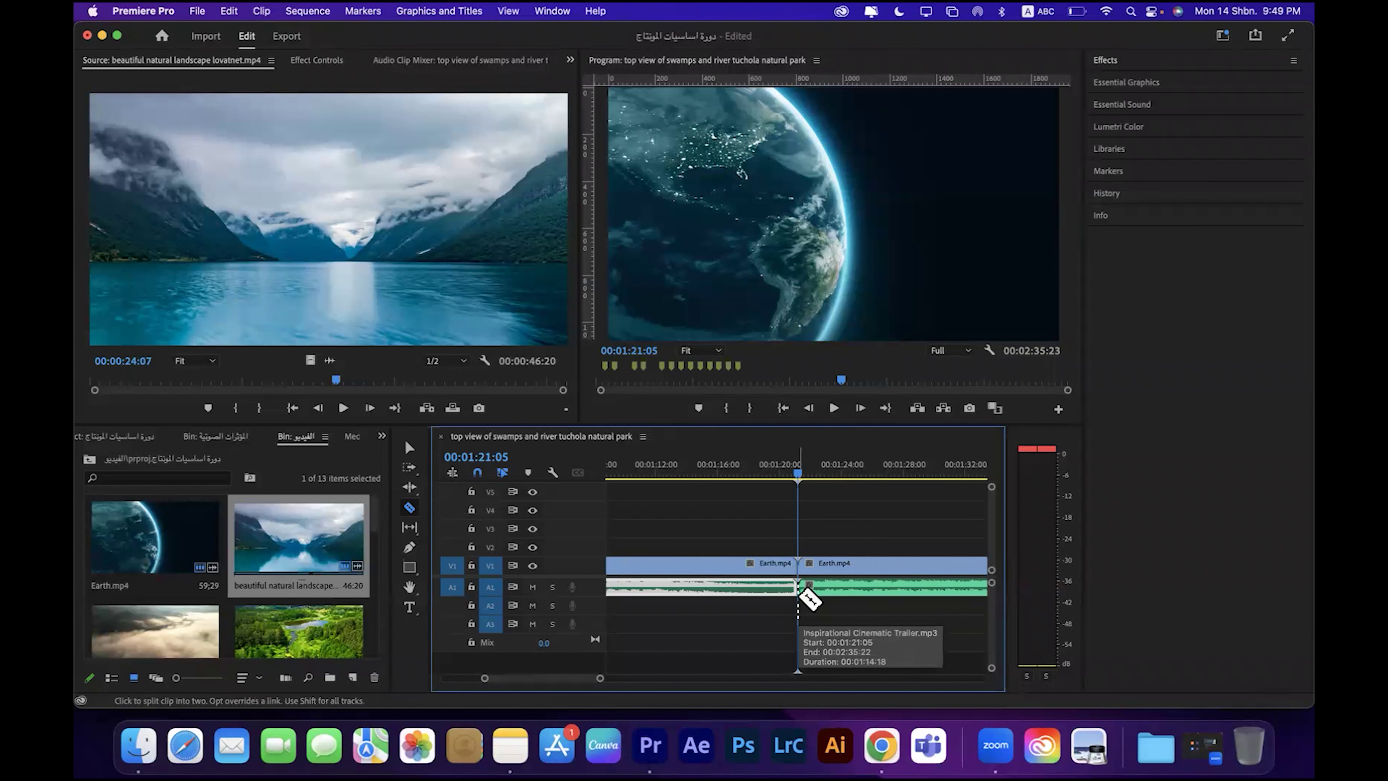
# Step: Delete the portions of the Earth clip and the music that follow the cut at 00:01:21:05
pyautogui.click(409, 448)
pyautogui.click(868, 567)
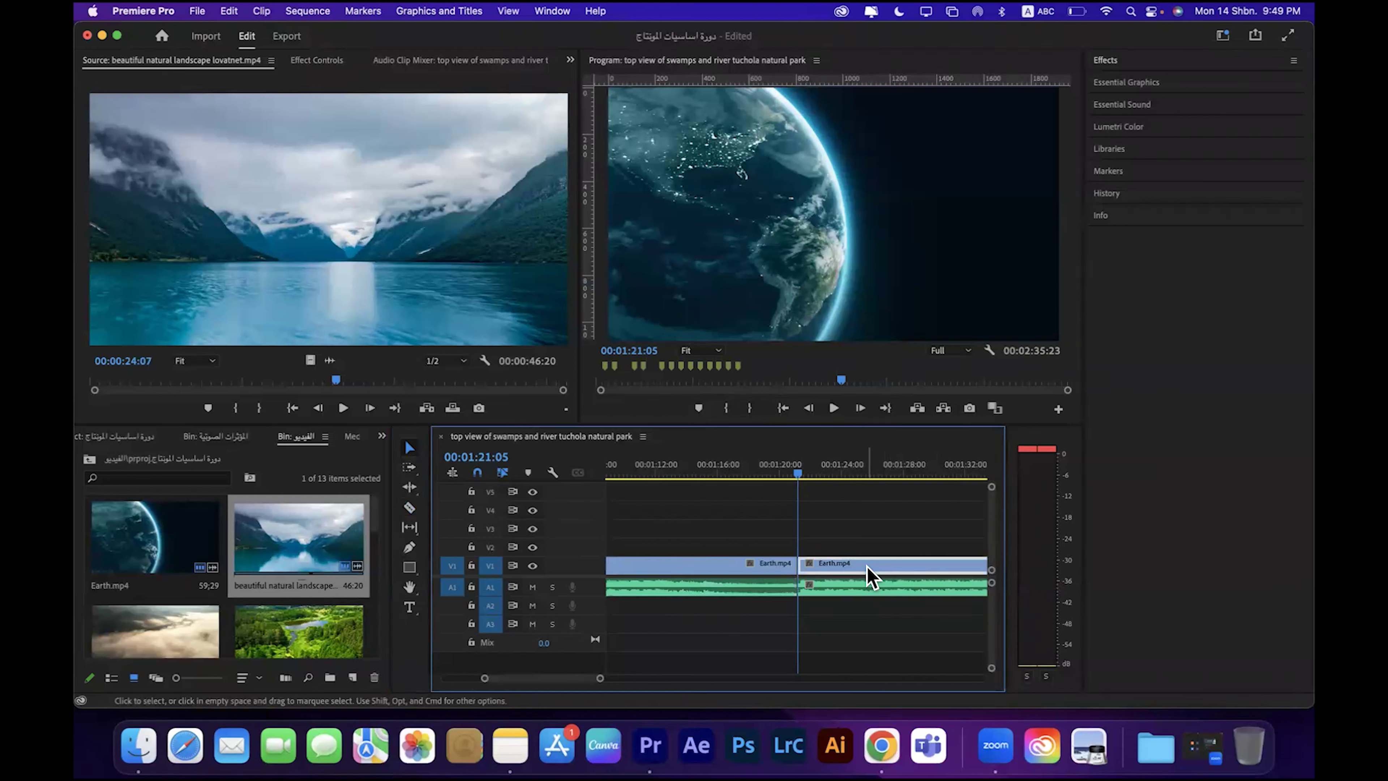
pyautogui.press('Delete')
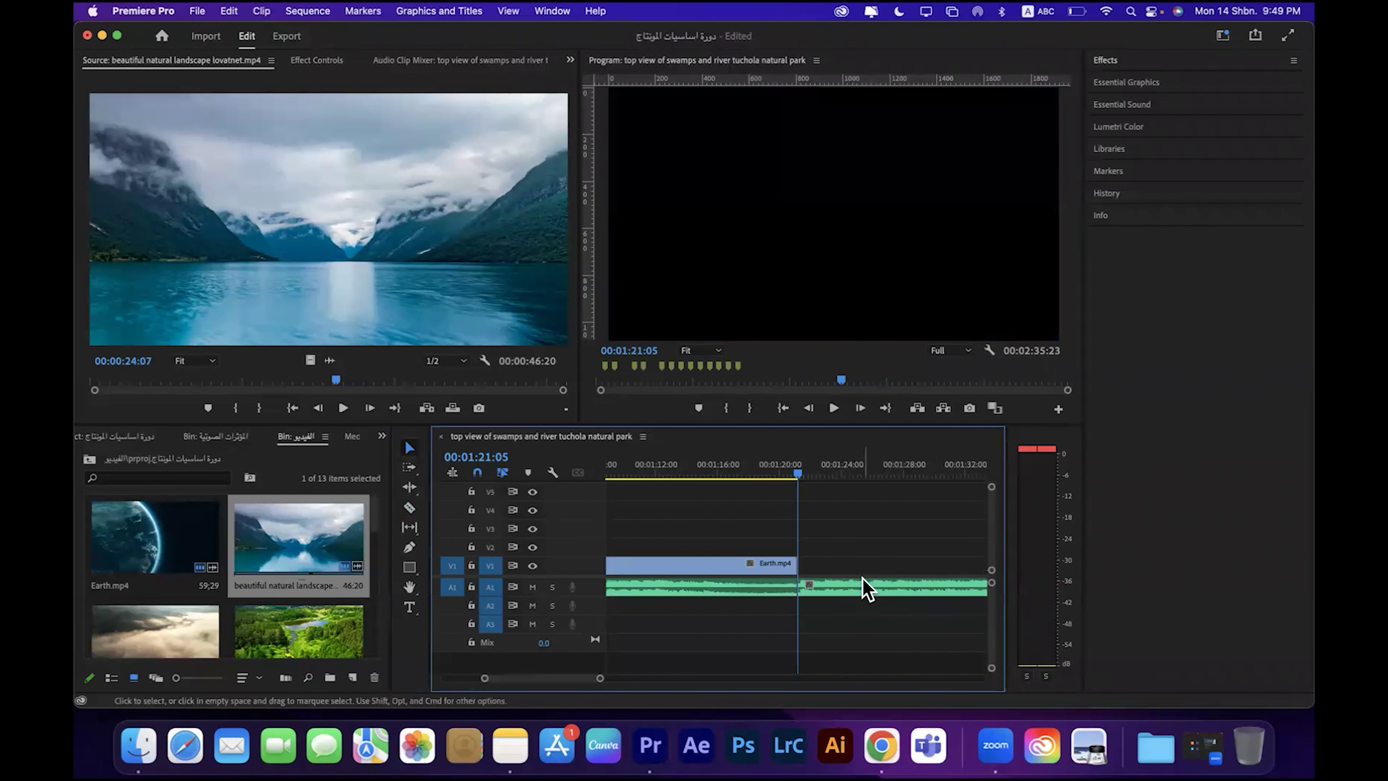
pyautogui.press('Delete')
# Step: Play the shortened ending of the Earth clip with the music, then return the playhead to 00:01:19:00
pyautogui.moveTo(600, 678); pyautogui.dragTo(686, 679)
pyautogui.click(747, 470)
pyautogui.click(832, 409)
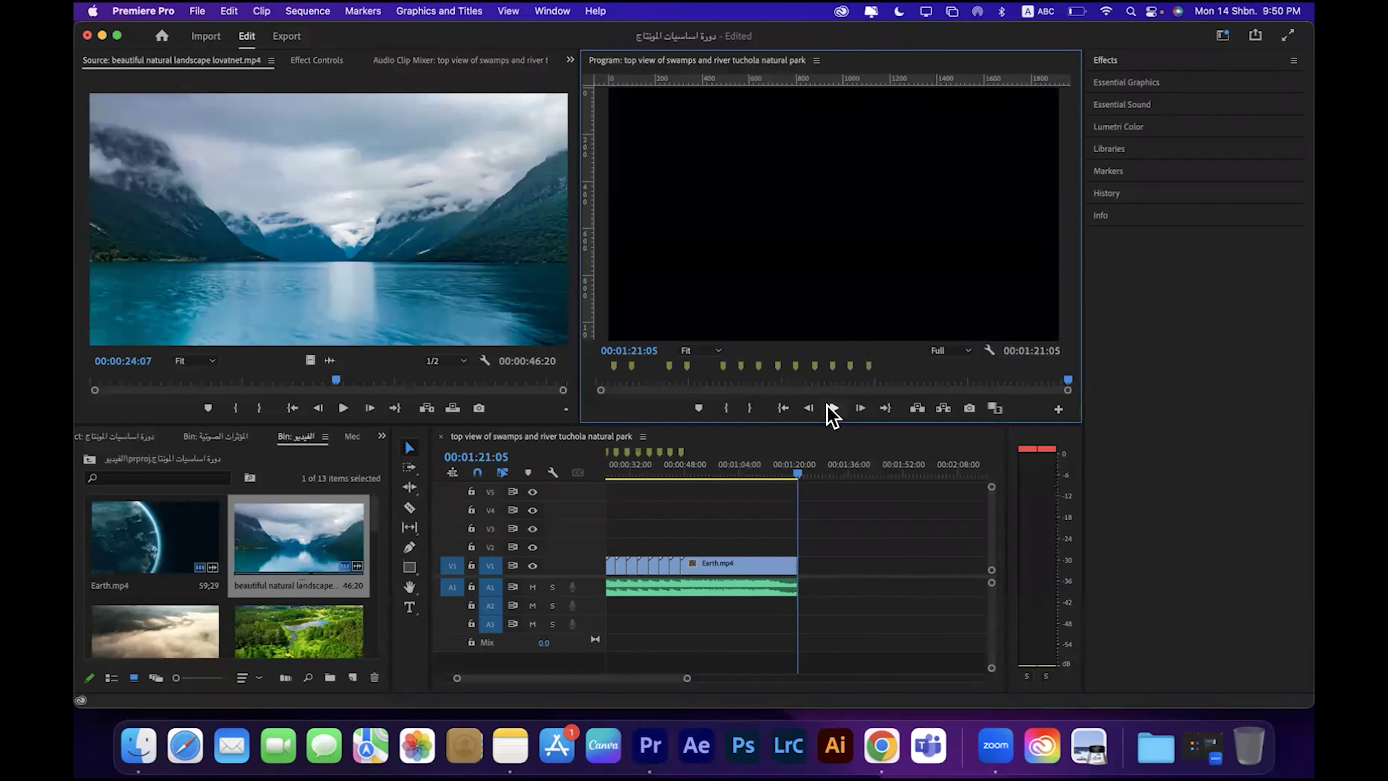
pyautogui.click(779, 462)
pyautogui.moveTo(779, 462); pyautogui.dragTo(790, 466)
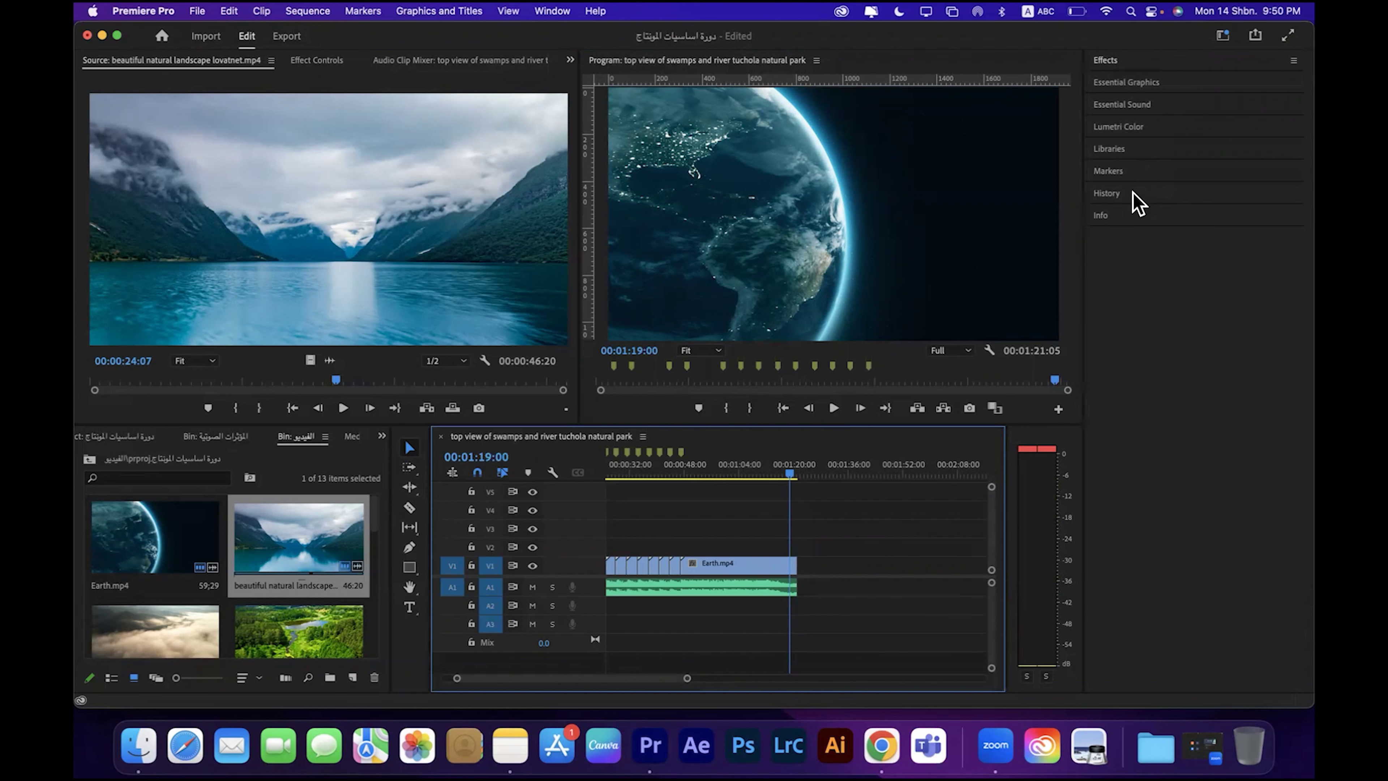
# Step: Examine the available effects categories, looking into Presets, Audio Effects and Video Effects
pyautogui.click(1119, 59)
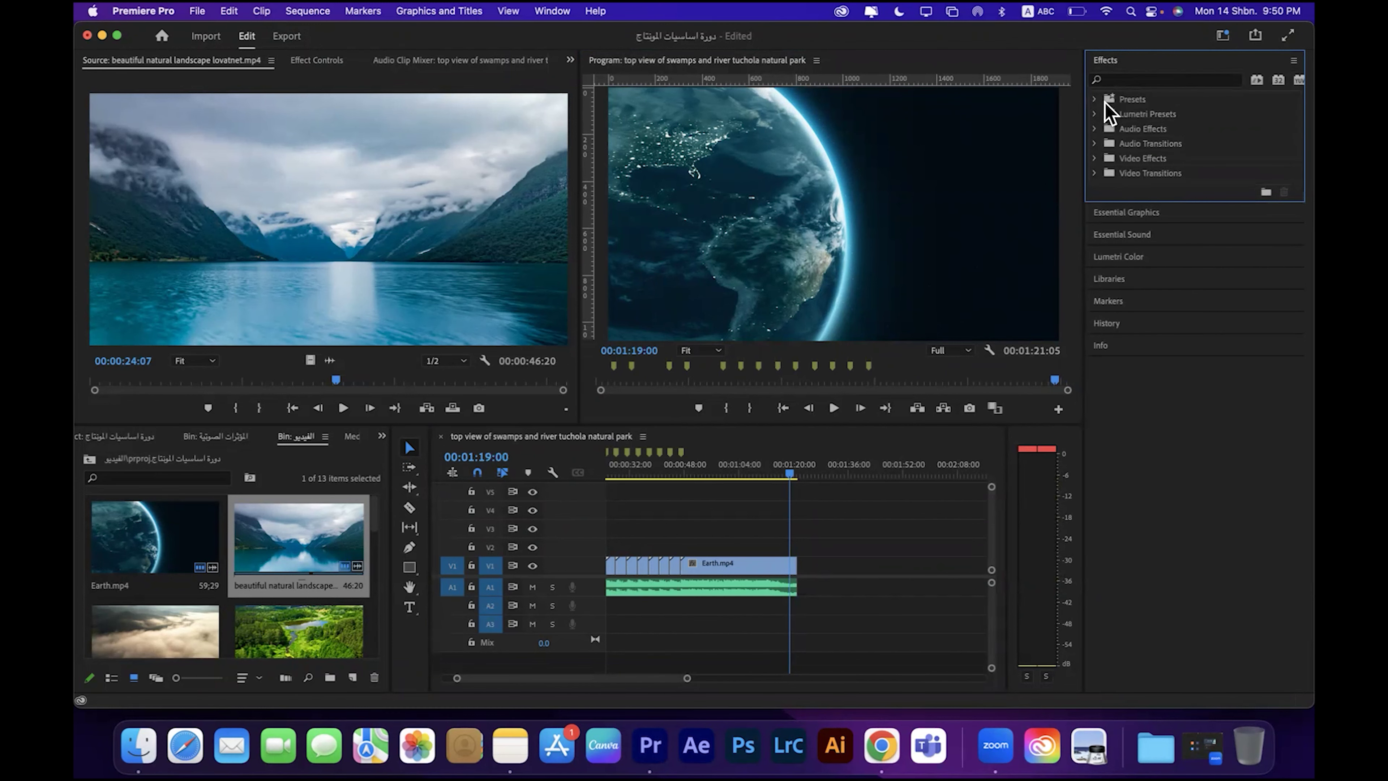
pyautogui.click(1095, 99)
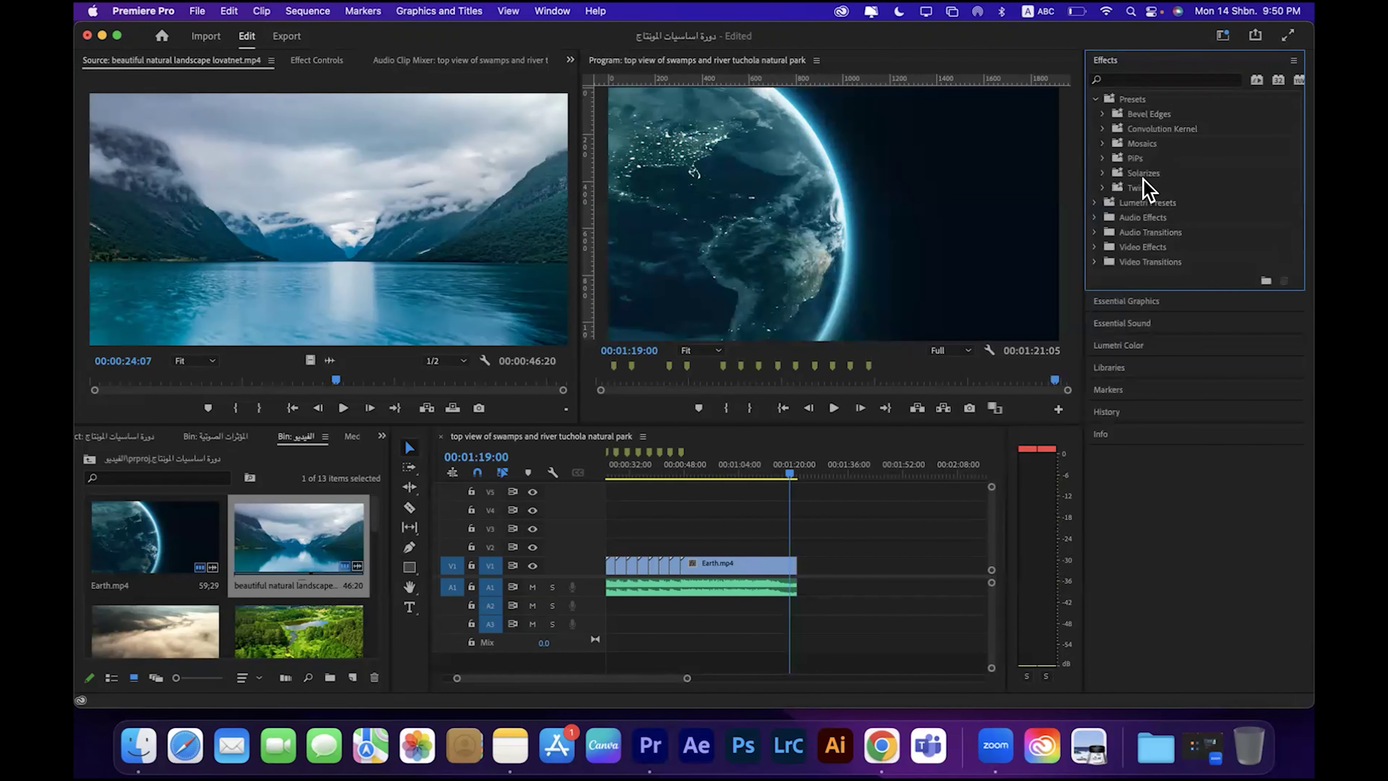
pyautogui.click(1095, 100)
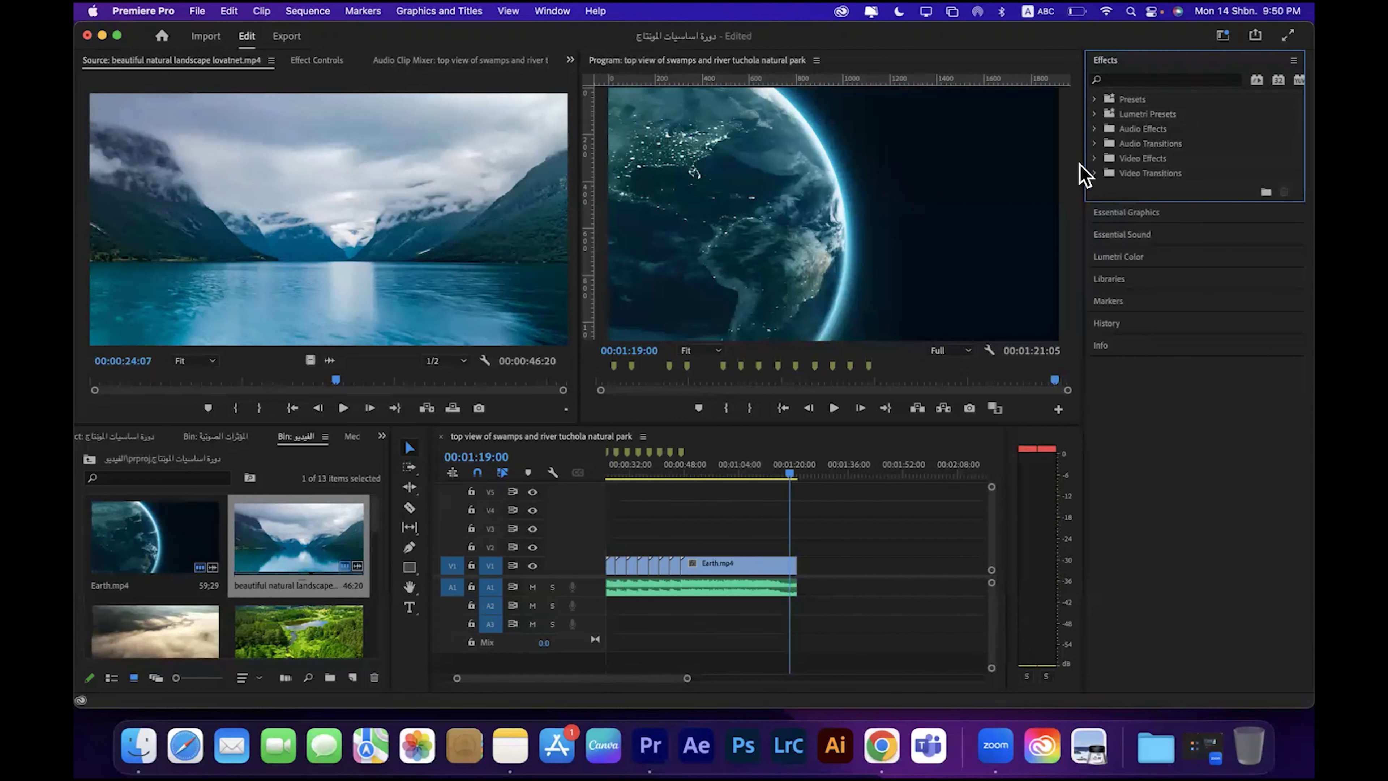
pyautogui.click(1095, 128)
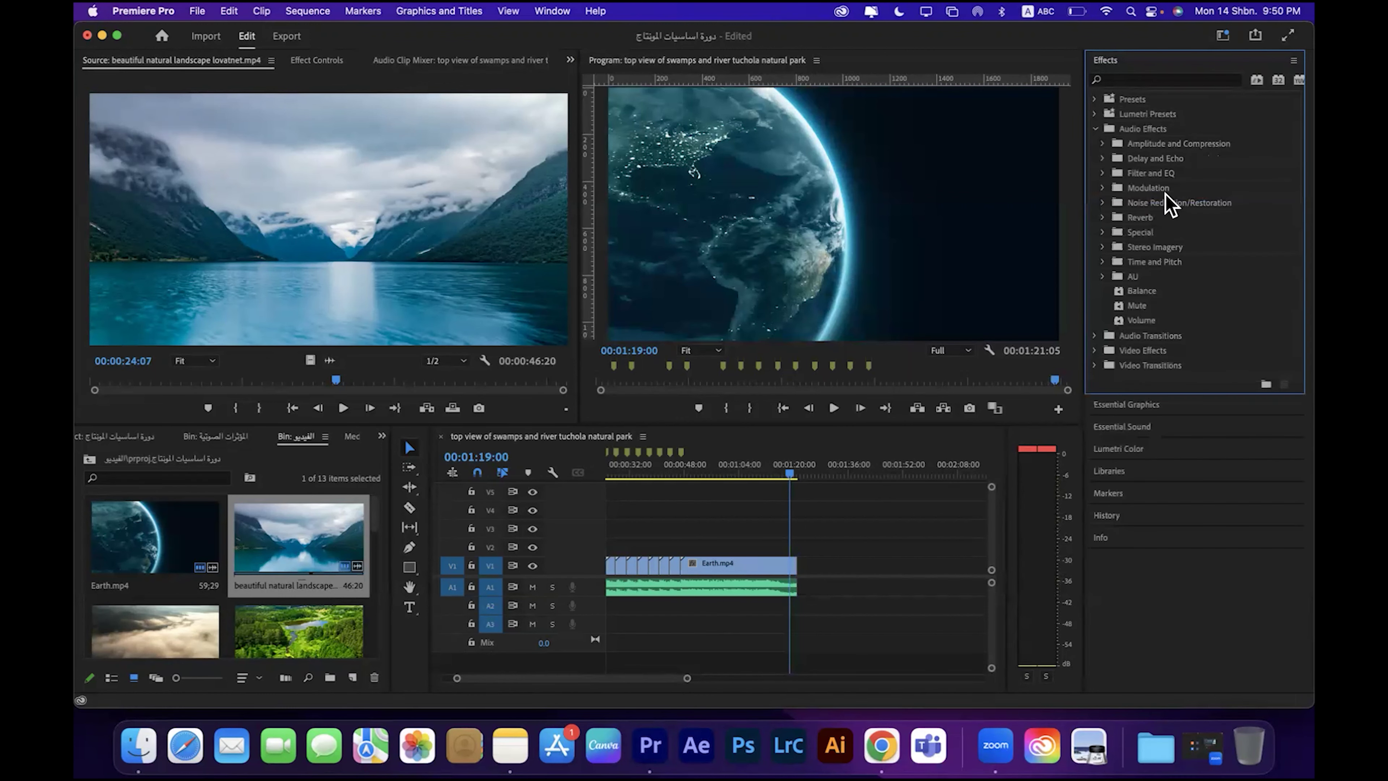
pyautogui.click(1097, 129)
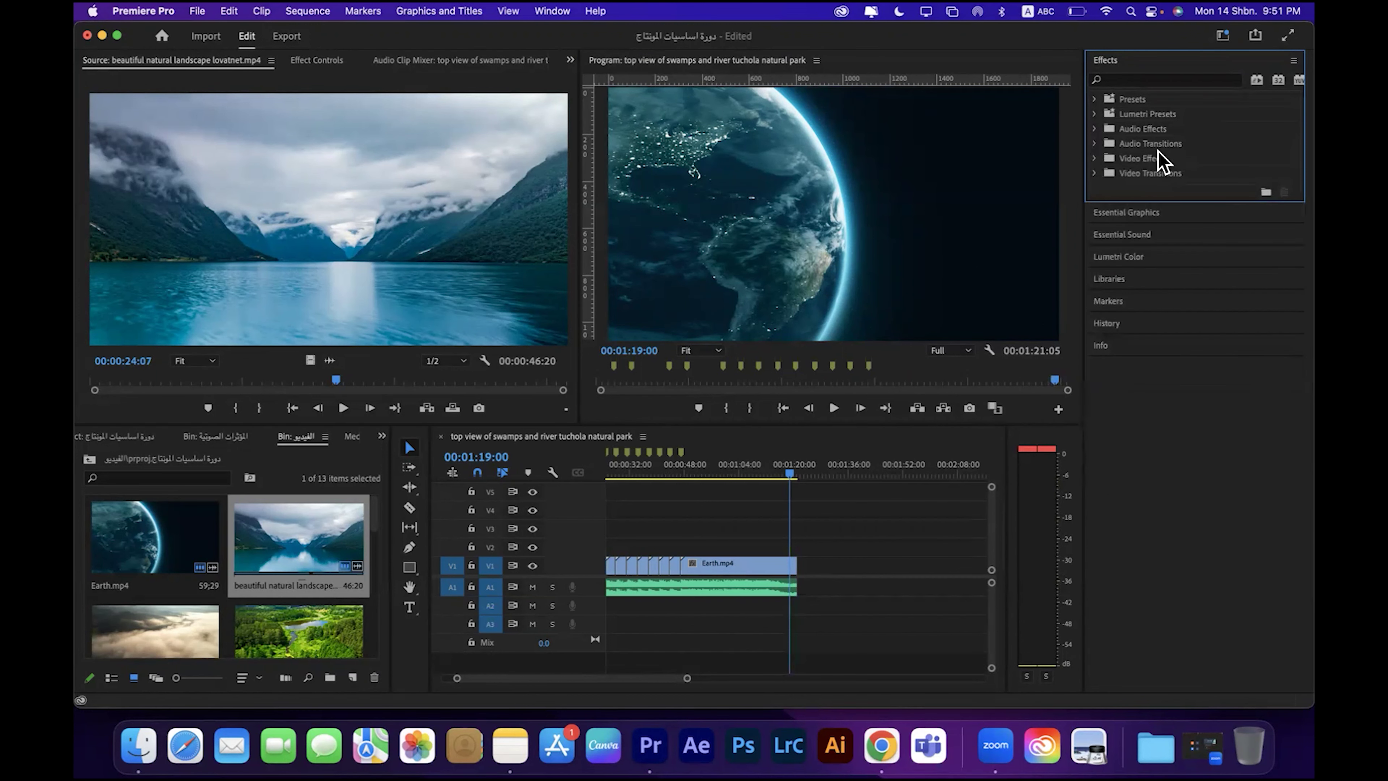
pyautogui.click(1118, 162)
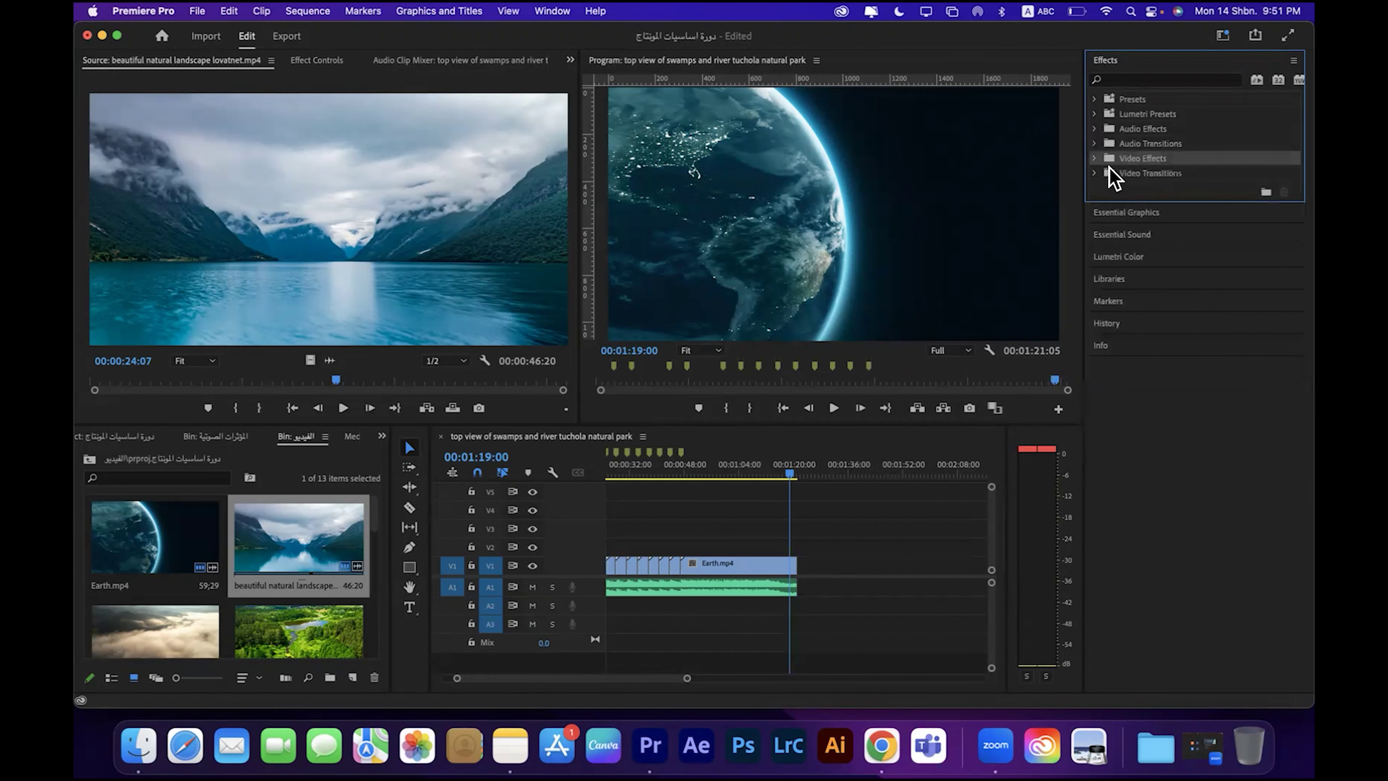
pyautogui.click(1095, 159)
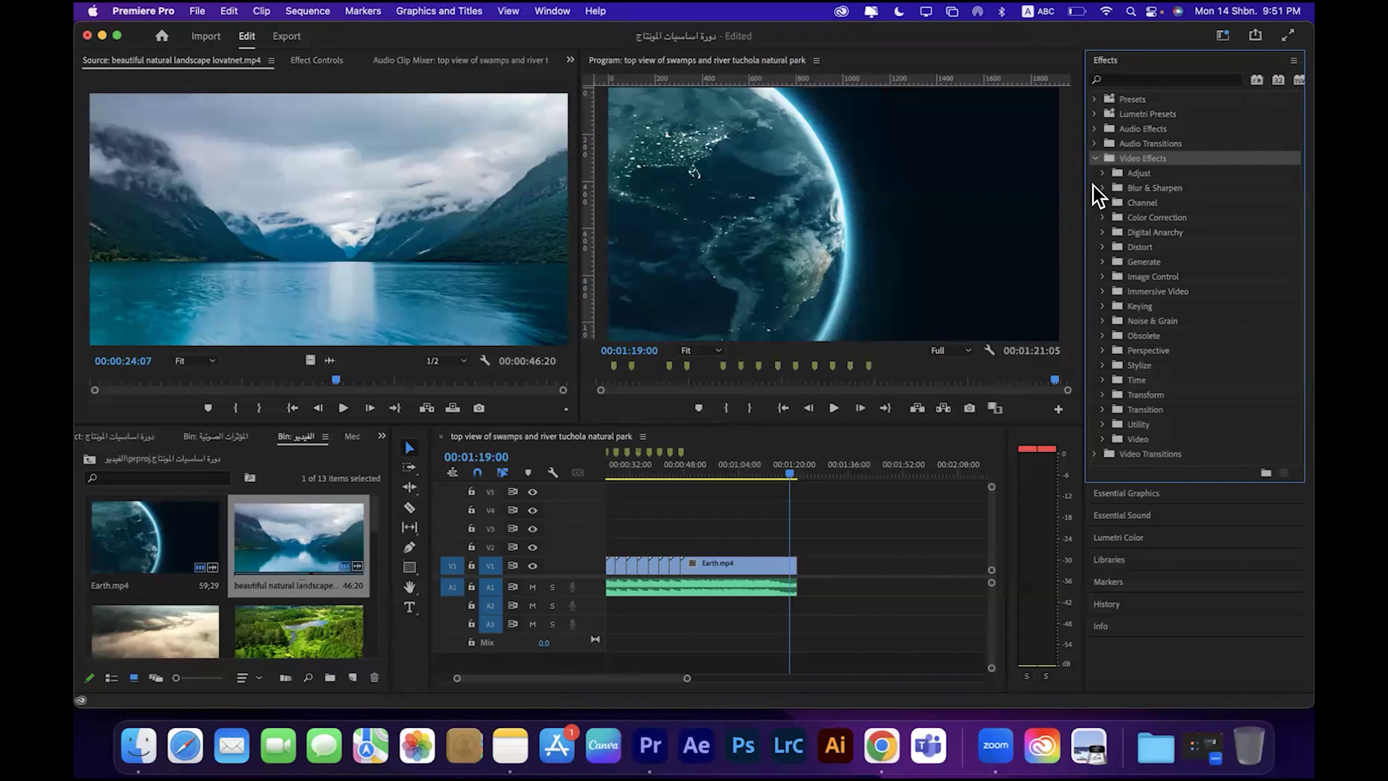
pyautogui.click(1095, 158)
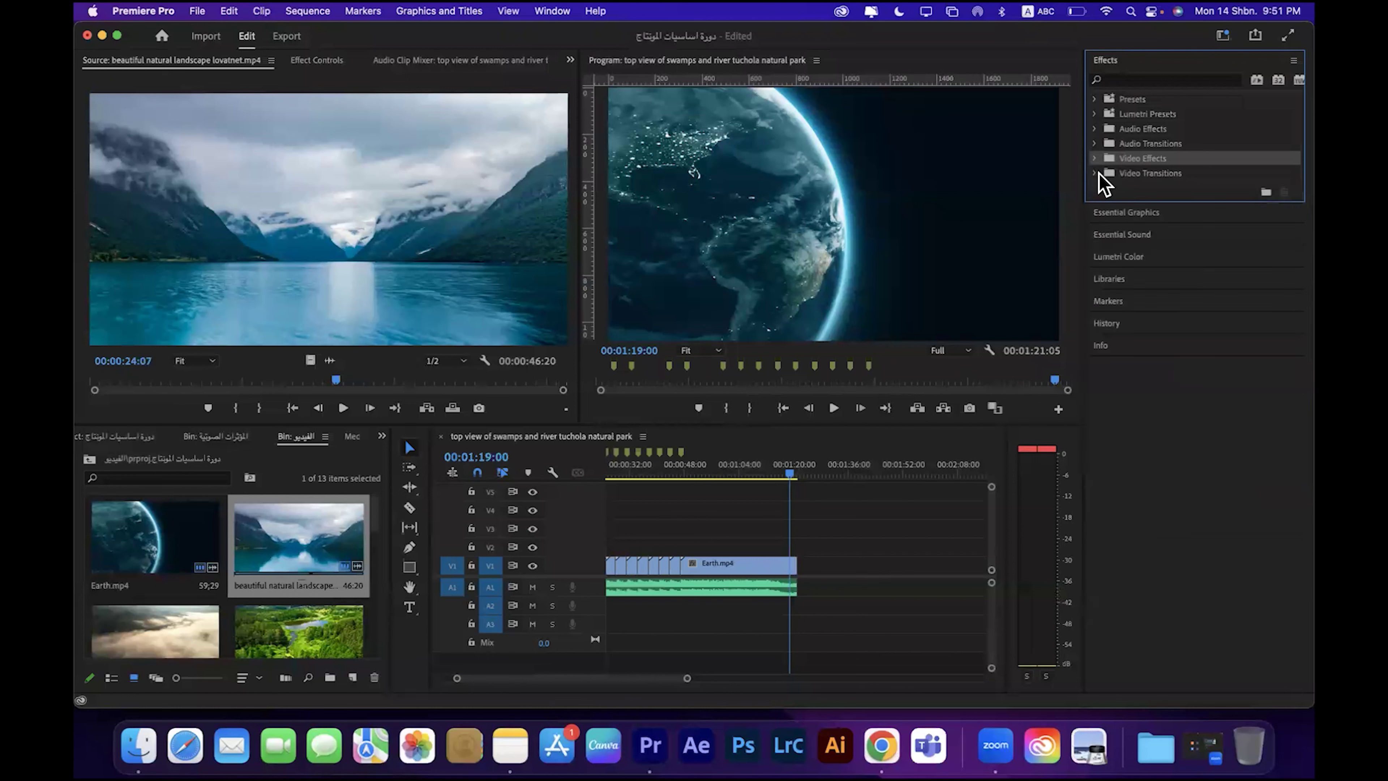
# Step: Apply the Cross Dissolve video transition from the Dissolve group to the end of the Earth clip
pyautogui.click(1096, 173)
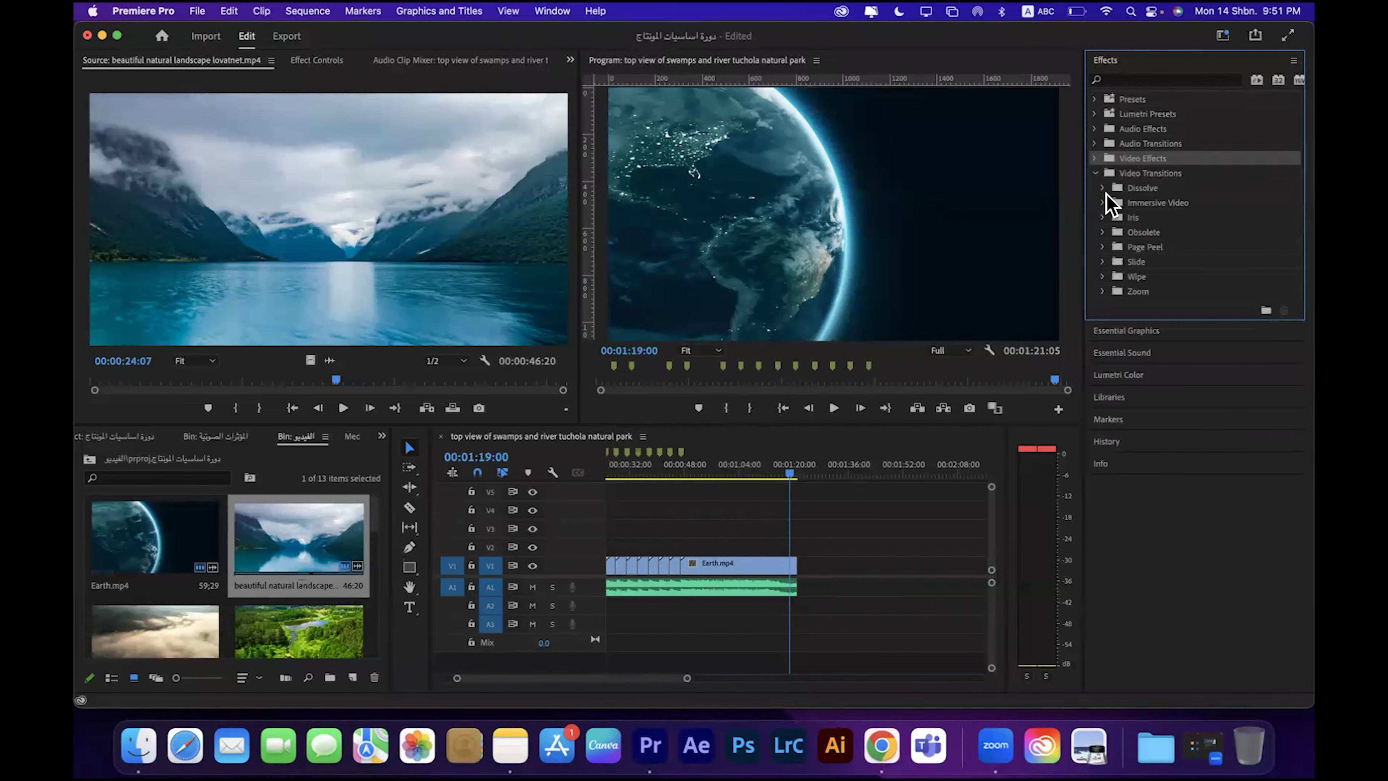
pyautogui.click(1117, 190)
pyautogui.click(1131, 175)
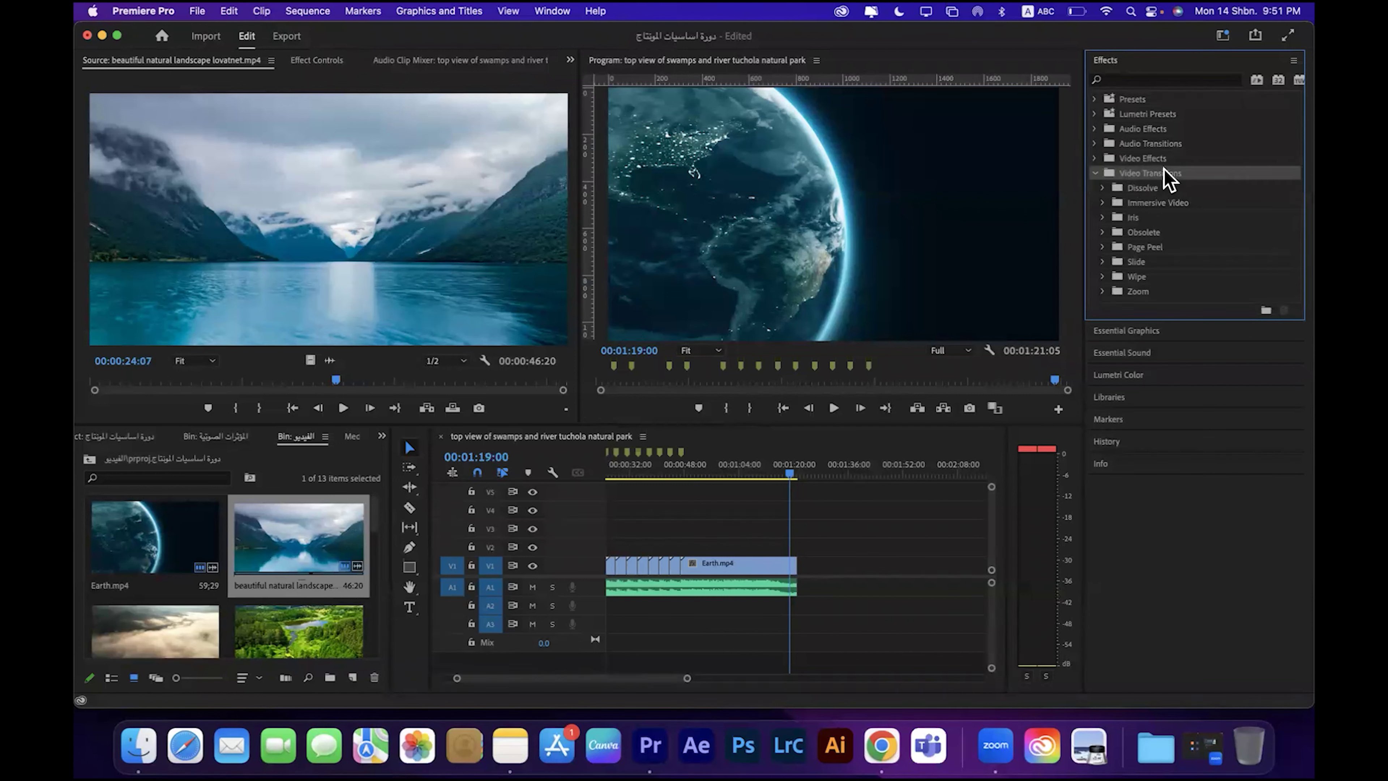
pyautogui.click(1142, 189)
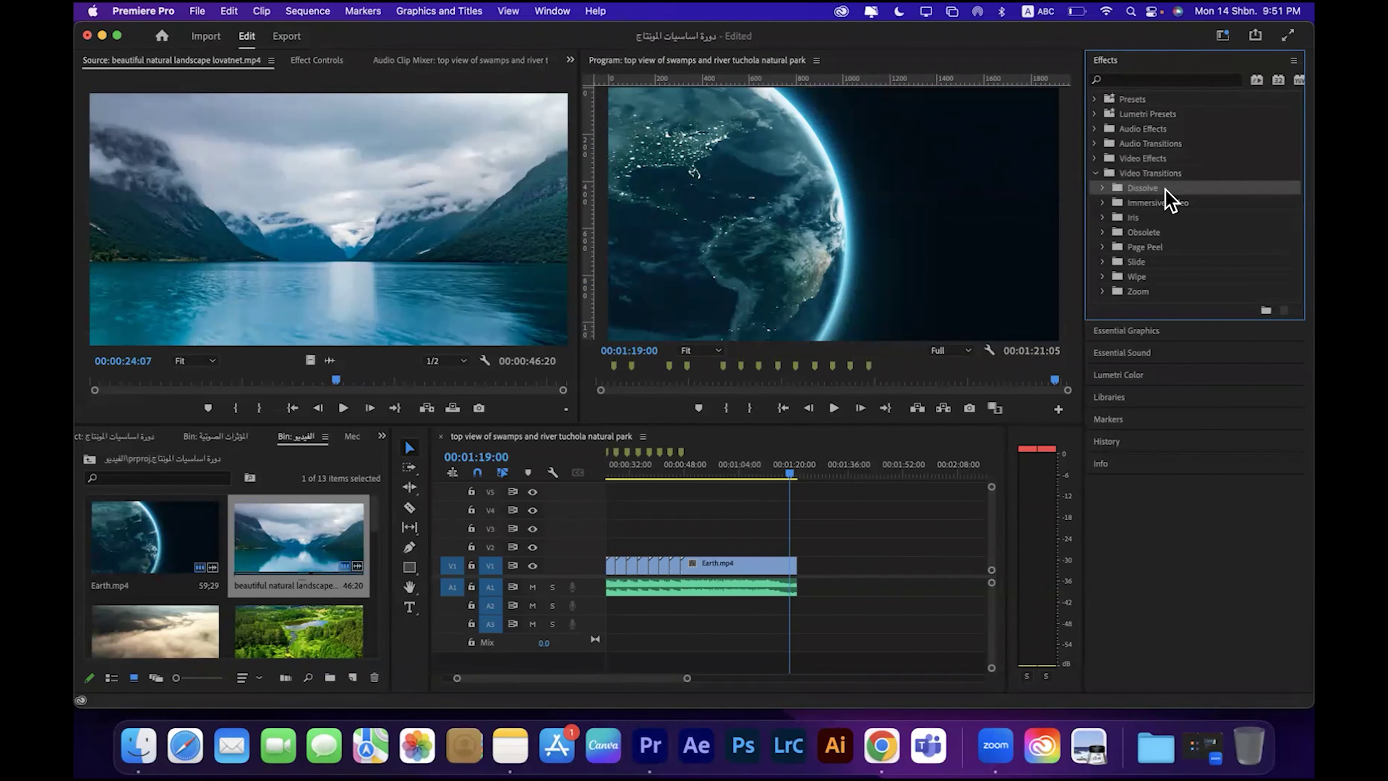
pyautogui.click(1100, 187)
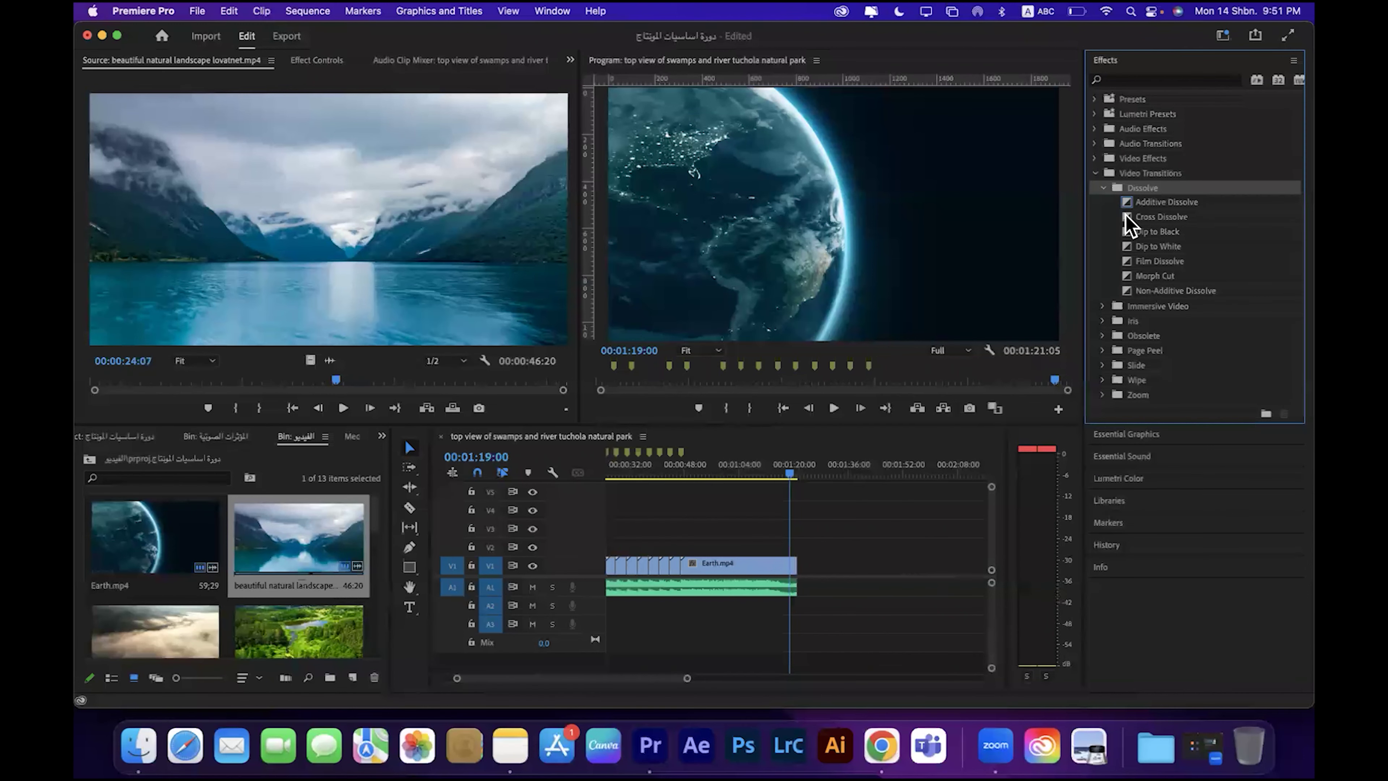
pyautogui.click(1126, 216)
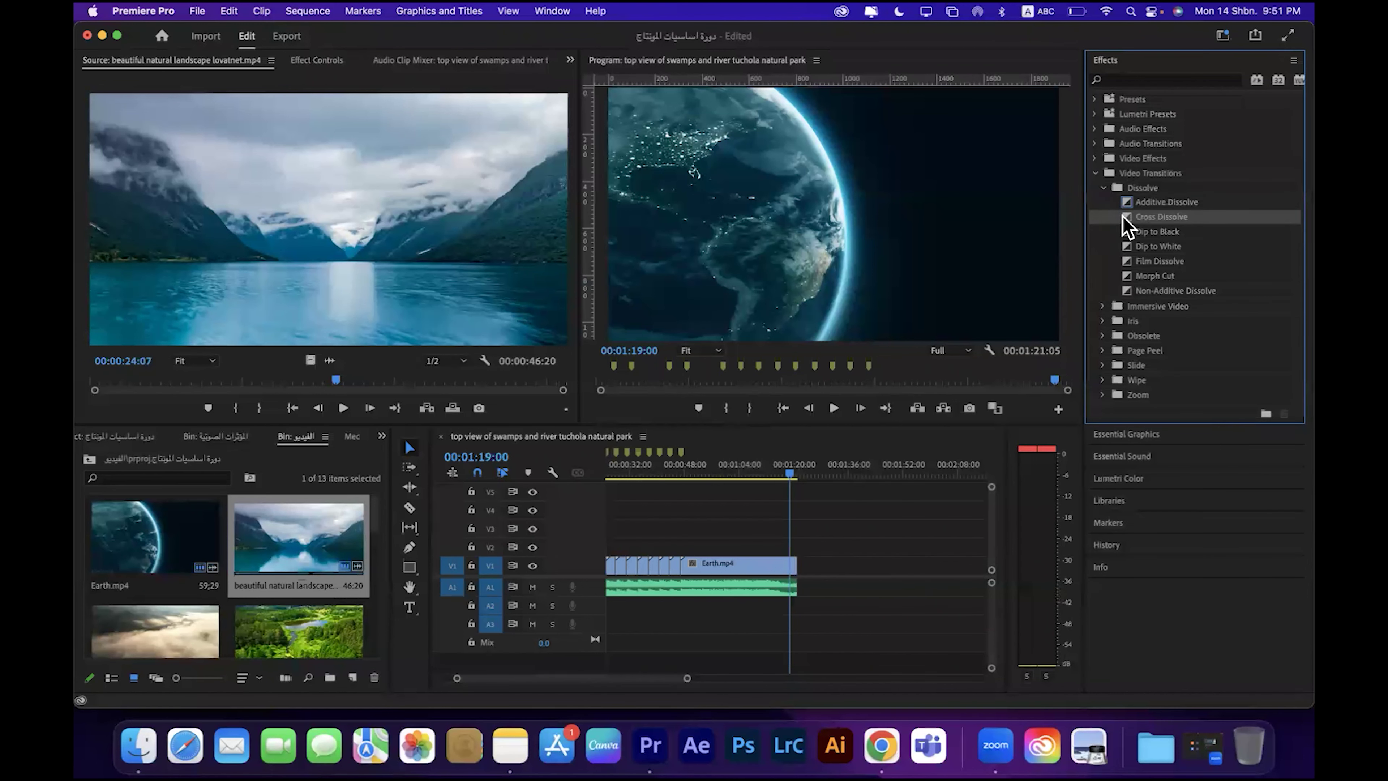
pyautogui.moveTo(1127, 220)
pyautogui.mouseDown()
pyautogui.moveTo(985, 342)
pyautogui.moveTo(794, 563)
pyautogui.mouseUp()
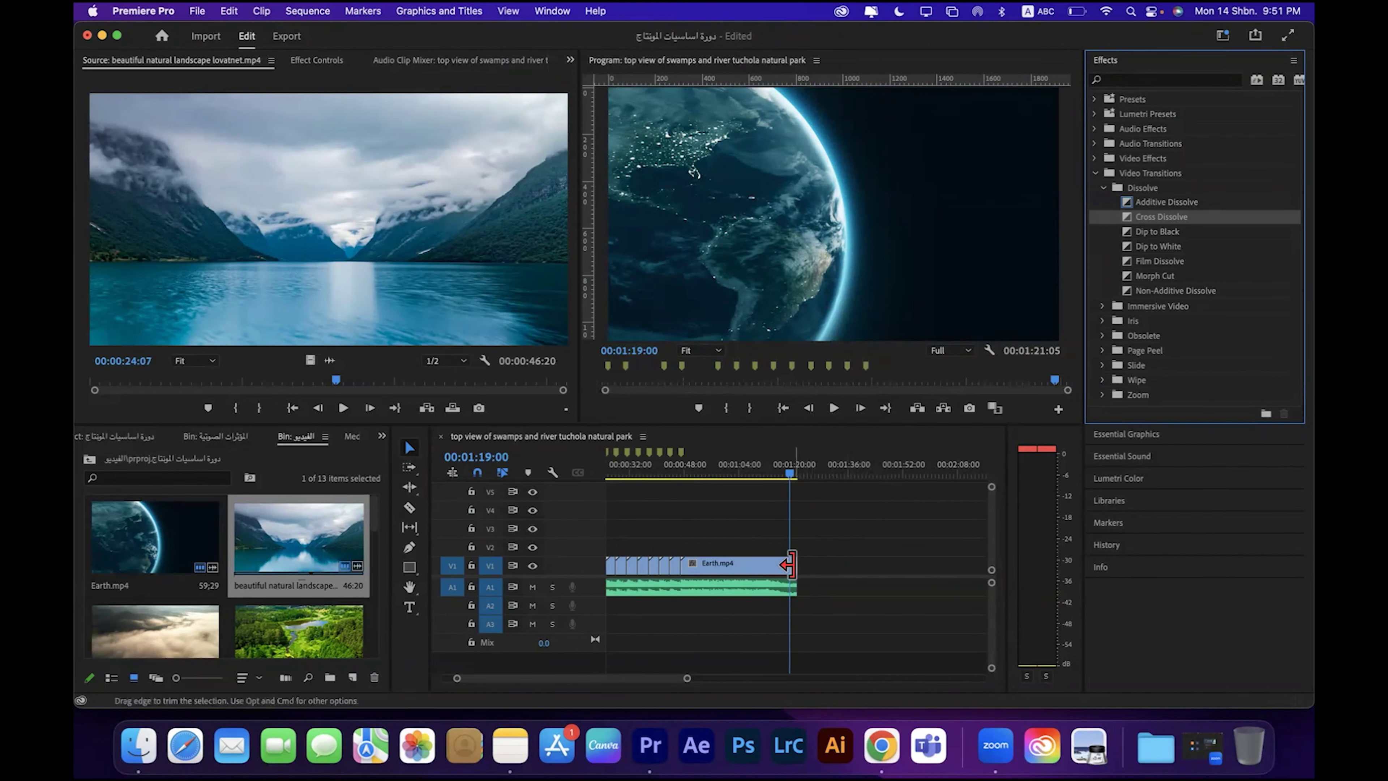
# Step: Lengthen the Cross Dissolve at the end of the Earth clip by extending its start back to about 00:01:19:20
pyautogui.moveTo(688, 678)
pyautogui.mouseDown()
pyautogui.moveTo(542, 688)
pyautogui.moveTo(555, 681)
pyautogui.mouseUp()
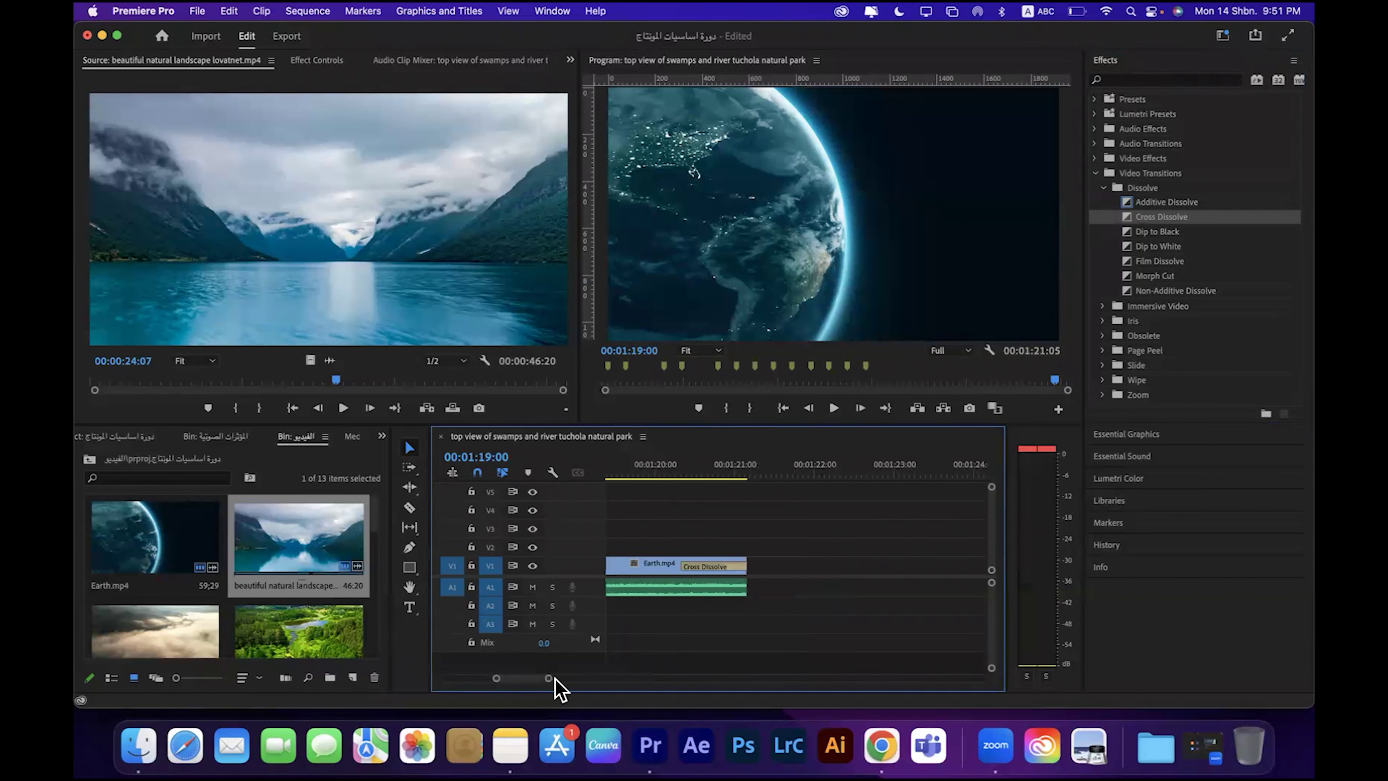
pyautogui.click(698, 567)
pyautogui.click(654, 465)
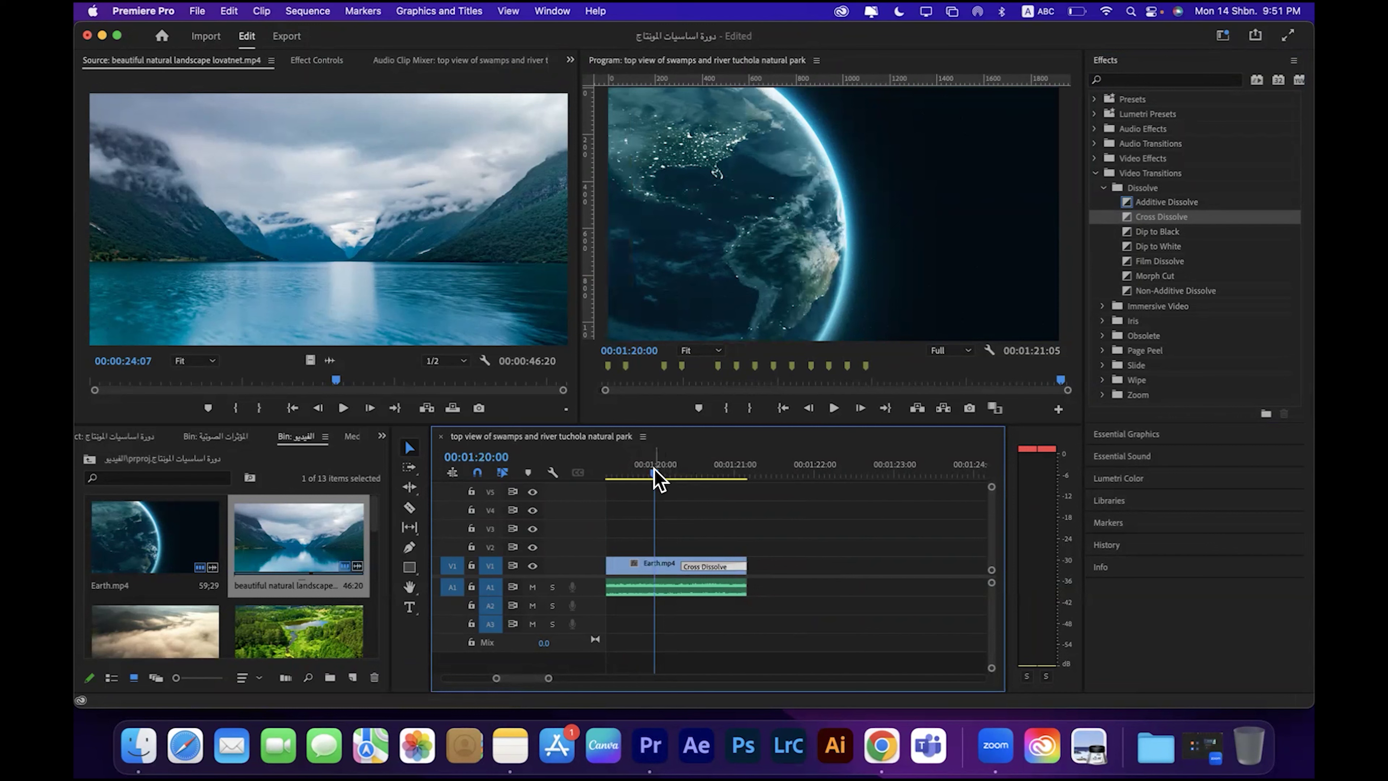
pyautogui.moveTo(654, 471)
pyautogui.mouseDown()
pyautogui.moveTo(746, 471)
pyautogui.moveTo(661, 483)
pyautogui.mouseUp()
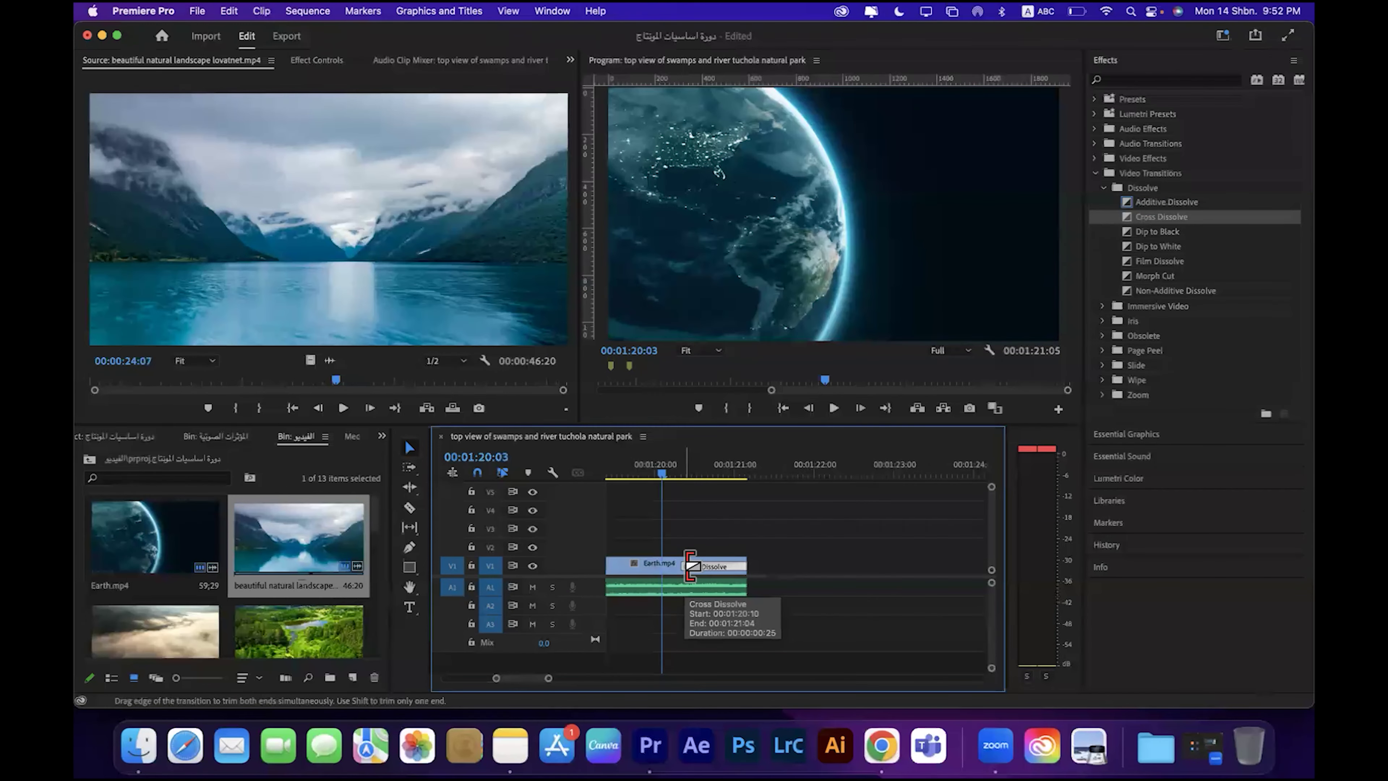
pyautogui.moveTo(691, 566); pyautogui.dragTo(633, 569)
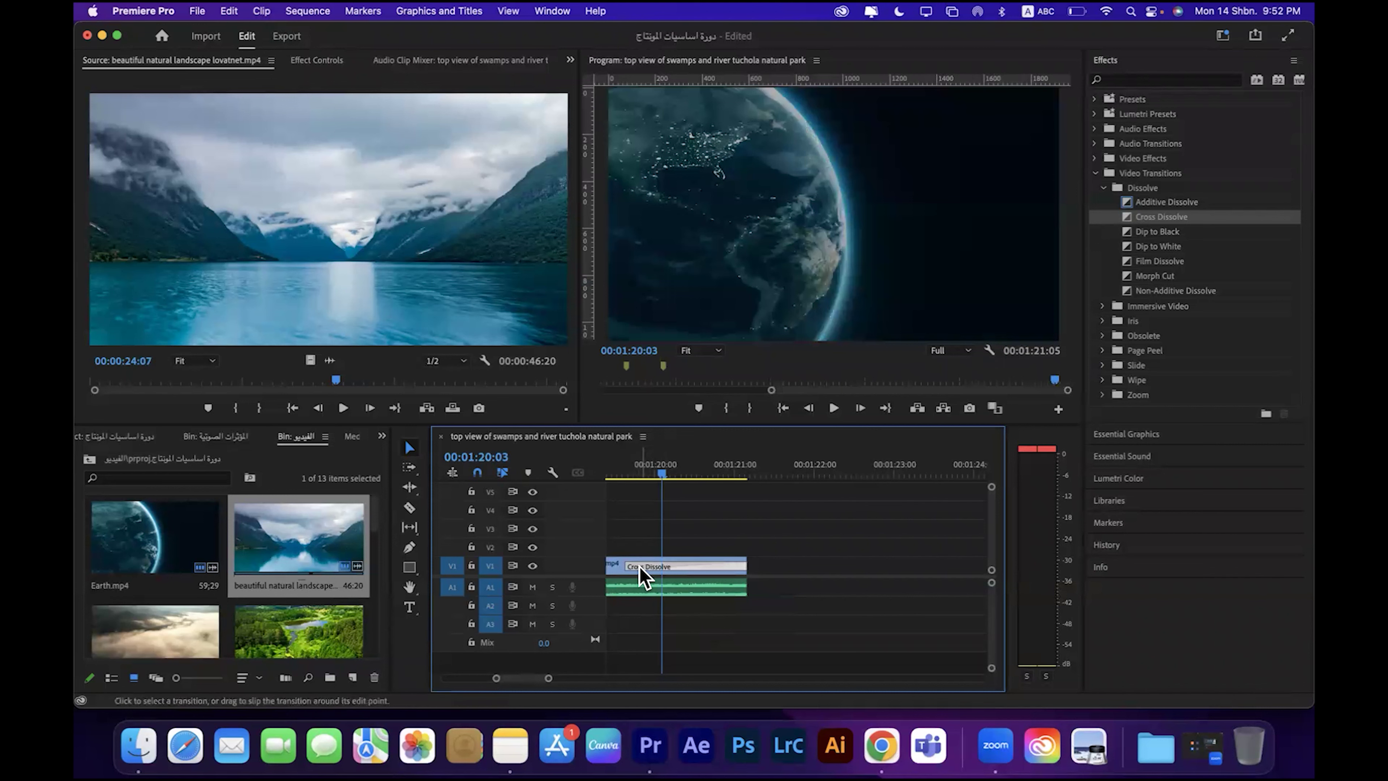
# Step: Play the lengthened Cross Dissolve from 00:01:19:16, then replay the ending from an earlier point to check the fade-out
pyautogui.click(618, 471)
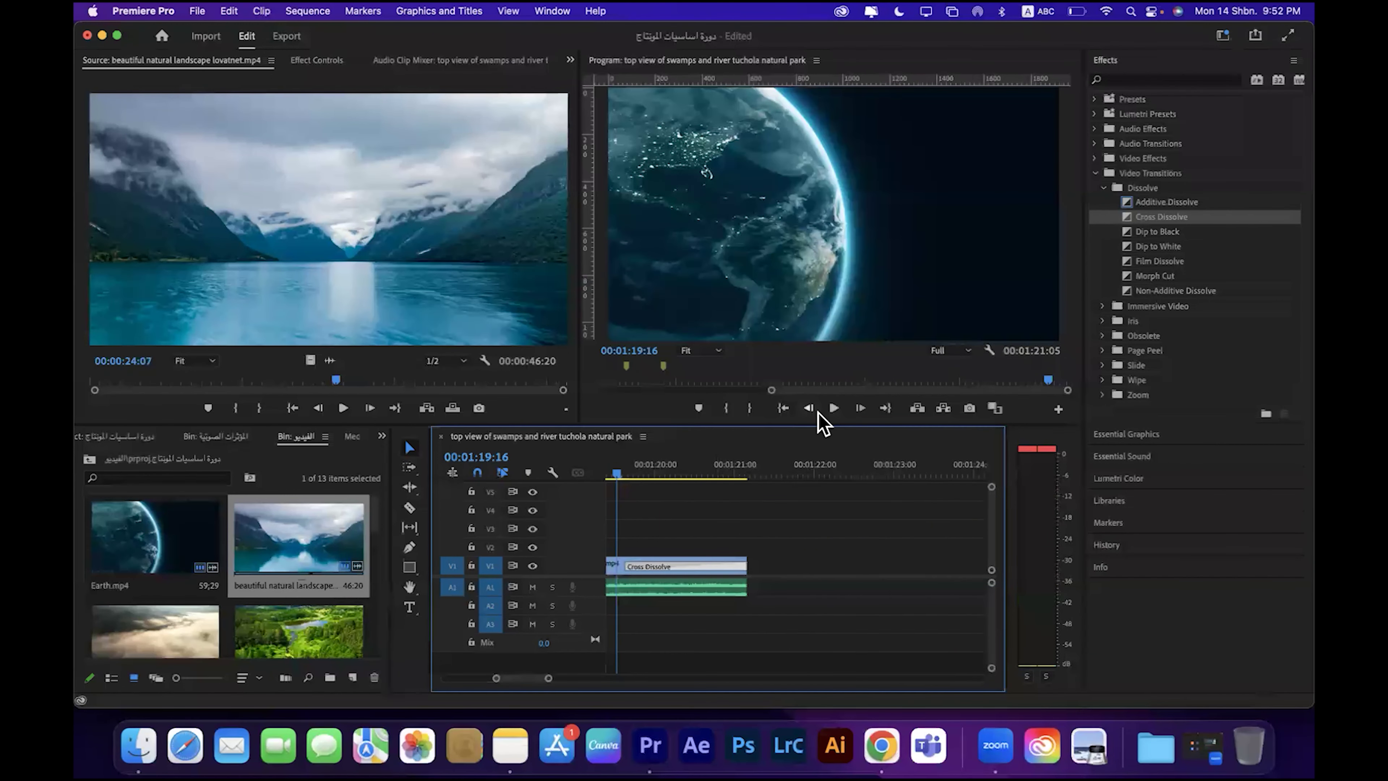
pyautogui.click(832, 407)
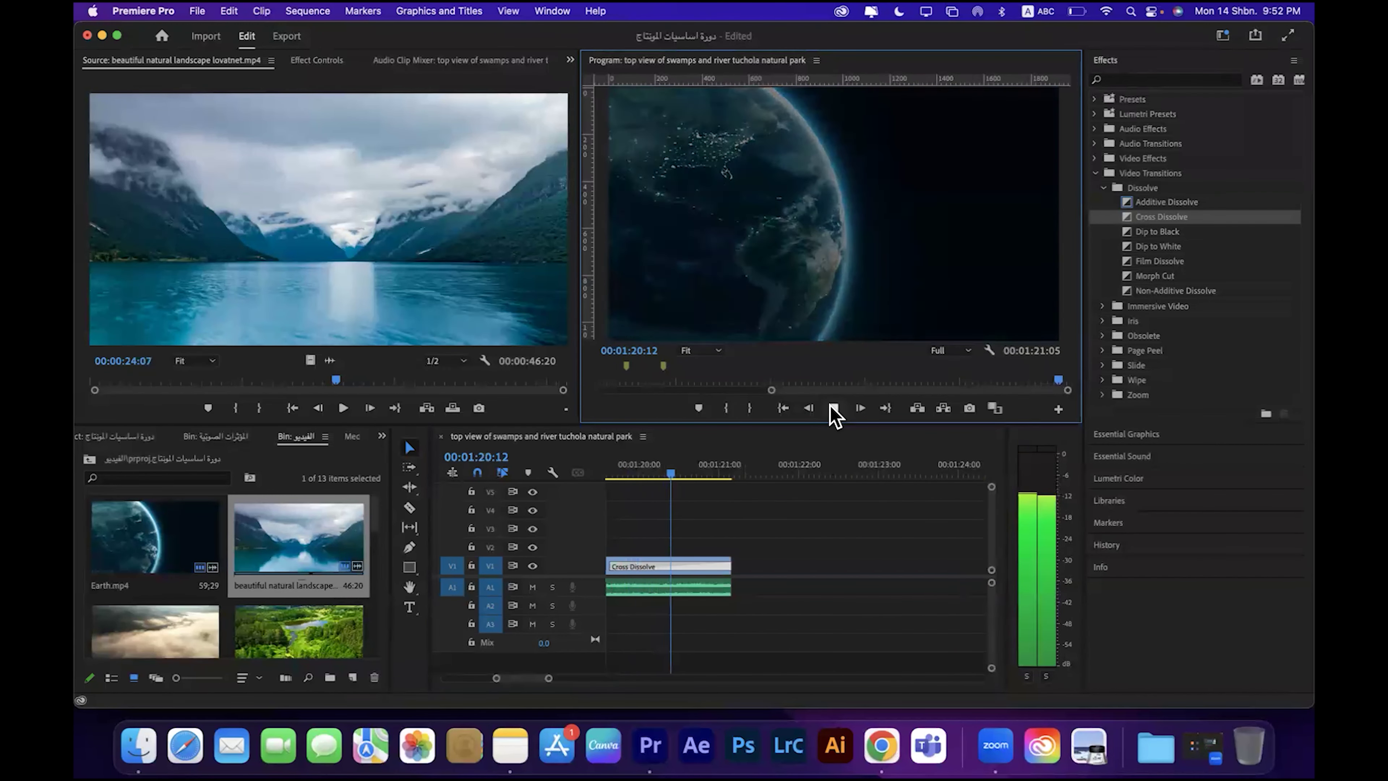
pyautogui.moveTo(722, 472); pyautogui.dragTo(626, 477)
pyautogui.moveTo(549, 678); pyautogui.dragTo(567, 679)
pyautogui.click(767, 470)
pyautogui.click(834, 410)
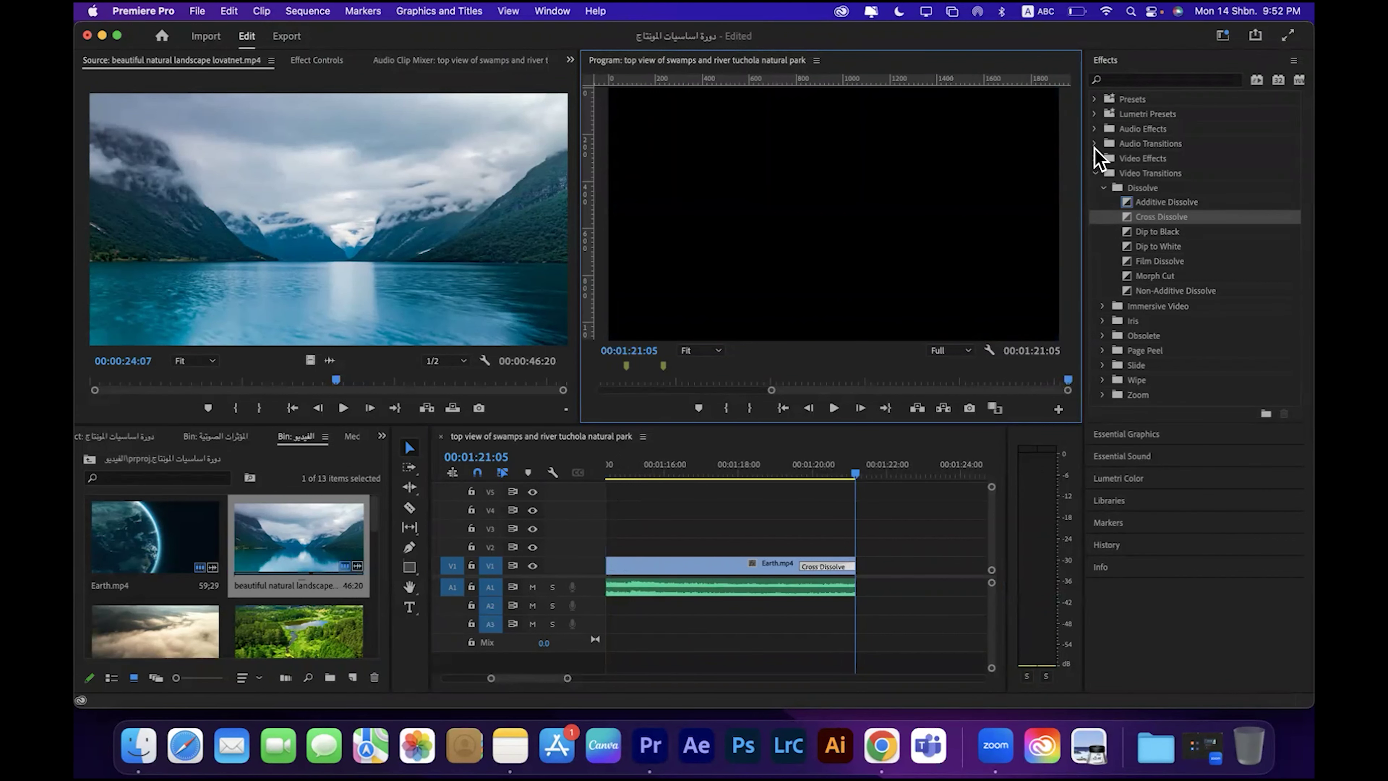
# Step: Apply the Exponential Fade audio transition to the end of the music and play the ending from 00:01:18:06
pyautogui.click(1095, 144)
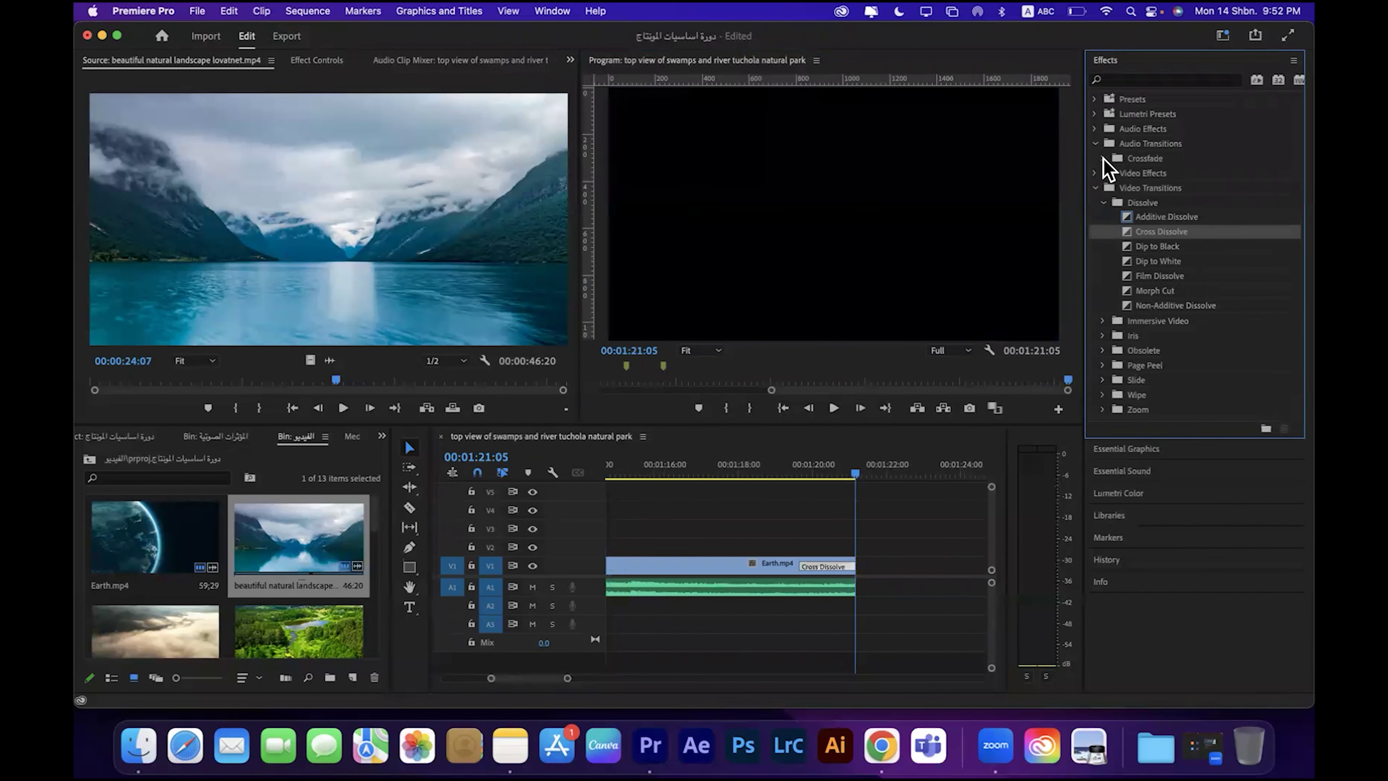
pyautogui.click(1102, 159)
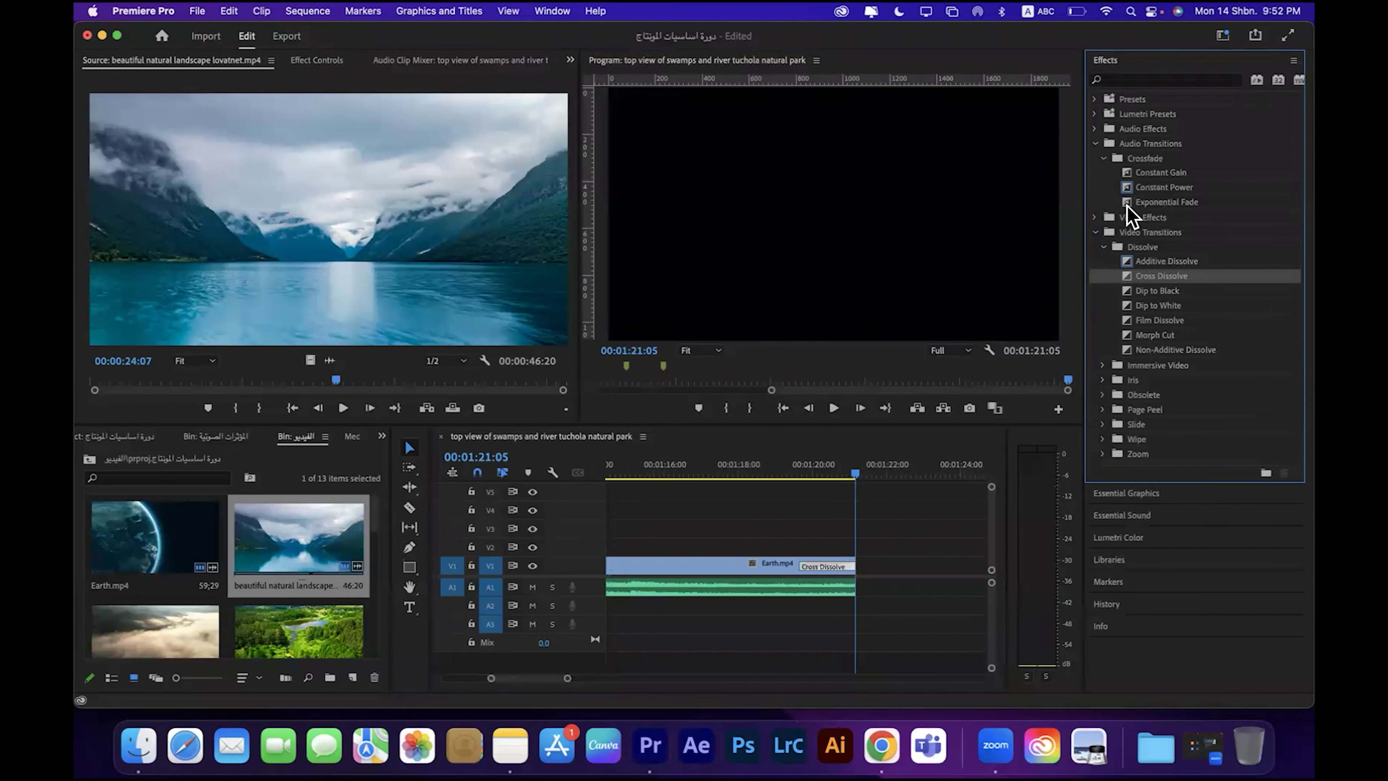
pyautogui.click(1129, 201)
pyautogui.moveTo(1129, 204); pyautogui.dragTo(845, 591)
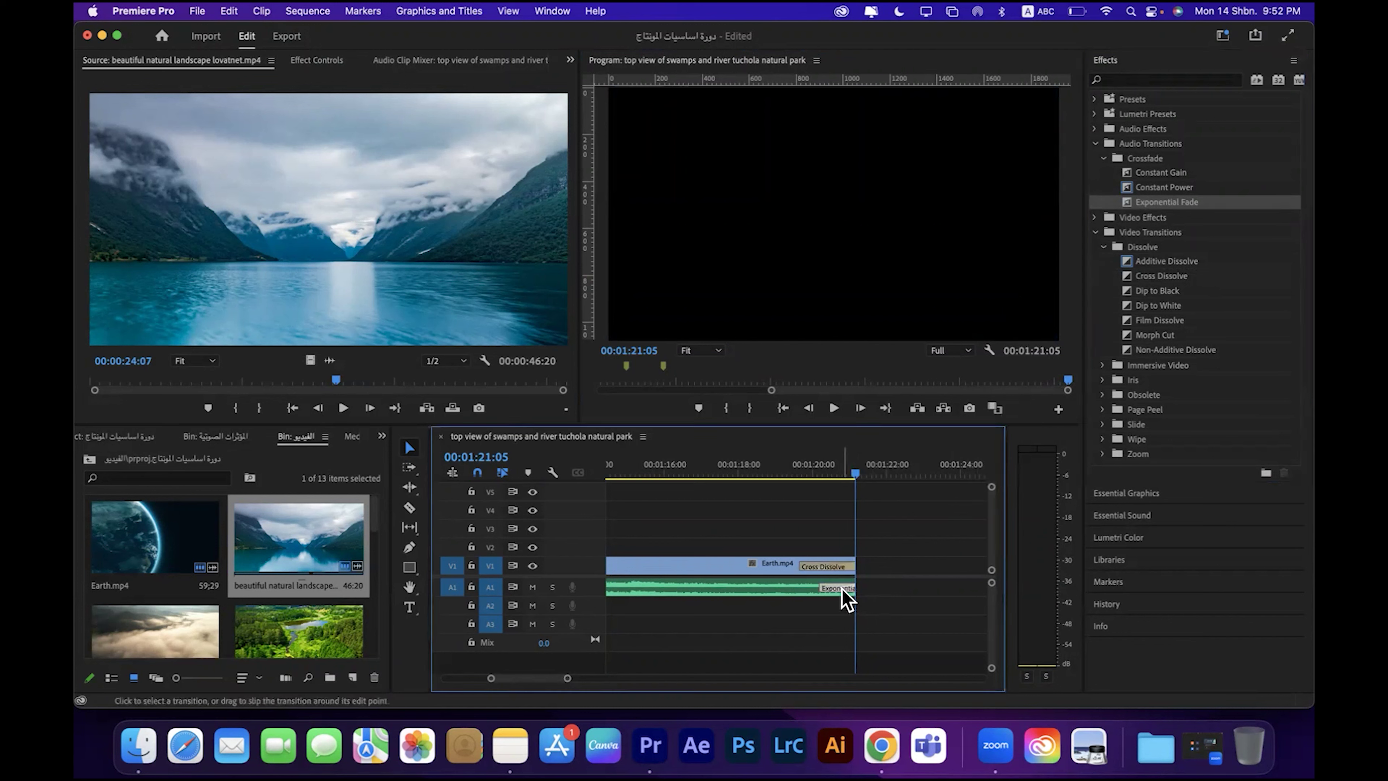
pyautogui.moveTo(772, 471); pyautogui.dragTo(745, 472)
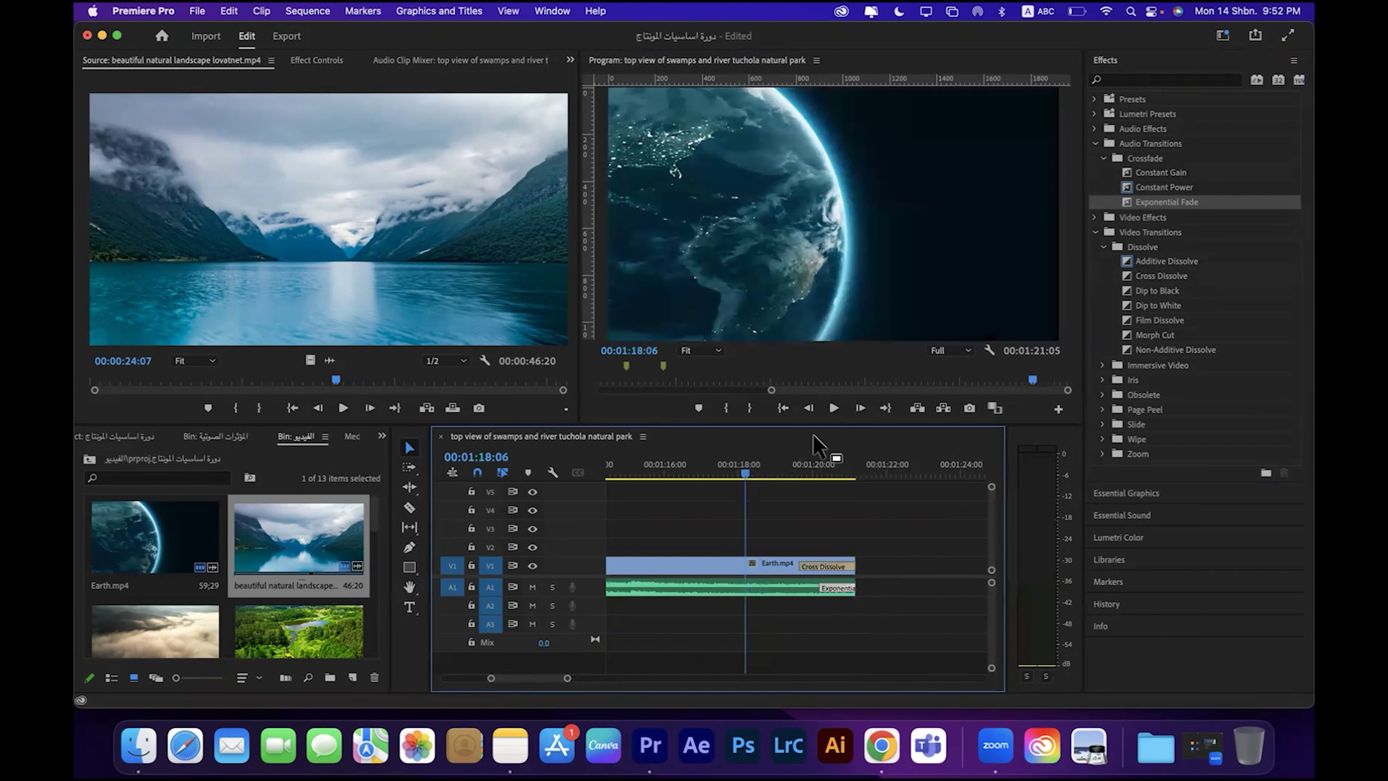
pyautogui.click(832, 408)
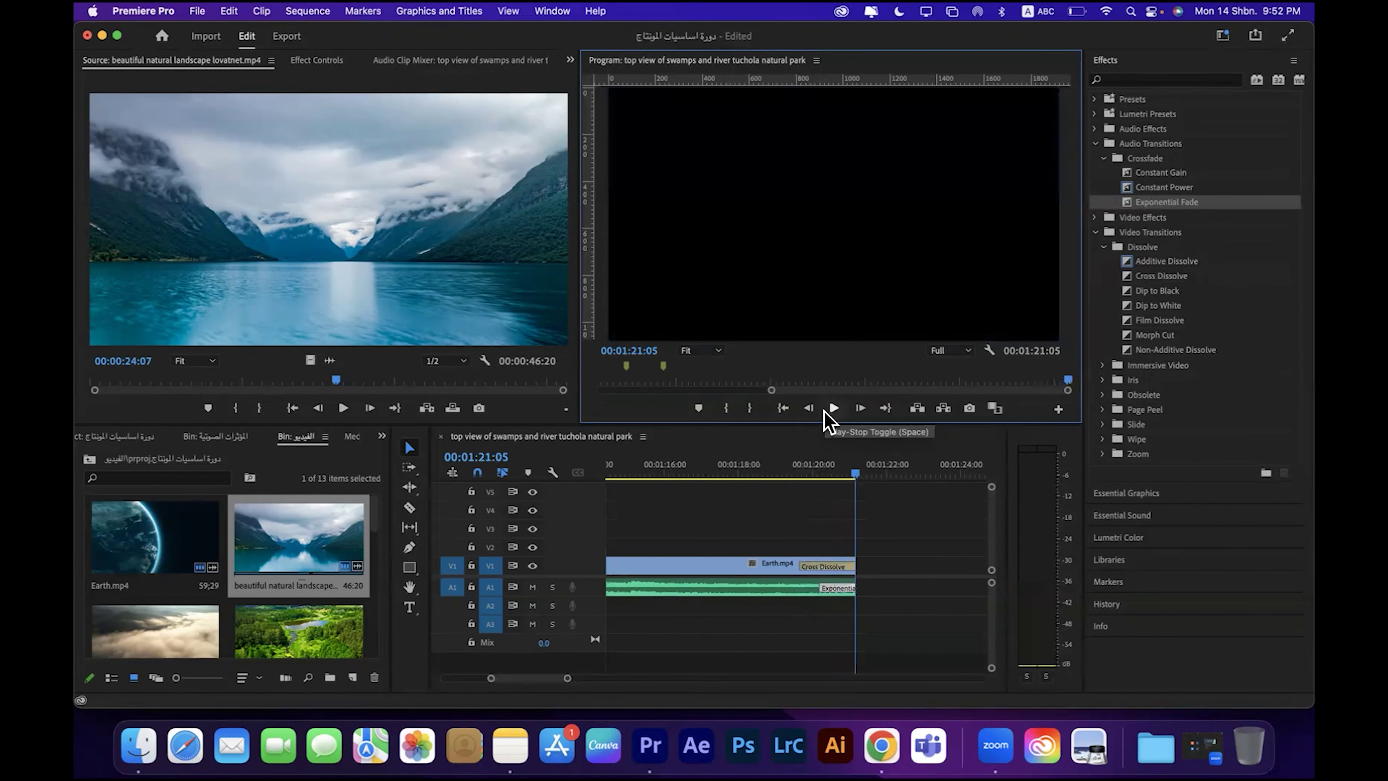
# Step: Replay the sequence ending from an earlier point in the Earth clip to check the picture and music fade-outs together
pyautogui.click(772, 468)
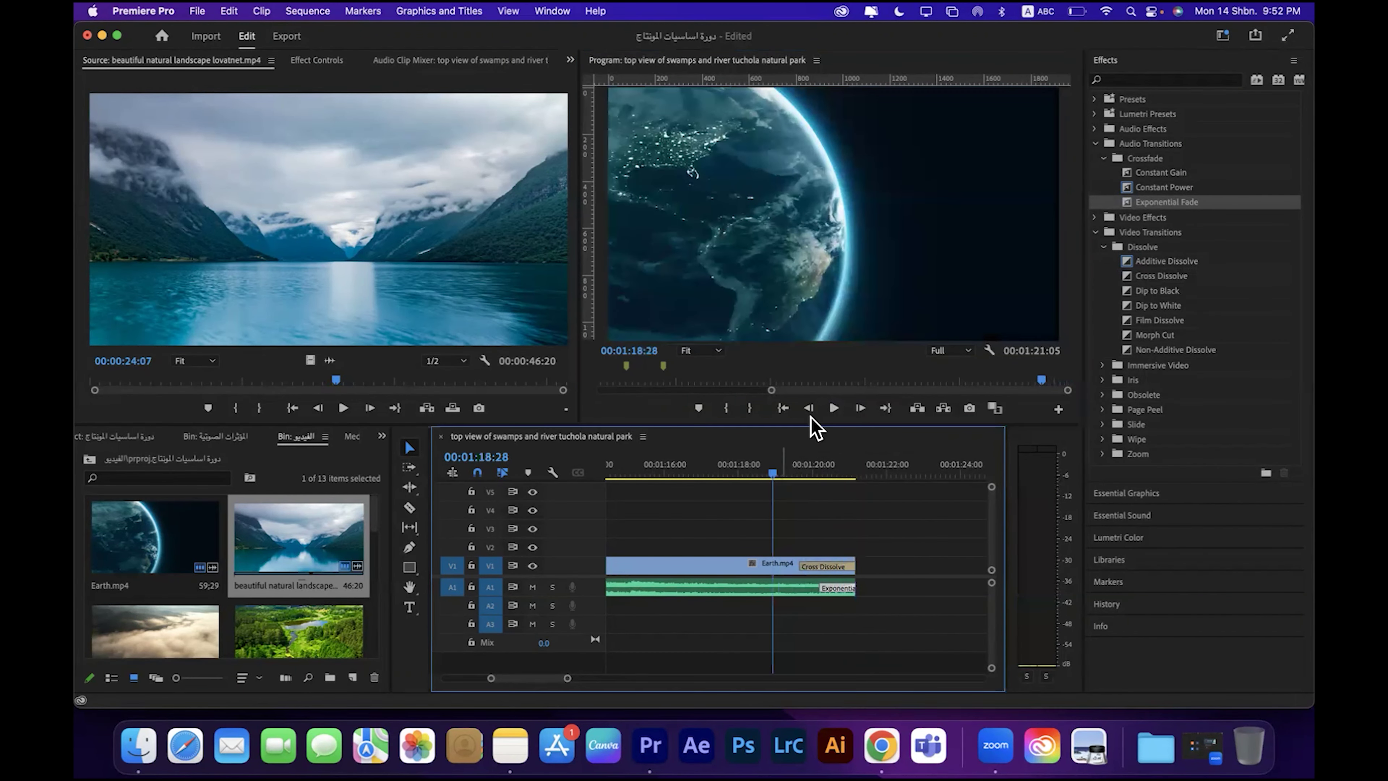
pyautogui.click(683, 468)
pyautogui.click(832, 409)
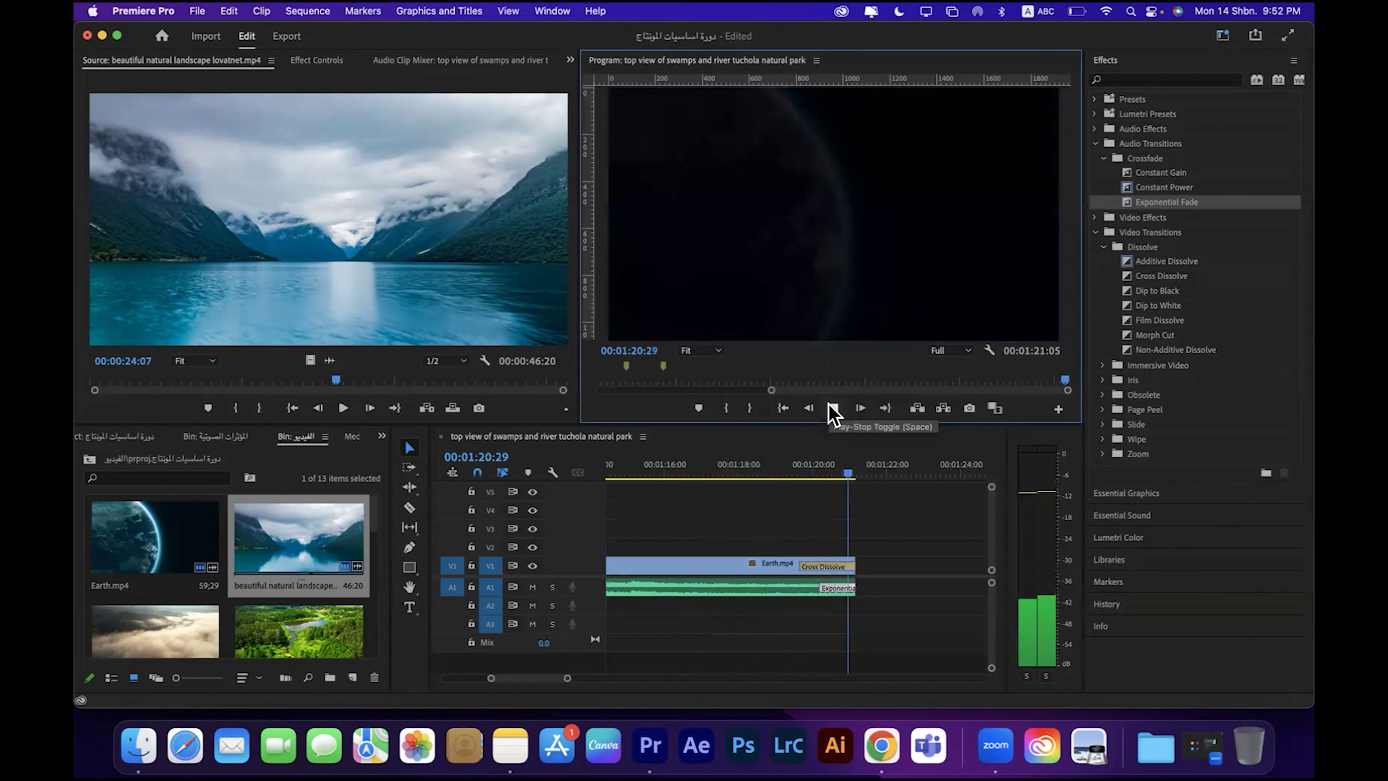
# Step: Move the playhead to 00:00:56:16 over the Earth clip and collapse the Effects list
pyautogui.click(567, 680)
pyautogui.moveTo(566, 679); pyautogui.dragTo(651, 681)
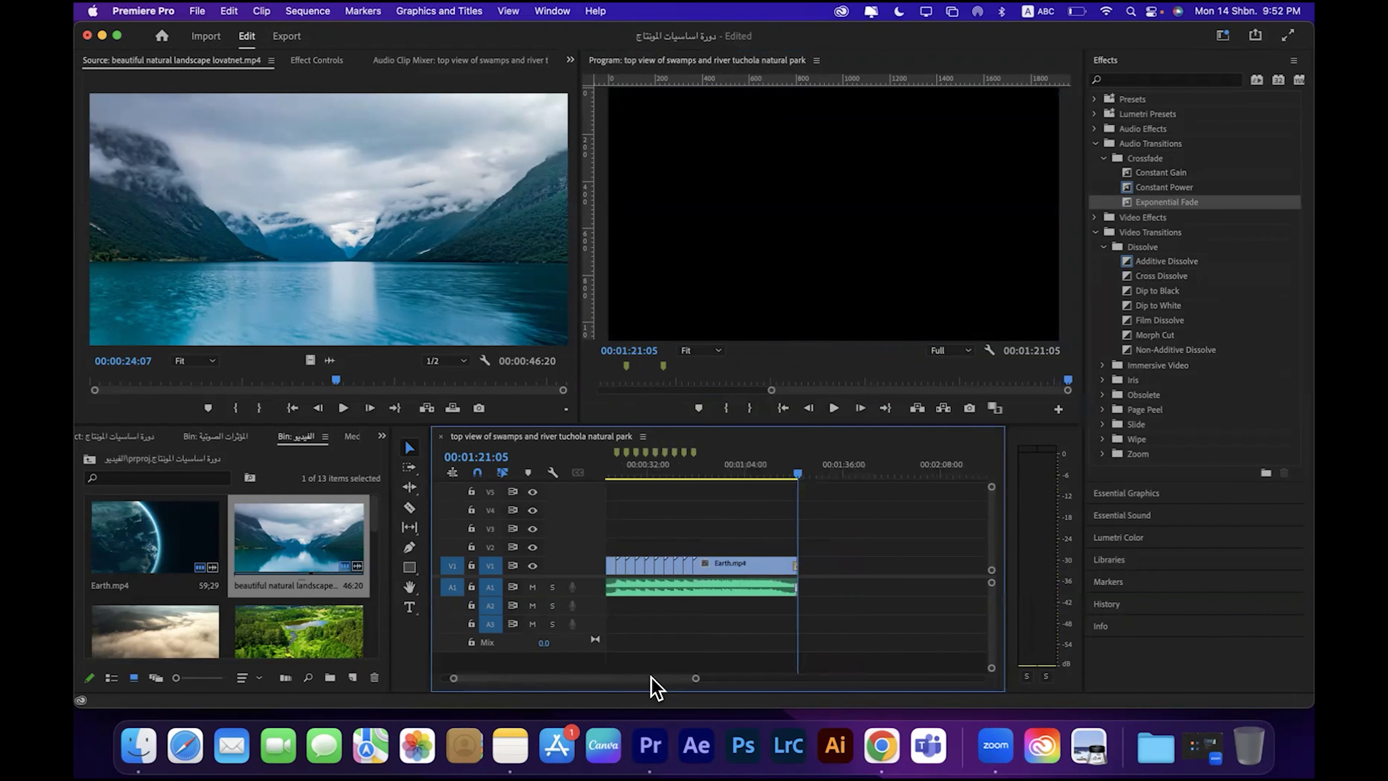
pyautogui.moveTo(797, 473); pyautogui.dragTo(709, 476)
pyautogui.click(723, 474)
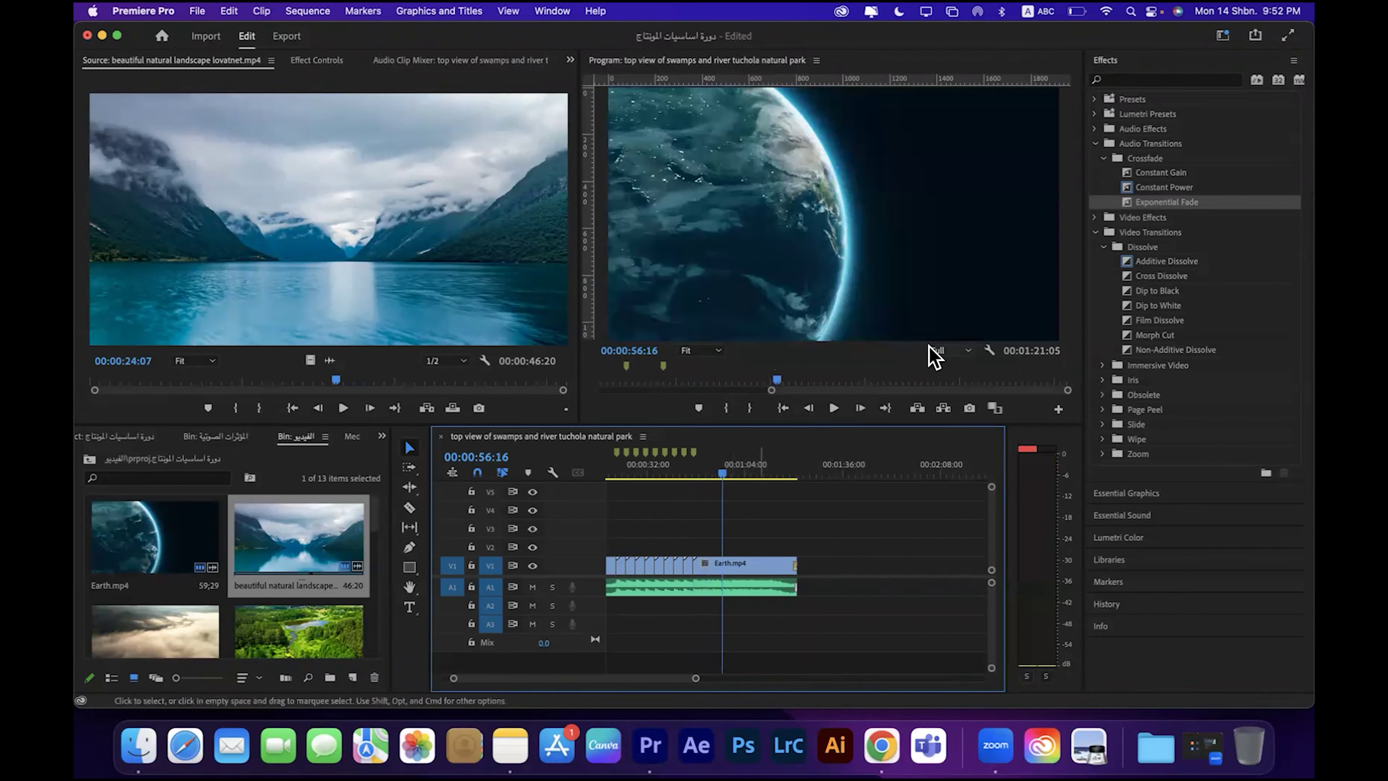
pyautogui.click(1116, 61)
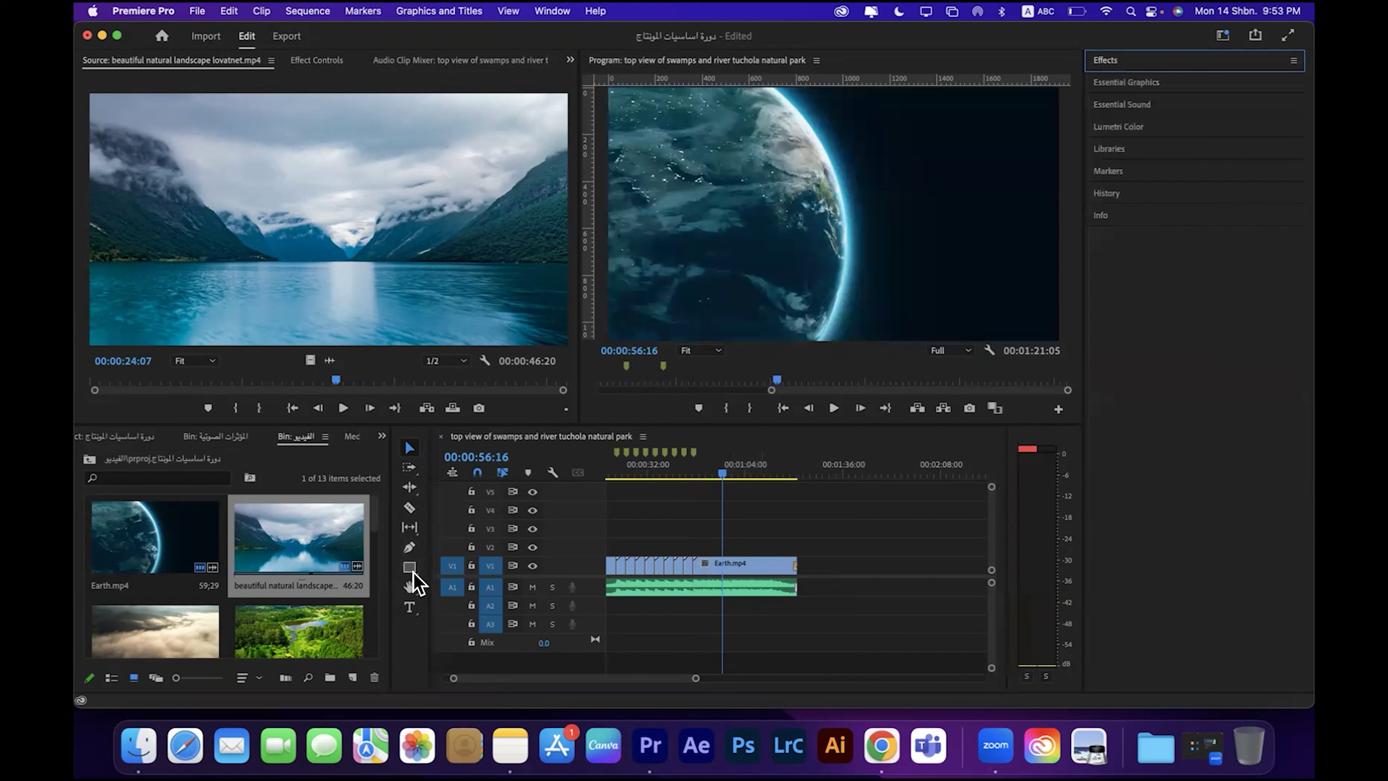
# Step: Add a three-line title in the dark space beside the Earth: "دورة أساسيات المونتاج", "يقدمها", and "المدرب" followed by the trainer's full name
pyautogui.click(409, 607)
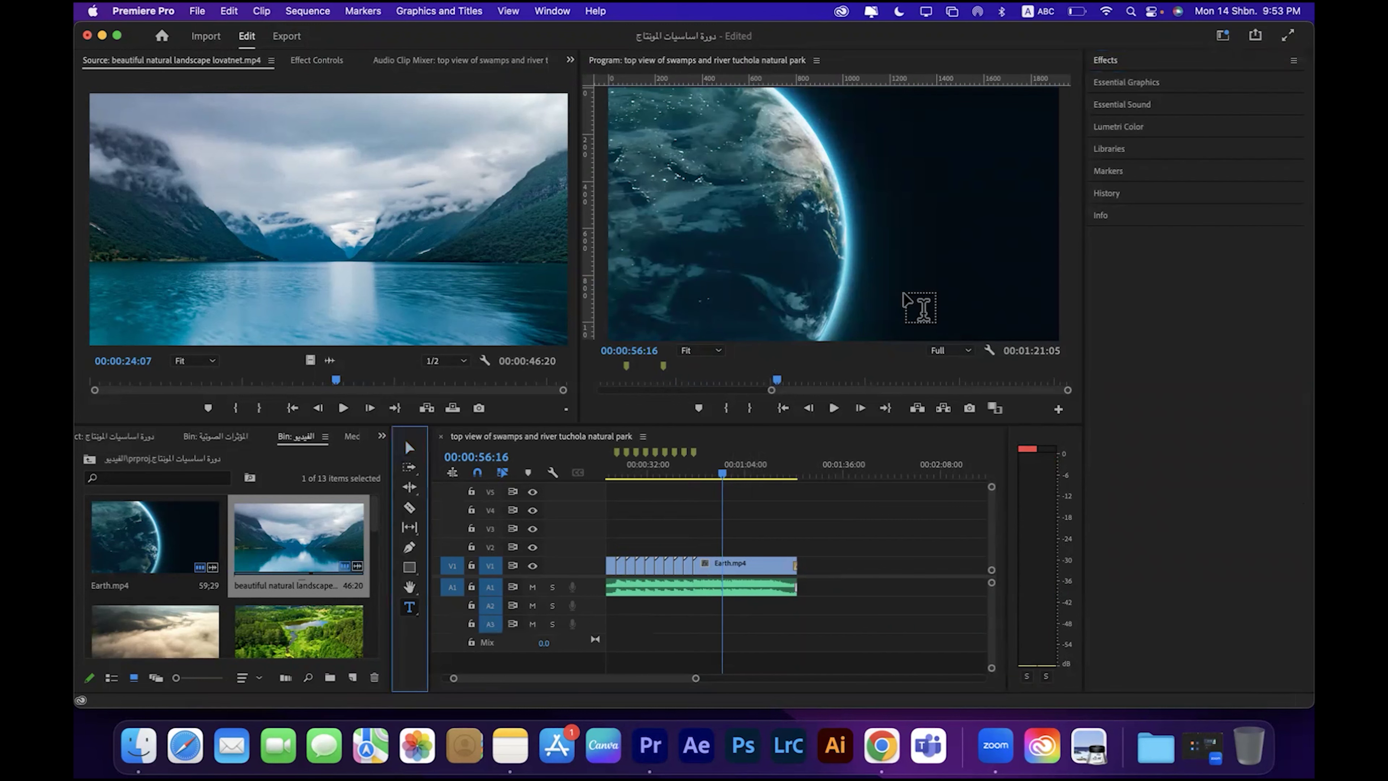
pyautogui.click(979, 144)
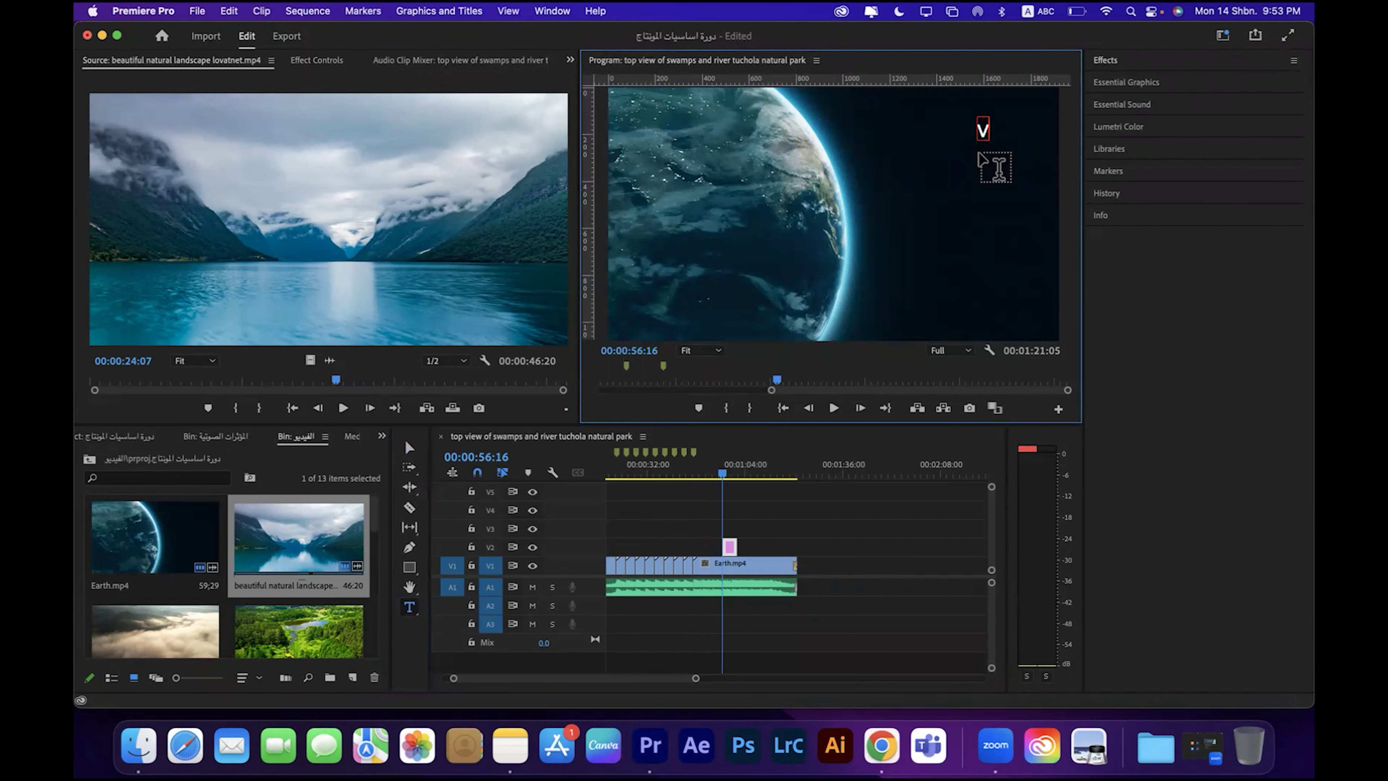
pyautogui.hotkey('ctrl', 'space')
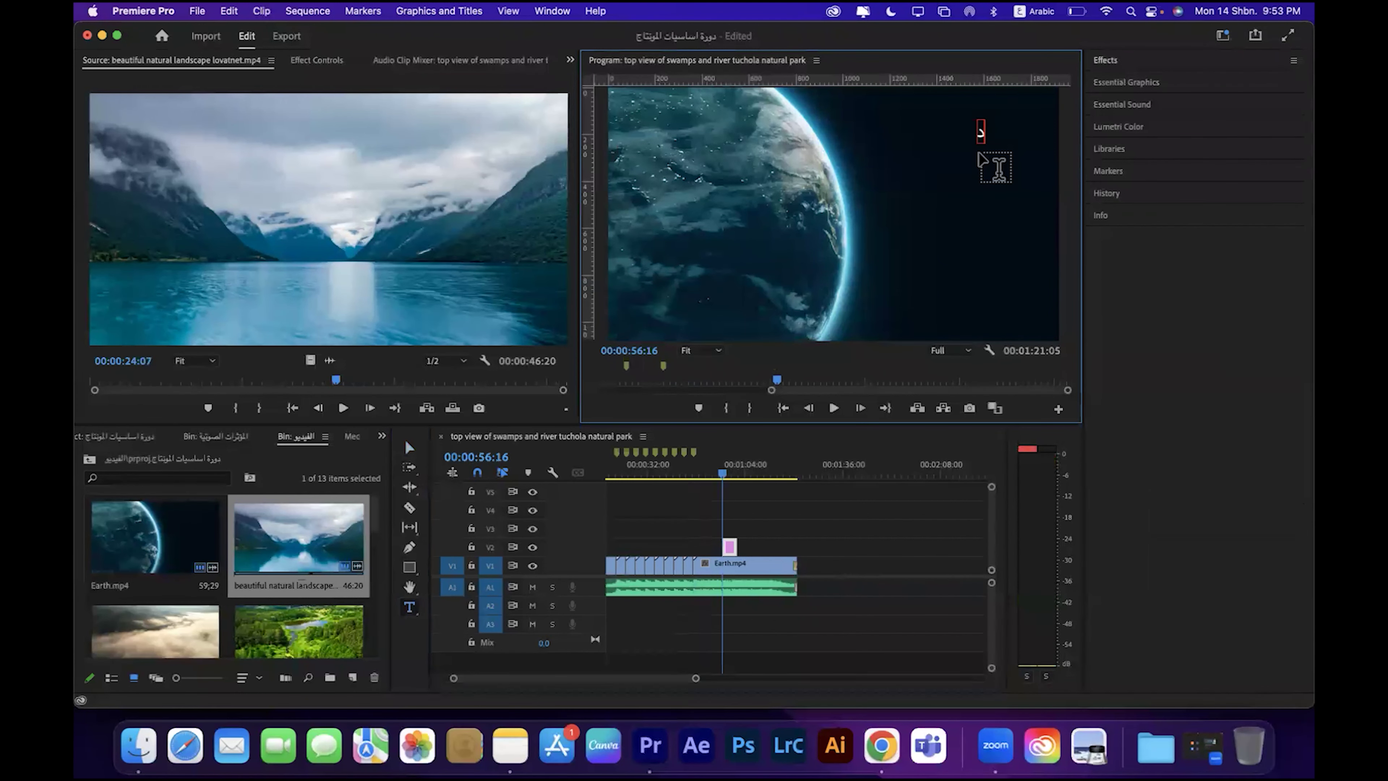
pyautogui.write('دورة أساسيات')
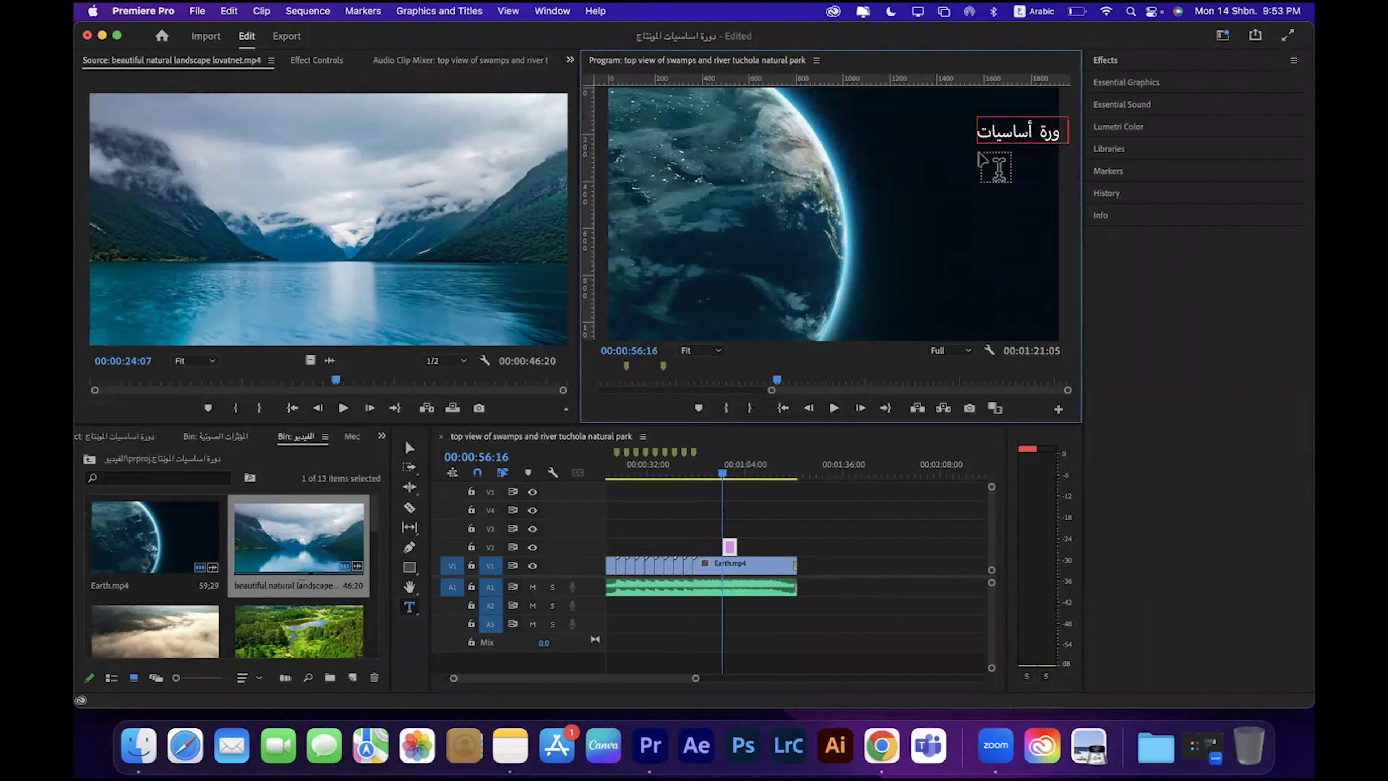
pyautogui.write(' المون')
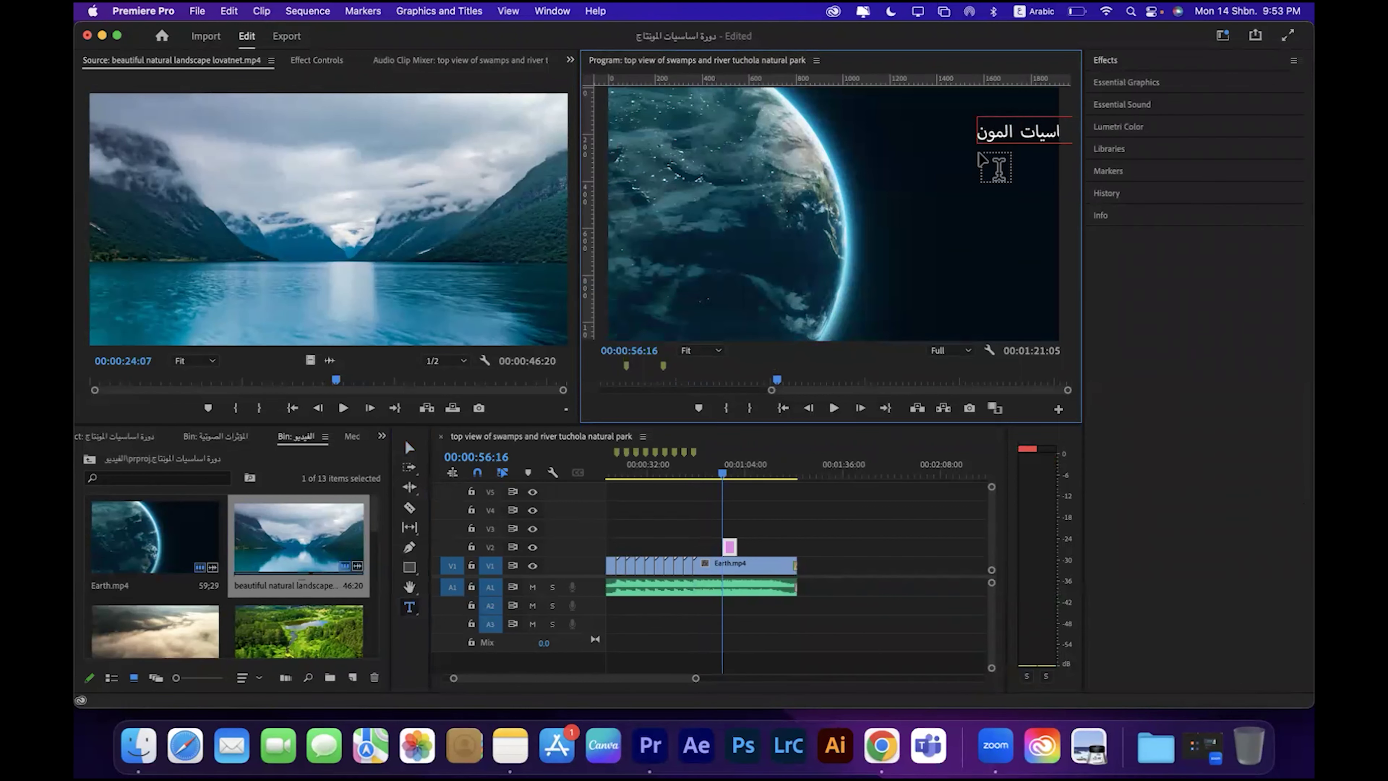
pyautogui.write('تاج')
pyautogui.write('ا')
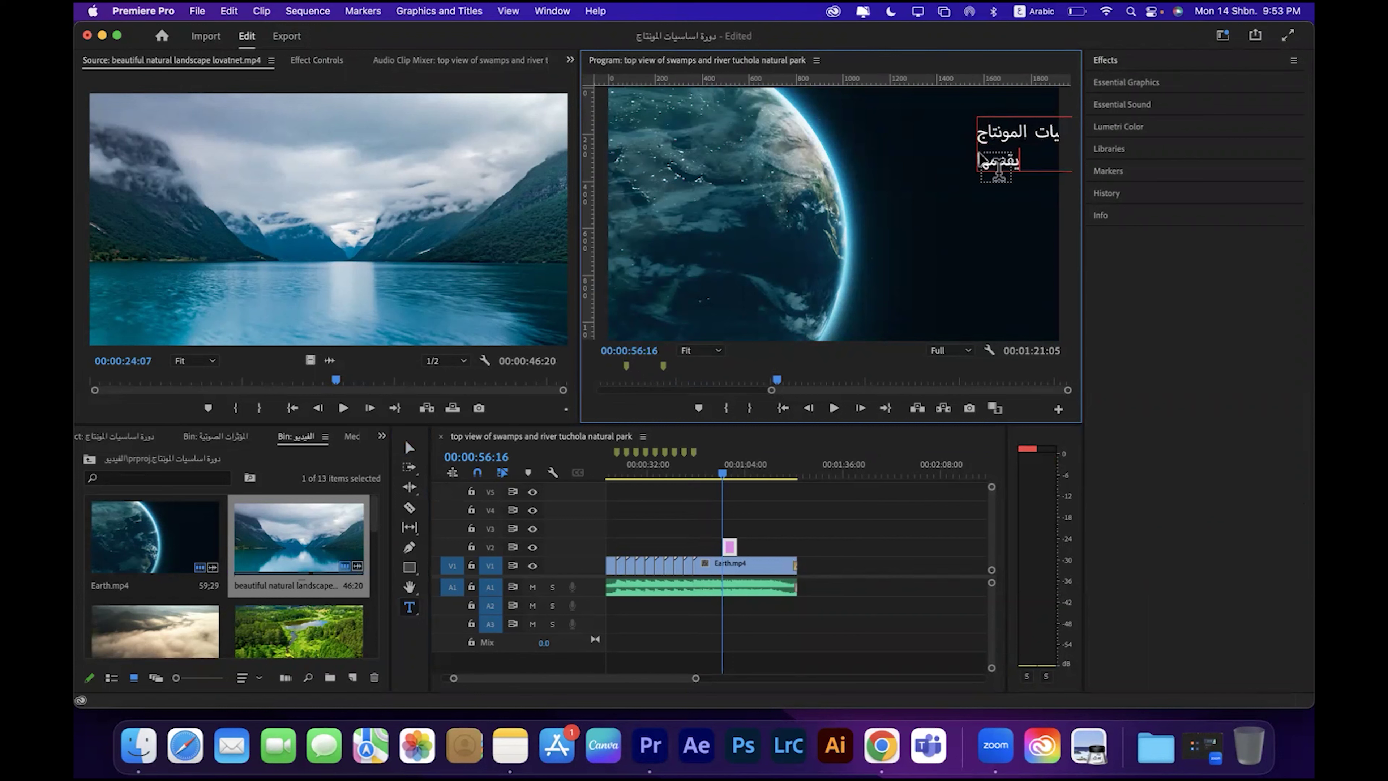
pyautogui.press('Return')
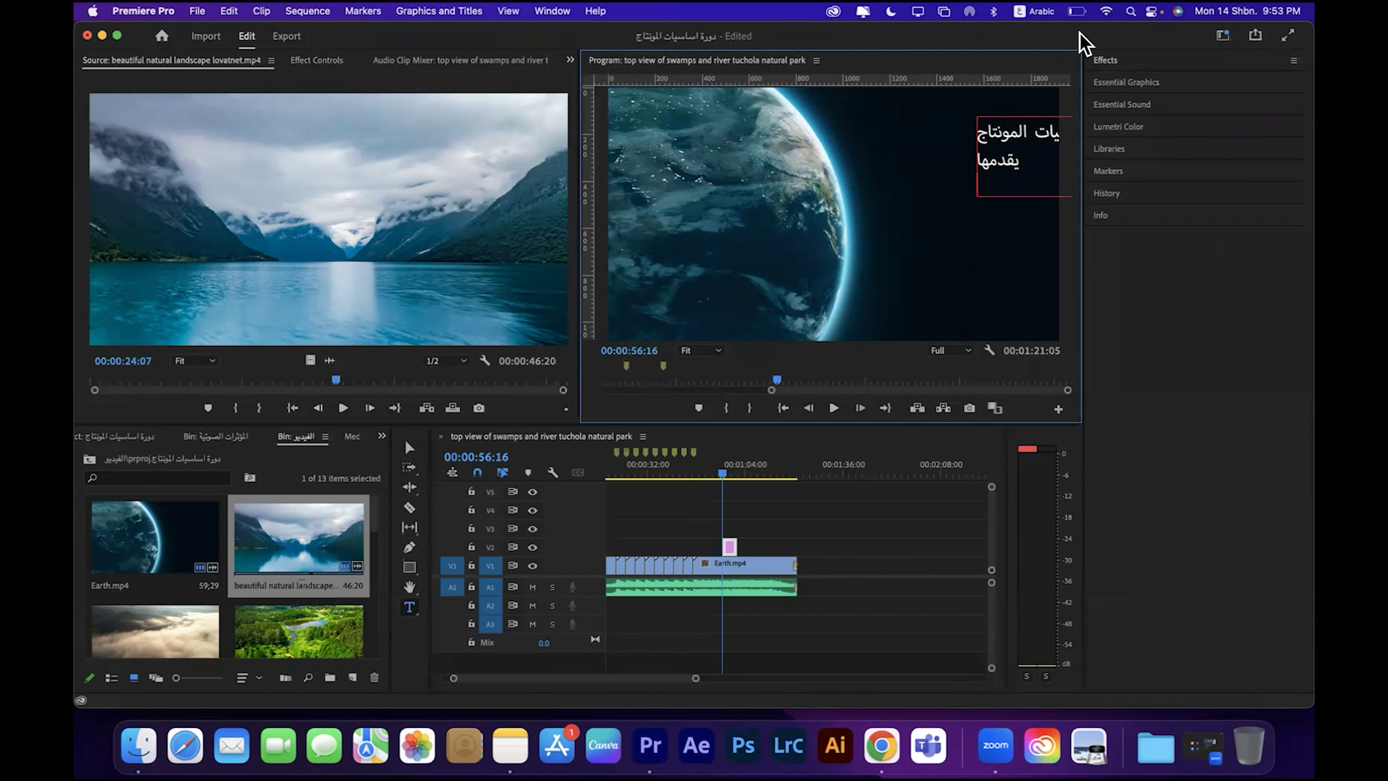
pyautogui.write('المدرب منصو')
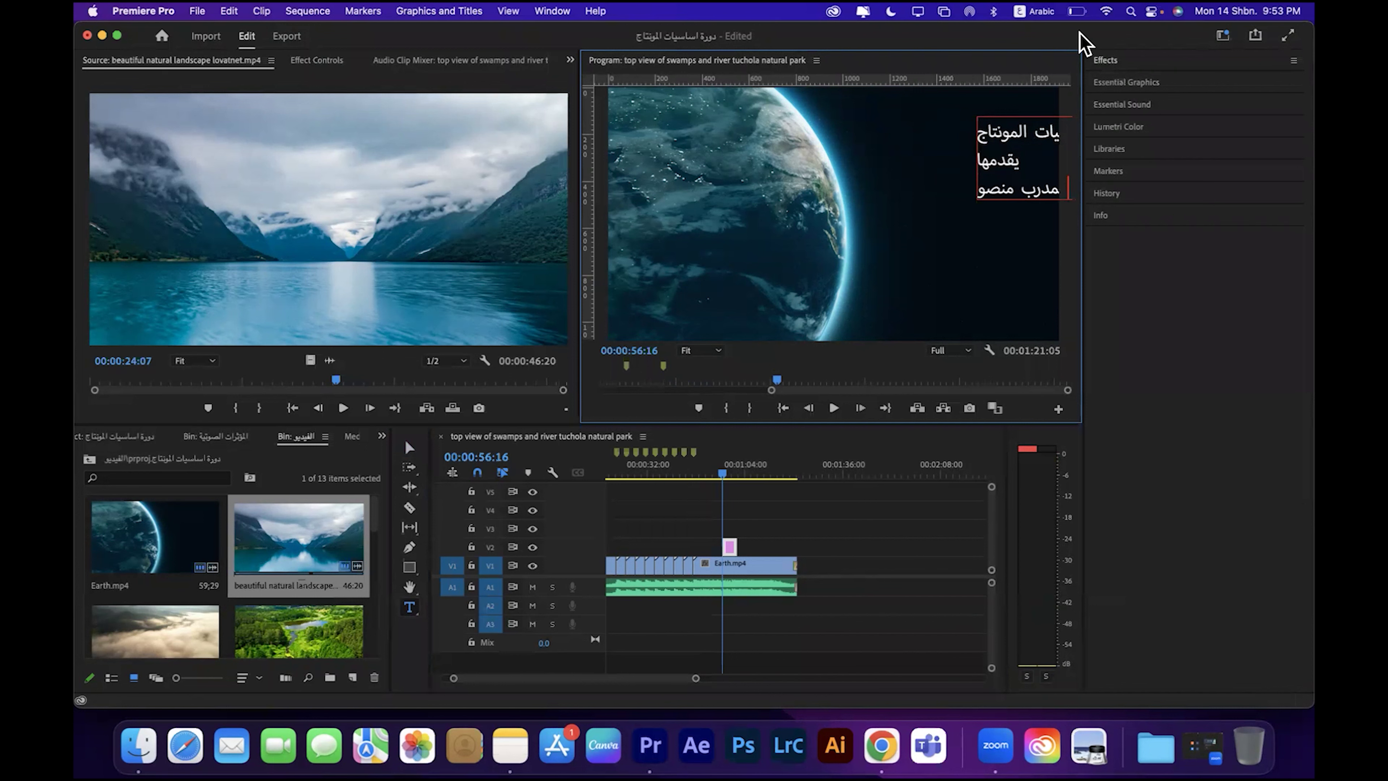
pyautogui.write('ر مباركي')
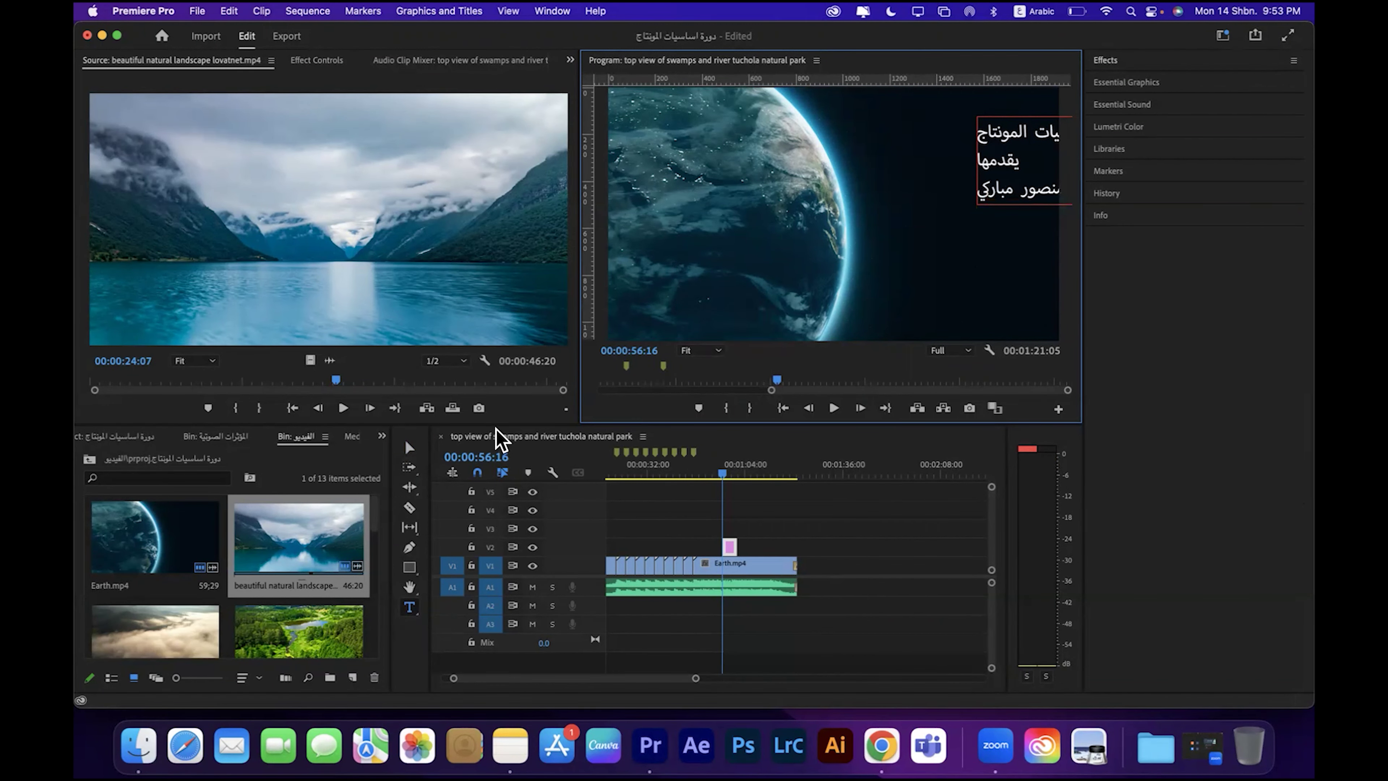
pyautogui.click(410, 447)
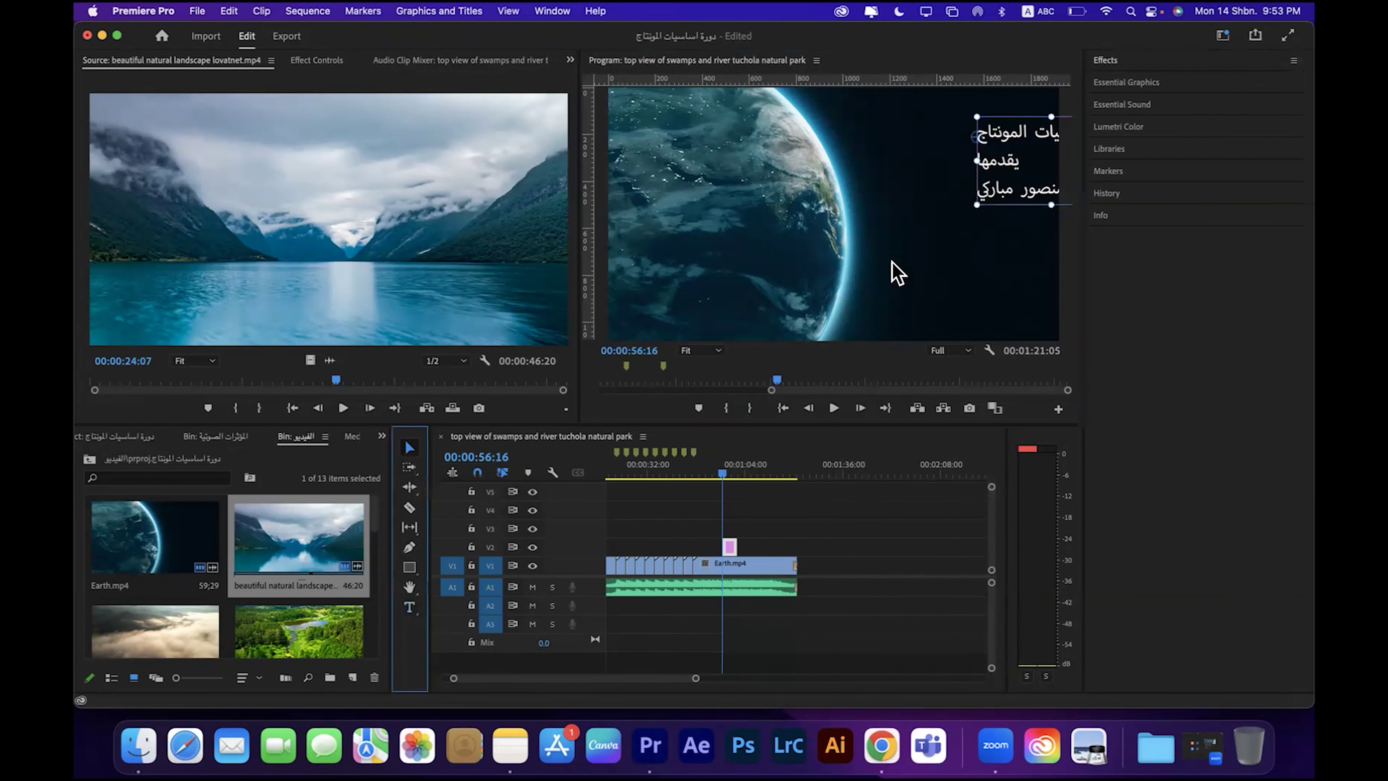
pyautogui.moveTo(1032, 181); pyautogui.dragTo(932, 175)
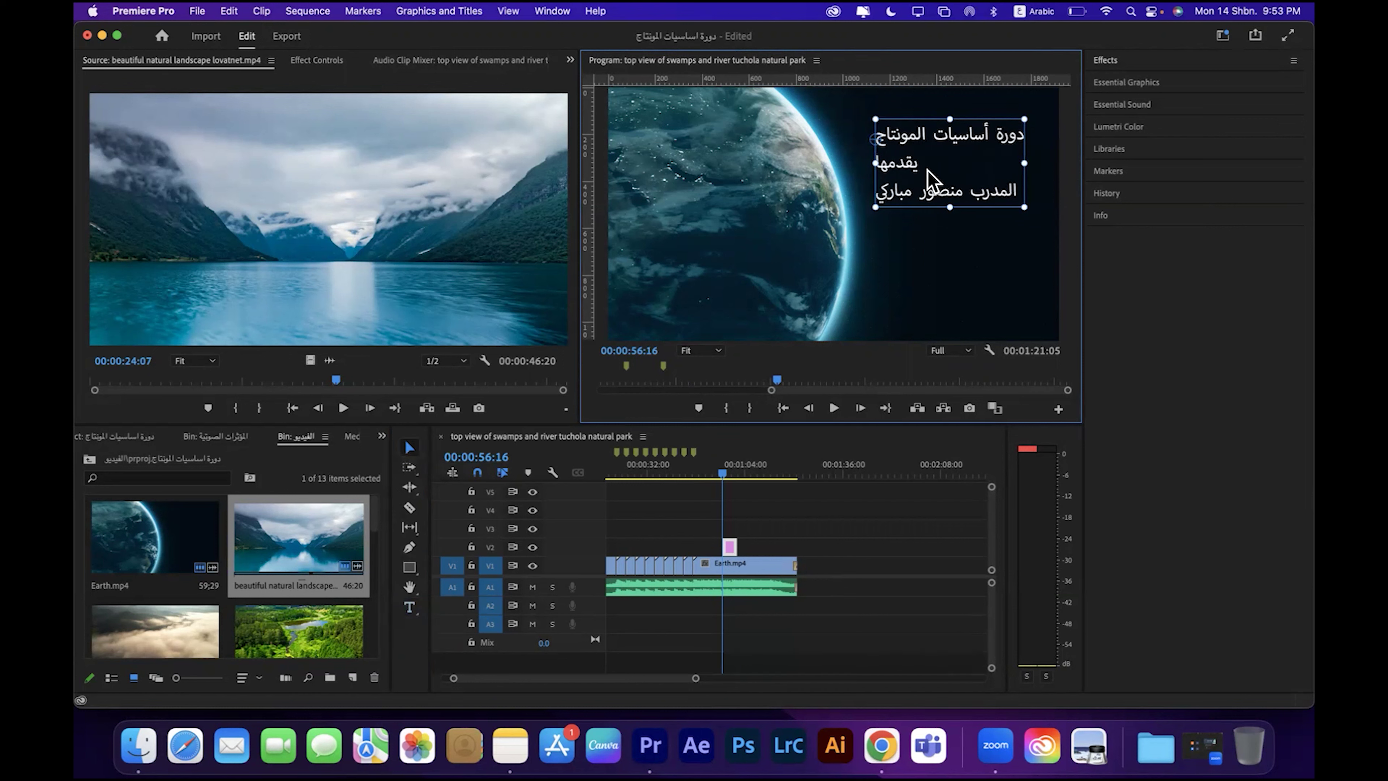
# Step: Select all the title text and centre-align its three lines in Essential Graphics
pyautogui.doubleClick(909, 165)
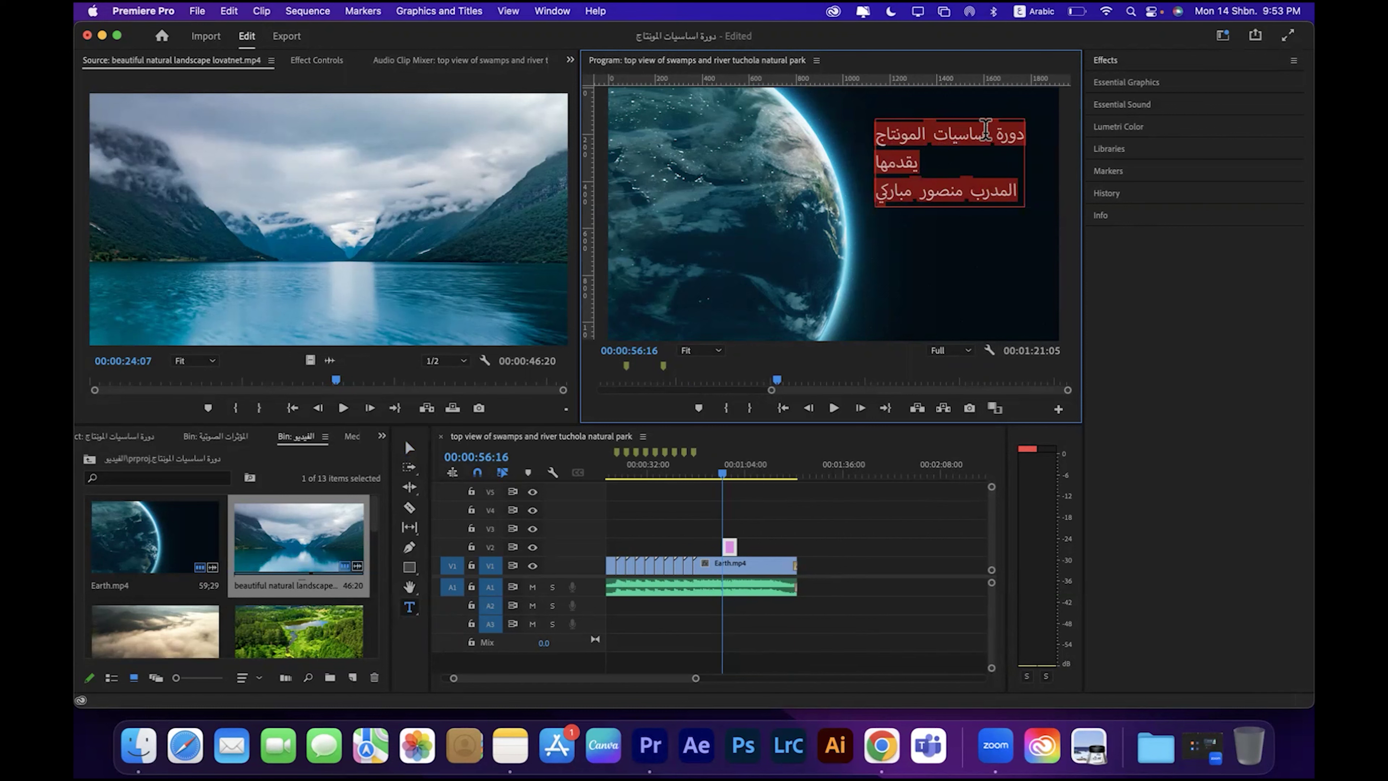
pyautogui.click(1132, 83)
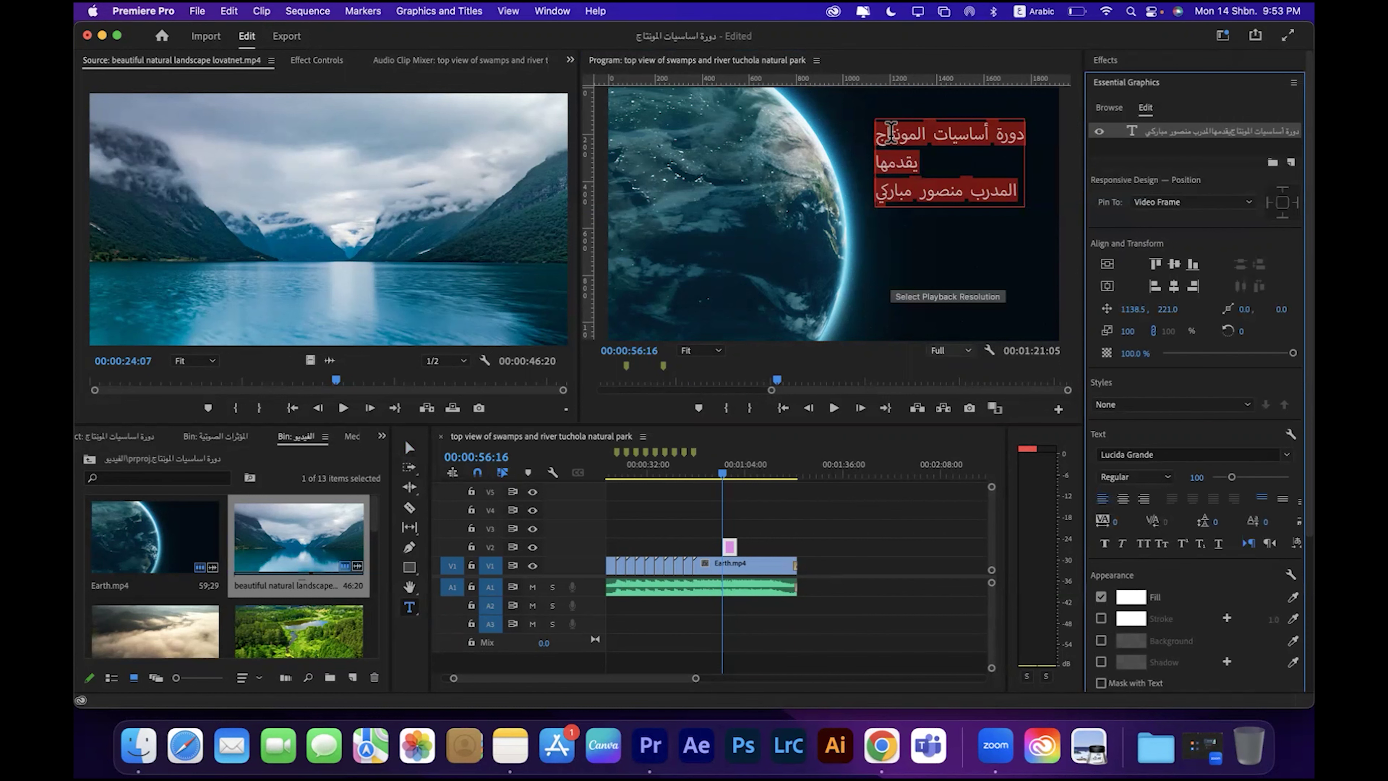
pyautogui.click(1123, 499)
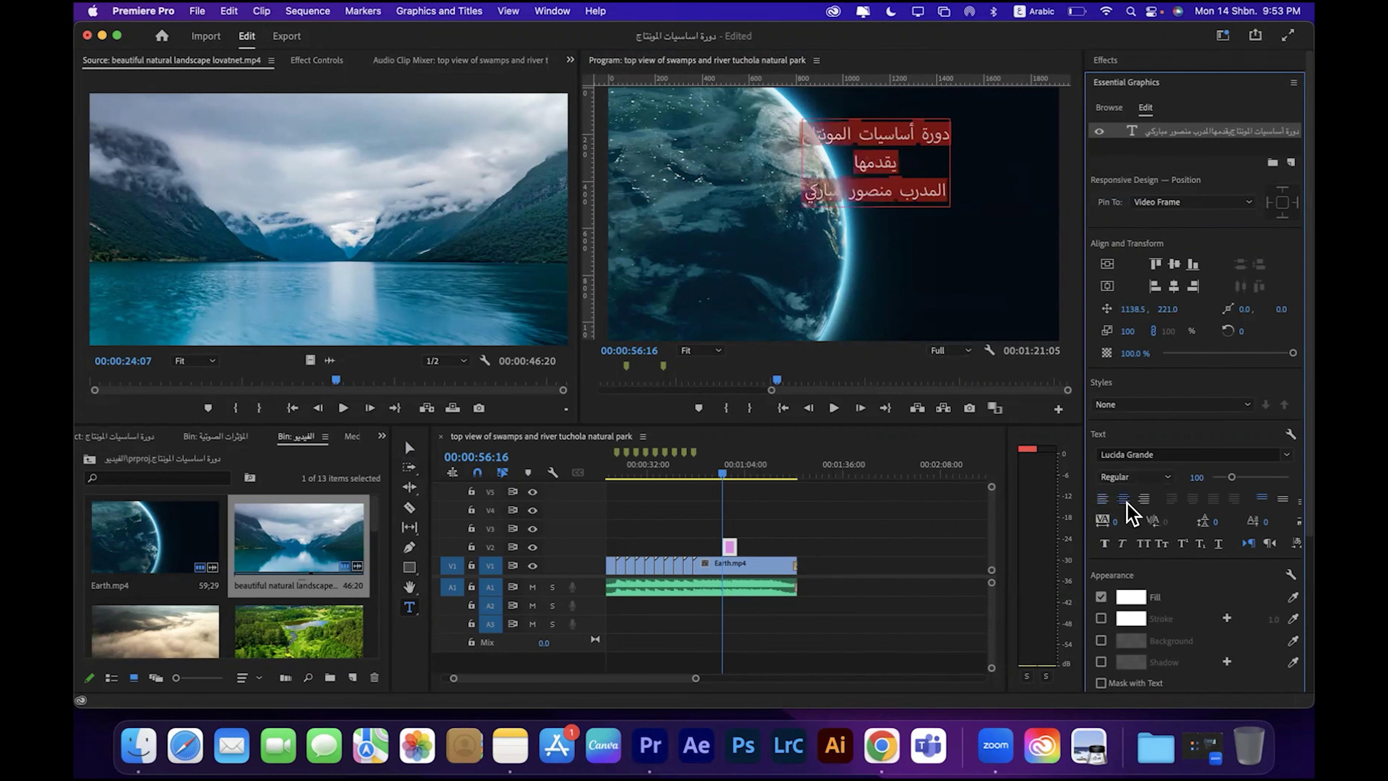
pyautogui.click(1144, 499)
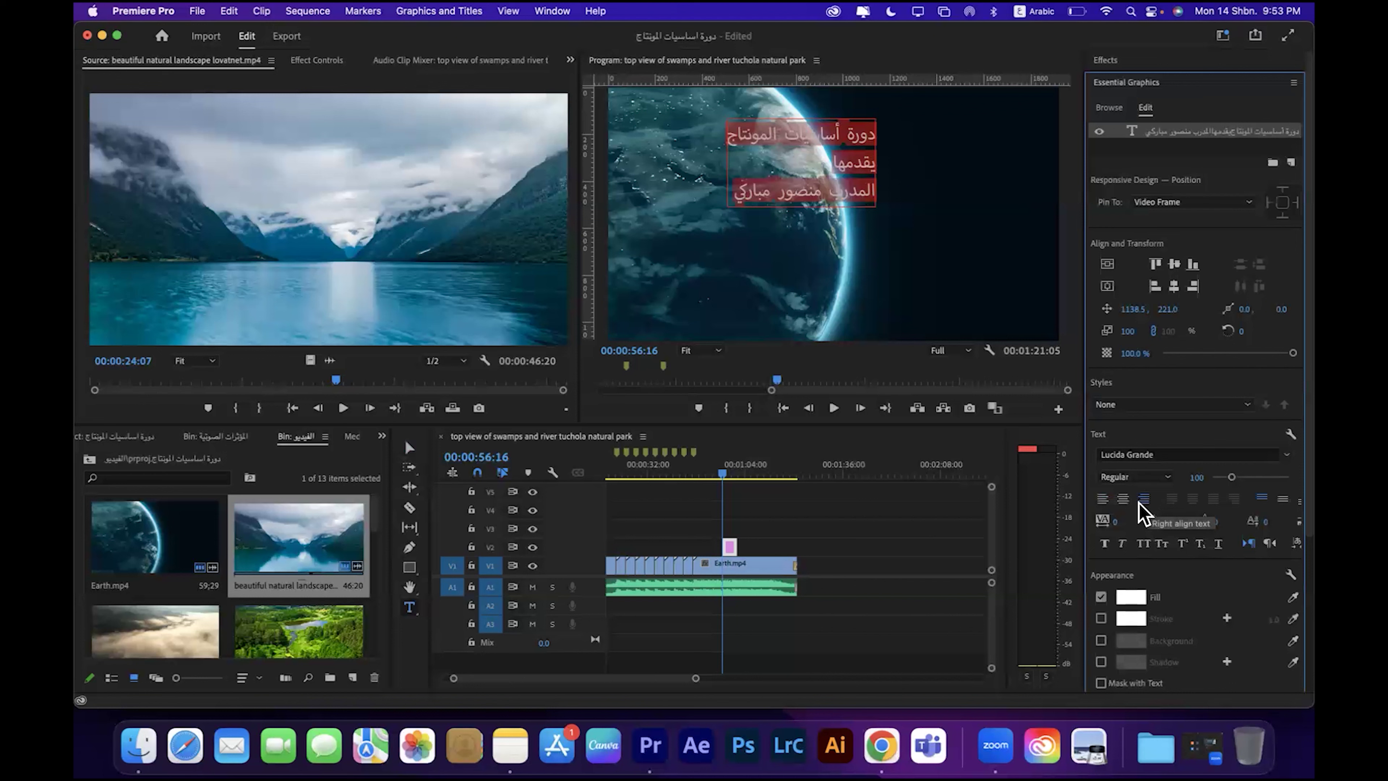
pyautogui.click(1124, 499)
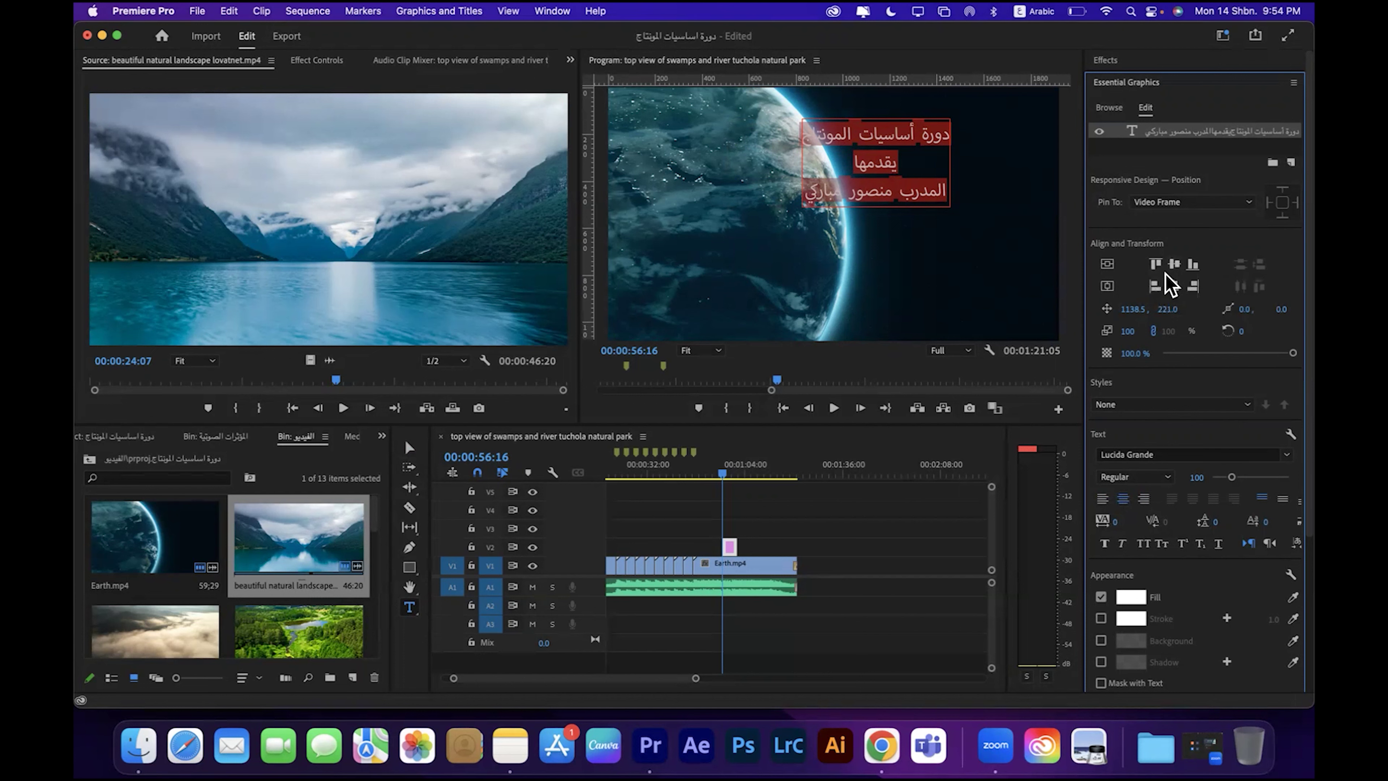
# Step: Try the left, right, top and bottom frame alignments on the title, ending with it centred horizontally and vertically in the frame
pyautogui.click(1154, 285)
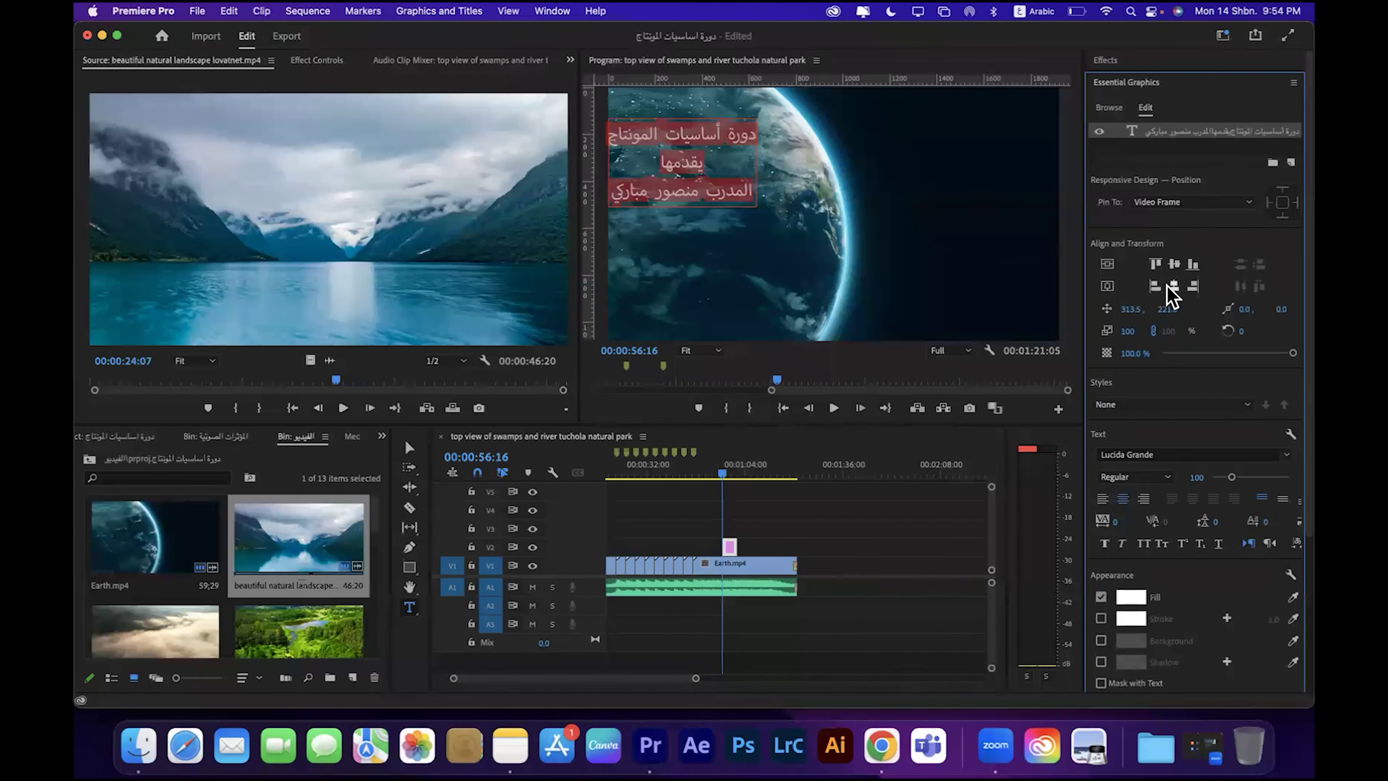
pyautogui.click(1193, 286)
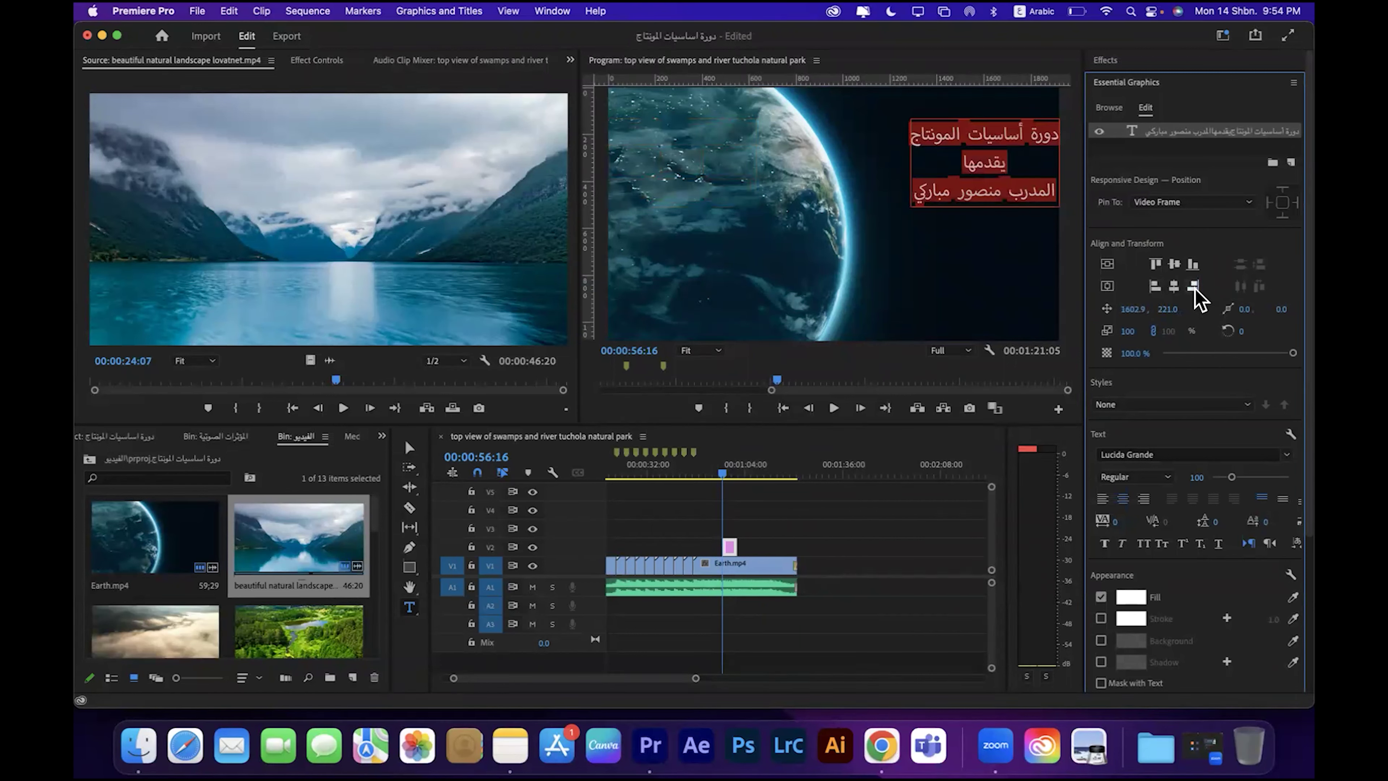
pyautogui.click(1174, 286)
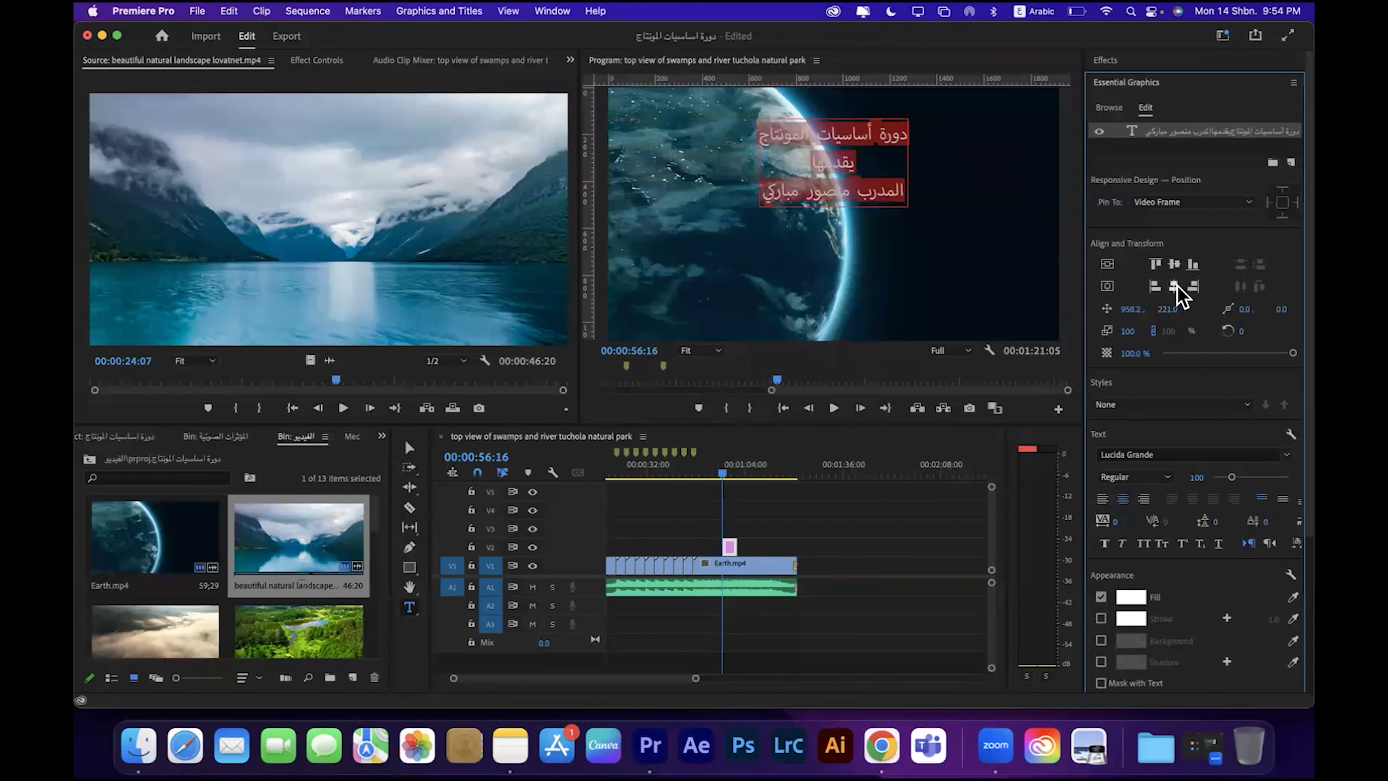
pyautogui.click(1174, 265)
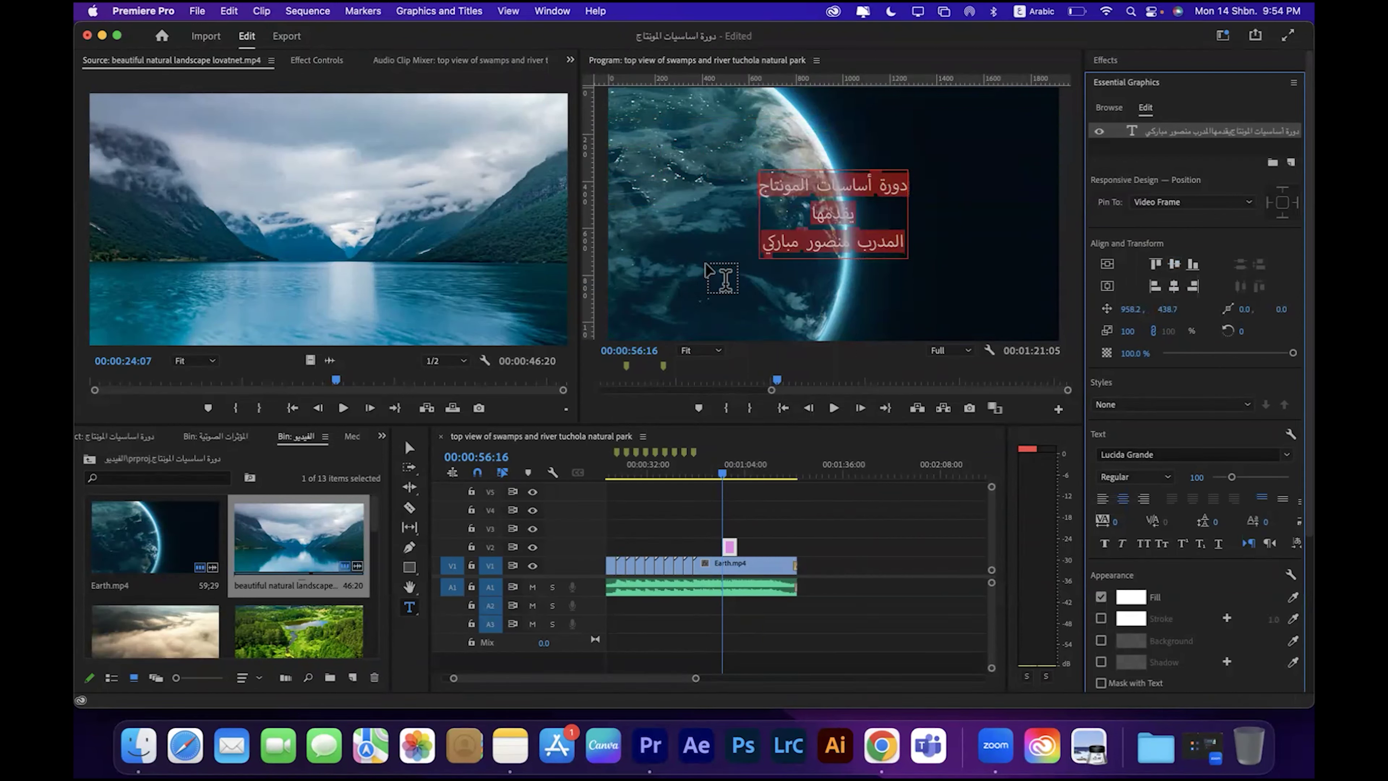
pyautogui.click(1155, 264)
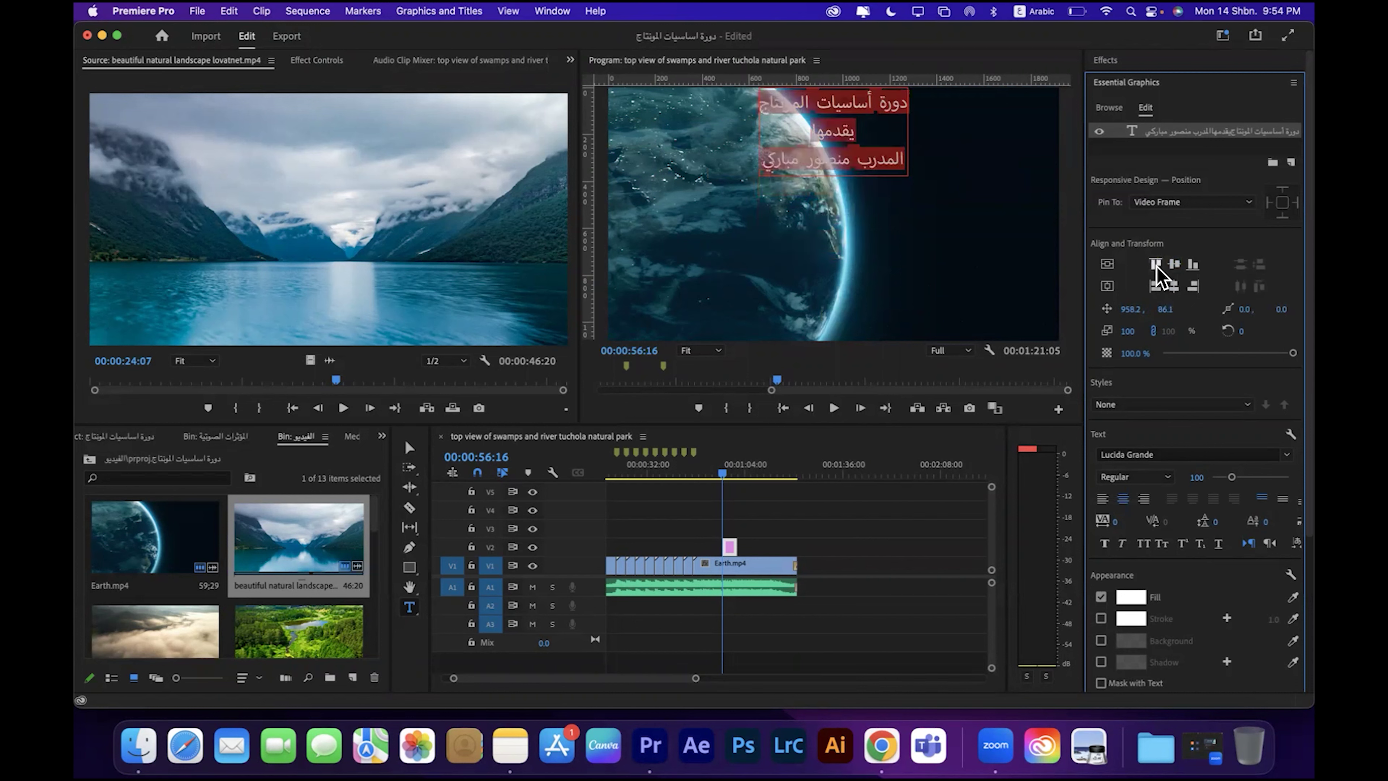
pyautogui.click(1193, 266)
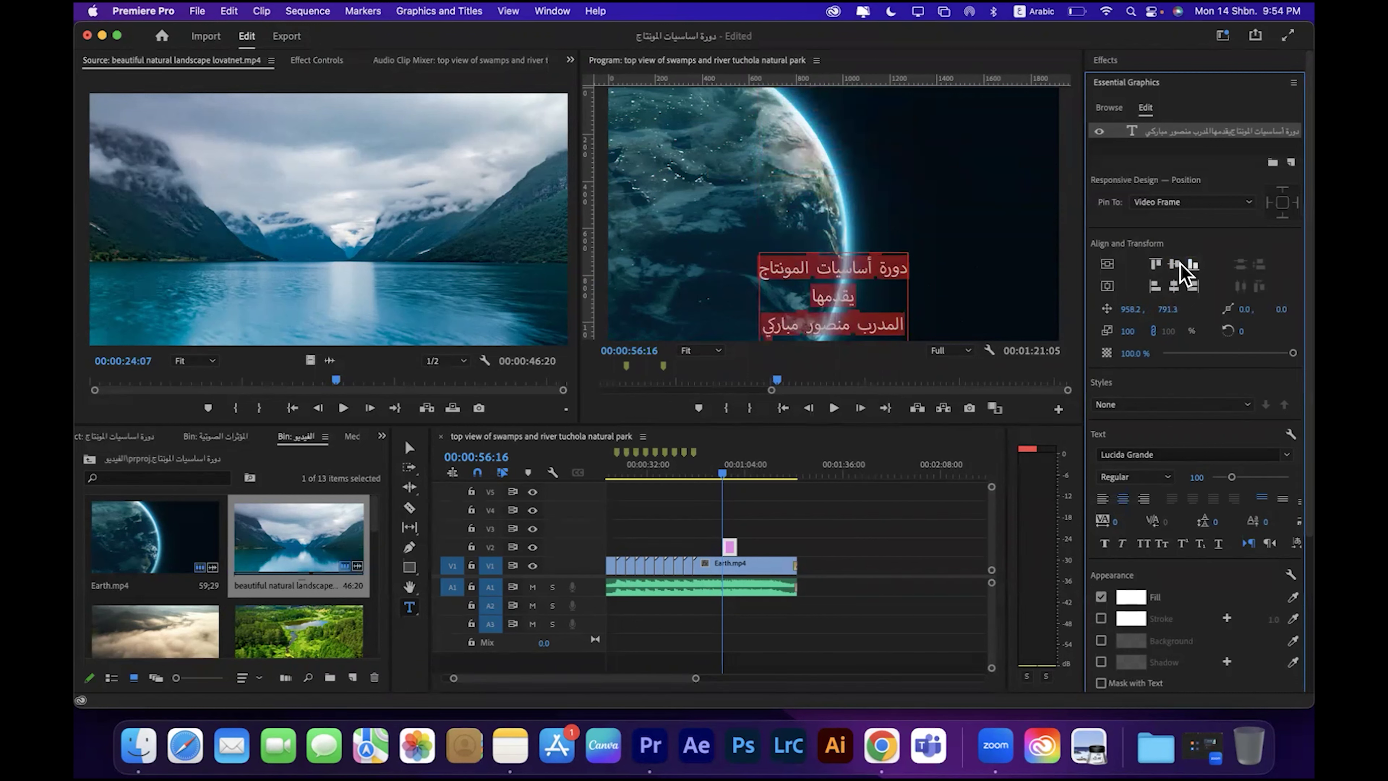
pyautogui.click(1174, 266)
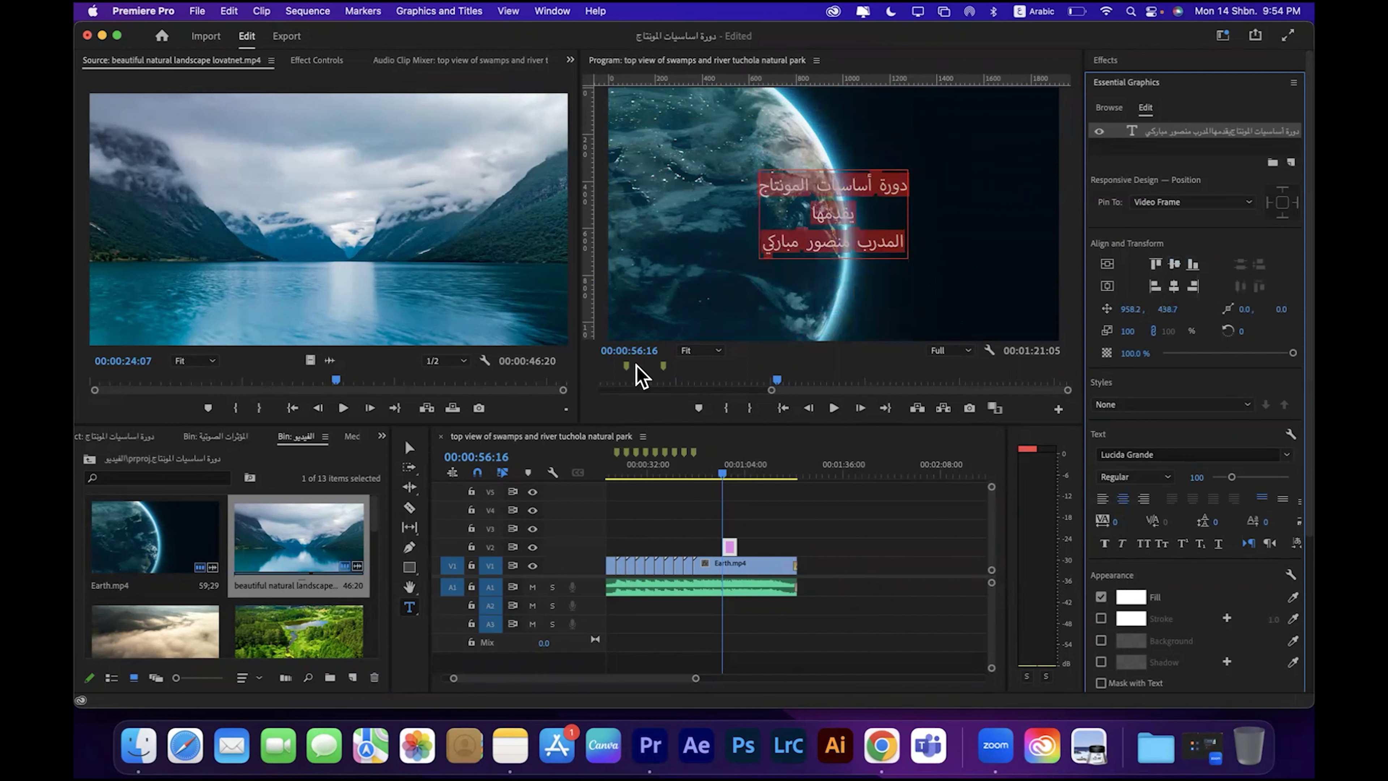
# Step: Move the title into the dark space beside the Earth, at about 1456.2, 249.7
pyautogui.click(410, 449)
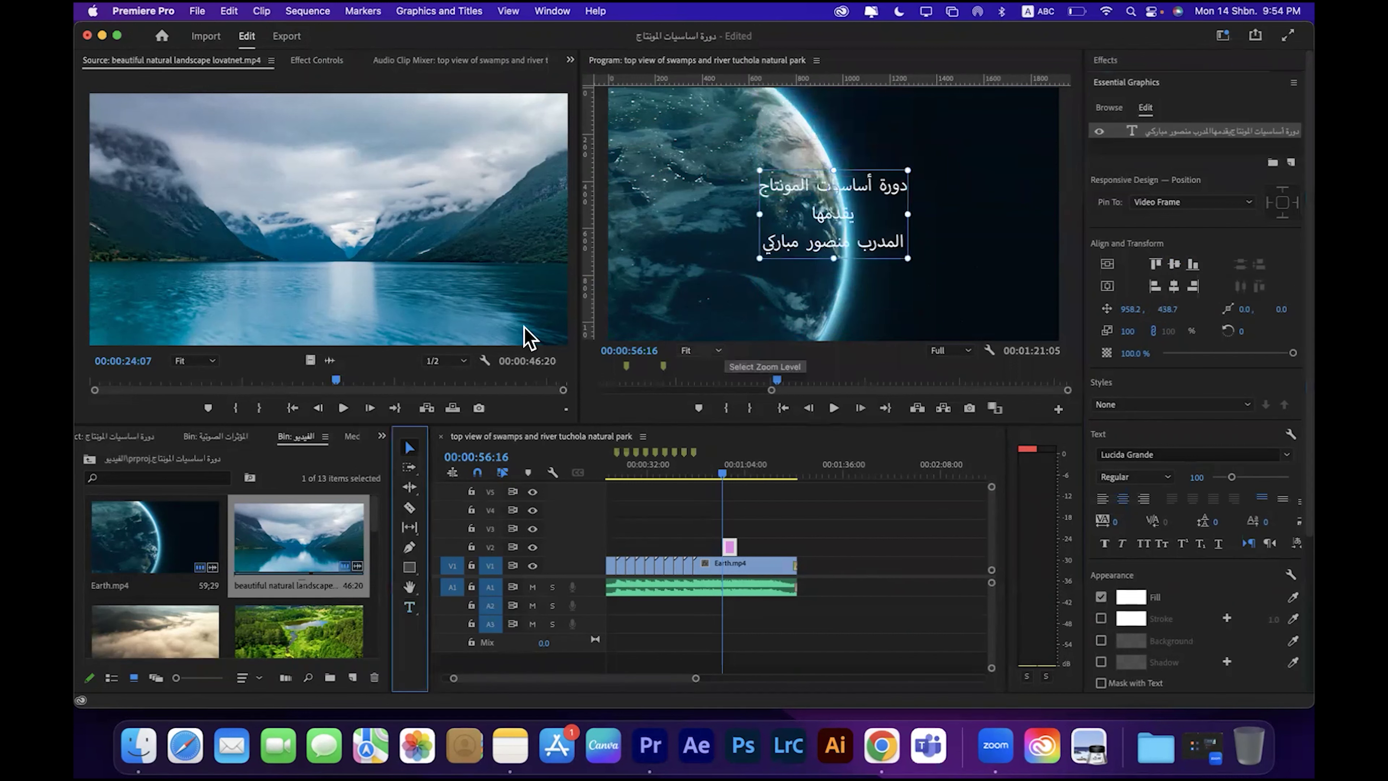
pyautogui.moveTo(814, 193); pyautogui.dragTo(922, 142)
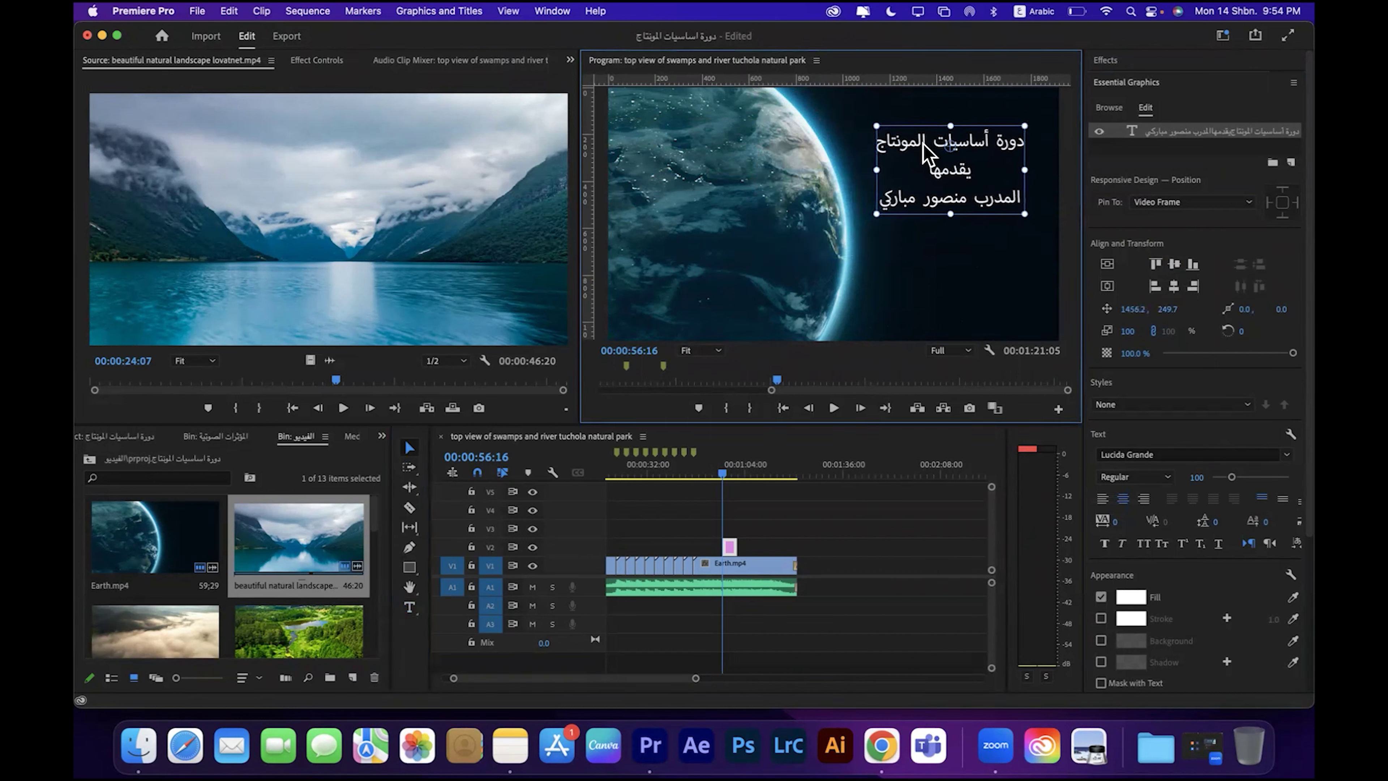
# Step: Select all the text of the Earth title and set its font to Hacen Tunisia
pyautogui.doubleClick(922, 140)
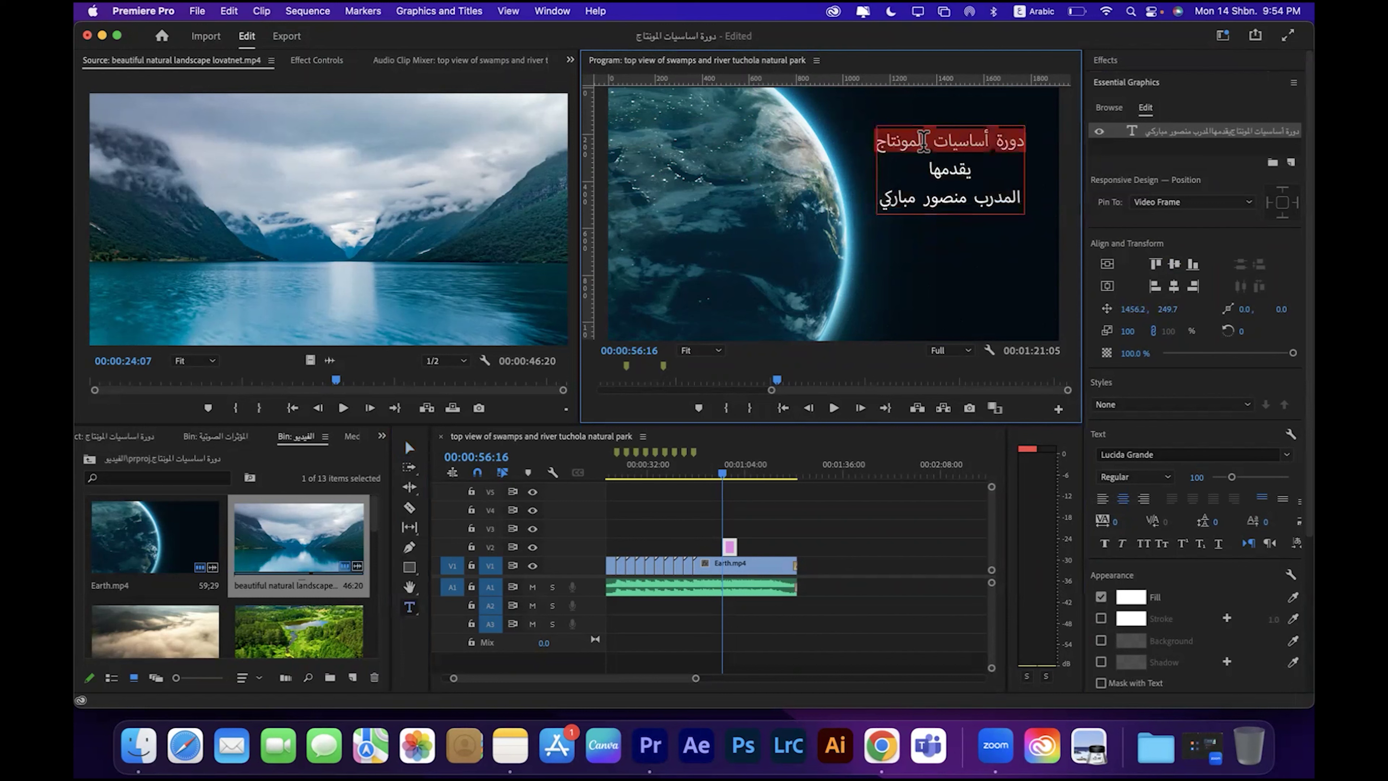
pyautogui.doubleClick(922, 141)
pyautogui.press('super+a')
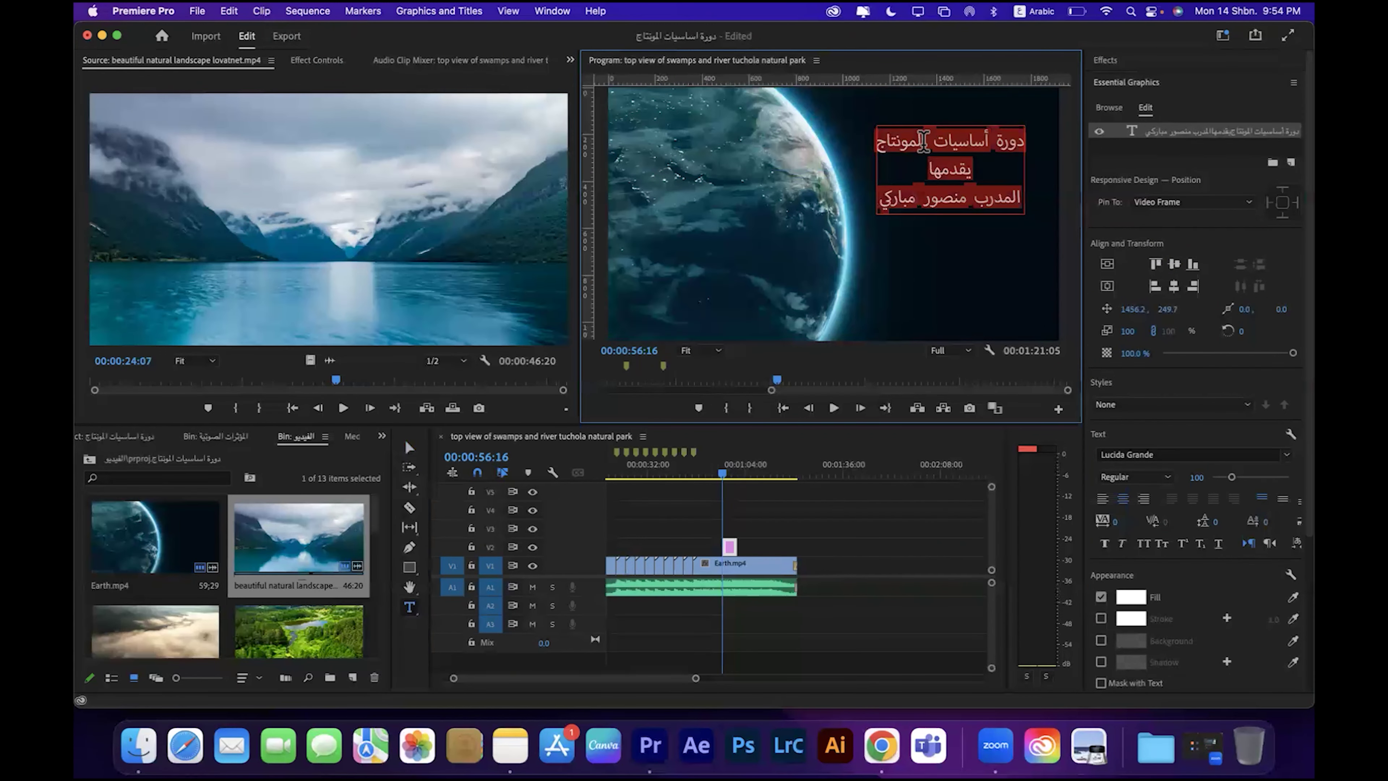
pyautogui.click(1233, 454)
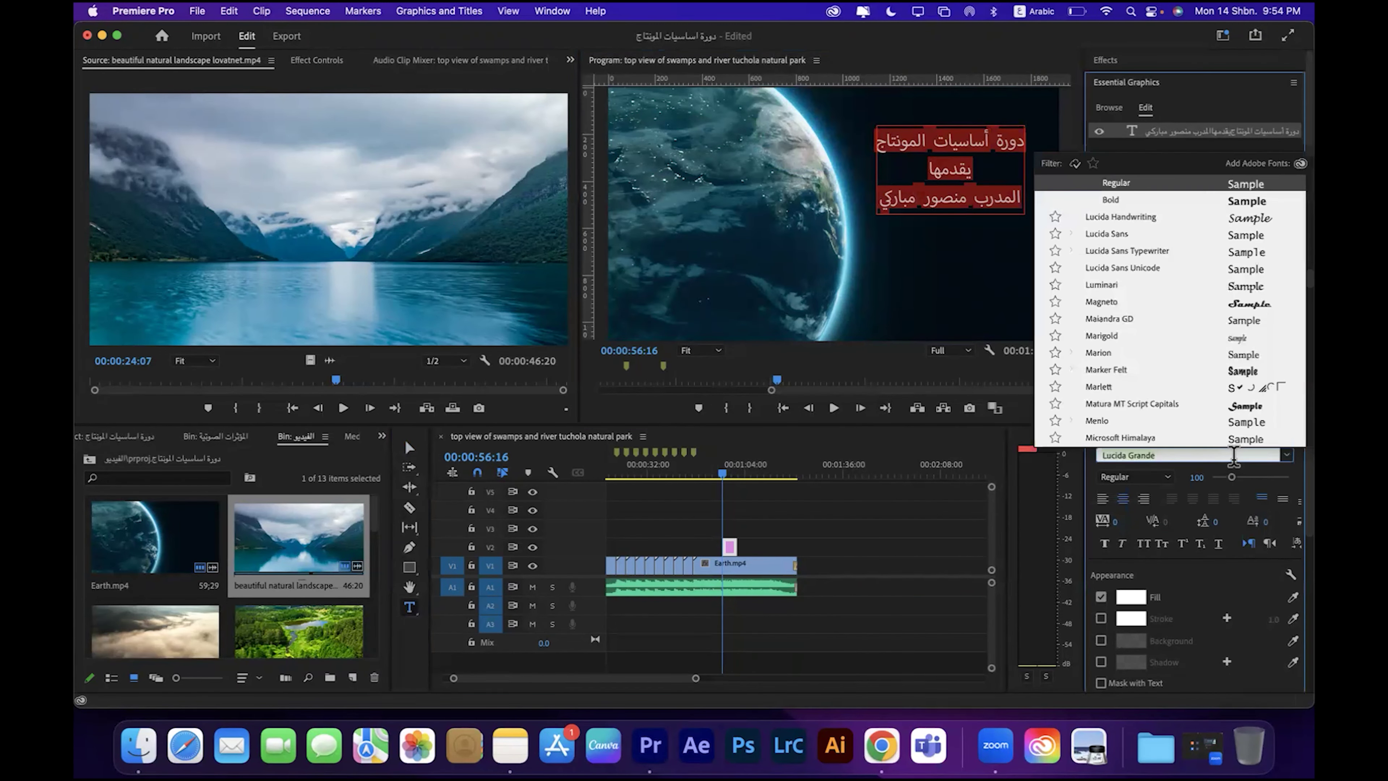
pyautogui.scroll(10, 1158, 358)
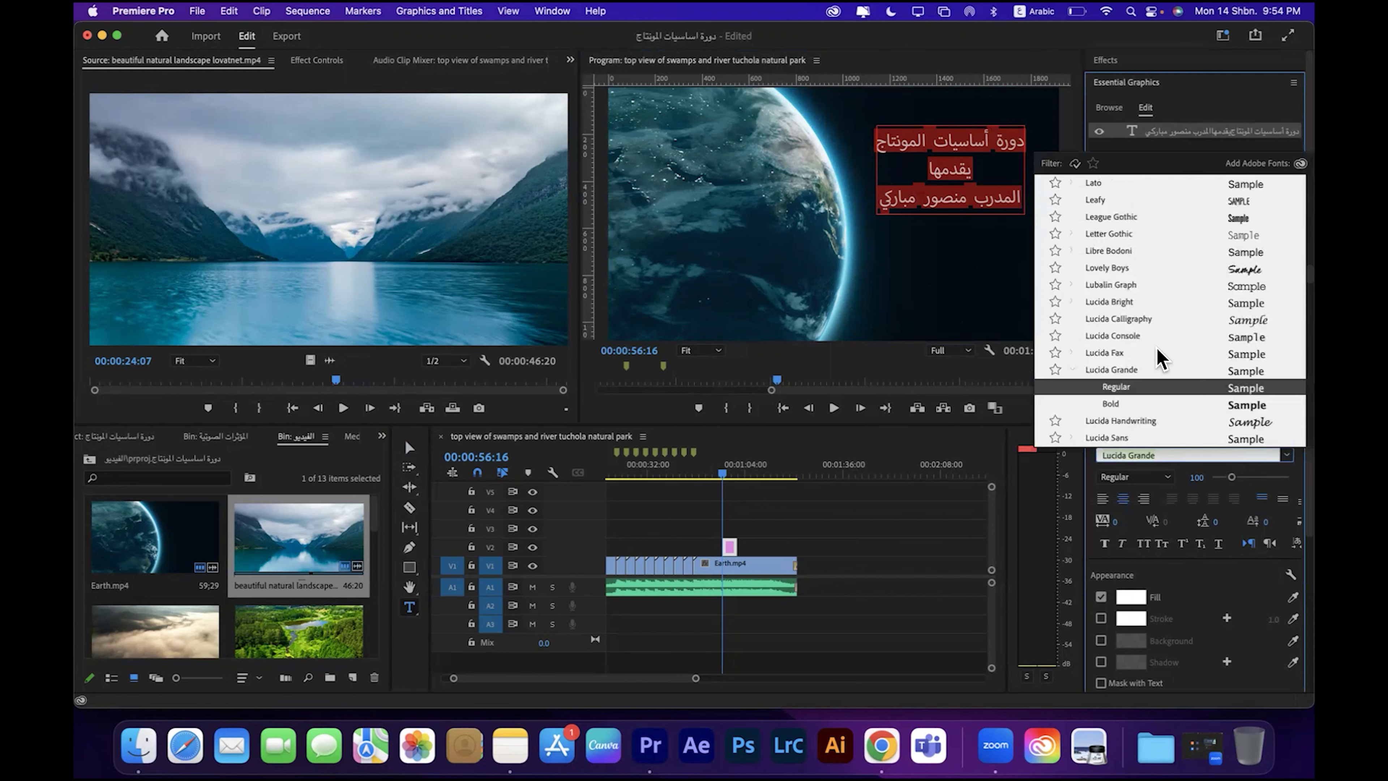
pyautogui.scroll(15, 1157, 350)
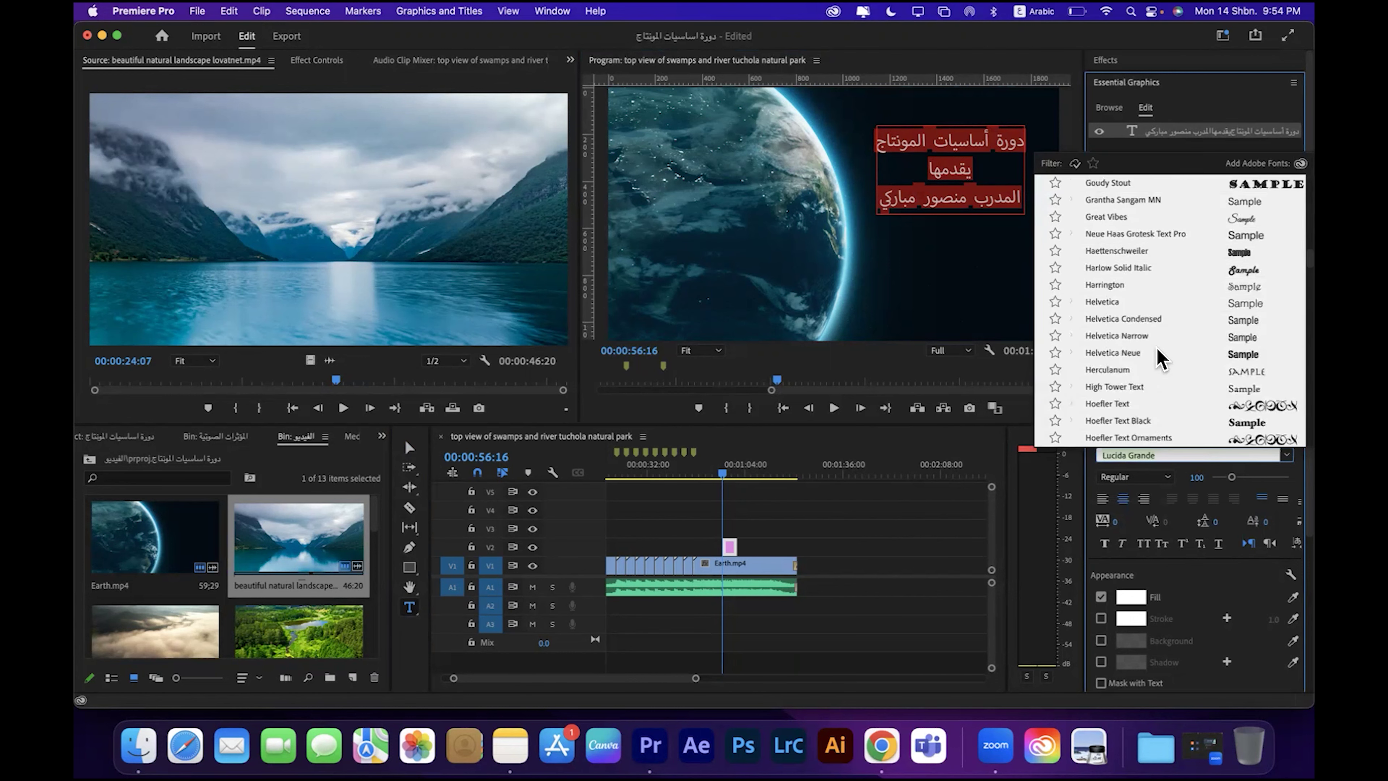
pyautogui.scroll(10, 1159, 358)
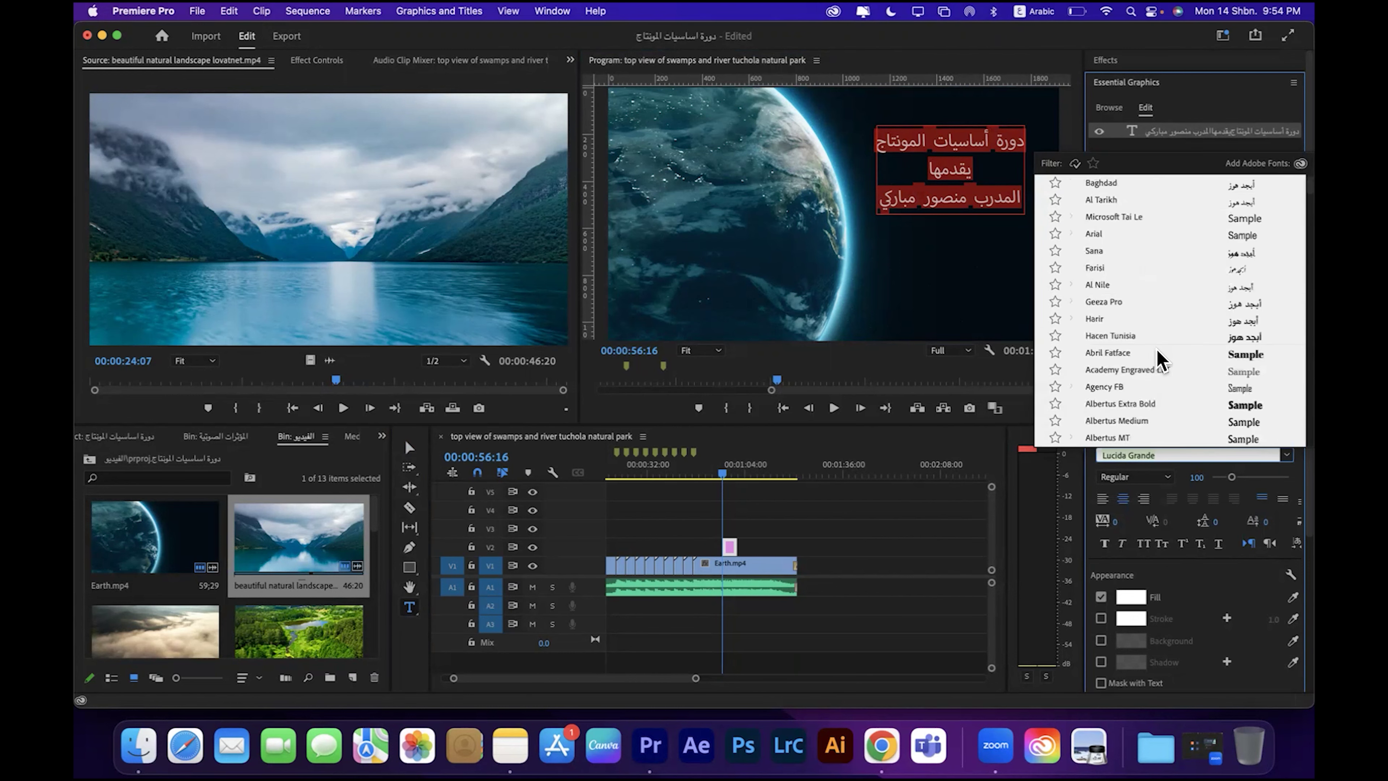
pyautogui.hotkey('ctrl', 'space')
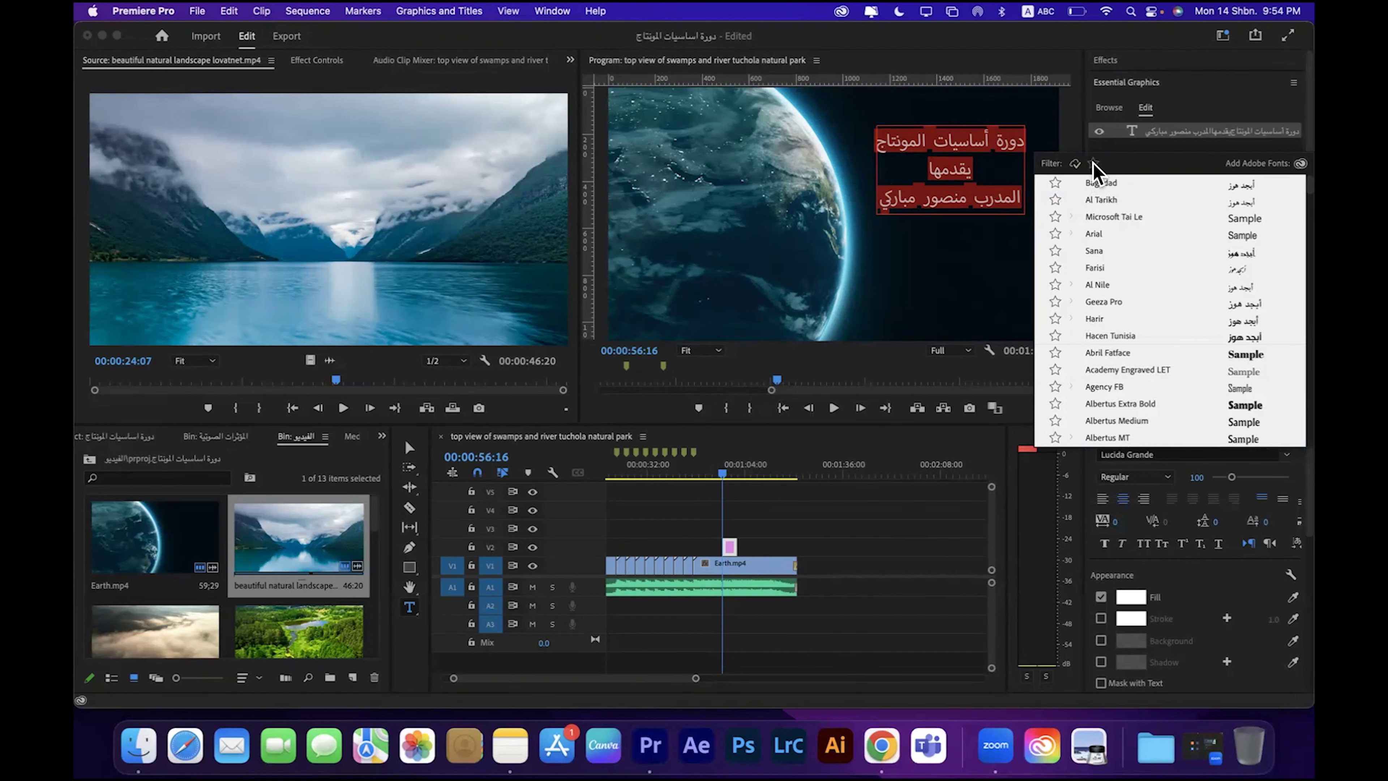
pyautogui.scroll(10, 1094, 171)
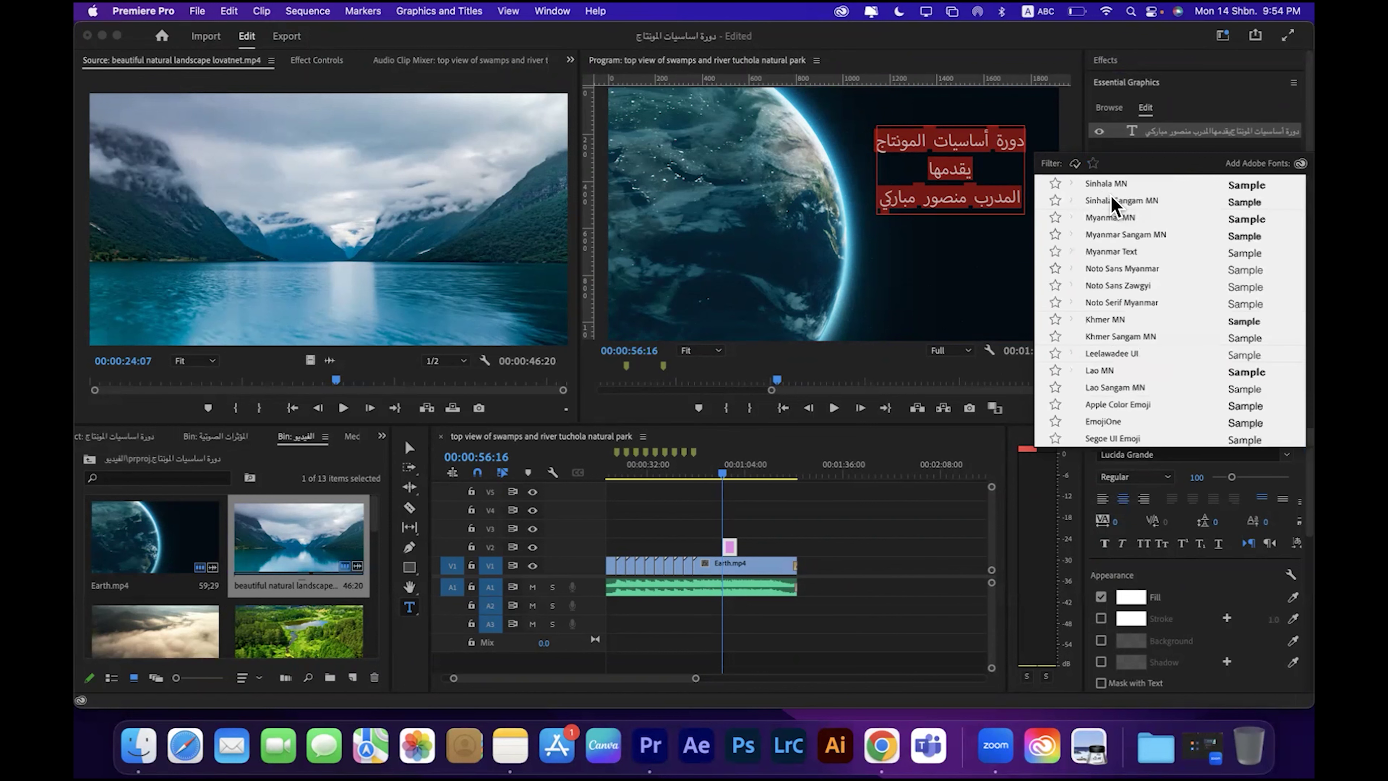
pyautogui.scroll(-15, 1135, 238)
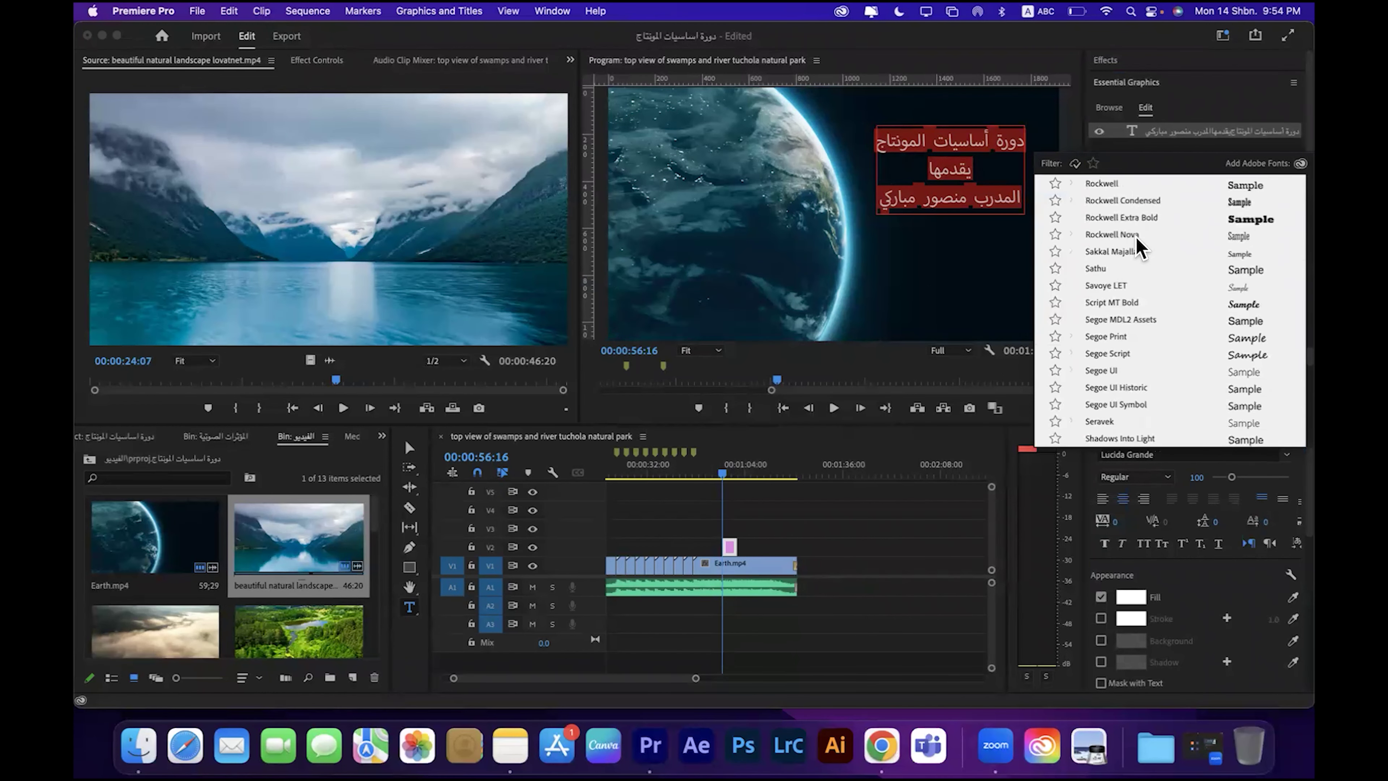
pyautogui.scroll(-15, 1137, 238)
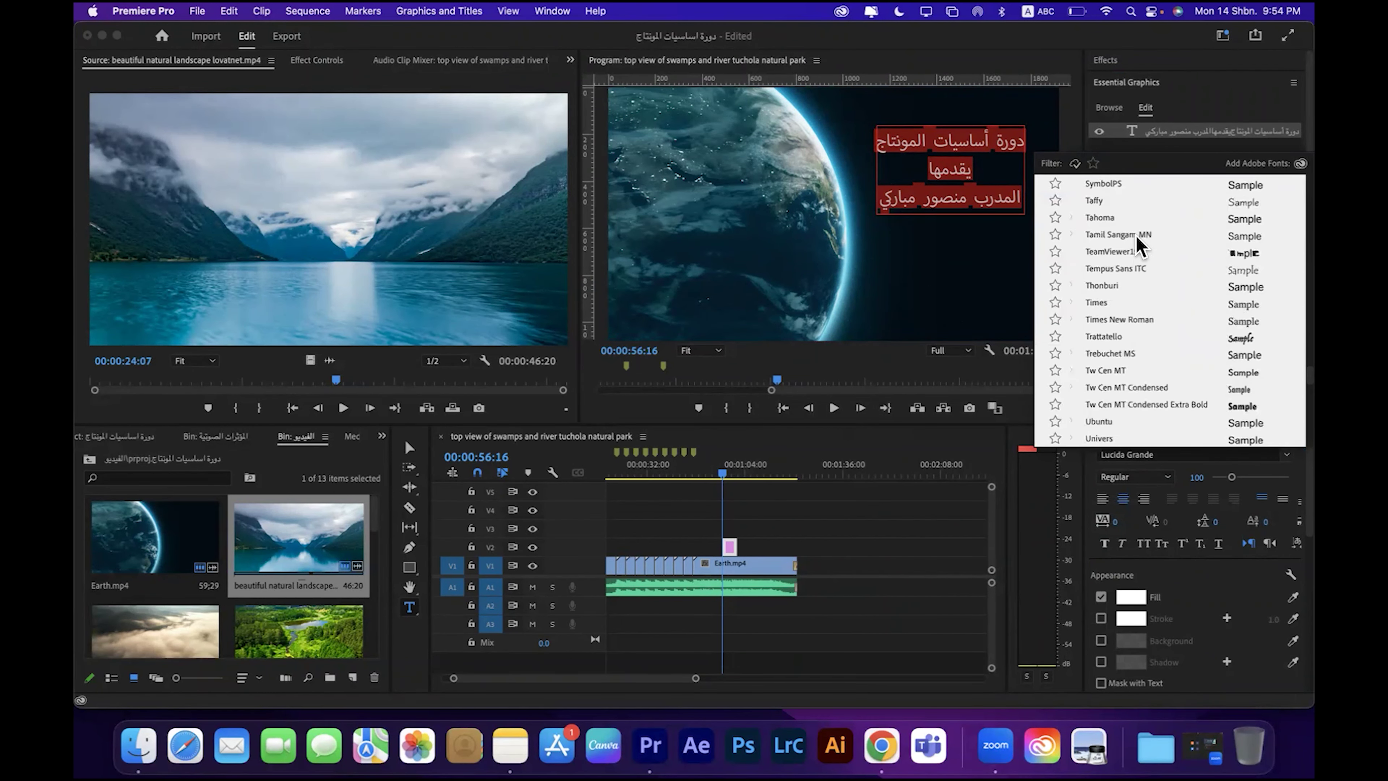
pyautogui.scroll(-15, 1136, 238)
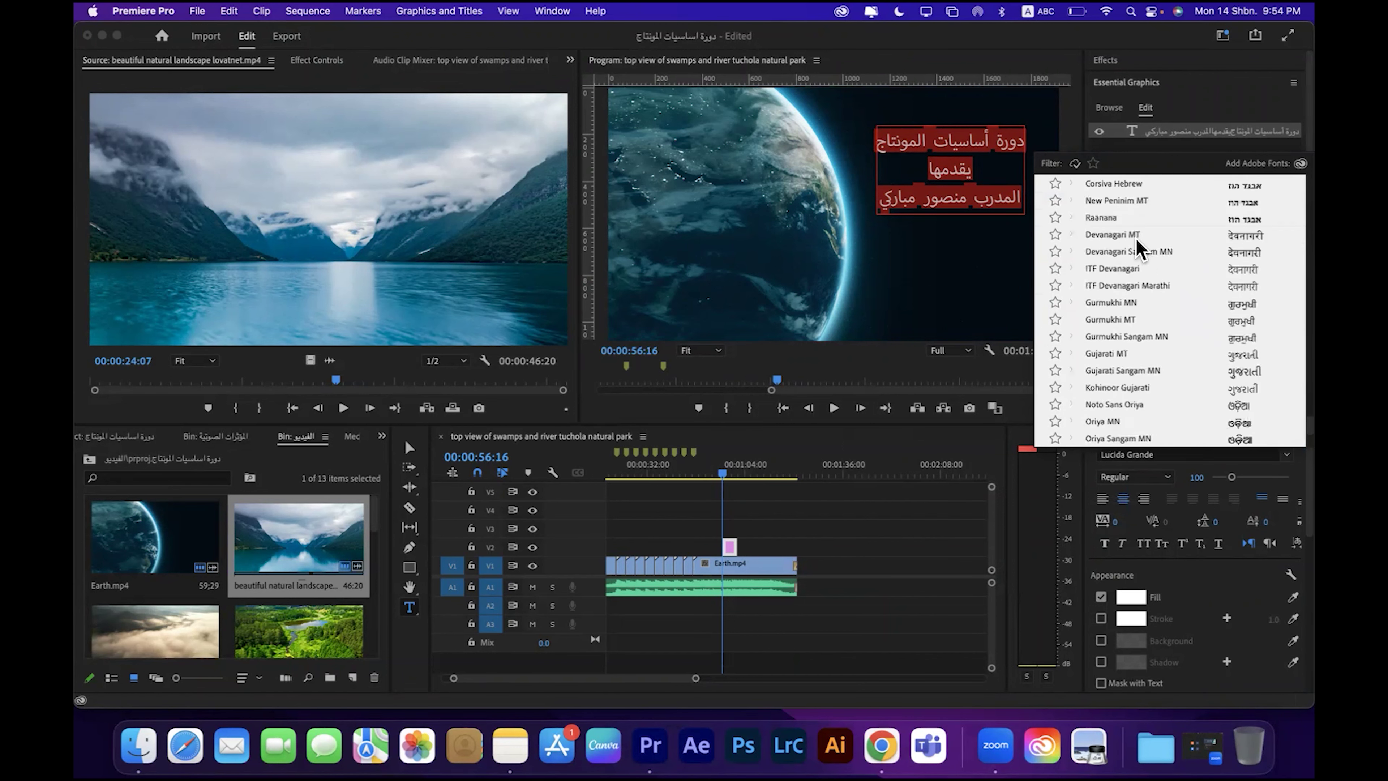
pyautogui.scroll(5, 1136, 250)
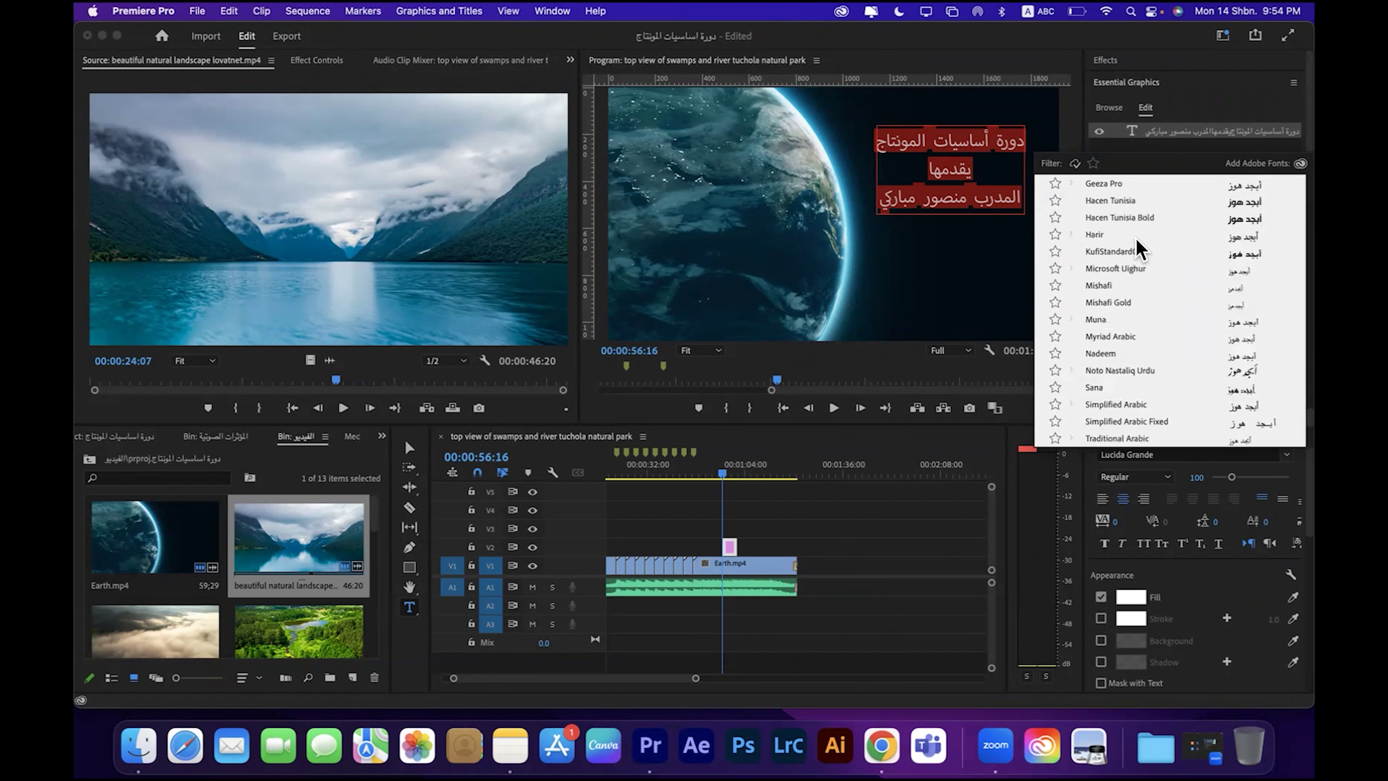
pyautogui.click(1114, 201)
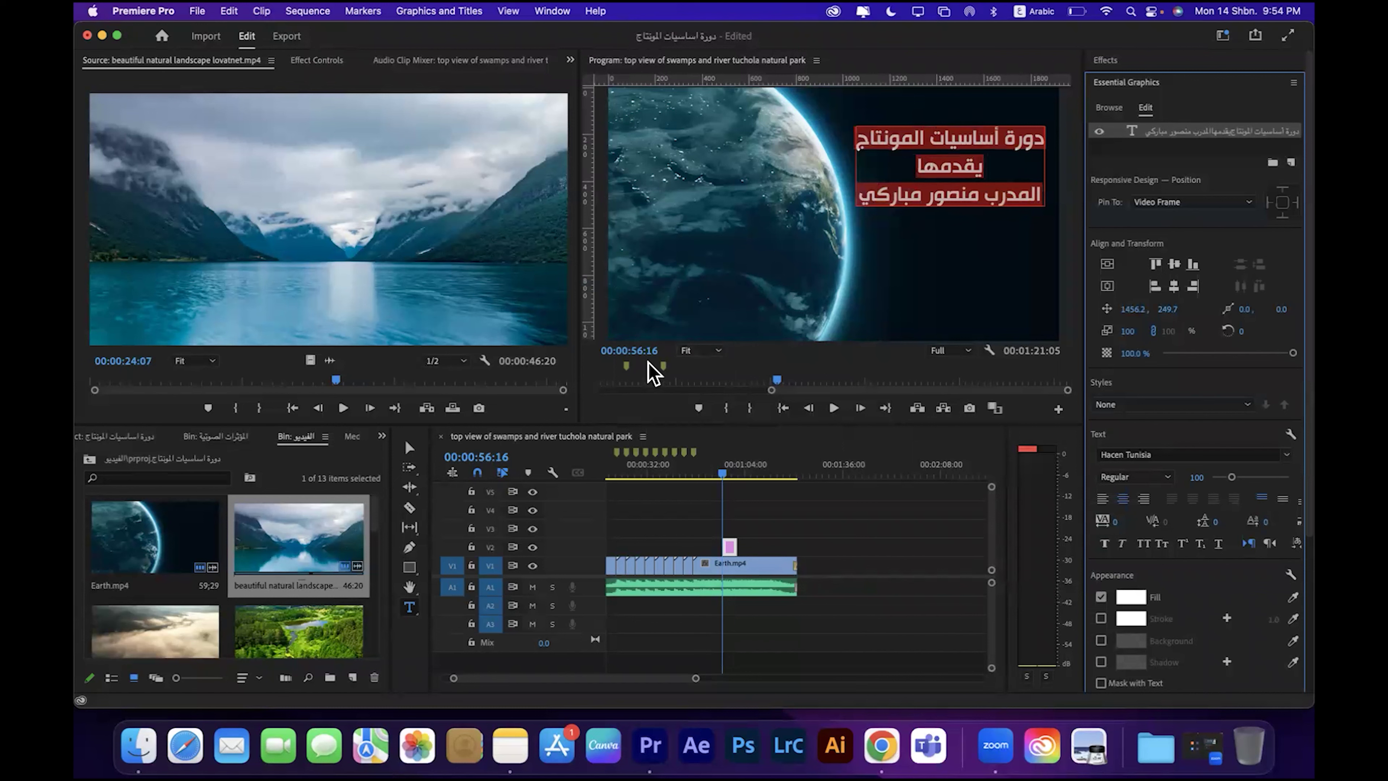
# Step: Set the title's font size to 110
pyautogui.click(1202, 476)
pyautogui.hotkey('ctrl', 'space')
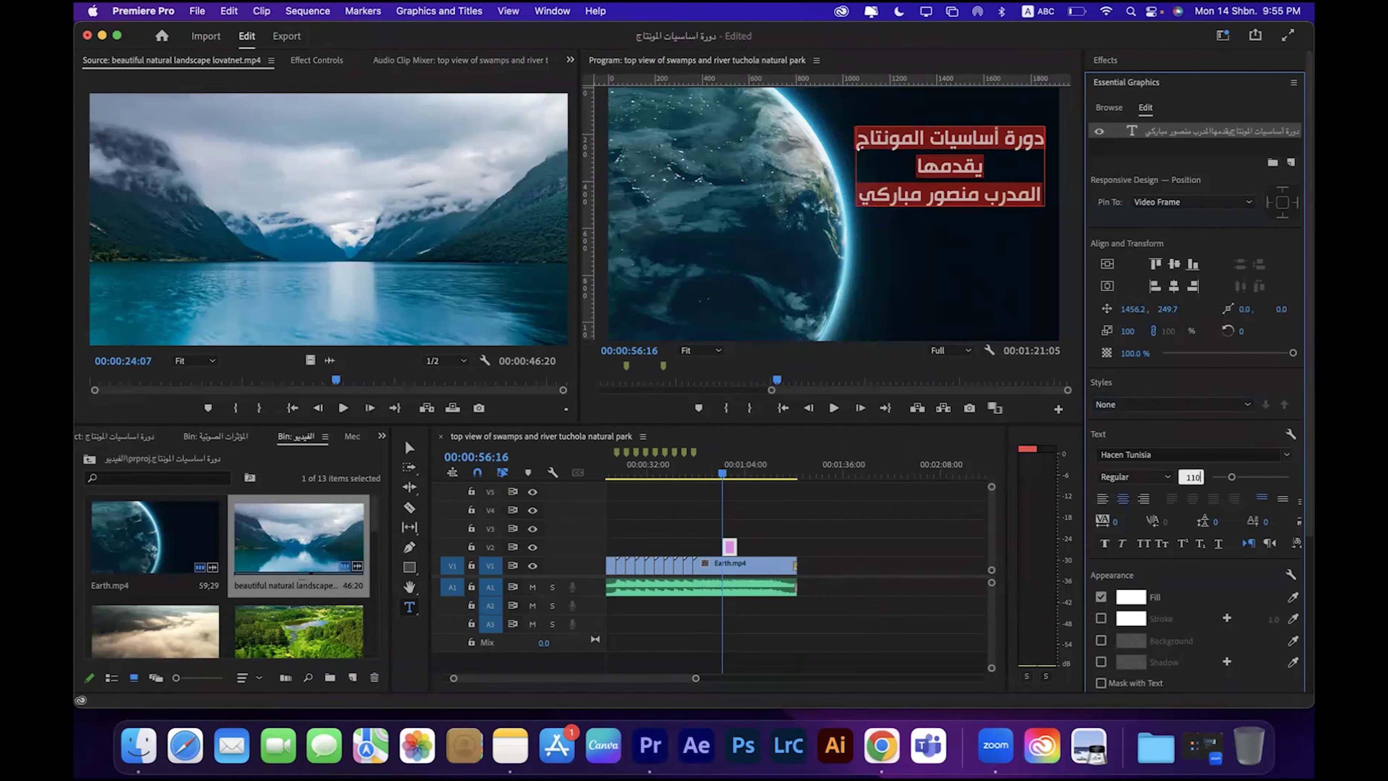
pyautogui.press('Return')
pyautogui.hotkey('ctrl', 'space')
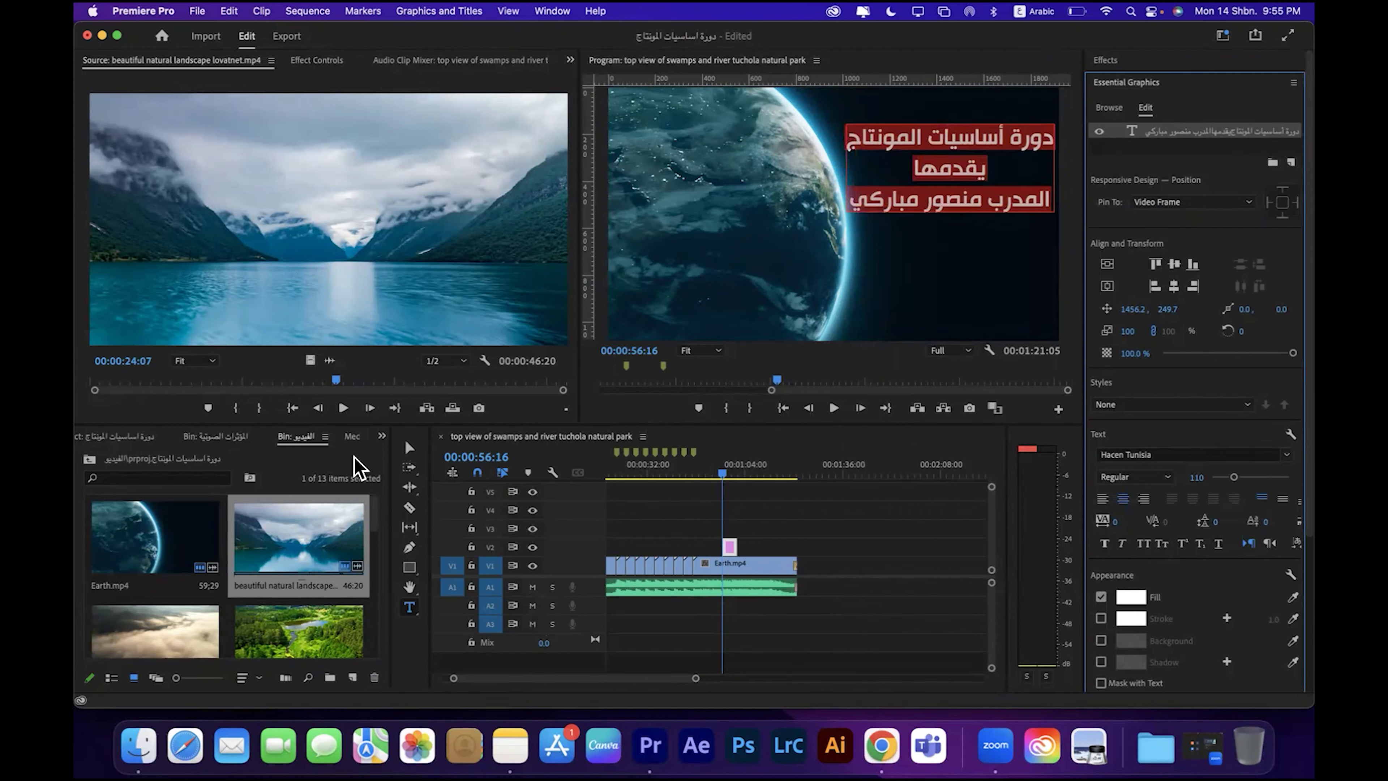
# Step: Set the title's font size to 101 and its scale to about 98, placing it in the dark space at about 1453.2, 193.7
pyautogui.click(409, 449)
pyautogui.moveTo(951, 207); pyautogui.dragTo(943, 224)
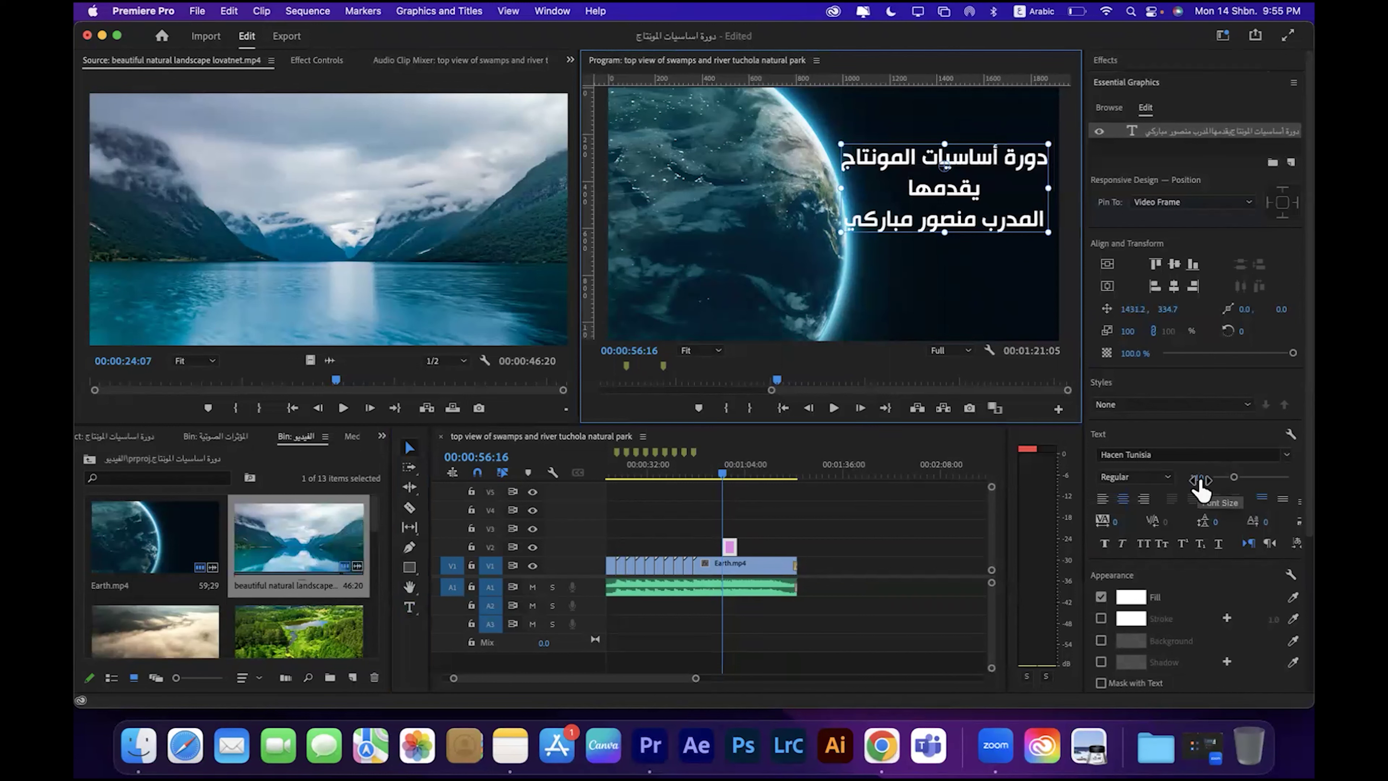
pyautogui.moveTo(1199, 480); pyautogui.dragTo(1190, 480)
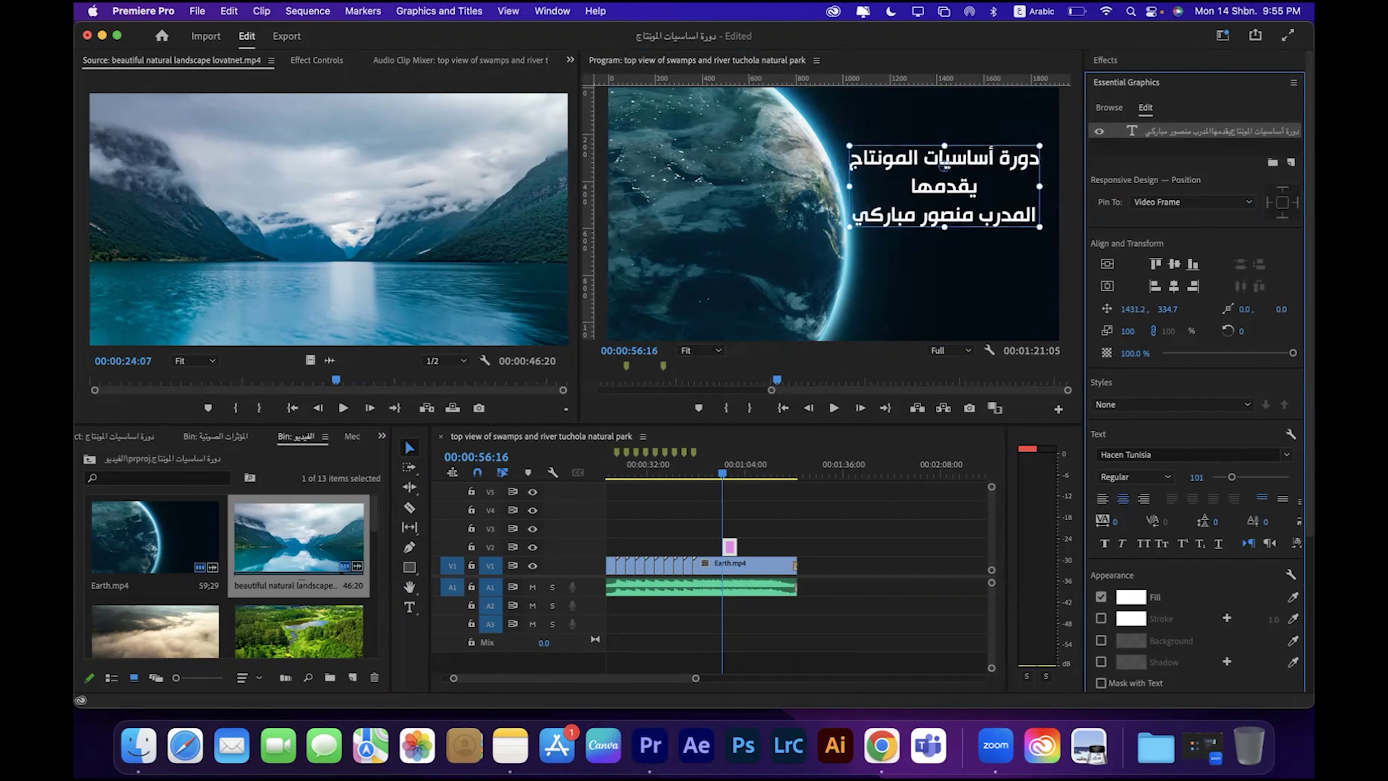
pyautogui.moveTo(848, 226); pyautogui.dragTo(883, 234)
pyautogui.moveTo(936, 196); pyautogui.dragTo(941, 162)
# Step: Play the sequence from 00:00:54:14 to check how the title appears over the Earth clip
pyautogui.moveTo(694, 679); pyautogui.dragTo(675, 683)
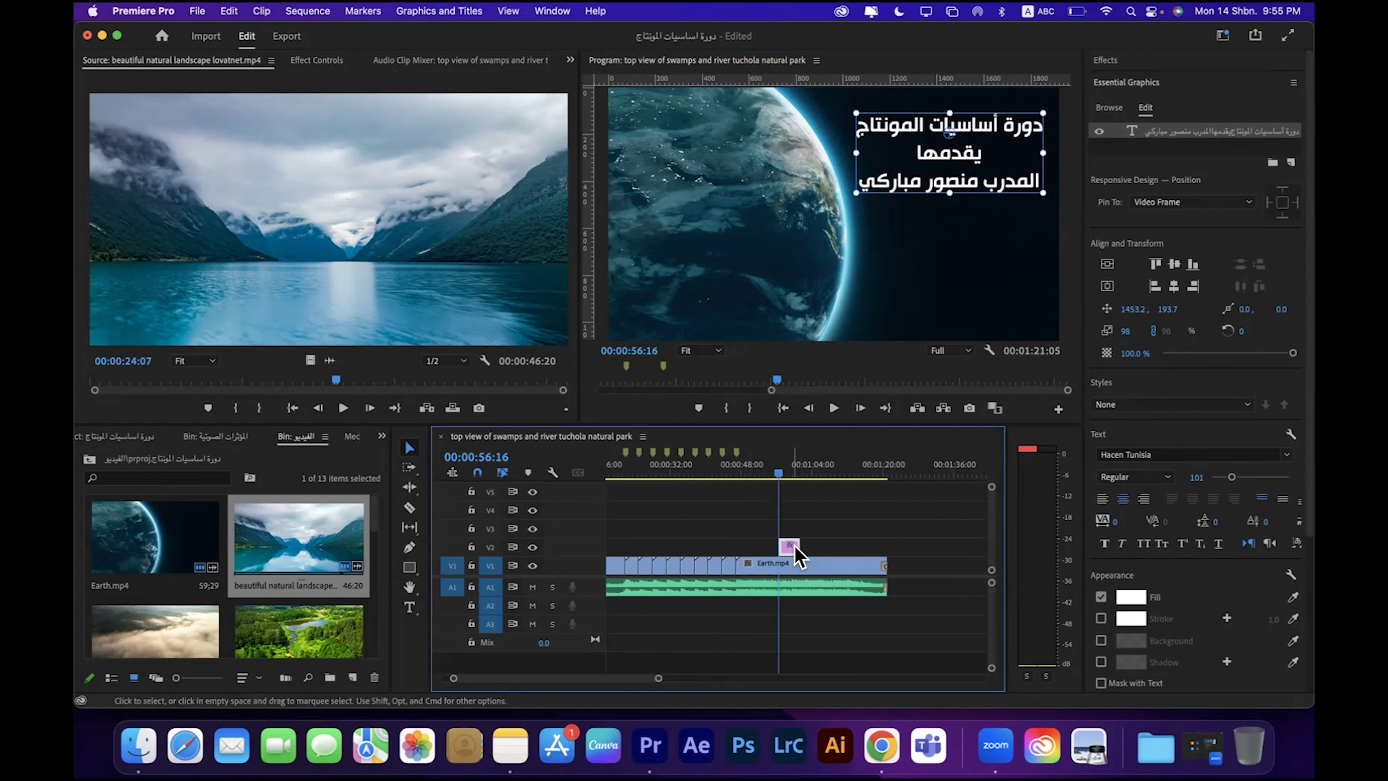
pyautogui.moveTo(657, 678); pyautogui.dragTo(598, 687)
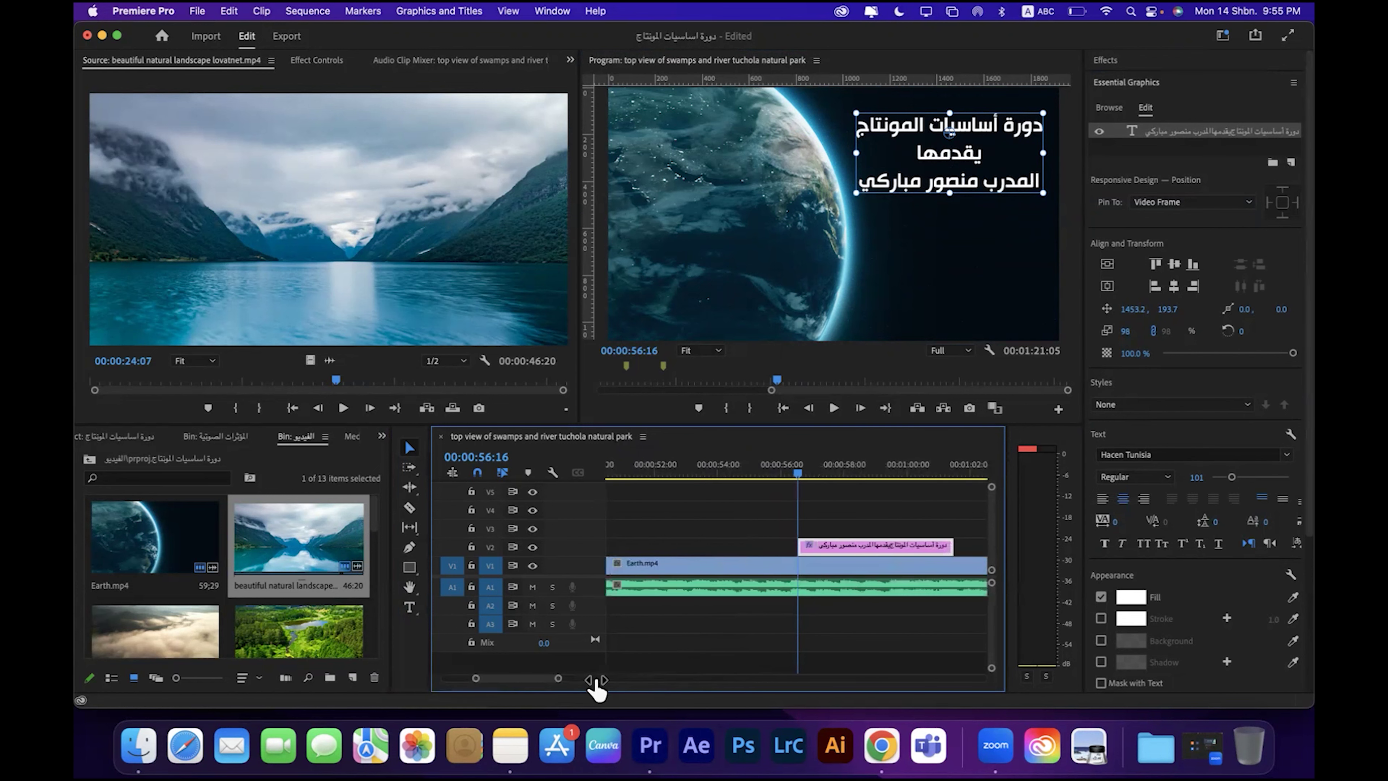
pyautogui.click(890, 465)
pyautogui.moveTo(888, 471); pyautogui.dragTo(770, 470)
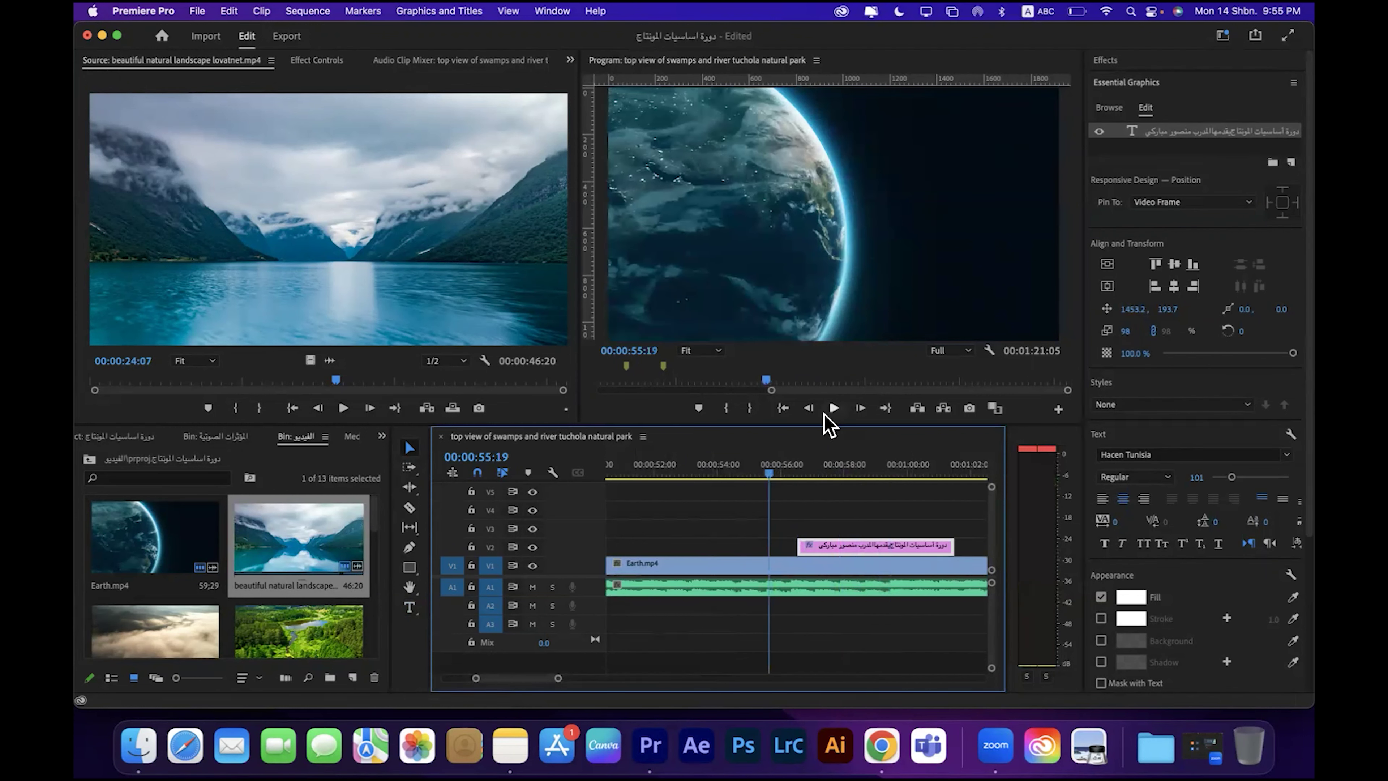
pyautogui.click(733, 470)
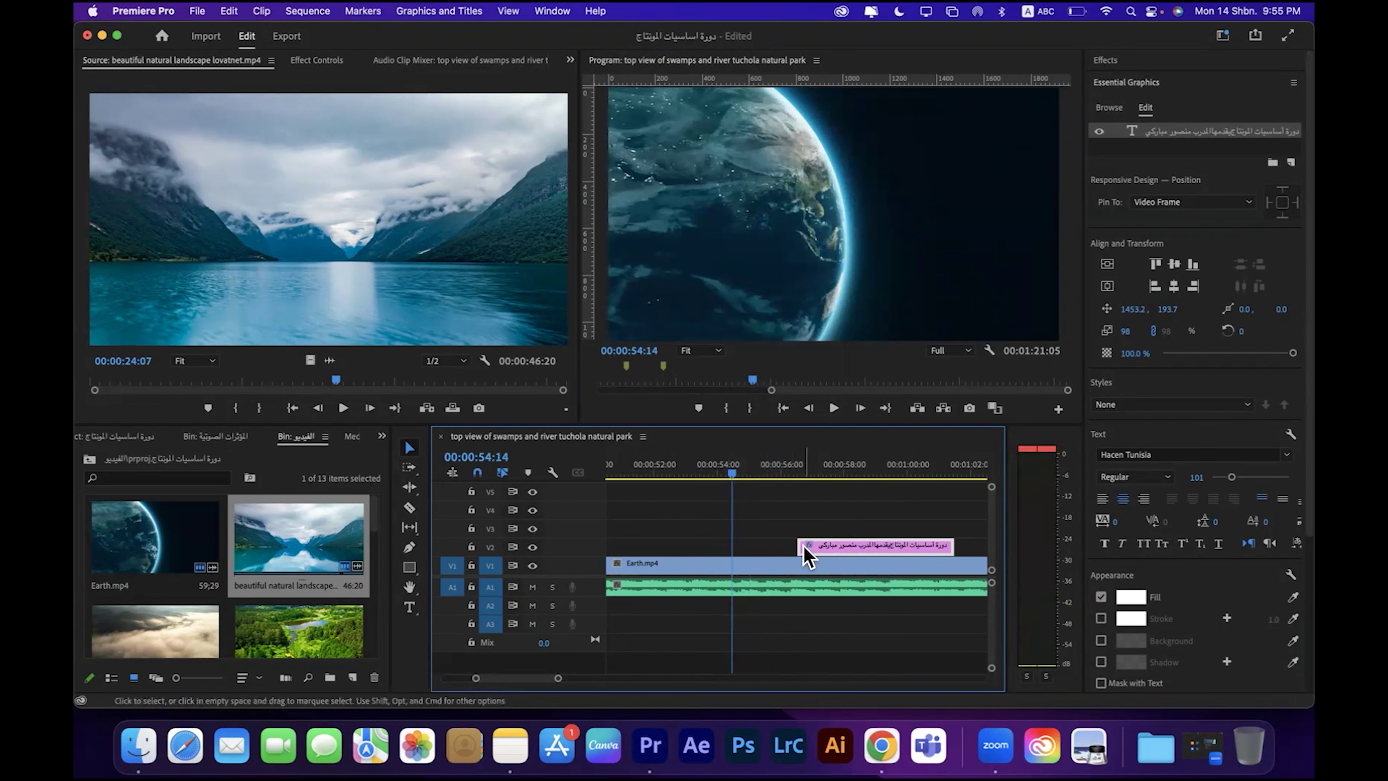
pyautogui.click(838, 408)
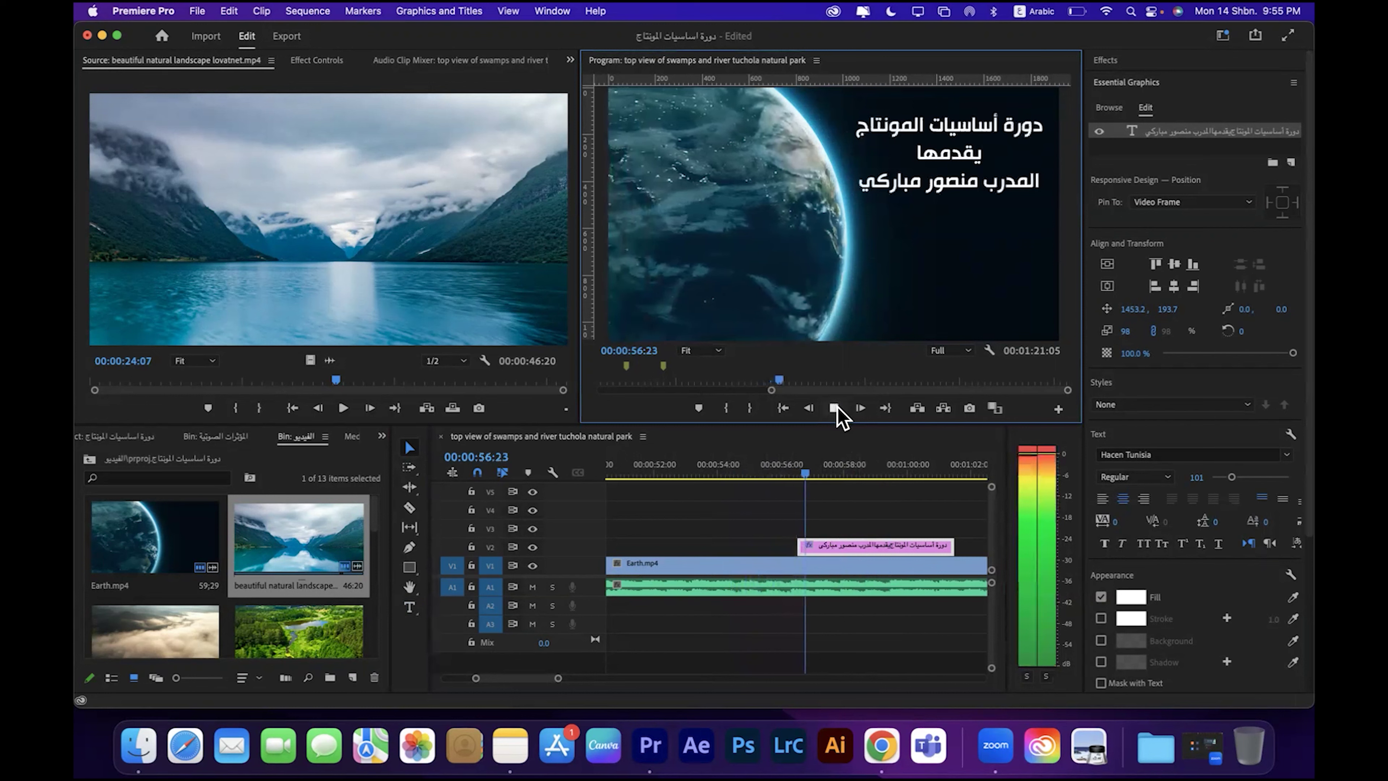
pyautogui.click(836, 409)
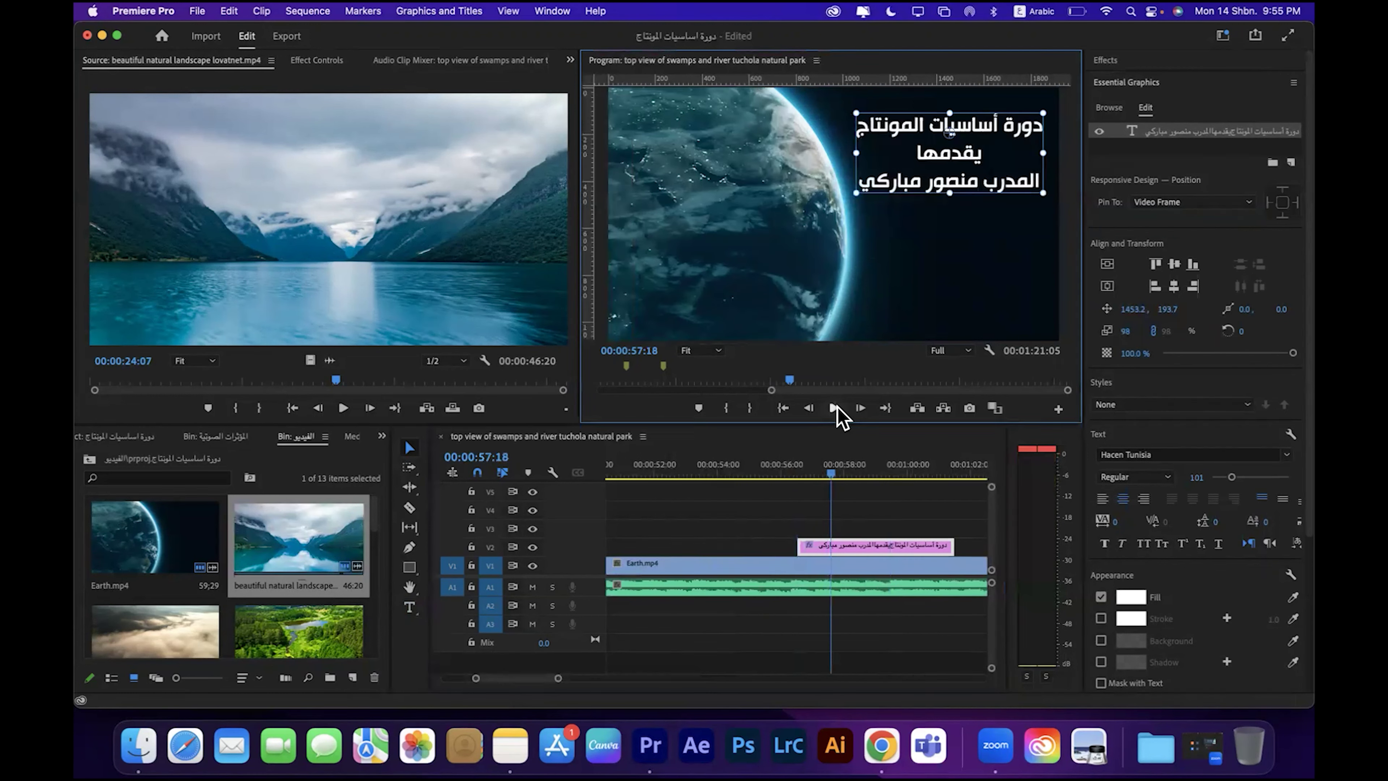
# Step: Stretch the title clip on V2 so that it spans the Earth clip from its start to its end
pyautogui.moveTo(558, 679); pyautogui.dragTo(620, 679)
pyautogui.moveTo(777, 541); pyautogui.dragTo(716, 542)
pyautogui.moveTo(818, 538); pyautogui.dragTo(977, 542)
# Step: Play the cut from the lake shot into the Earth clip to check the title's start
pyautogui.click(699, 475)
pyautogui.moveTo(700, 473); pyautogui.dragTo(697, 473)
pyautogui.click(832, 409)
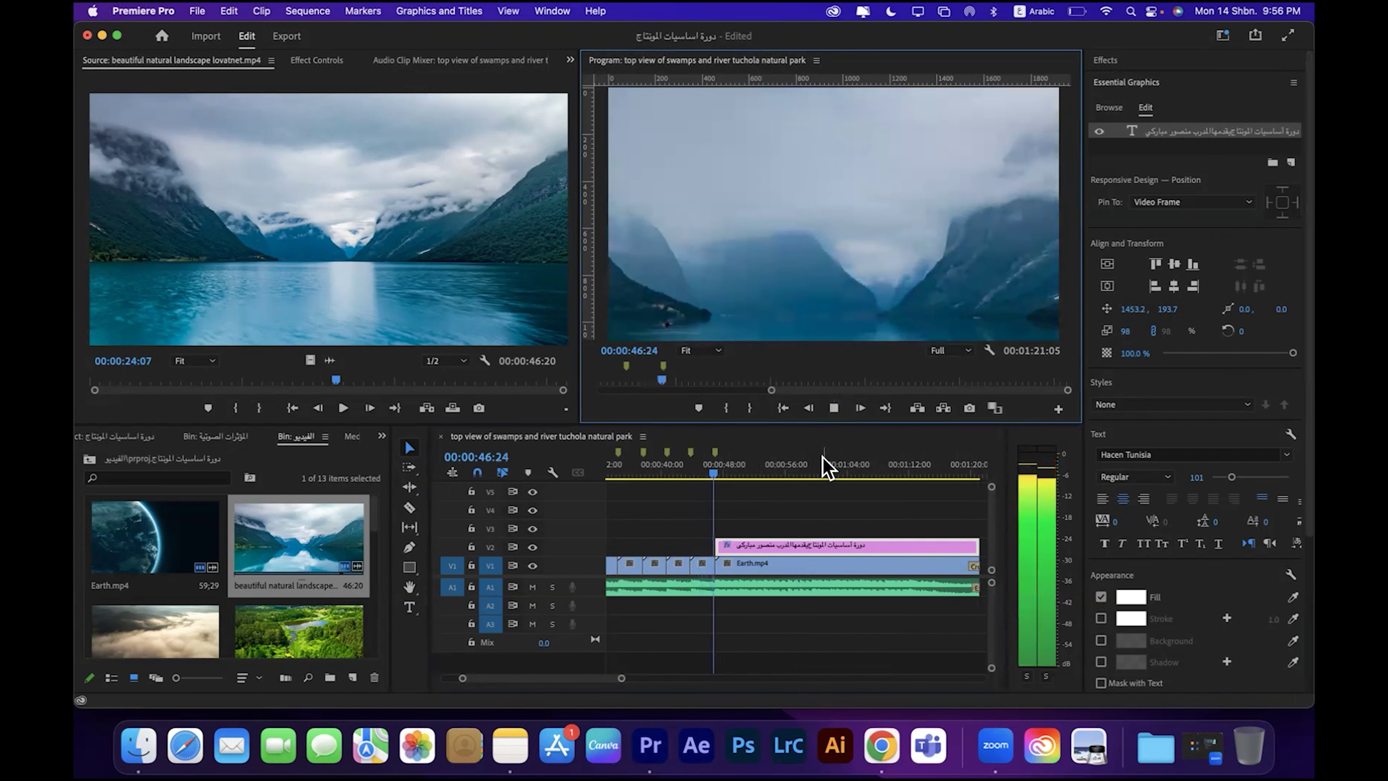
pyautogui.click(831, 408)
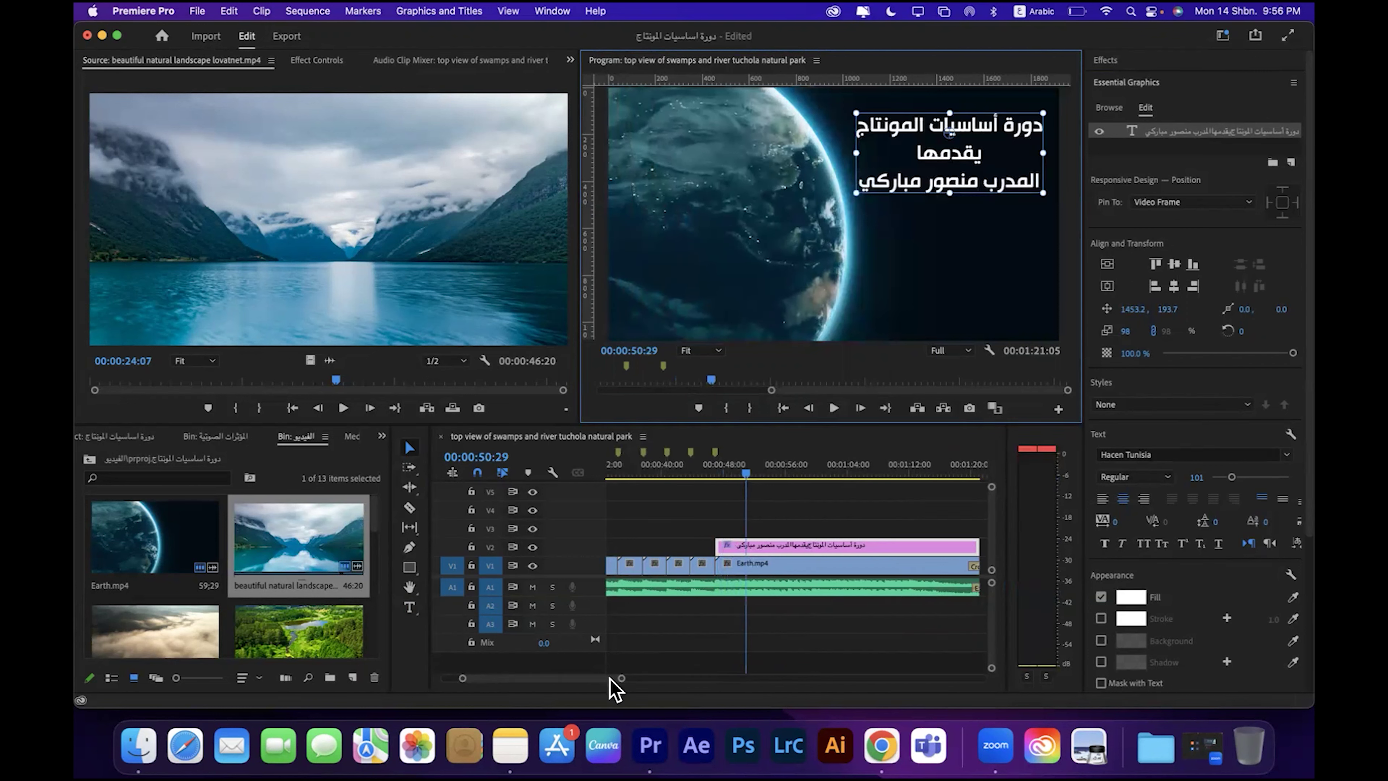
# Step: Play the ending from 00:01:16:18 to check how the title behaves during the fade-out
pyautogui.scroll(-5, 615, 678)
pyautogui.click(749, 465)
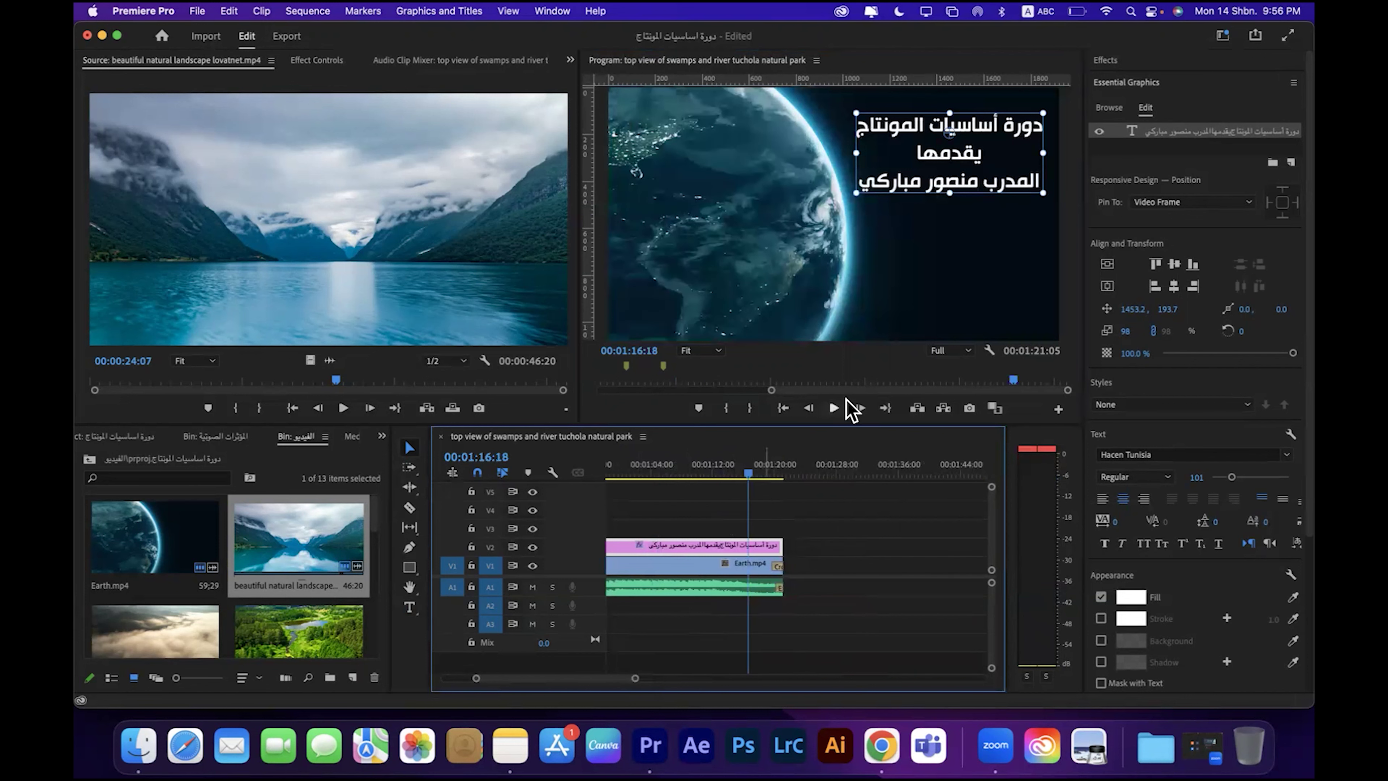
pyautogui.click(835, 409)
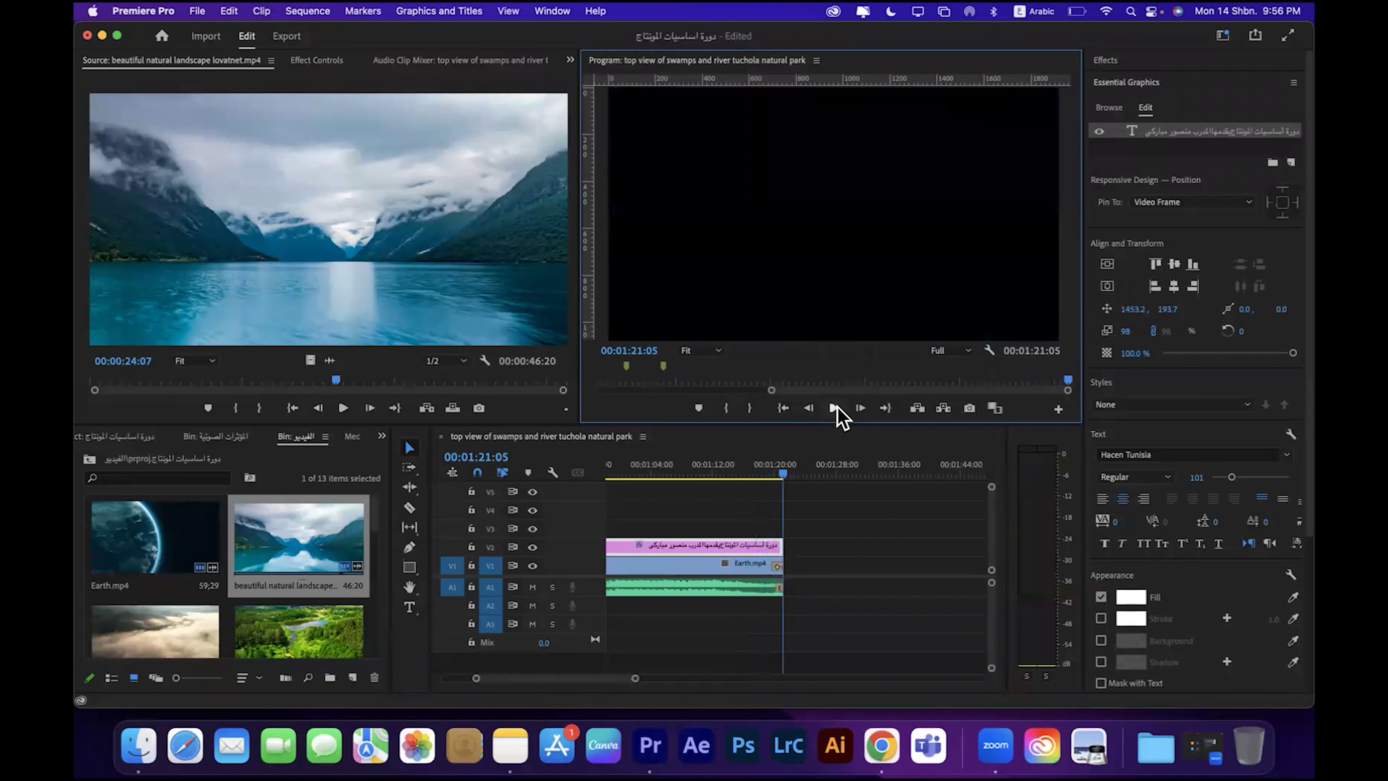
# Step: Add a Cross Dissolve to the end of the title clip and lengthen it to match the Earth clip's dissolve
pyautogui.click(1136, 61)
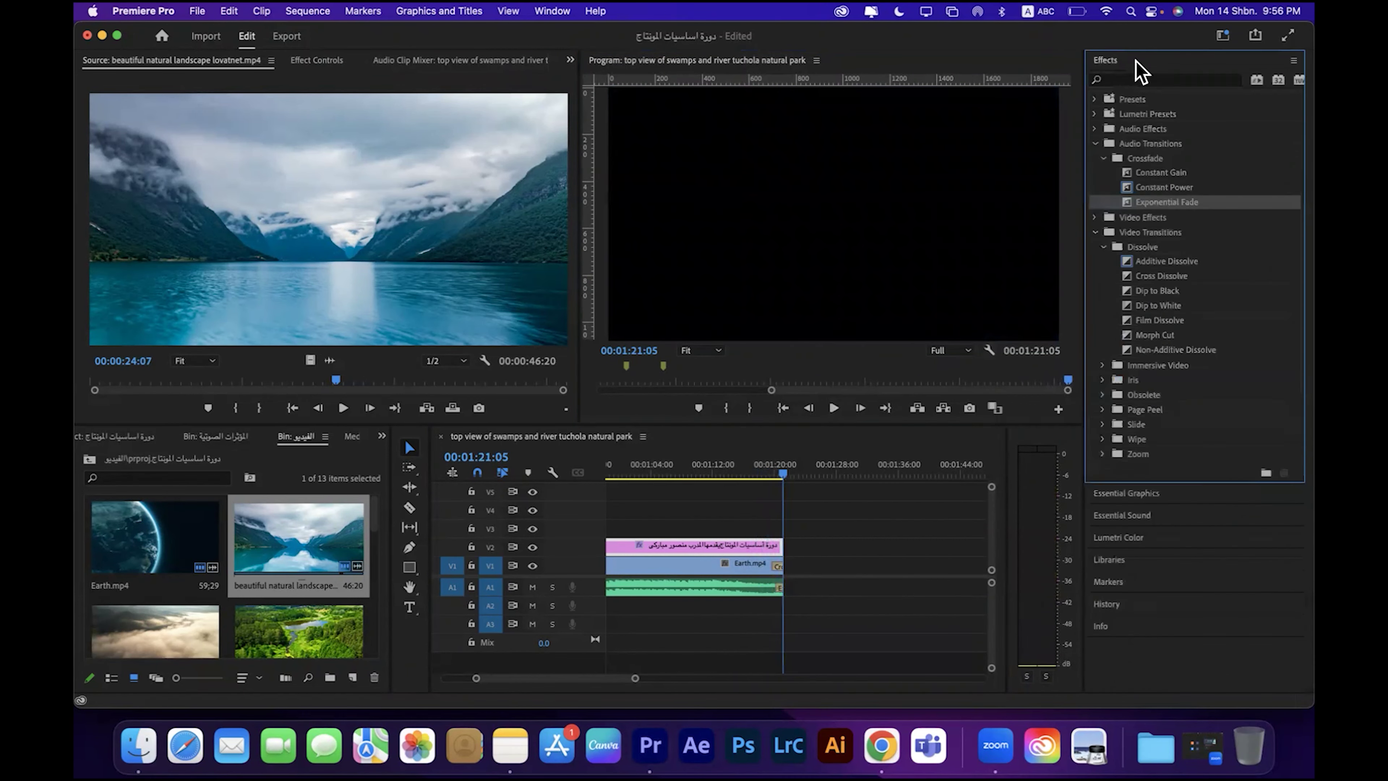
pyautogui.click(1128, 275)
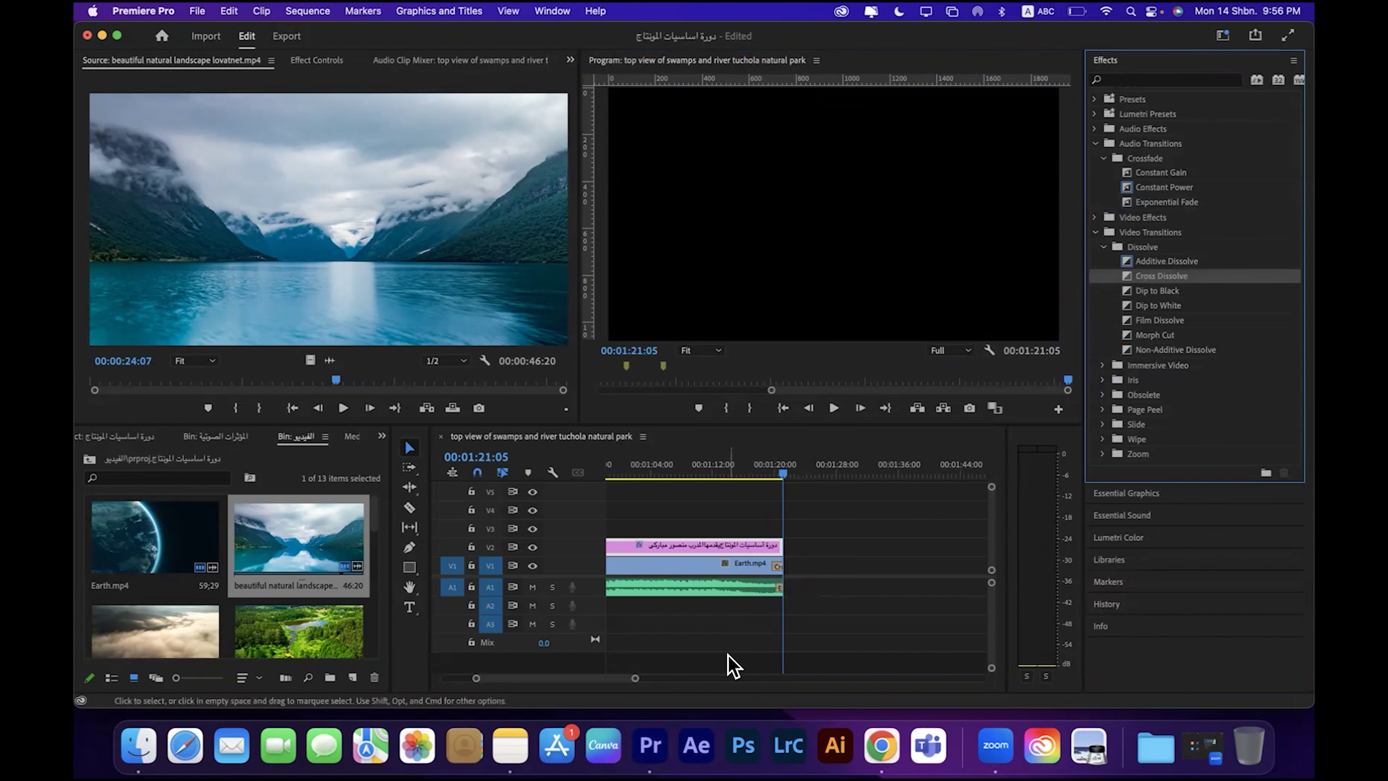
pyautogui.moveTo(1137, 277)
pyautogui.mouseDown()
pyautogui.moveTo(787, 527)
pyautogui.moveTo(781, 545)
pyautogui.mouseUp()
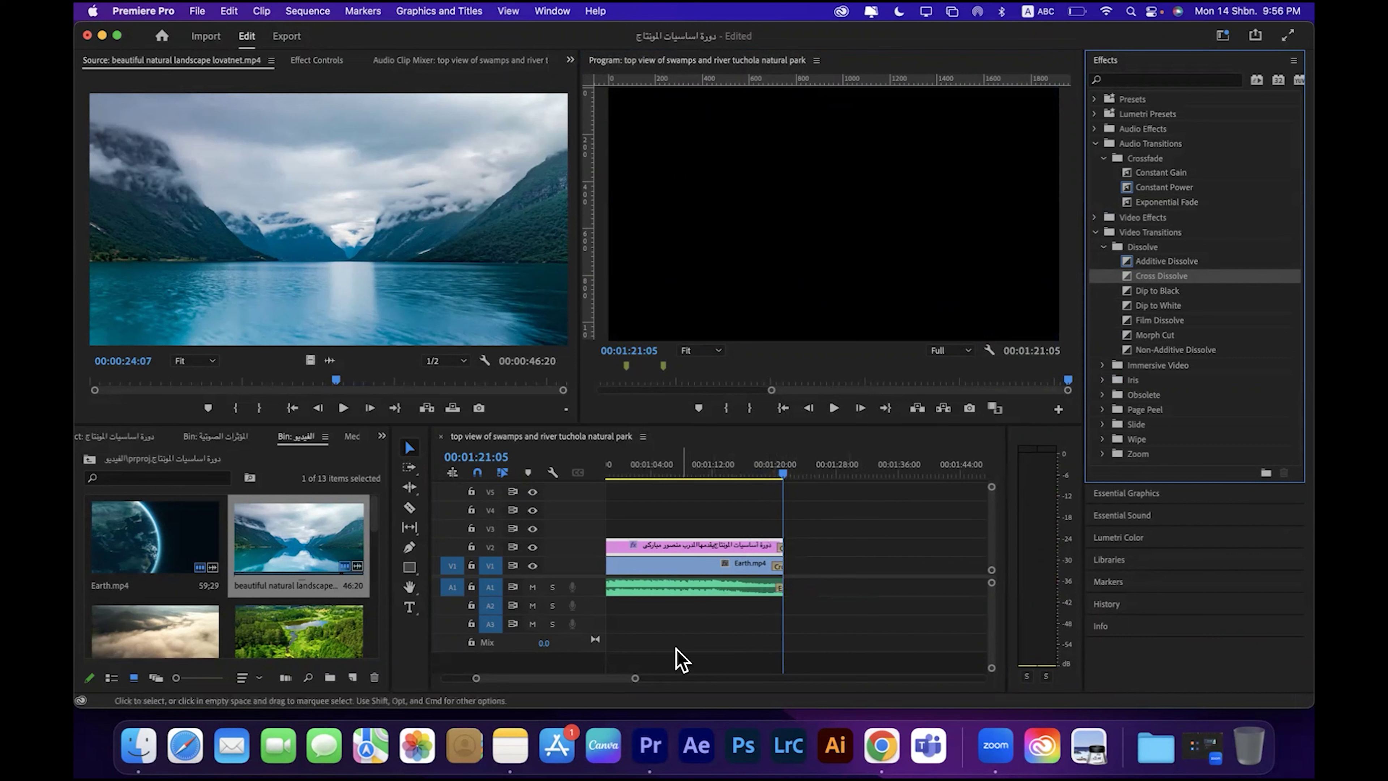
pyautogui.moveTo(635, 678); pyautogui.dragTo(583, 685)
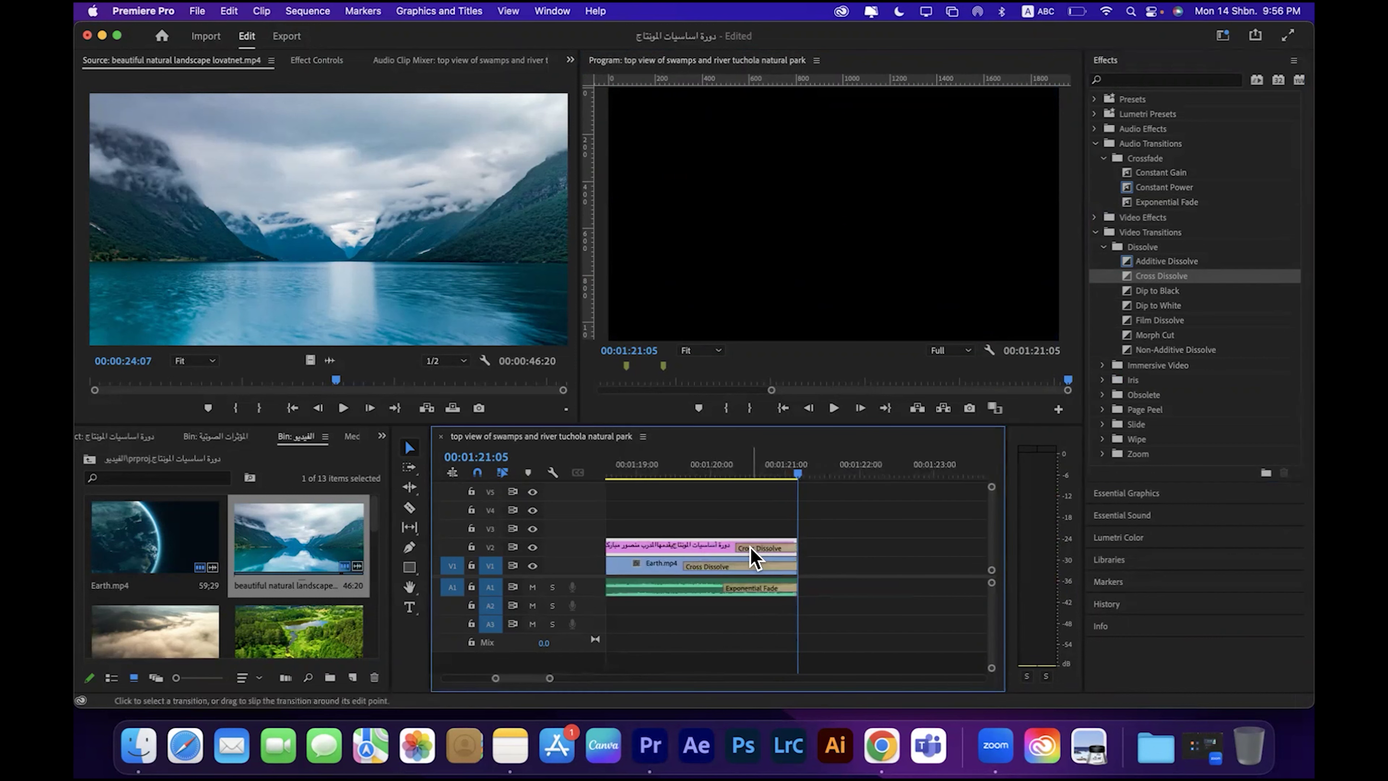
pyautogui.moveTo(737, 548); pyautogui.dragTo(684, 549)
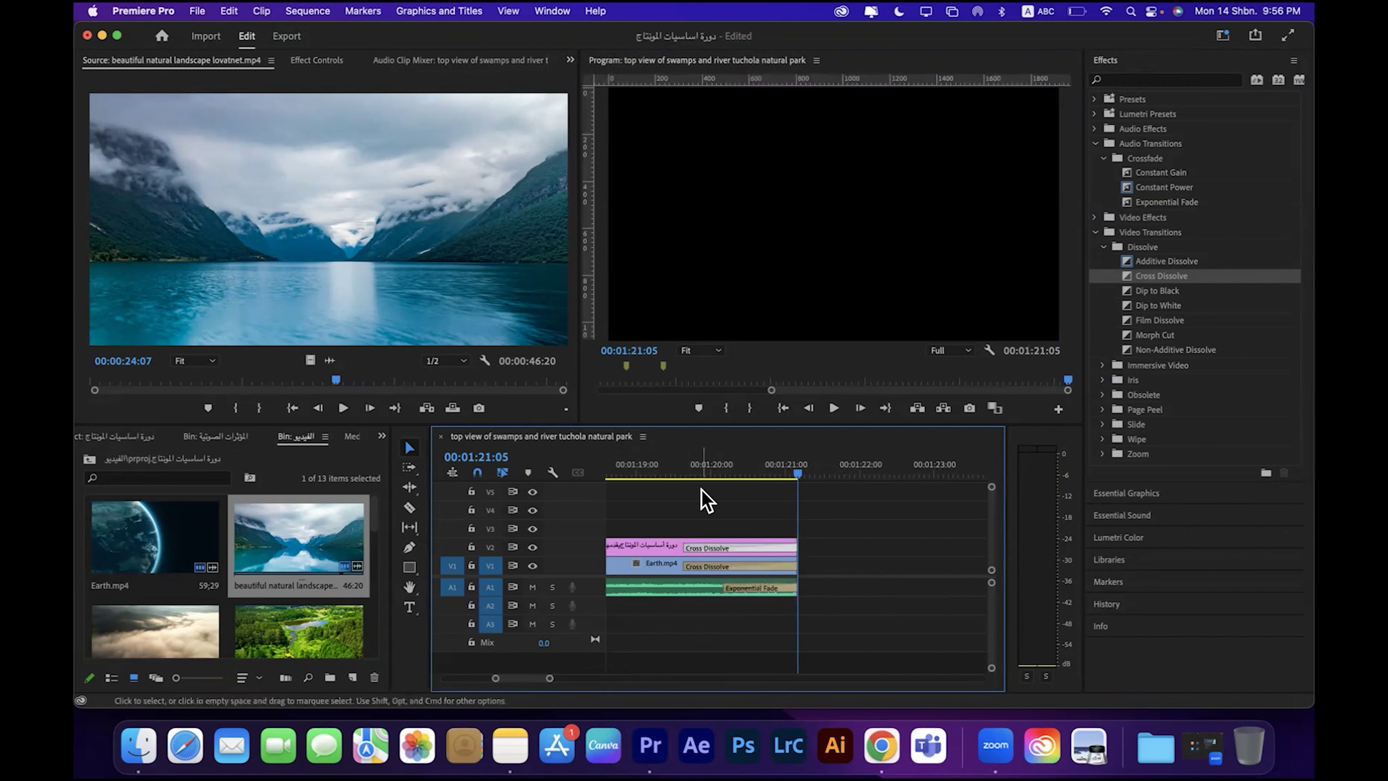
# Step: Park the playhead before the fade-out and remove the Cross Dissolve from the end of the title clip on V2
pyautogui.click(672, 470)
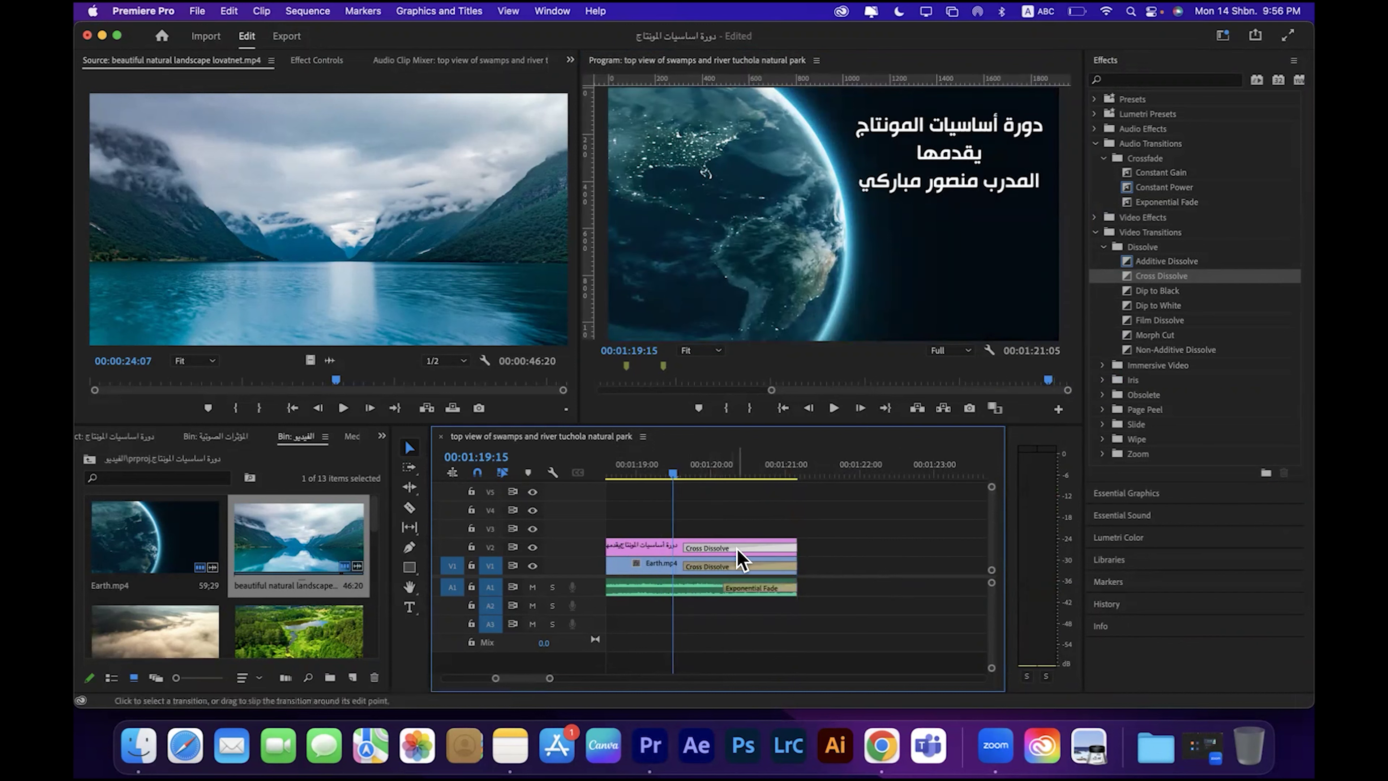
pyautogui.press('Delete')
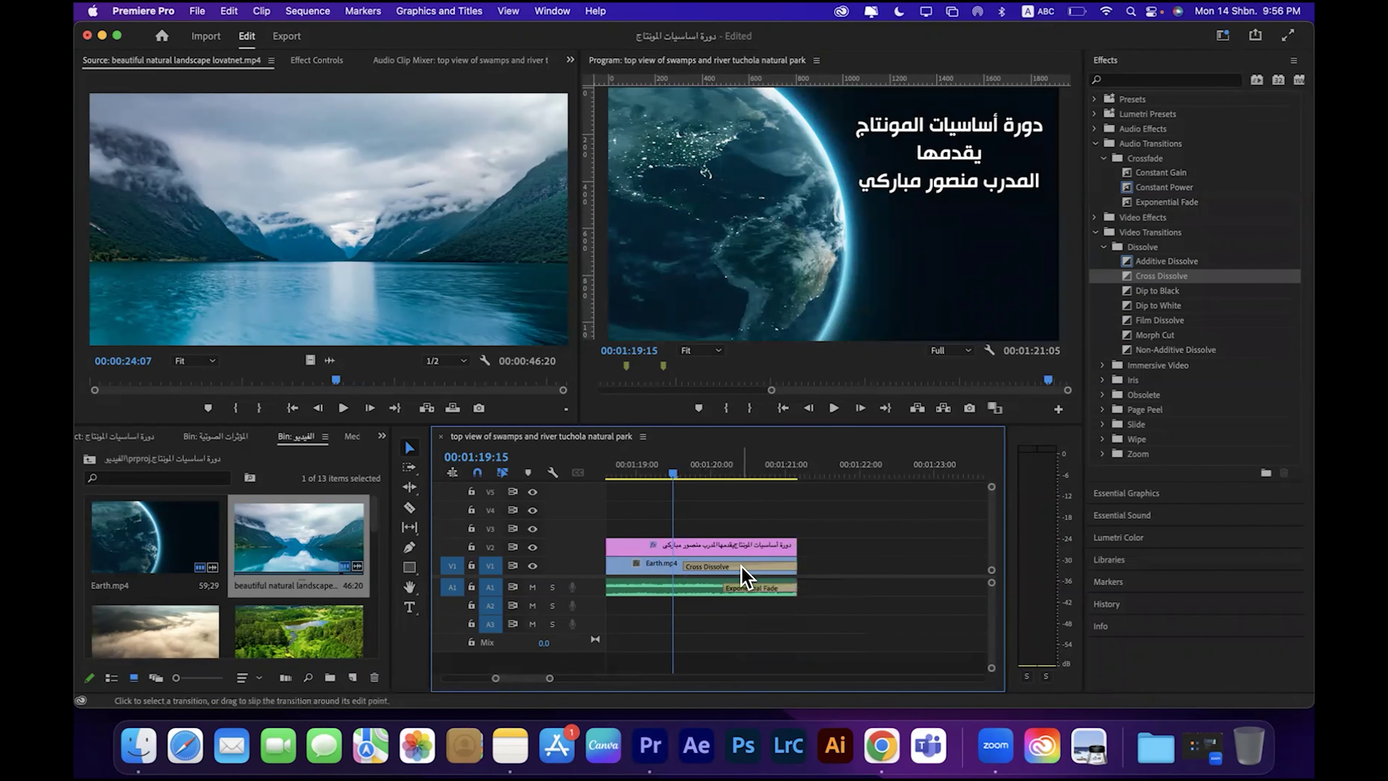
pyautogui.click(741, 566)
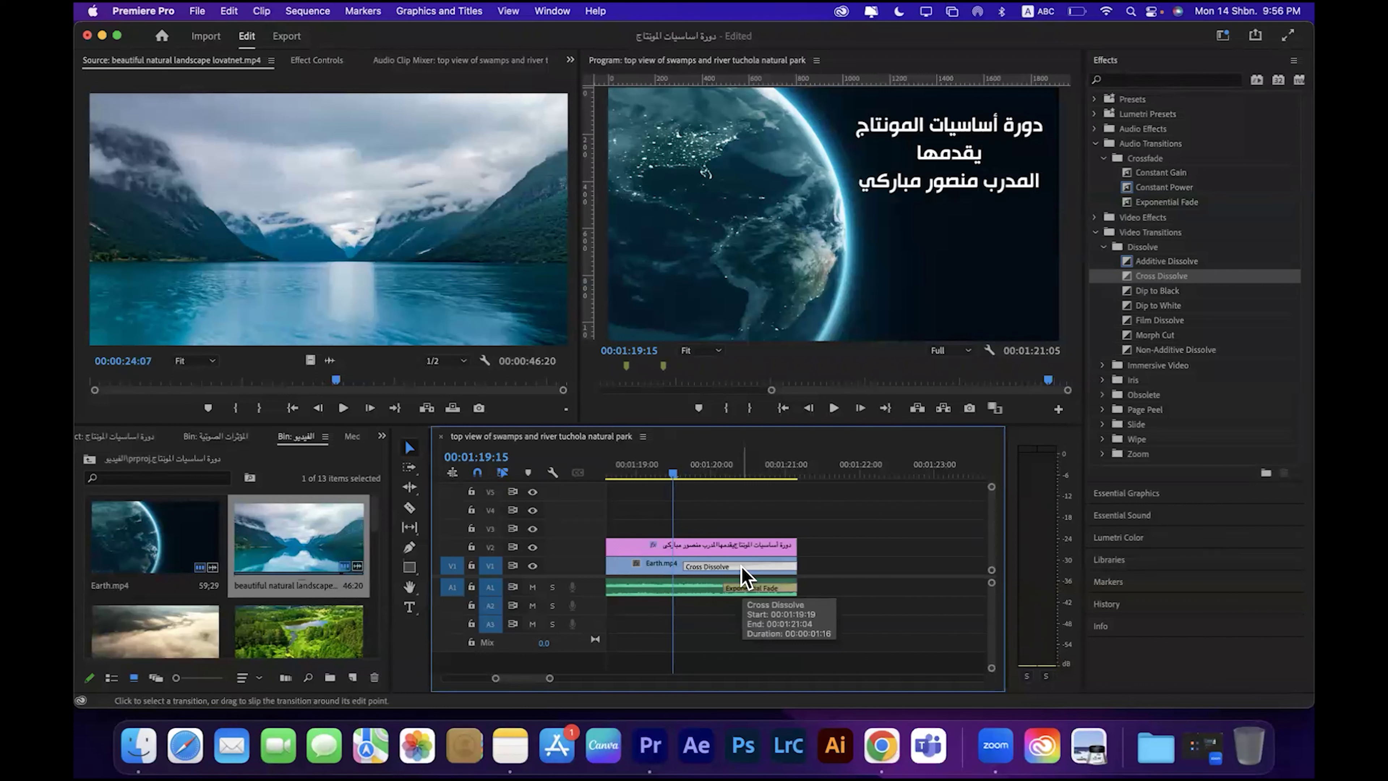
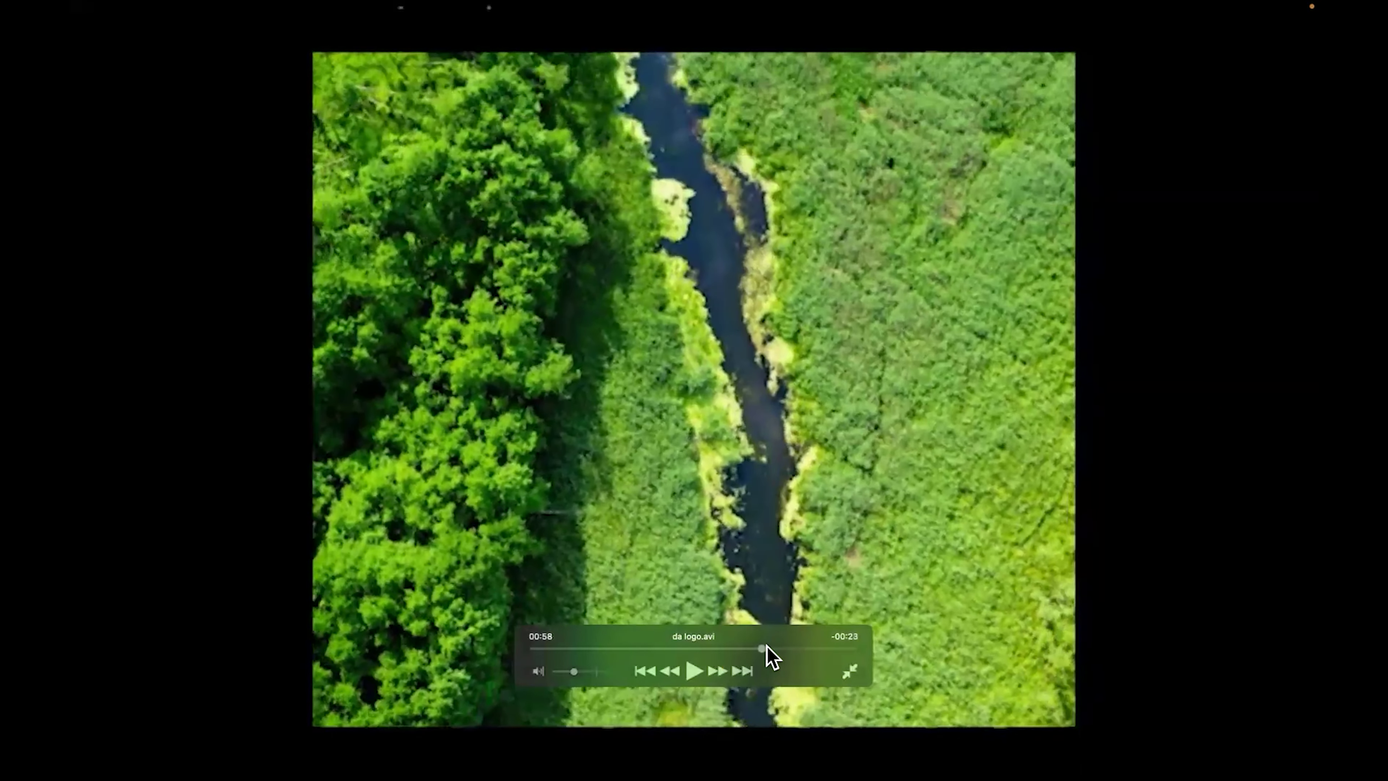
# Step: Close the full-screen playback of da logo.avi and switch back to Premiere Pro
pyautogui.click(849, 669)
pyautogui.click(81, 30)
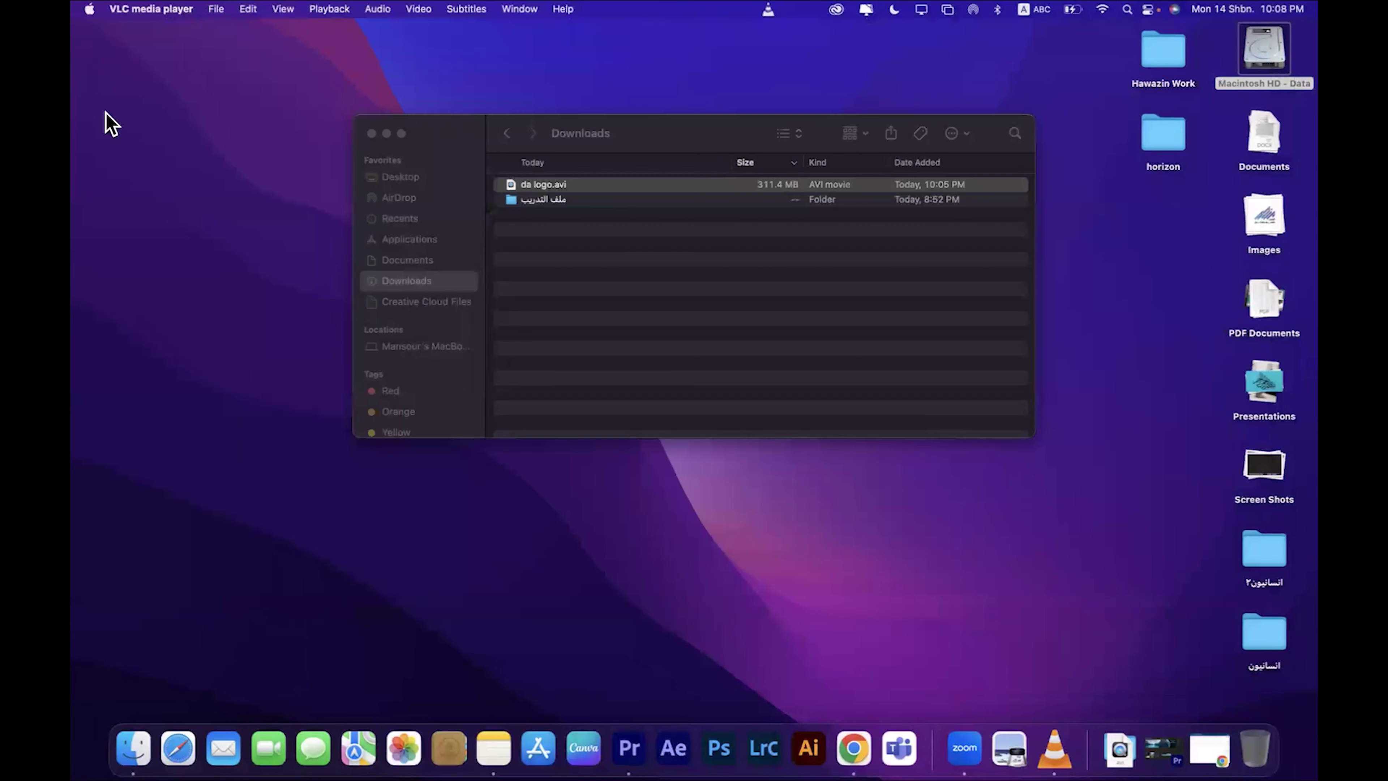
pyautogui.click(631, 740)
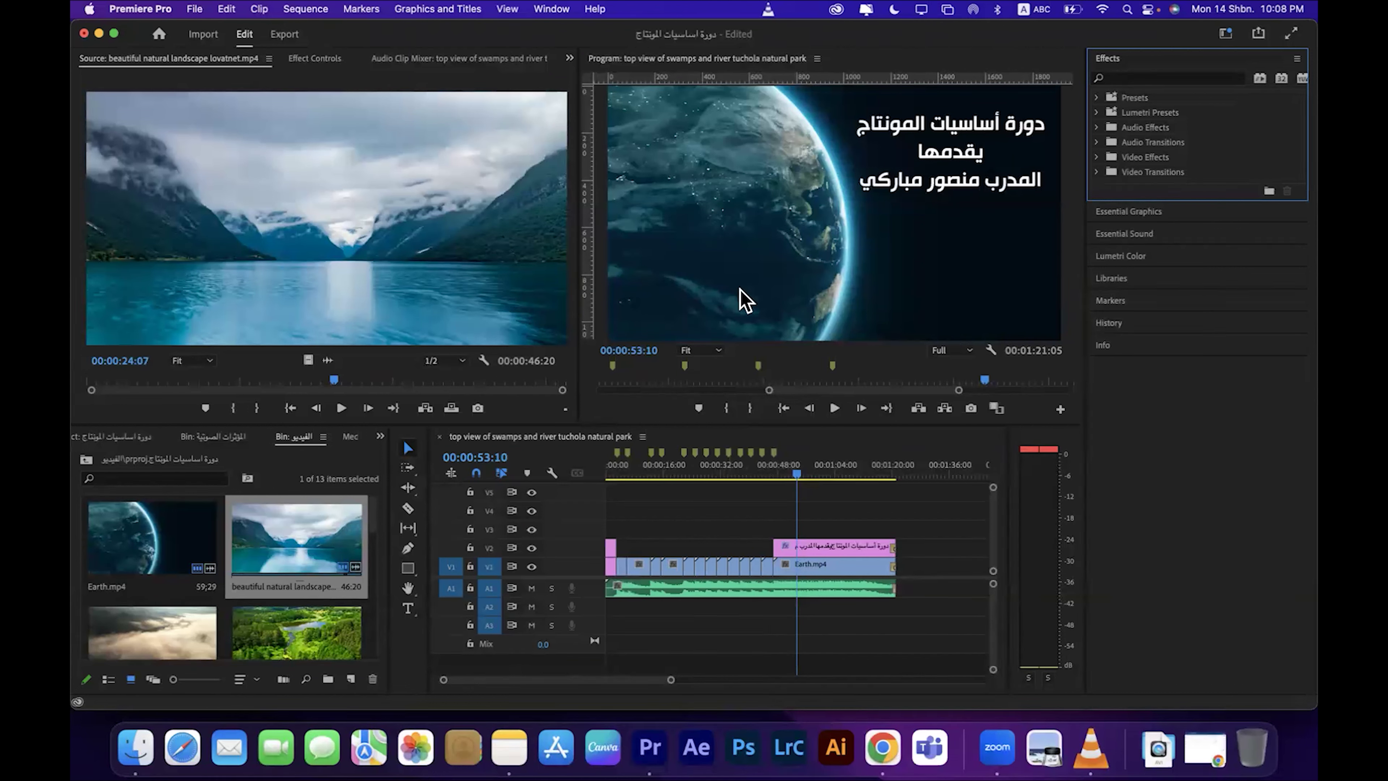
# Step: Compare the output of the High Quality 720p HD and Mobile Device 720p HD presets in the export settings, and return to editing
pyautogui.moveTo(671, 680)
pyautogui.mouseDown()
pyautogui.moveTo(695, 682)
pyautogui.moveTo(655, 682)
pyautogui.mouseUp()
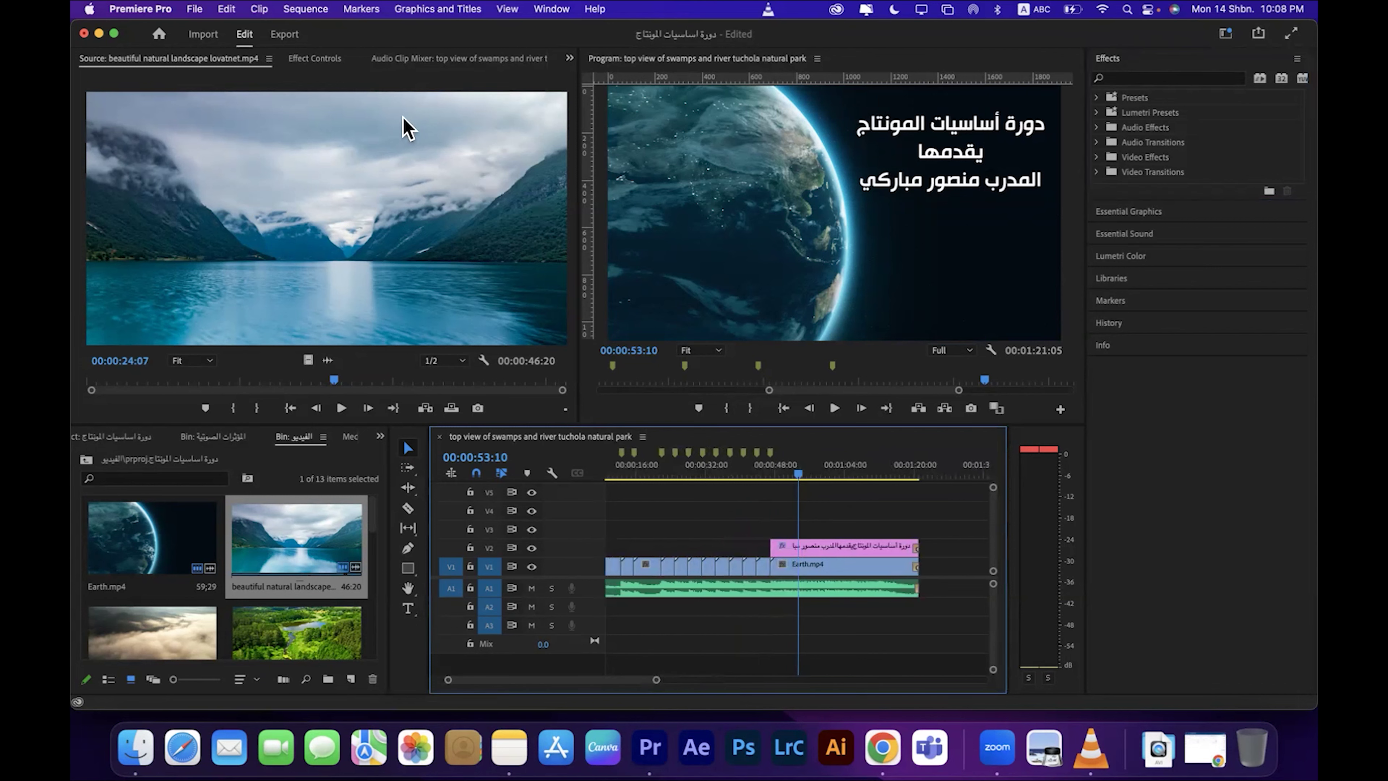
pyautogui.click(286, 35)
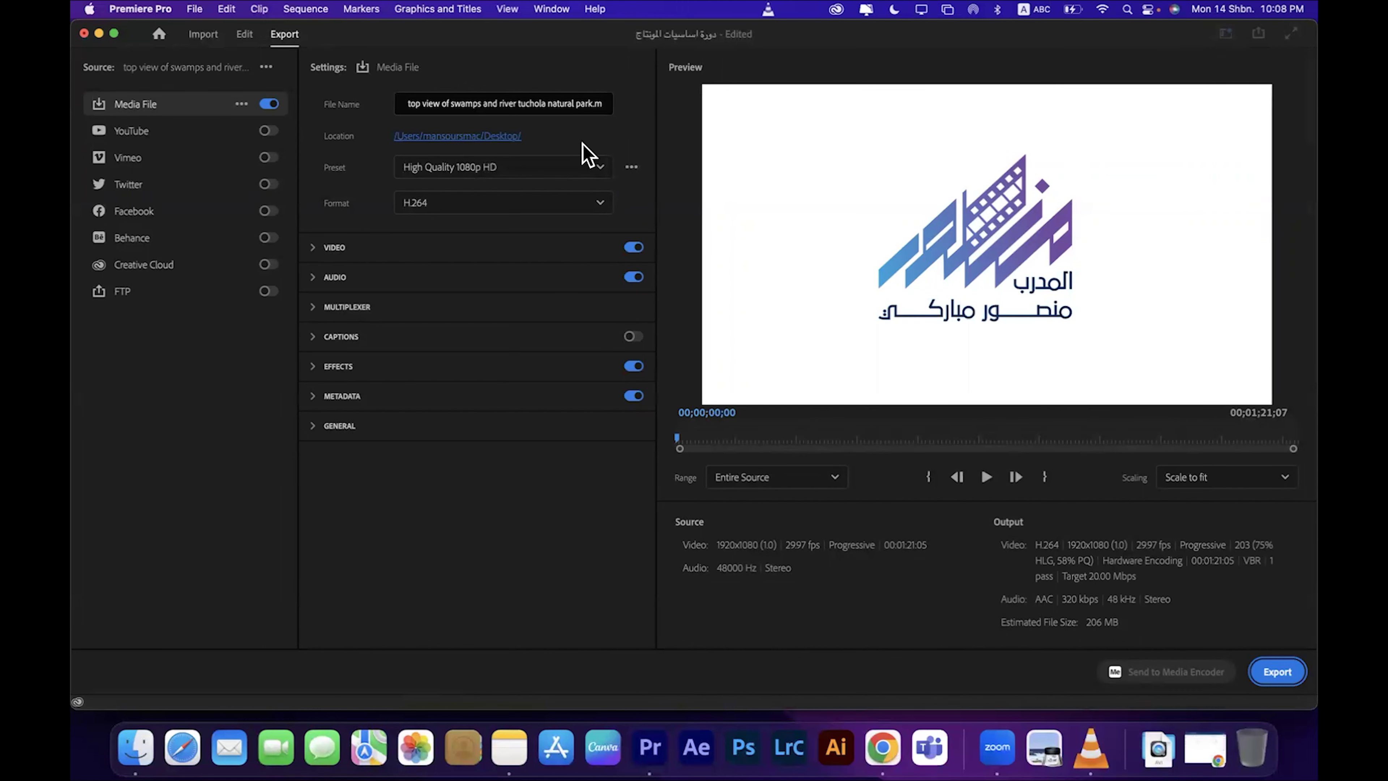
pyautogui.click(592, 168)
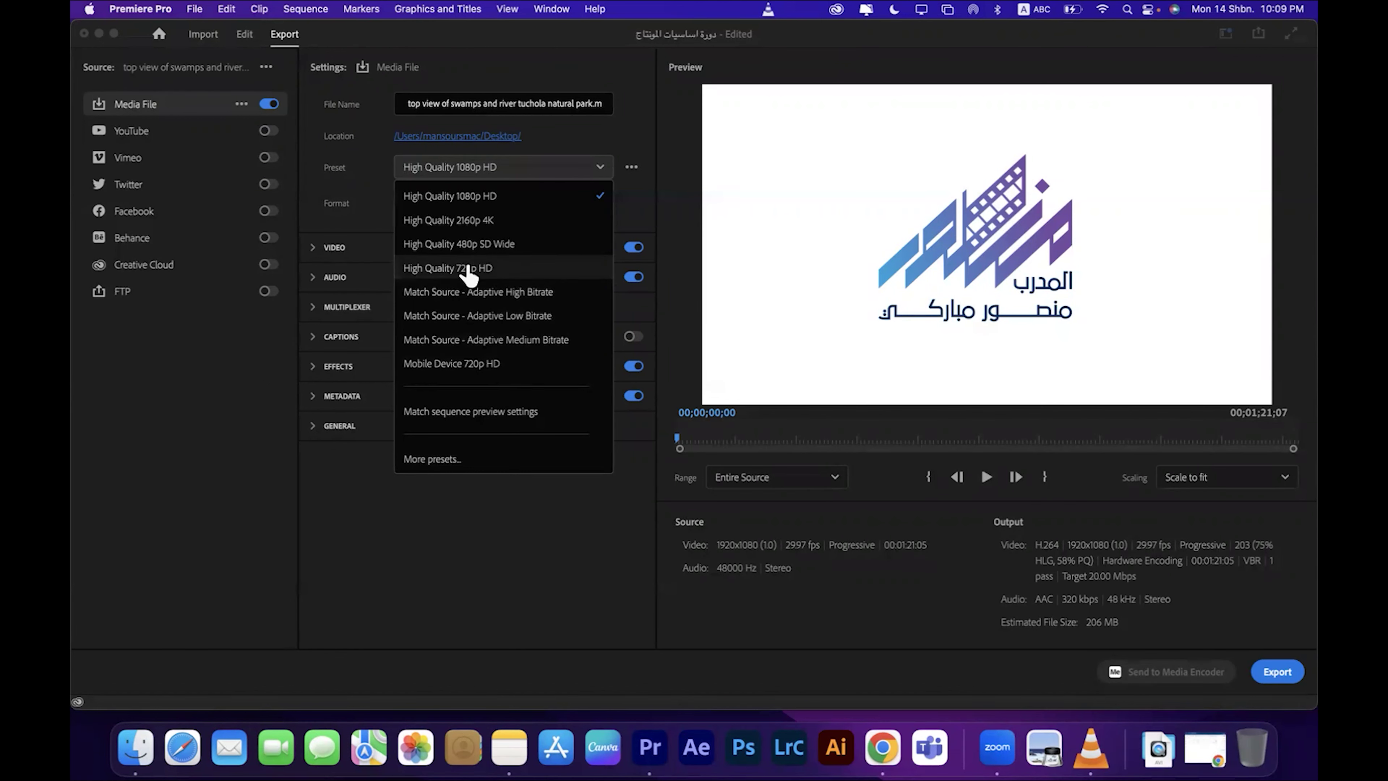
pyautogui.click(496, 269)
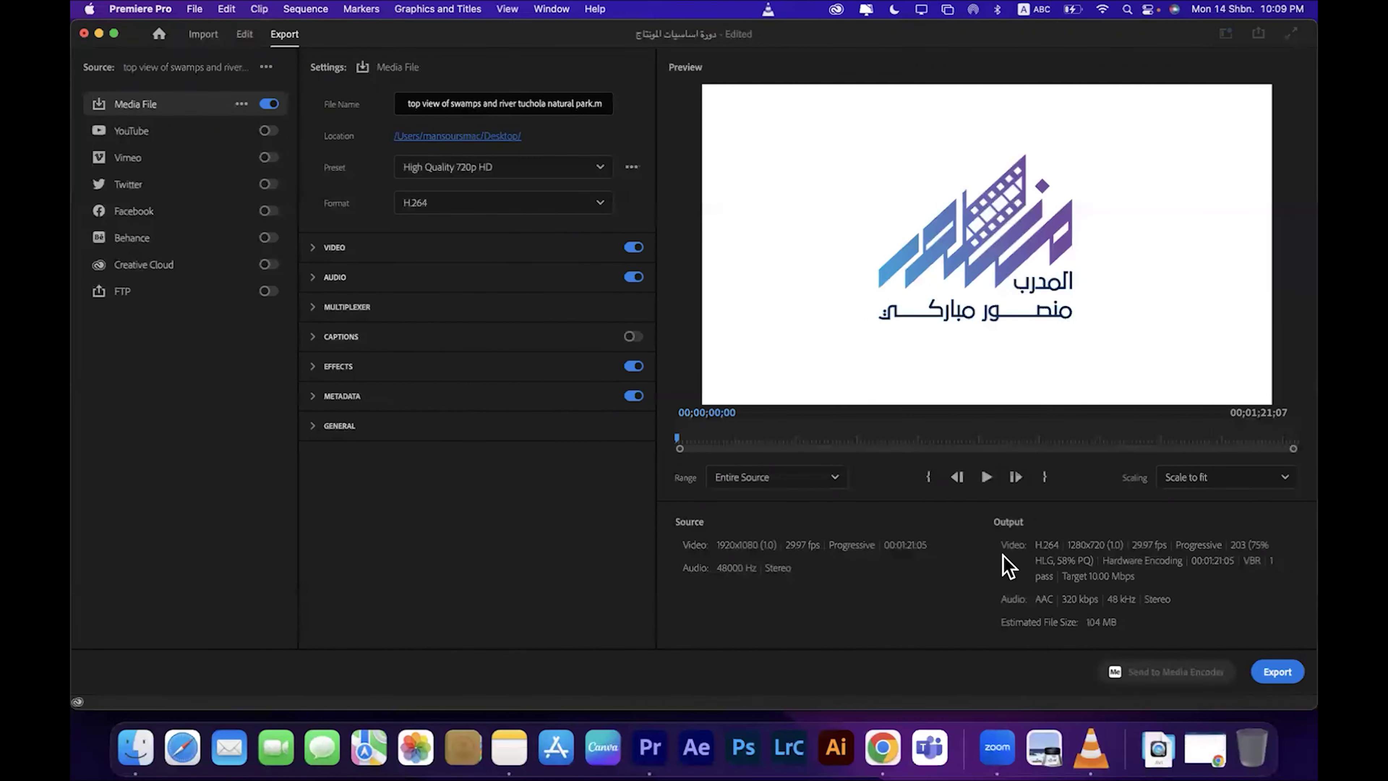
pyautogui.click(501, 168)
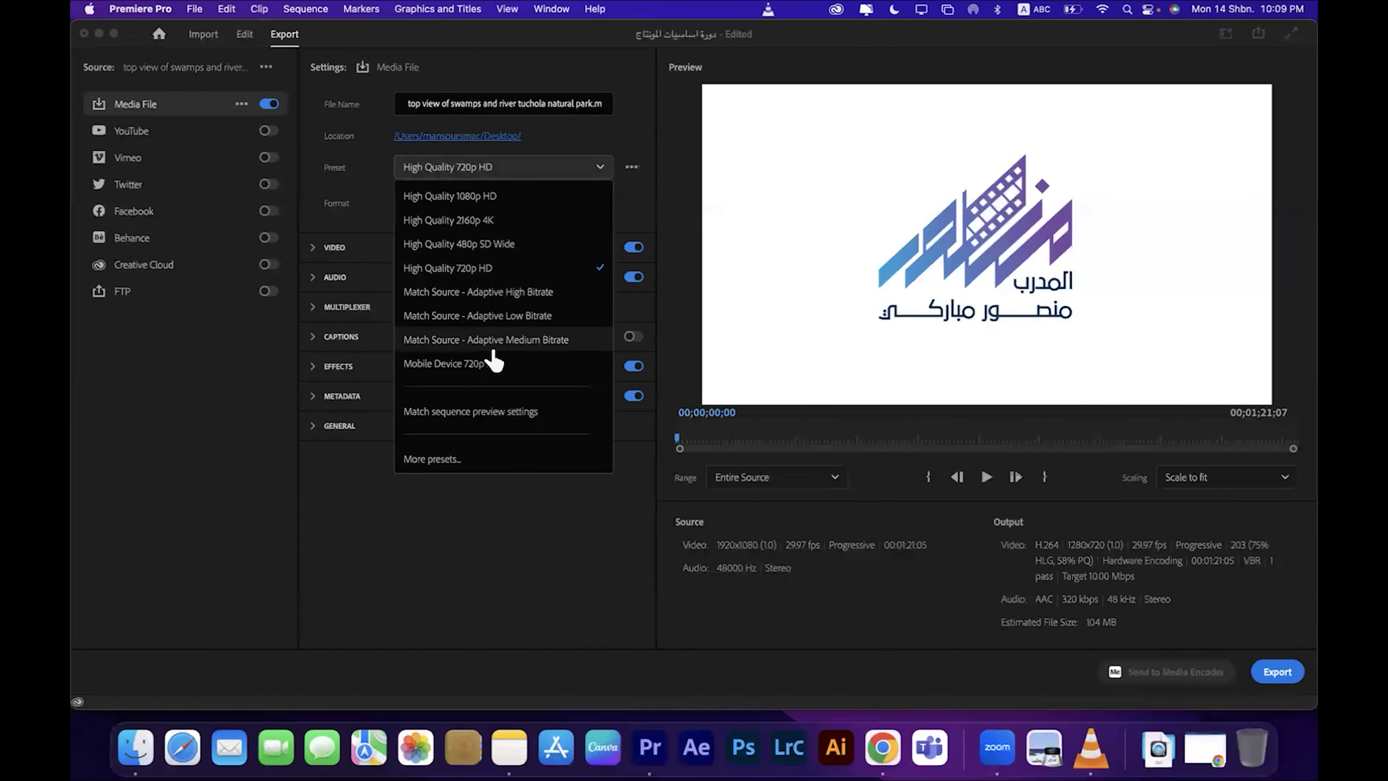
pyautogui.click(510, 366)
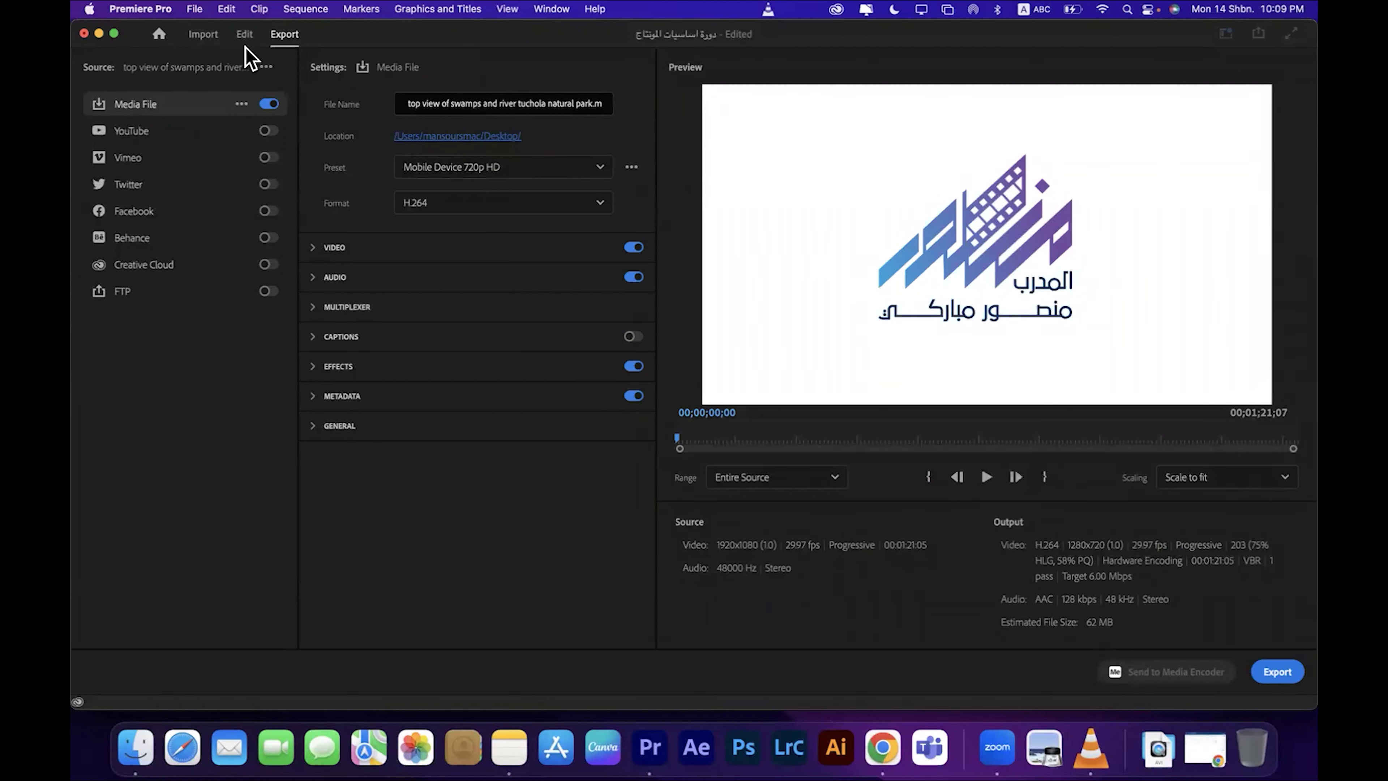
pyautogui.click(240, 35)
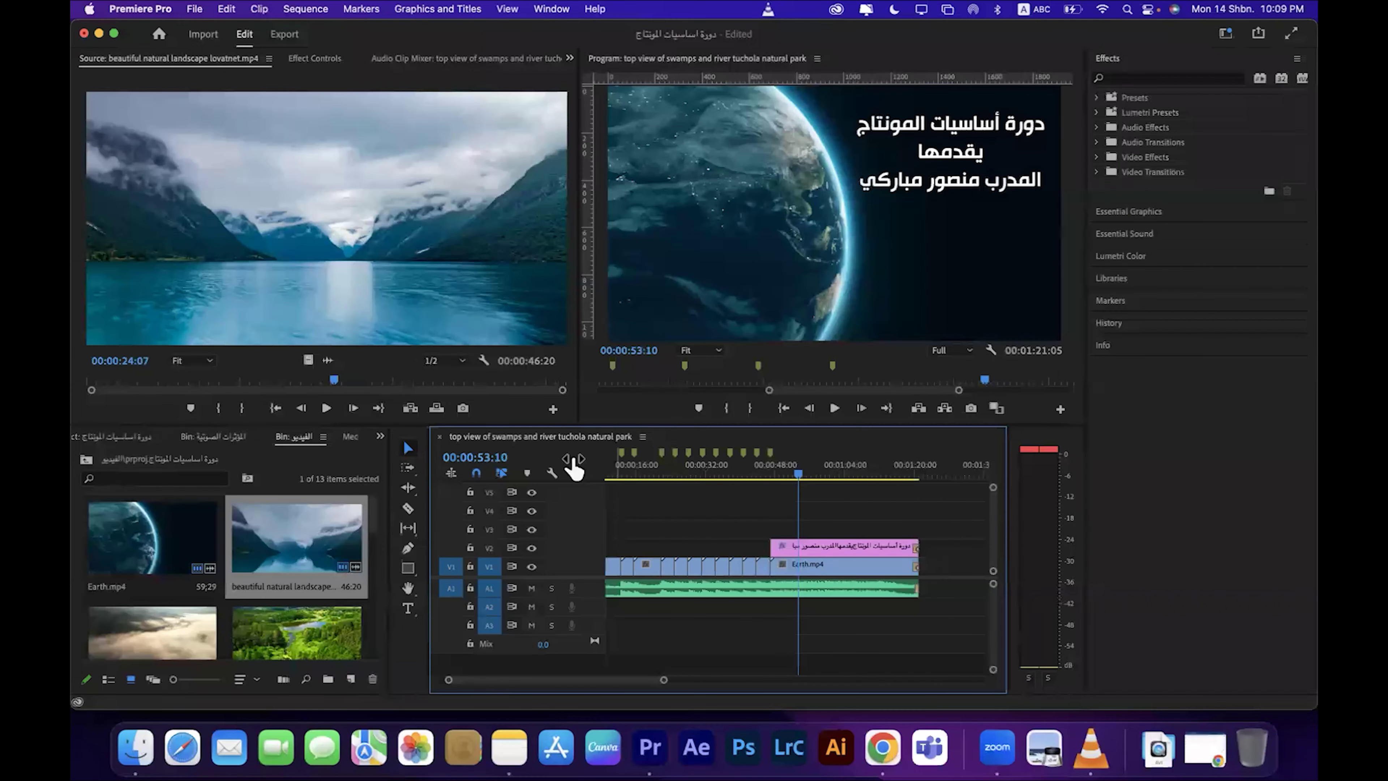
# Step: Park the playhead on the heavy rain clip at 00:00:07:05 and open the bin holding the sound effects
pyautogui.moveTo(660, 680); pyautogui.dragTo(680, 679)
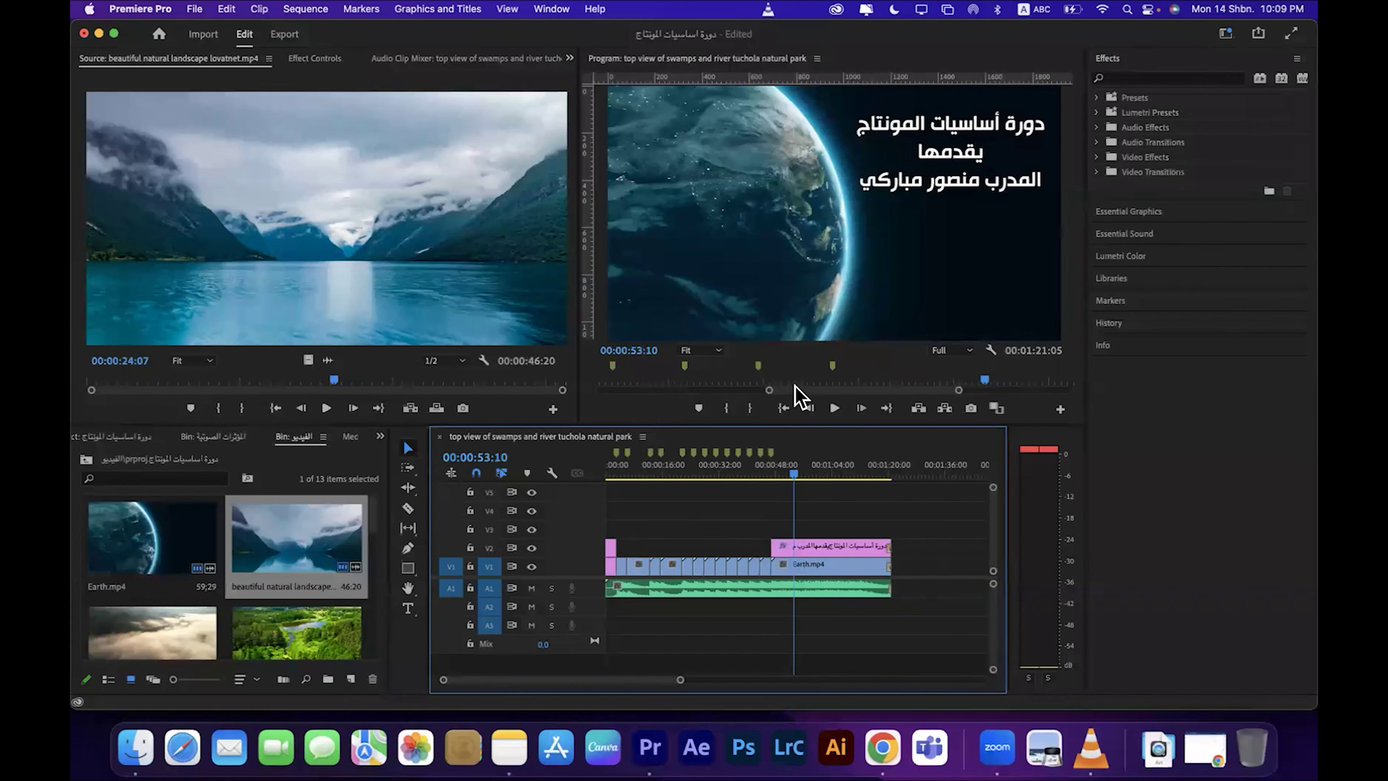
pyautogui.click(639, 474)
pyautogui.moveTo(640, 472); pyautogui.dragTo(634, 472)
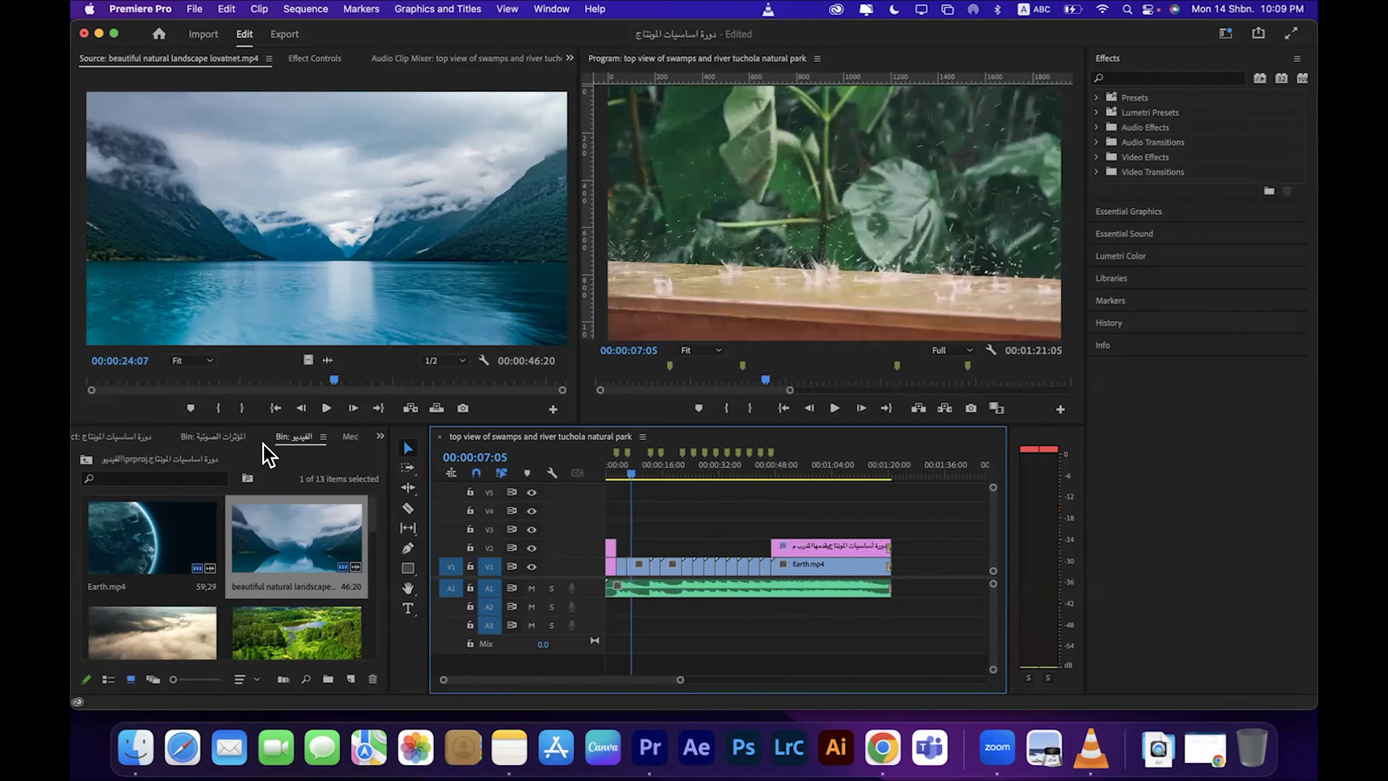
pyautogui.click(116, 437)
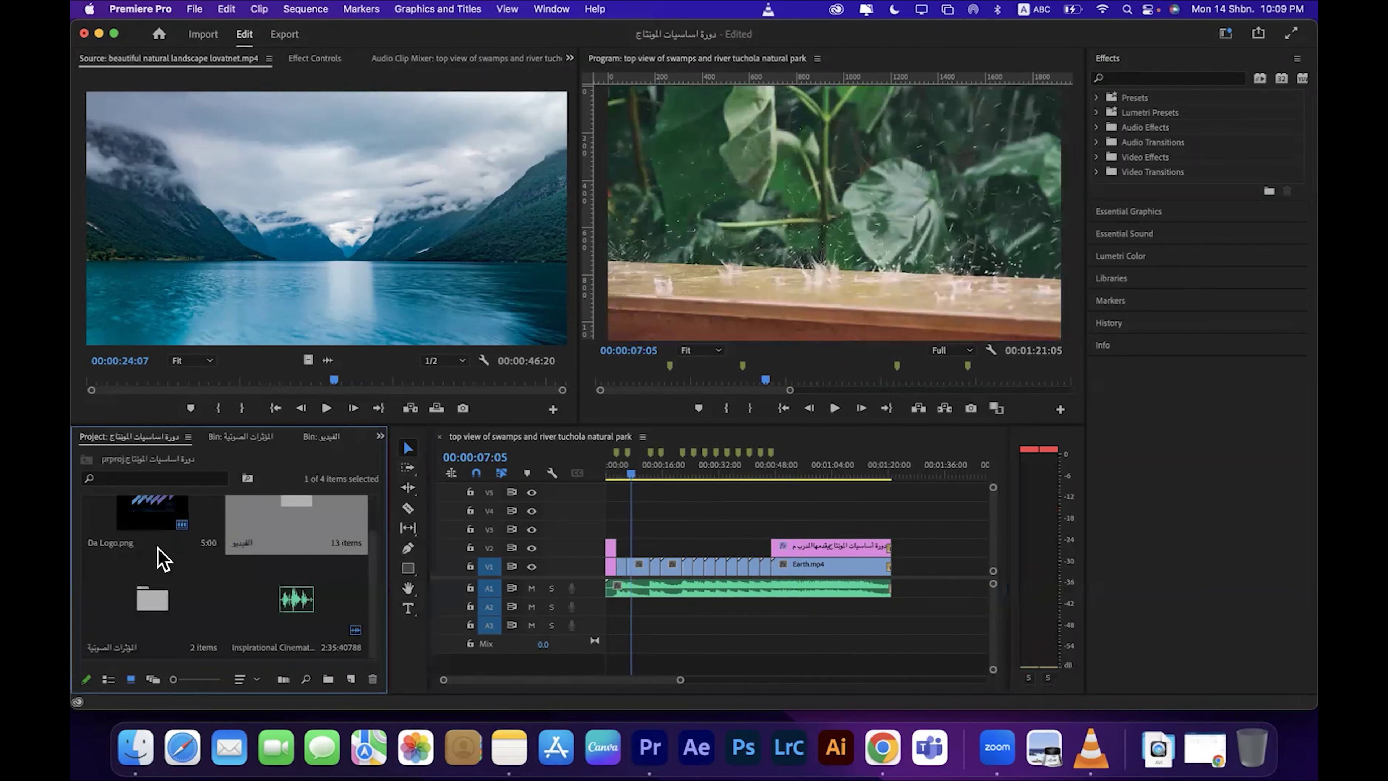
pyautogui.click(242, 438)
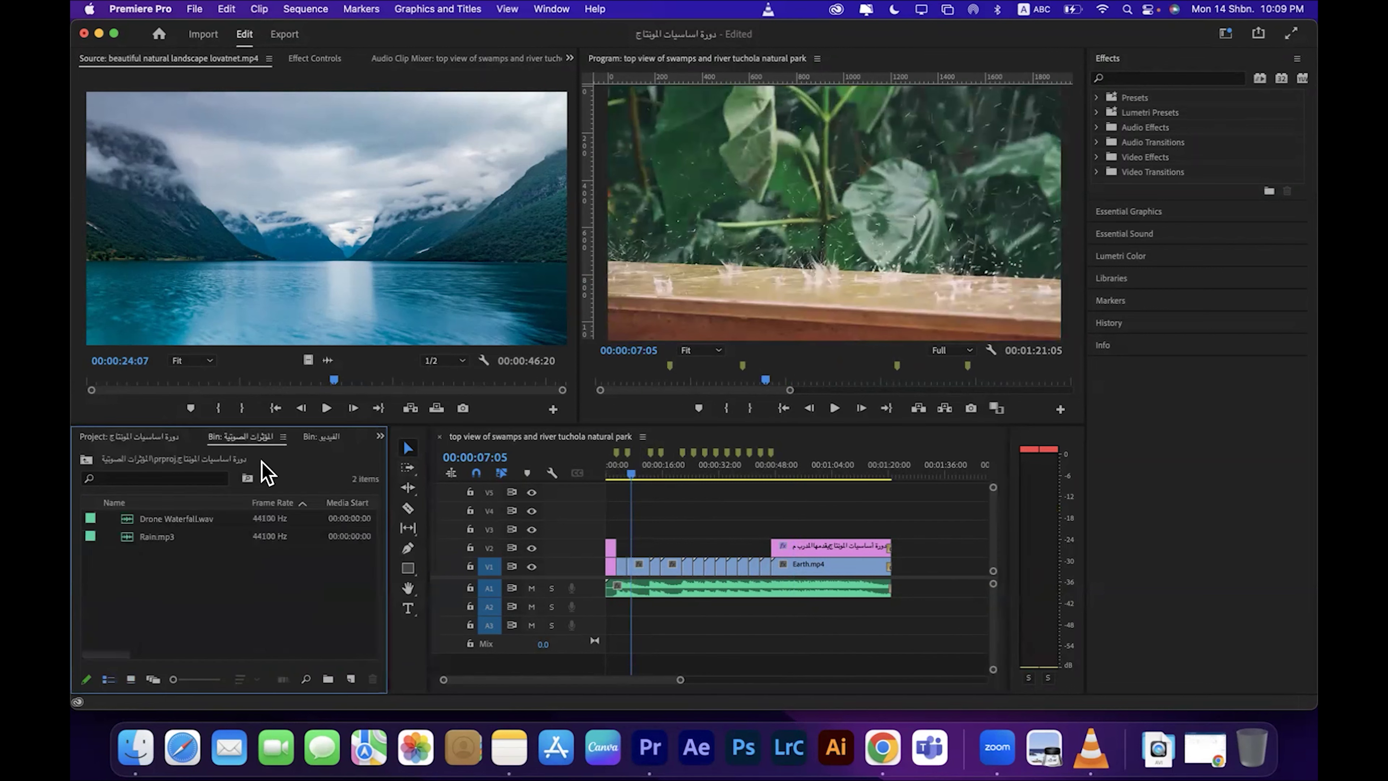
# Step: Preview Rain.mp3 in the source monitor and place its audio on A2, starting where the logo graphic ends
pyautogui.doubleClick(129, 540)
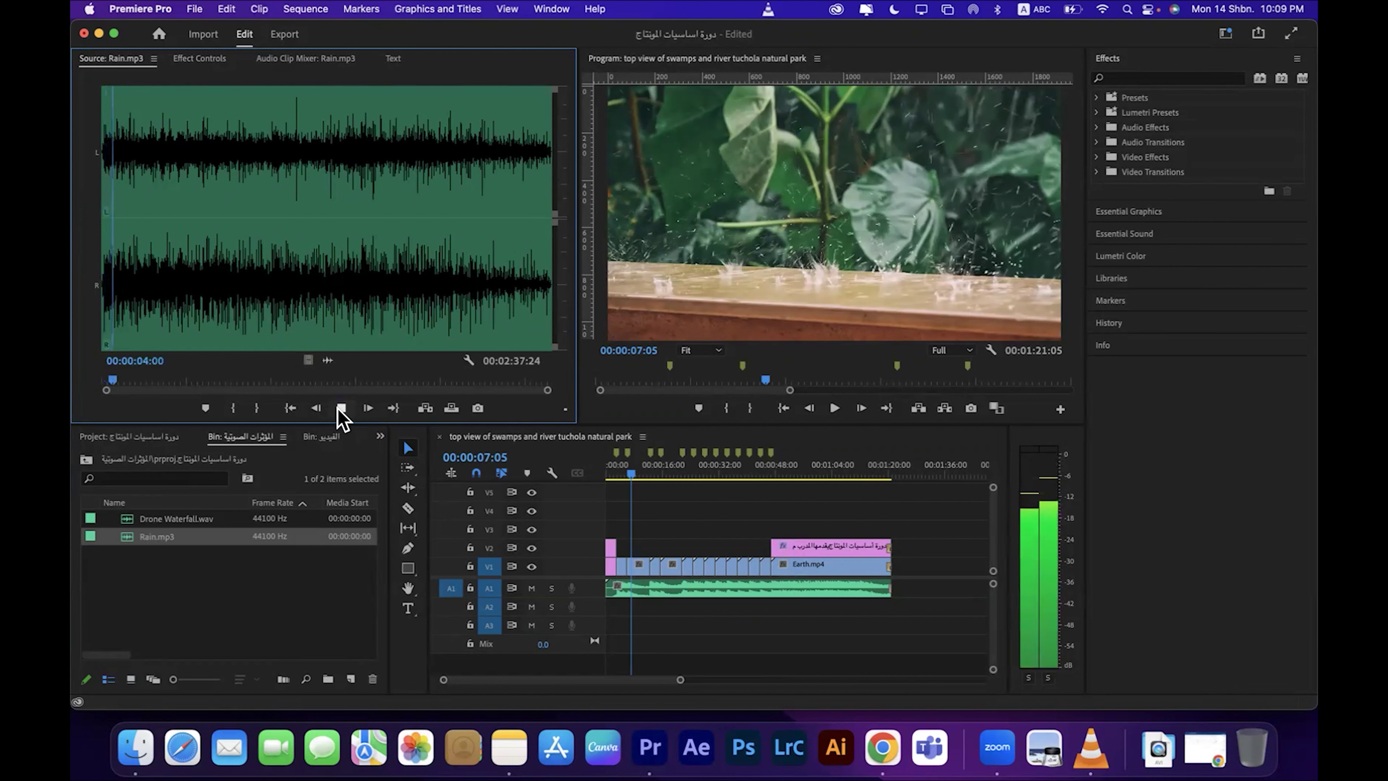
pyautogui.click(337, 409)
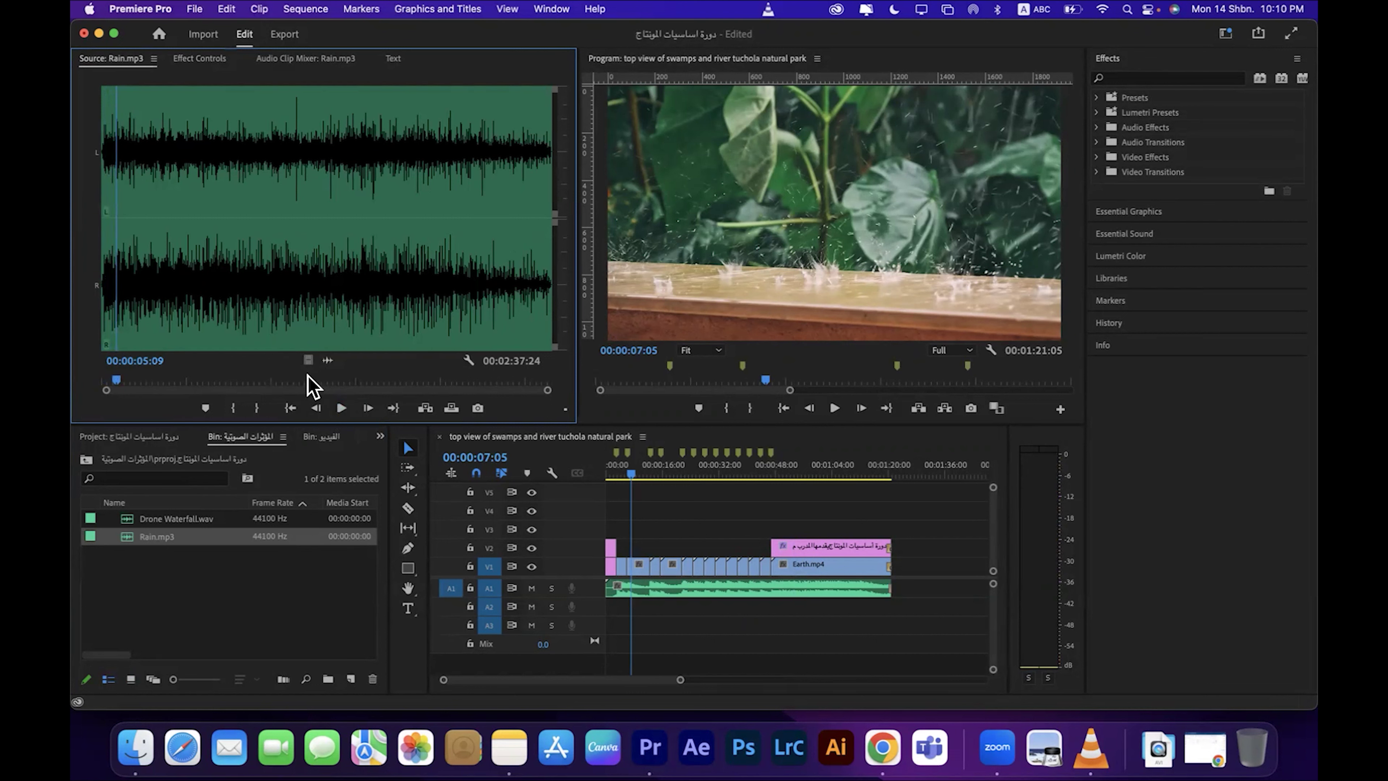
pyautogui.moveTo(325, 356); pyautogui.dragTo(650, 605)
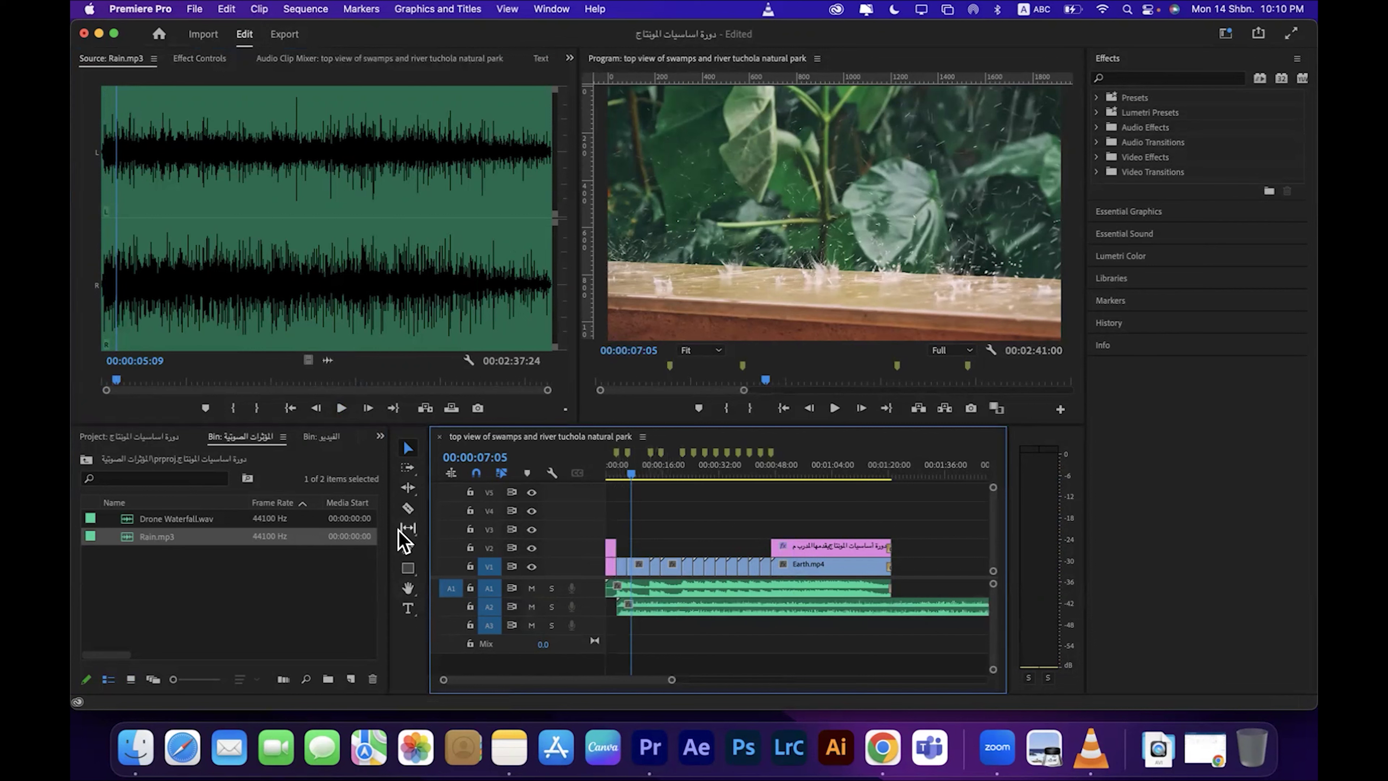
# Step: Split the rain audio on A2 with the Razor tool at the start and end of the heavy rain clip
pyautogui.moveTo(671, 680); pyautogui.dragTo(606, 691)
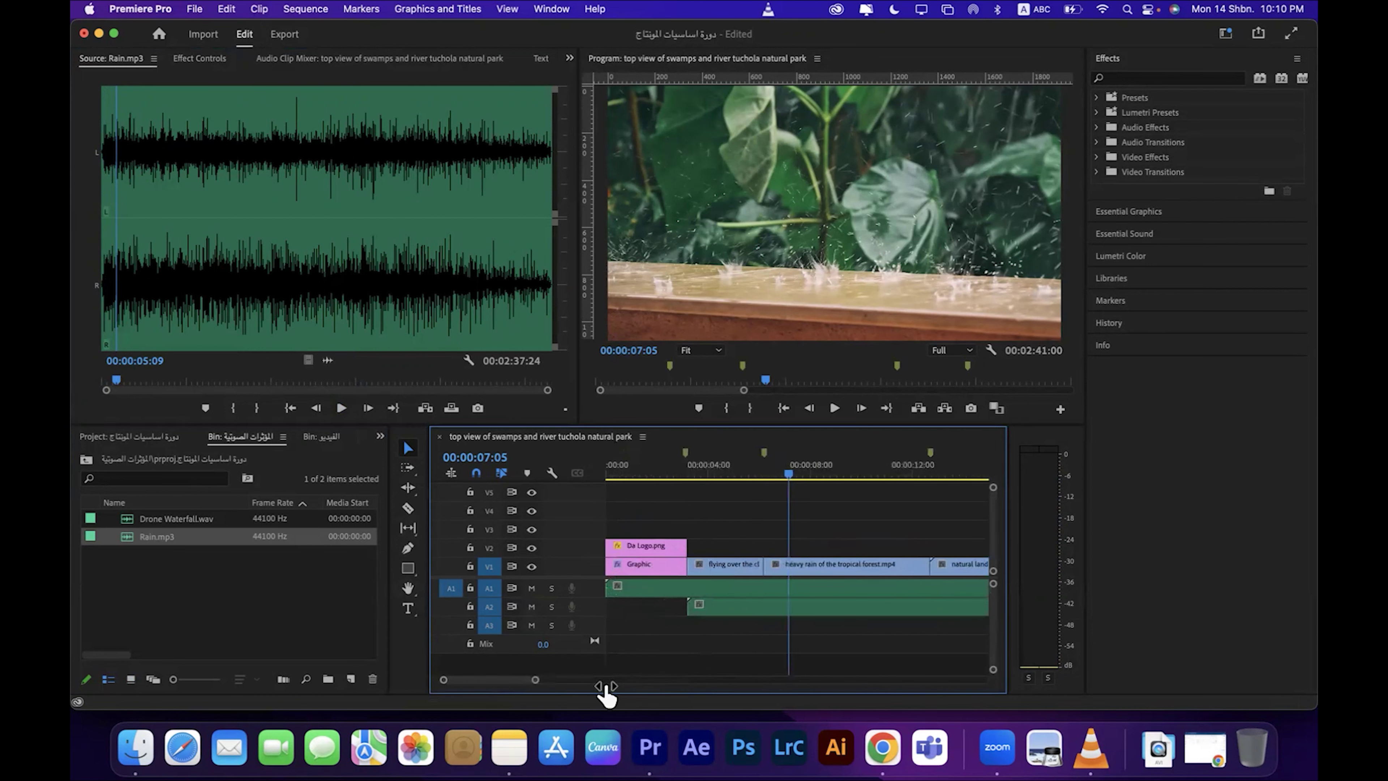
pyautogui.click(407, 508)
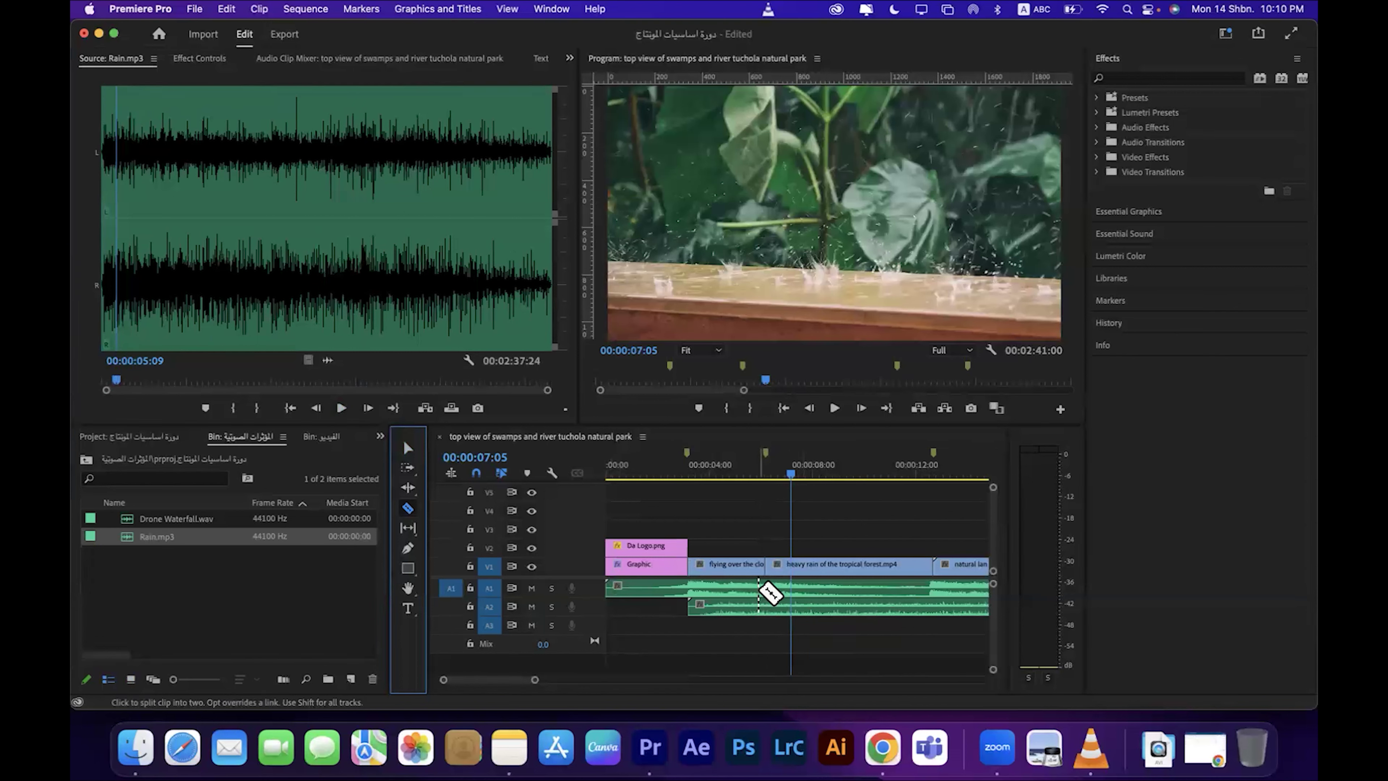
pyautogui.click(408, 448)
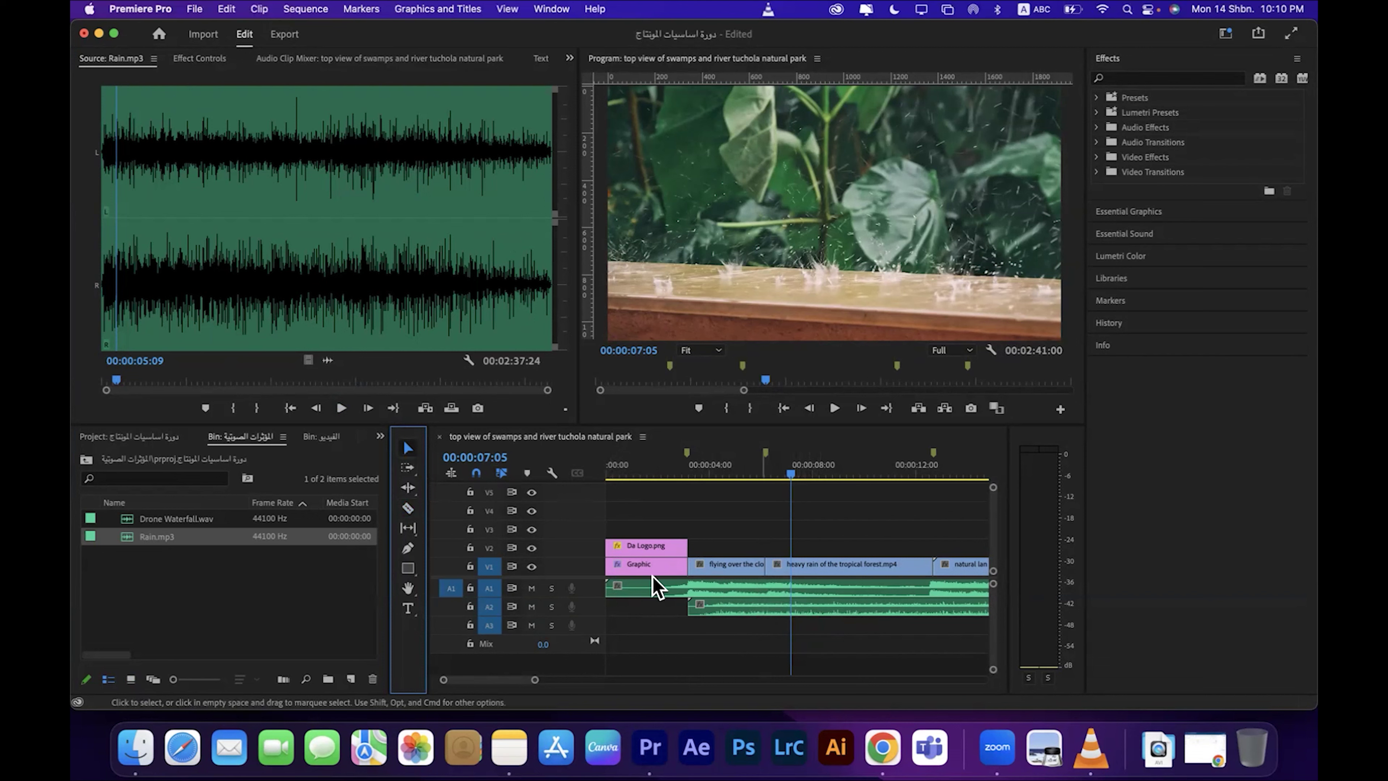
pyautogui.click(407, 507)
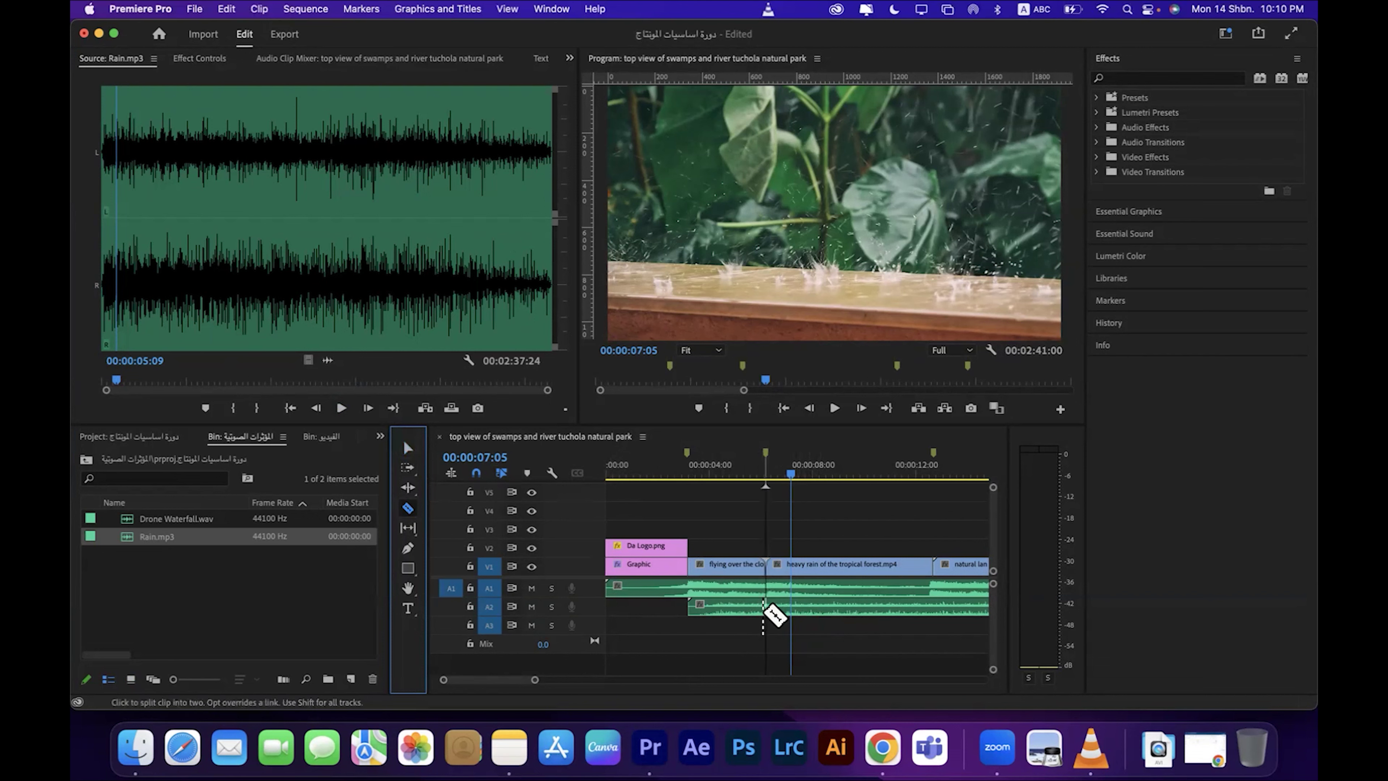
pyautogui.click(766, 606)
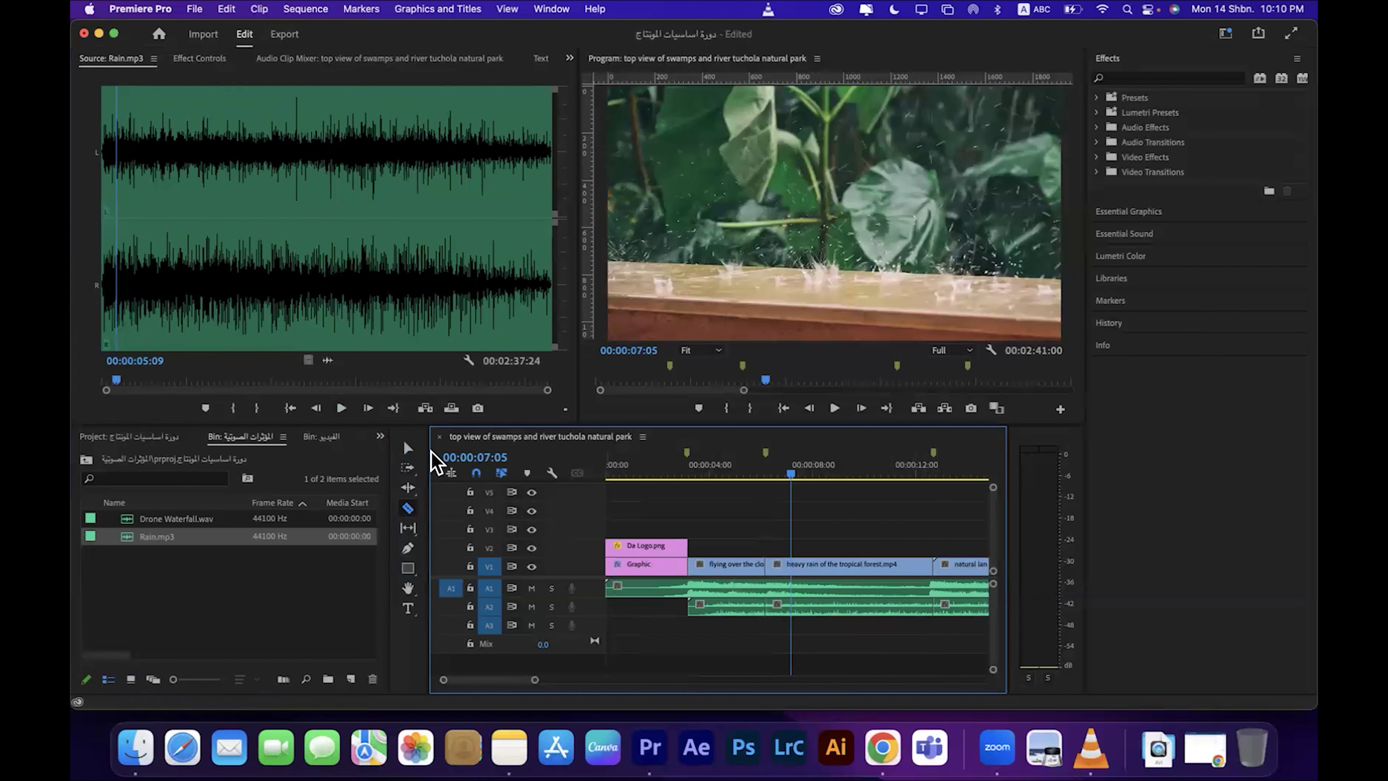
# Step: Delete the rain audio pieces before and after the heavy rain clip, keeping only the part beneath it
pyautogui.click(409, 448)
pyautogui.click(821, 609)
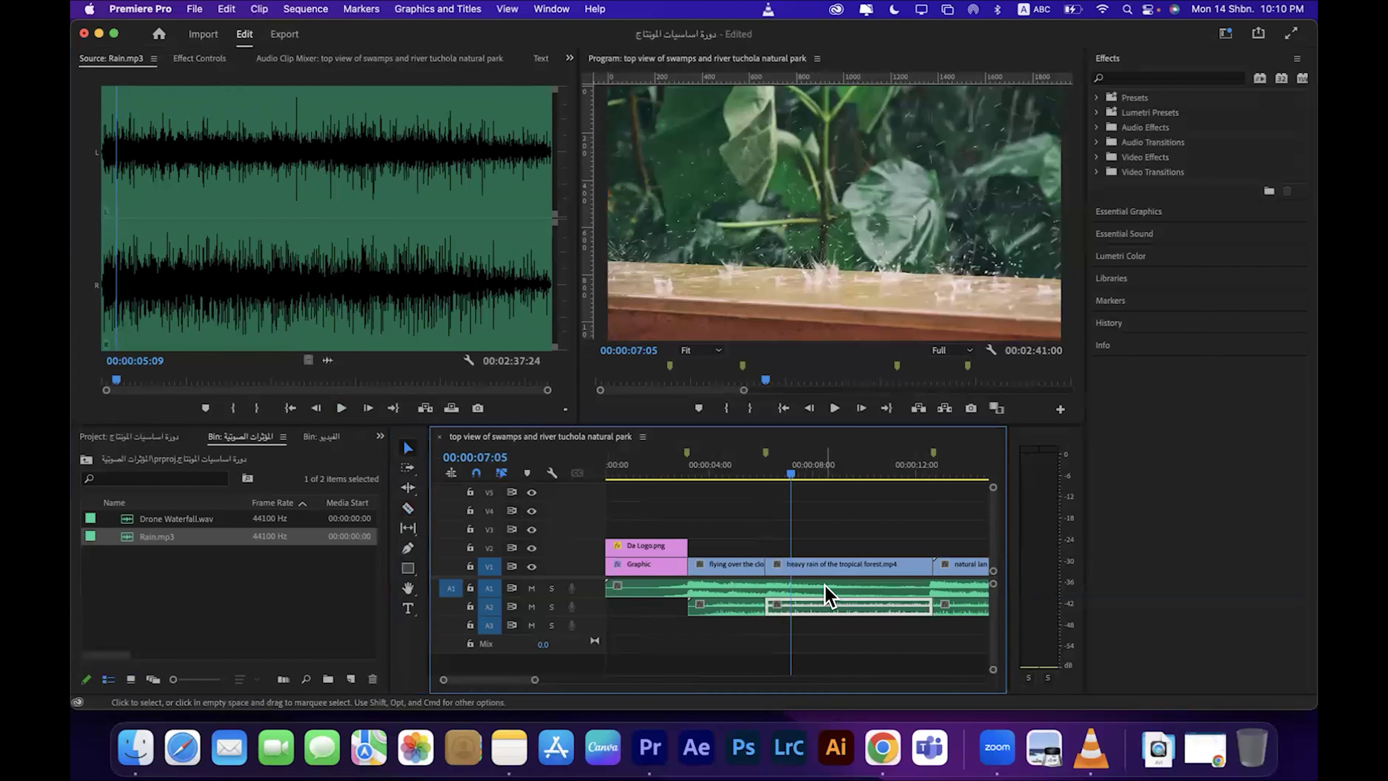
pyautogui.click(729, 601)
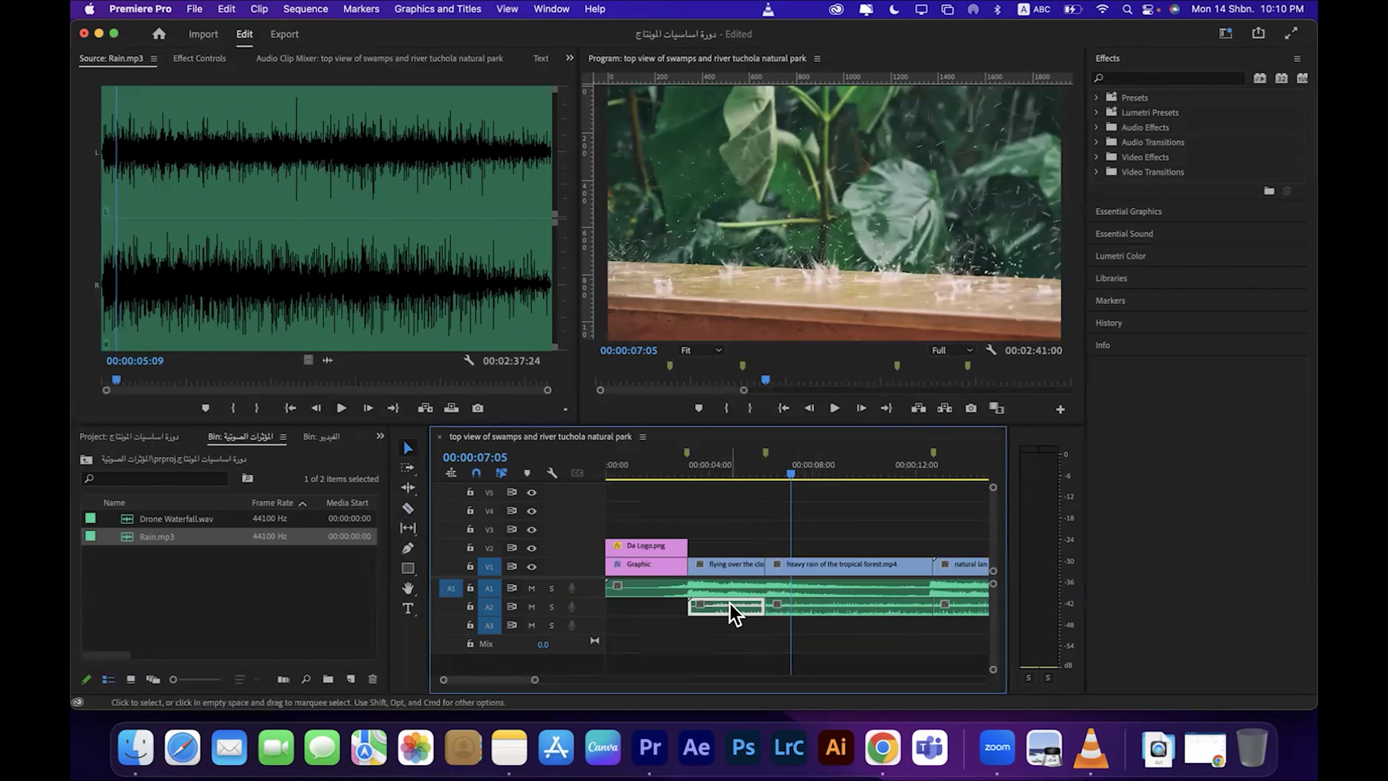
pyautogui.press('Delete')
pyautogui.hscroll(3, 523, 684)
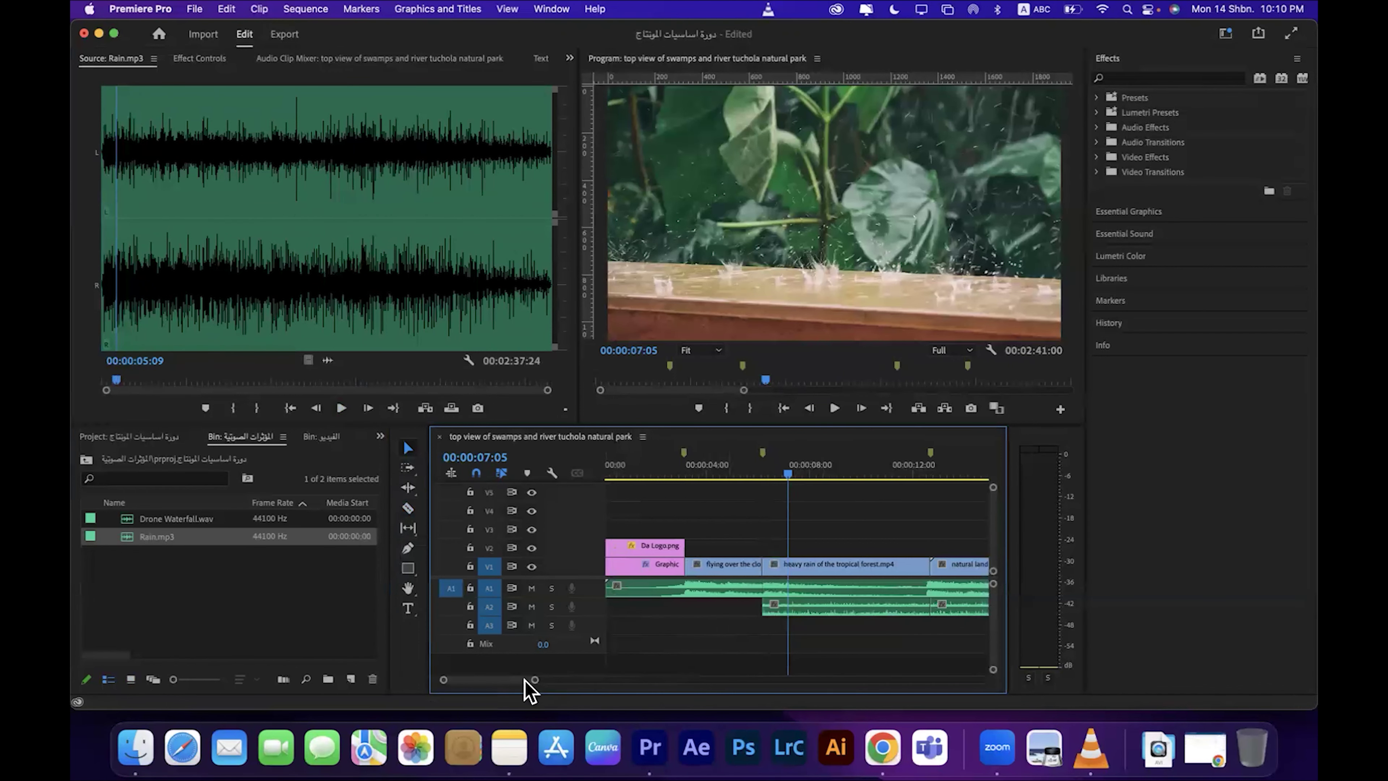
pyautogui.hscroll(1, 527, 691)
pyautogui.click(877, 608)
pyautogui.press('Delete')
# Step: Play the sequence from 00:00:05:16 through the heavy rain clip to the waterfall shot to check the rain sound against the music
pyautogui.click(678, 469)
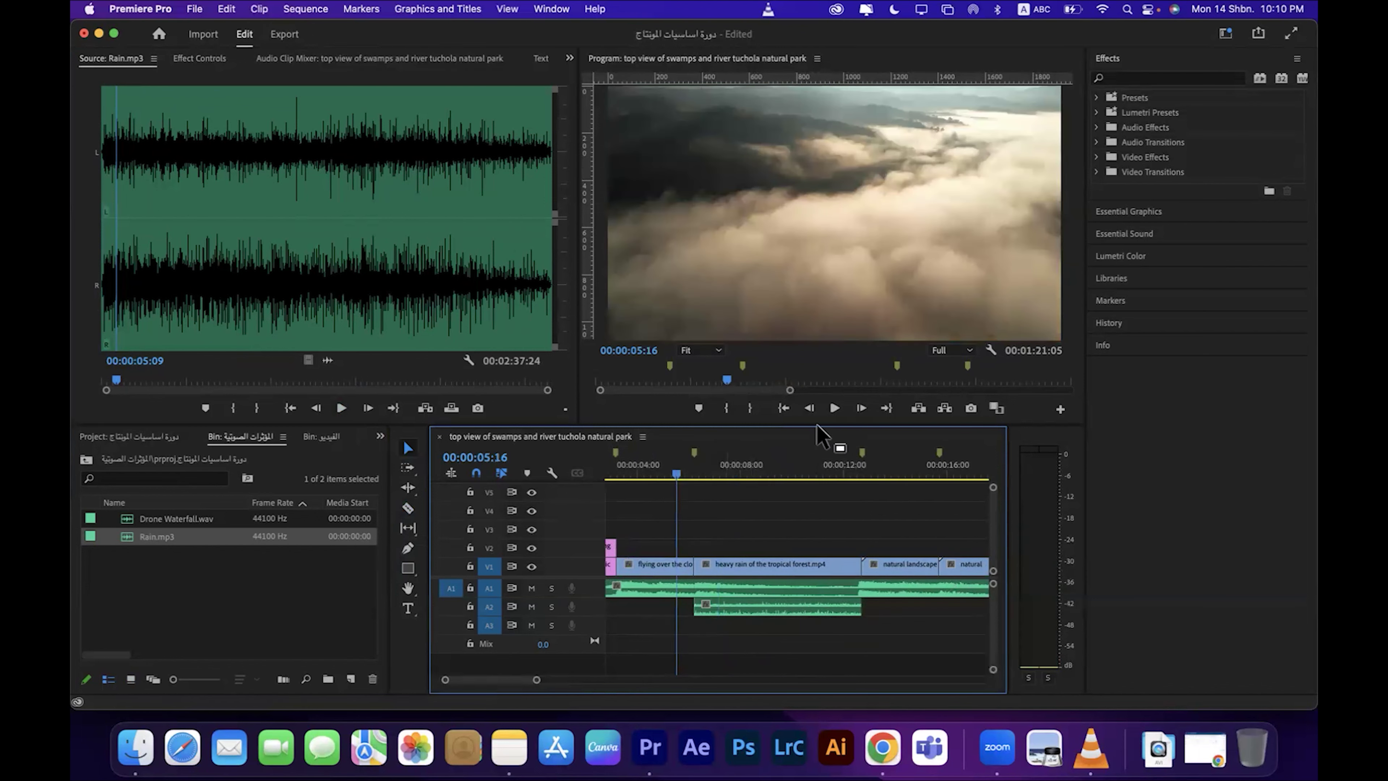
pyautogui.click(835, 408)
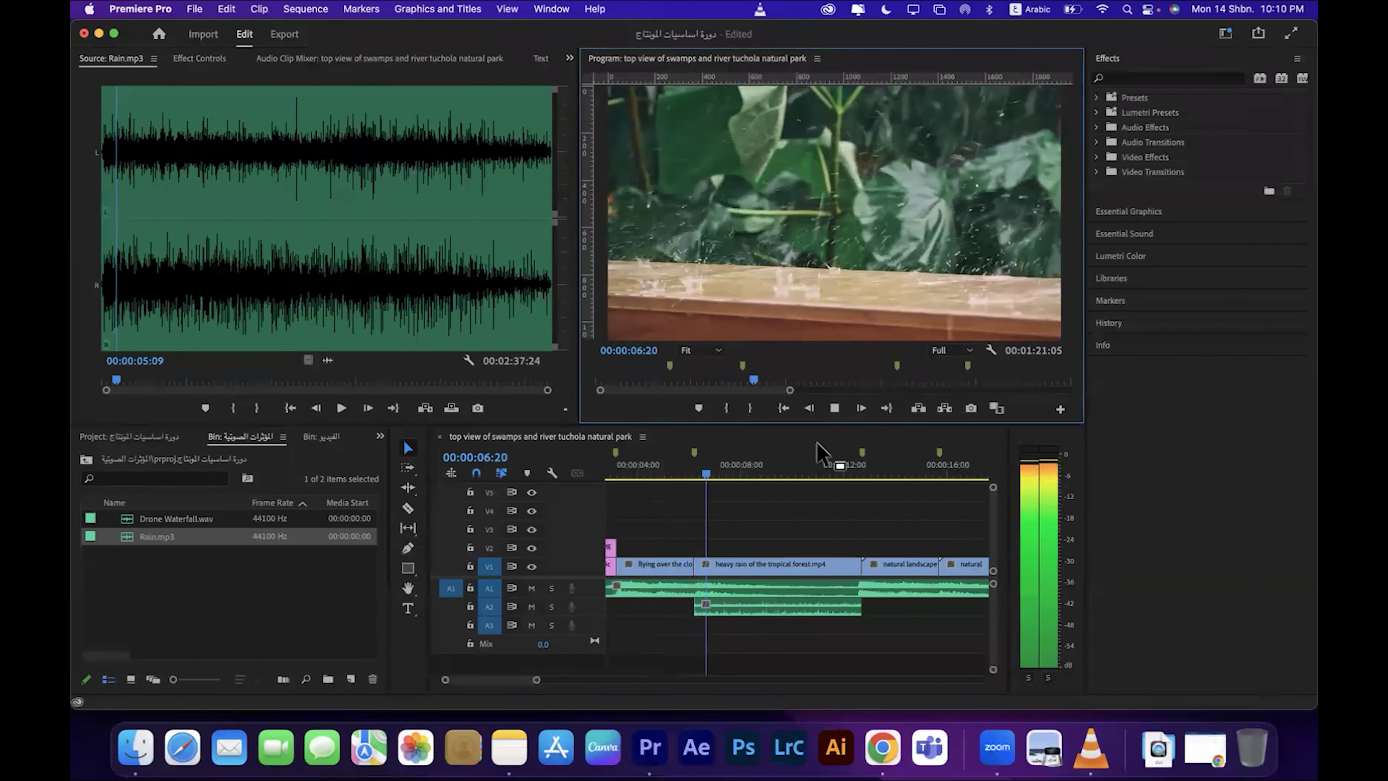
pyautogui.click(834, 407)
pyautogui.click(761, 568)
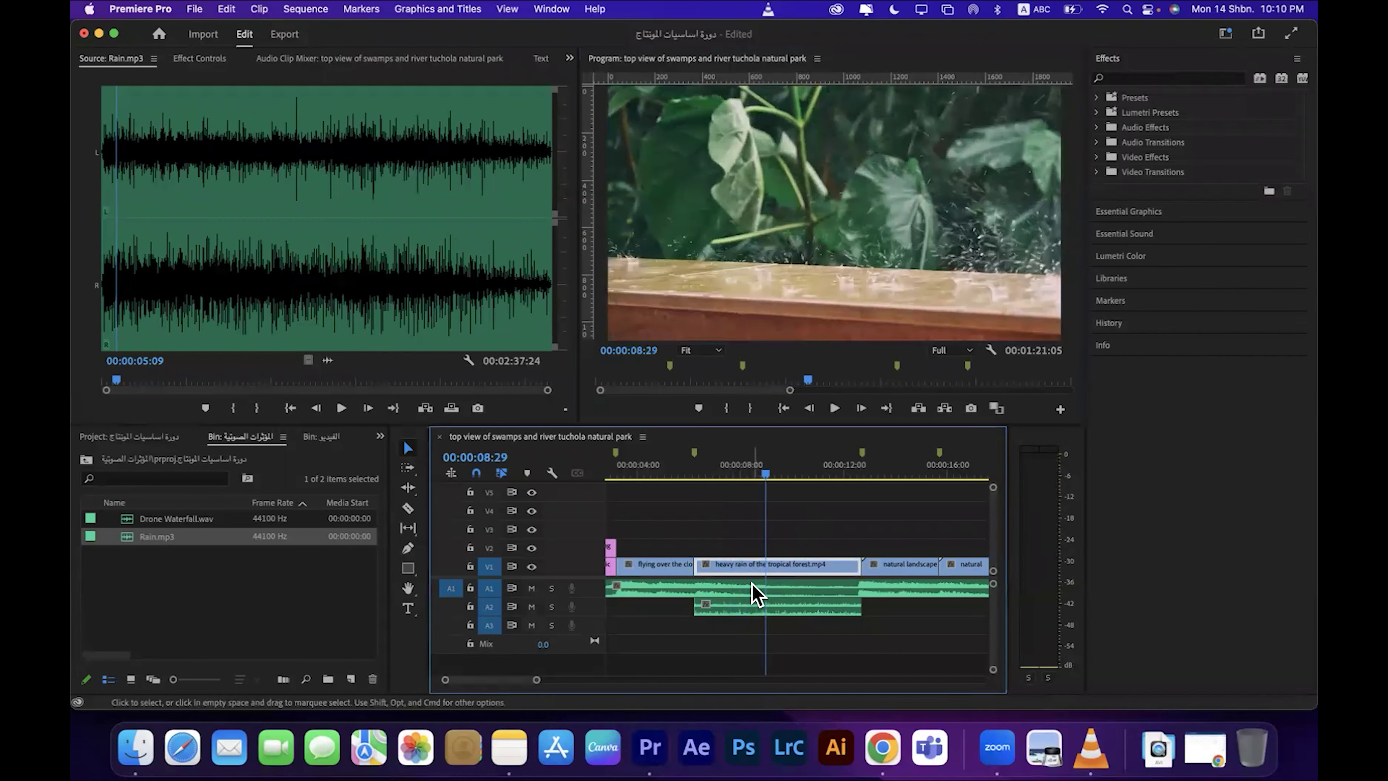
pyautogui.click(754, 587)
pyautogui.click(777, 606)
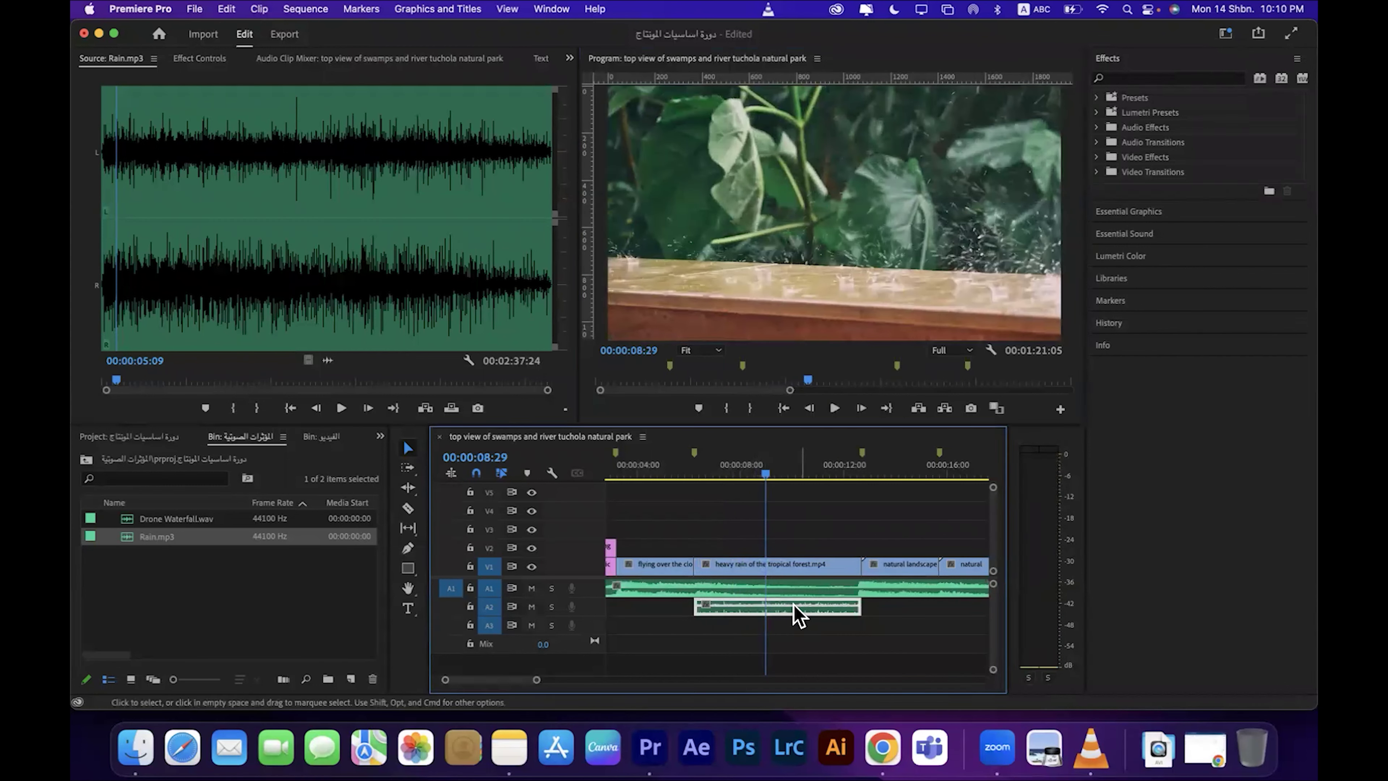
pyautogui.click(834, 407)
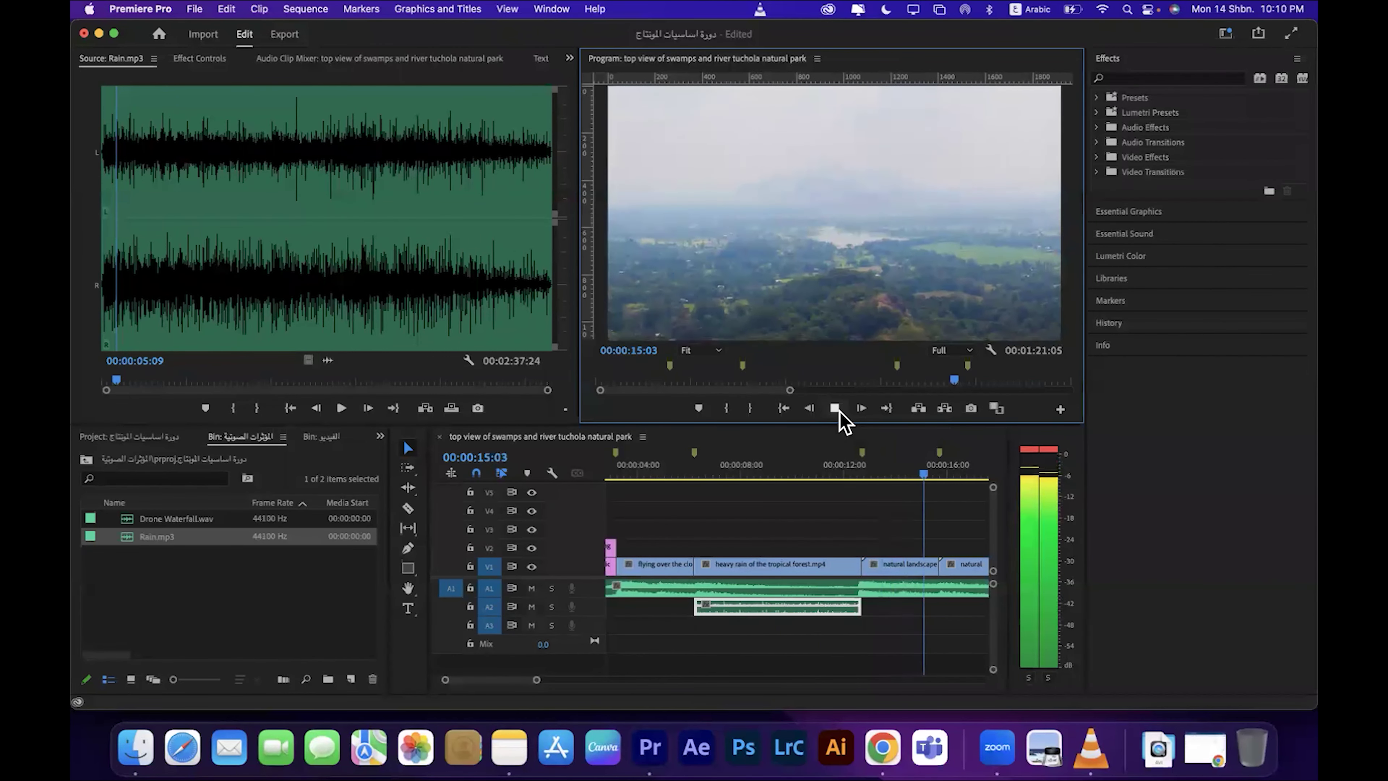
pyautogui.click(834, 408)
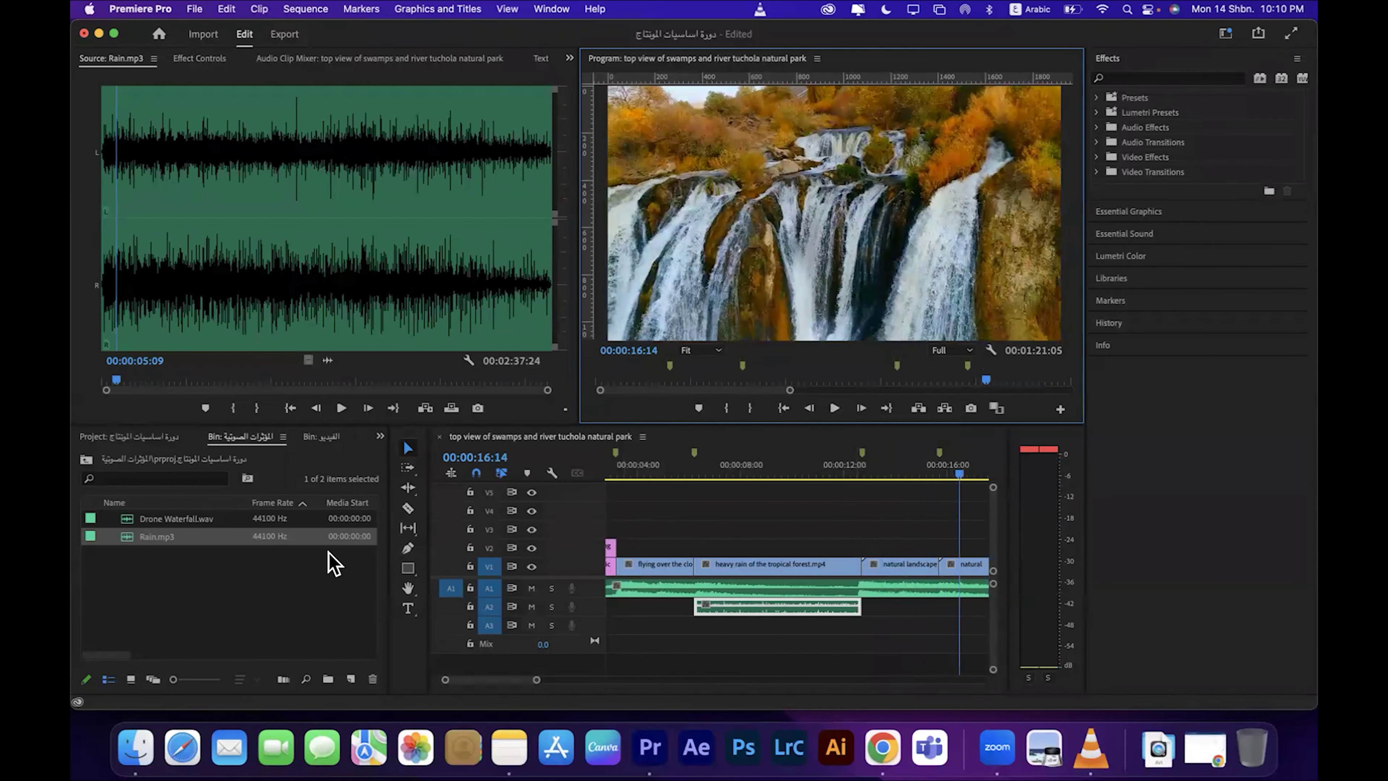
# Step: Preview Drone Waterfall.wav in the source monitor and place its audio on A3, overlapping the natural waterfall clip
pyautogui.click(145, 525)
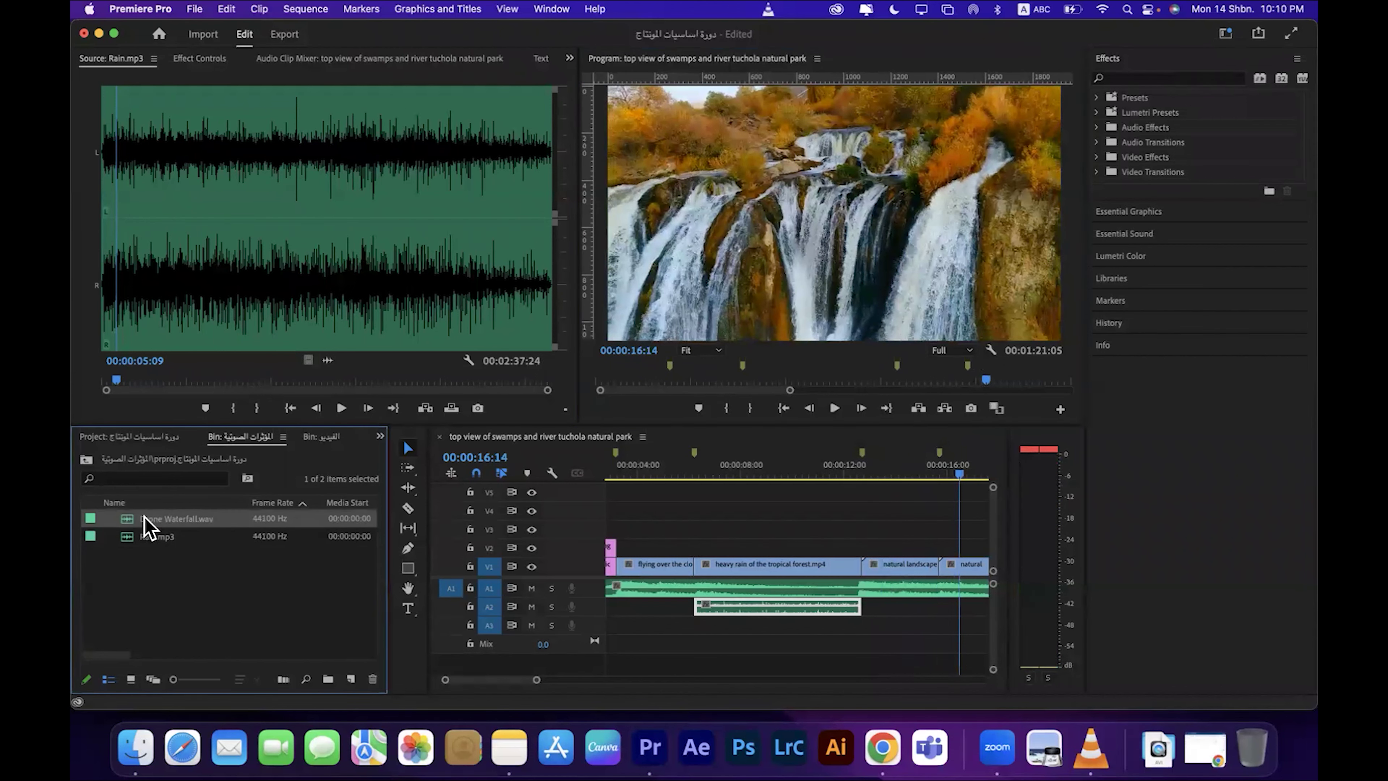
pyautogui.doubleClick(130, 523)
pyautogui.click(341, 411)
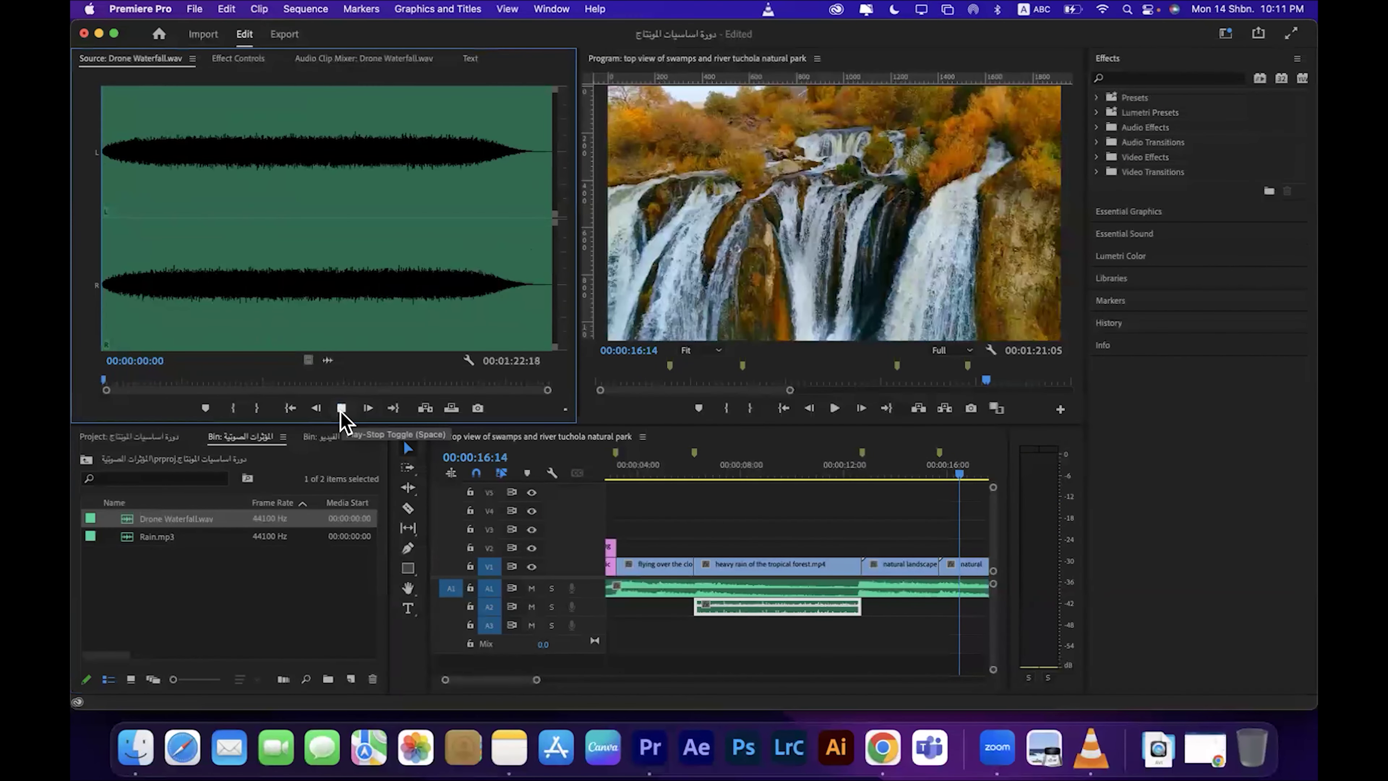
pyautogui.click(341, 408)
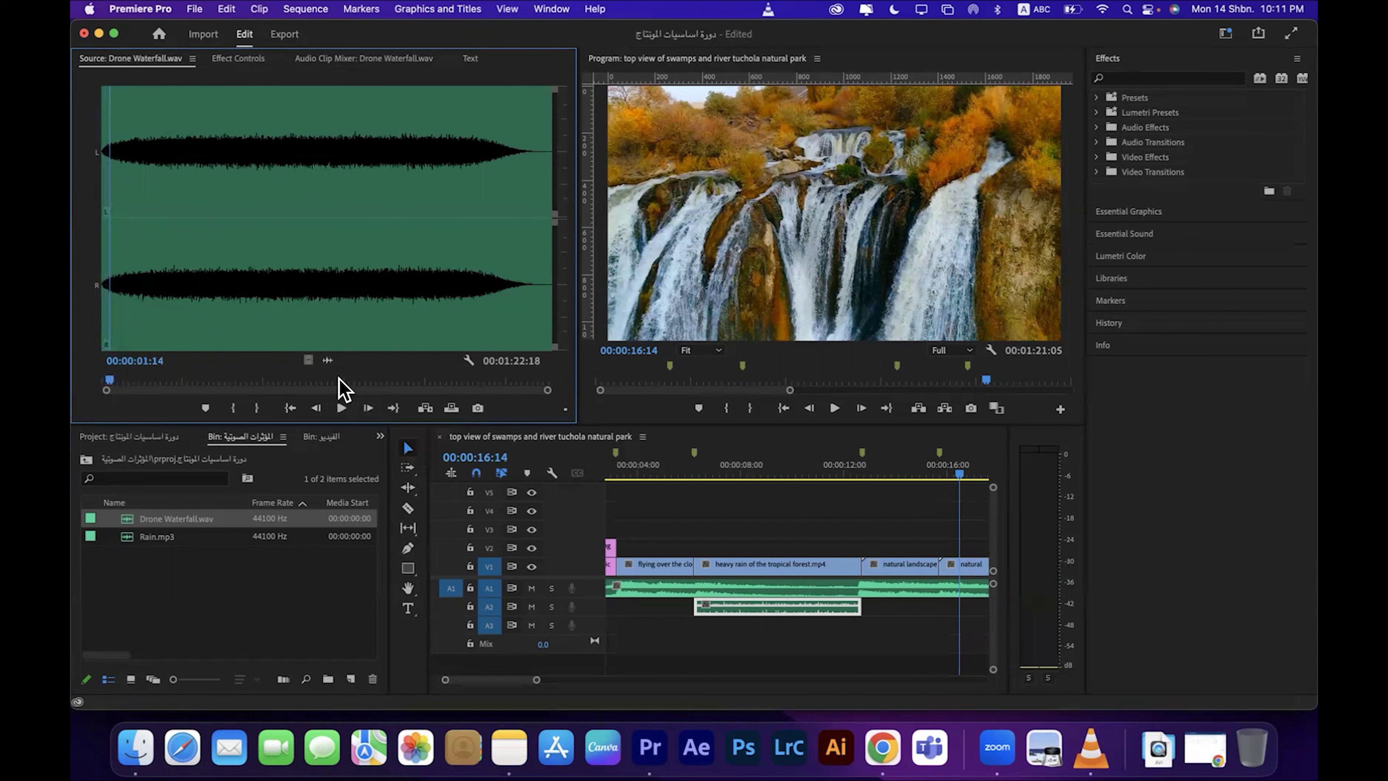
pyautogui.moveTo(328, 360); pyautogui.dragTo(840, 636)
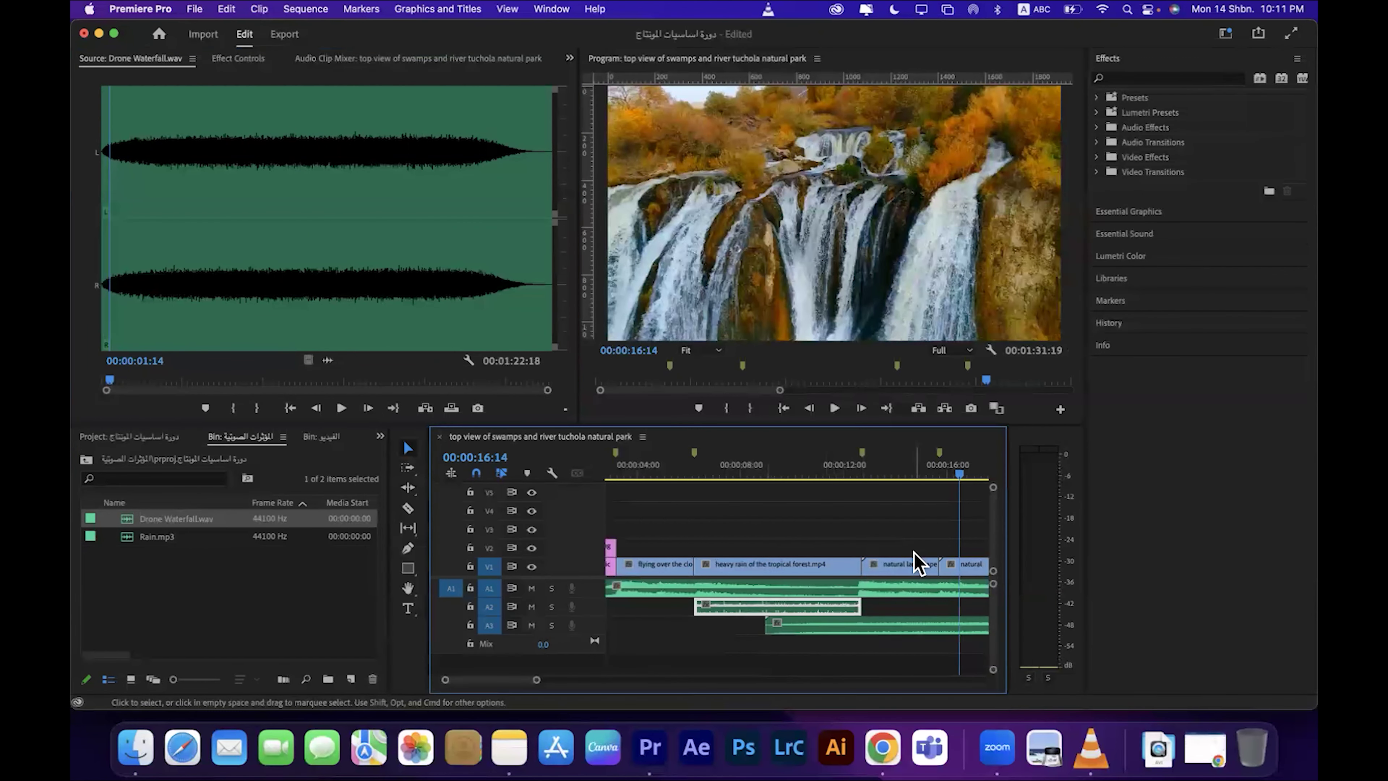
# Step: Split the waterfall audio on A3 with the Razor tool at the start and end of the natural waterfall clip
pyautogui.hscroll(5, 538, 685)
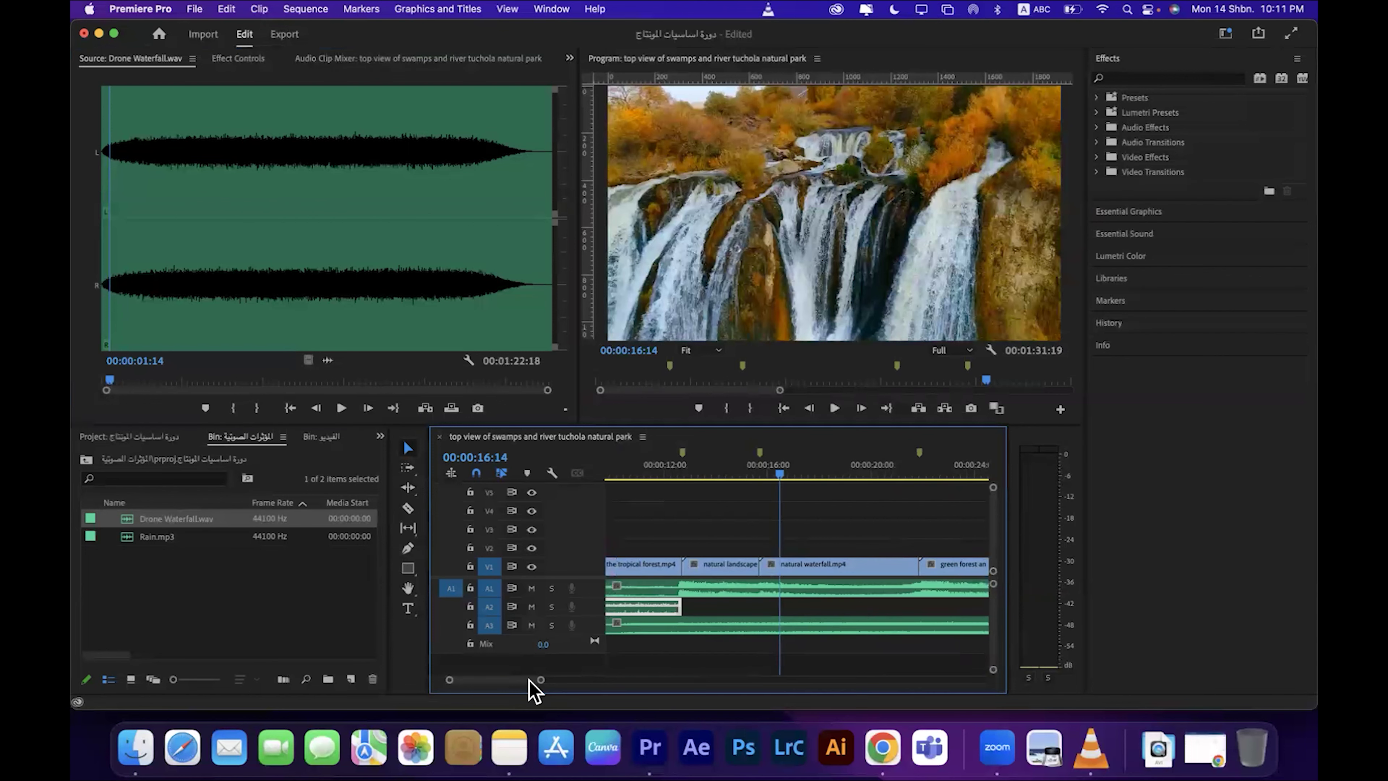
pyautogui.click(405, 508)
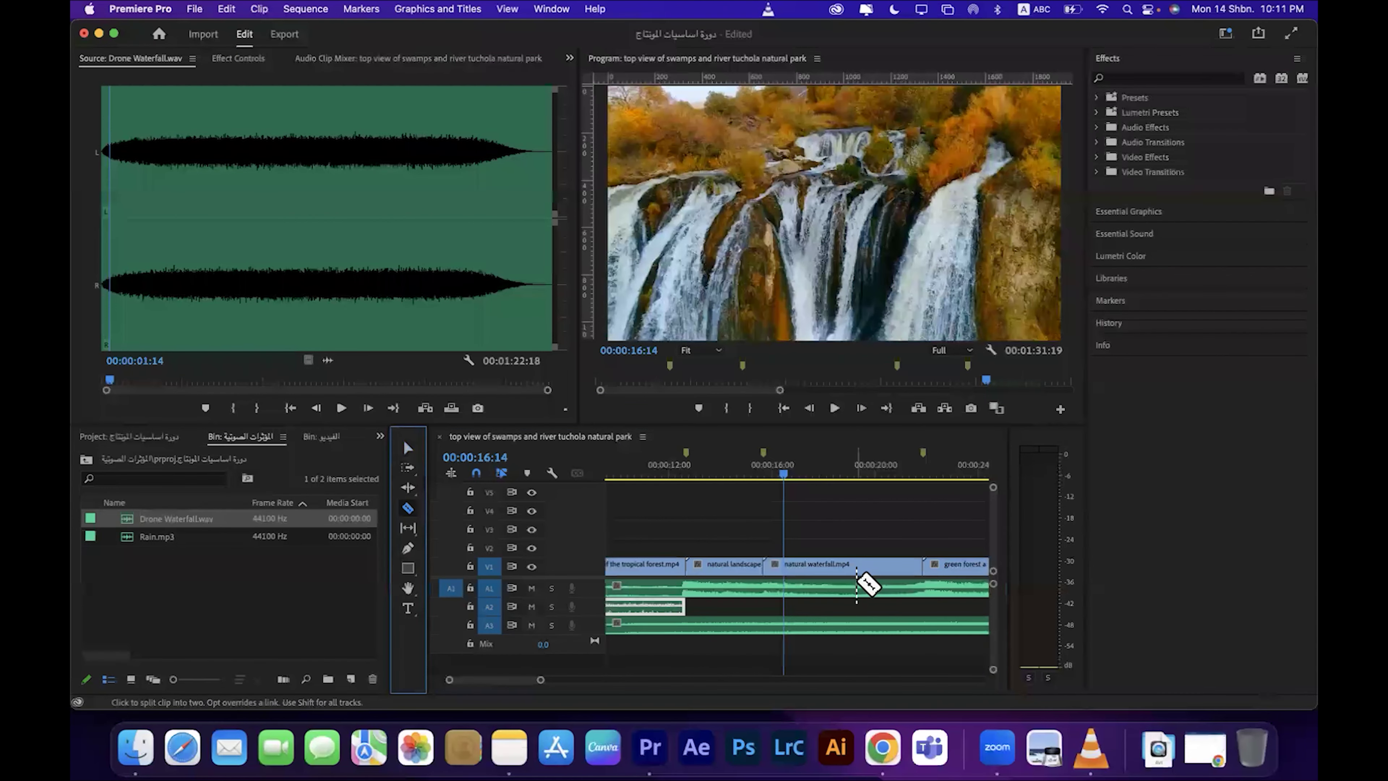
pyautogui.click(763, 628)
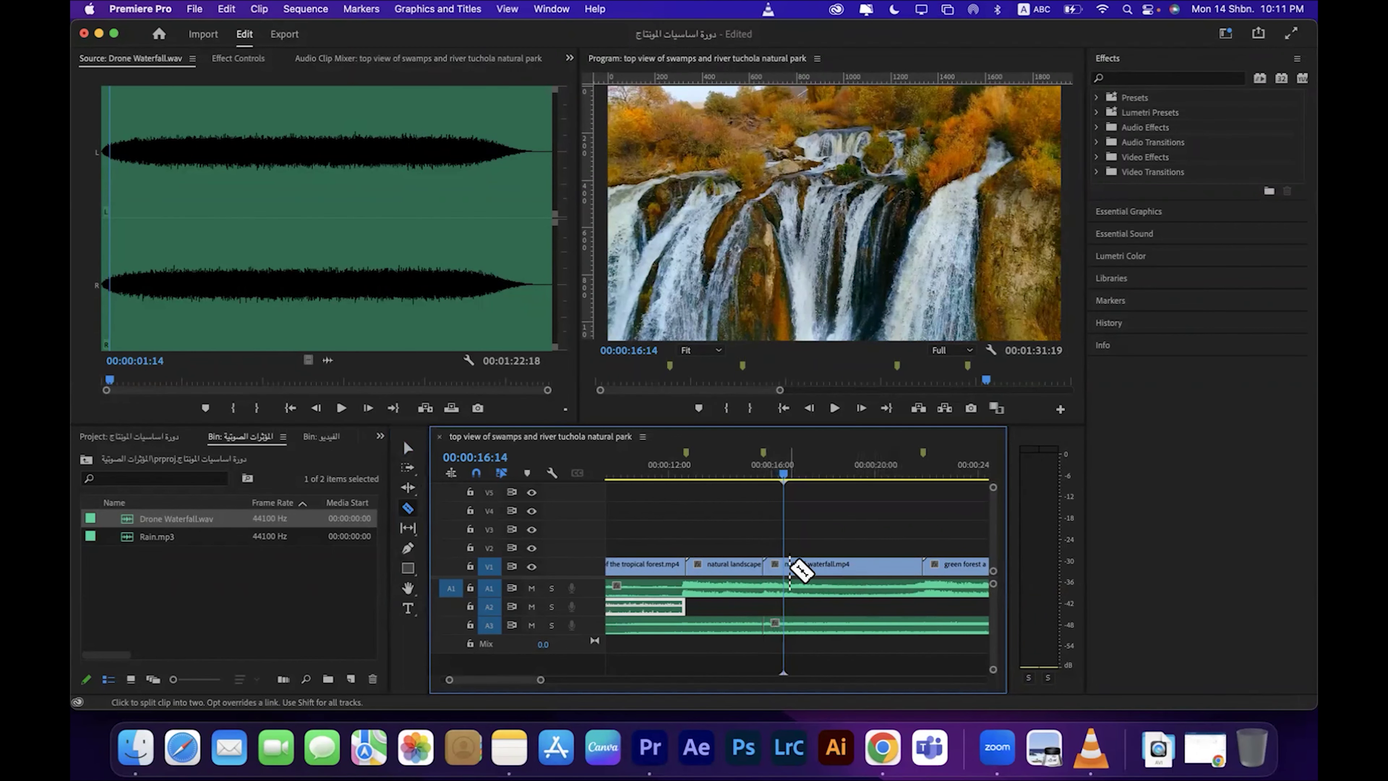
pyautogui.click(924, 625)
# Step: Delete the waterfall audio pieces outside the natural waterfall clip and move the remaining piece from A3 up to A2
pyautogui.click(408, 448)
pyautogui.click(710, 629)
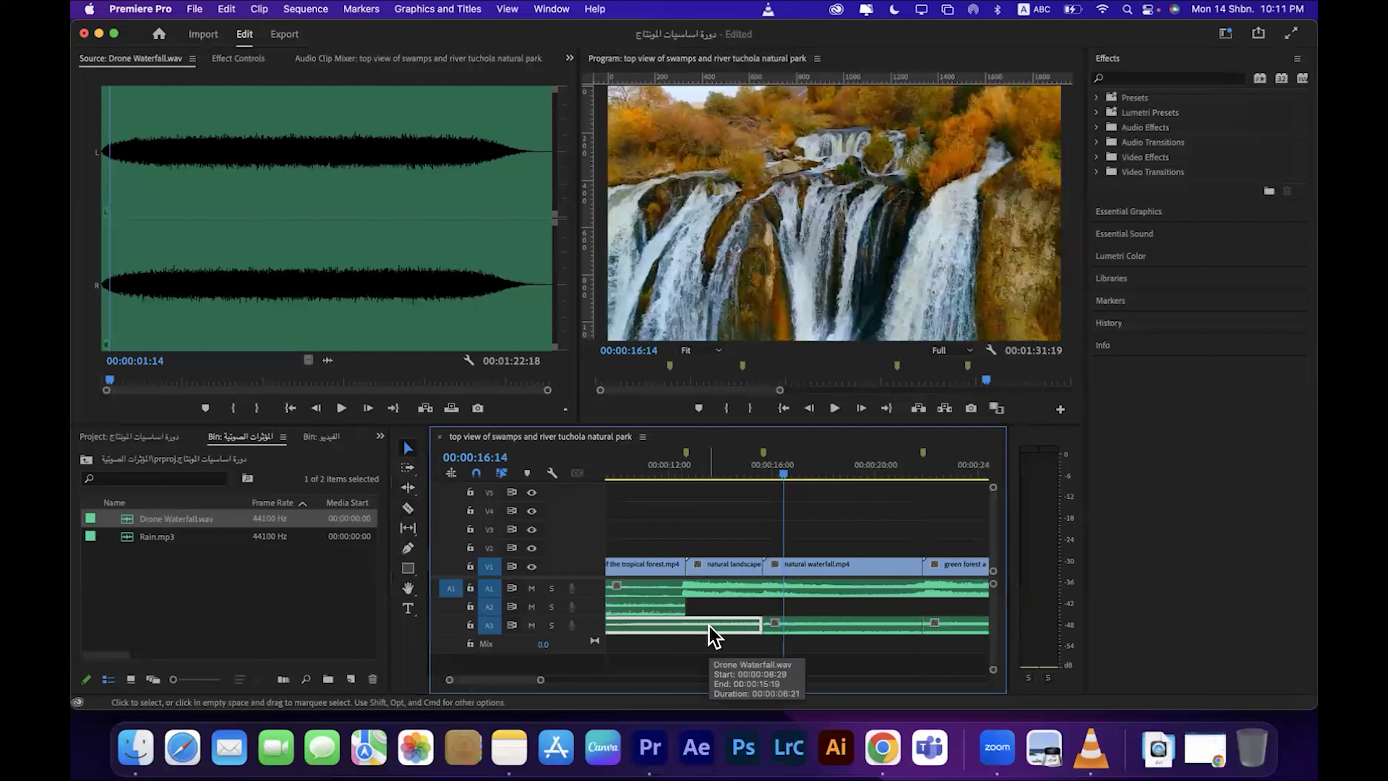
pyautogui.press('Delete')
pyautogui.click(945, 626)
pyautogui.press('Delete')
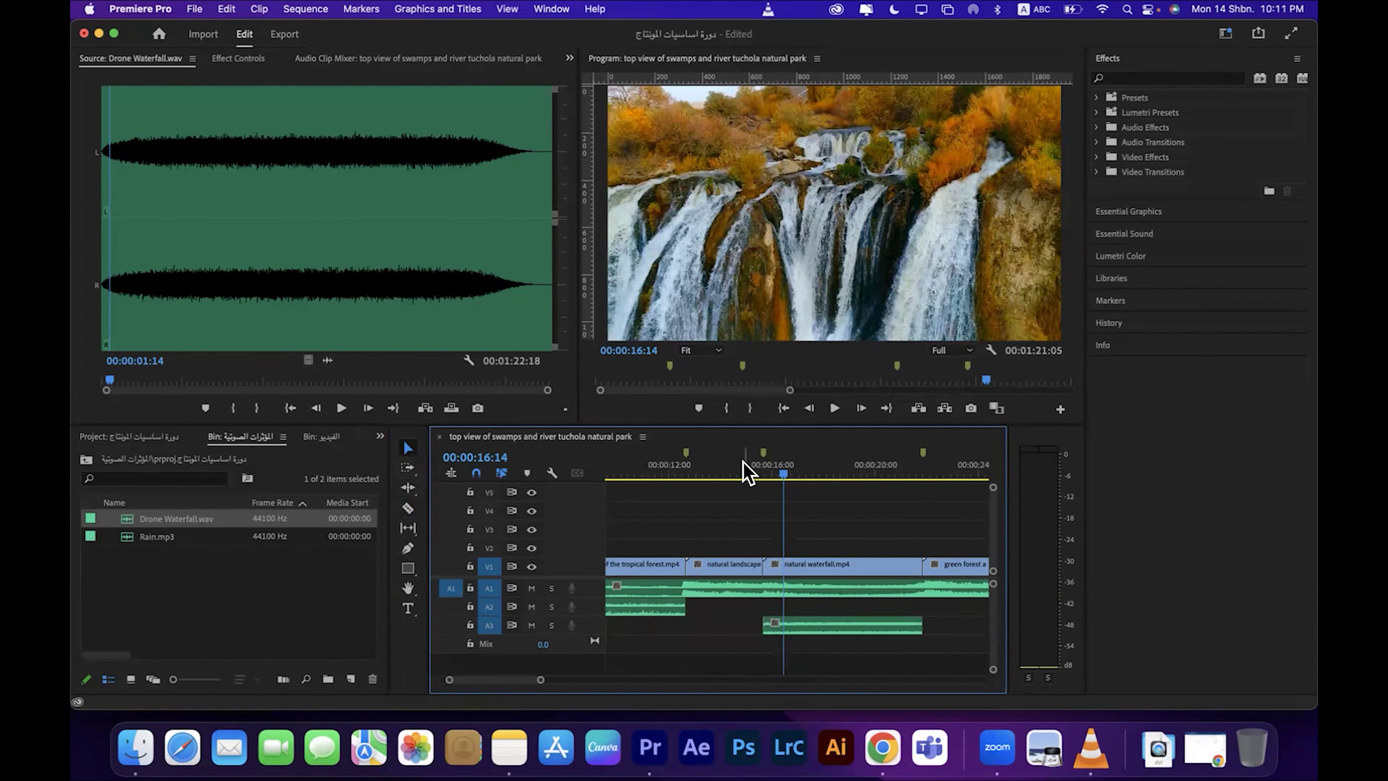
pyautogui.moveTo(812, 626); pyautogui.dragTo(814, 607)
# Step: Play the sequence from 00:00:15:00 into the natural waterfall clip to check the waterfall sound against the music
pyautogui.click(746, 471)
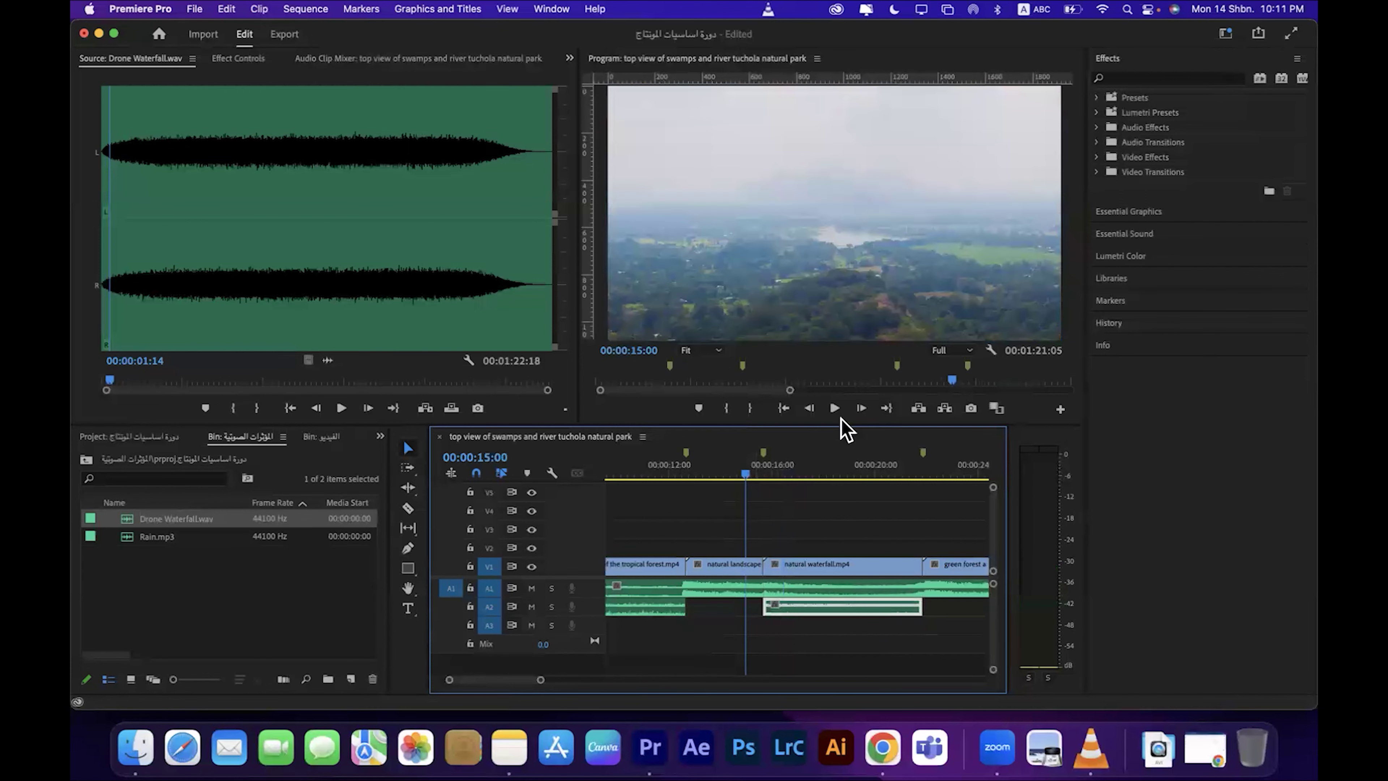
pyautogui.click(834, 408)
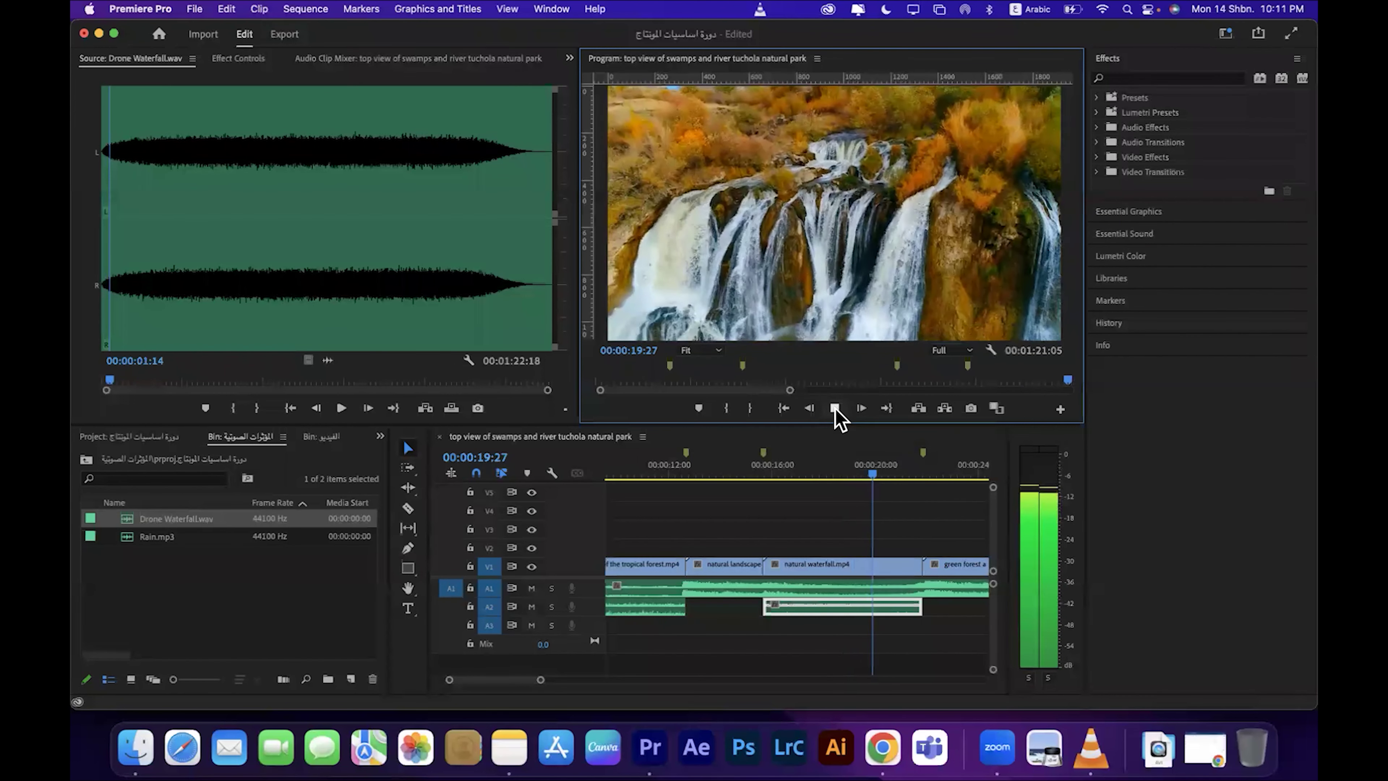
pyautogui.click(834, 409)
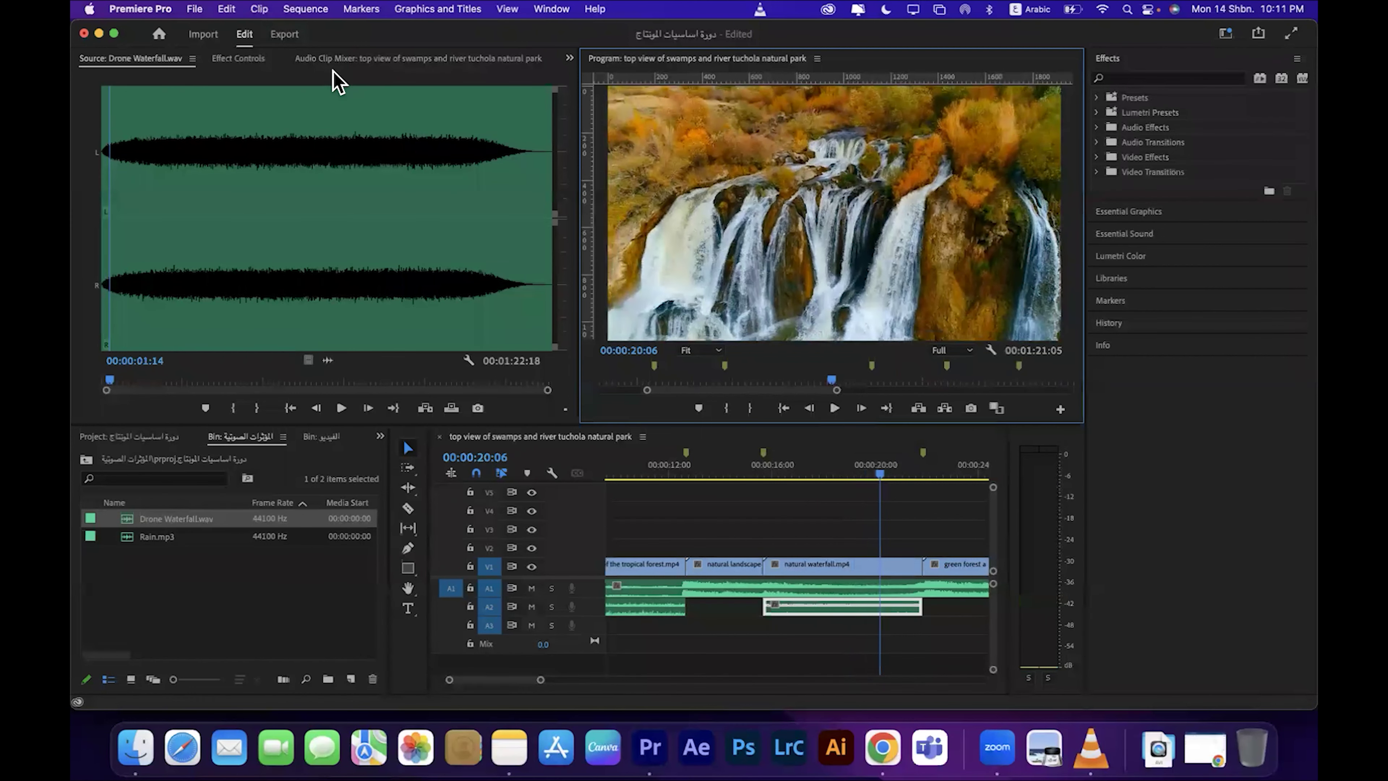
# Step: Lower the waterfall audio on A2 to -6.8 dB in the Audio Clip Mixer and play the sequence from 00:00:14:28 to check the level
pyautogui.click(322, 59)
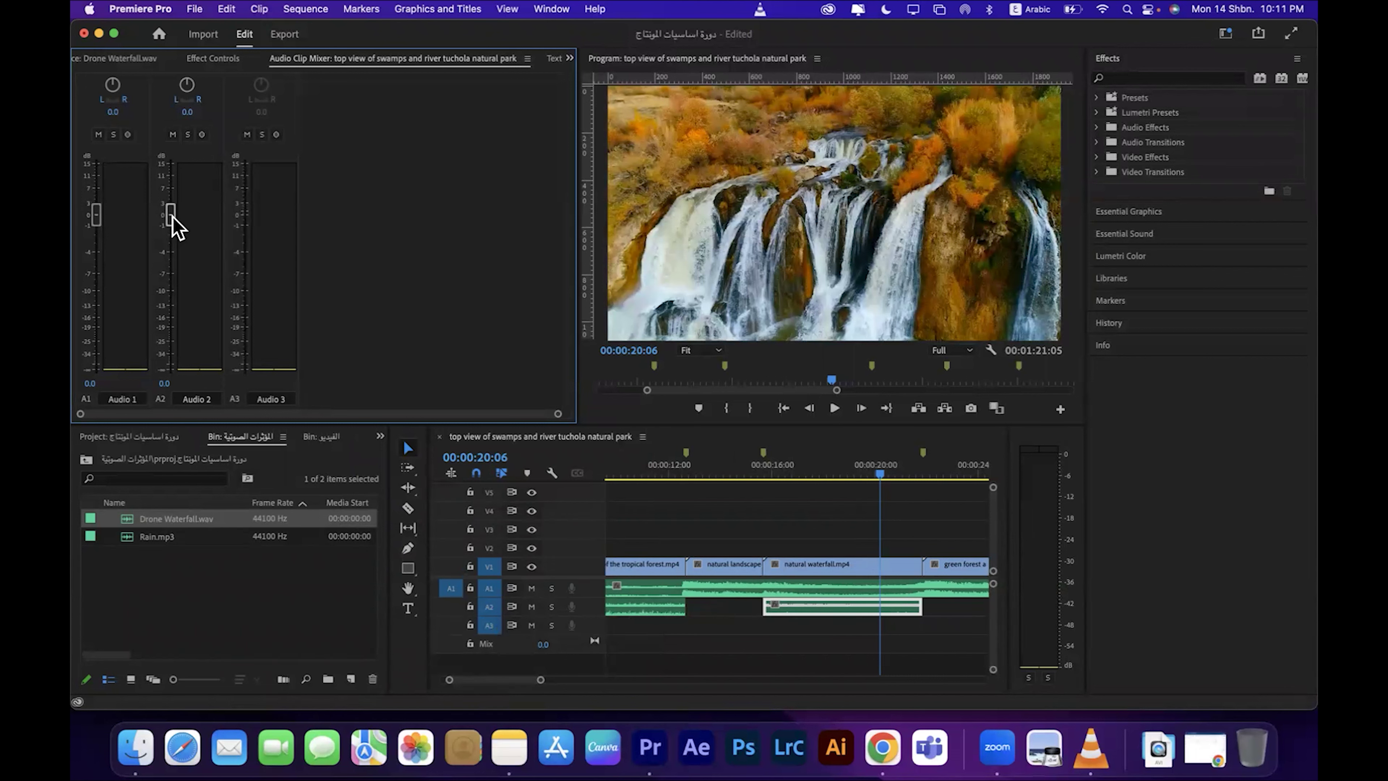
pyautogui.moveTo(171, 222); pyautogui.dragTo(170, 258)
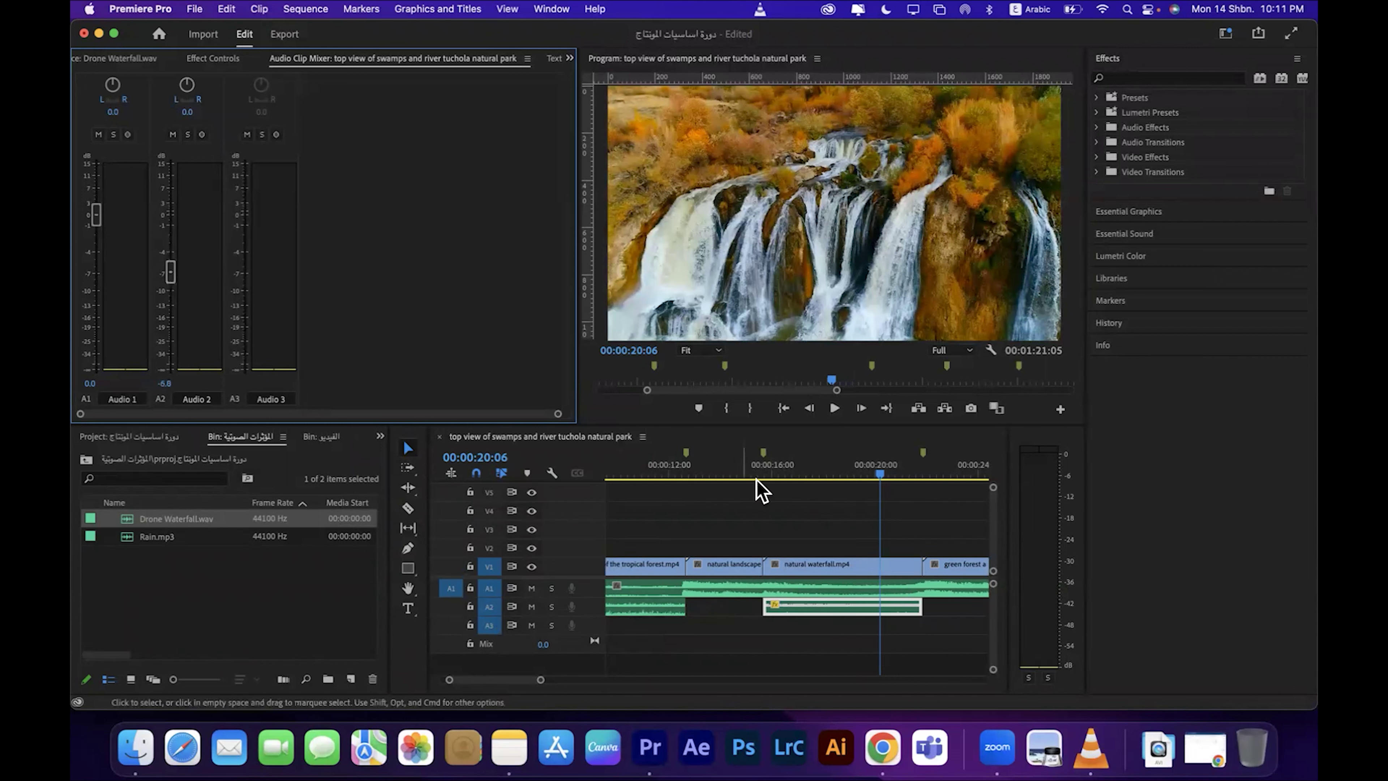
pyautogui.click(744, 470)
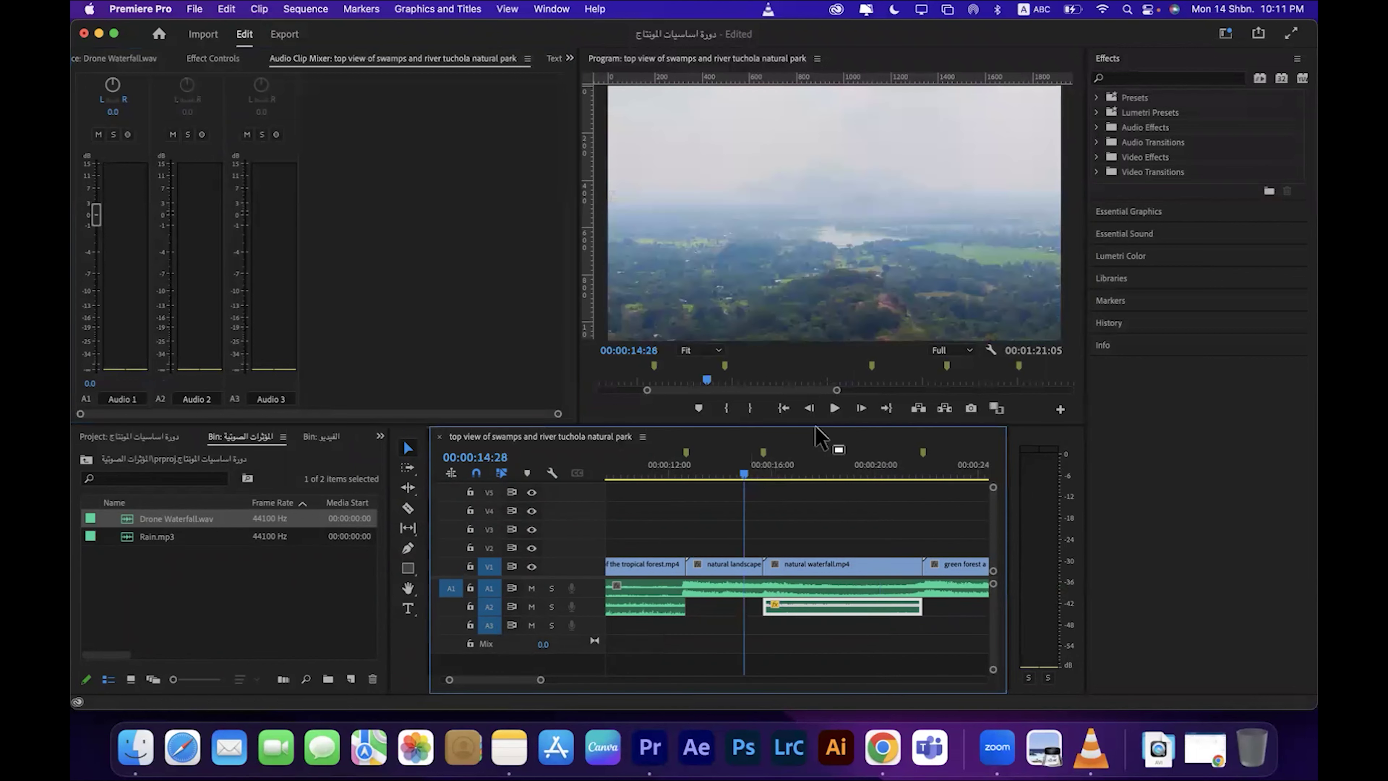
pyautogui.click(834, 408)
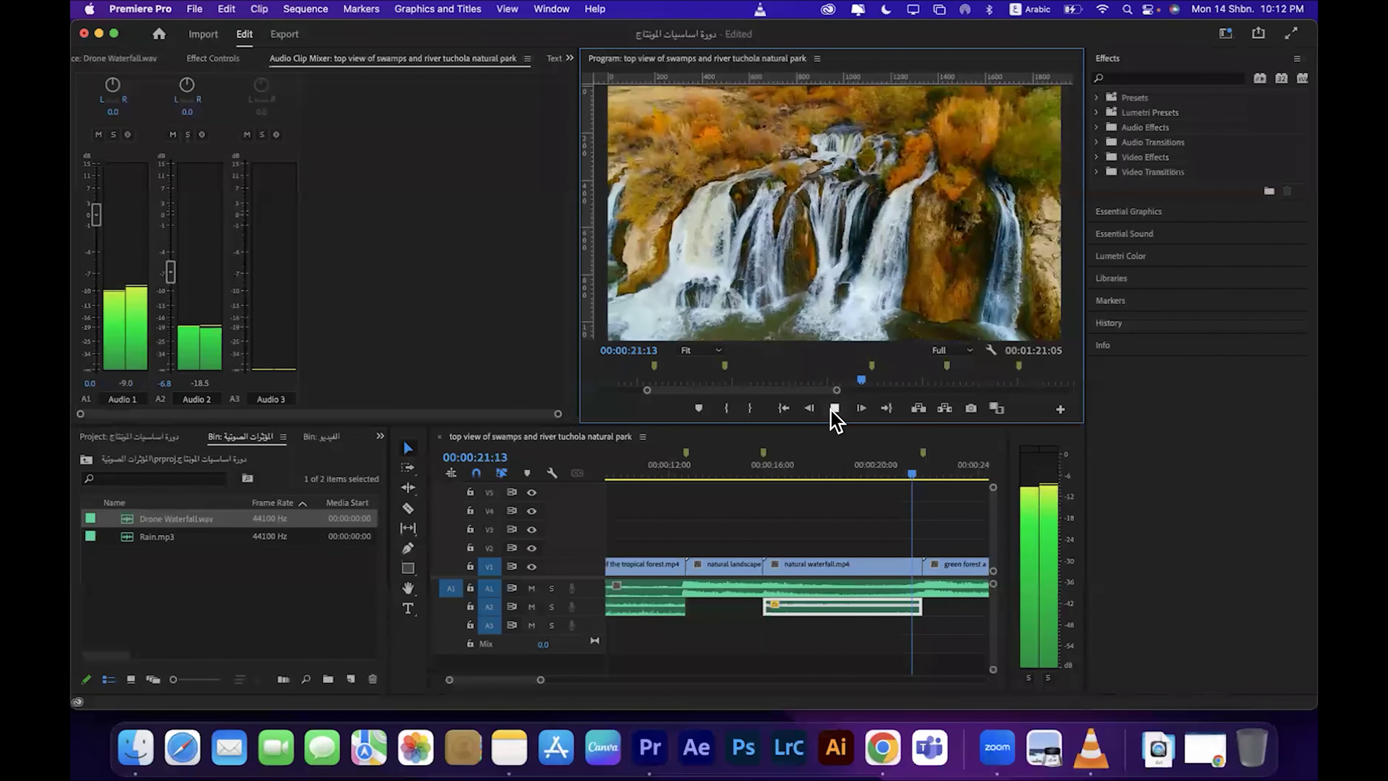
pyautogui.click(833, 409)
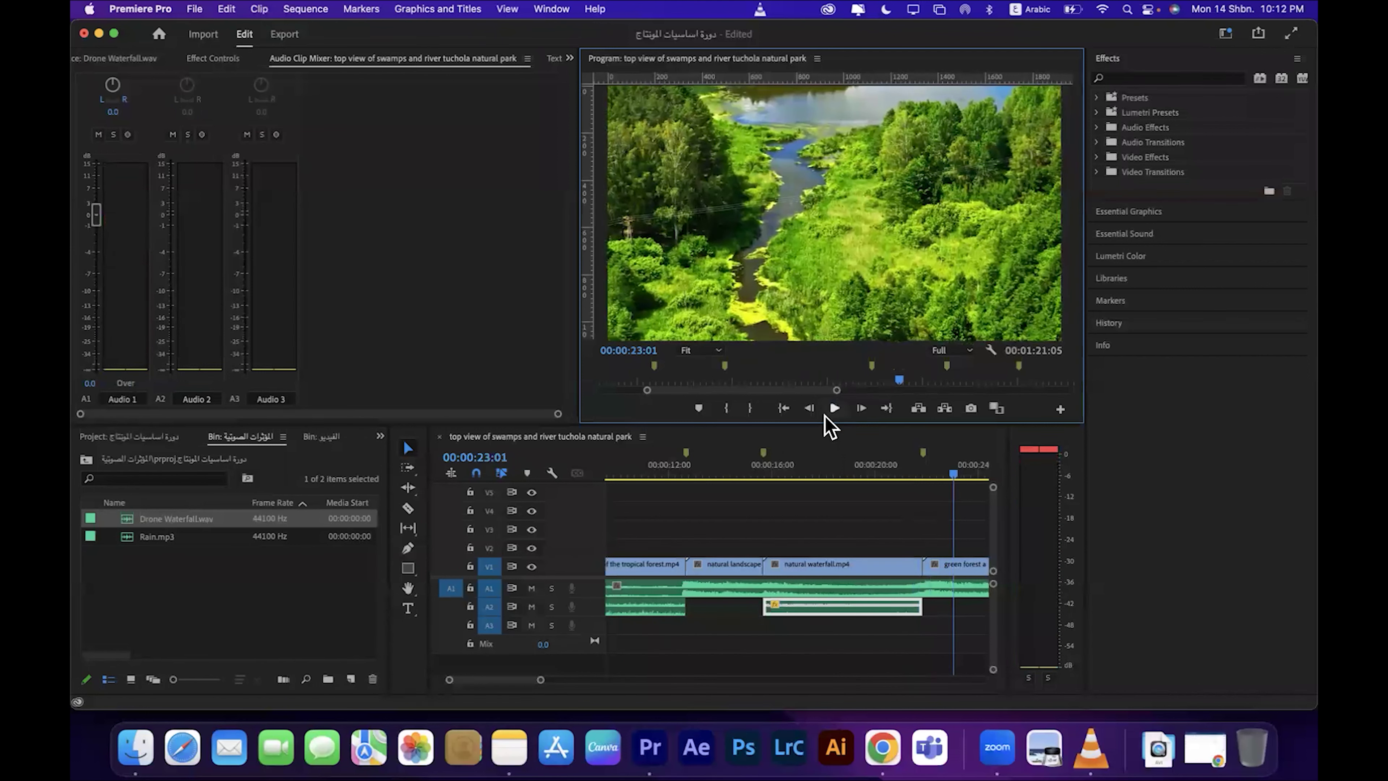
# Step: Select all clips across the whole sequence, and view beautiful natural landscape lovatnet.mp4 from the video bin in the source monitor
pyautogui.moveTo(540, 681); pyautogui.dragTo(677, 680)
pyautogui.moveTo(914, 524); pyautogui.dragTo(475, 653)
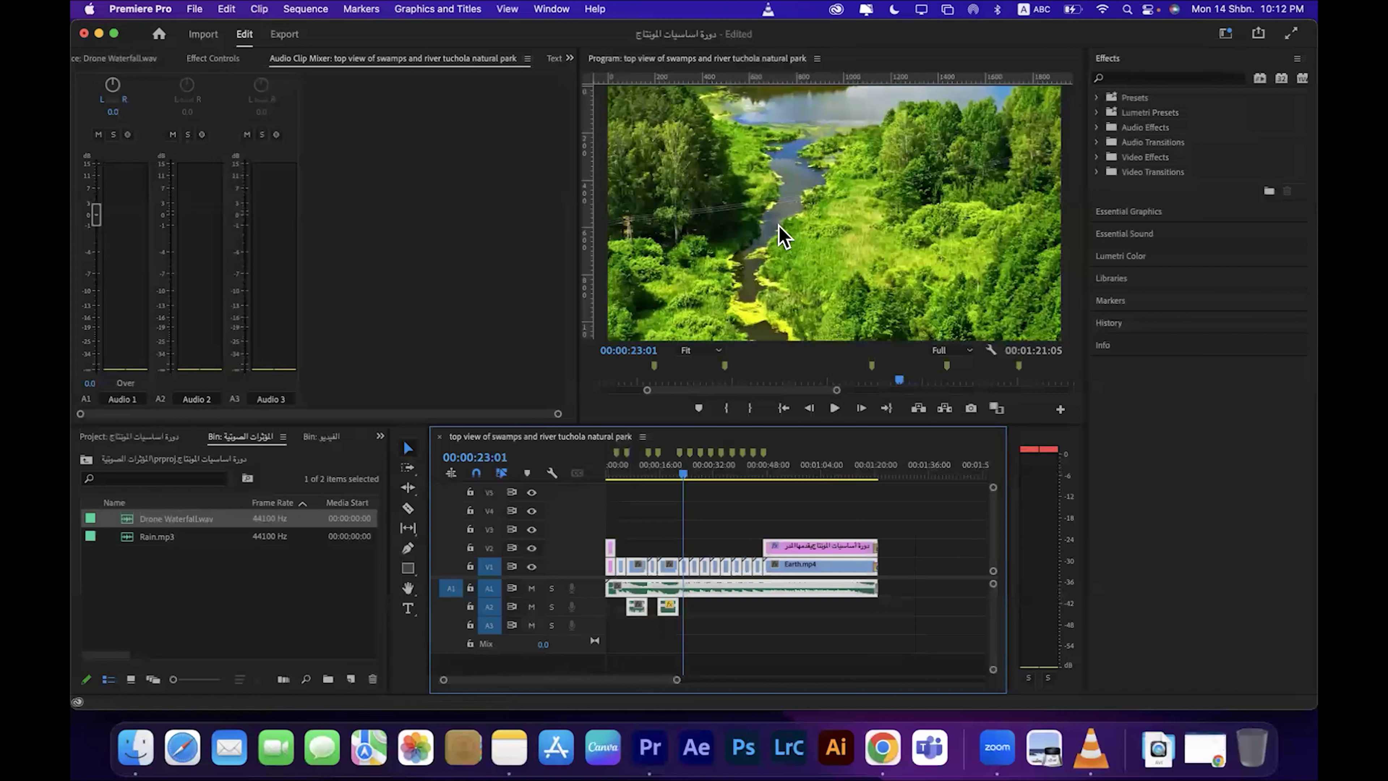
pyautogui.click(114, 57)
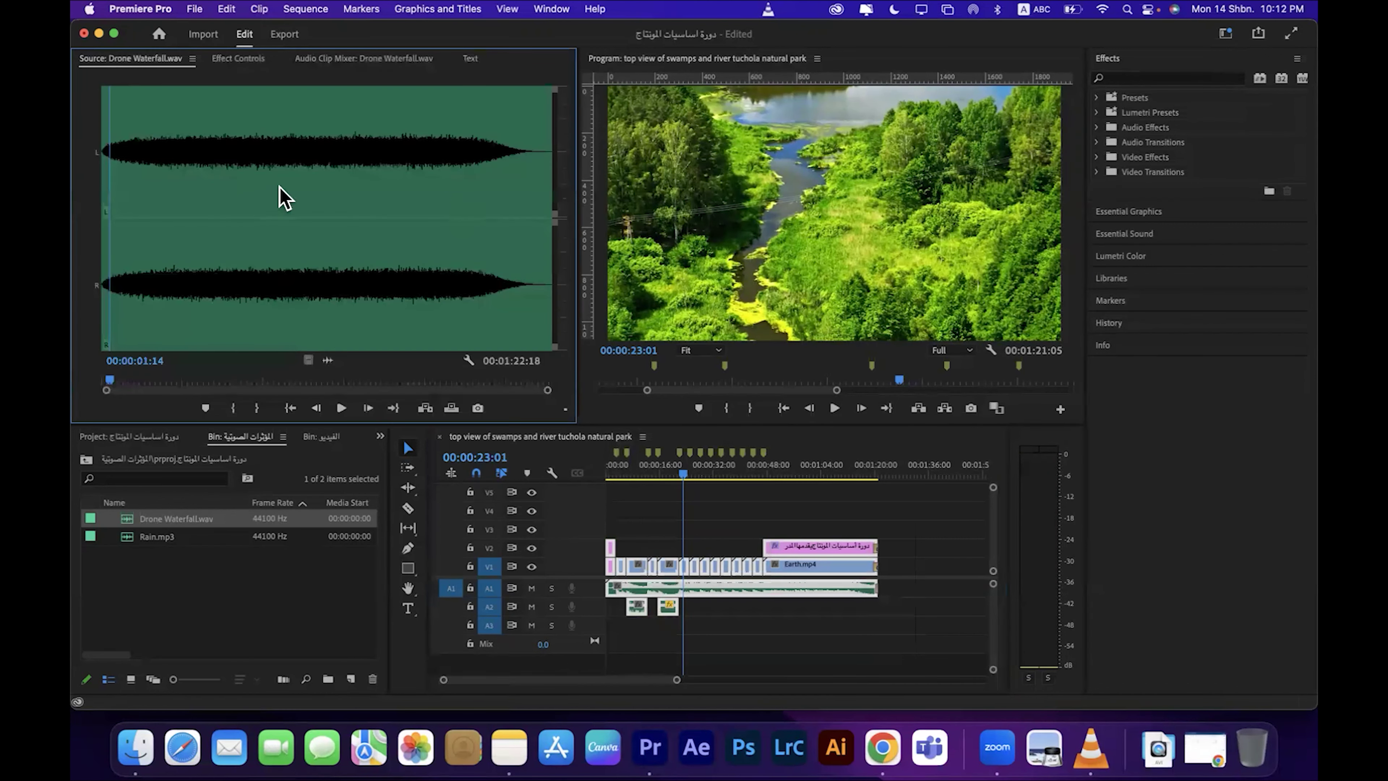
pyautogui.click(163, 437)
pyautogui.scroll(2, 242, 554)
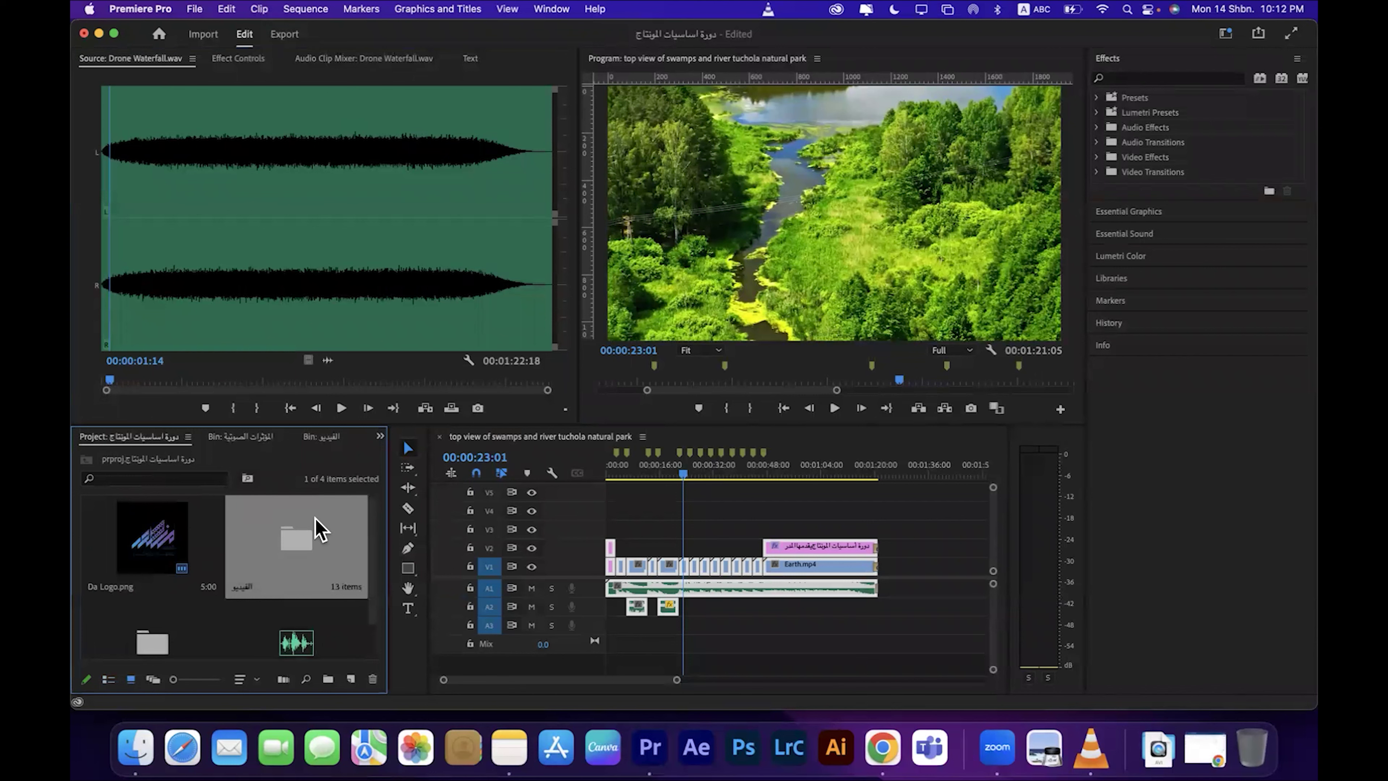
pyautogui.doubleClick(319, 529)
pyautogui.doubleClick(297, 533)
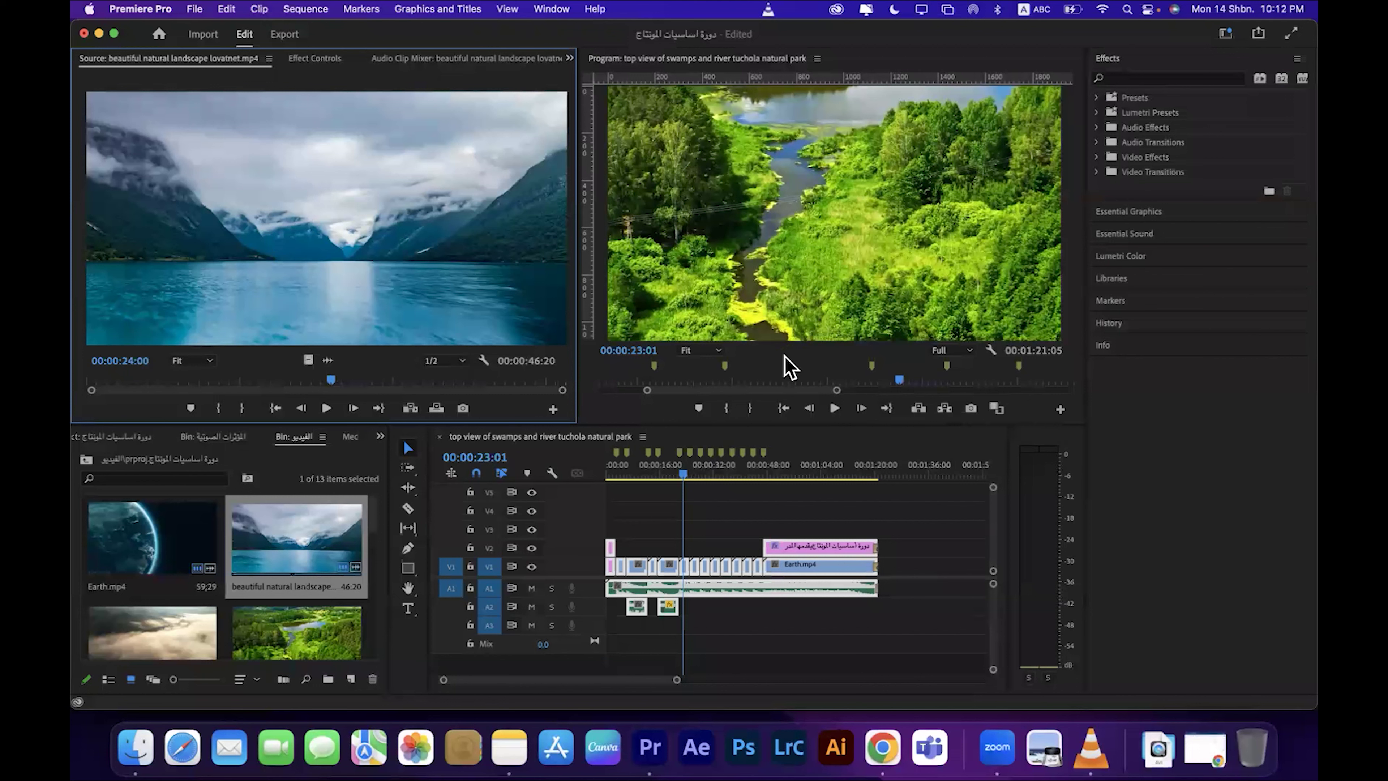
# Step: Open the export settings and choose the Mobile Device 720p HD preset for the media file
pyautogui.click(289, 37)
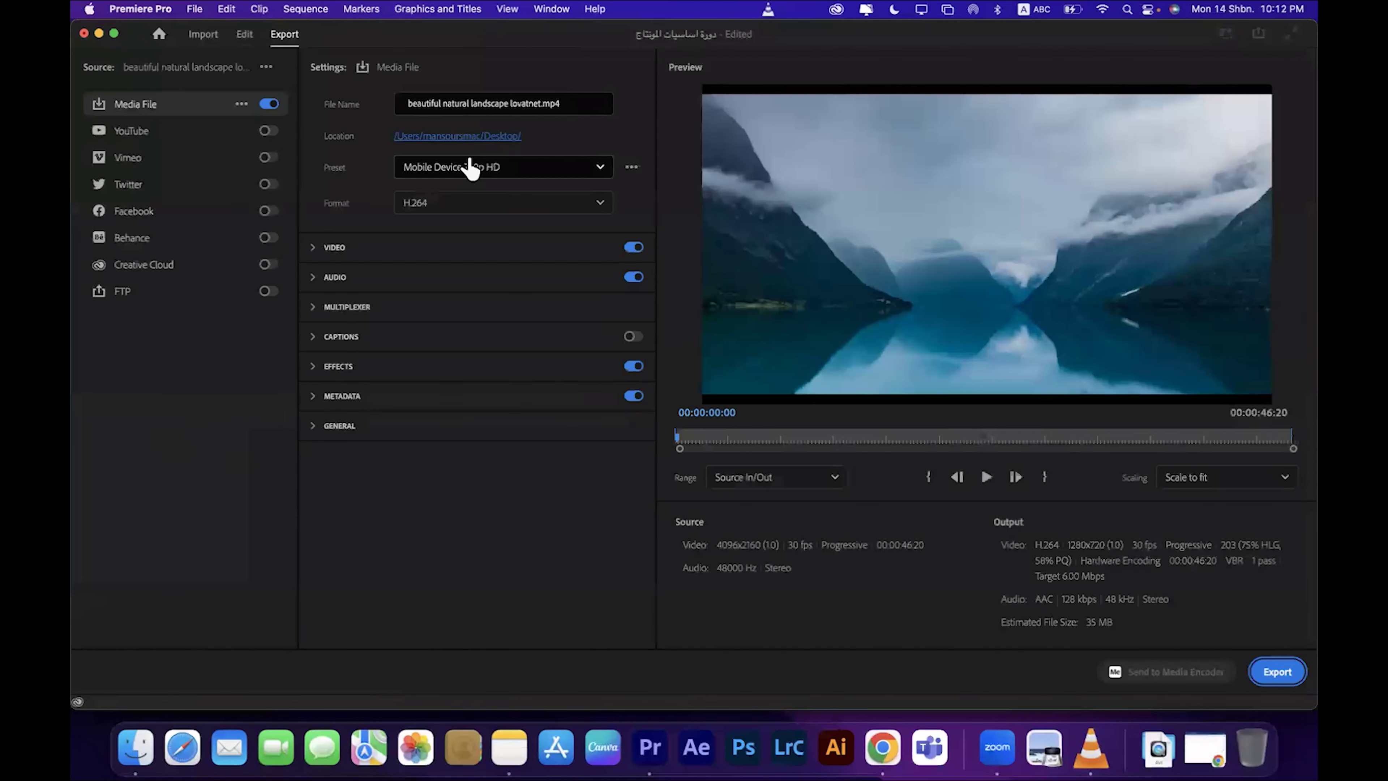
pyautogui.click(516, 170)
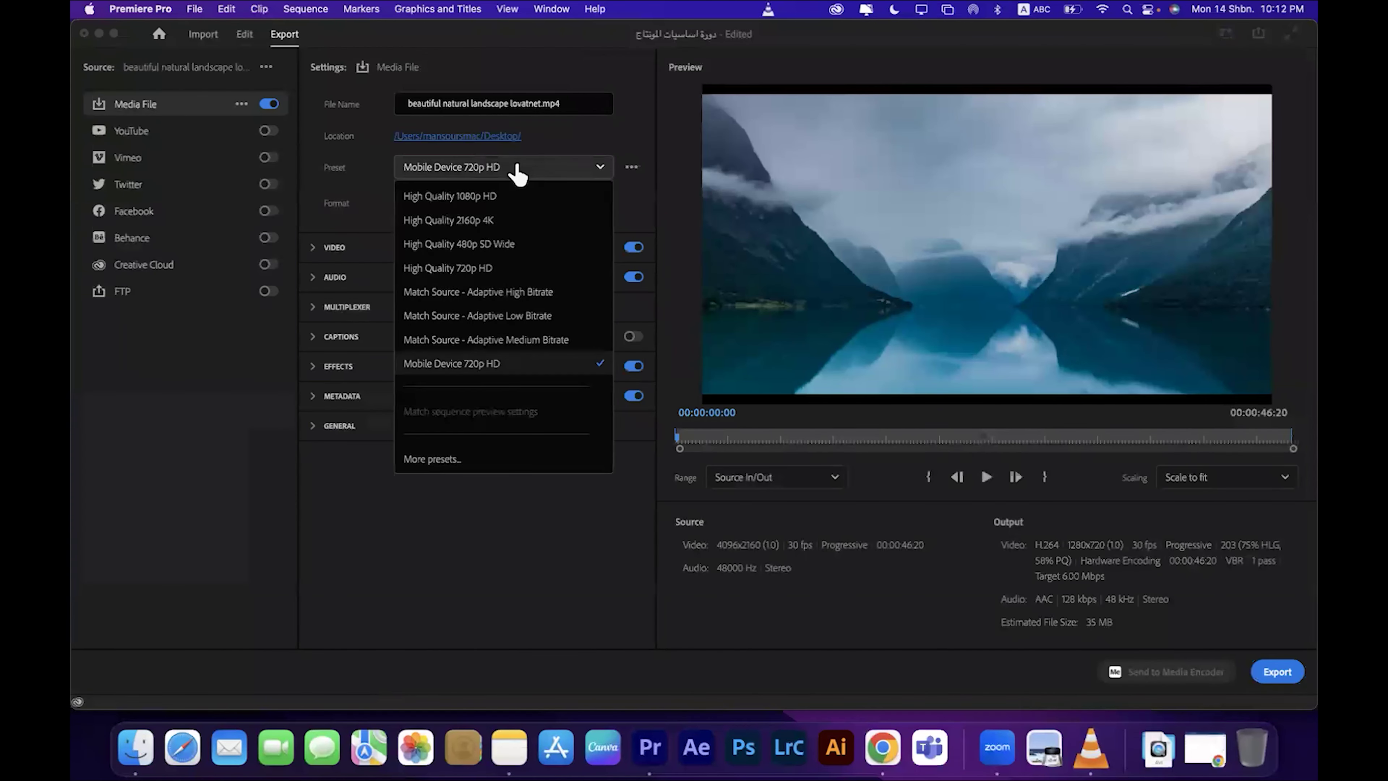
pyautogui.click(526, 366)
# Step: Choose the ملف التدريب folder inside Downloads as the export location
pyautogui.click(508, 137)
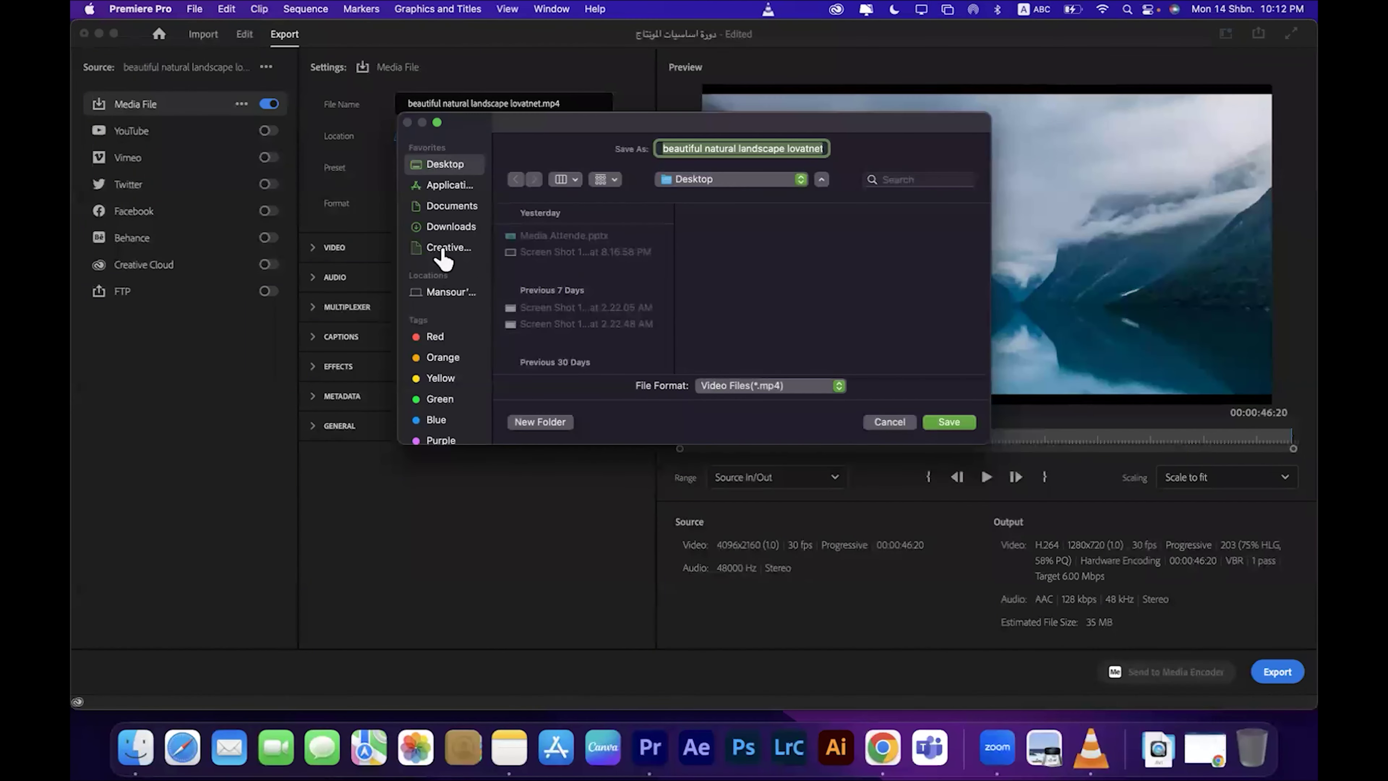
pyautogui.click(443, 226)
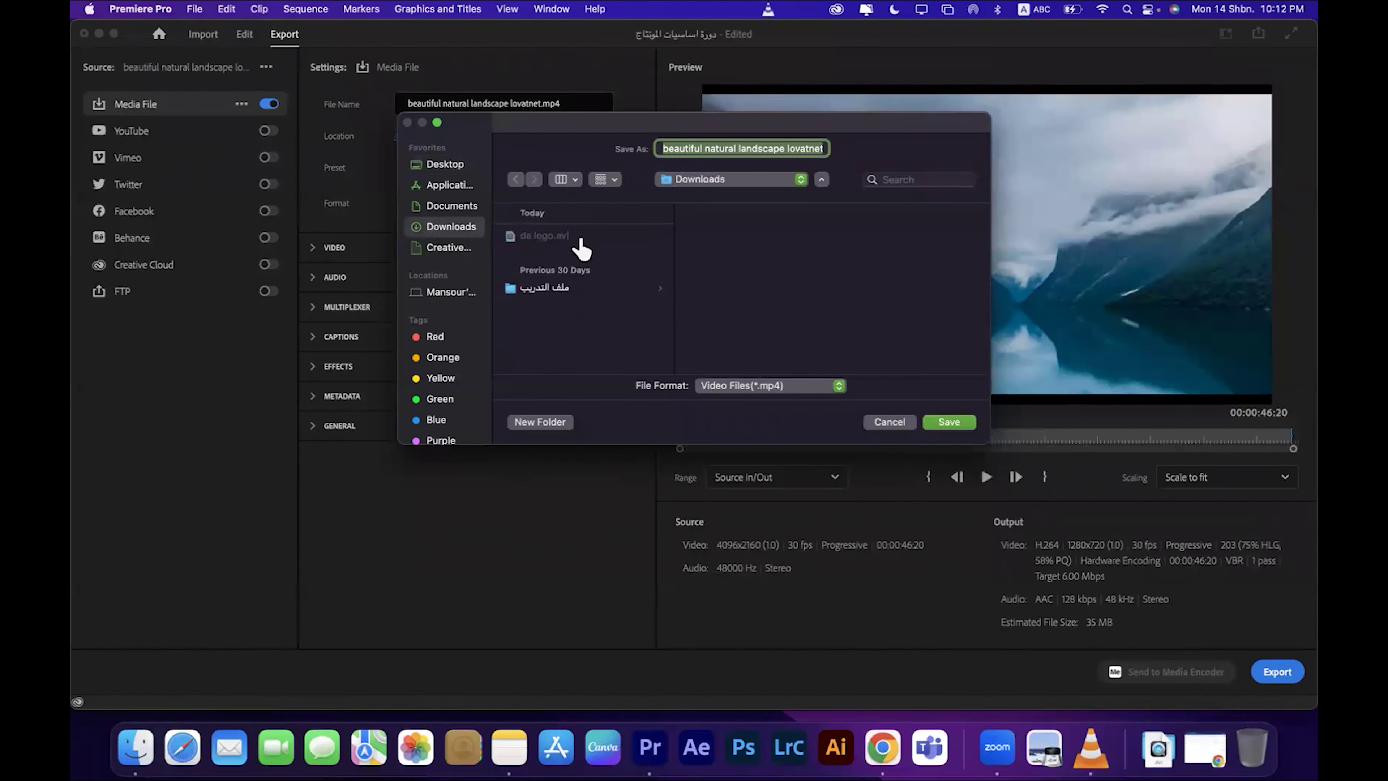
pyautogui.click(565, 288)
# Step: Replace the proposed export file name with الاخراج النهائي
pyautogui.doubleClick(765, 149)
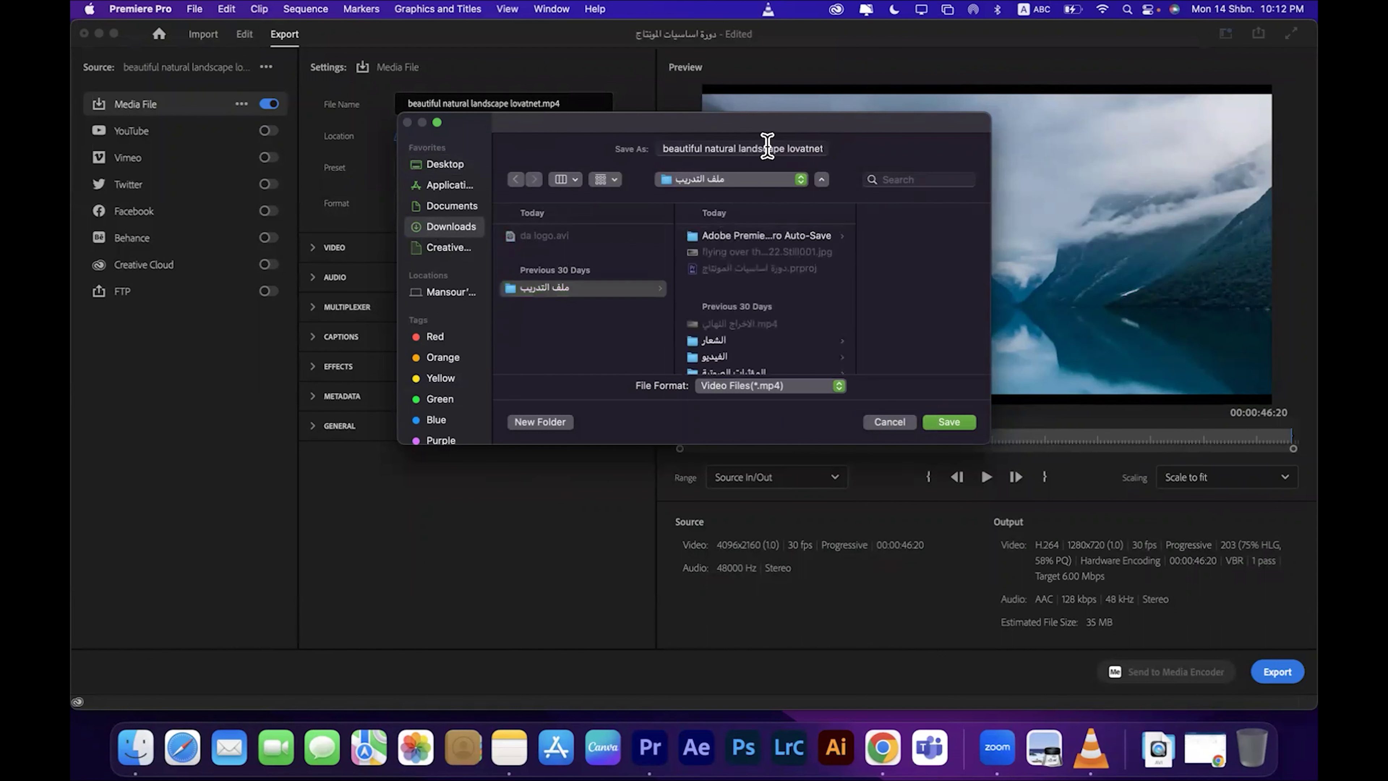
pyautogui.press('BackSpace')
pyautogui.press('BackSpace')
pyautogui.press('BackSpace')
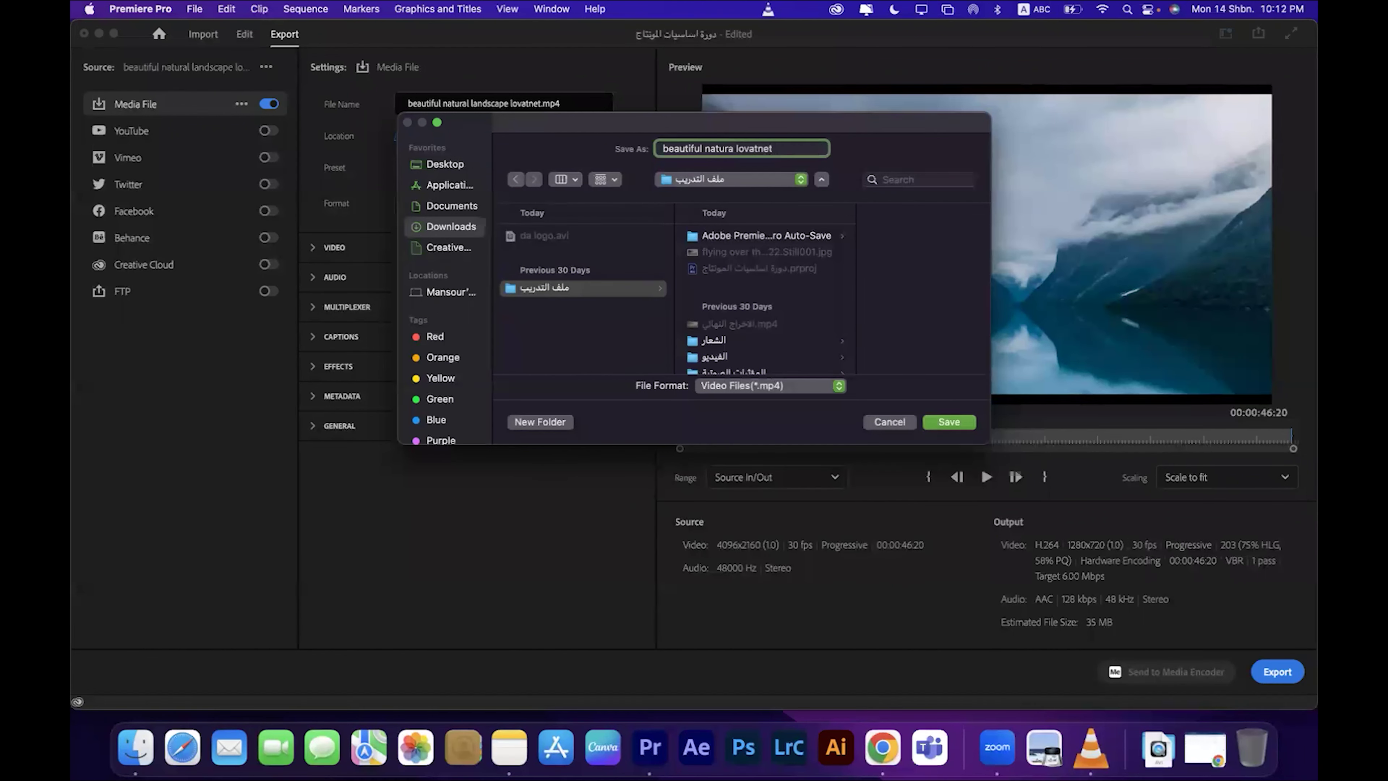
pyautogui.press('super+a')
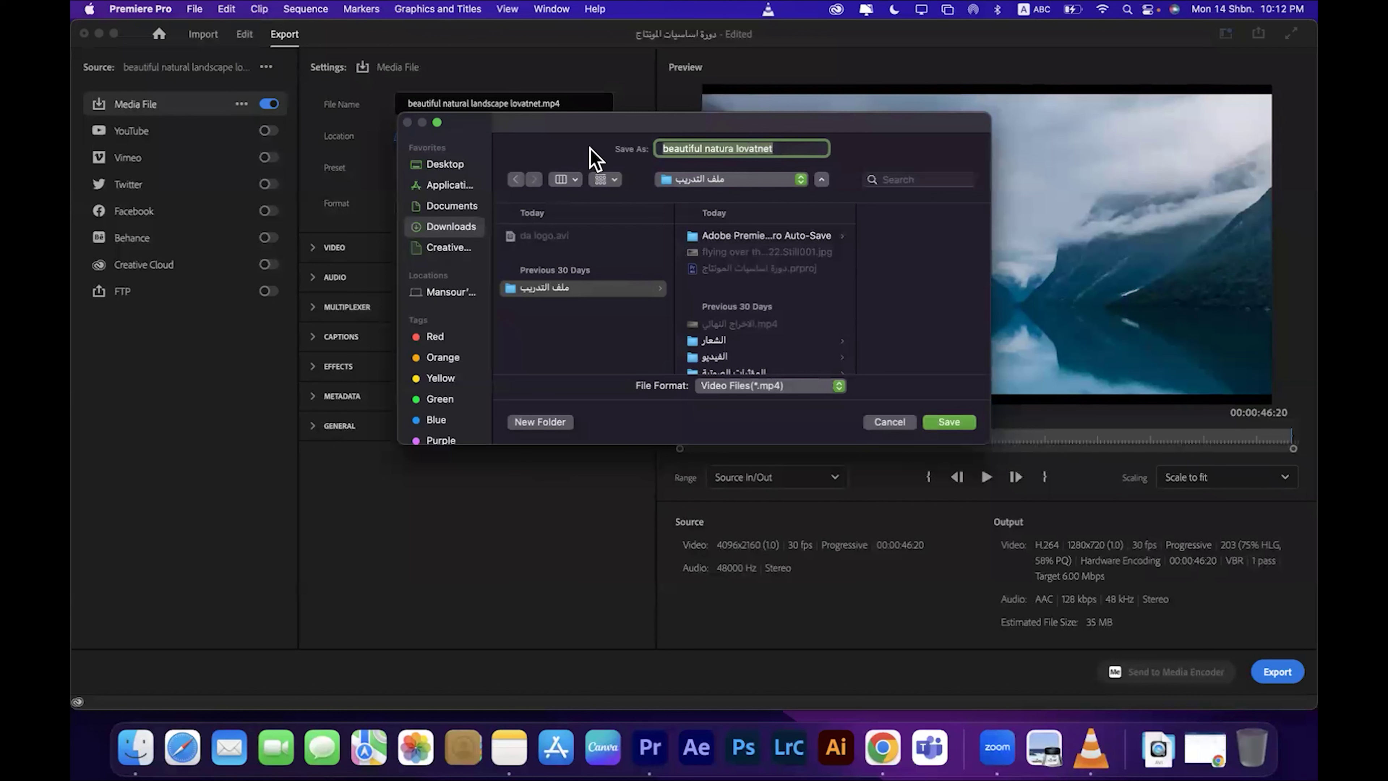
pyautogui.write('h')
pyautogui.press('BackSpace')
pyautogui.hotkey('ctrl', 'space')
pyautogui.write('ا')
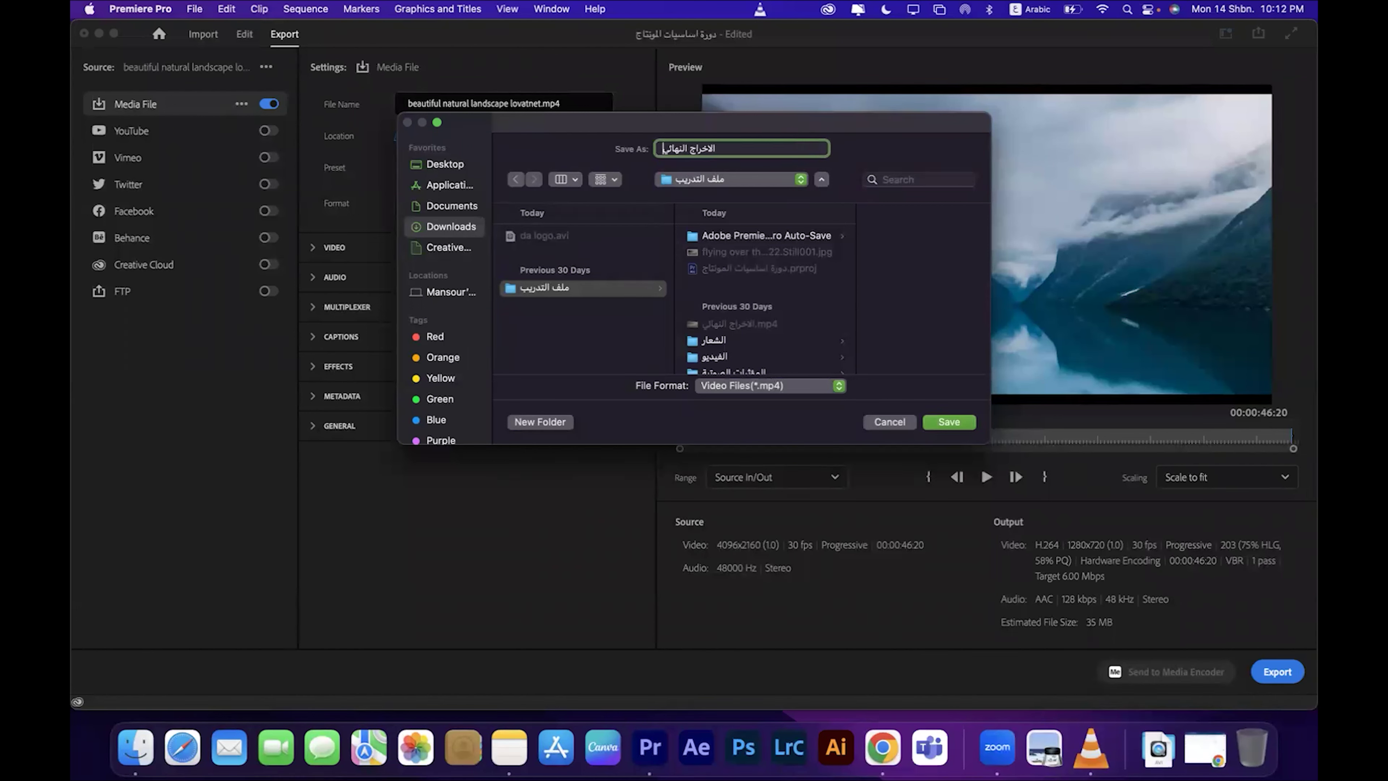
# Step: Decline overwriting the existing file, save the export name as الاخراج النهائي٢ instead, and export the video
pyautogui.click(932, 421)
pyautogui.click(685, 364)
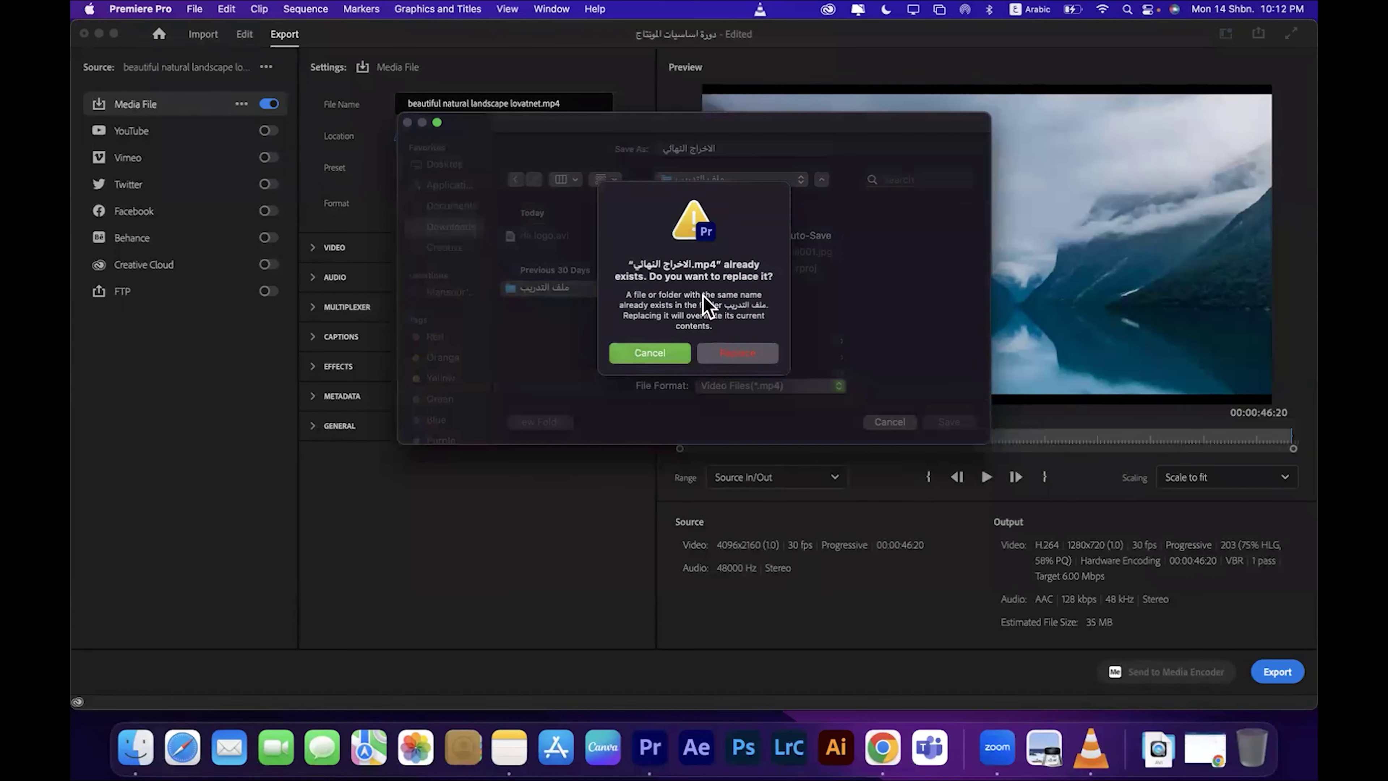
pyautogui.write('٢')
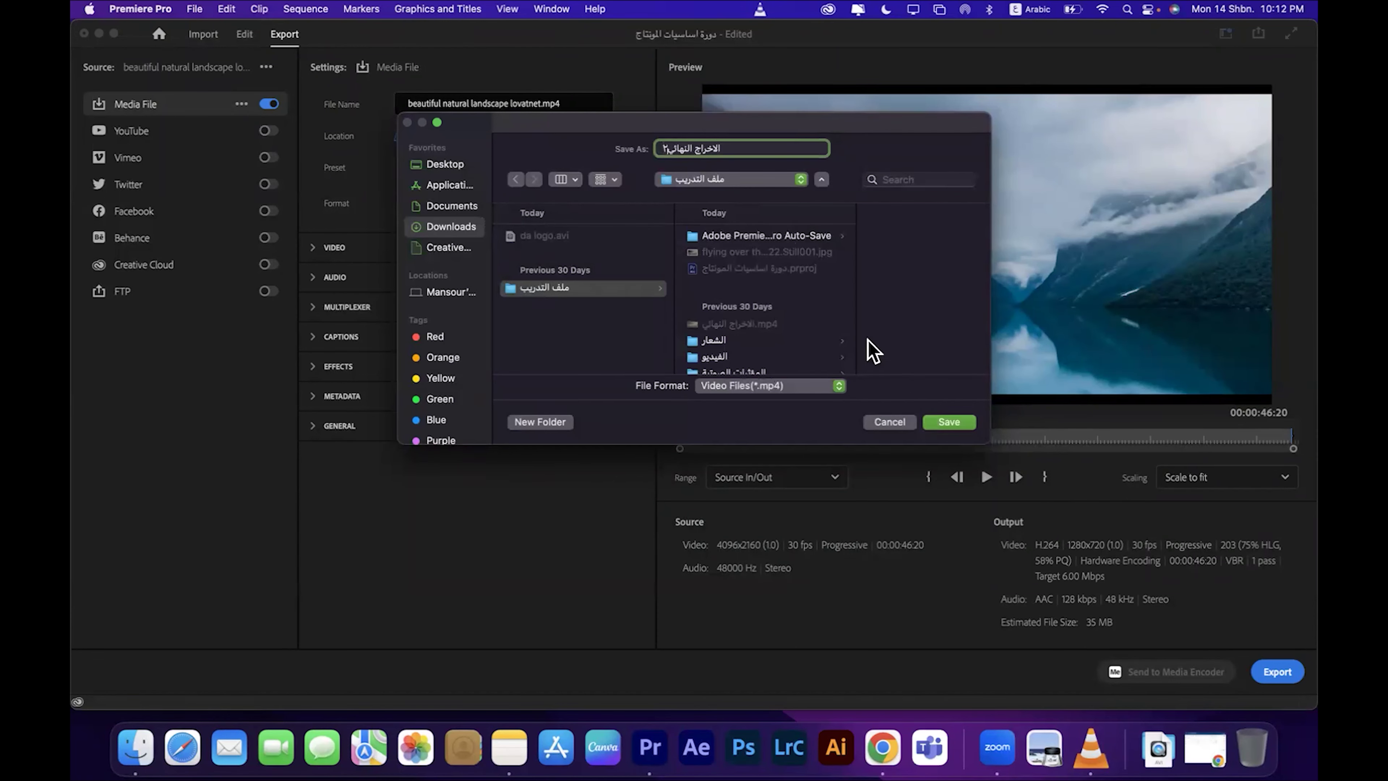
pyautogui.click(948, 421)
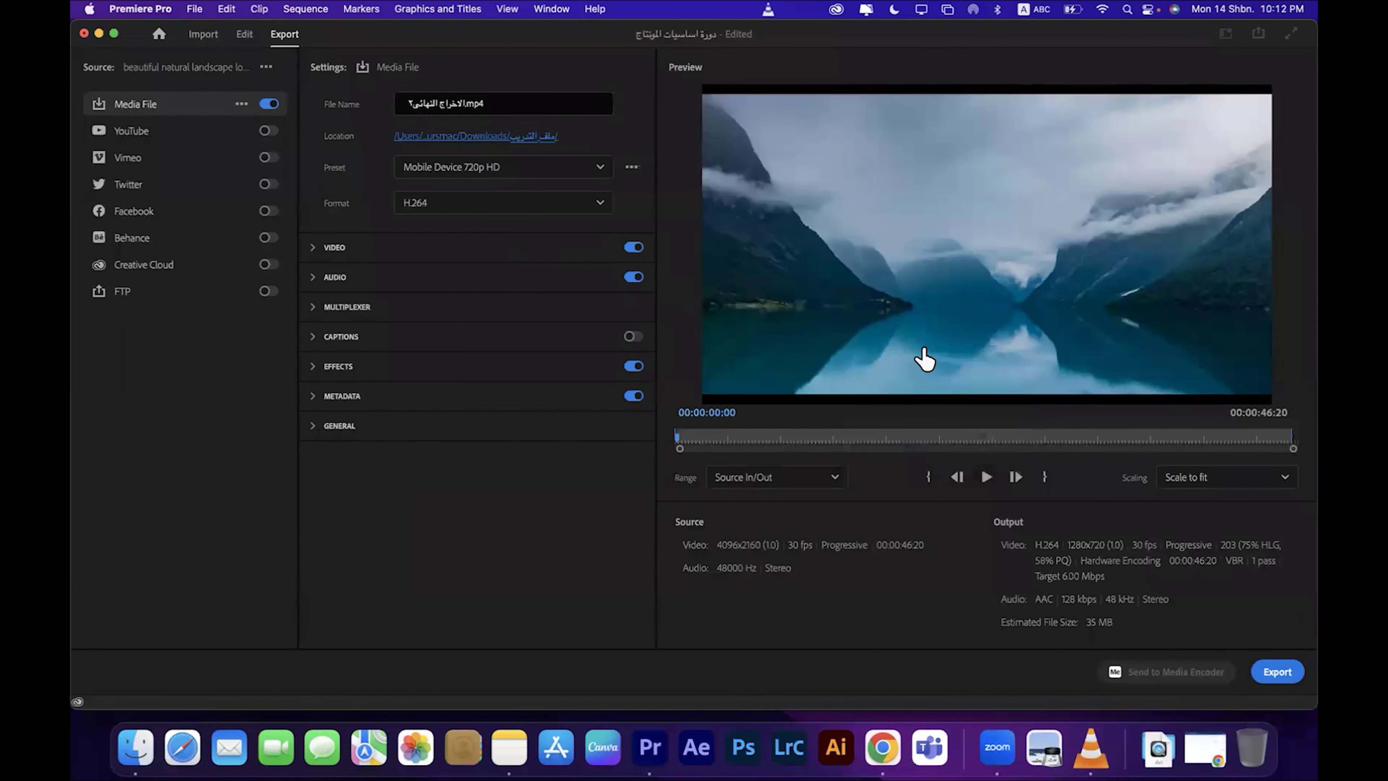
pyautogui.click(1257, 677)
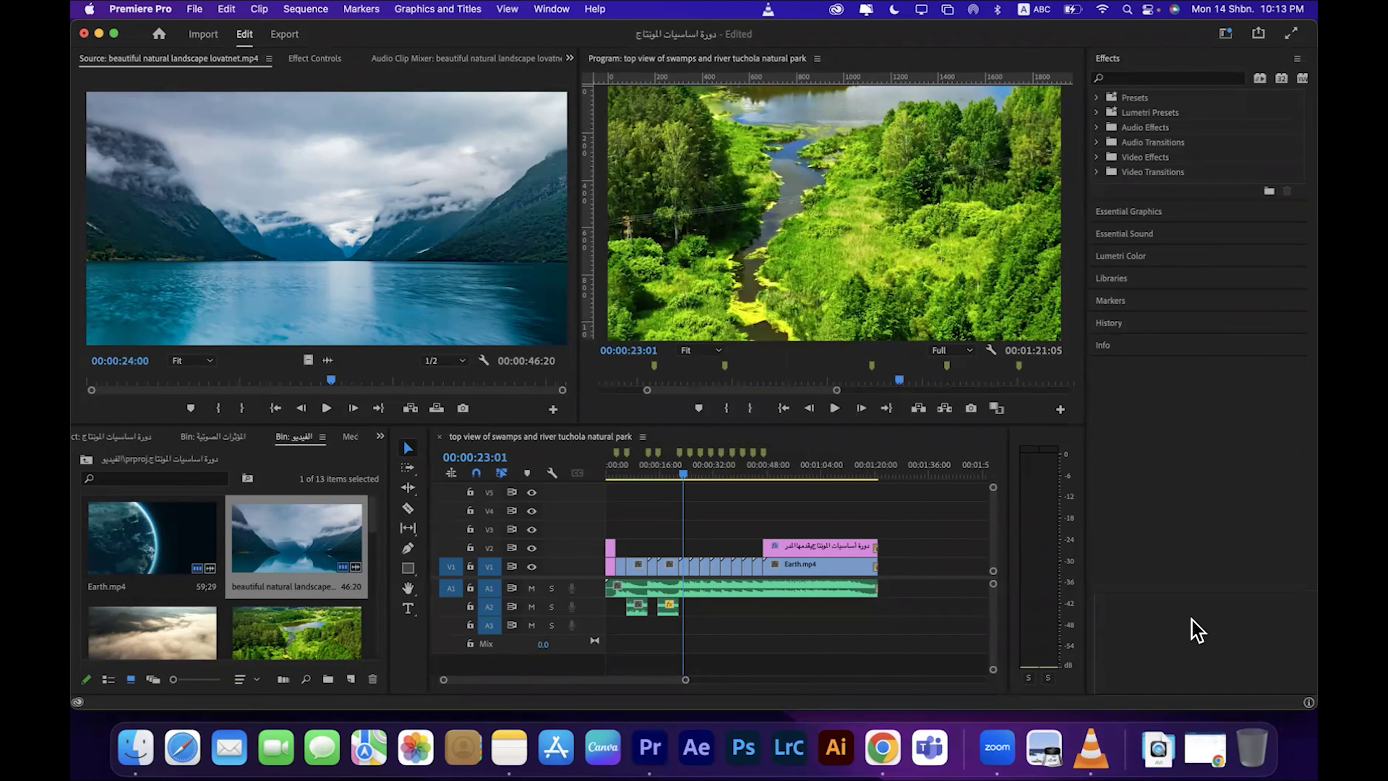
# Step: Switch to Finder, open the ملف التدريب folder in Downloads and show its contents as icons
pyautogui.click(135, 746)
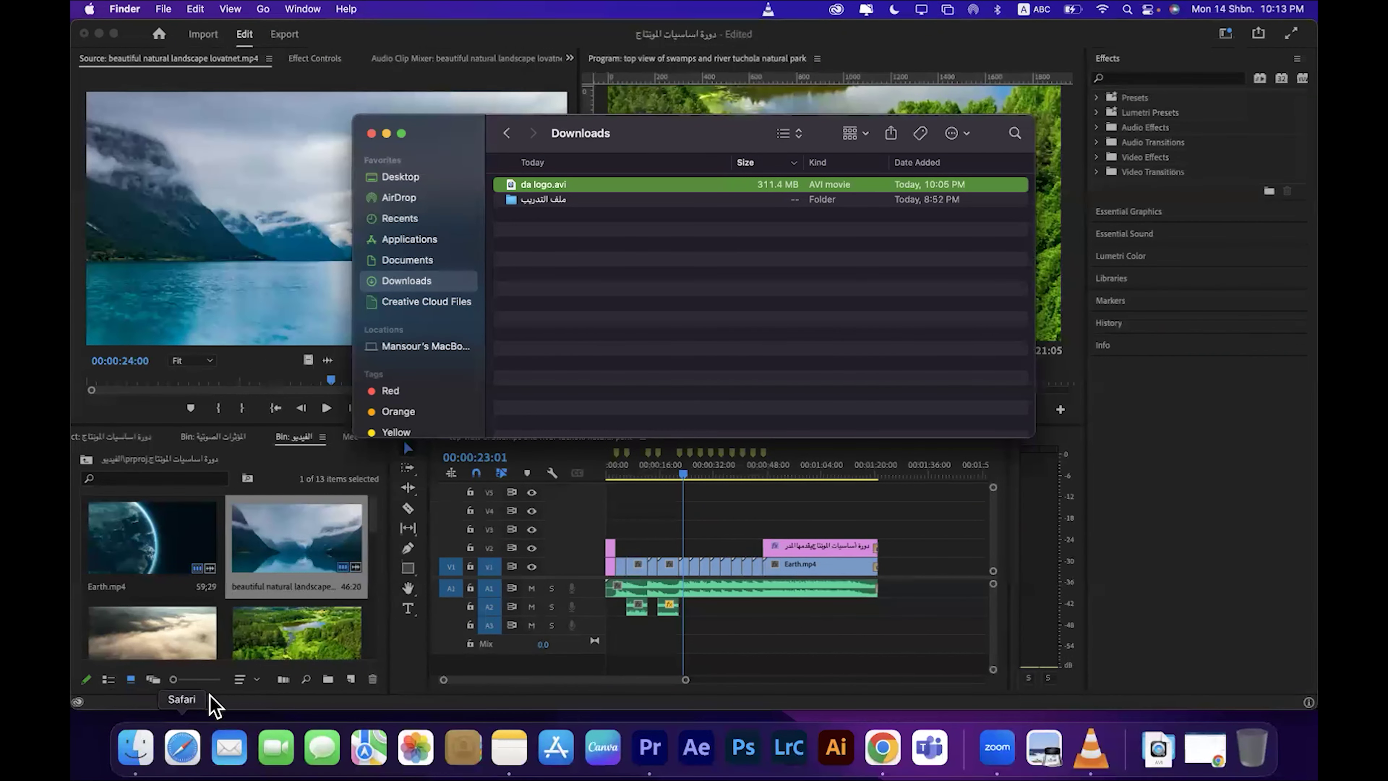
pyautogui.click(543, 202)
pyautogui.doubleClick(519, 207)
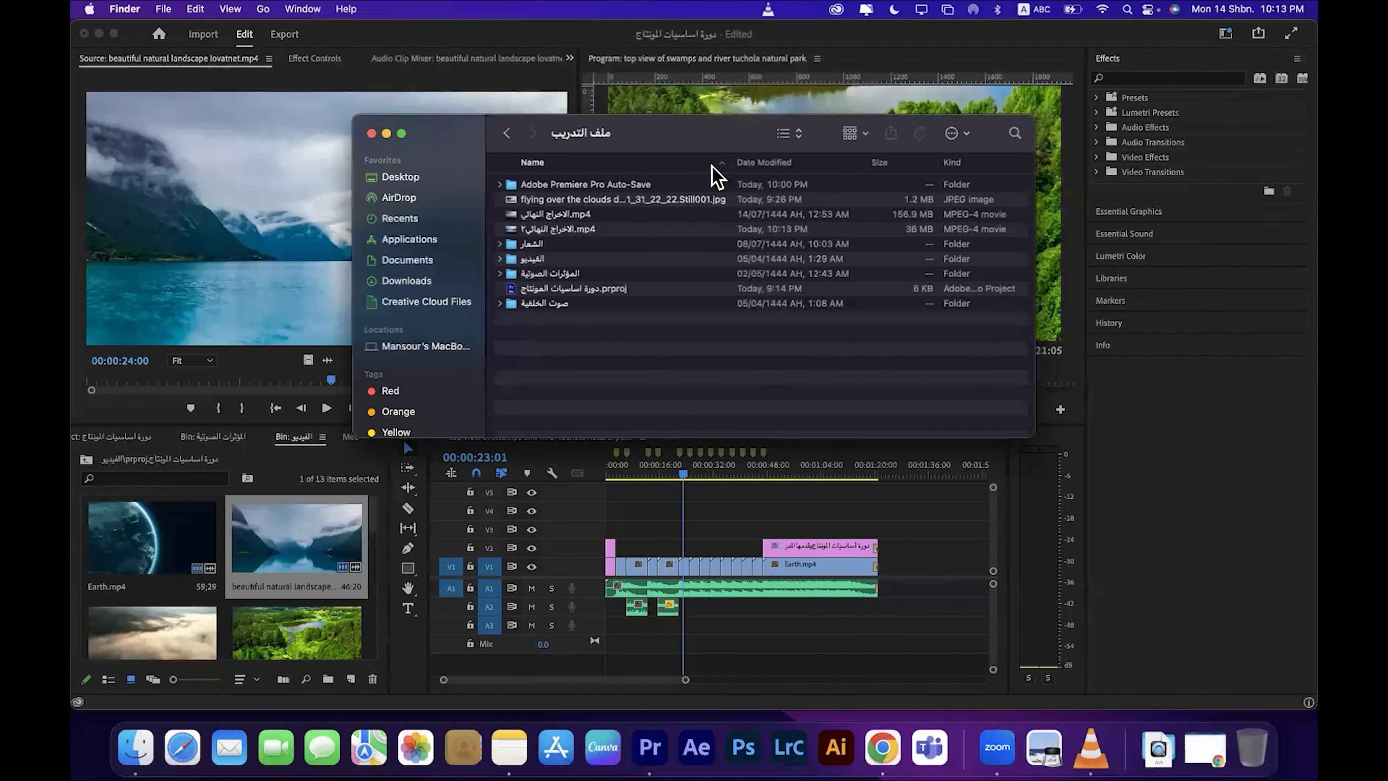
pyautogui.click(787, 133)
pyautogui.click(803, 120)
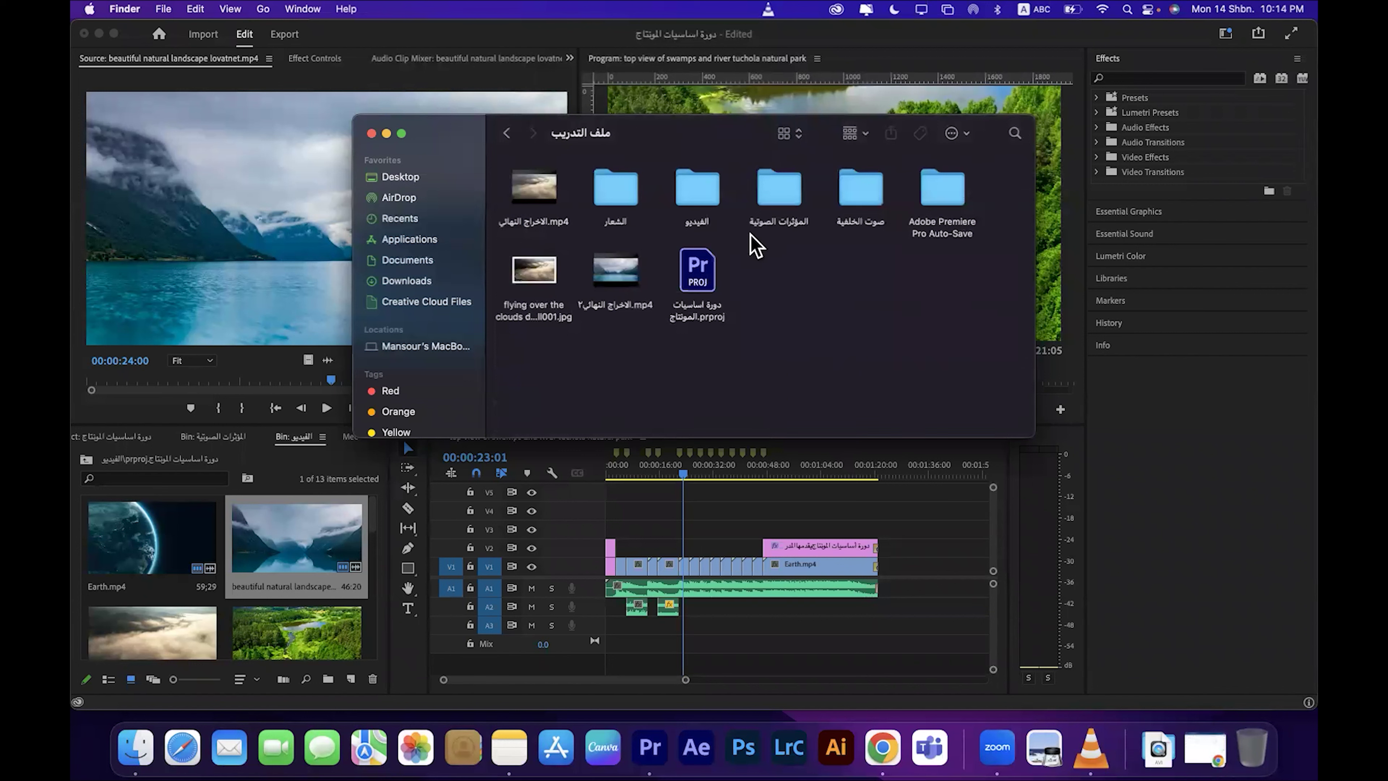
# Step: Open the exported الاخراج النهائي٢.mp4 with VLC and play it full screen
pyautogui.click(628, 279)
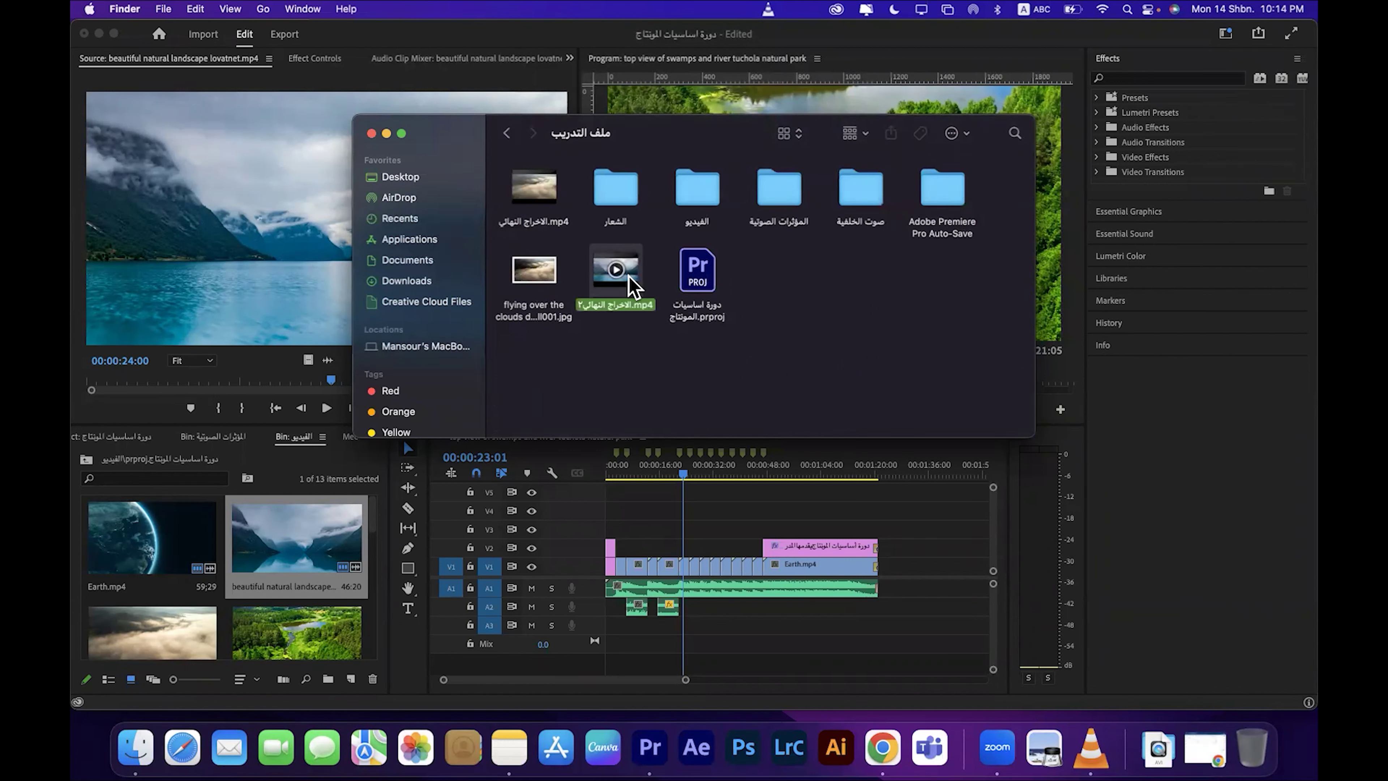
pyautogui.rightClick(632, 285)
pyautogui.moveTo(737, 301)
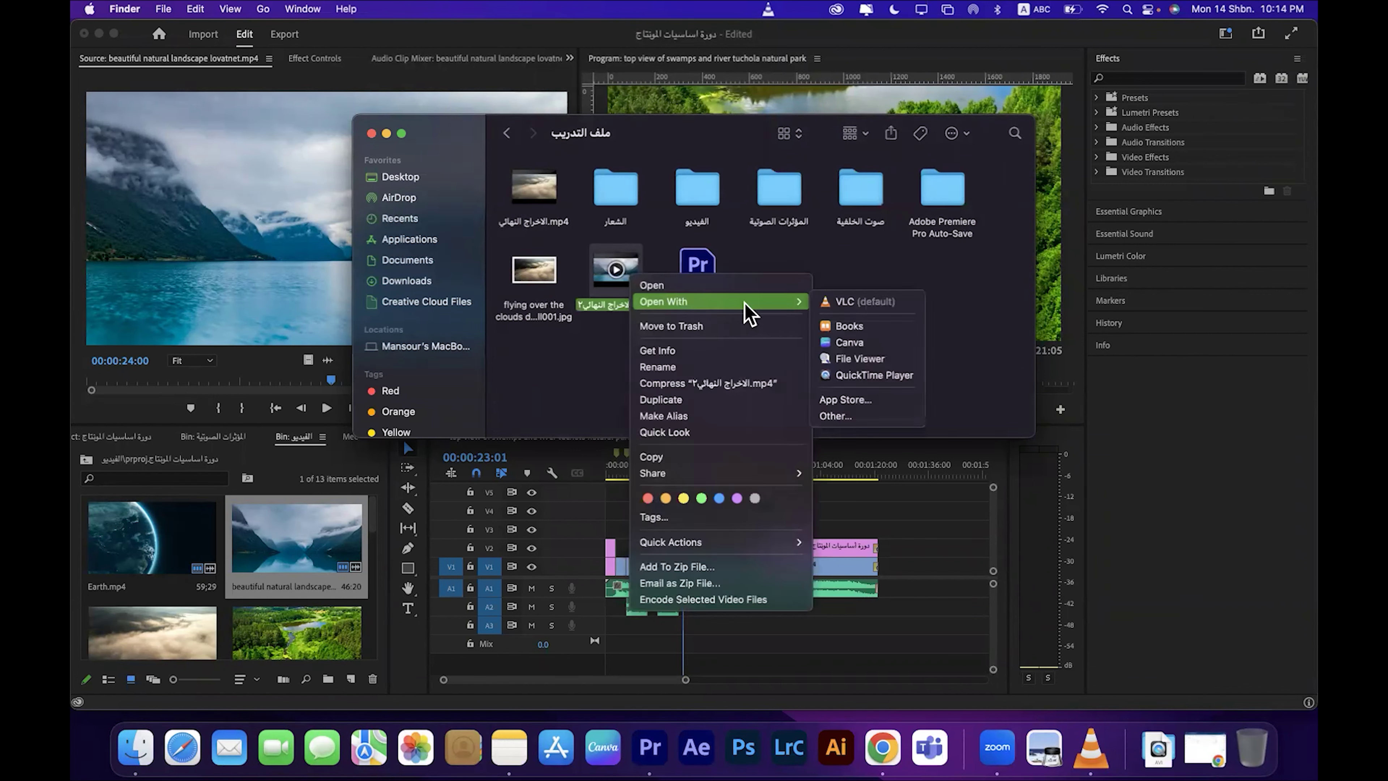
pyautogui.click(860, 302)
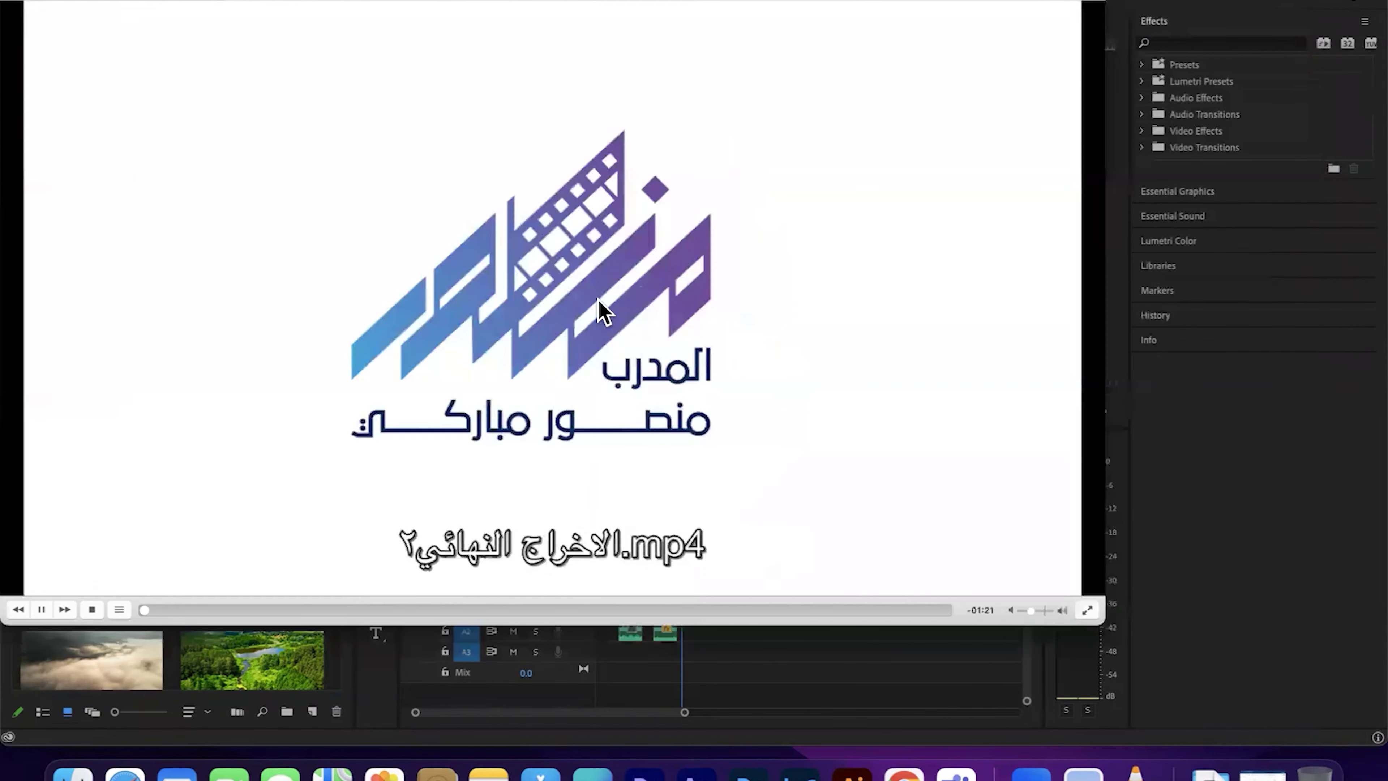
pyautogui.doubleClick(598, 299)
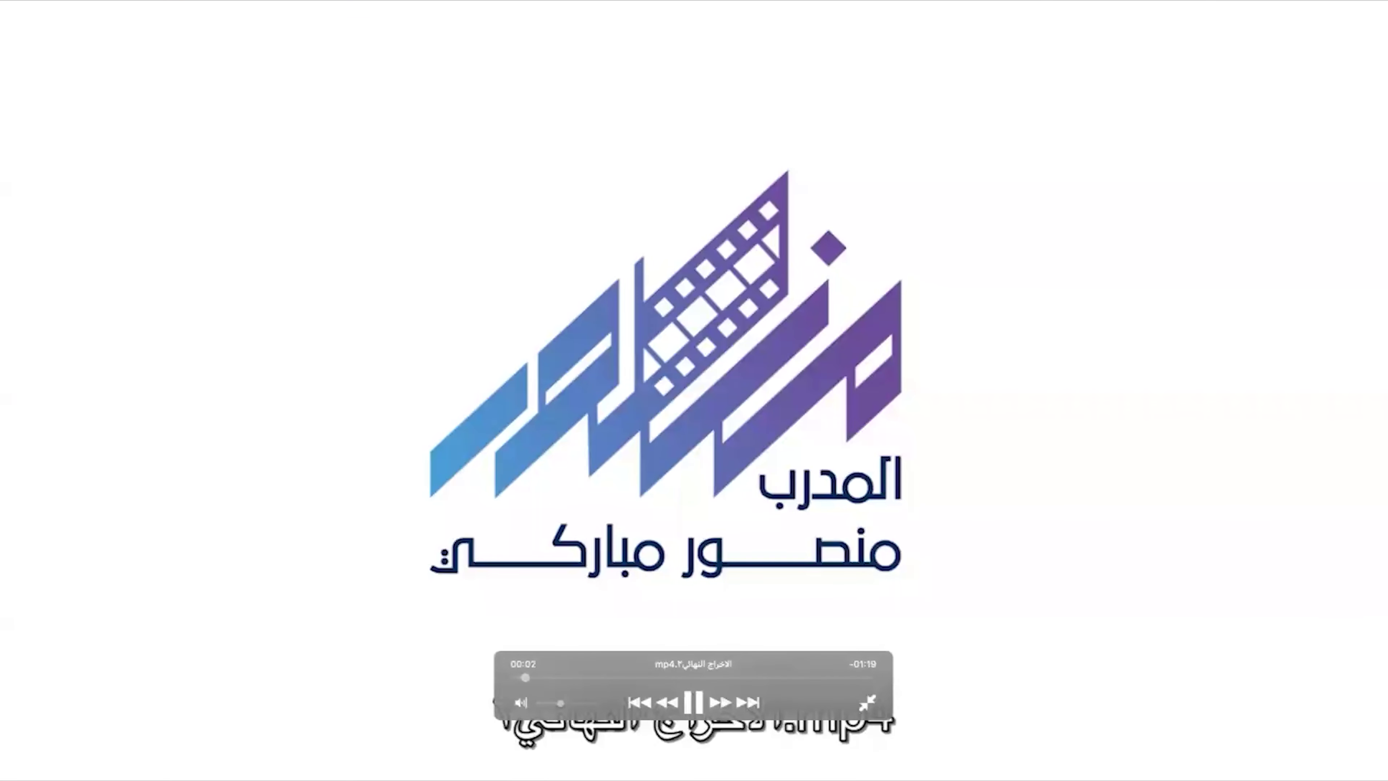